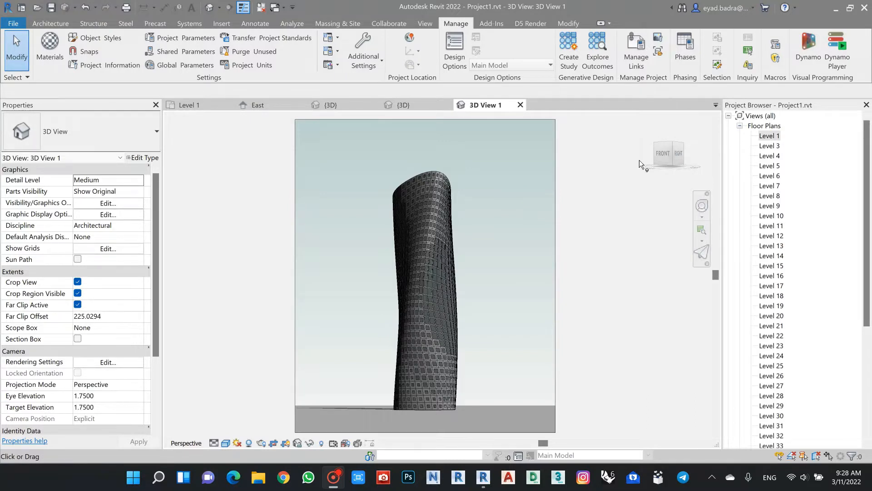
pyautogui.click(702, 206)
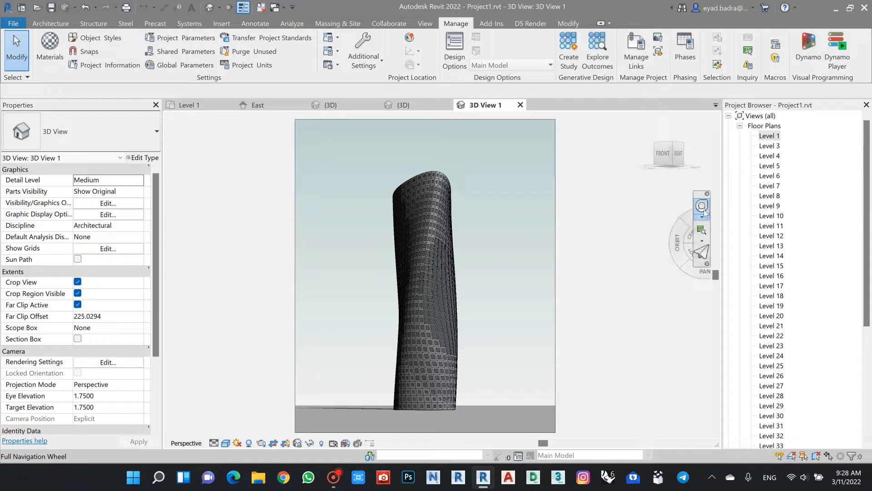
pyautogui.moveTo(492, 203); pyautogui.dragTo(549, 210)
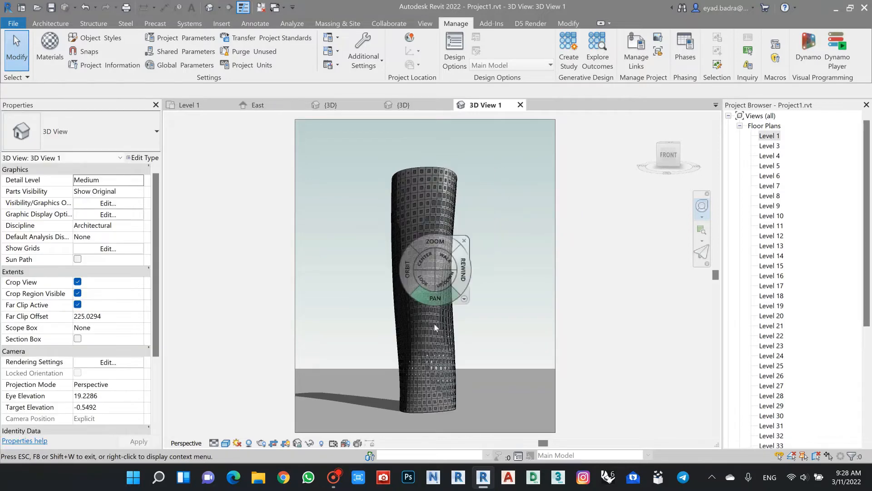
pyautogui.moveTo(445, 304)
pyautogui.mouseDown()
pyautogui.moveTo(550, 299)
pyautogui.moveTo(563, 282)
pyautogui.moveTo(535, 299)
pyautogui.moveTo(491, 300)
pyautogui.moveTo(550, 277)
pyautogui.mouseUp()
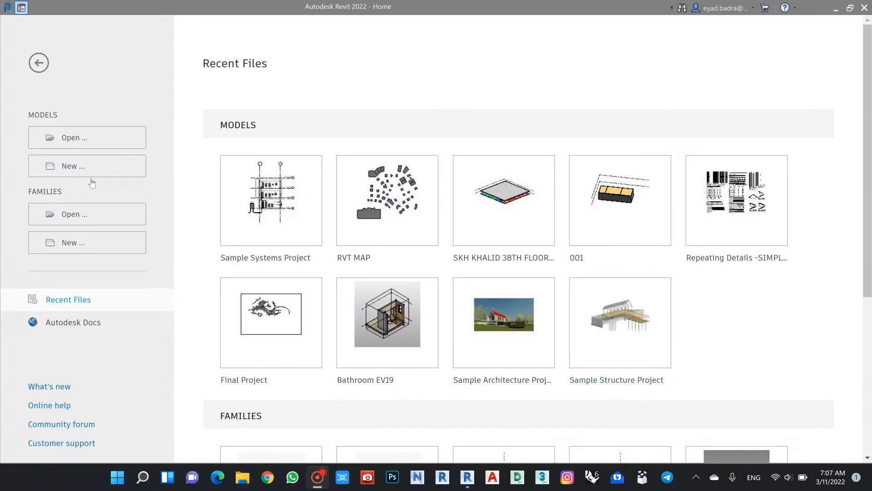
# Step: Create a new project from the Metric-Architectural Template
pyautogui.click(72, 168)
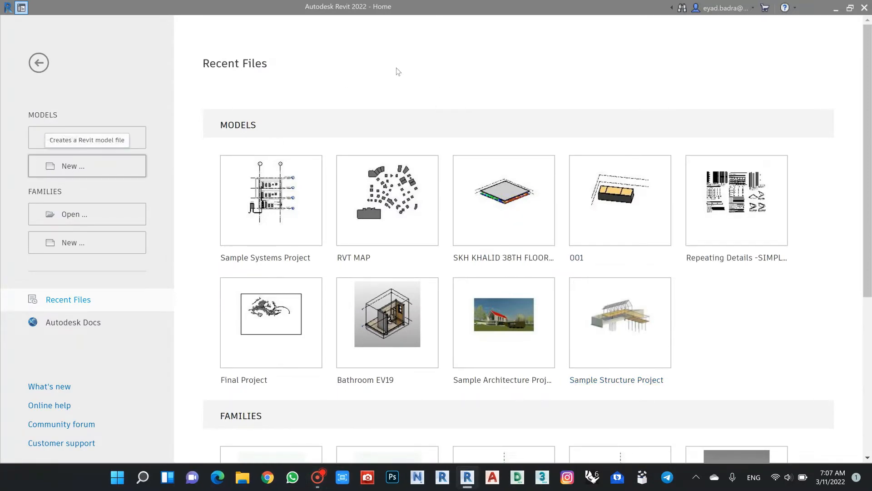
pyautogui.click(382, 213)
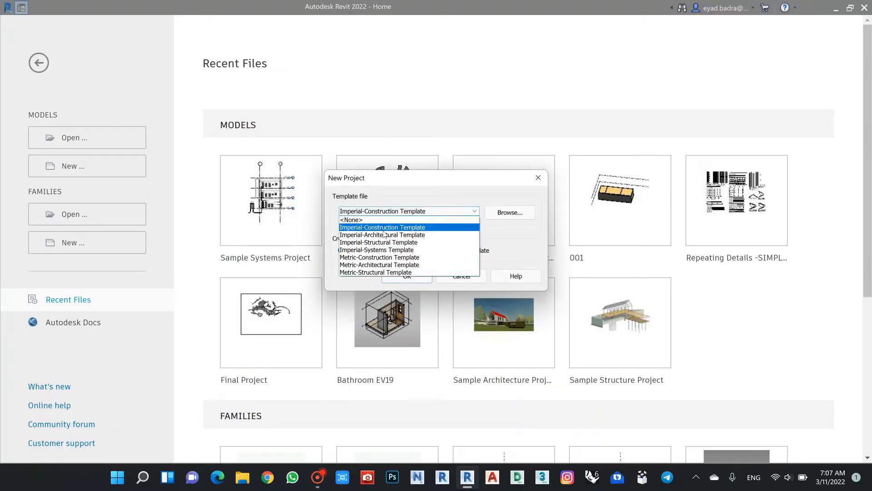
pyautogui.click(376, 265)
pyautogui.click(407, 276)
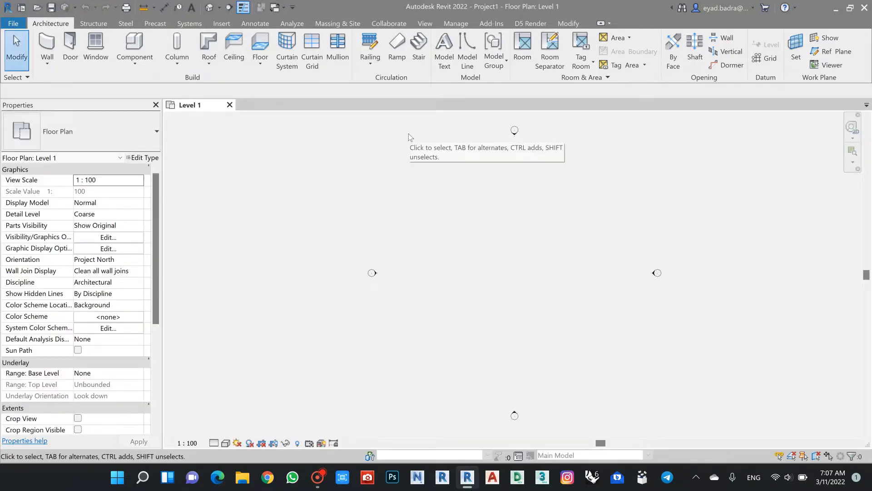
# Step: Set the project's length units to meters with rounding to 2 decimal places
pyautogui.press('u')
pyautogui.press('n')
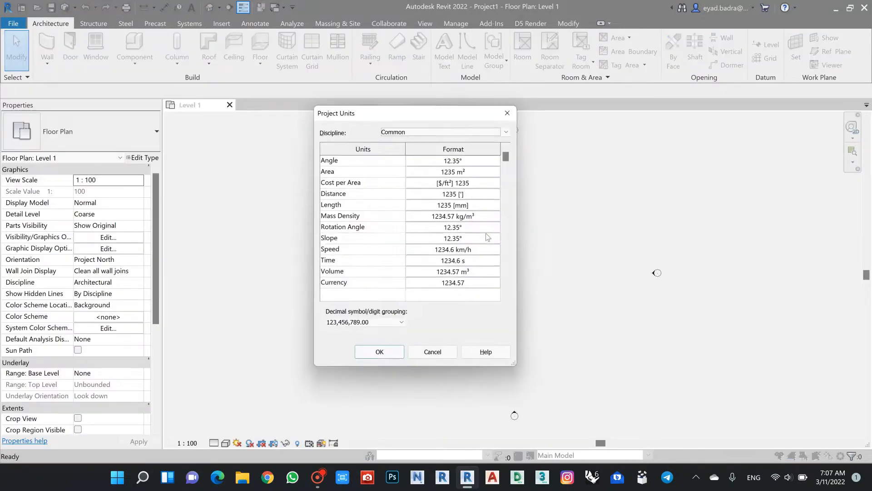
pyautogui.click(456, 205)
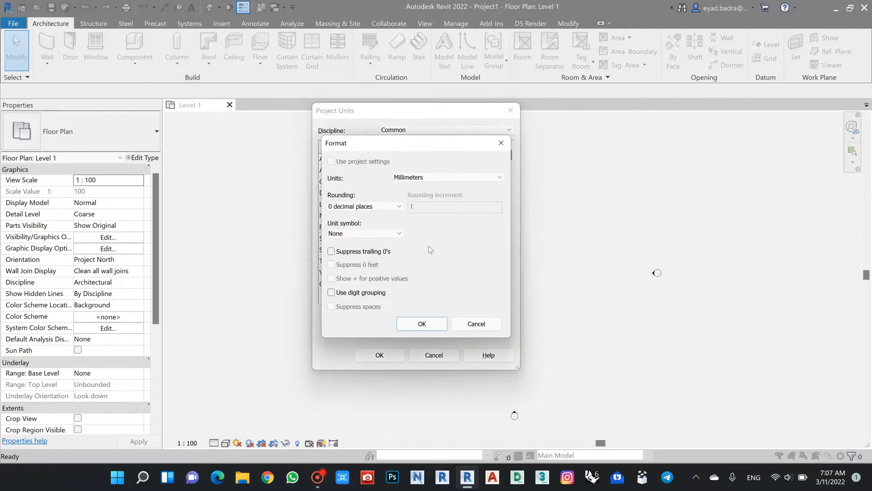
pyautogui.click(423, 177)
pyautogui.click(411, 217)
pyautogui.click(366, 209)
pyautogui.click(359, 253)
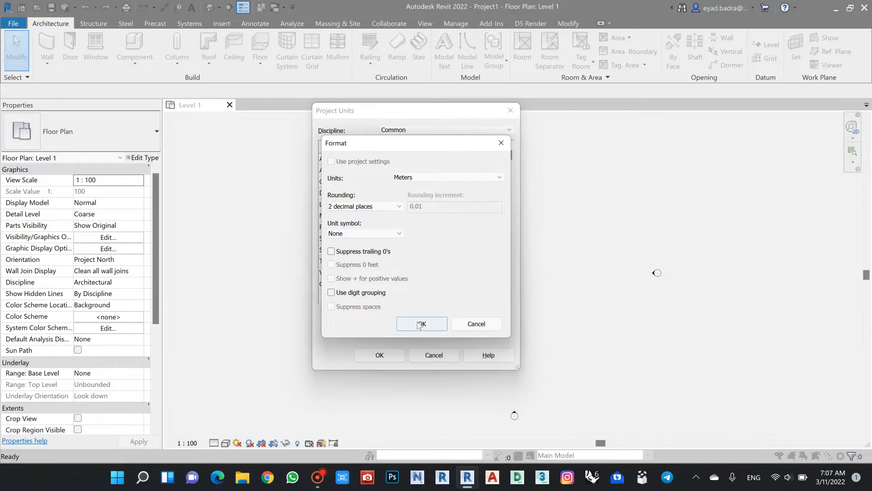
pyautogui.click(418, 322)
pyautogui.click(379, 355)
# Step: Dock the Project Browser beside the drawing area and open the East elevation view
pyautogui.moveTo(525, 222); pyautogui.dragTo(510, 226, button='middle')
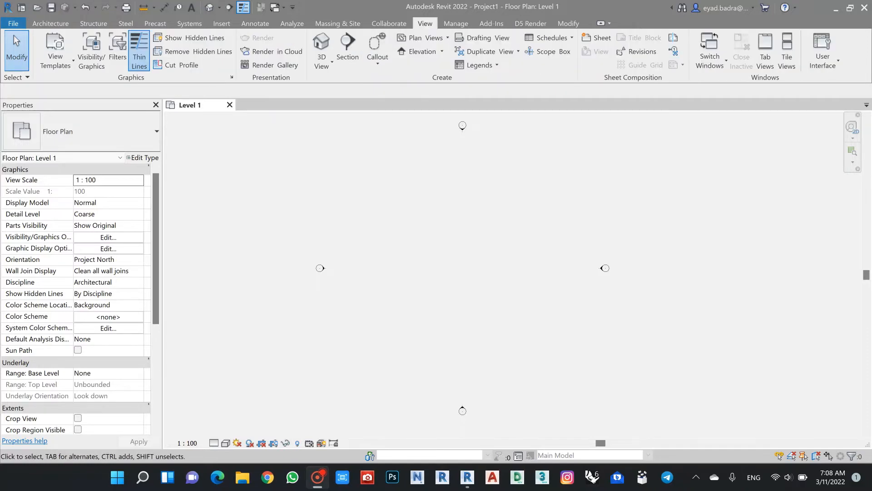
pyautogui.moveTo(654, 490); pyautogui.dragTo(868, 148)
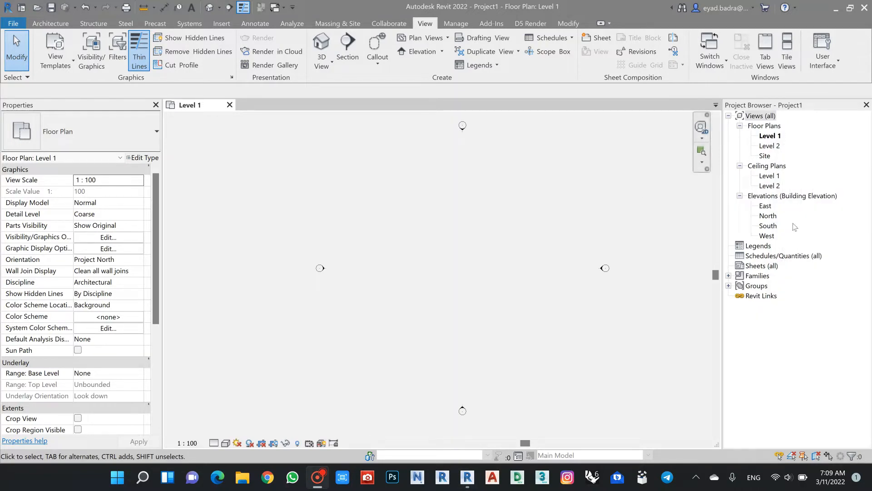
pyautogui.click(766, 206)
pyautogui.doubleClick(766, 206)
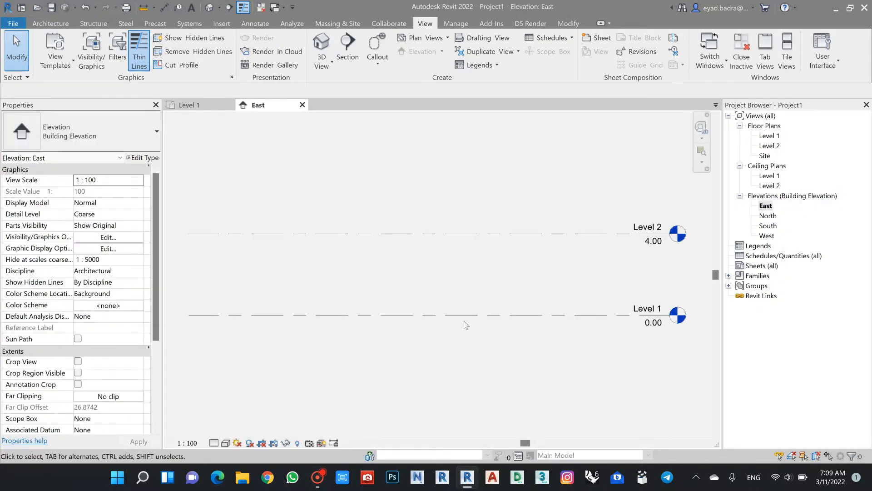
# Step: Delete Level 2 in the East elevation together with its floor plan and ceiling plan views
pyautogui.scroll(2, 486, 277)
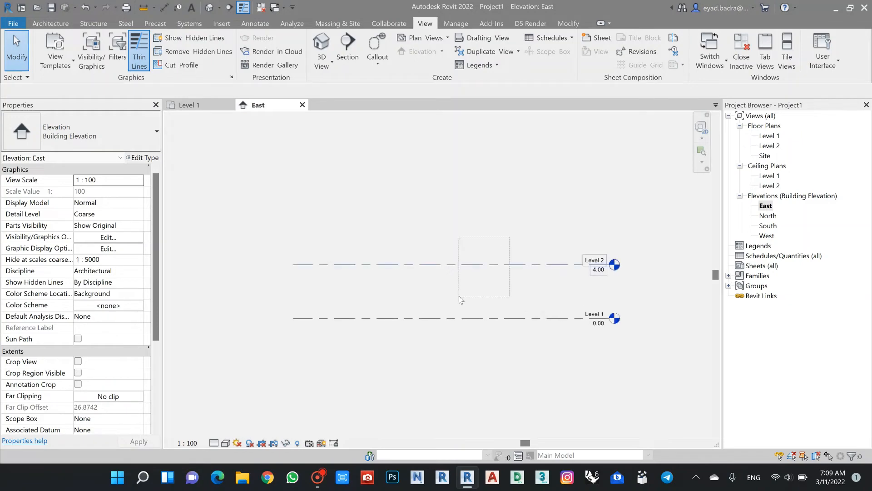
pyautogui.click(471, 265)
pyautogui.press('Delete')
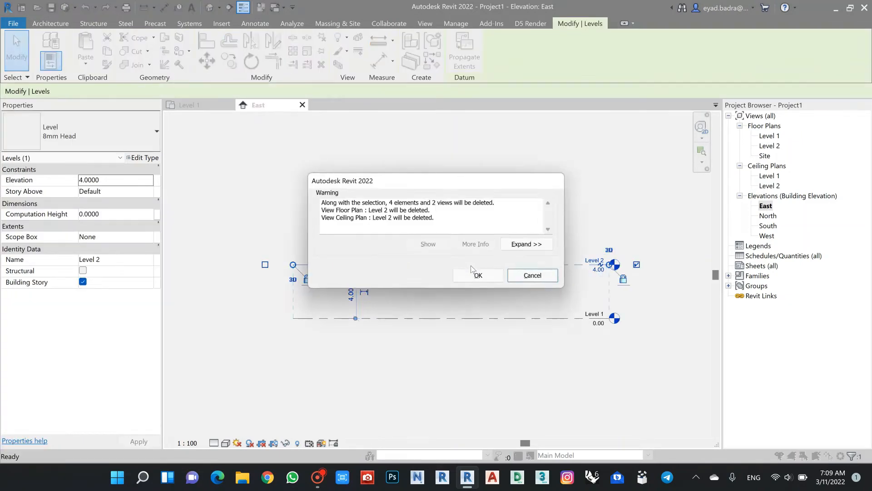
pyautogui.click(479, 275)
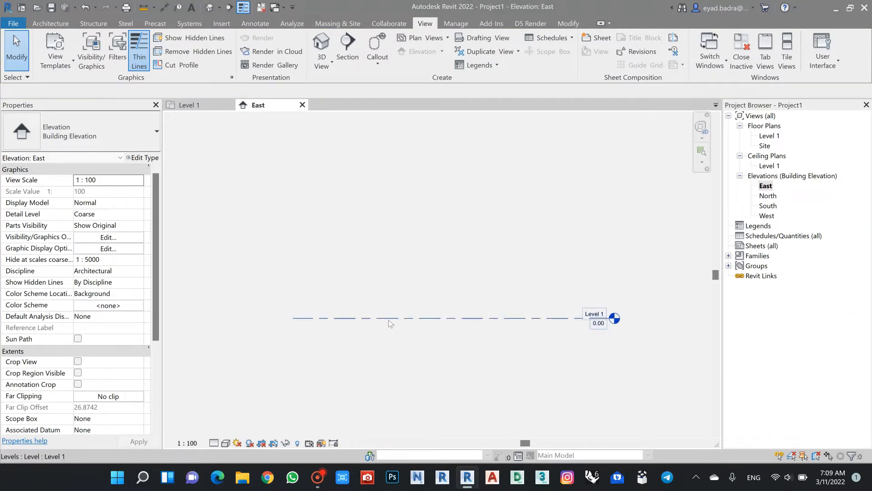
pyautogui.scroll(-2, 475, 255)
pyautogui.moveTo(483, 250); pyautogui.dragTo(465, 286, button='middle')
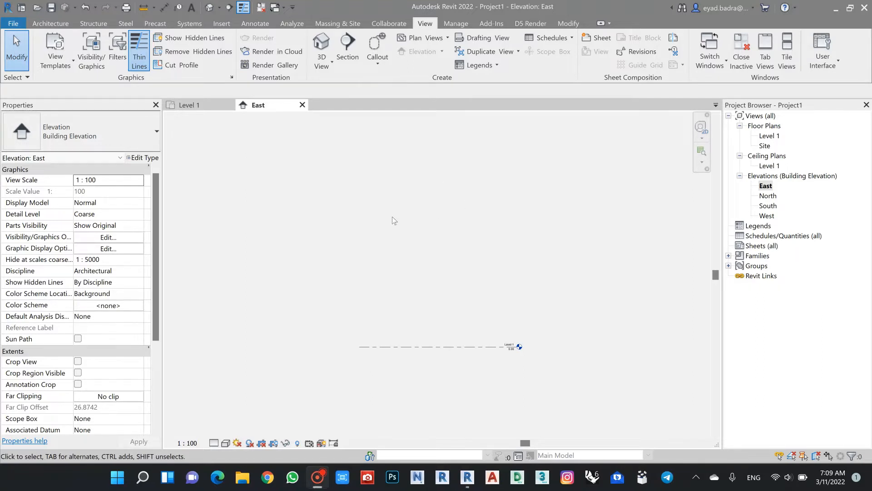
# Step: Launch Dynamo from the project and start a new blank graph
pyautogui.click(455, 24)
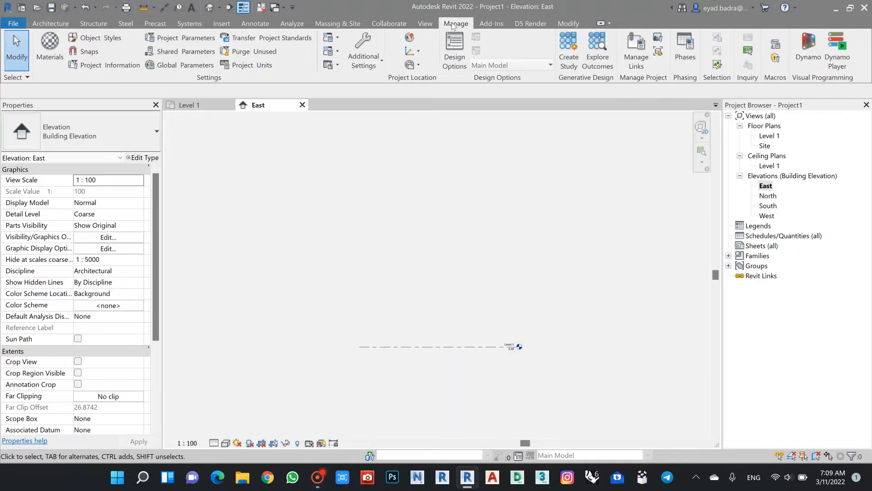
pyautogui.click(813, 57)
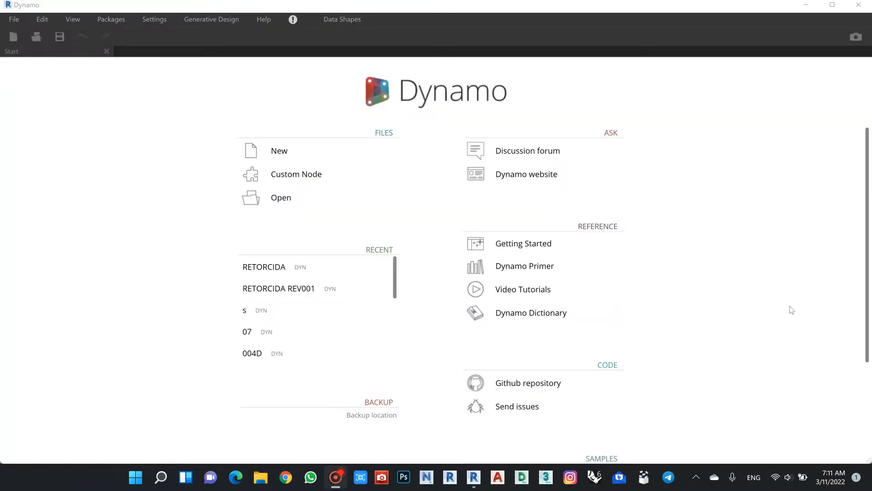
pyautogui.click(287, 153)
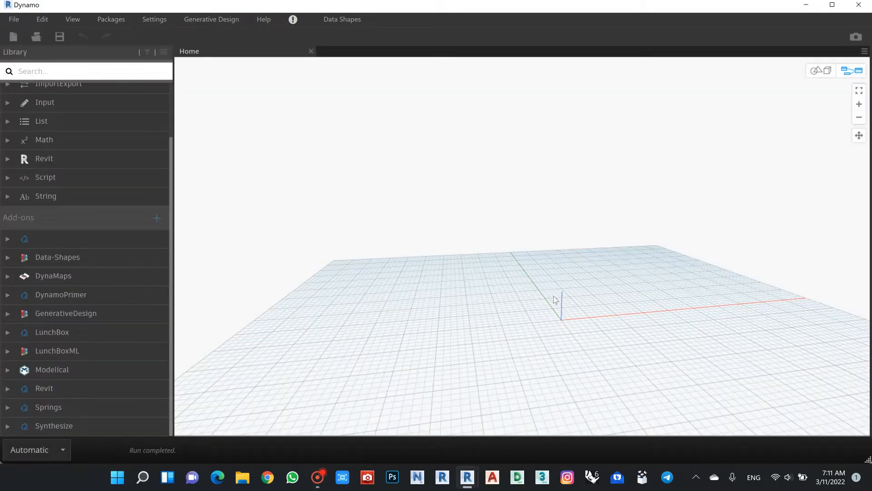
pyautogui.click(821, 70)
pyautogui.moveTo(488, 304); pyautogui.dragTo(543, 312, button='right')
pyautogui.moveTo(544, 311); pyautogui.dragTo(539, 308, button='middle')
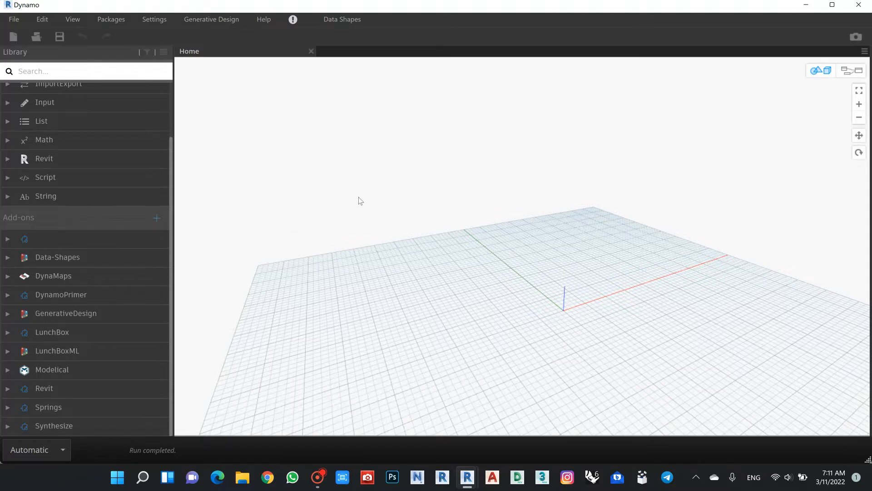
pyautogui.click(852, 70)
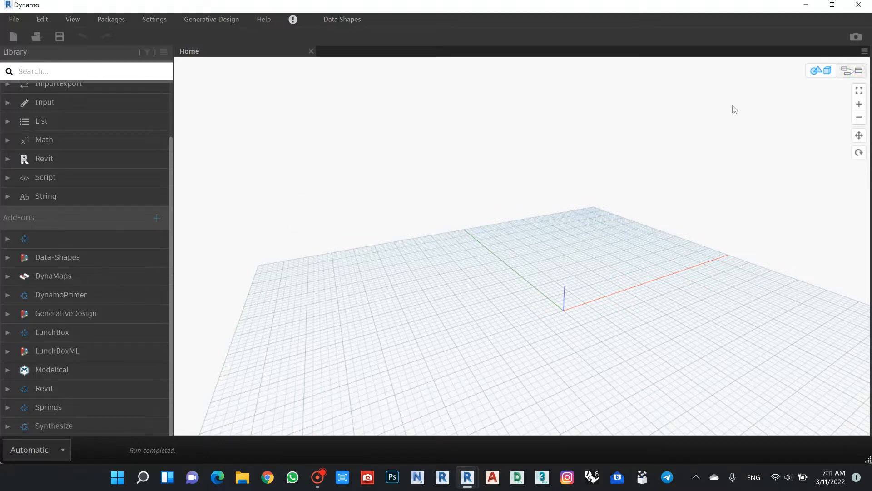
# Step: Add a code block containing Point.ByCoordinates(0,0,0); to create an origin point, and place it in the upper-left area of the graph
pyautogui.doubleClick(294, 206)
pyautogui.write('poin')
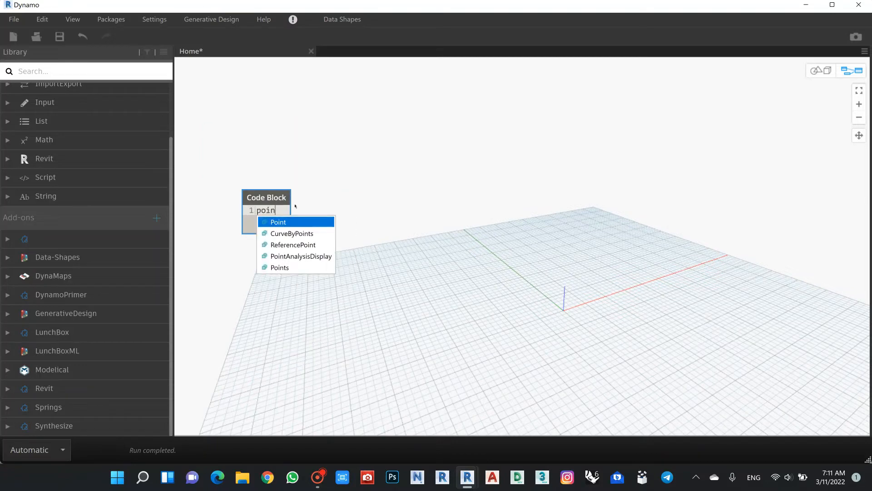
pyautogui.write('t')
pyautogui.press('Return')
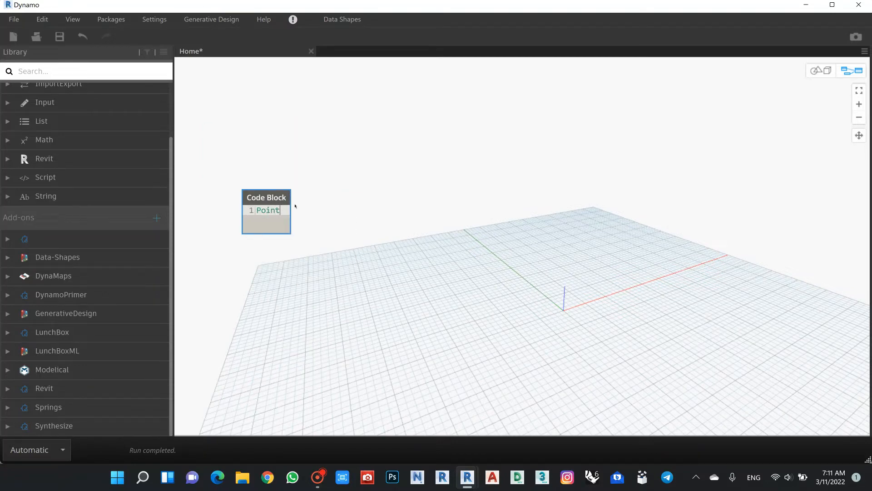
pyautogui.write('.By')
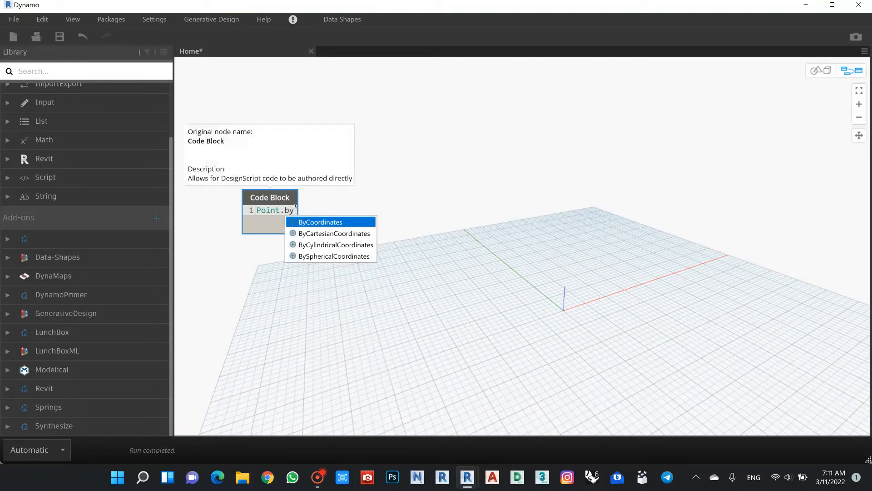
pyautogui.press('Return')
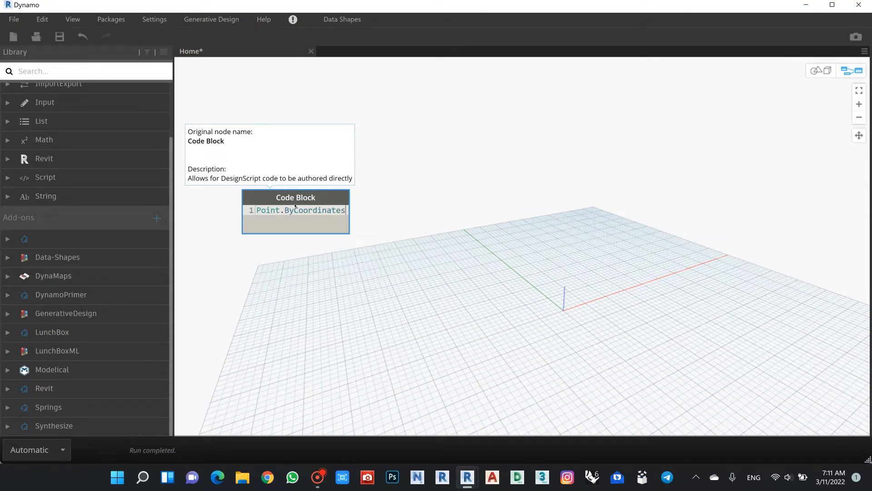
pyautogui.write('(')
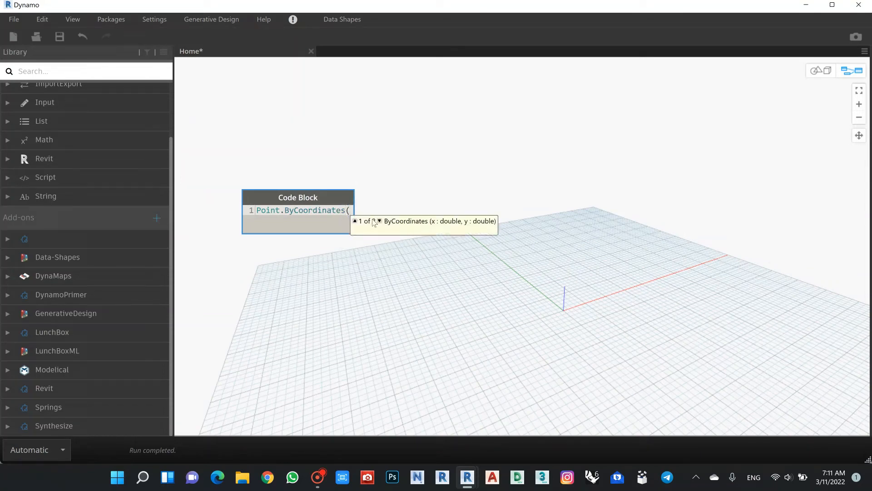
pyautogui.click(379, 221)
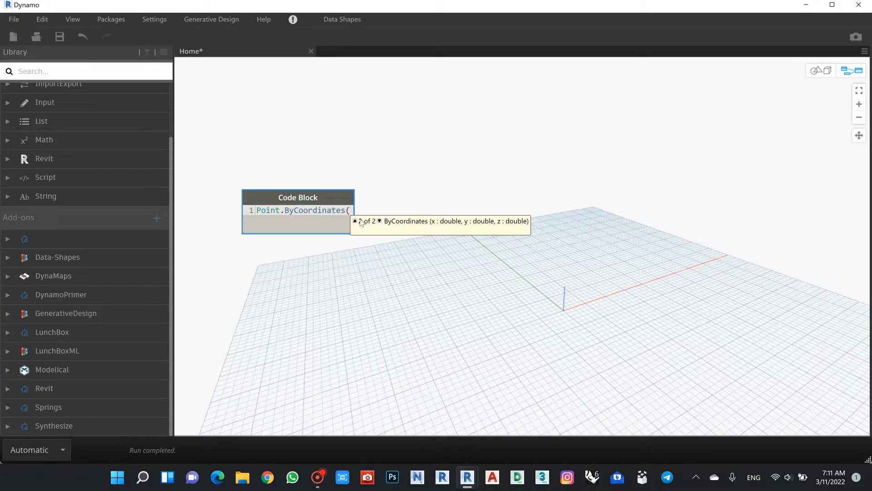
pyautogui.write('0')
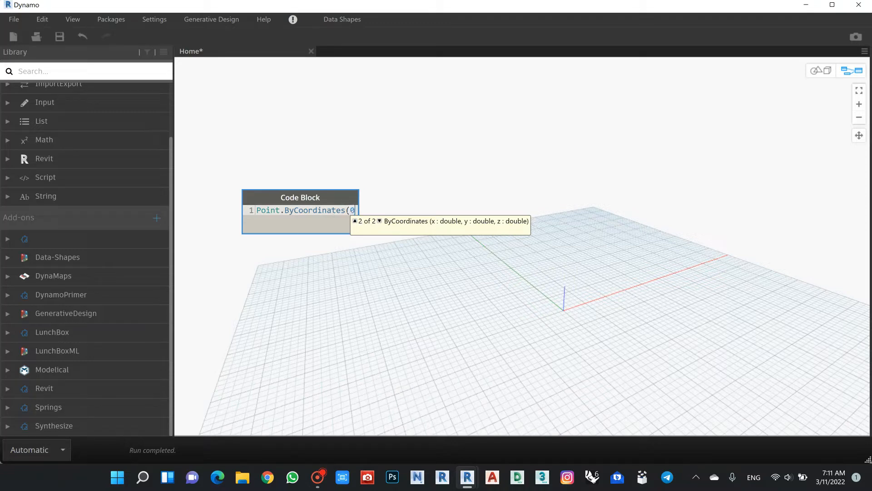
pyautogui.write(',0,0);')
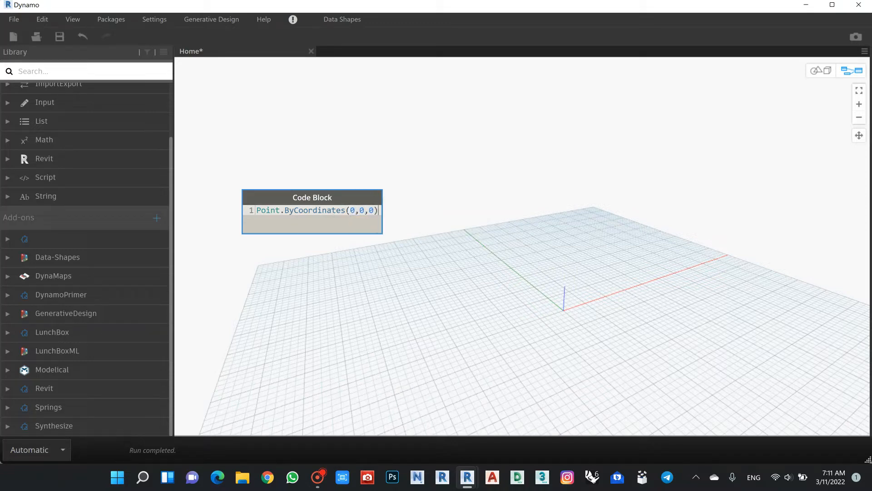
pyautogui.click(448, 213)
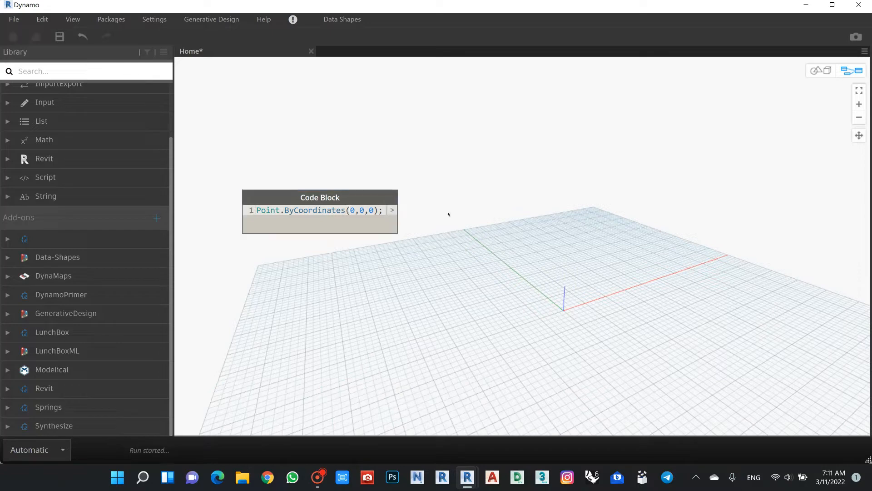
pyautogui.moveTo(335, 199); pyautogui.dragTo(302, 163)
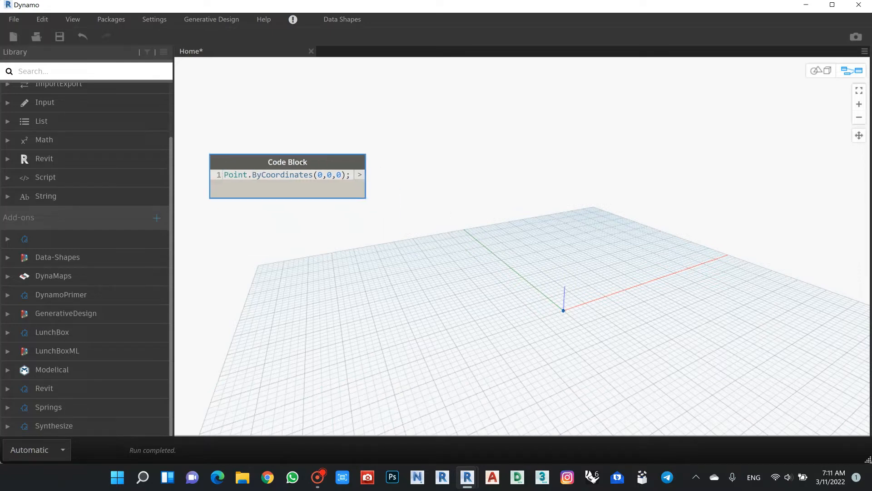
pyautogui.moveTo(303, 162)
pyautogui.moveTo(288, 179); pyautogui.dragTo(274, 165)
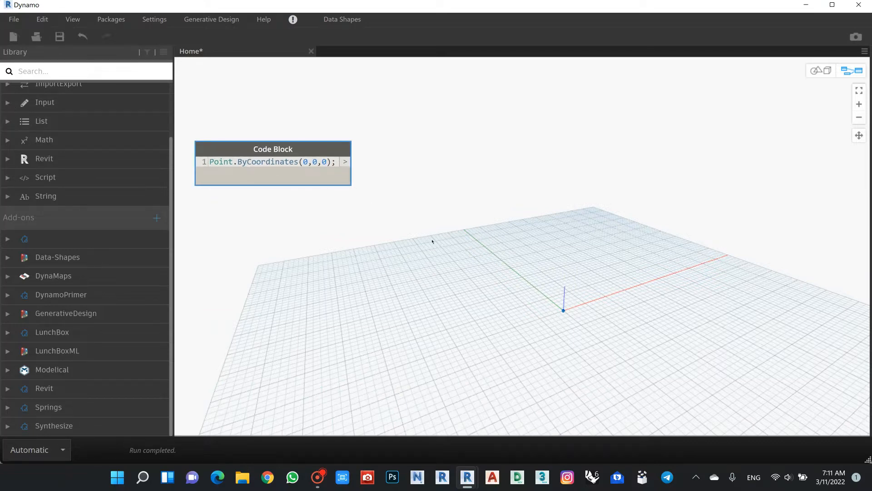
# Step: Search the node library for "levels", add the Revit Levels selection node, and place it directly beneath the code block
pyautogui.click(33, 71)
pyautogui.write('levels')
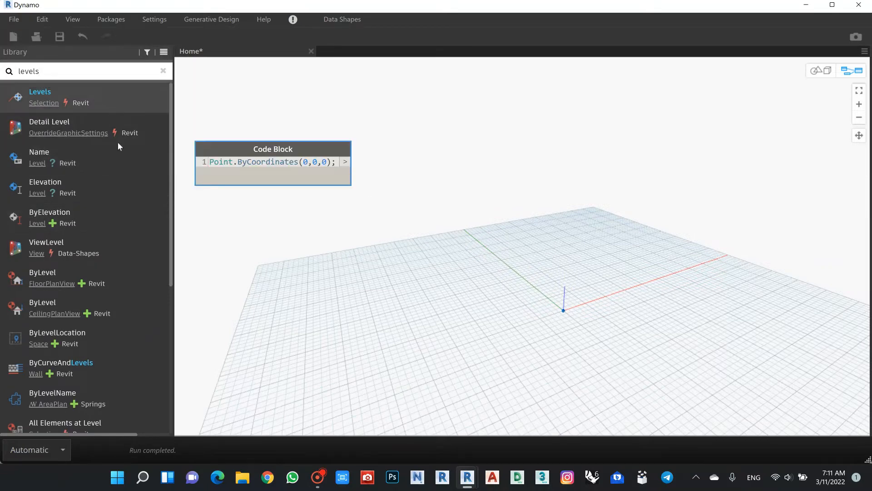
pyautogui.click(104, 93)
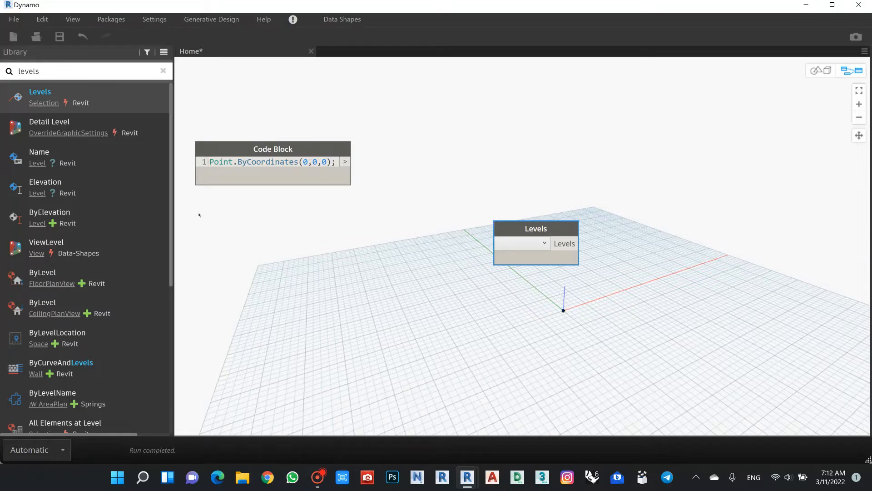
pyautogui.moveTo(199, 215); pyautogui.dragTo(204, 198)
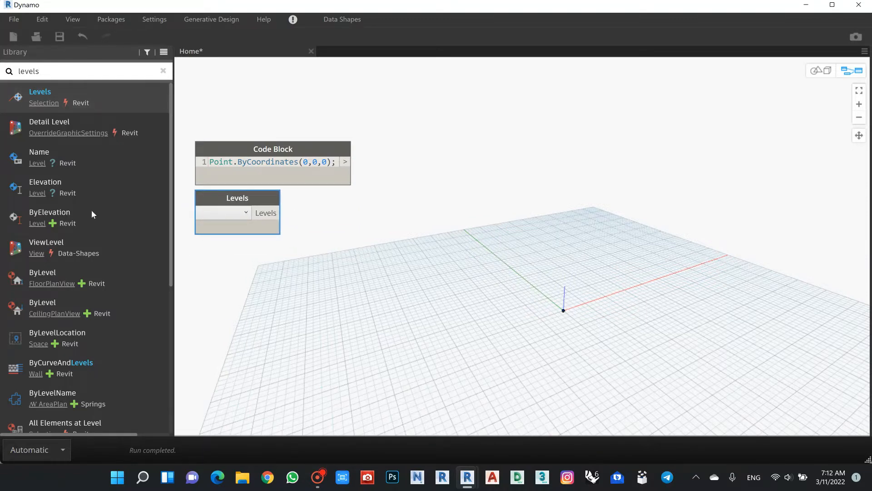
# Step: Add the FloorPlanView.ByLevel node beside the Levels node, and add the Level.ByElevation node directly beneath FloorPlanView.ByLevel
pyautogui.click(110, 272)
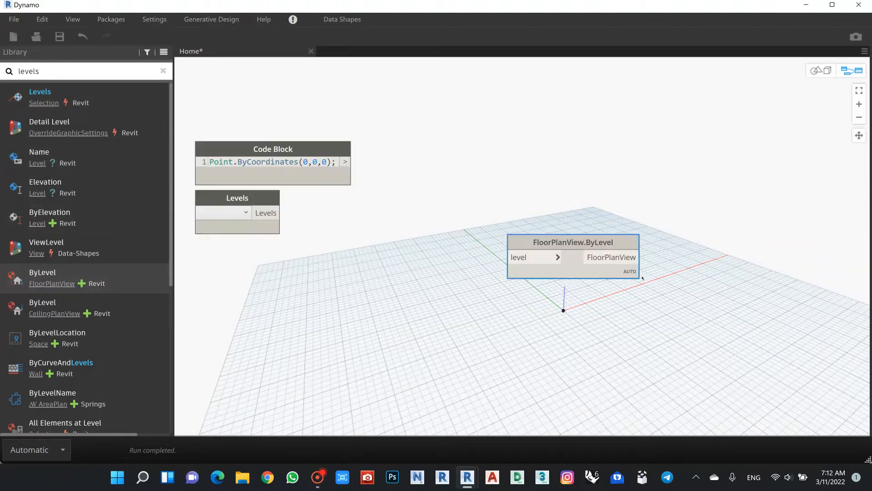
pyautogui.moveTo(577, 244); pyautogui.dragTo(407, 201)
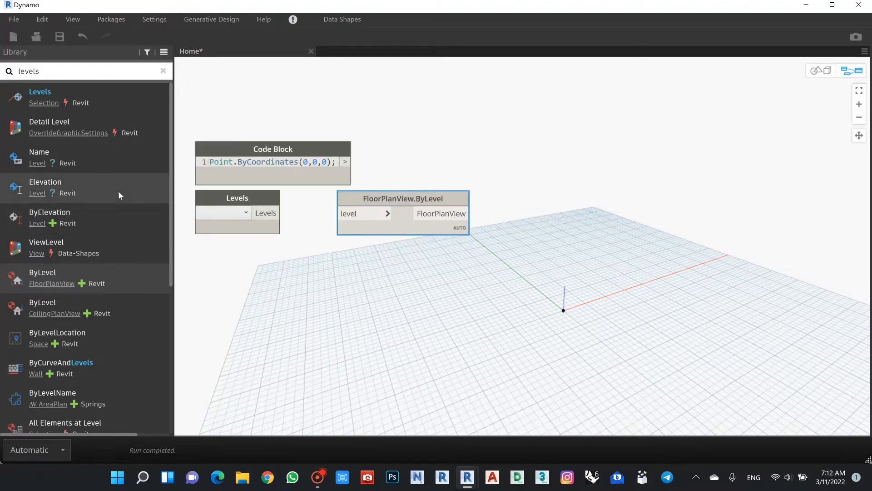
pyautogui.moveTo(119, 194)
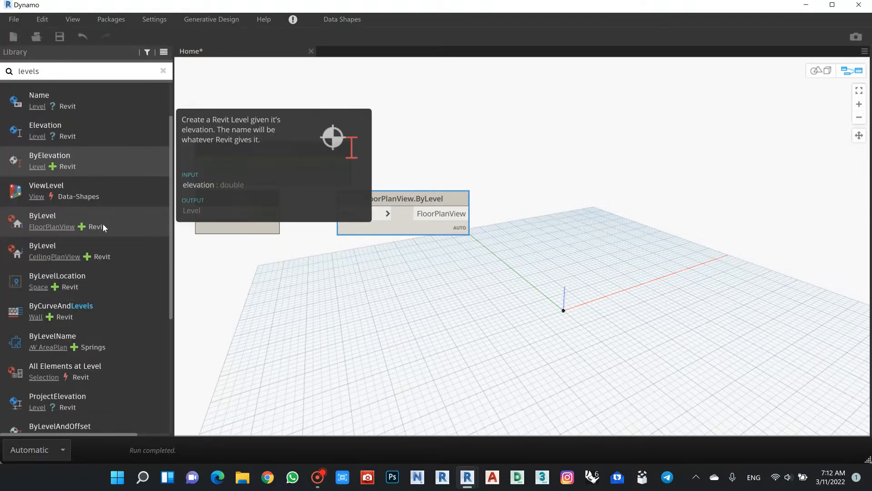
pyautogui.scroll(-5, 103, 227)
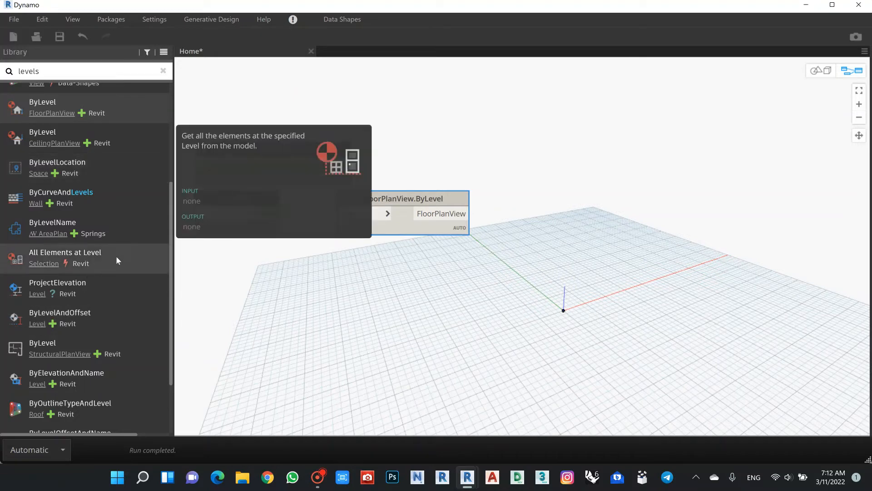
pyautogui.scroll(-2, 116, 254)
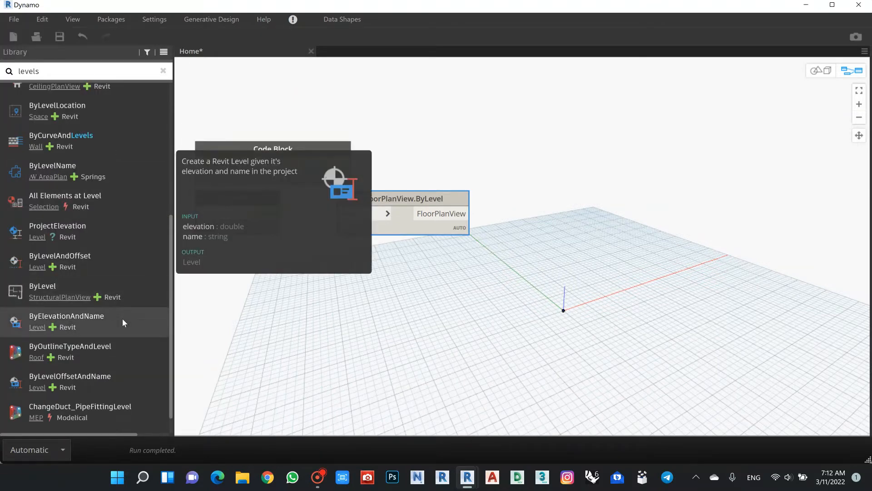
pyautogui.scroll(-1, 121, 318)
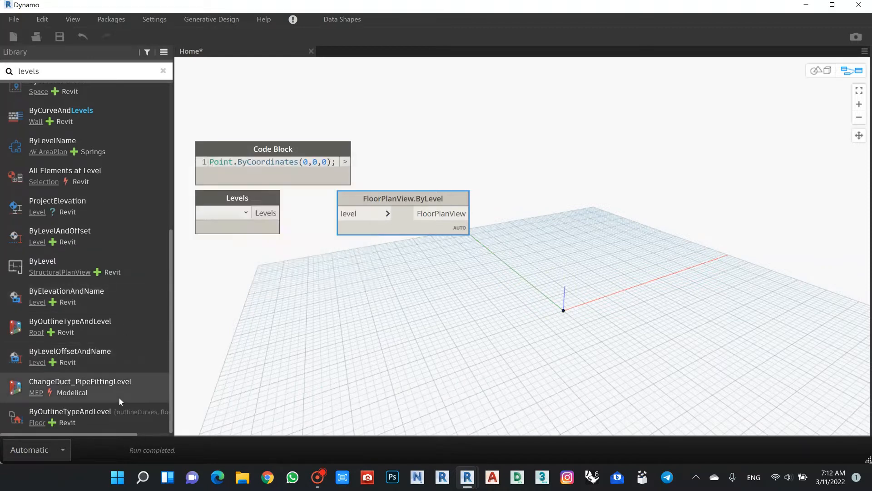
pyautogui.scroll(8, 123, 199)
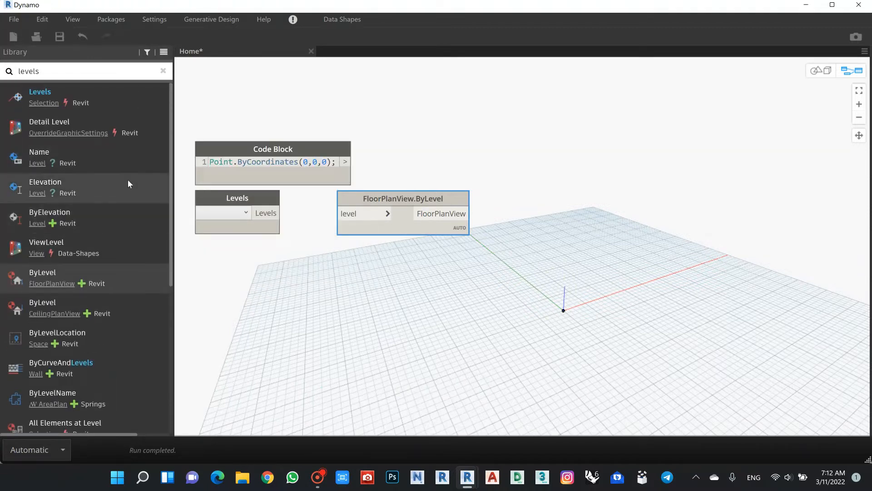
pyautogui.click(121, 216)
pyautogui.moveTo(566, 260); pyautogui.dragTo(386, 253)
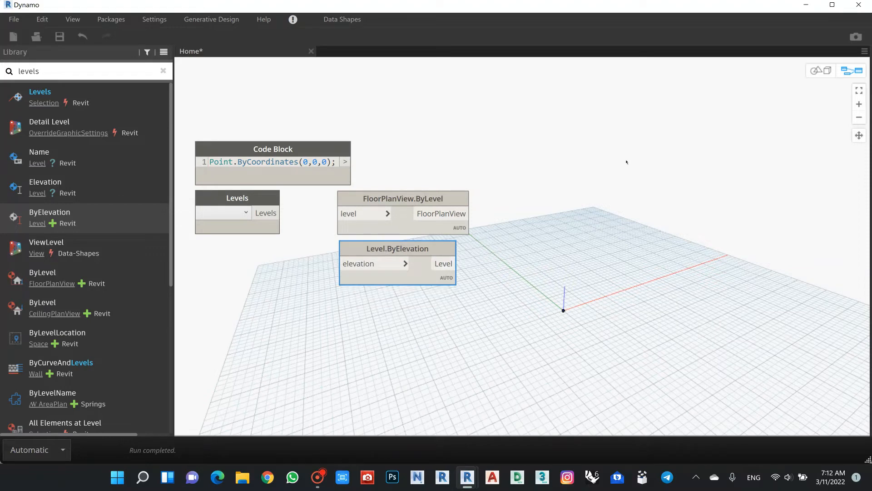
# Step: Rearrange the graph with FloorPlanView.ByLevel to the right of Level.ByElevation, the Levels node further down, and the origin point code block at the upper left
pyautogui.moveTo(412, 193); pyautogui.dragTo(493, 245)
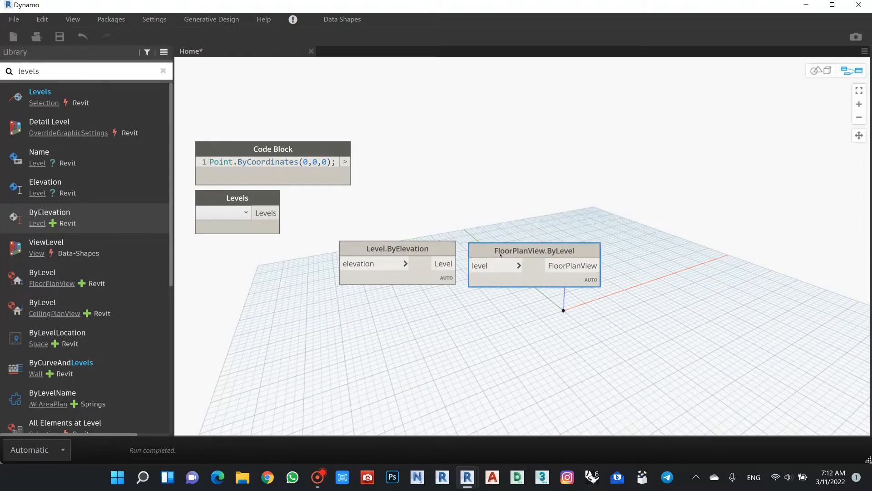
pyautogui.moveTo(274, 204); pyautogui.dragTo(286, 343)
pyautogui.moveTo(404, 251); pyautogui.dragTo(407, 249)
pyautogui.moveTo(416, 164); pyautogui.dragTo(529, 174, button='middle')
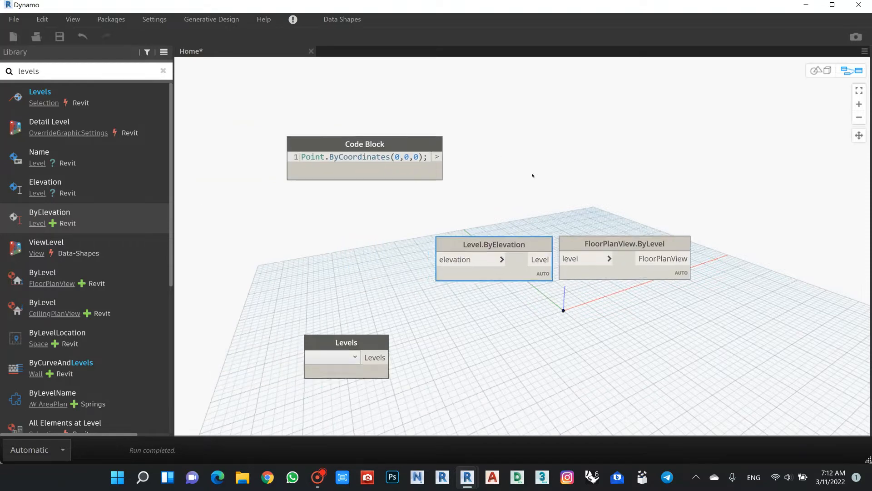
pyautogui.moveTo(383, 161); pyautogui.dragTo(287, 107)
# Step: Add a code block containing 0..100..3; beneath the origin point code block and review its list of values
pyautogui.doubleClick(211, 167)
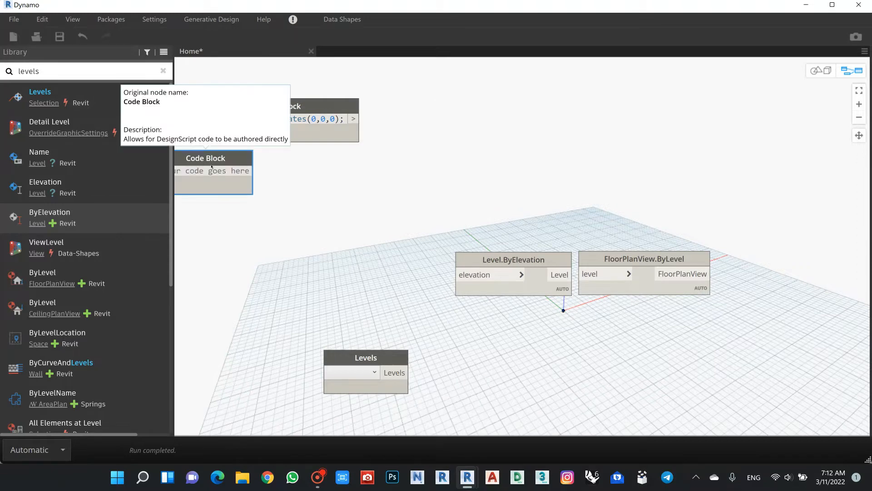
pyautogui.moveTo(246, 162); pyautogui.dragTo(267, 161)
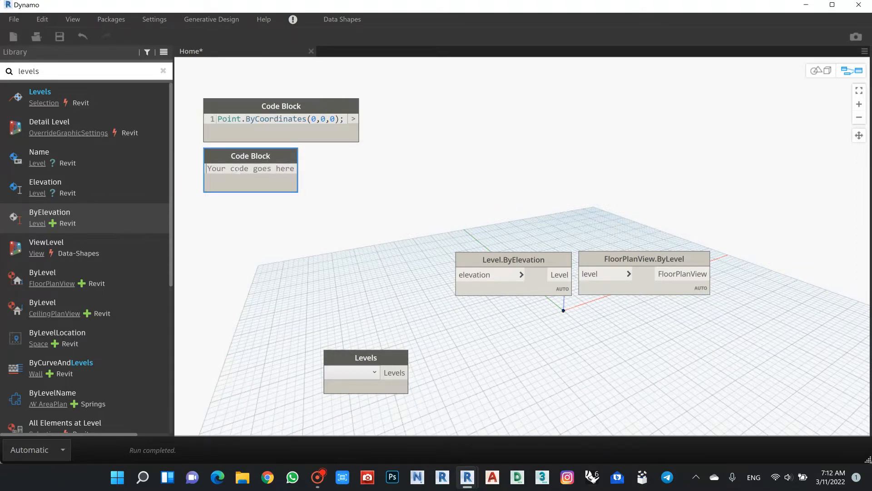
pyautogui.write('0..')
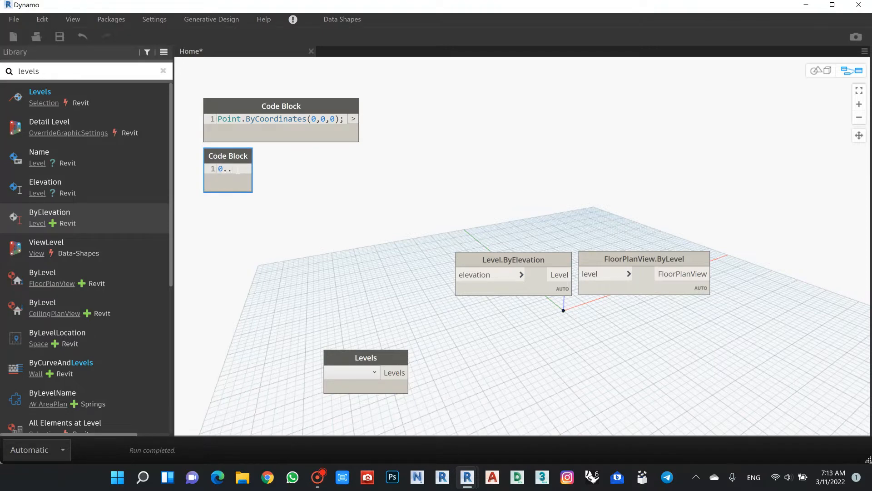
pyautogui.write('100..3;')
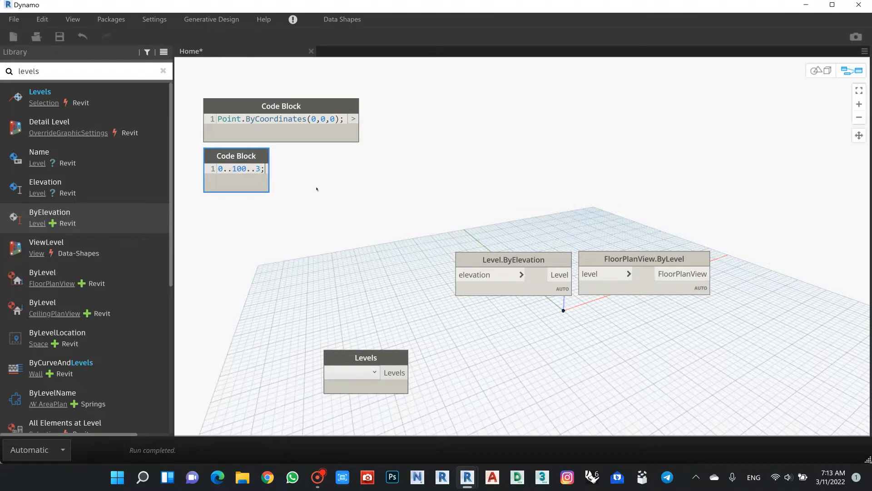
pyautogui.click(317, 189)
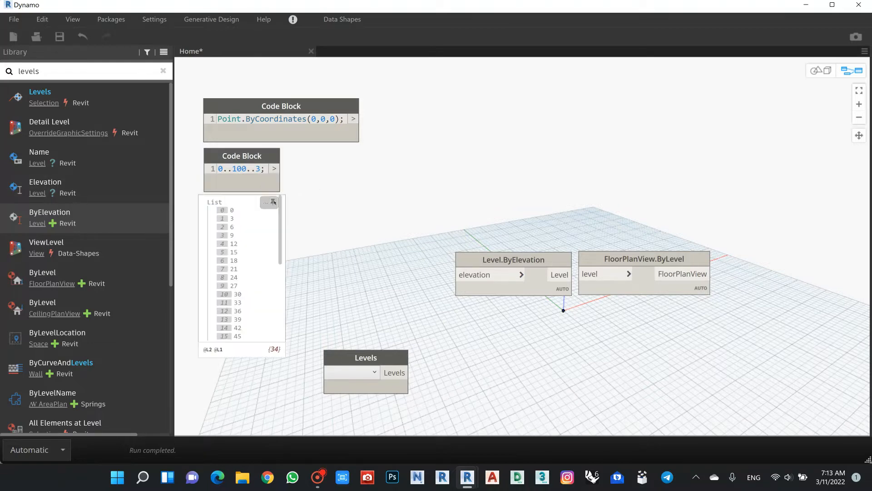
pyautogui.click(233, 216)
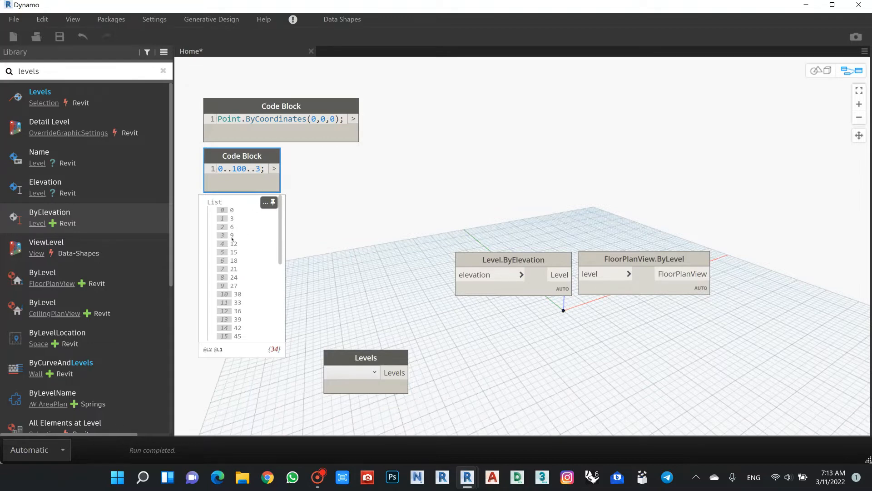
pyautogui.moveTo(281, 225); pyautogui.dragTo(275, 330)
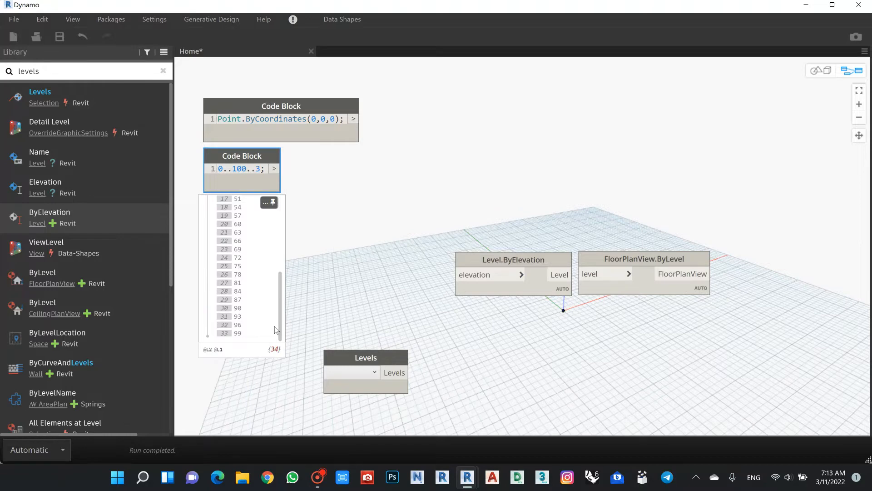
pyautogui.scroll(6, 274, 326)
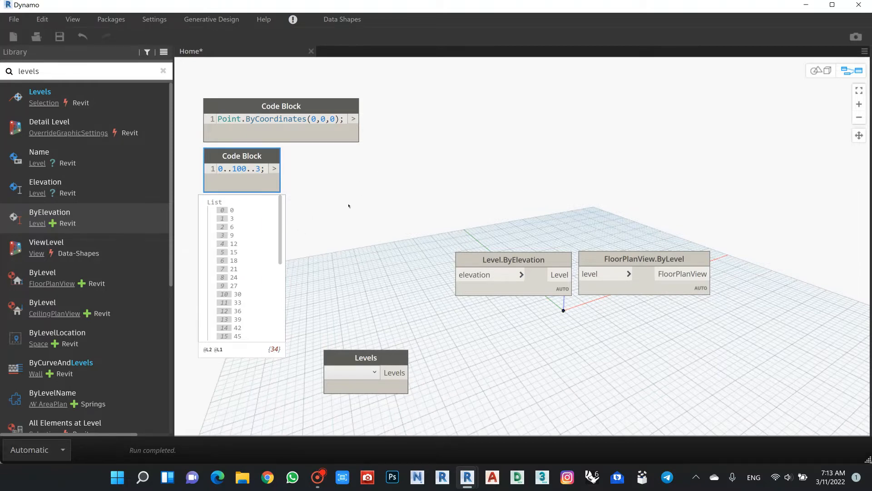
# Step: Check Level 1 in Revit's East elevation, return to Dynamo, and set the code block's range to 3..100..3;
pyautogui.click(806, 5)
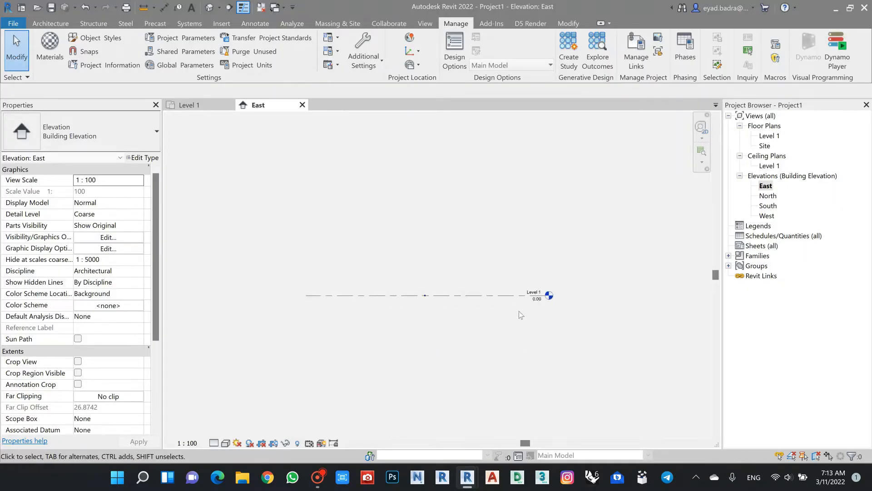
pyautogui.scroll(3, 541, 303)
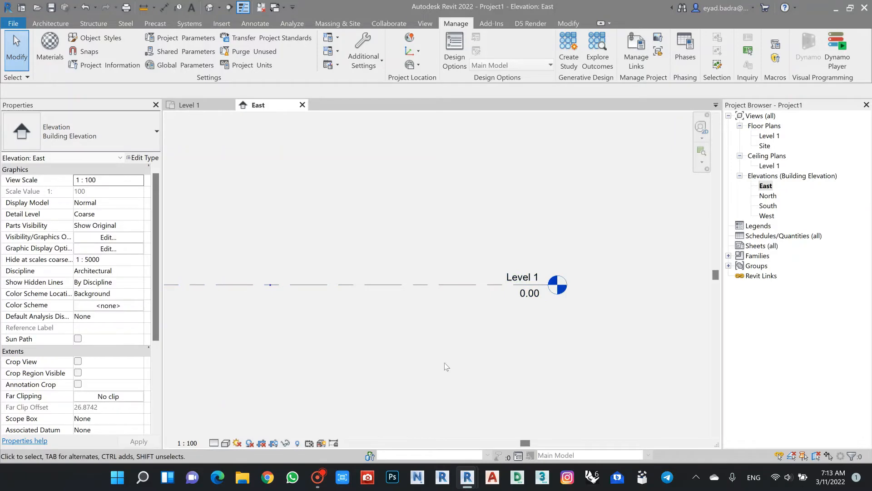
pyautogui.moveTo(473, 480)
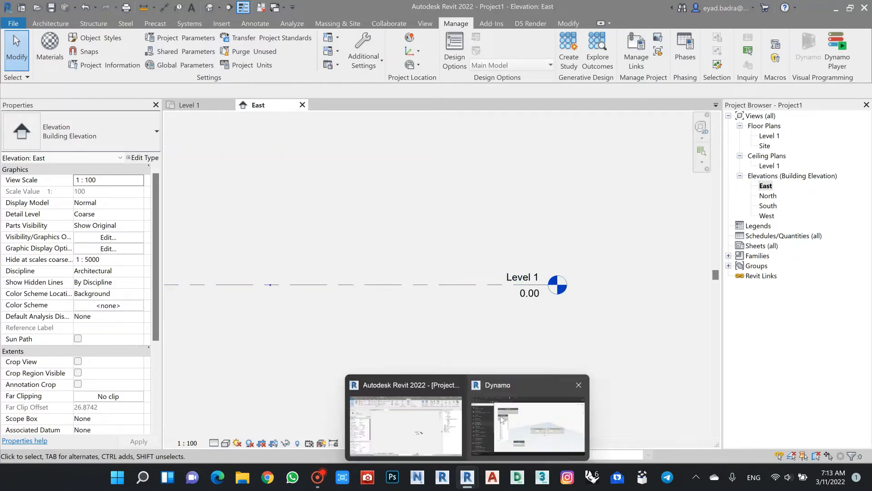
pyautogui.click(508, 453)
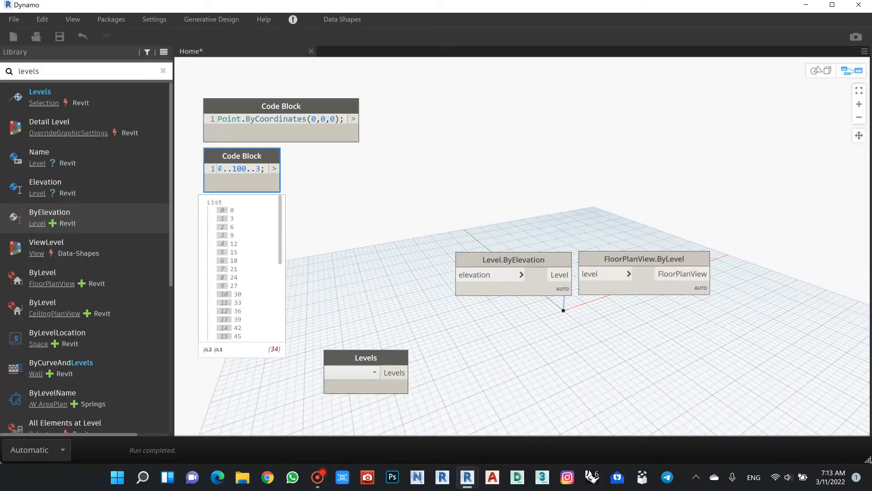
pyautogui.write('3')
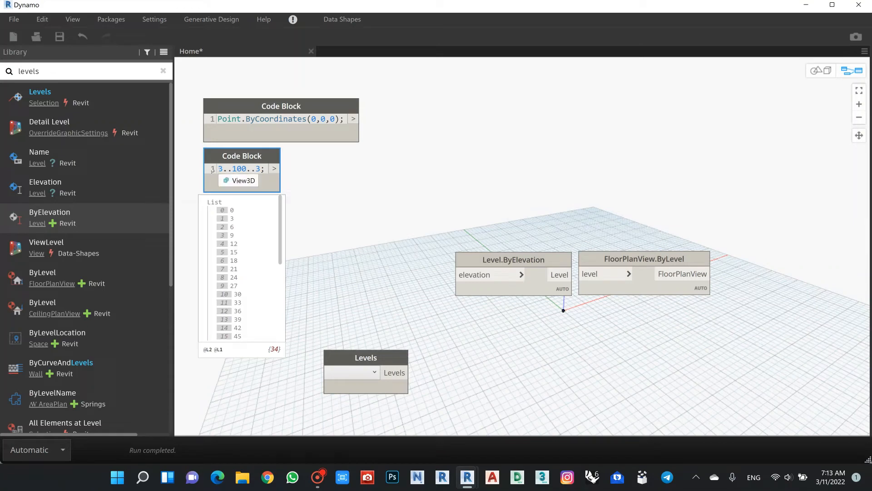
pyautogui.click(344, 201)
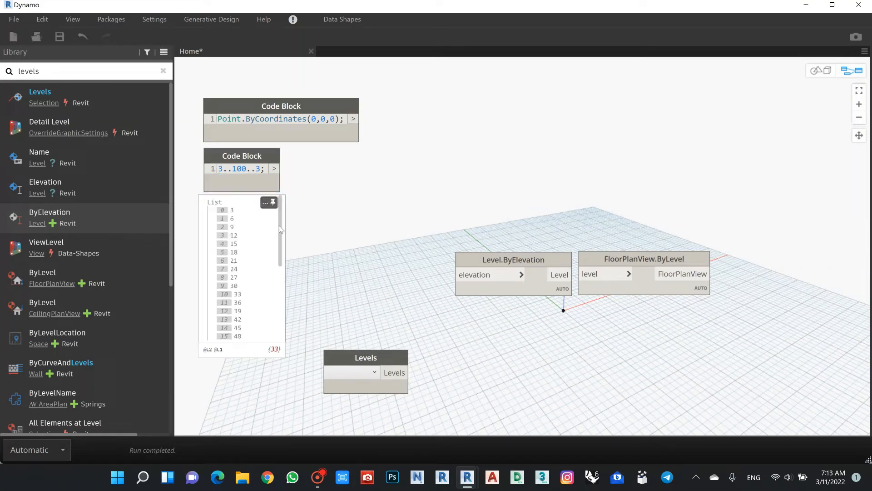
pyautogui.moveTo(281, 218); pyautogui.dragTo(317, 185)
pyautogui.click(272, 202)
pyautogui.moveTo(272, 185)
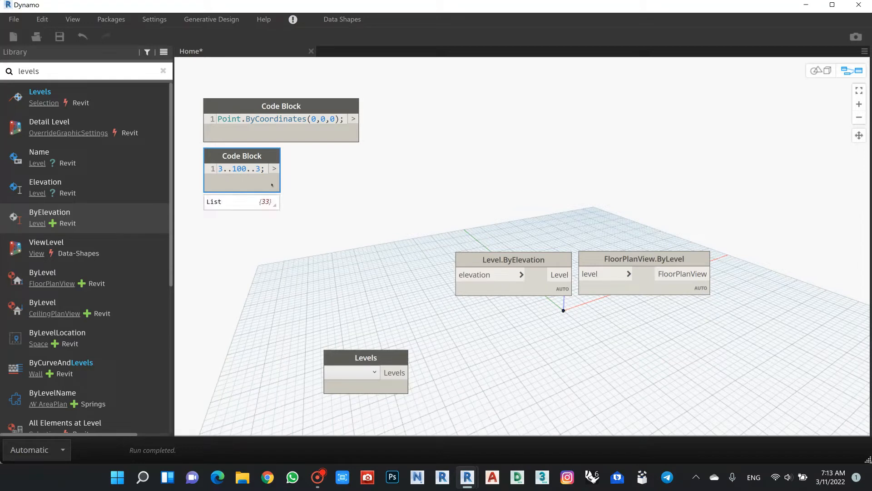
# Step: Connect the range code block to the elevation input of Level.ByElevation placed beside it, and inspect the levels in Revit's East elevation
pyautogui.moveTo(275, 169); pyautogui.dragTo(313, 158)
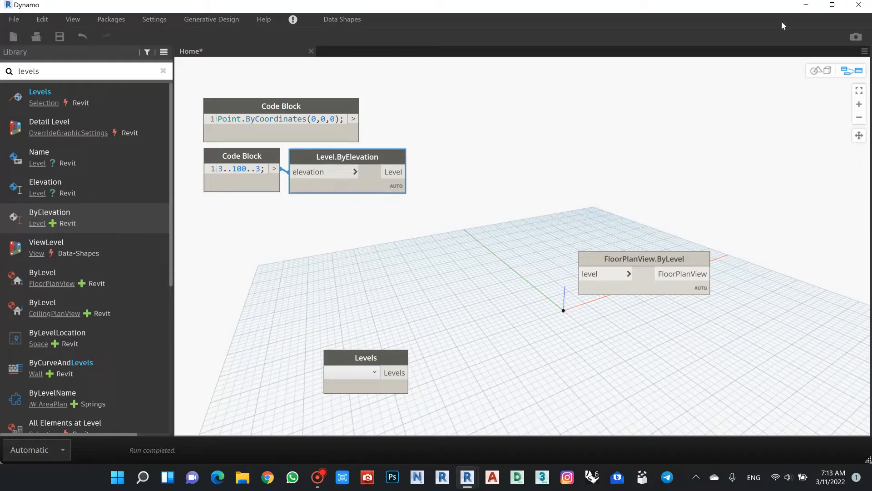
pyautogui.click(807, 5)
pyautogui.scroll(-5, 443, 333)
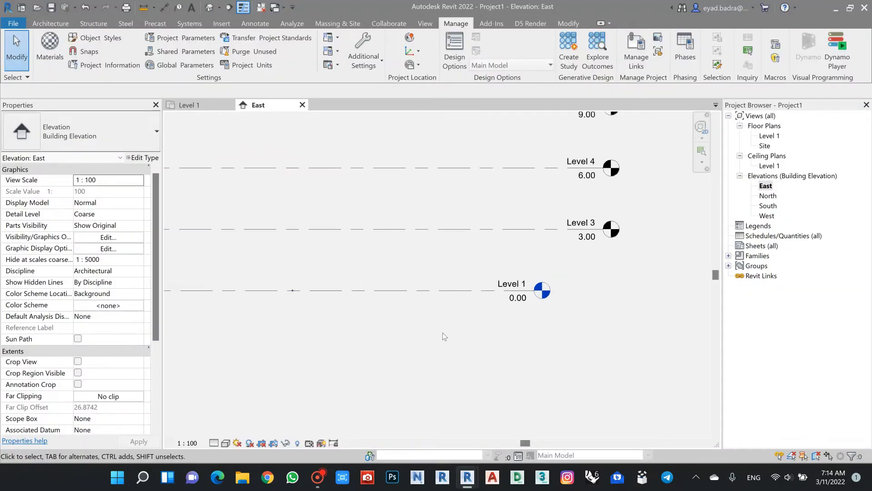
pyautogui.scroll(-4, 444, 367)
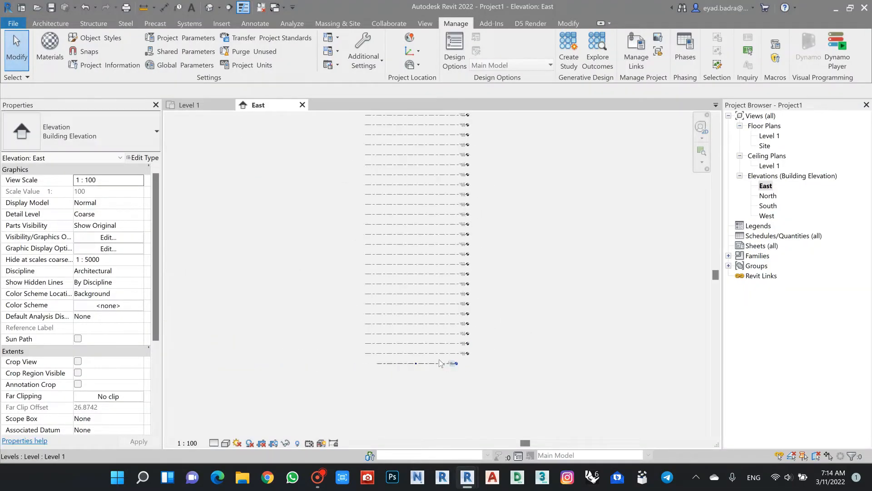
pyautogui.scroll(4, 456, 367)
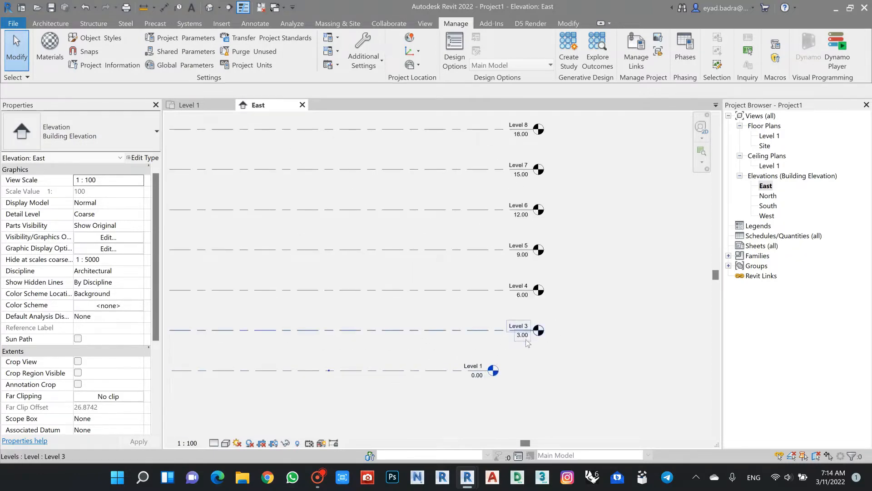
pyautogui.click(836, 8)
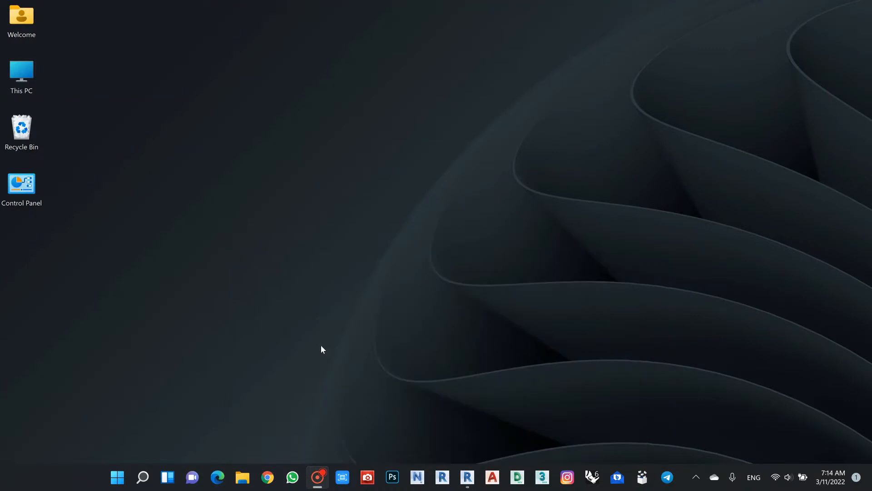
# Step: In Dynamo, place FloorPlanView.ByLevel beside Level.ByElevation, connect the Level output to its level input, and check the levels and floor plans in Revit
pyautogui.click(468, 477)
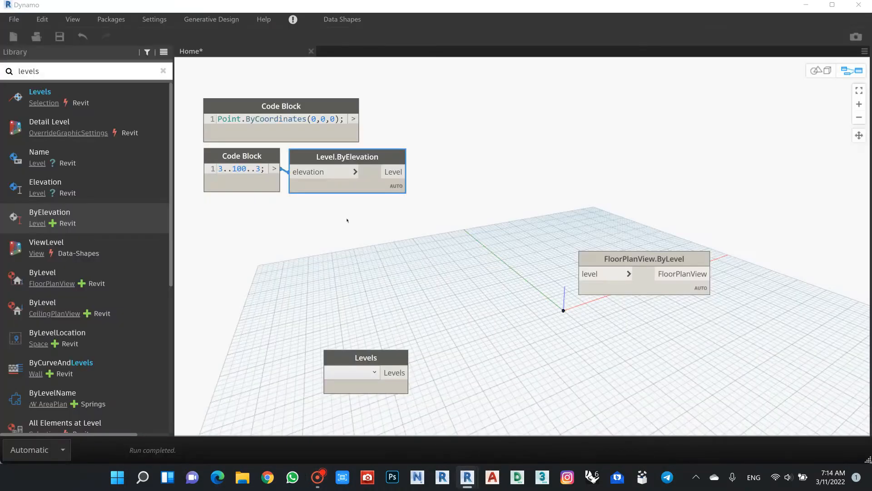
pyautogui.moveTo(607, 259); pyautogui.dragTo(456, 158)
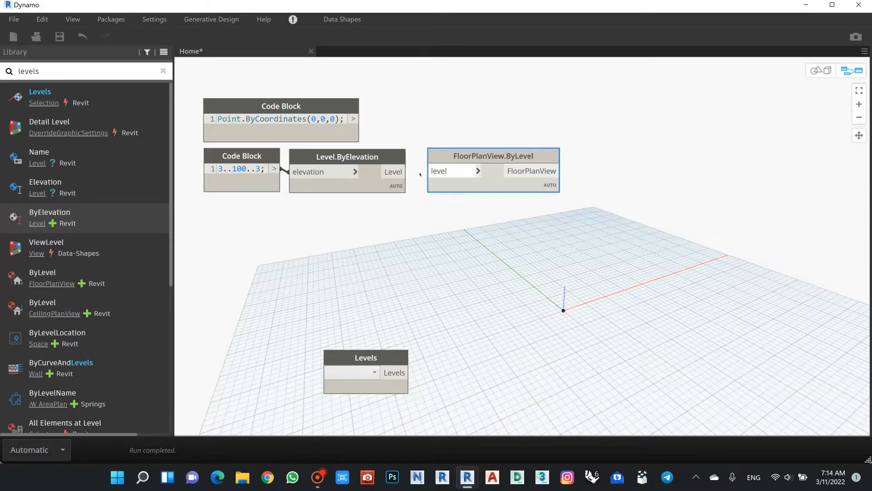
pyautogui.moveTo(404, 172); pyautogui.dragTo(446, 158)
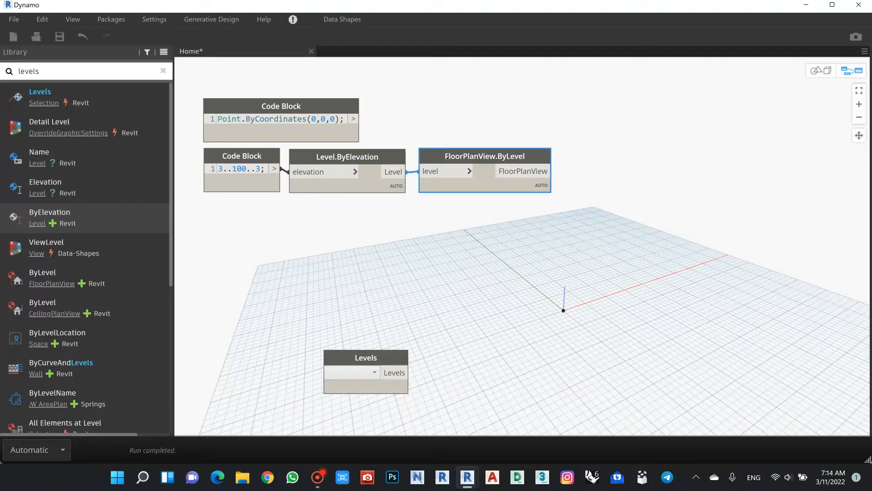
pyautogui.click(804, 5)
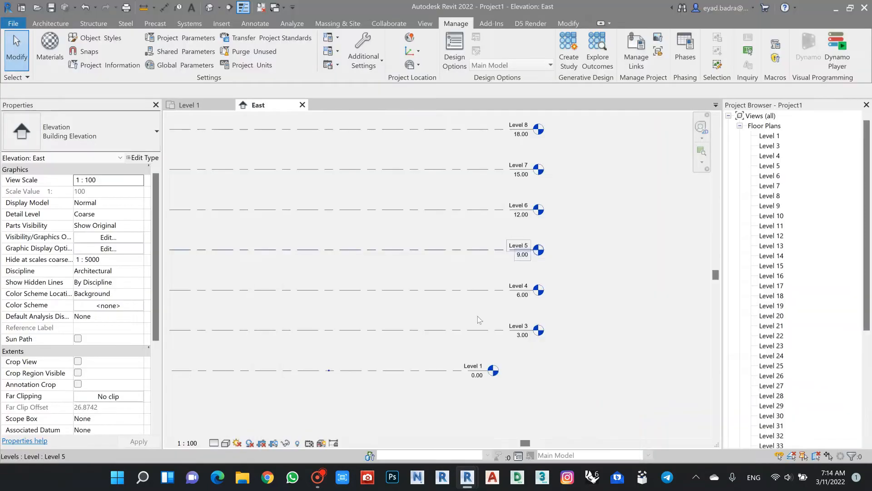
pyautogui.scroll(-8, 421, 279)
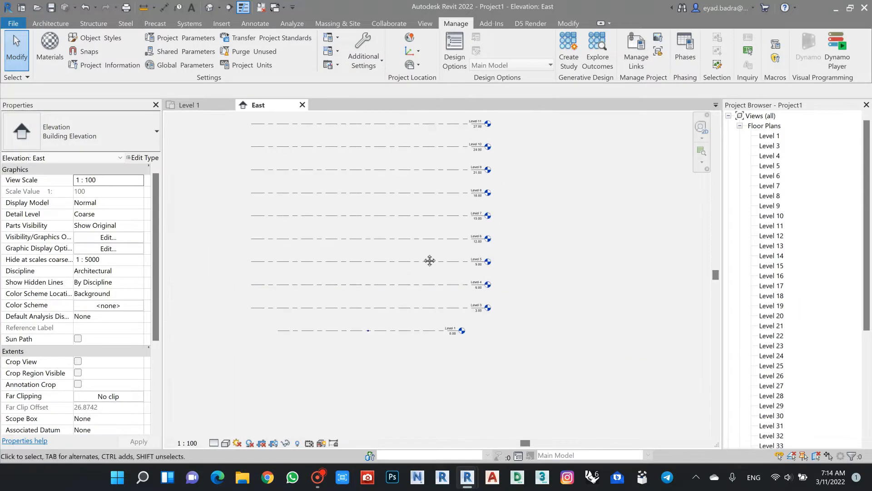
# Step: Examine the levels in the East elevation and the floor plans listed in Revit's project browser, and return to Dynamo
pyautogui.moveTo(413, 296); pyautogui.dragTo(414, 311, button='middle')
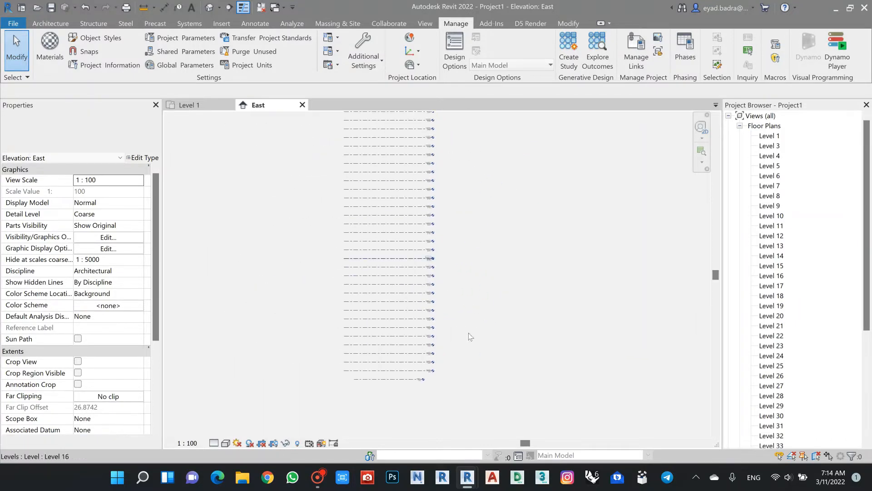
pyautogui.scroll(-4, 767, 272)
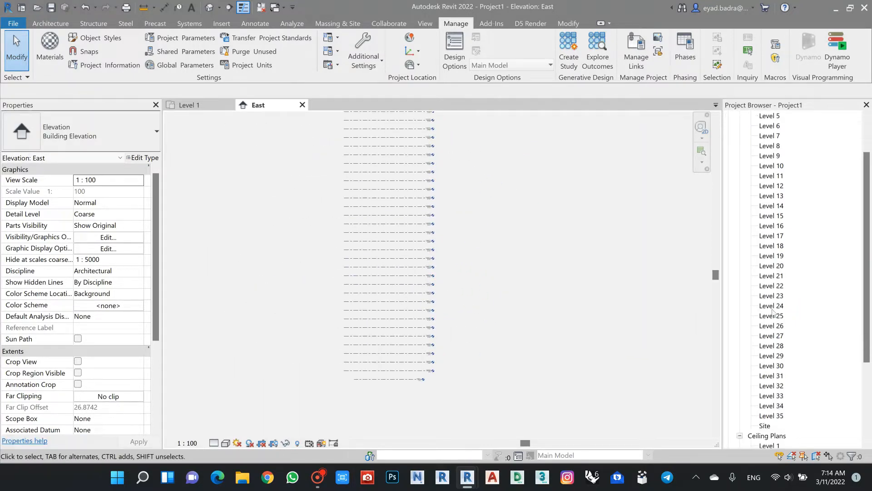
pyautogui.scroll(4, 769, 309)
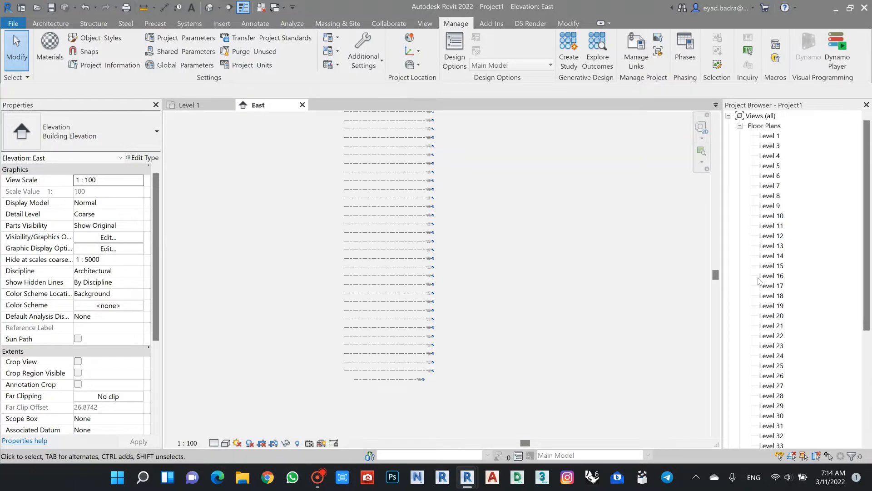
pyautogui.click(838, 8)
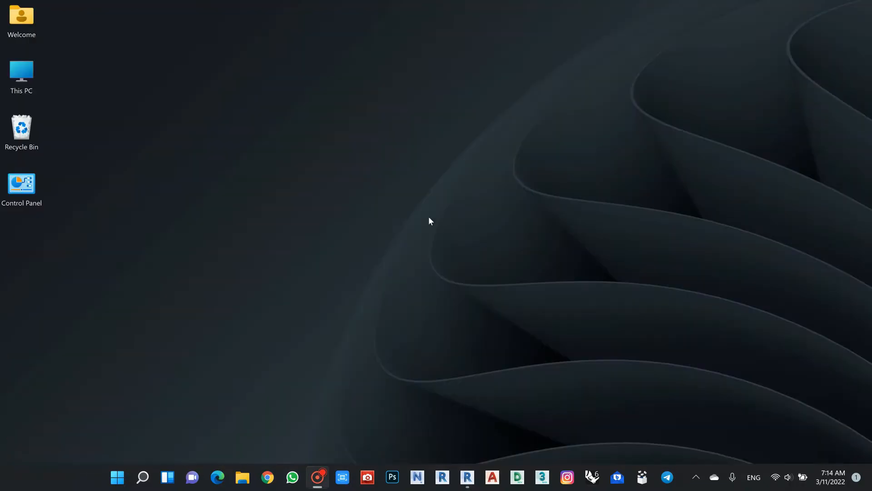
pyautogui.click(473, 475)
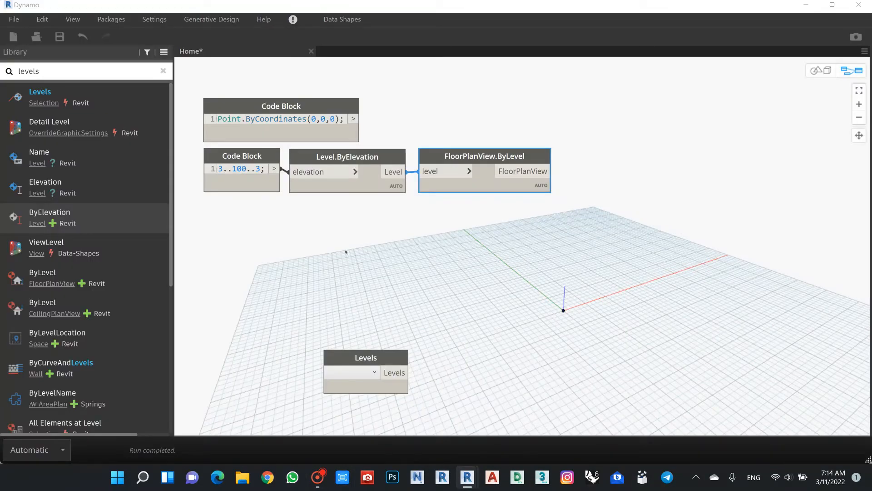
# Step: Place the Levels node beneath the 3..100..3; code block, set it to Level 1, and clear the library search
pyautogui.moveTo(356, 359); pyautogui.dragTo(238, 210)
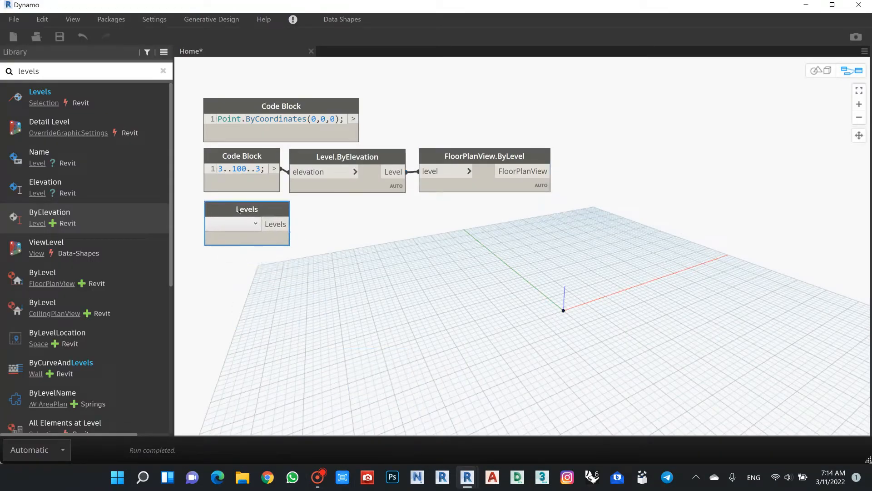
pyautogui.click(237, 222)
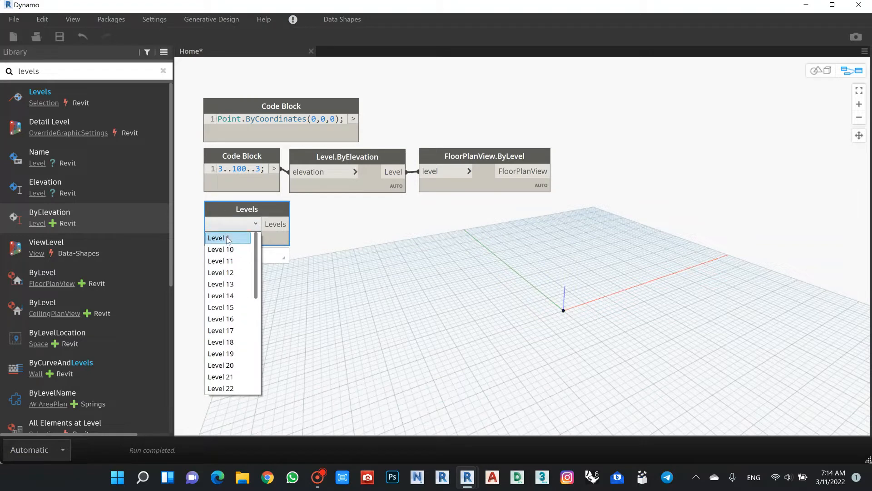
pyautogui.click(228, 237)
pyautogui.click(386, 257)
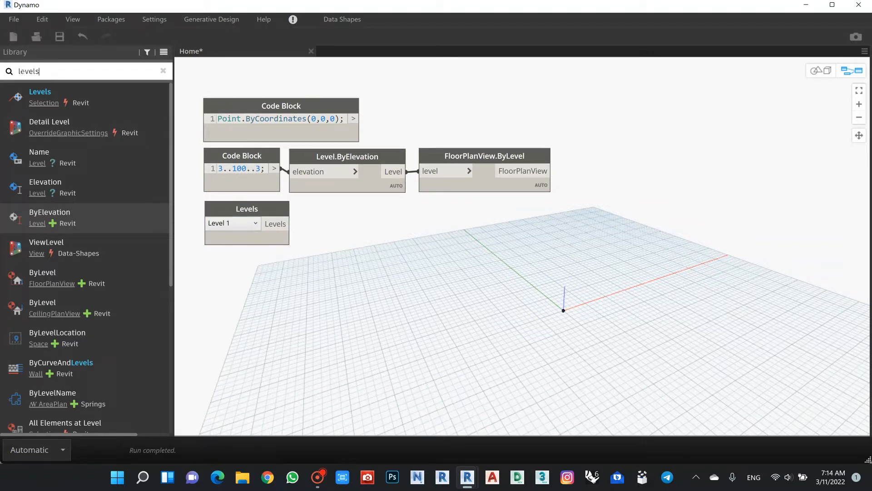
pyautogui.hotkey('ctrl', 'a')
pyautogui.press('BackSpace')
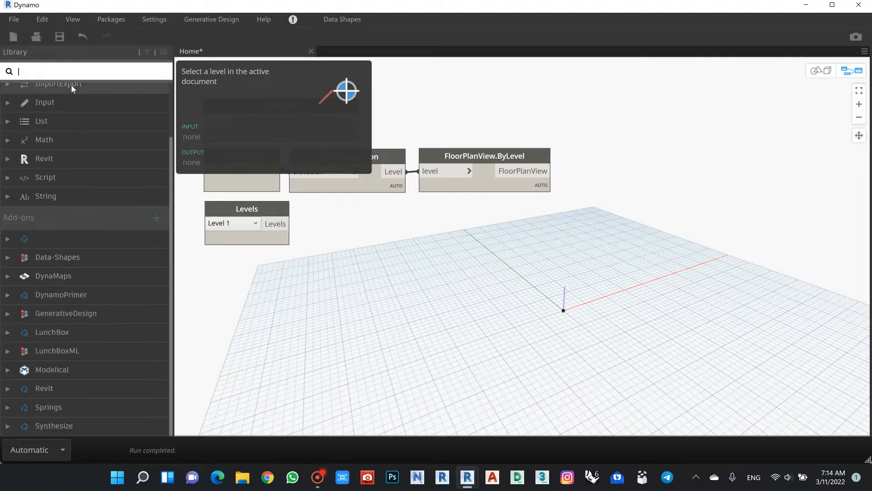
# Step: Add a code block containing [x,y]; in the free space beneath FloorPlanView.ByLevel
pyautogui.doubleClick(610, 198)
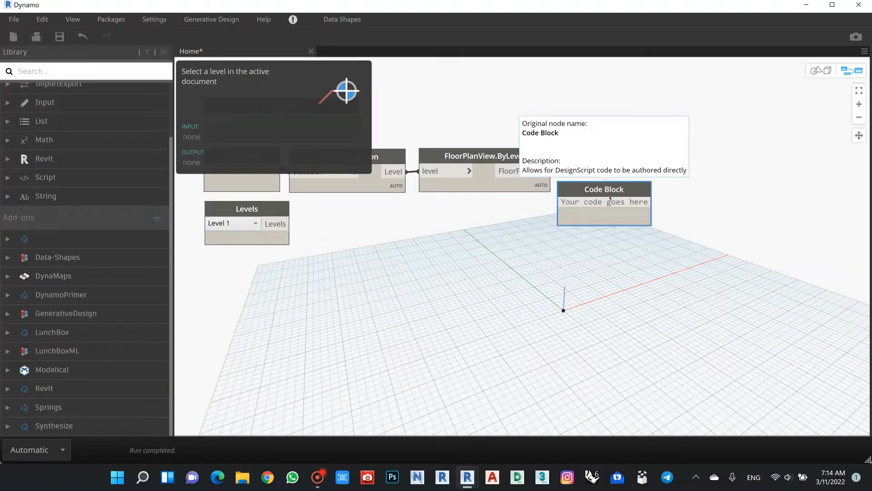
pyautogui.moveTo(616, 192); pyautogui.dragTo(623, 202)
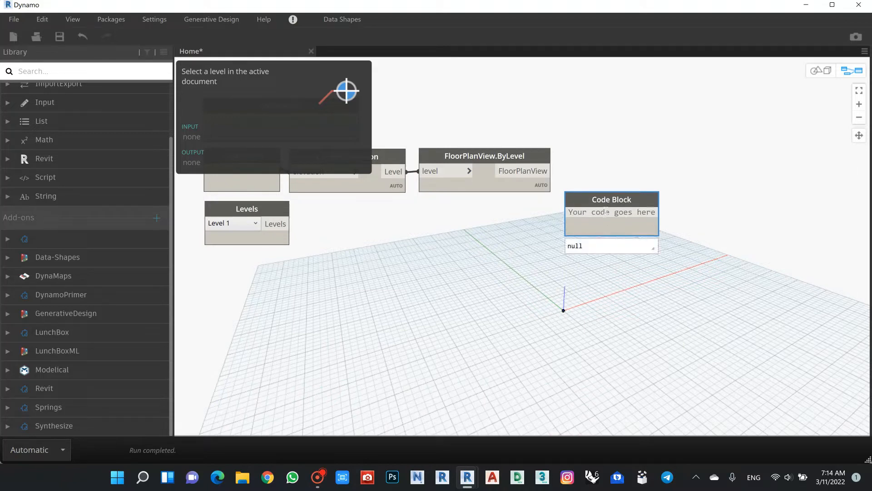
pyautogui.write('{')
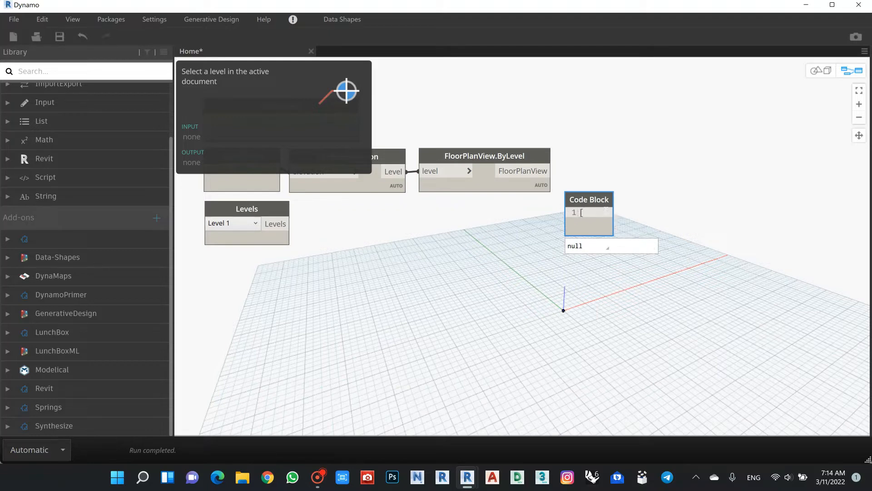
pyautogui.write('x,y')
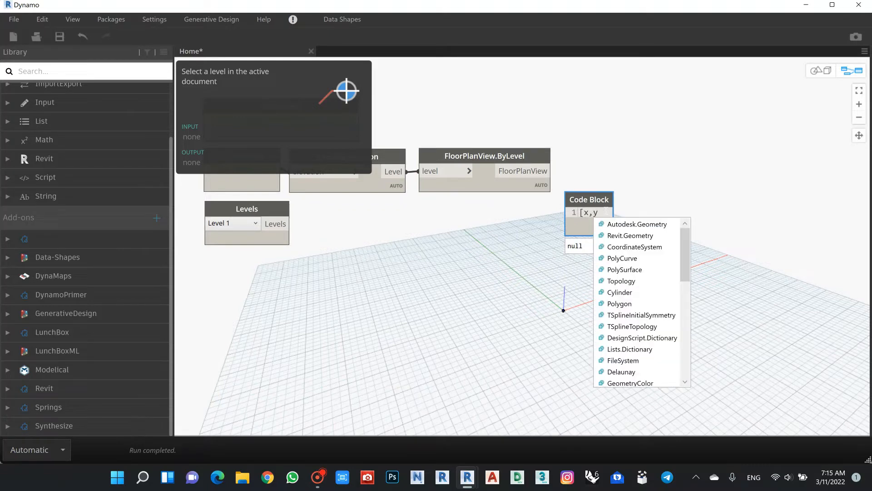
pyautogui.write('];')
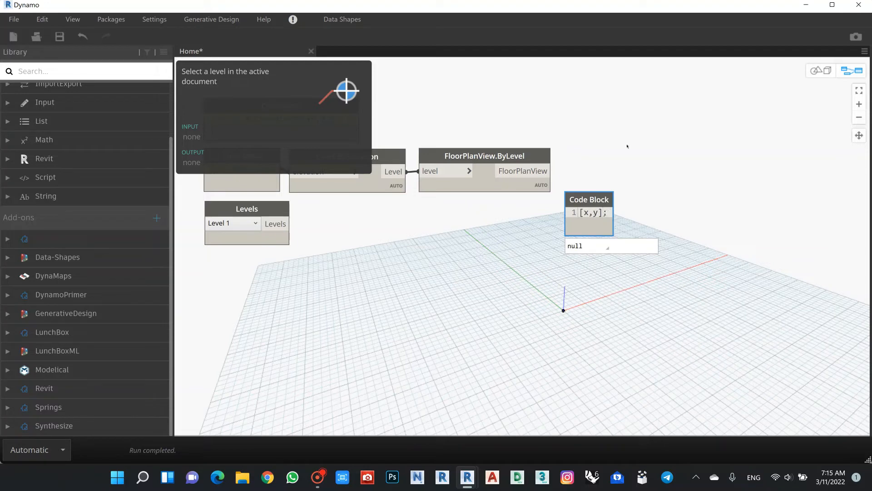
pyautogui.click(693, 179)
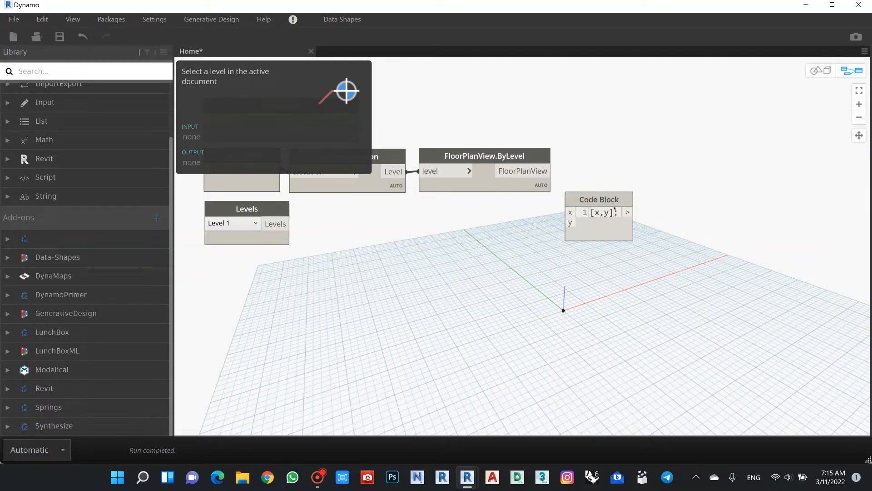
# Step: Connect Levels to x and the Level output of Level.ByElevation to y, pin the code block's preview, and place it beside Levels
pyautogui.moveTo(614, 208); pyautogui.dragTo(609, 225)
pyautogui.click(394, 123)
pyautogui.moveTo(389, 157); pyautogui.dragTo(566, 241)
pyautogui.moveTo(291, 223); pyautogui.dragTo(500, 205)
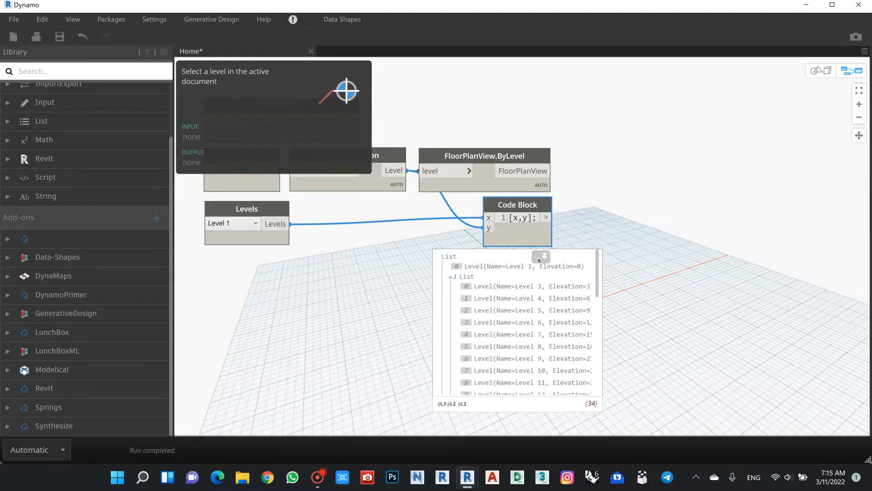
pyautogui.click(544, 258)
pyautogui.moveTo(504, 207); pyautogui.dragTo(317, 210)
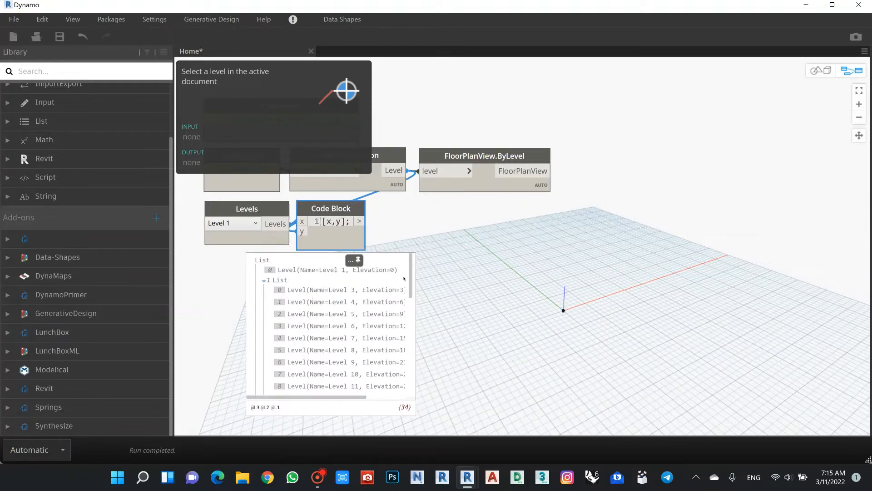
# Step: Place List.Flatten beside the [x,y]; code block, connect the code block's output to its list input, and pin its preview to review the list
pyautogui.doubleClick(434, 238)
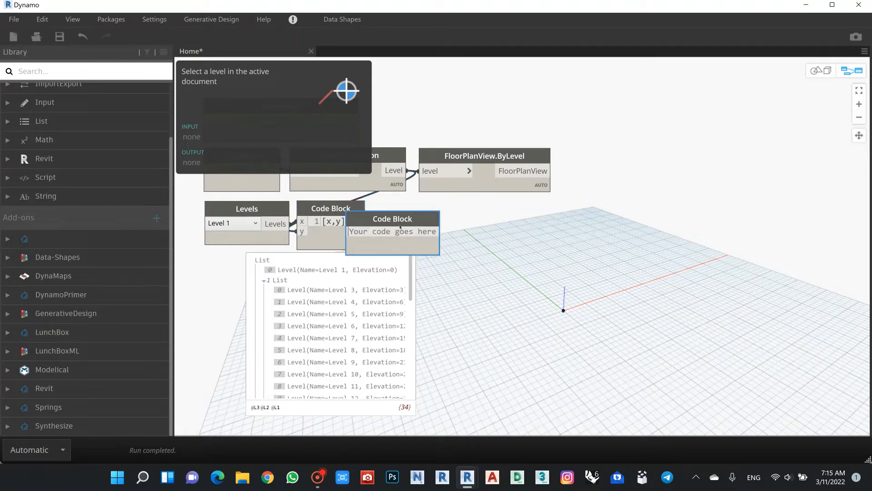
pyautogui.moveTo(400, 226); pyautogui.dragTo(461, 230)
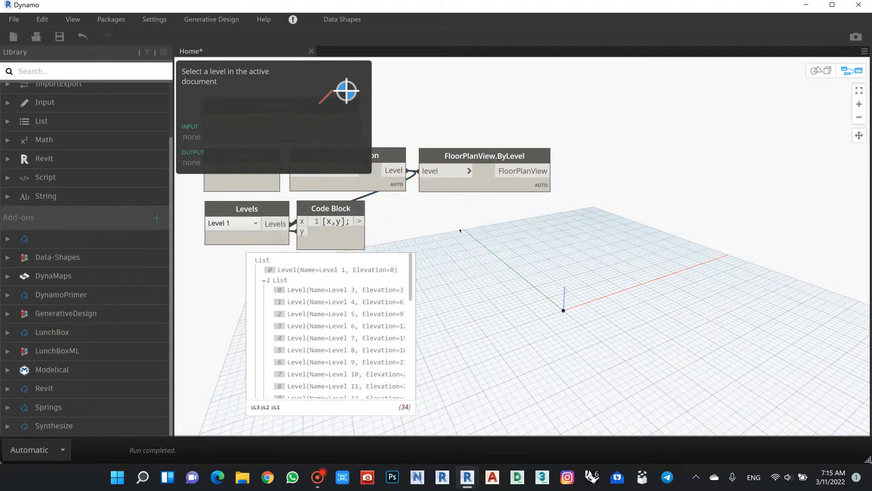
pyautogui.rightClick(461, 230)
pyautogui.write('f')
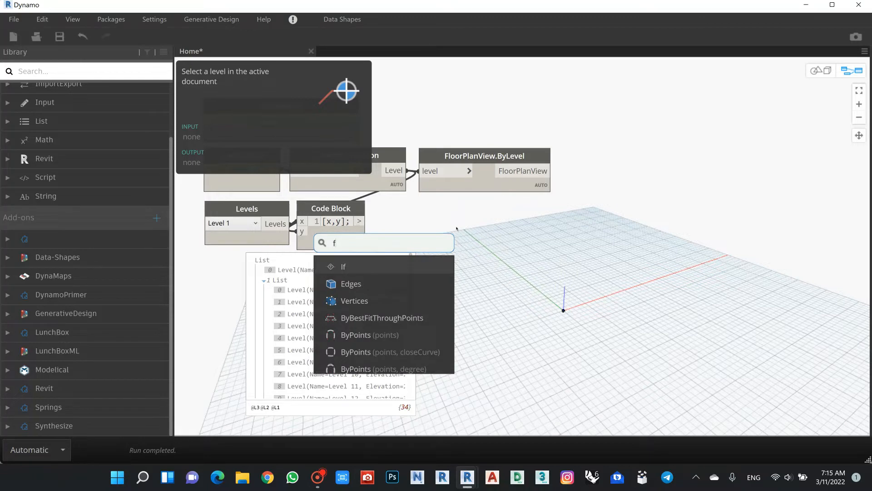
pyautogui.write('latten')
pyautogui.click(420, 266)
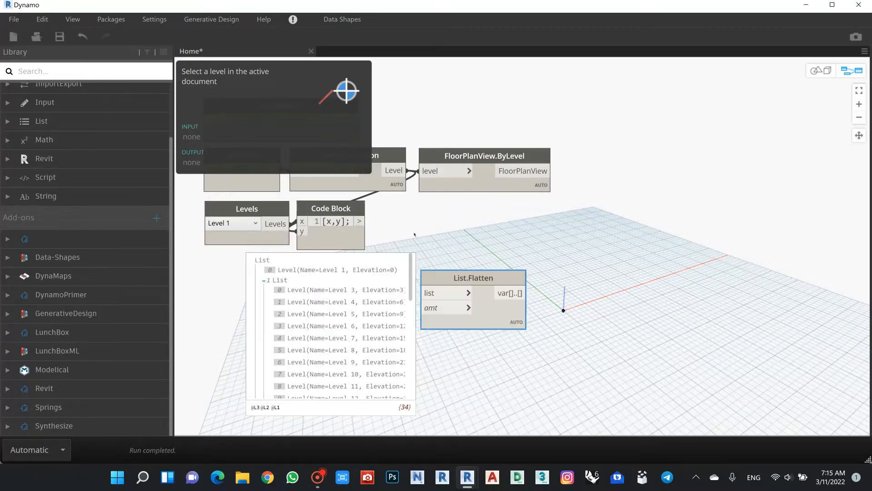
pyautogui.moveTo(359, 221); pyautogui.dragTo(411, 208)
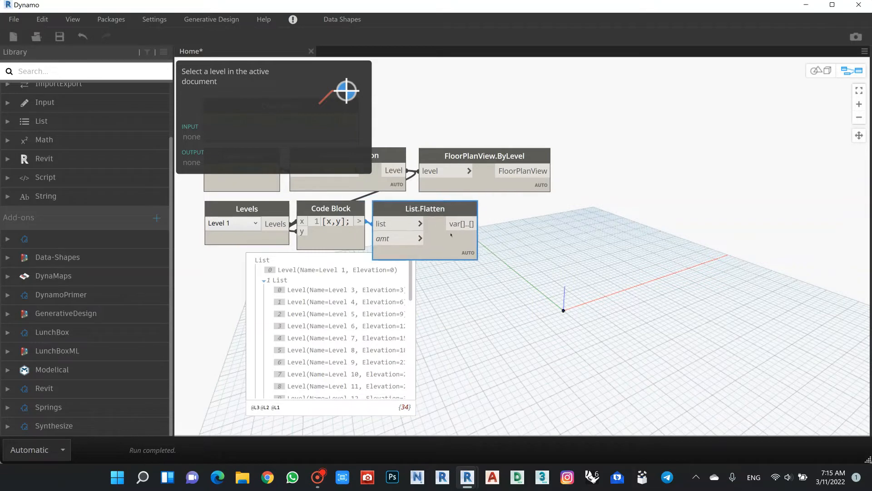
pyautogui.moveTo(452, 246)
pyautogui.moveTo(465, 270)
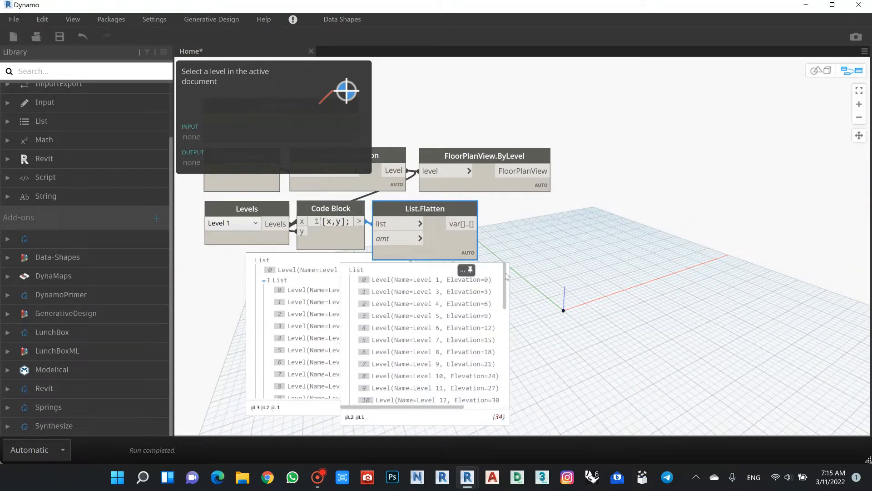
pyautogui.moveTo(505, 282); pyautogui.dragTo(511, 262)
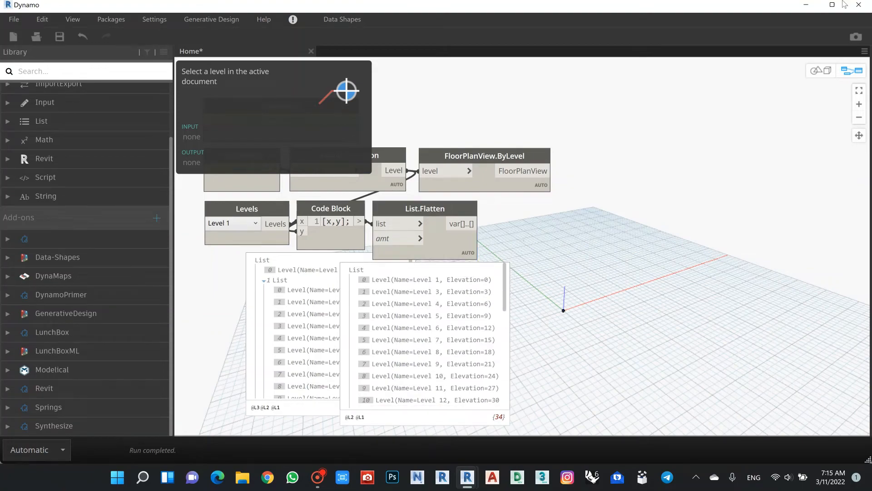
# Step: Switch to Revit, inspect the levels in the default 3D view, and return to Dynamo
pyautogui.click(808, 5)
pyautogui.moveTo(442, 254); pyautogui.dragTo(440, 292, button='middle')
pyautogui.scroll(1, 439, 293)
pyautogui.click(209, 9)
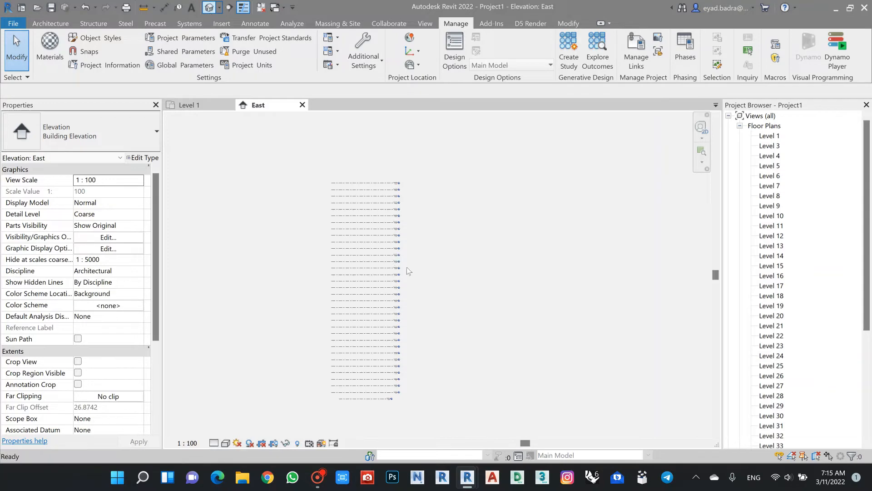
pyautogui.moveTo(483, 274); pyautogui.dragTo(450, 282, button='middle')
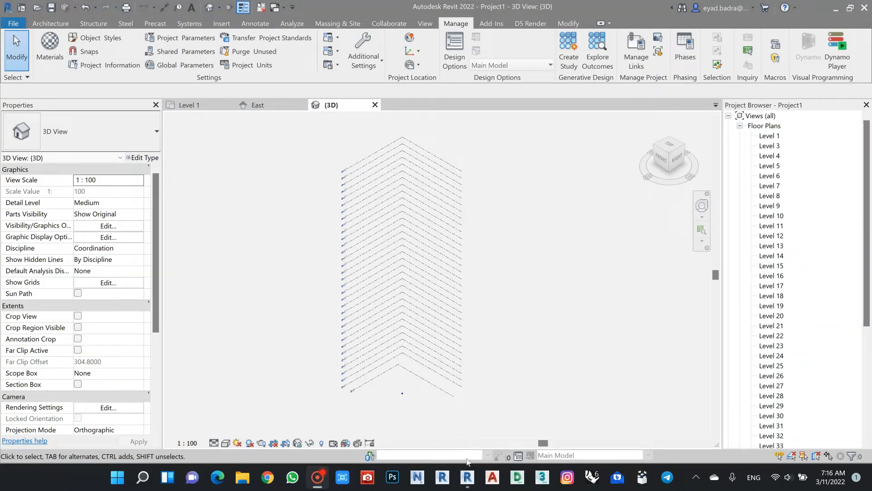
pyautogui.moveTo(468, 479)
pyautogui.click(523, 454)
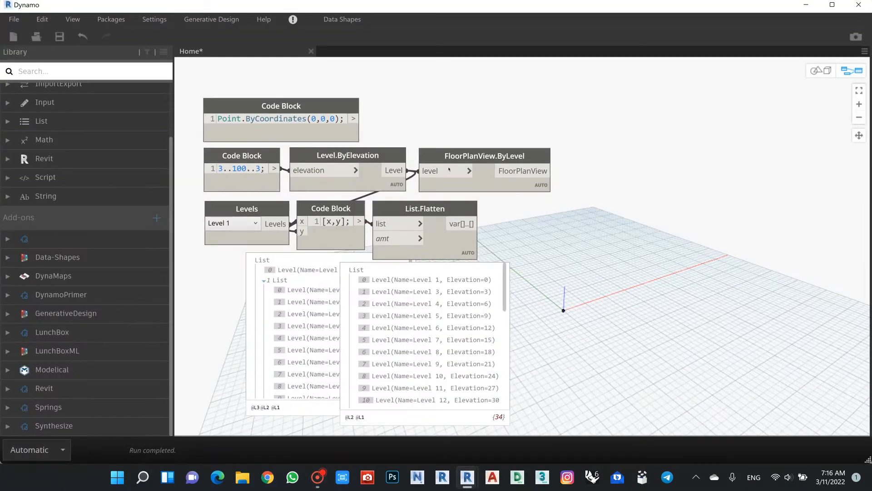
# Step: Review the outputs of the range code block and Level.ByElevation, and read through the whole flattened level list
pyautogui.moveTo(486, 108); pyautogui.dragTo(476, 97, button='middle')
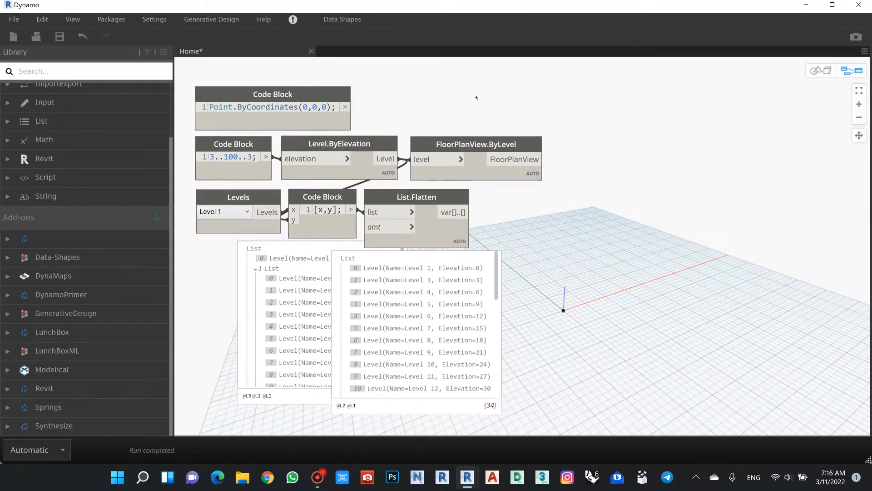
pyautogui.moveTo(227, 172)
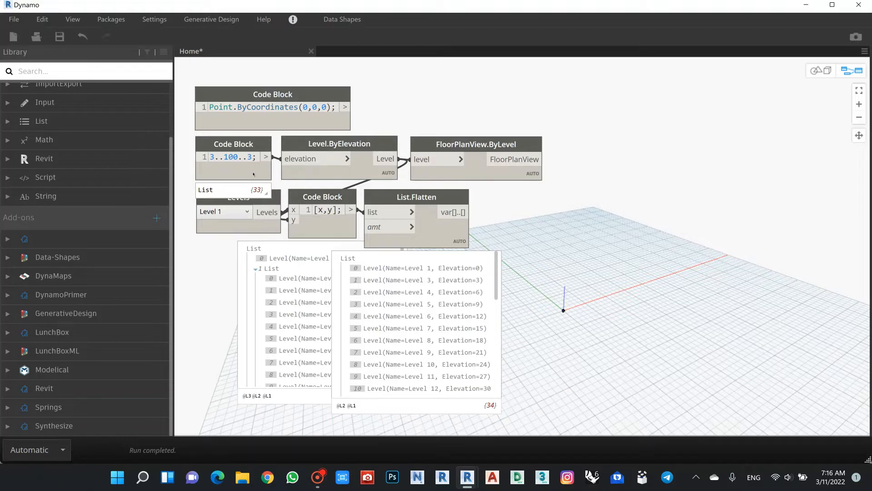
pyautogui.moveTo(390, 158)
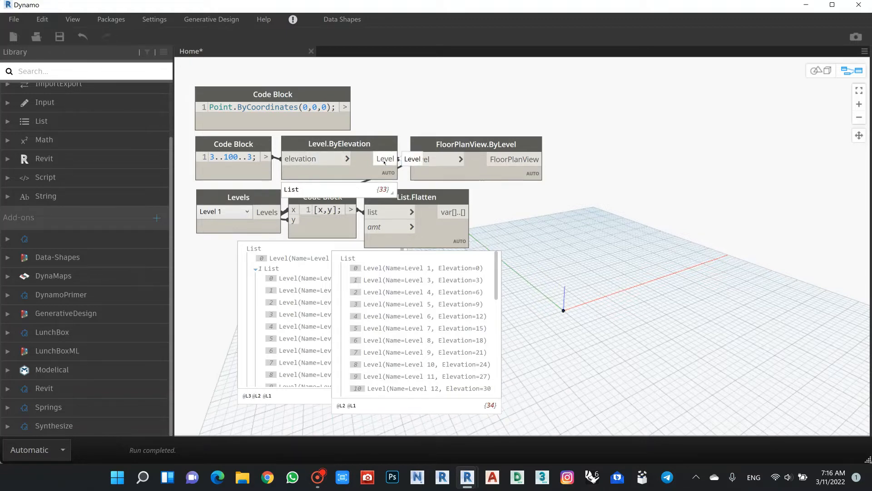
pyautogui.moveTo(424, 164)
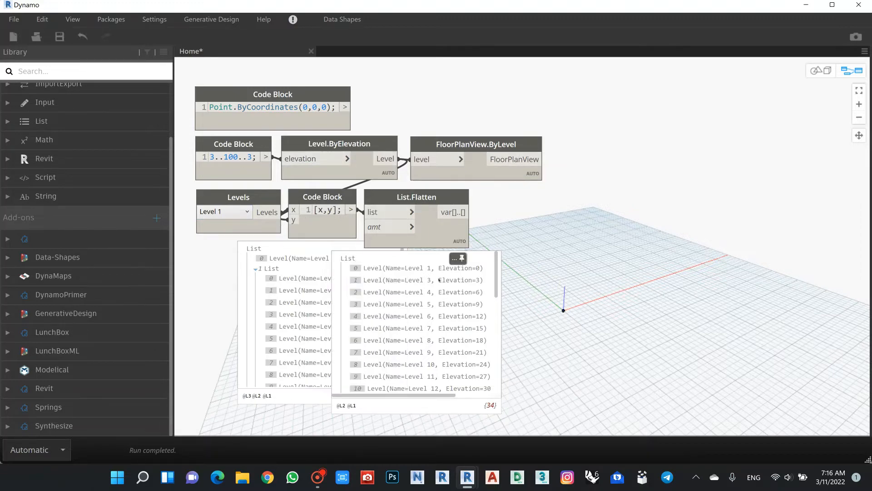
pyautogui.scroll(-7, 394, 305)
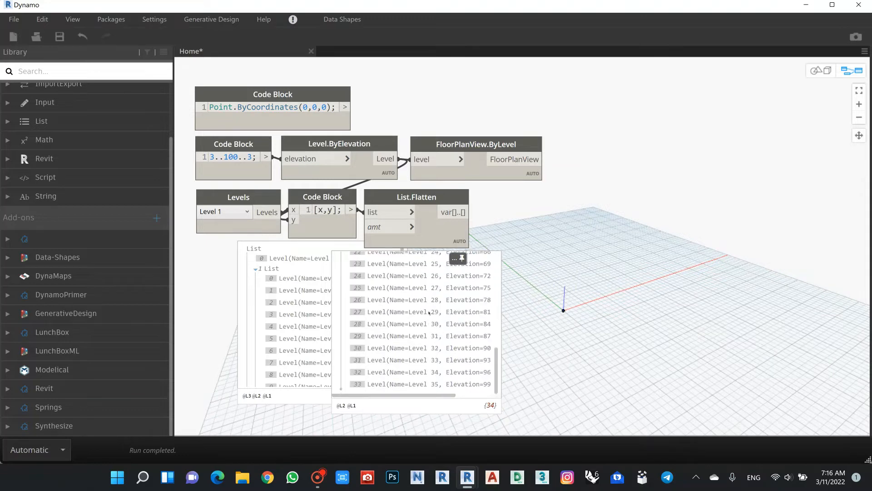
pyautogui.scroll(7, 427, 343)
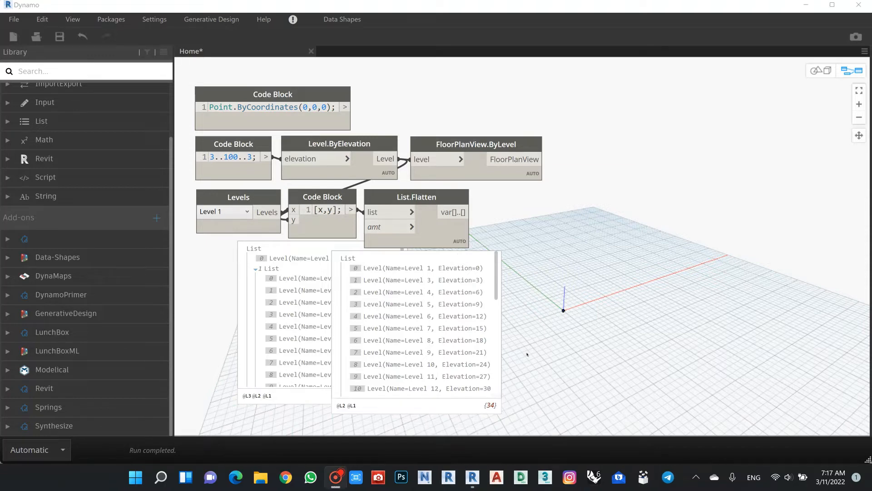
# Step: Unpin the previews of List.Flatten and the [x,y]; code block, and set List.Flatten back beside the code block
pyautogui.click(450, 195)
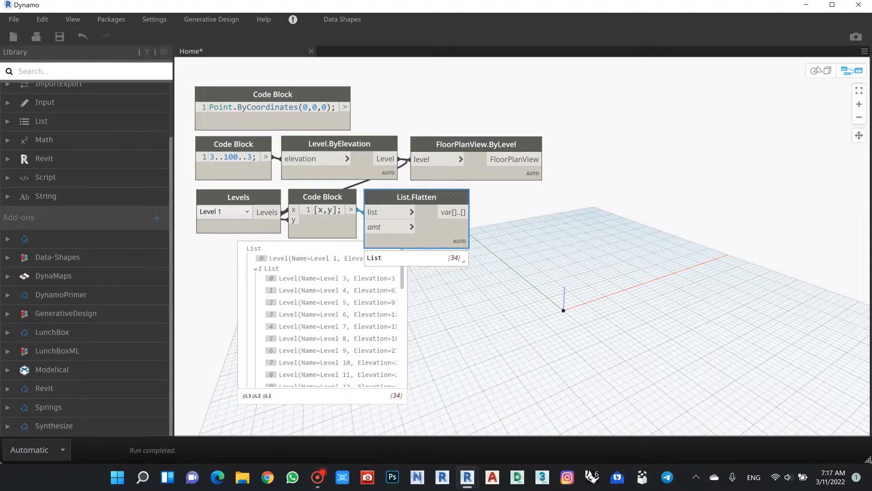
pyautogui.moveTo(431, 203); pyautogui.dragTo(489, 201)
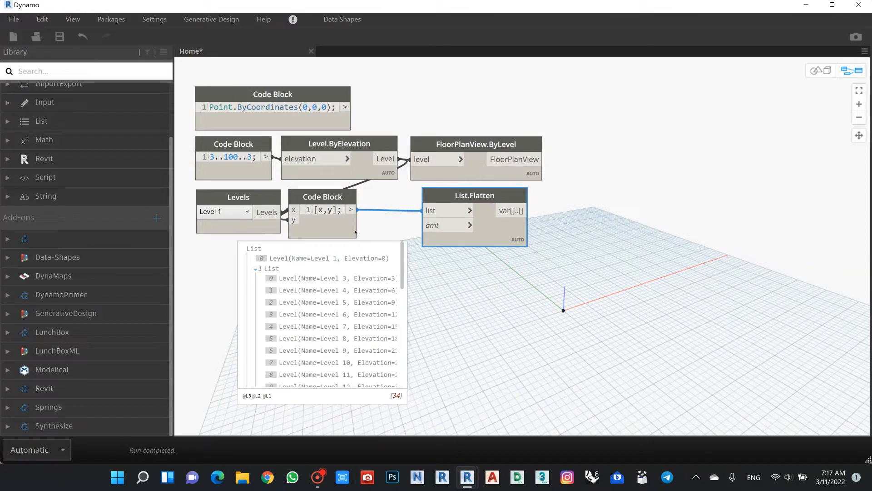
pyautogui.click(342, 229)
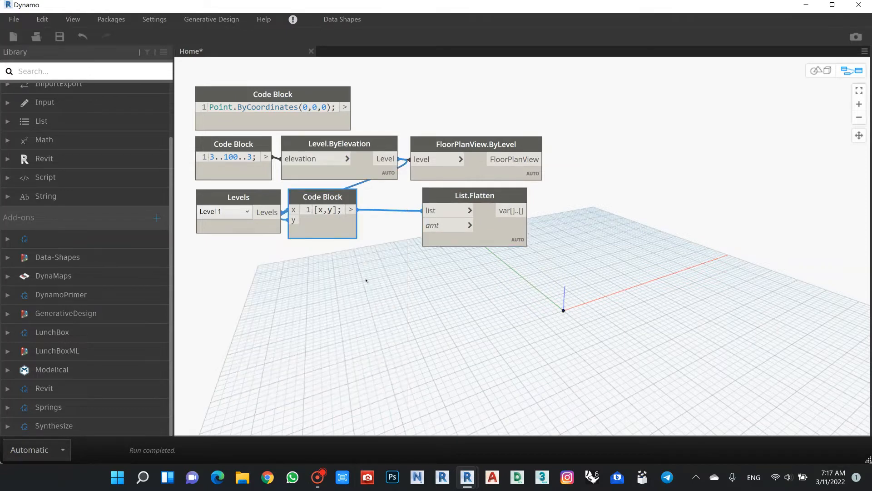
pyautogui.moveTo(445, 198); pyautogui.dragTo(389, 199)
pyautogui.scroll(-3, 584, 303)
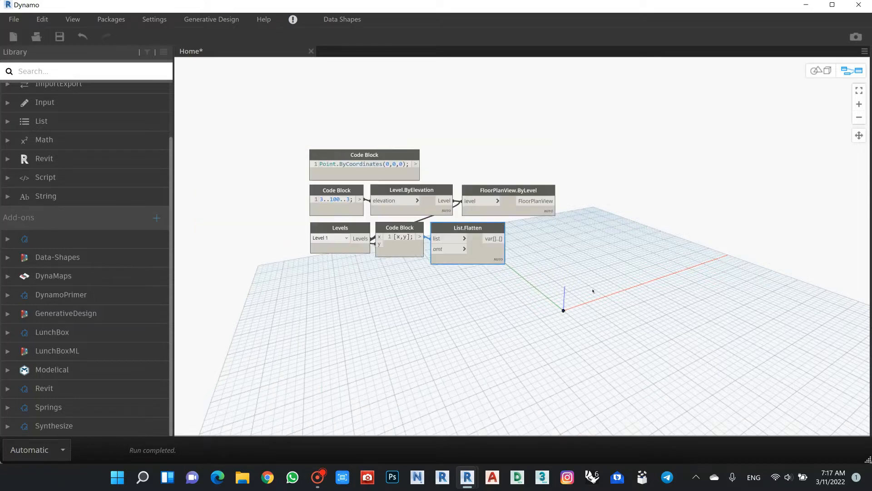
# Step: Shift the 3D background preview so the origin point sits clear of the nodes, and return to graph navigation
pyautogui.scroll(3, 593, 291)
pyautogui.moveTo(582, 276); pyautogui.dragTo(573, 276, button='middle')
pyautogui.click(811, 76)
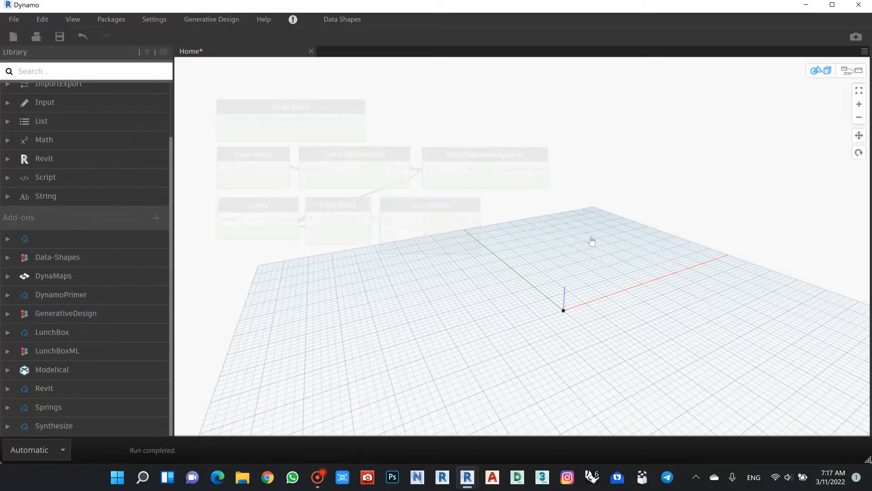
pyautogui.moveTo(592, 239); pyautogui.dragTo(656, 232, button='middle')
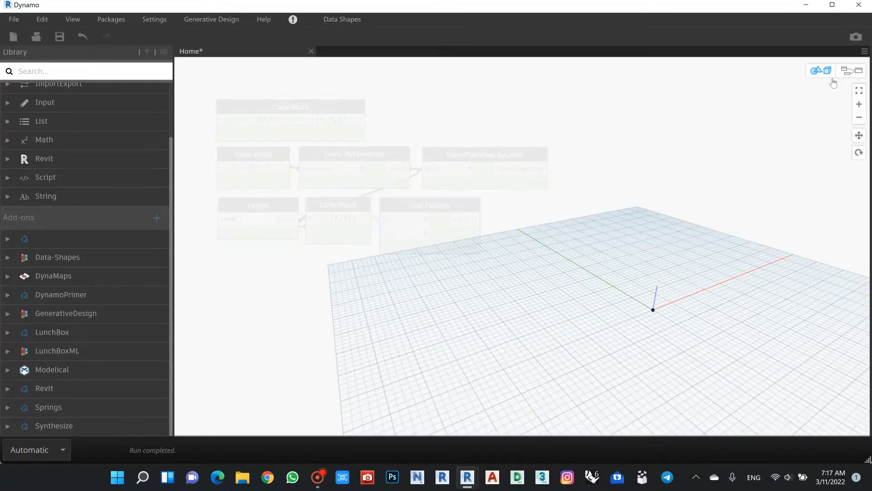
pyautogui.hotkey('ctrl', 'b')
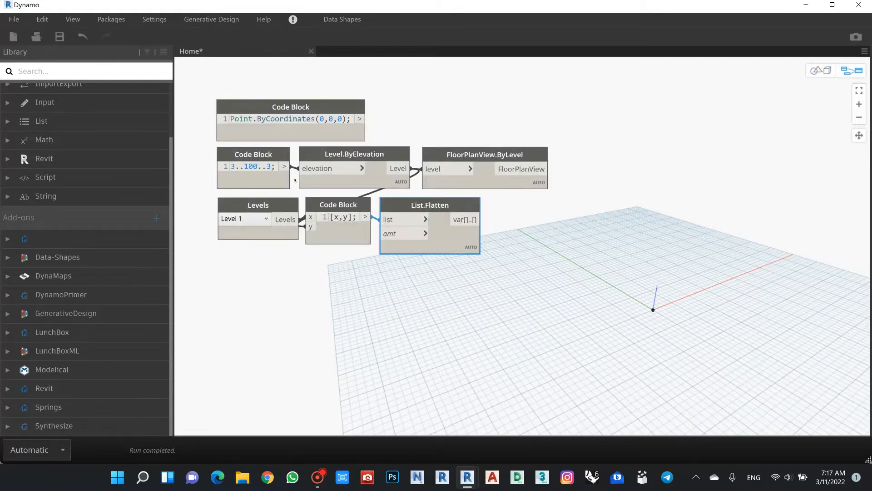
# Step: Search the node library for "plan" and look through the plane nodes
pyautogui.write('plan')
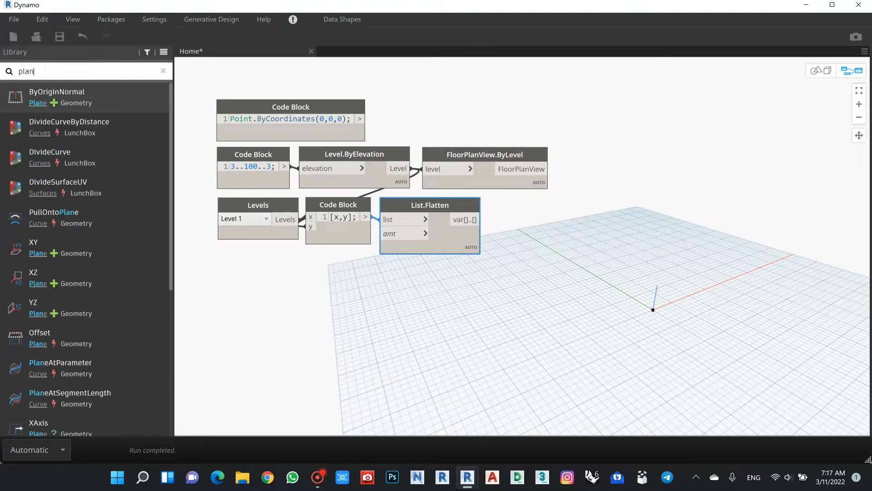
pyautogui.scroll(-5, 120, 156)
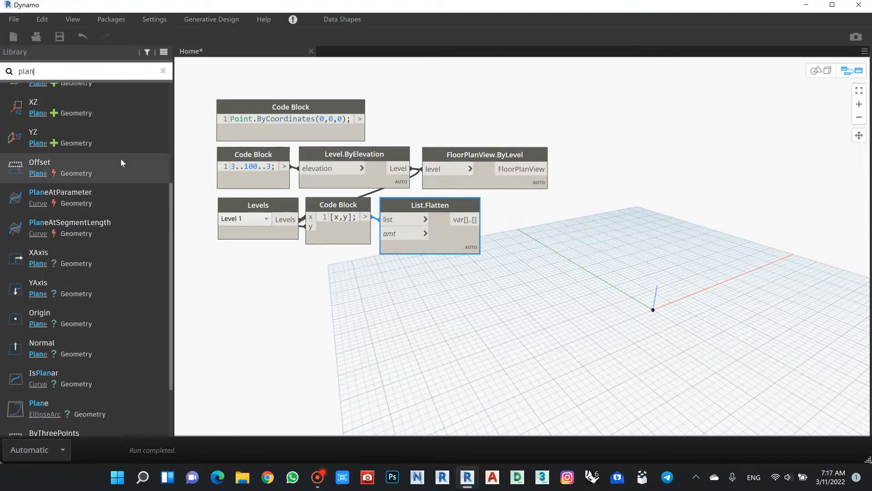
pyautogui.moveTo(49, 247)
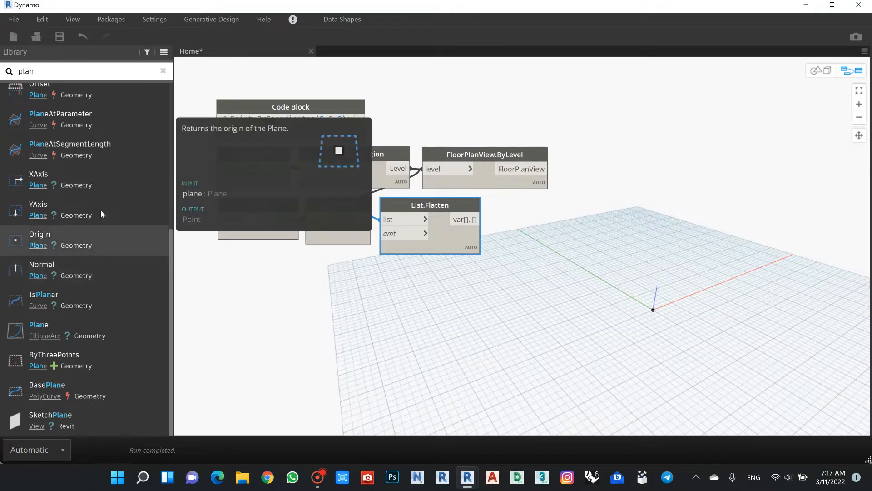
pyautogui.click(114, 271)
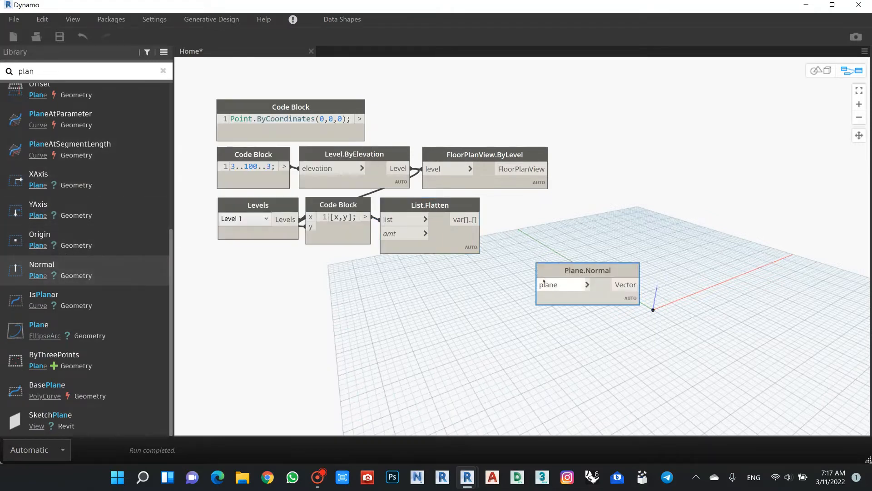
pyautogui.moveTo(560, 269); pyautogui.dragTo(443, 304)
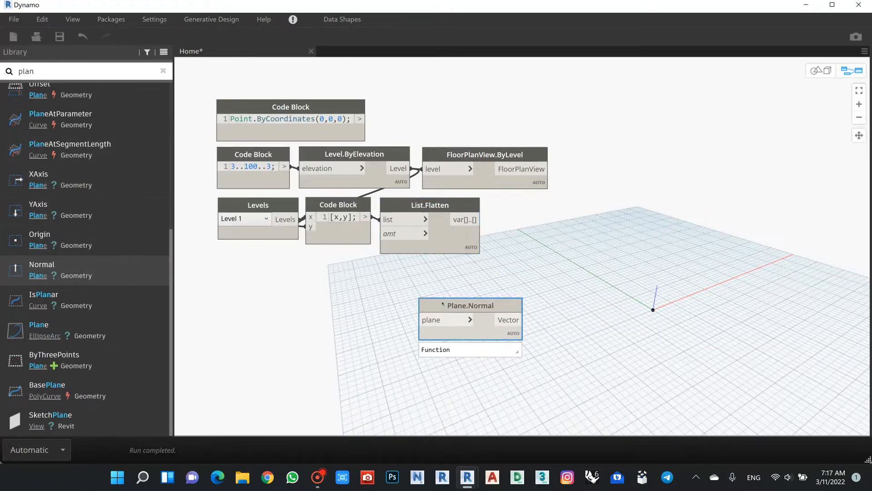
pyautogui.press('Delete')
# Step: Find Plane.ByOriginNormal in the library's Plane category and place it on the canvas below the level nodes
pyautogui.moveTo(107, 234)
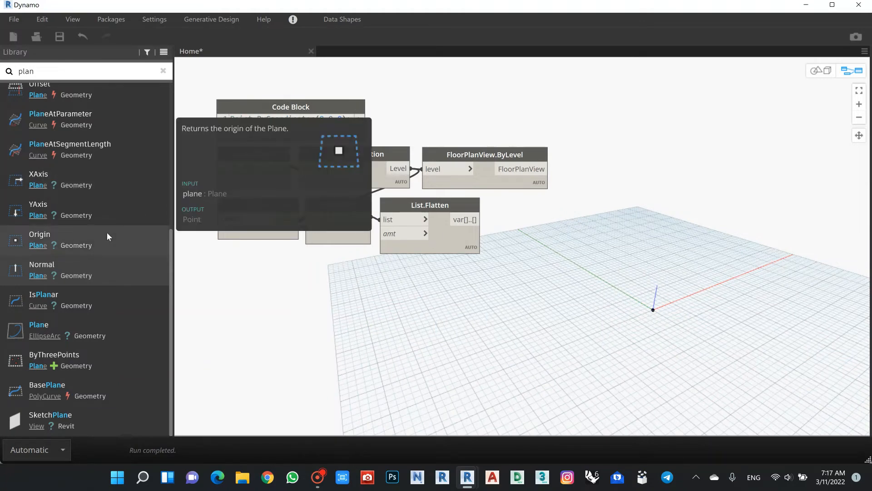
pyautogui.moveTo(110, 216)
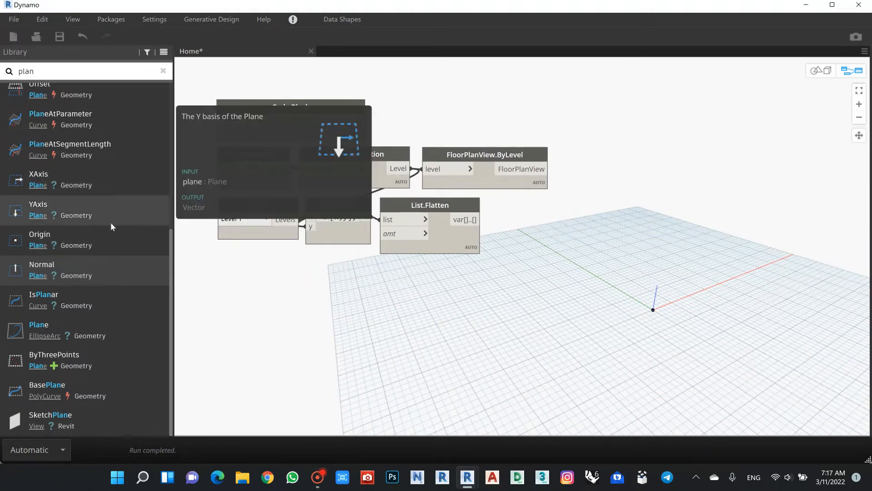
pyautogui.scroll(4, 111, 222)
pyautogui.scroll(2, 110, 222)
pyautogui.scroll(-4, 46, 318)
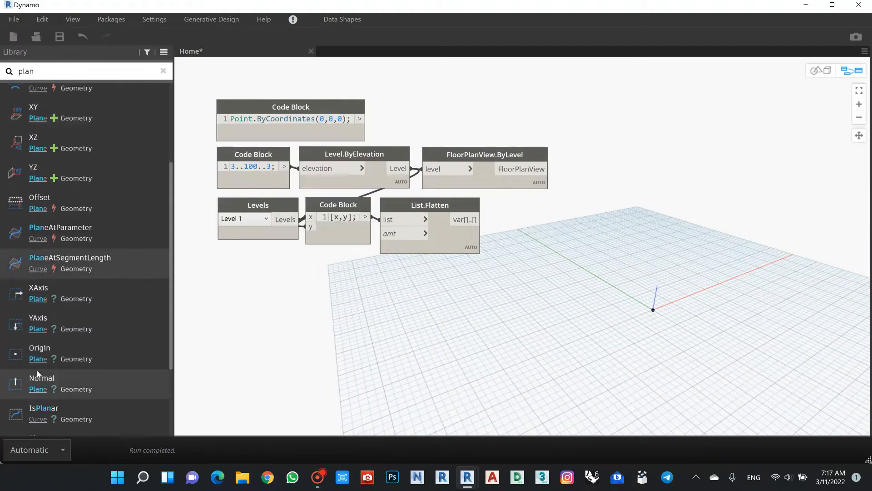
pyautogui.click(38, 298)
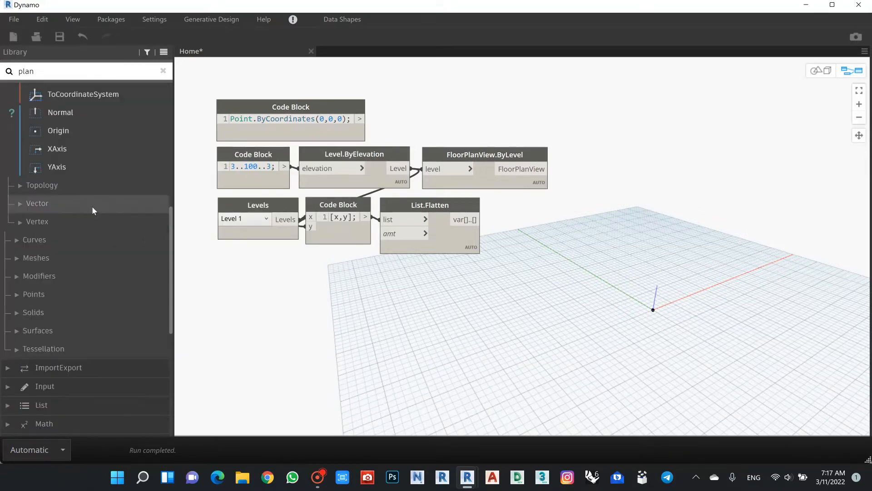
pyautogui.scroll(-3, 104, 168)
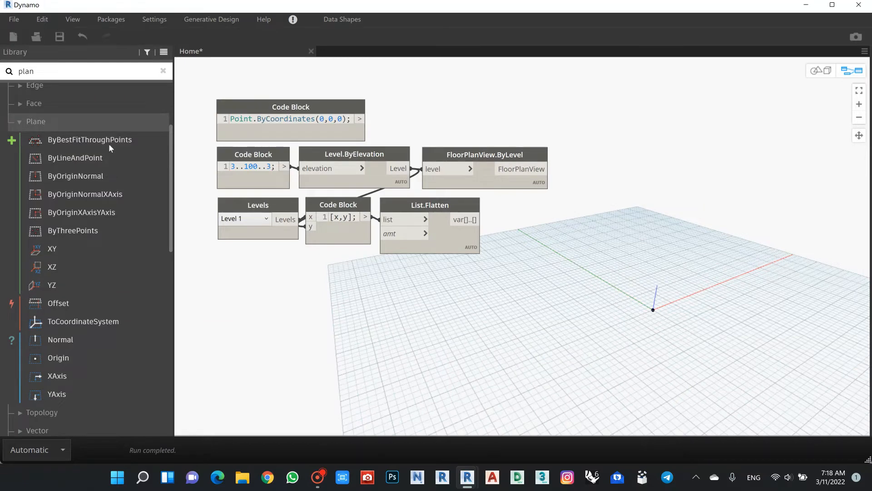
pyautogui.moveTo(103, 176)
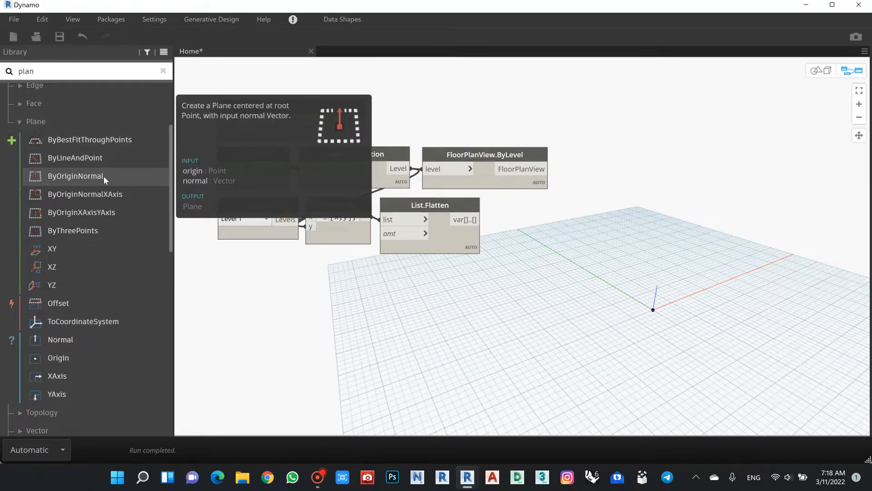
pyautogui.click(103, 177)
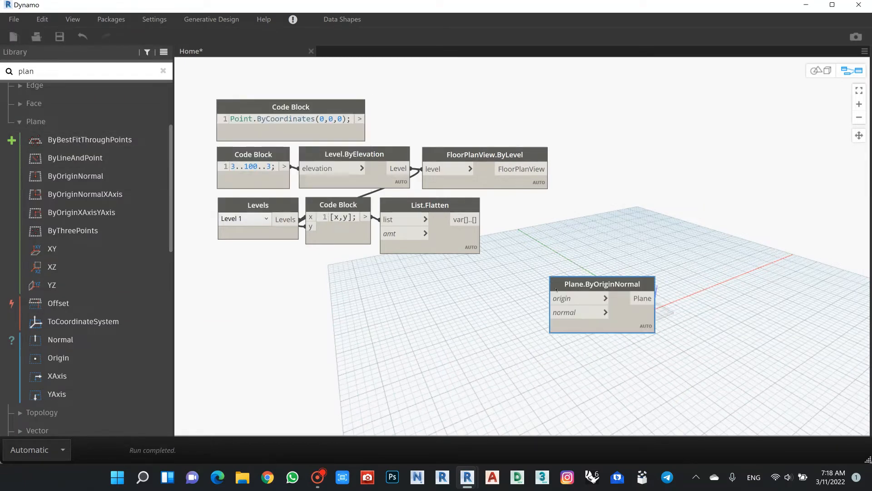
pyautogui.moveTo(563, 277); pyautogui.dragTo(328, 271)
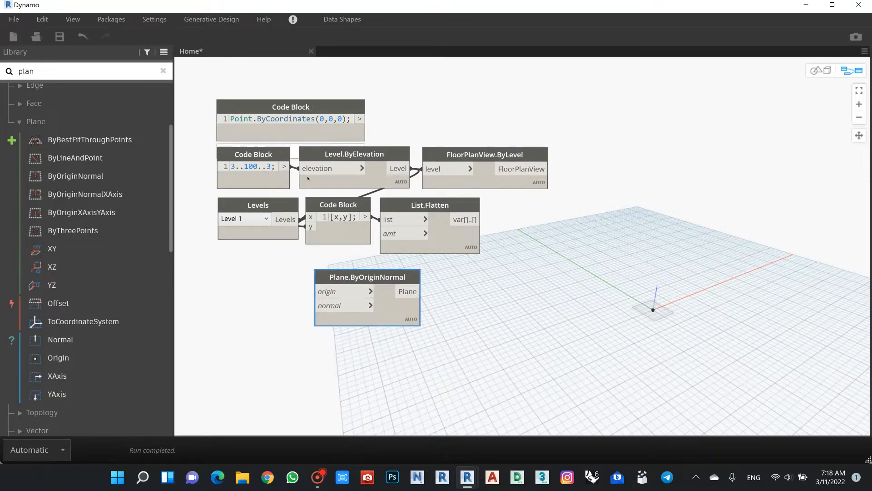
# Step: Move the Point.ByCoordinates(0,0,0); code block below the level nodes and place Plane.ByOriginNormal beside it
pyautogui.moveTo(312, 109); pyautogui.dragTo(313, 346)
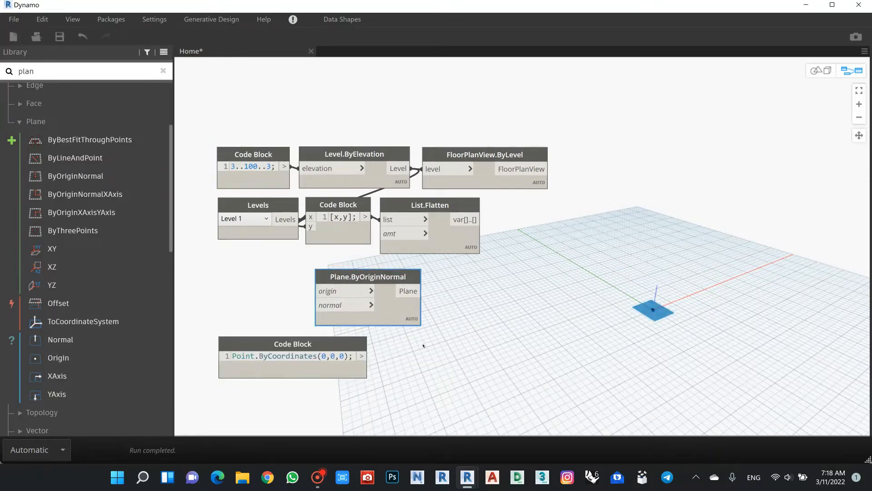
pyautogui.moveTo(356, 277); pyautogui.dragTo(422, 348)
pyautogui.click(566, 274)
# Step: Group all the level and floor plan nodes, including List.Flatten, and title the group Levels
pyautogui.moveTo(199, 111); pyautogui.dragTo(578, 272)
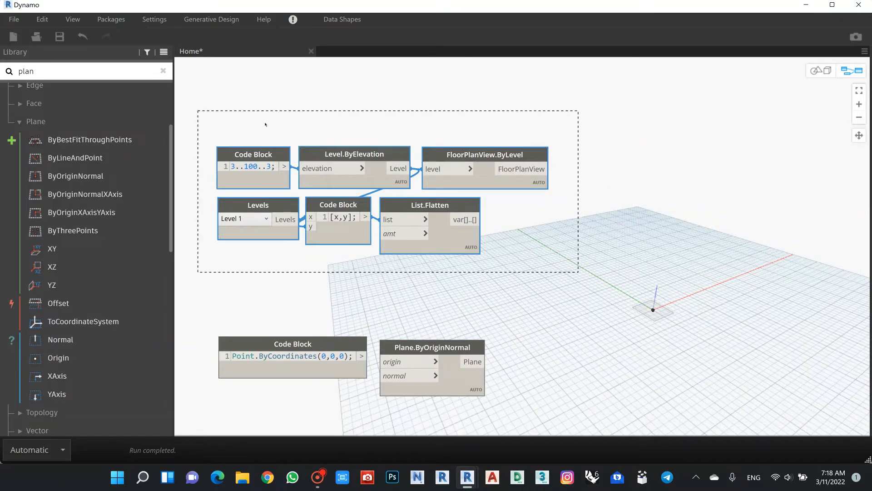
pyautogui.rightClick(271, 123)
pyautogui.click(245, 207)
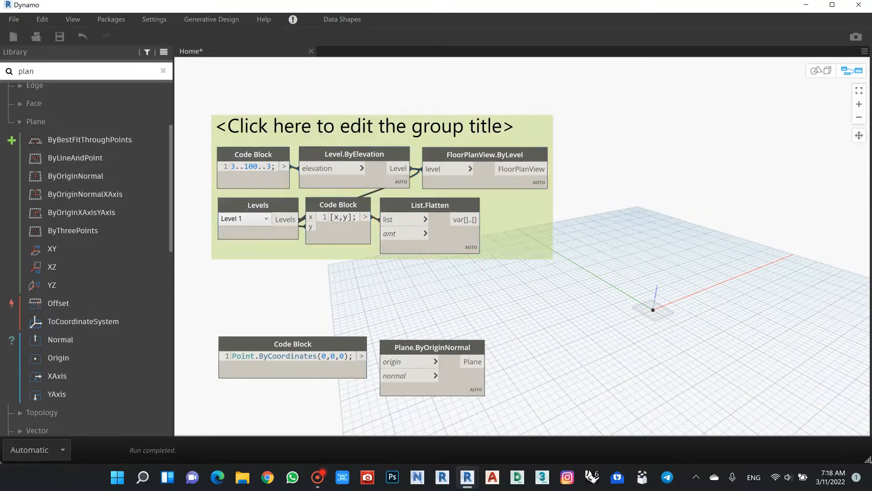
pyautogui.doubleClick(284, 128)
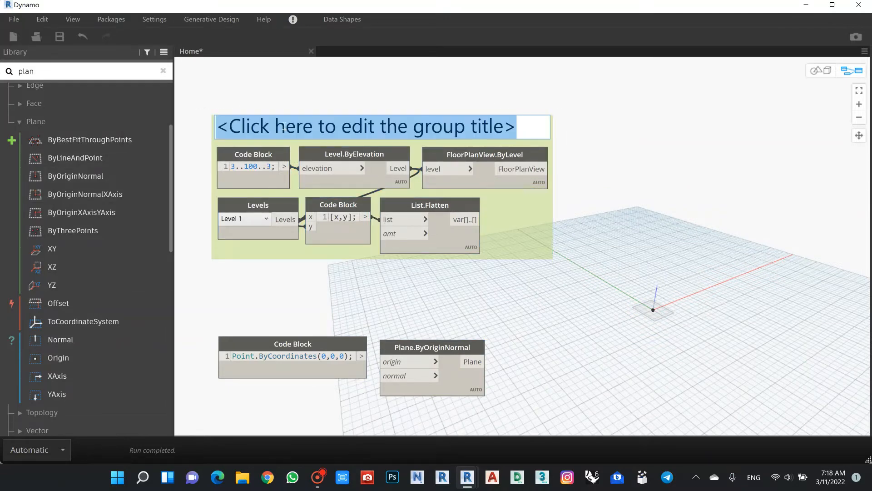
pyautogui.write('Levels')
pyautogui.click(528, 169)
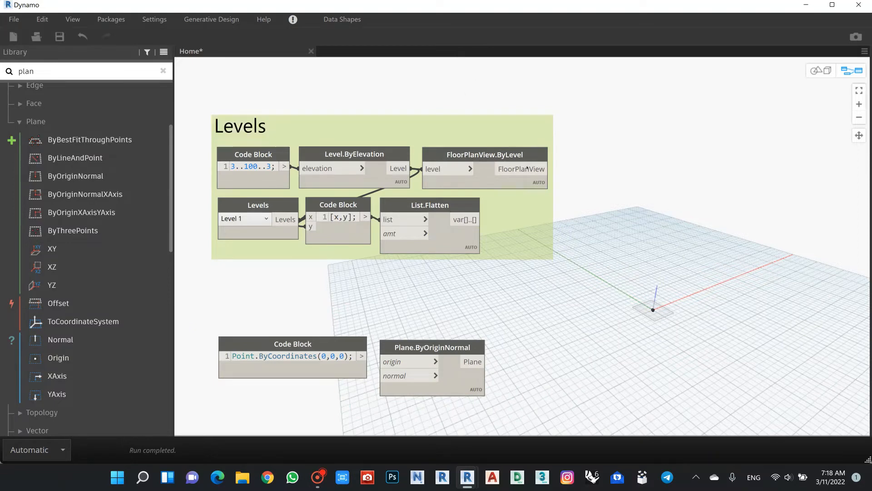
# Step: Change the Levels group's background colour to grey and shift the group slightly
pyautogui.rightClick(538, 233)
pyautogui.click(489, 305)
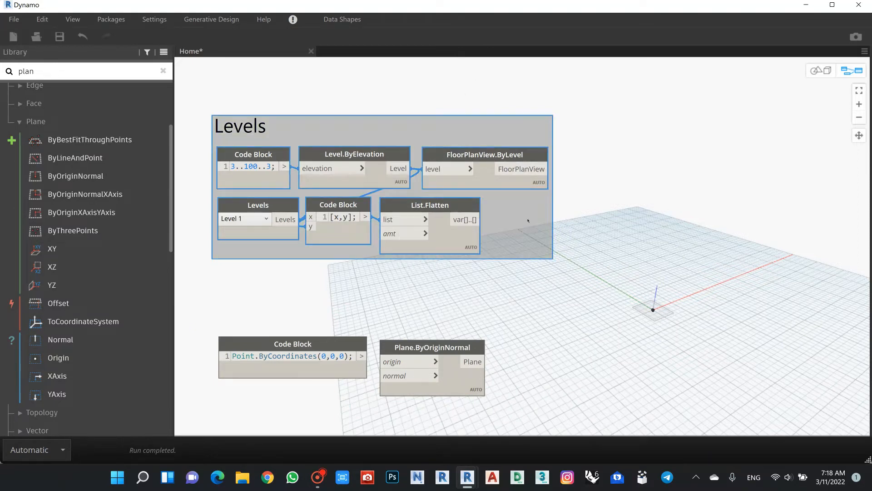
pyautogui.moveTo(527, 211); pyautogui.dragTo(514, 201)
pyautogui.scroll(-3, 574, 286)
pyautogui.moveTo(573, 286); pyautogui.dragTo(473, 221, button='middle')
pyautogui.scroll(3, 337, 263)
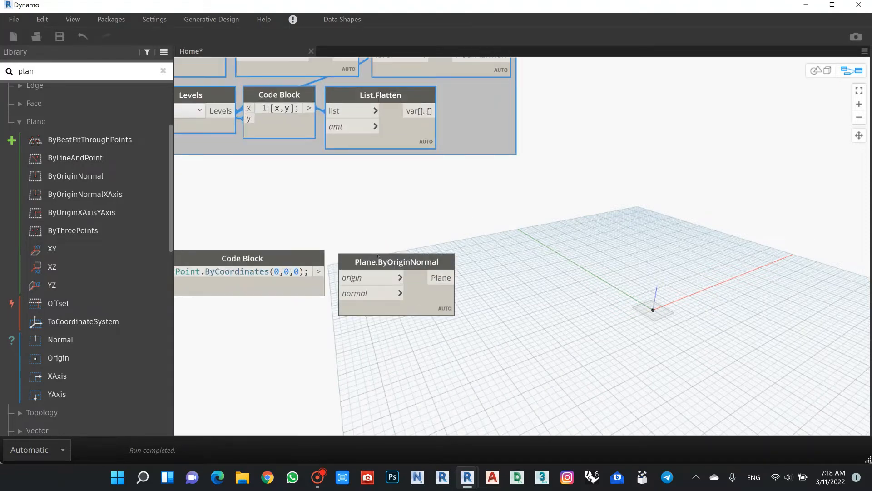
pyautogui.scroll(-1, 422, 237)
pyautogui.moveTo(427, 236); pyautogui.dragTo(455, 235, button='middle')
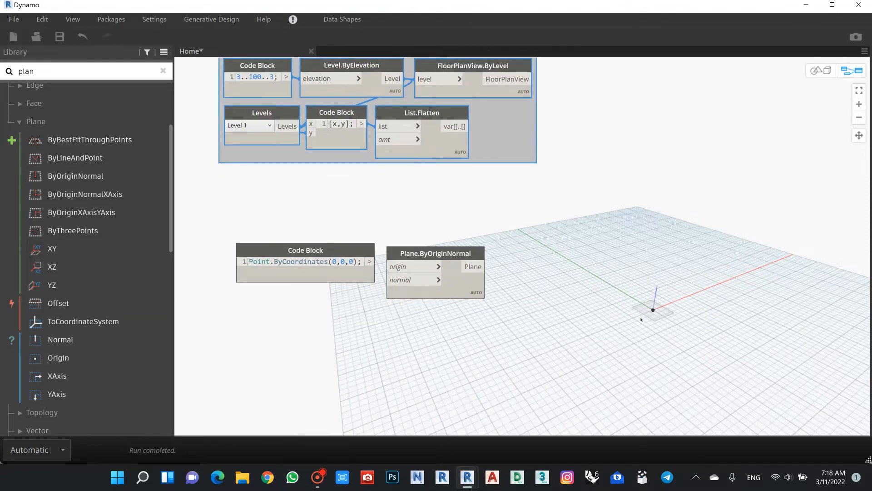
pyautogui.doubleClick(244, 298)
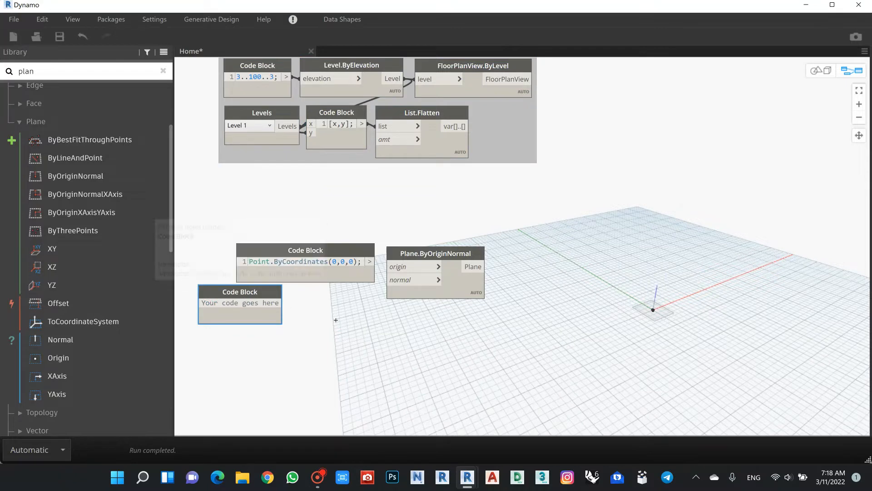
pyautogui.moveTo(247, 289); pyautogui.dragTo(267, 309)
pyautogui.press('Delete')
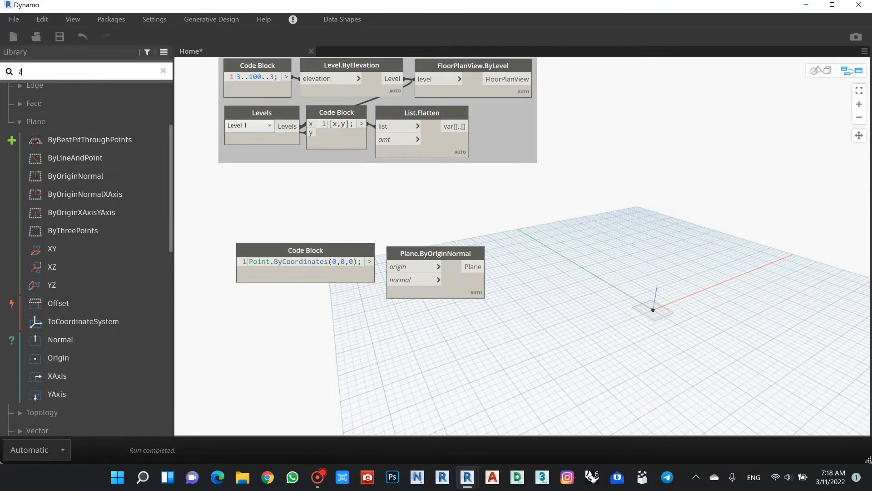
# Step: Search the library for "z", add a Vector.ZAxis node, and place it below the Point.ByCoordinates code block
pyautogui.scroll(-1, 110, 198)
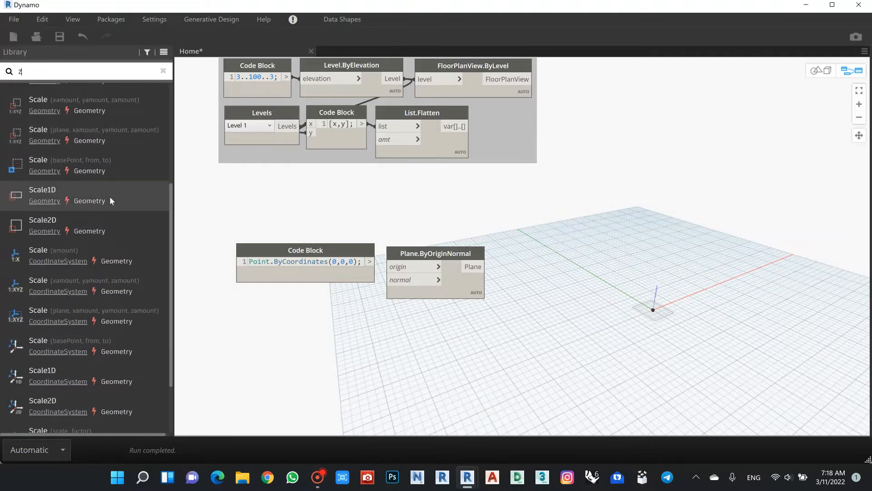
pyautogui.scroll(3, 111, 198)
pyautogui.click(108, 108)
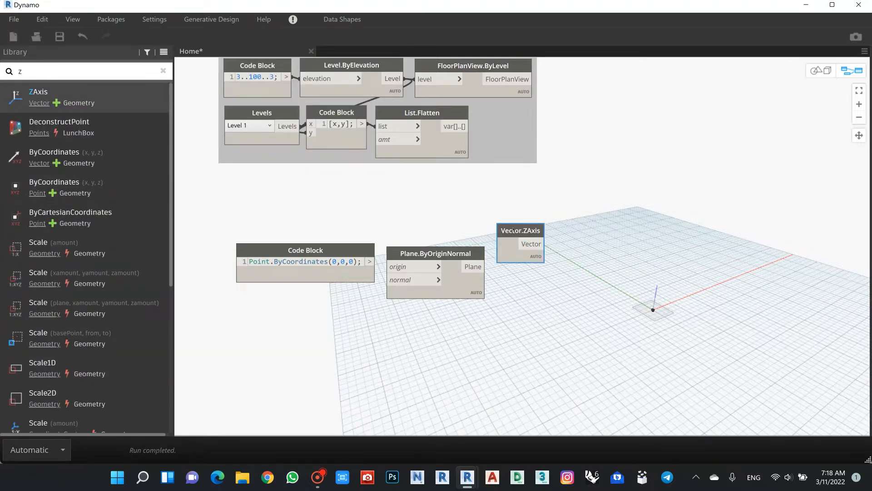
pyautogui.scroll(1, 636, 281)
pyautogui.moveTo(509, 232); pyautogui.dragTo(314, 299)
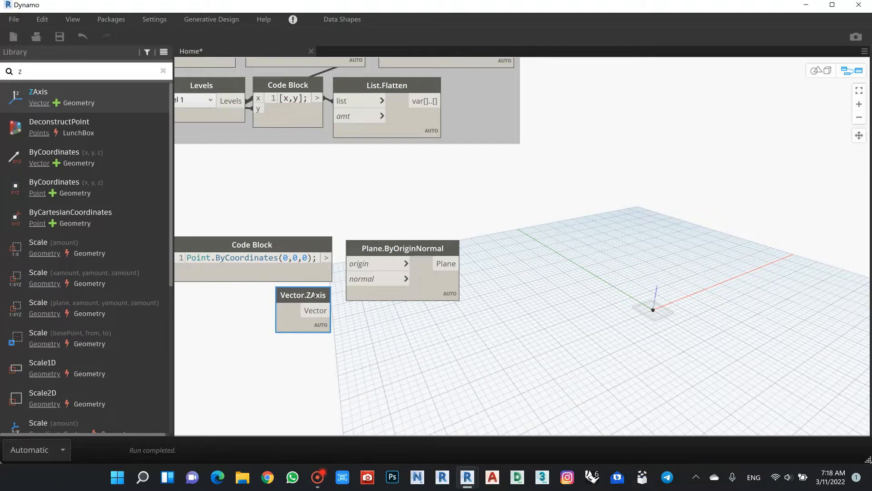
# Step: Connect Vector.ZAxis to normal and the Point.ByCoordinates code block to origin of Plane.ByOriginNormal, and align the plane node with the code block
pyautogui.click(365, 279)
pyautogui.click(327, 258)
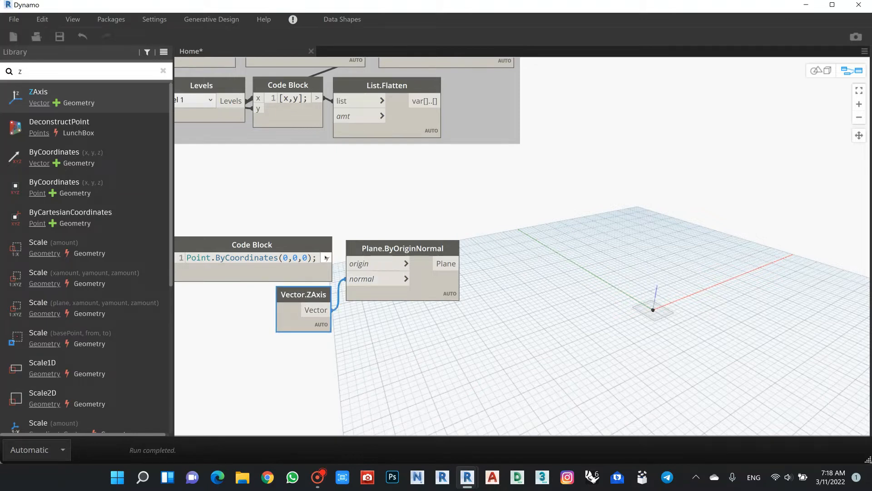
pyautogui.click(413, 251)
pyautogui.moveTo(411, 250); pyautogui.dragTo(409, 242)
pyautogui.click(672, 319)
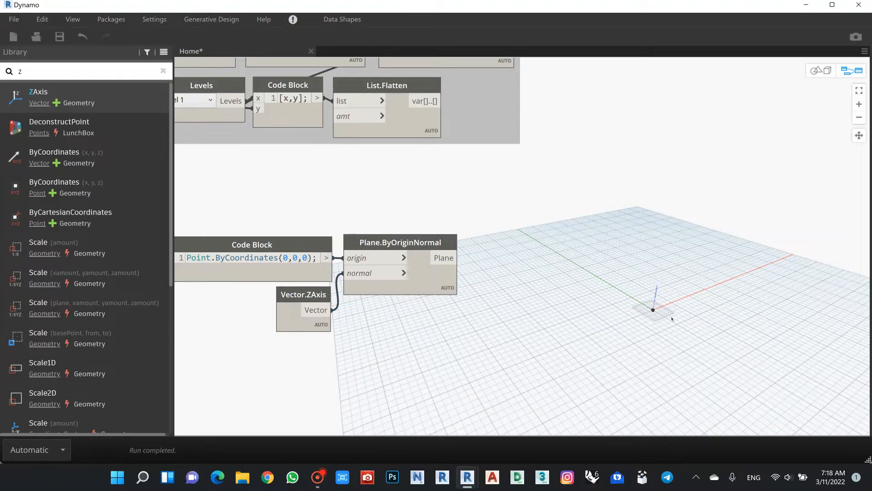
# Step: Add a Polygon.RegularPolygon node from the library's Geometry curves and place it beside Plane.ByOriginNormal, leaving a gap between them
pyautogui.scroll(-3, 640, 259)
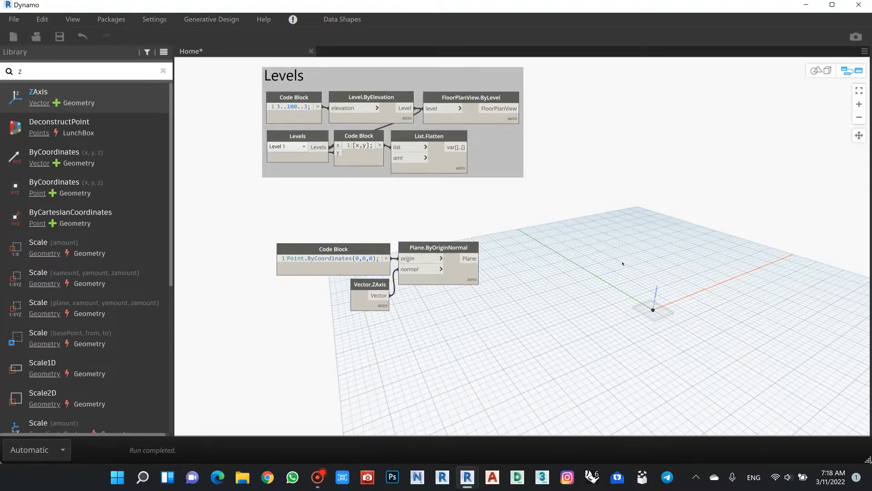
pyautogui.moveTo(623, 264); pyautogui.dragTo(584, 247, button='middle')
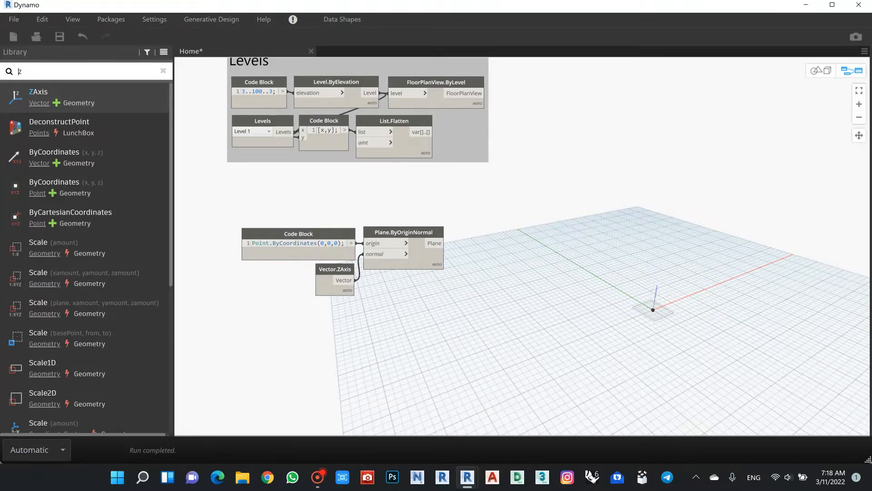
pyautogui.press('BackSpace')
pyautogui.scroll(2, 77, 198)
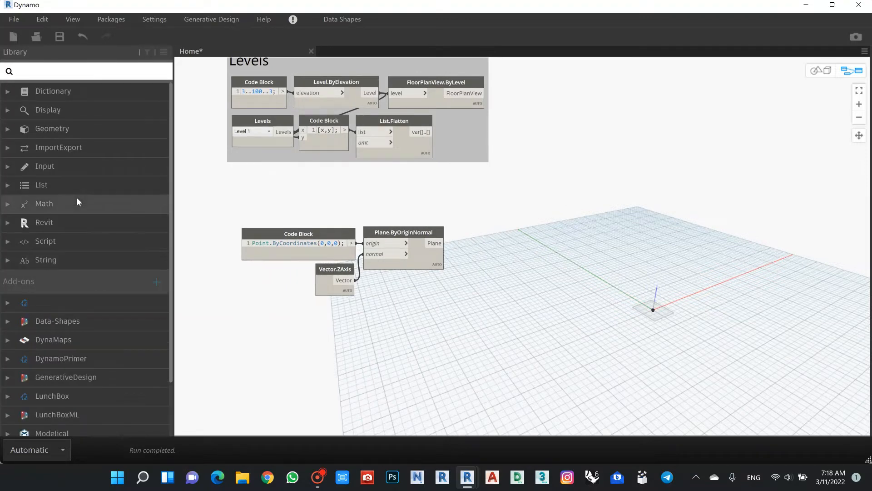
pyautogui.click(58, 130)
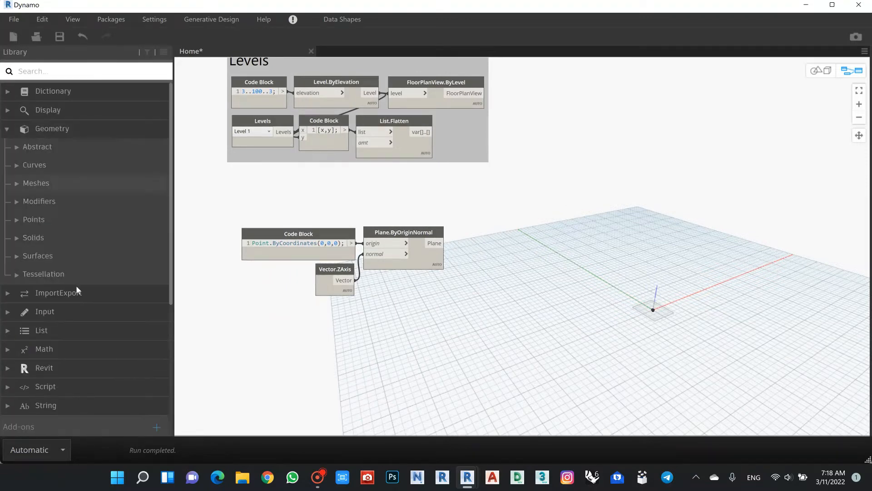
pyautogui.click(67, 164)
pyautogui.scroll(-3, 93, 213)
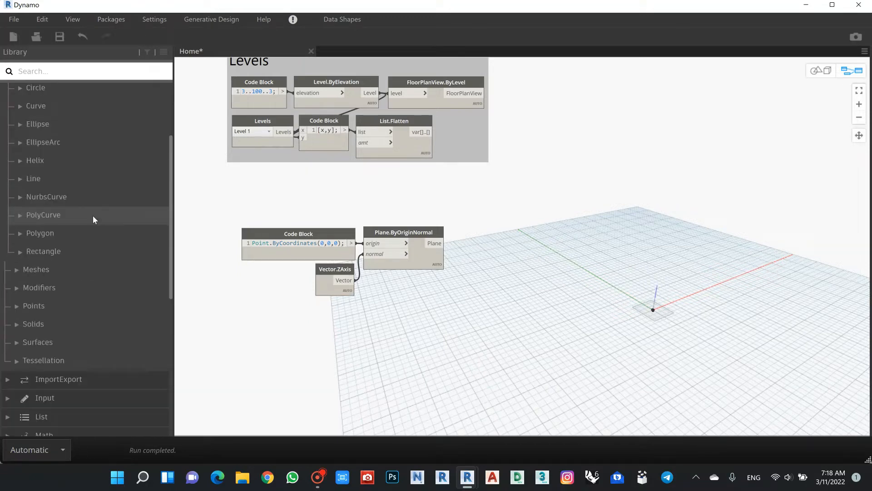
pyautogui.click(62, 236)
pyautogui.scroll(-1, 70, 237)
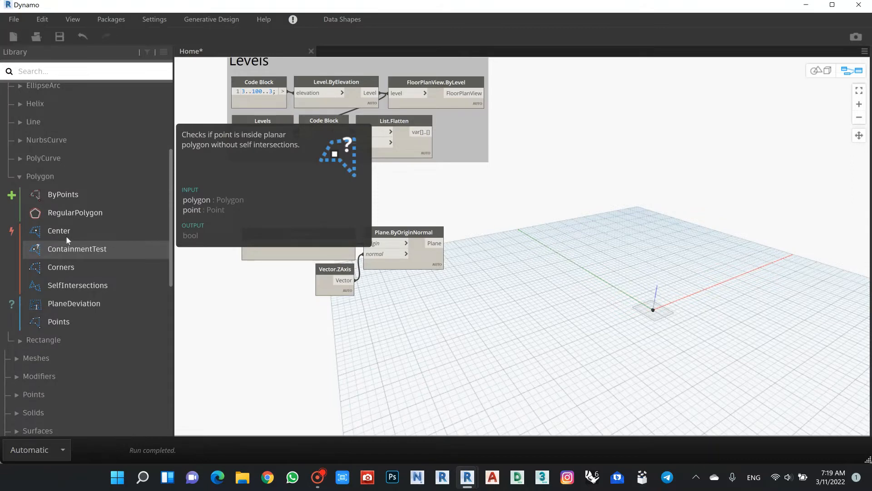
pyautogui.click(68, 212)
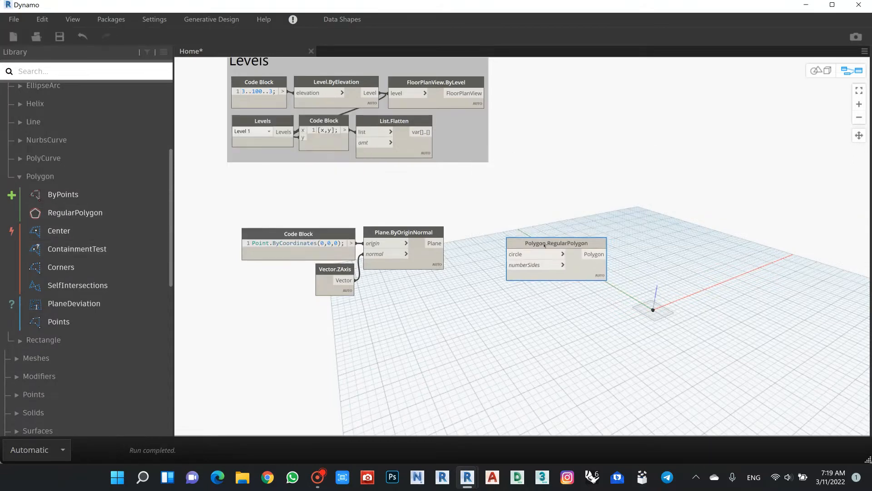
pyautogui.scroll(2, 489, 275)
pyautogui.moveTo(537, 227)
pyautogui.mouseDown()
pyautogui.moveTo(520, 218)
pyautogui.moveTo(481, 315)
pyautogui.moveTo(514, 233)
pyautogui.moveTo(536, 222)
pyautogui.mouseUp()
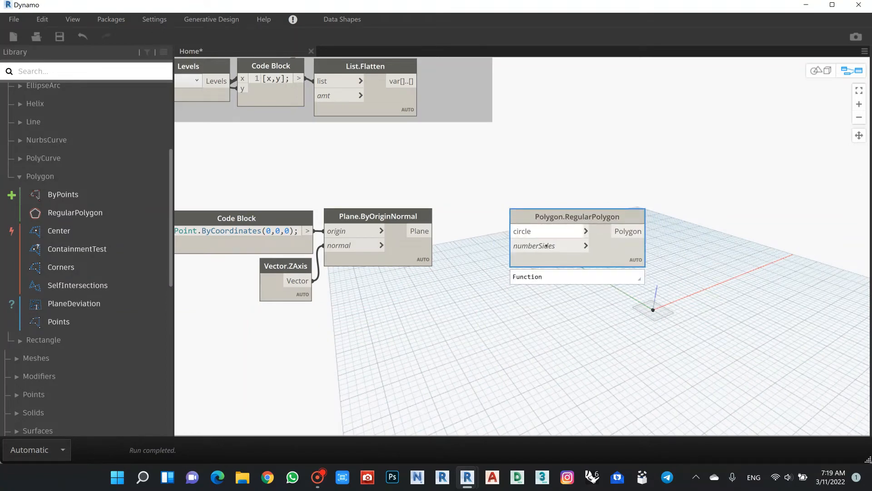
pyautogui.moveTo(571, 218); pyautogui.dragTo(606, 221)
# Step: Create a code block with the value 3 below the plane node, connect it to numberSides of Polygon.RegularPolygon, and move the polygon node further away
pyautogui.moveTo(564, 249)
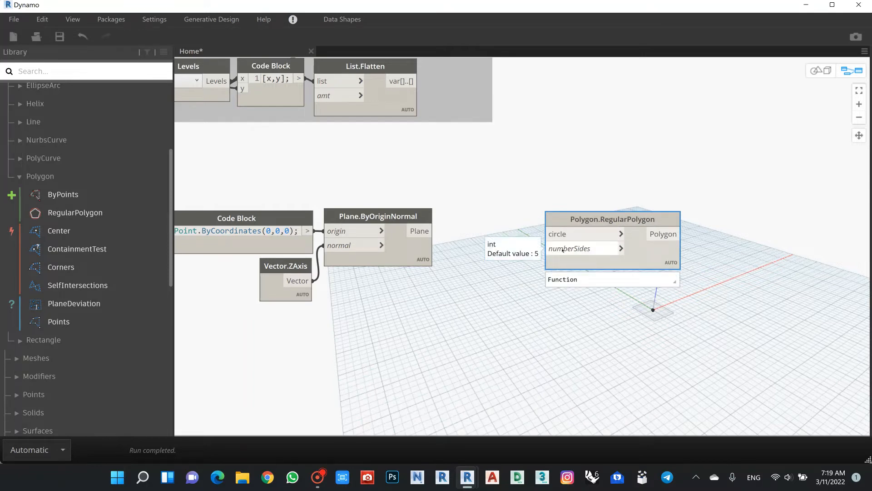
pyautogui.doubleClick(491, 291)
pyautogui.write('3')
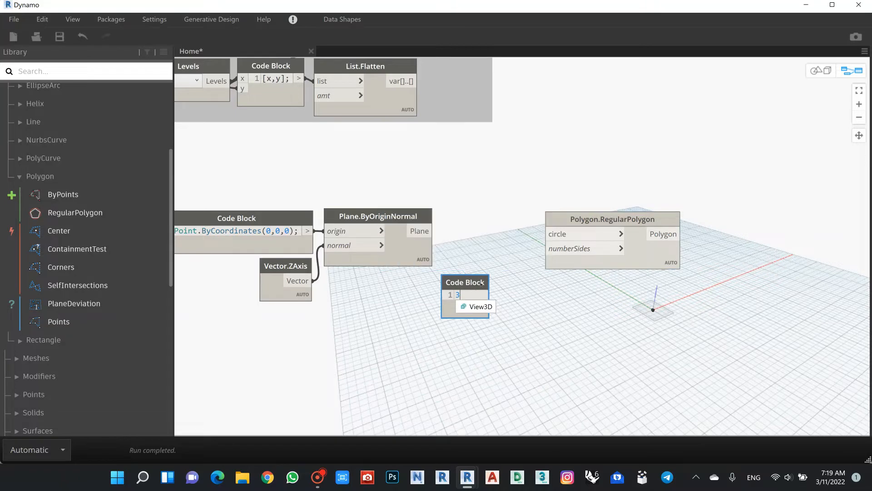
pyautogui.click(502, 290)
pyautogui.moveTo(470, 284); pyautogui.dragTo(353, 283)
pyautogui.click(367, 292)
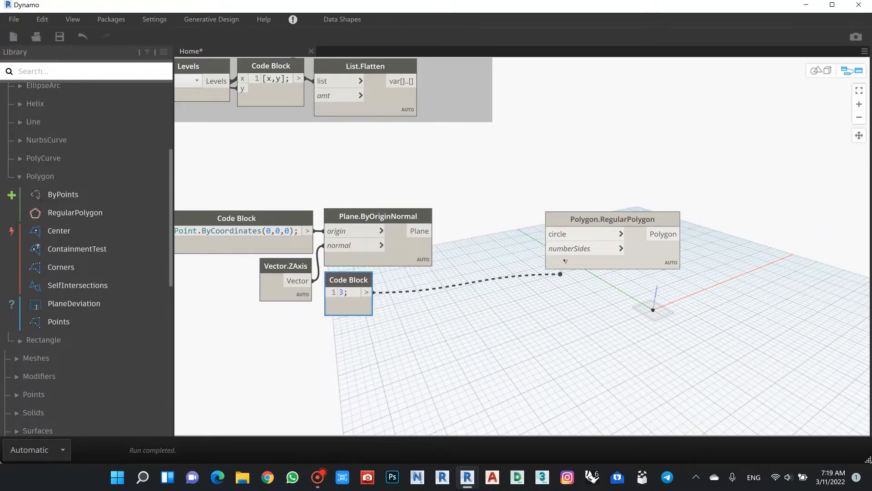
pyautogui.click(569, 251)
pyautogui.moveTo(581, 219); pyautogui.dragTo(605, 214)
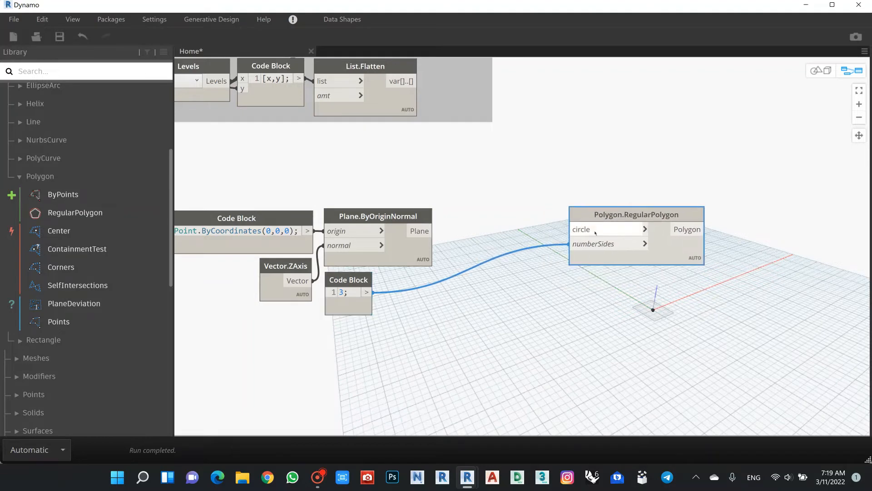
# Step: Search the library for "circle", place a Circle.ByCenterPointRadius node between the plane and polygon nodes, and connect the origin point to centerPoint
pyautogui.write('circle')
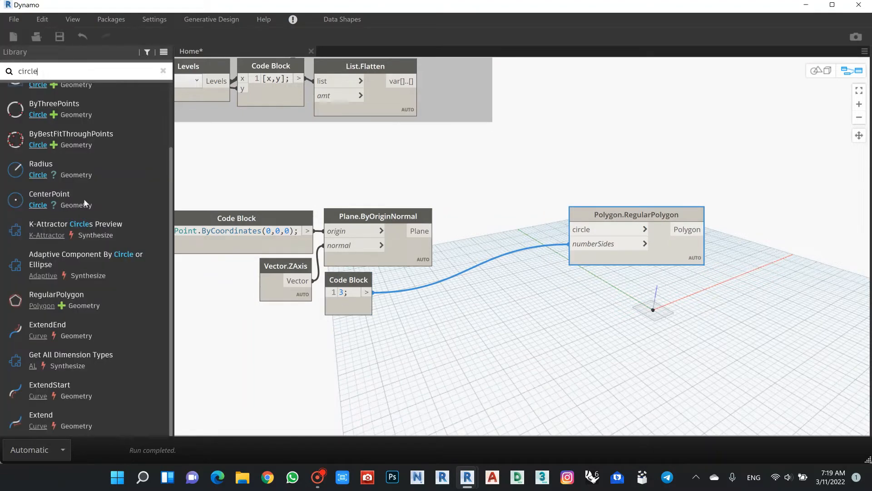
pyautogui.moveTo(90, 205)
pyautogui.scroll(3, 96, 213)
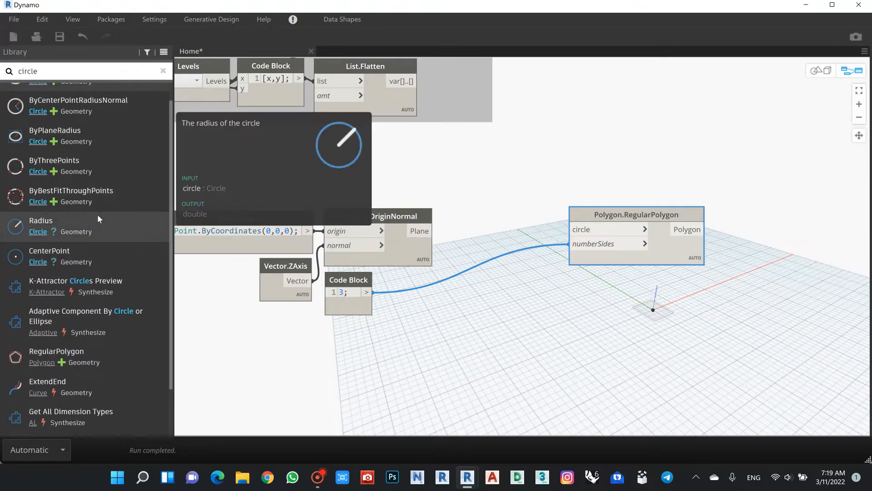
pyautogui.moveTo(119, 97)
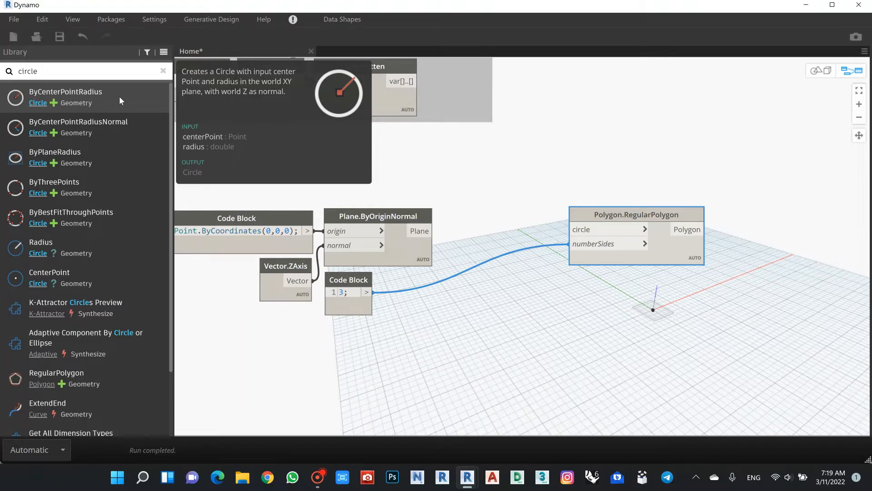
pyautogui.click(119, 96)
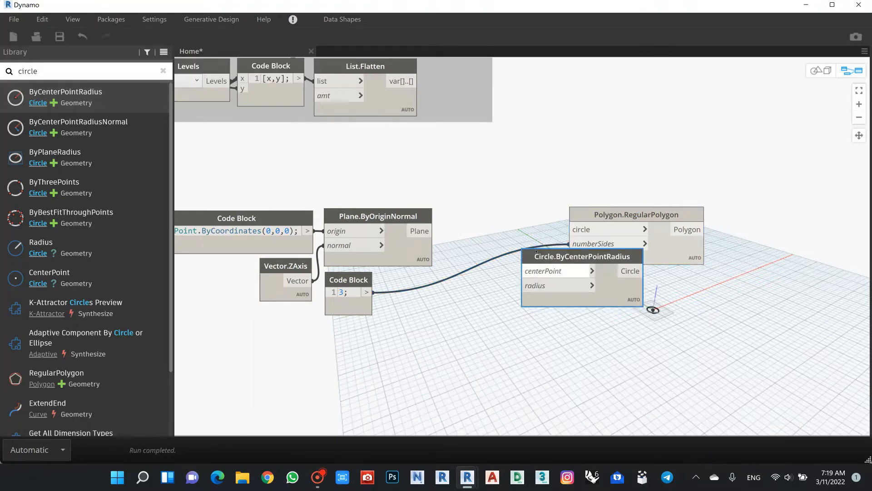
pyautogui.moveTo(537, 252); pyautogui.dragTo(457, 215)
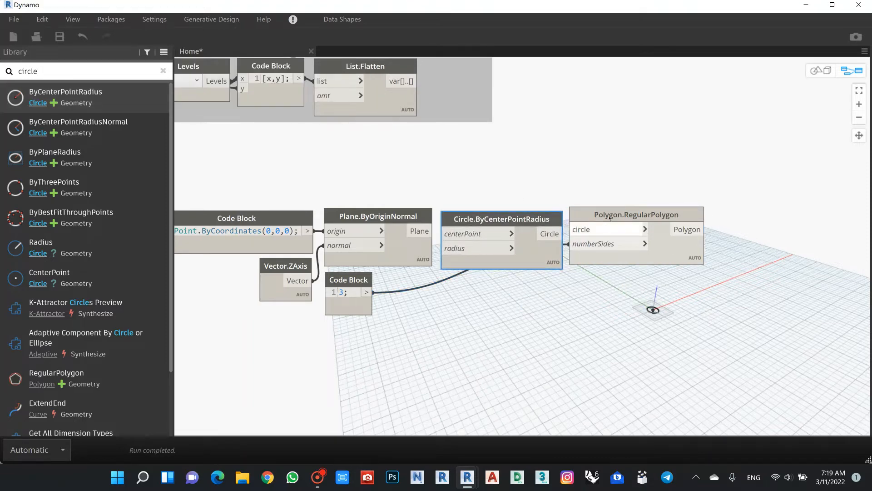
pyautogui.moveTo(610, 217); pyautogui.dragTo(615, 222)
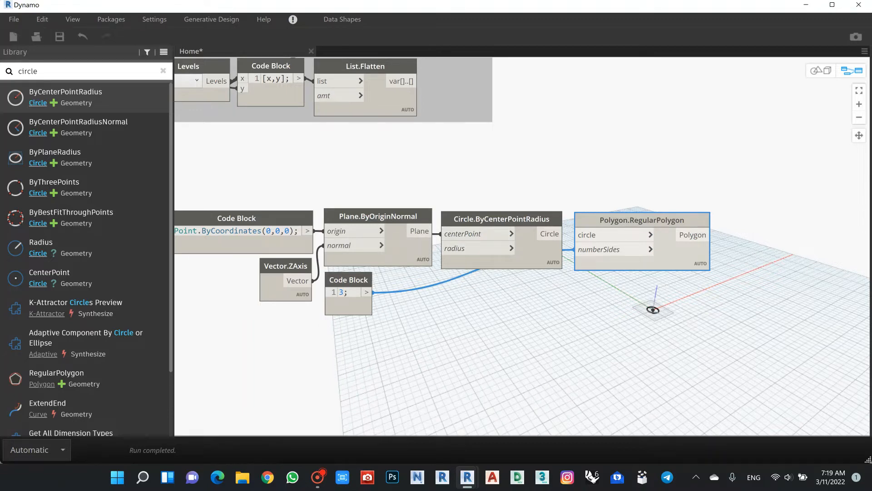
# Step: Add a second line with the value 15 to the code block and connect it to radius of Circle.ByCenterPointRadius
pyautogui.click(352, 293)
pyautogui.press('Return')
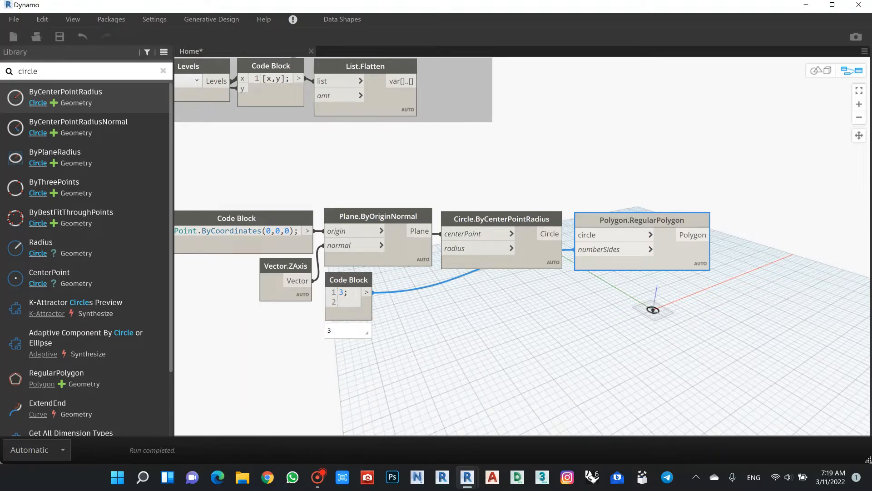
pyautogui.write('15')
pyautogui.click(382, 303)
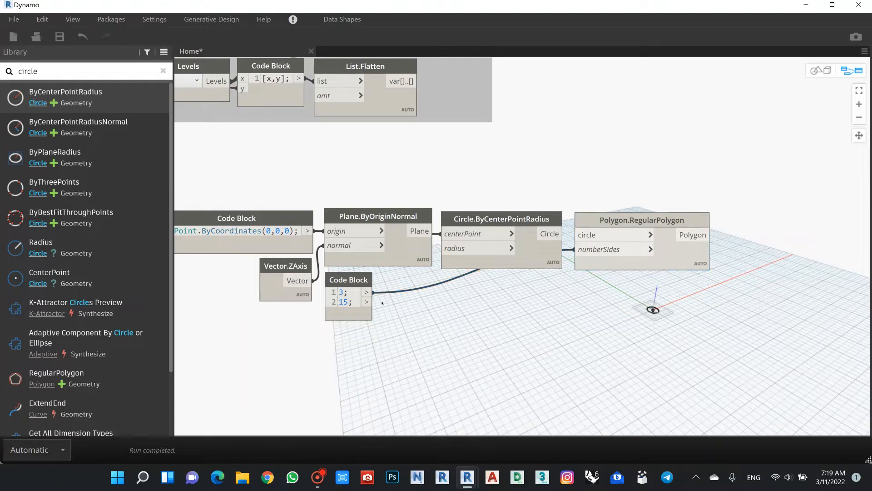
pyautogui.moveTo(367, 301); pyautogui.dragTo(464, 250)
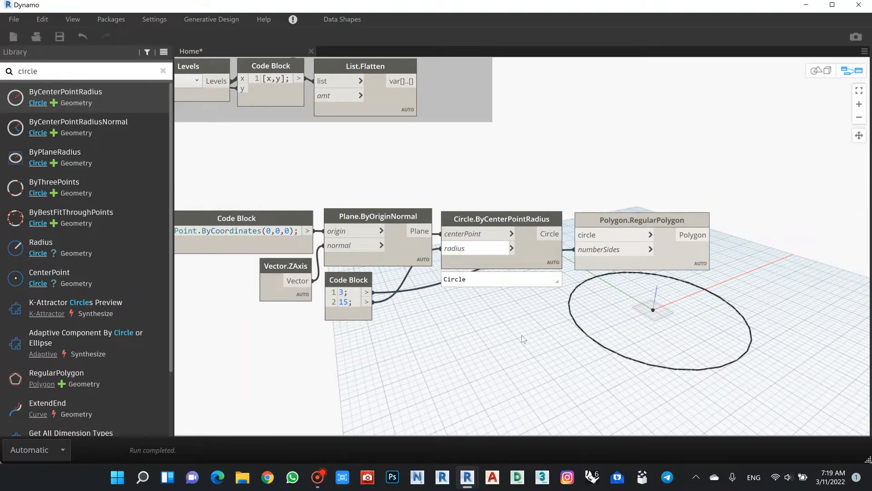
pyautogui.scroll(-3, 457, 293)
pyautogui.moveTo(456, 294); pyautogui.dragTo(427, 268, button='middle')
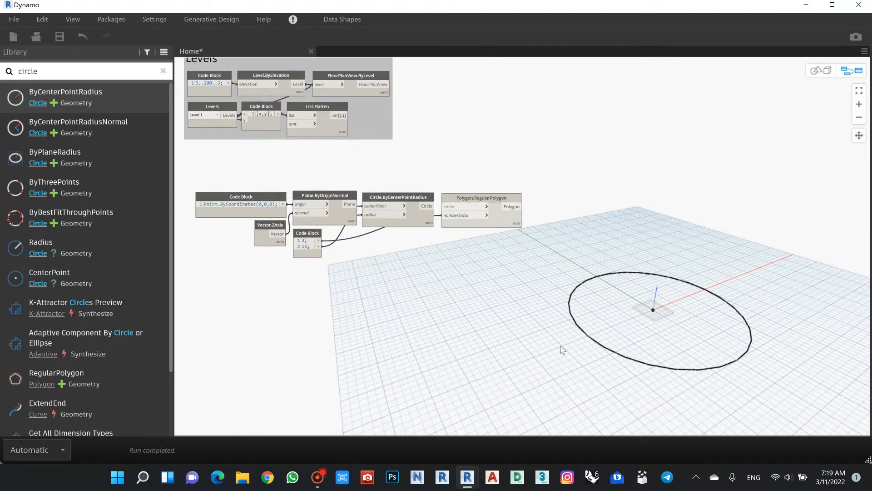
# Step: Connect the Circle output to the circle input of Polygon.RegularPolygon, and shift the base geometry nodes slightly closer to the Levels group
pyautogui.scroll(3, 416, 222)
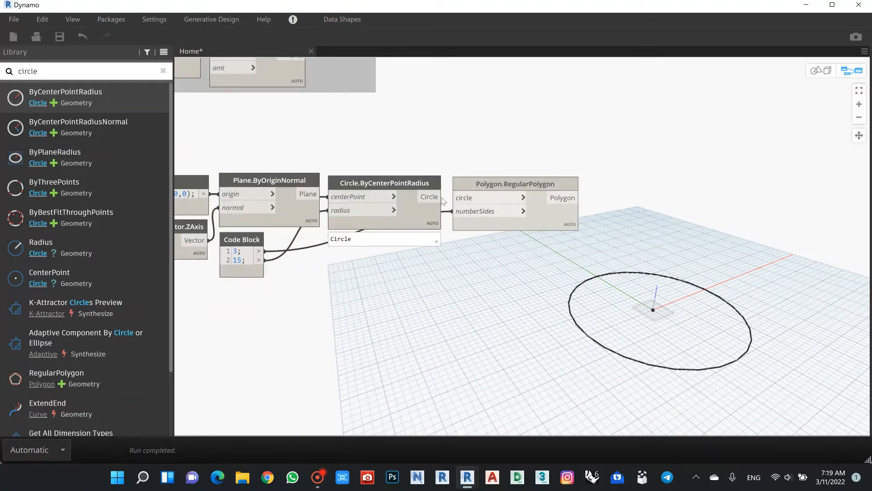
pyautogui.moveTo(440, 197); pyautogui.dragTo(487, 200)
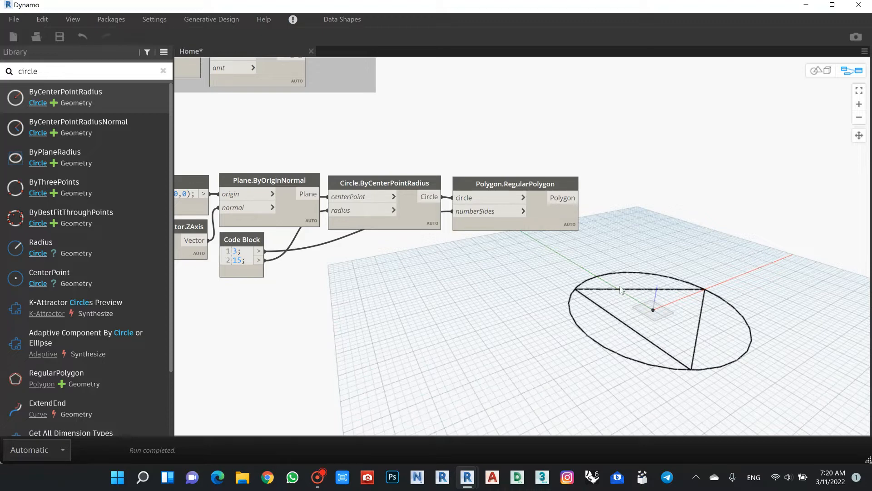
pyautogui.scroll(-1, 482, 290)
pyautogui.moveTo(480, 286); pyautogui.dragTo(506, 271, button='middle')
pyautogui.moveTo(625, 156); pyautogui.dragTo(236, 289)
pyautogui.moveTo(509, 187); pyautogui.dragTo(496, 173)
pyautogui.click(561, 133)
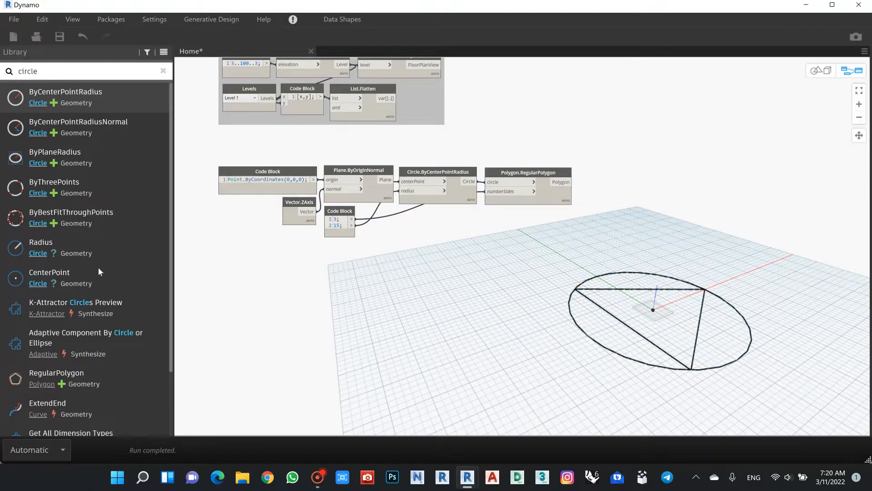
# Step: Add a Polygon.Corners node from the library, connect Polygon.RegularPolygon to its polygon input, and place it directly below the polygon node
pyautogui.scroll(-3, 91, 228)
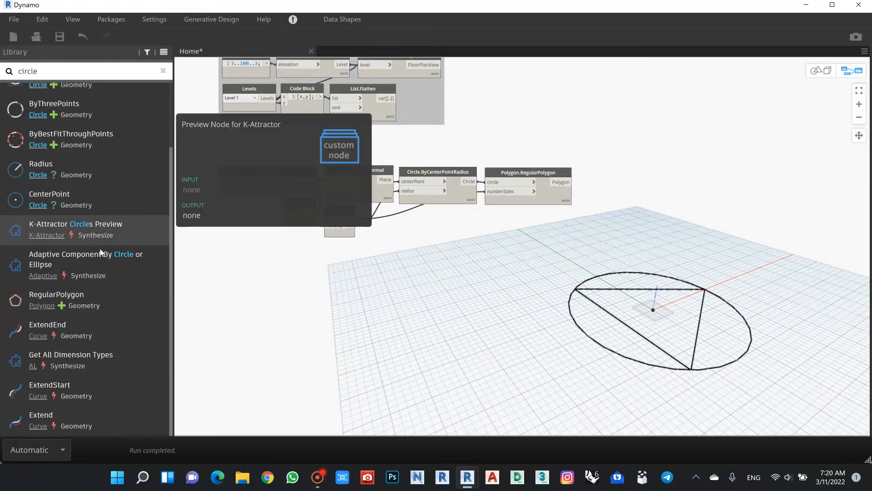
pyautogui.scroll(3, 101, 252)
pyautogui.click(8, 72)
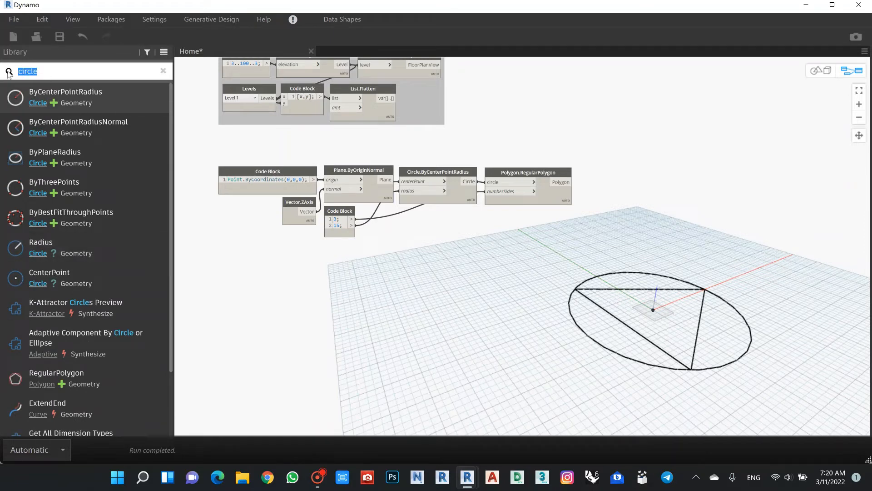
pyautogui.press('BackSpace')
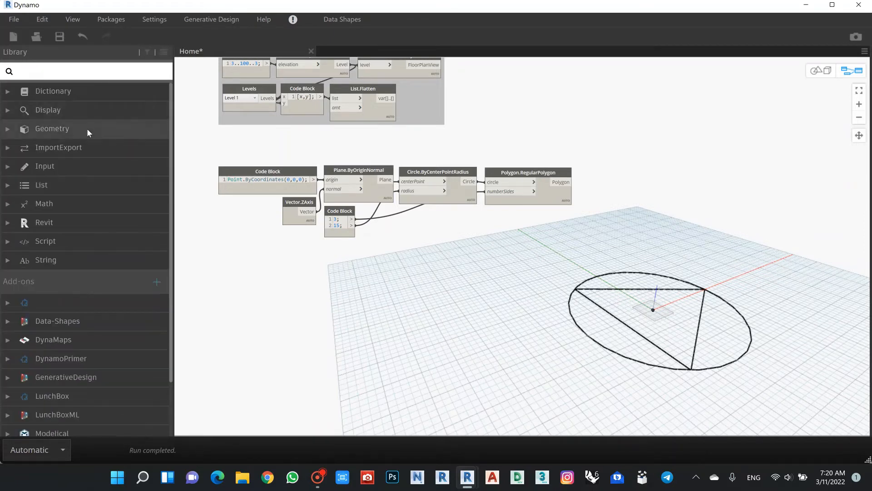
pyautogui.click(88, 130)
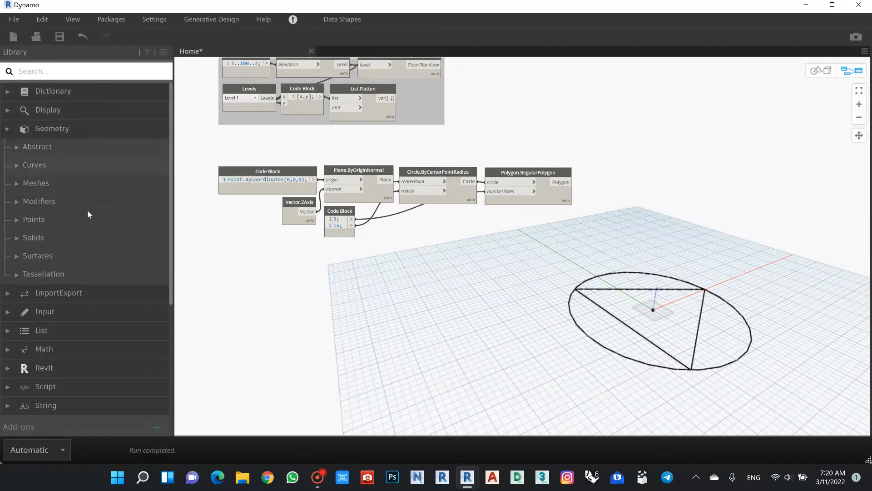
pyautogui.click(67, 165)
pyautogui.scroll(-3, 77, 258)
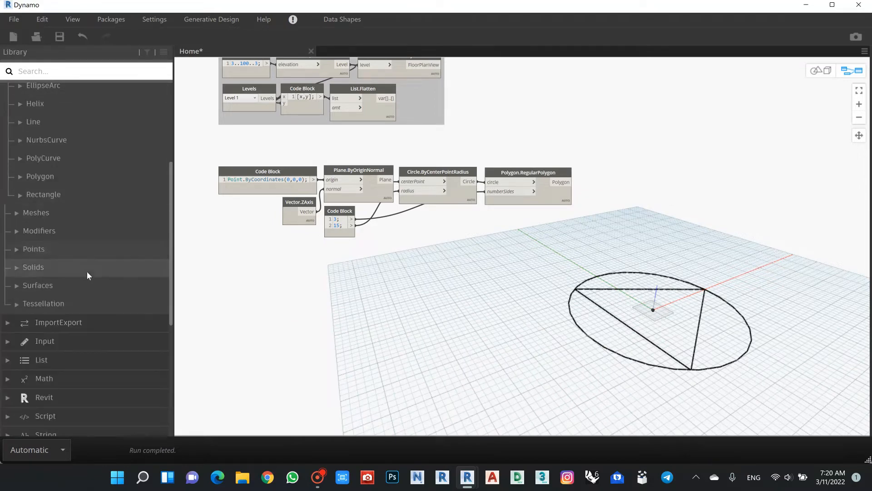
pyautogui.click(74, 177)
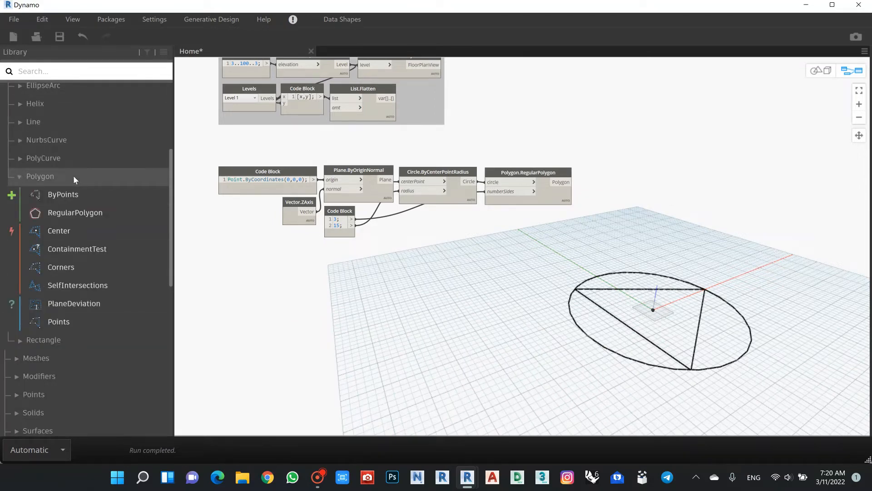
pyautogui.click(68, 266)
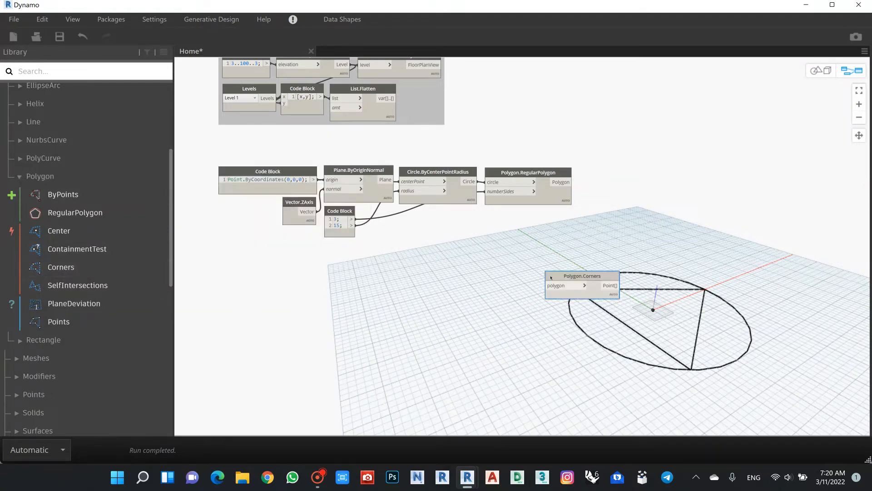
pyautogui.moveTo(546, 285); pyautogui.dragTo(573, 183)
pyautogui.moveTo(573, 280); pyautogui.dragTo(521, 213)
pyautogui.click(532, 175)
pyautogui.rightClick(532, 175)
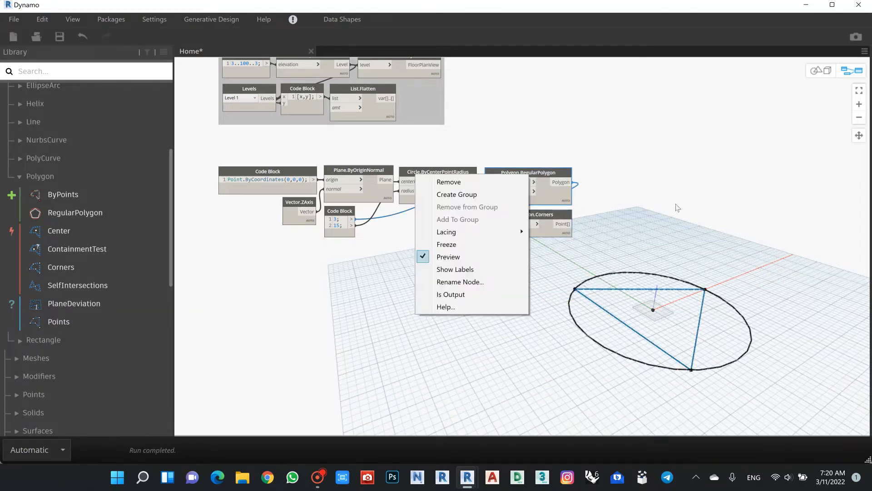
pyautogui.click(633, 199)
# Step: Turn off the geometry preview of the Polygon.RegularPolygon node
pyautogui.click(537, 175)
pyautogui.rightClick(537, 173)
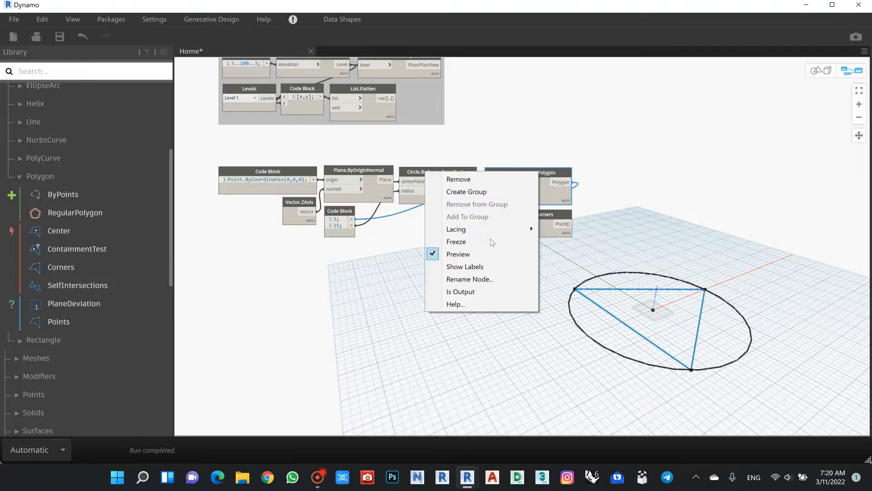
pyautogui.click(475, 255)
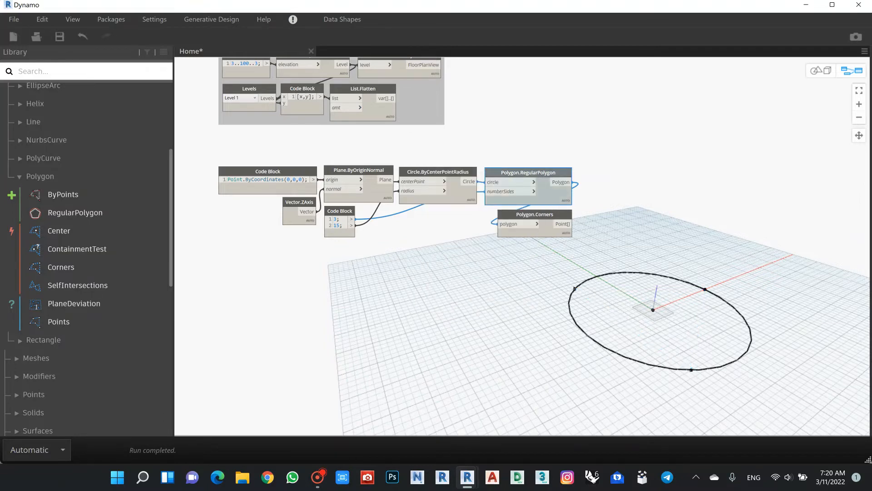
# Step: Keep the output values of Polygon.Corners and Polygon.RegularPolygon displayed beneath their nodes, and turn the polygon's geometry preview back on
pyautogui.click(544, 217)
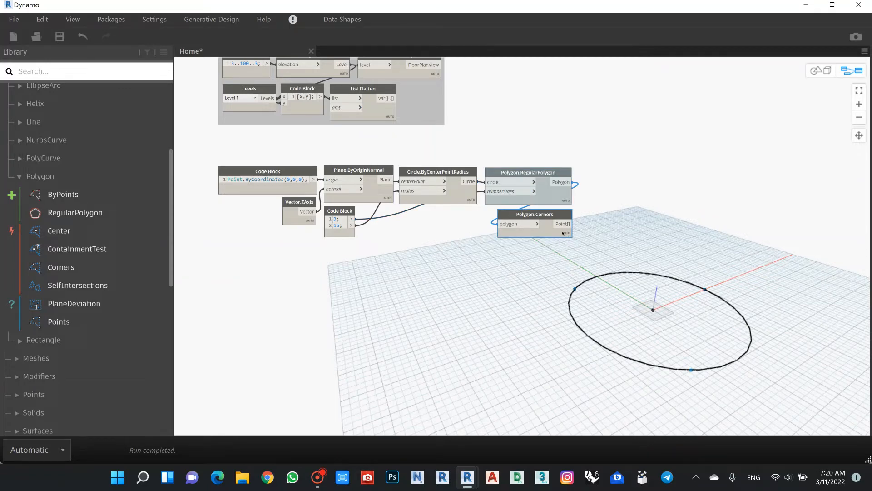
pyautogui.click(565, 245)
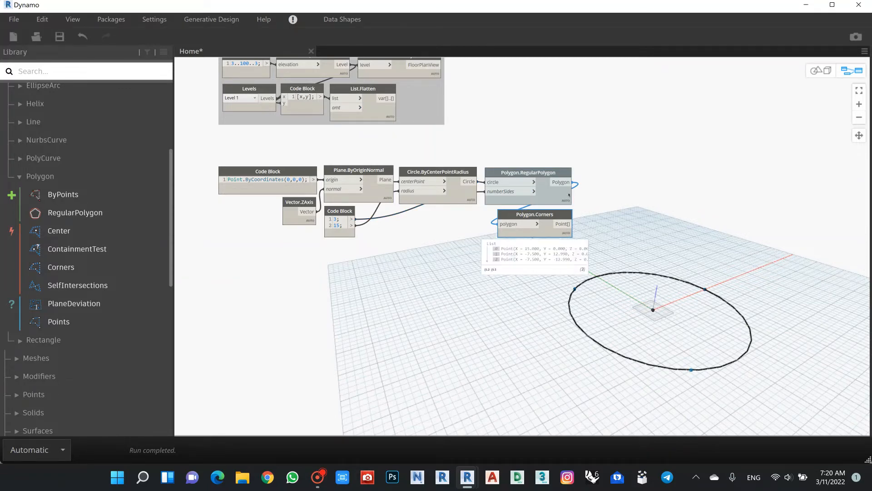
pyautogui.moveTo(557, 220); pyautogui.dragTo(557, 234)
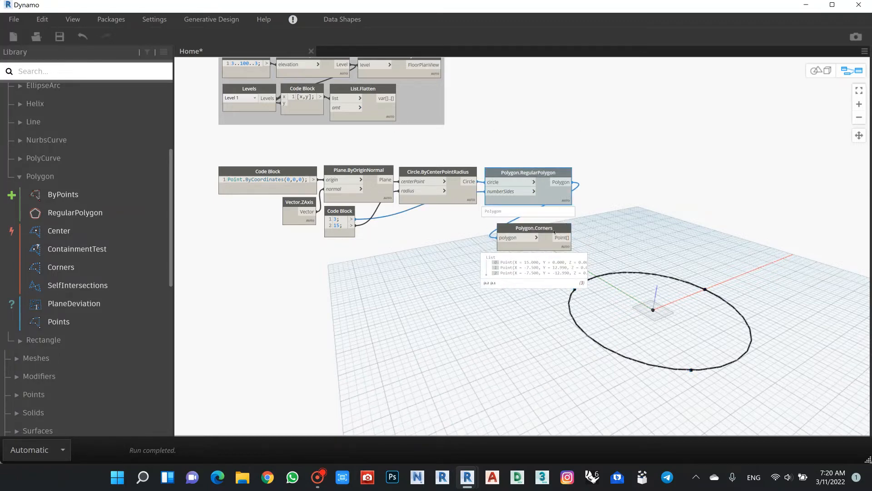
pyautogui.click(566, 195)
pyautogui.moveTo(554, 224); pyautogui.dragTo(551, 214)
pyautogui.rightClick(544, 173)
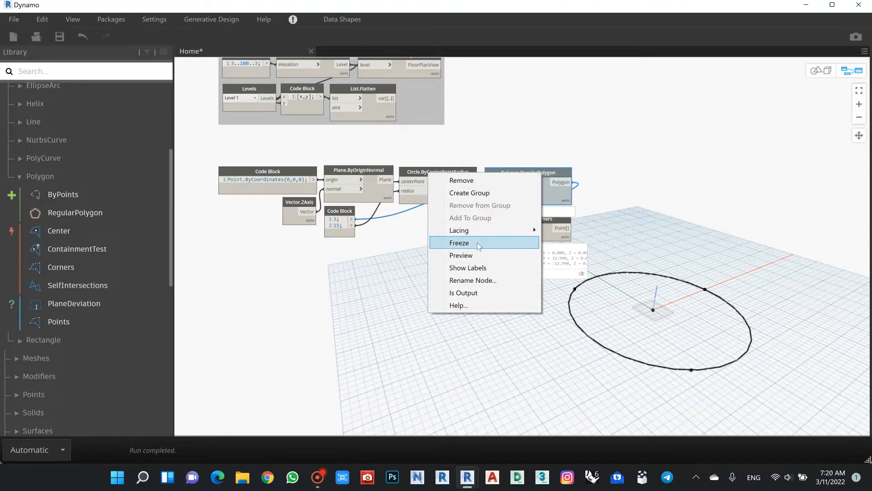
pyautogui.click(477, 255)
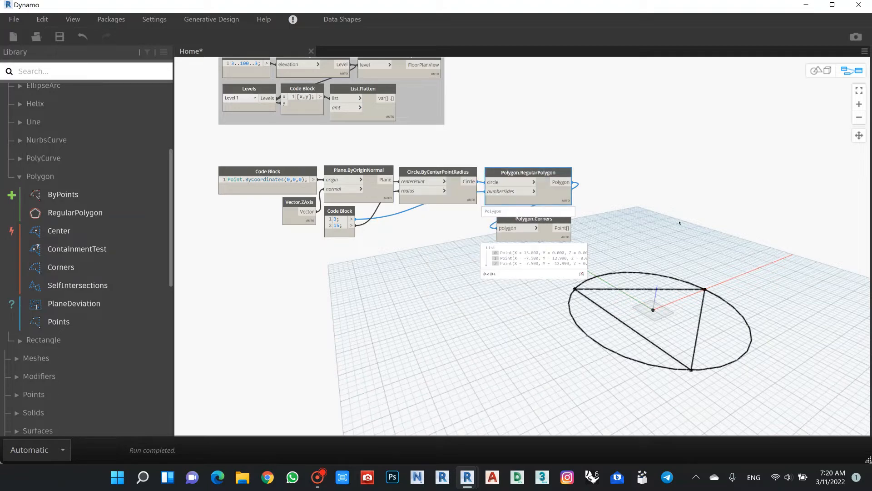
# Step: Add the NurbsCurve.ByPoints node with points and closeCurve inputs beside the polygon node, and connect the Polygon.Corners output to points
pyautogui.scroll(4, 75, 180)
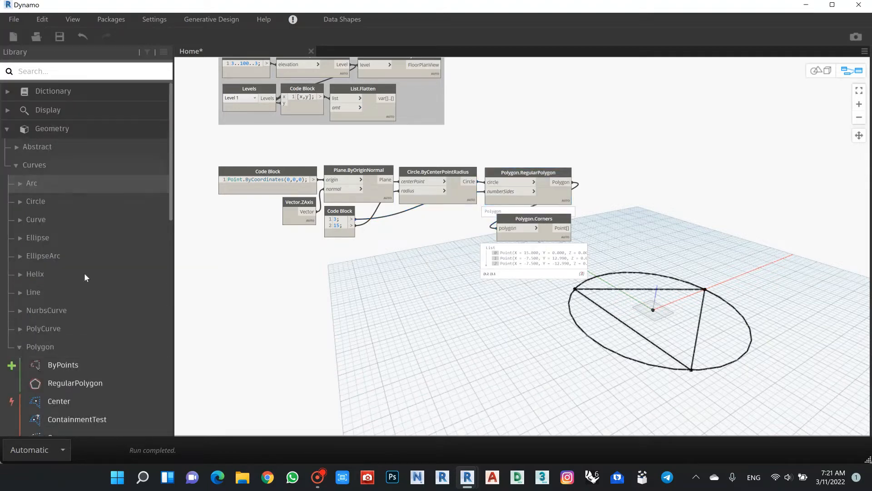
pyautogui.click(74, 310)
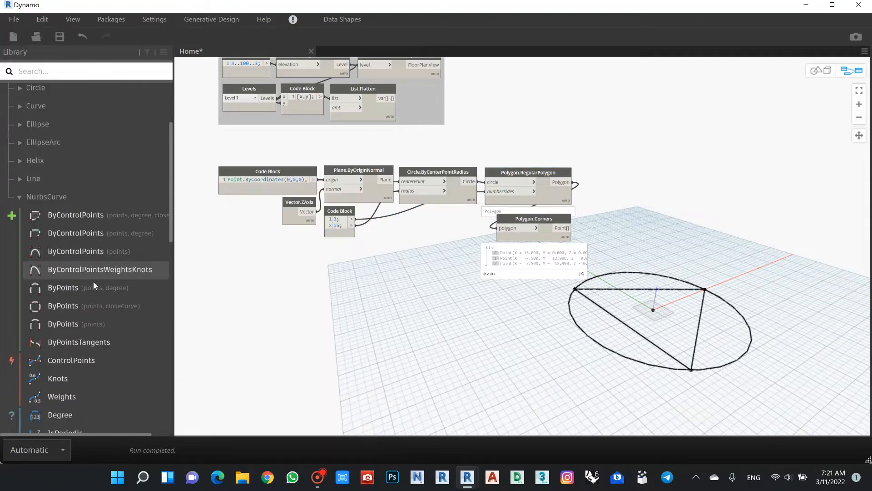
pyautogui.moveTo(116, 260)
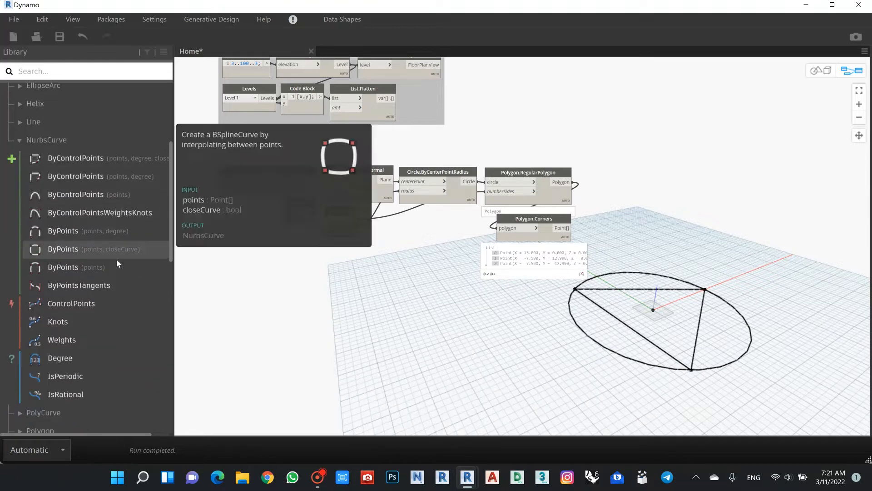
pyautogui.click(50, 249)
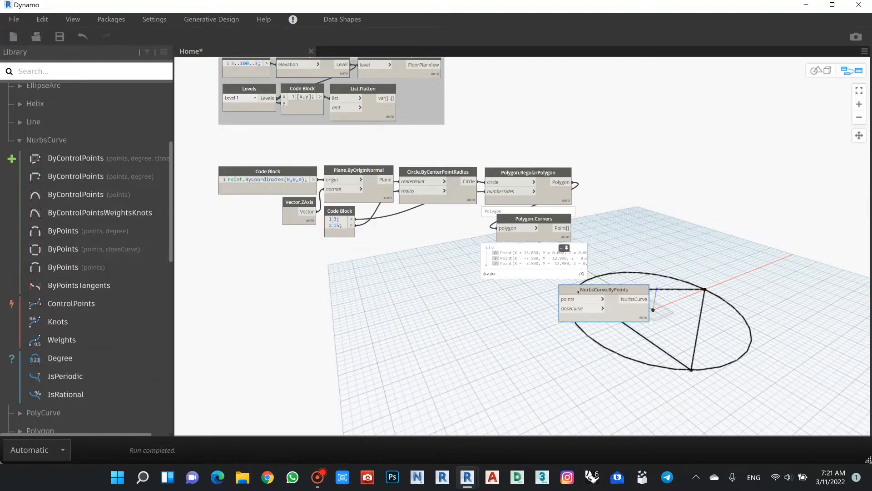
pyautogui.moveTo(575, 291); pyautogui.dragTo(620, 168)
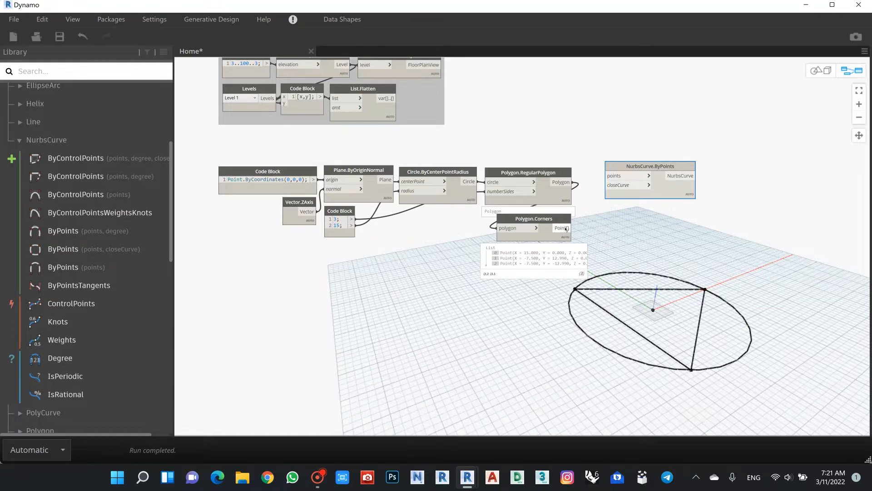
pyautogui.moveTo(563, 228); pyautogui.dragTo(624, 171)
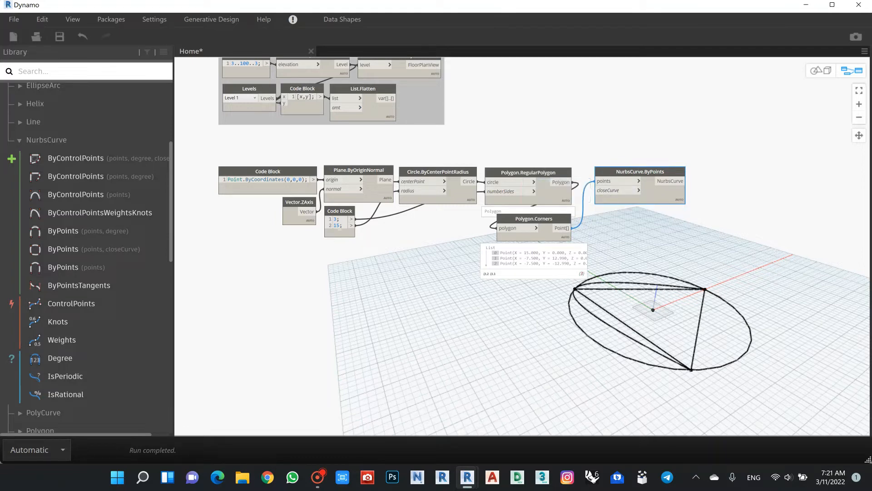
# Step: Add a third line with the value true to the code block and connect it to closeCurve of NurbsCurve.ByPoints
pyautogui.click(350, 223)
pyautogui.press('Return')
pyautogui.write('tr')
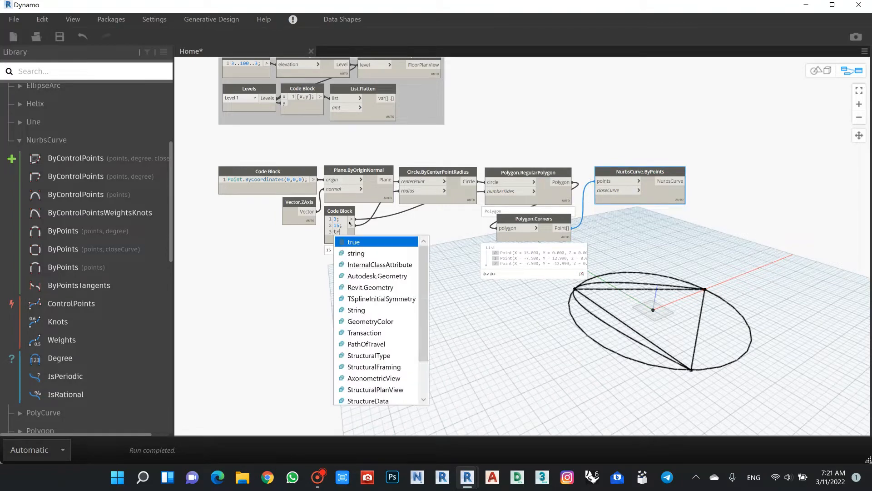
pyautogui.write('ue')
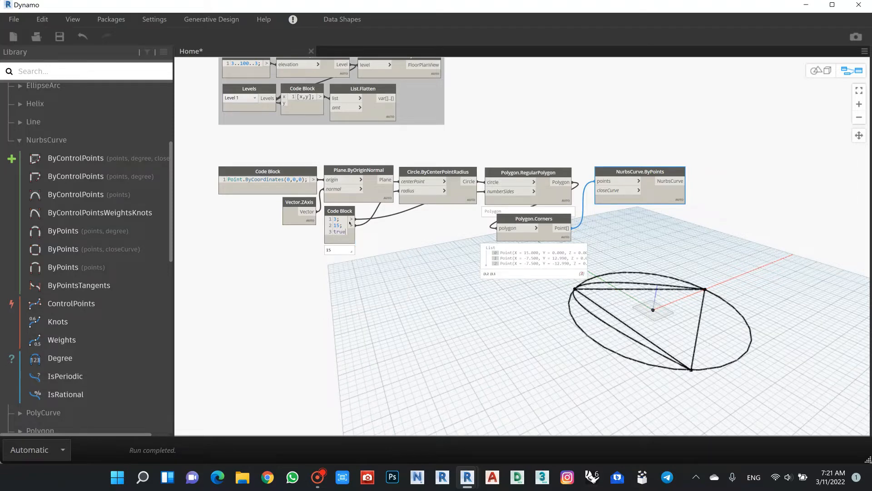
pyautogui.click(383, 250)
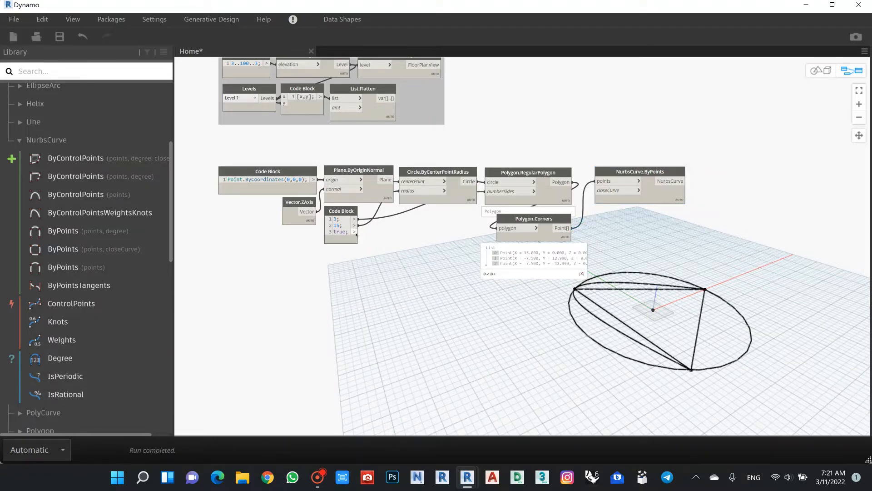
pyautogui.moveTo(355, 232); pyautogui.dragTo(595, 190)
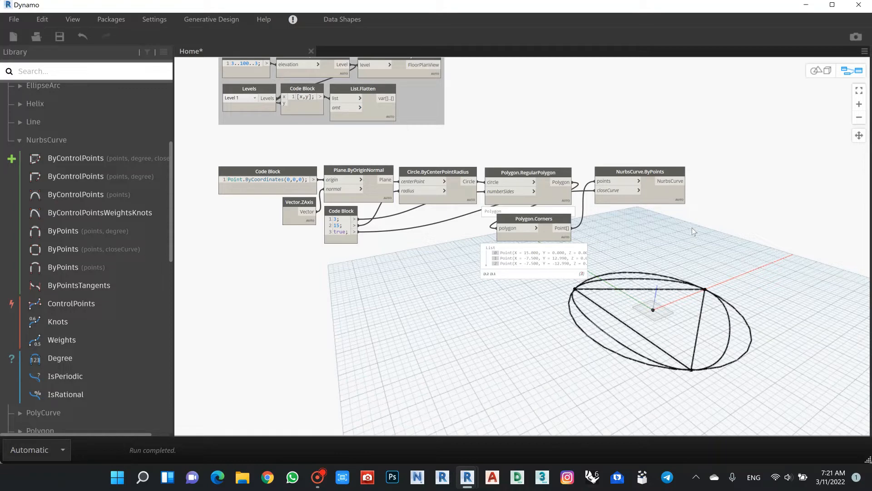
# Step: Turn off the geometry previews of the Polygon.RegularPolygon, Polygon.Corners and Circle.ByCenterPointRadius nodes
pyautogui.click(530, 174)
pyautogui.rightClick(527, 175)
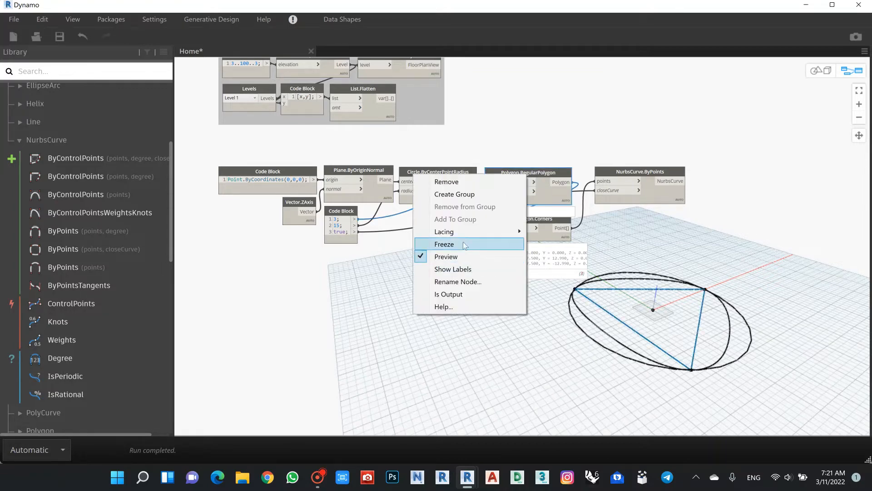
pyautogui.click(460, 256)
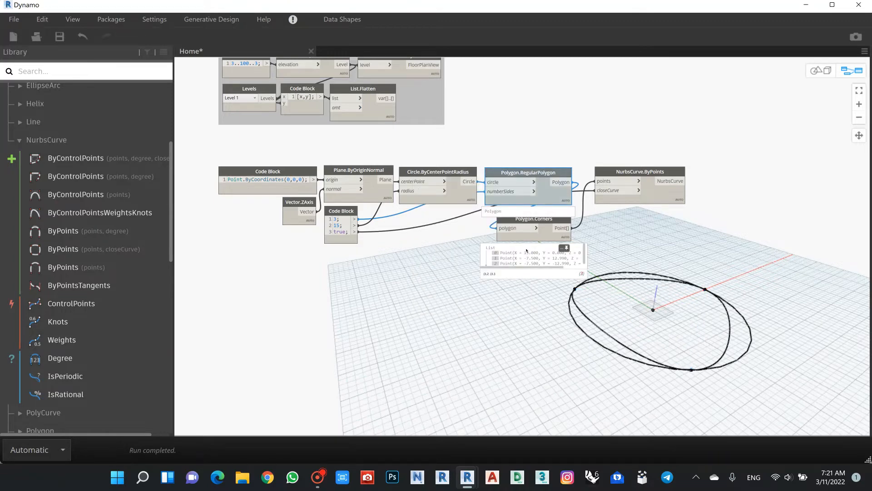
pyautogui.click(531, 220)
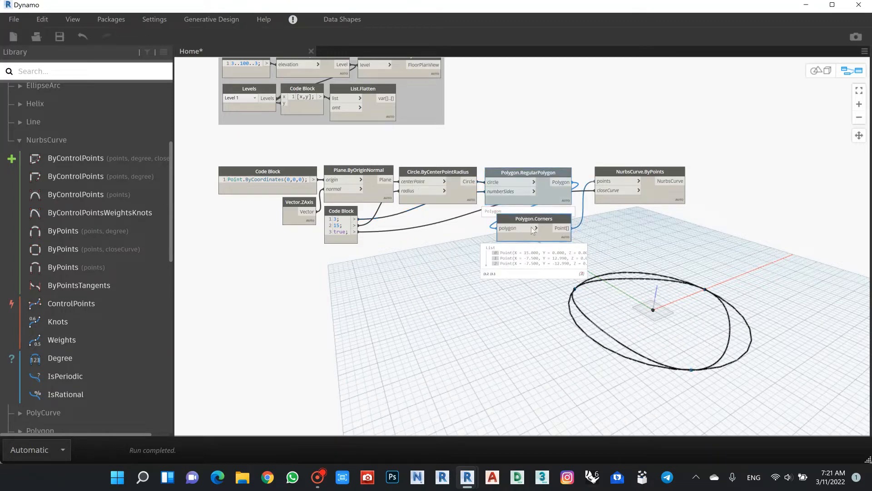
pyautogui.rightClick(531, 221)
pyautogui.click(465, 303)
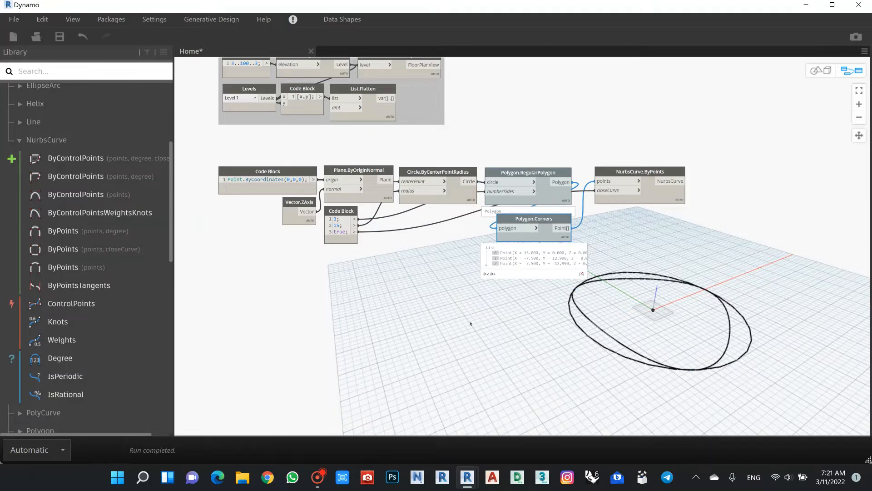
pyautogui.click(409, 173)
pyautogui.rightClick(409, 173)
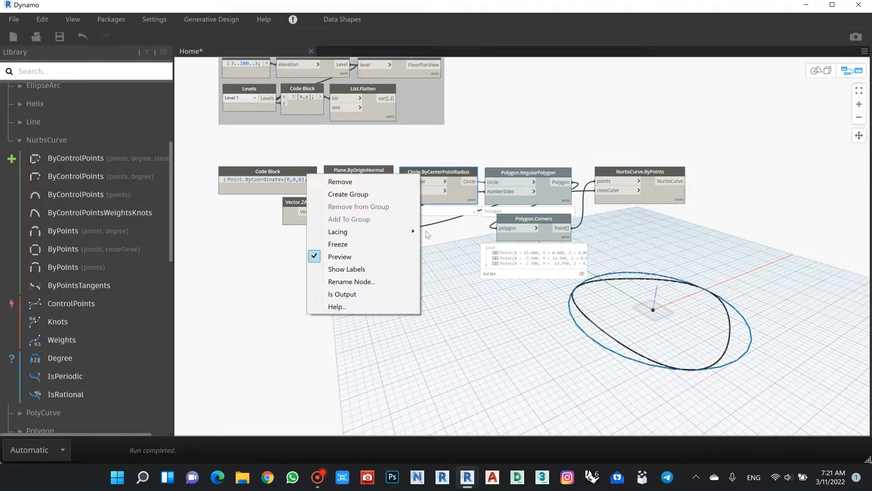
pyautogui.click(341, 257)
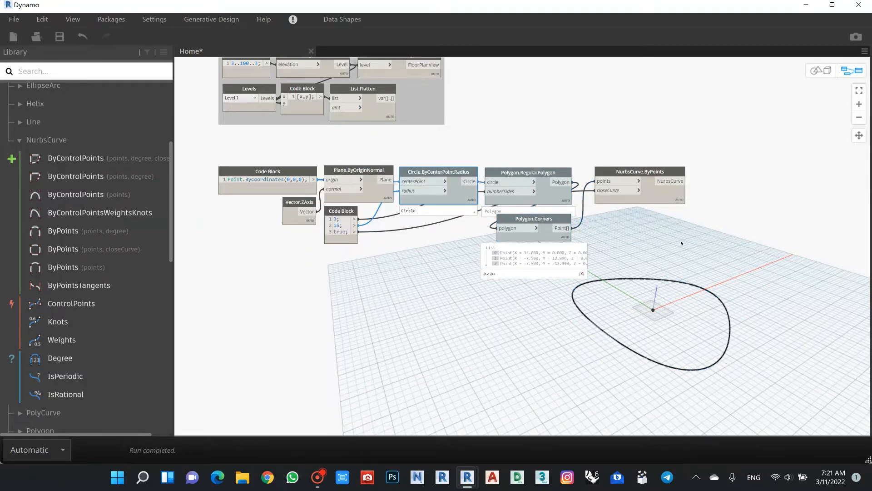
# Step: Search the node library for "trans" and add the Geometry.Translate node that takes direction and distance
pyautogui.moveTo(718, 213); pyautogui.dragTo(677, 243, button='middle')
pyautogui.scroll(-1, 705, 236)
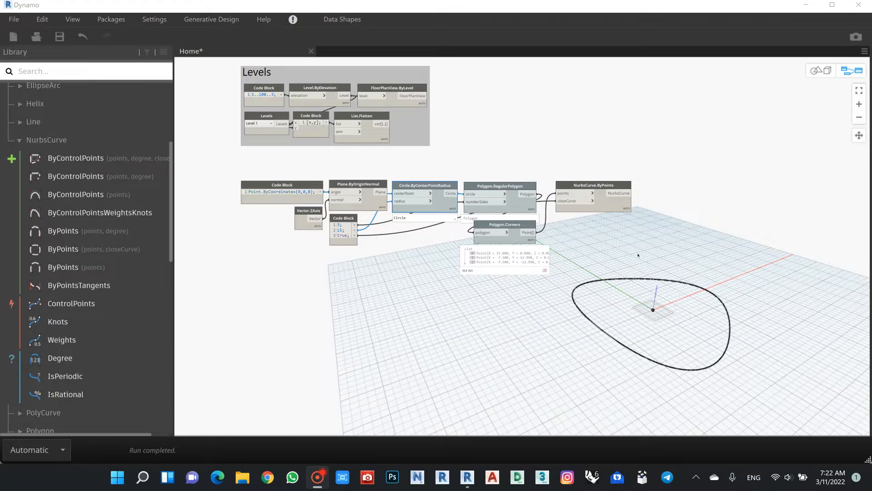
pyautogui.moveTo(709, 241); pyautogui.dragTo(678, 246, button='middle')
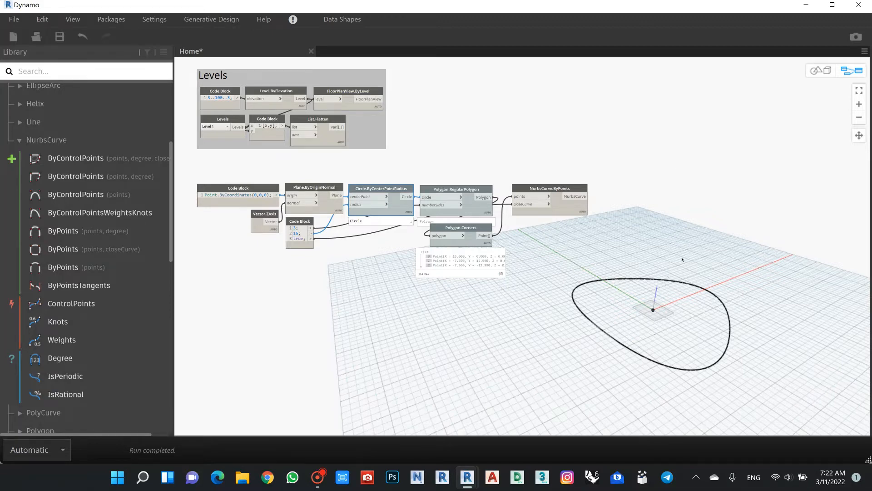
pyautogui.scroll(-1, 666, 259)
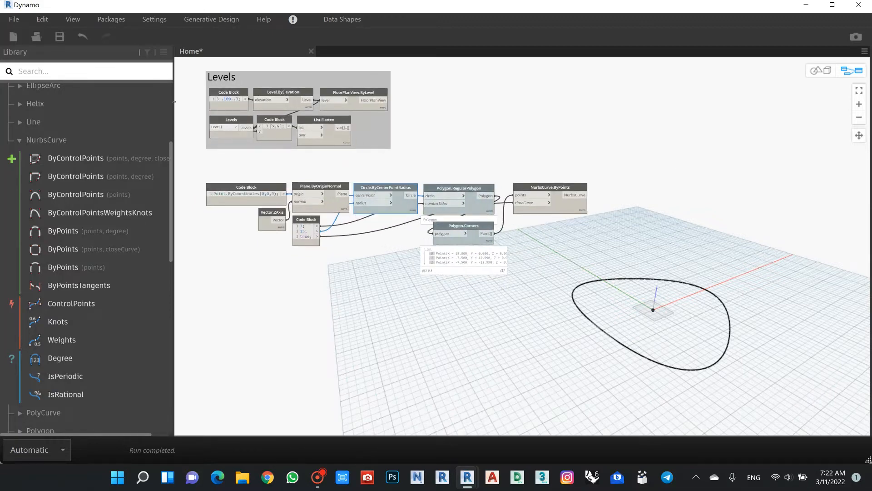
pyautogui.scroll(-1, 491, 108)
pyautogui.moveTo(557, 116); pyautogui.dragTo(507, 120, button='middle')
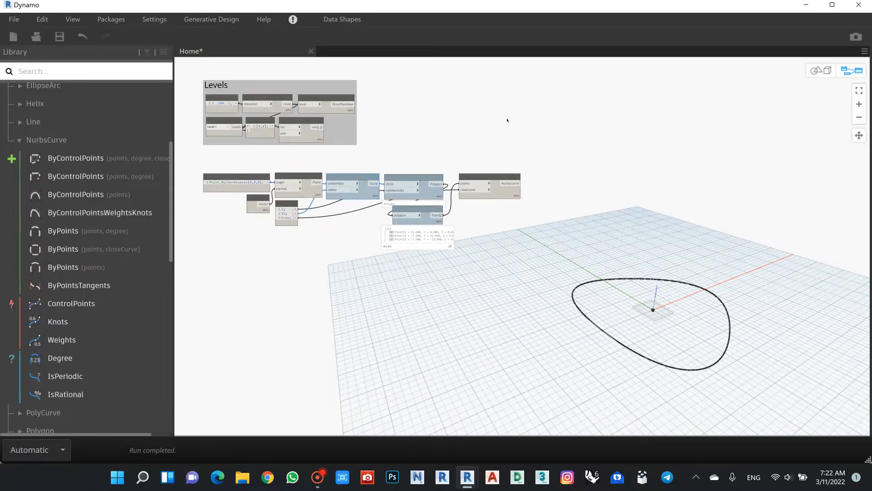
pyautogui.click(40, 72)
pyautogui.write('tranlat')
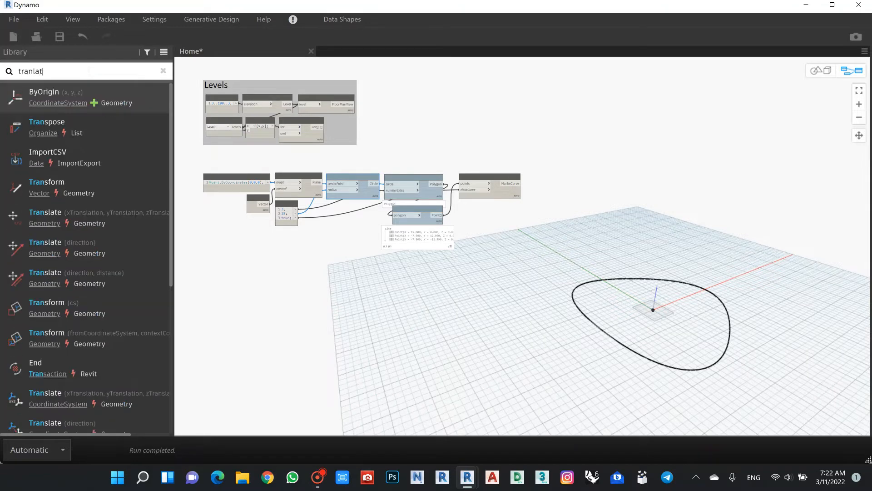
pyautogui.write('e')
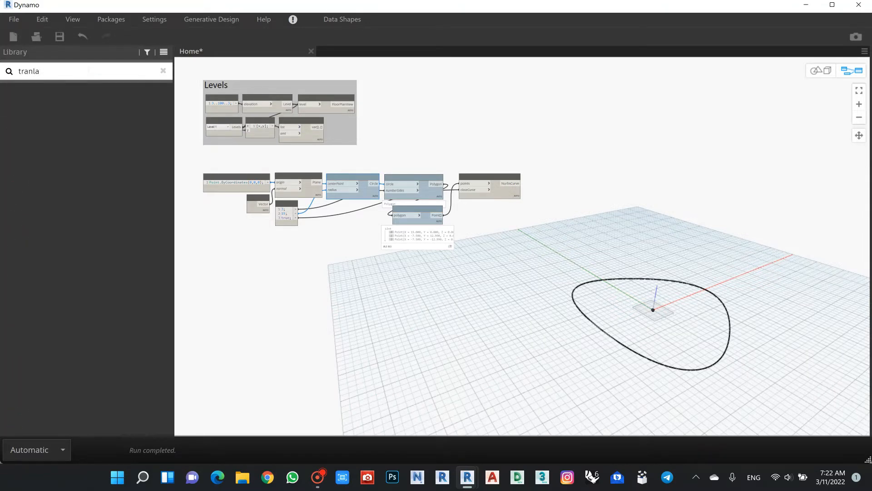
pyautogui.press('BackSpace')
pyautogui.press('BackSpace')
pyautogui.press('BackSpace')
pyautogui.press('BackSpace')
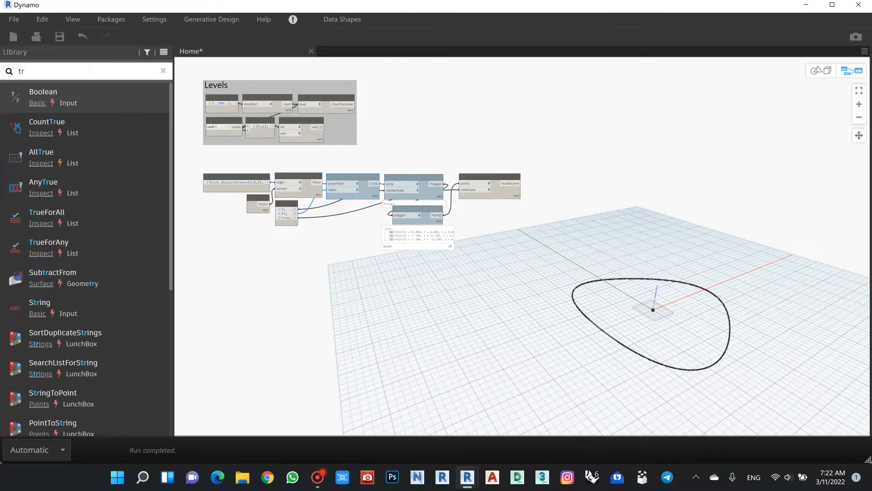
pyautogui.write('as')
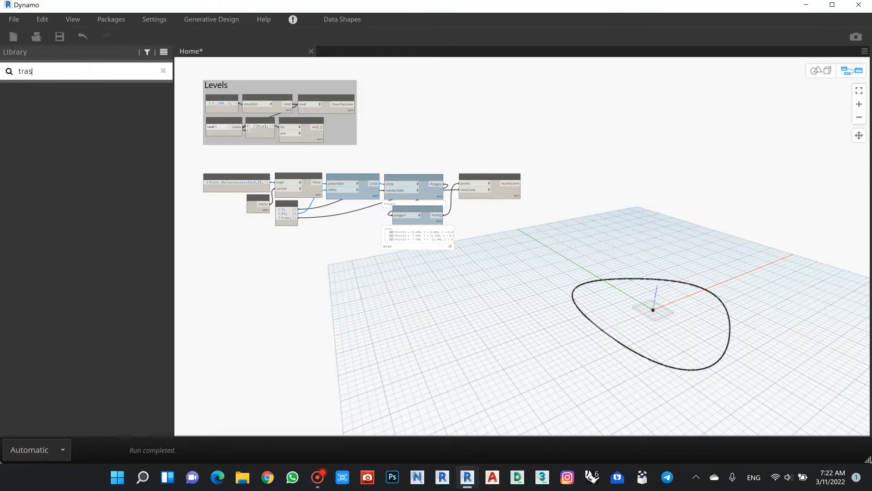
pyautogui.press('BackSpace')
pyautogui.write('ns')
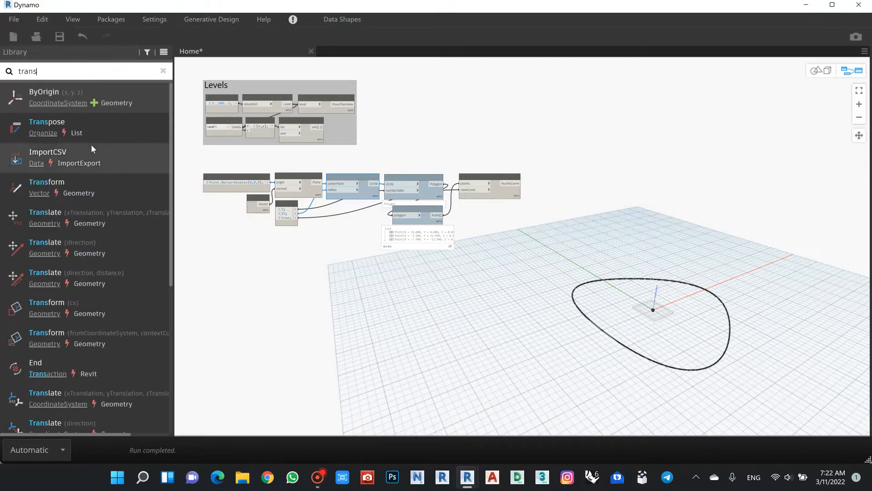
pyautogui.moveTo(100, 192)
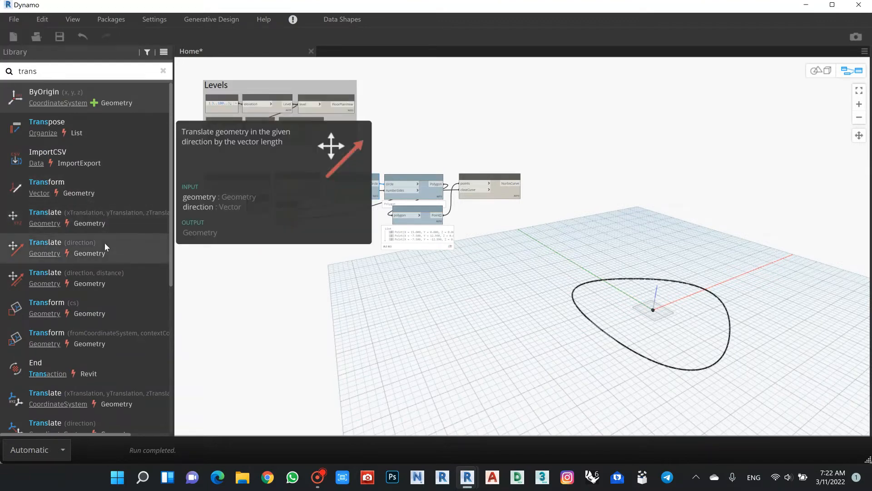
pyautogui.moveTo(104, 281)
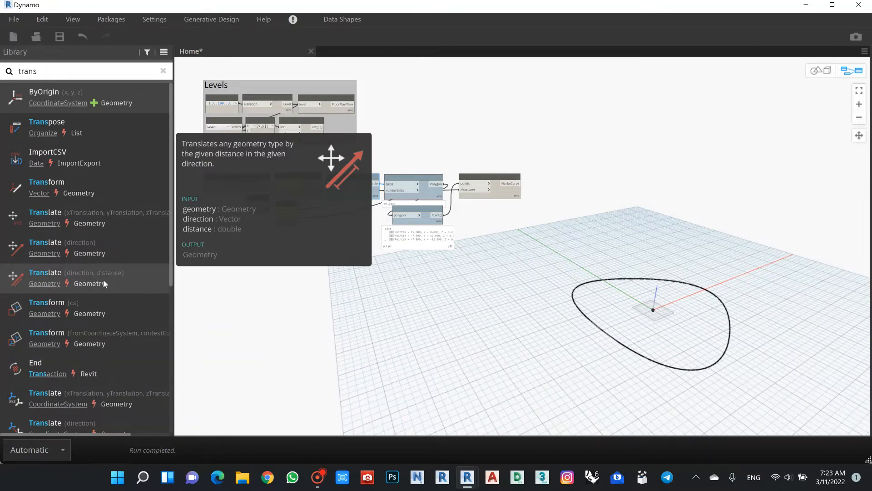
pyautogui.click(103, 279)
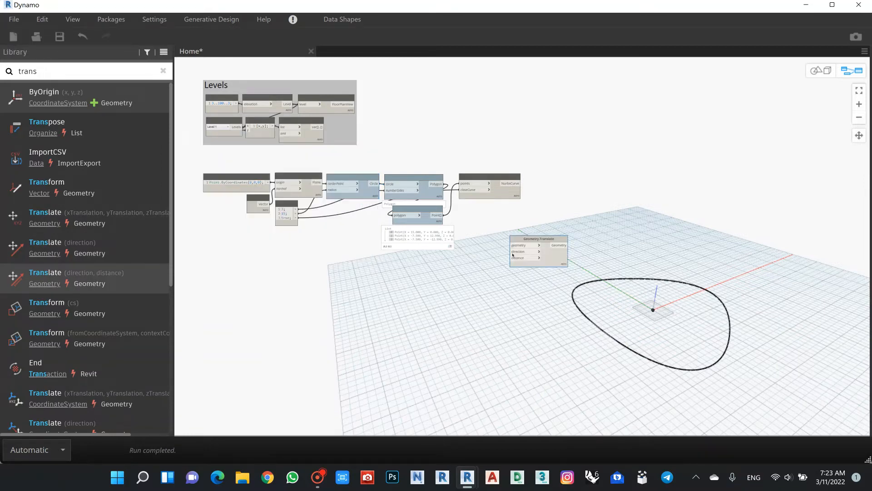
# Step: Move the Geometry.Translate node into the empty area below the base geometry nodes
pyautogui.scroll(3, 553, 244)
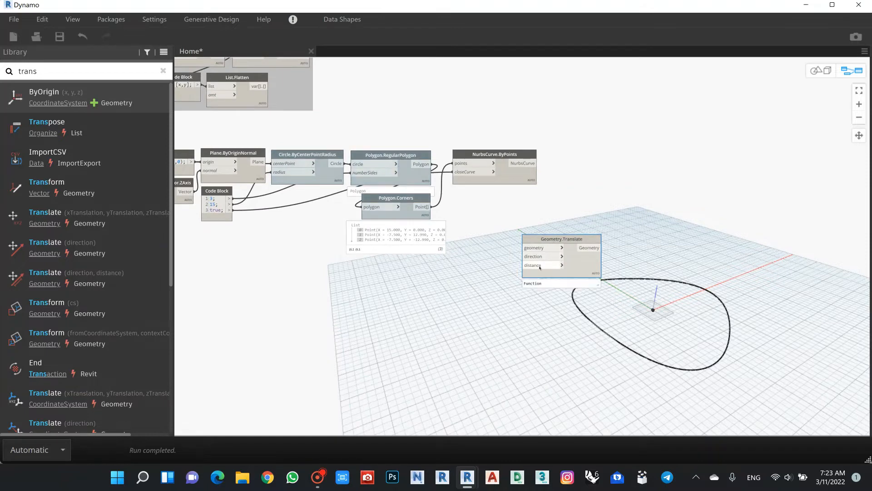
pyautogui.moveTo(559, 238); pyautogui.dragTo(368, 300)
pyautogui.scroll(-3, 591, 249)
pyautogui.scroll(4, 590, 249)
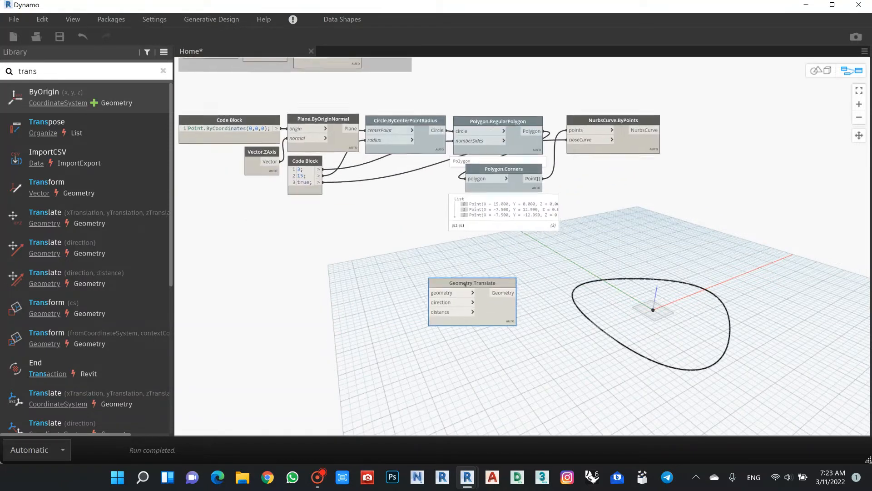
# Step: Move the Geometry.Translate node to the start of the graph, below the point code block and Vector.ZAxis node
pyautogui.moveTo(312, 298); pyautogui.dragTo(272, 255)
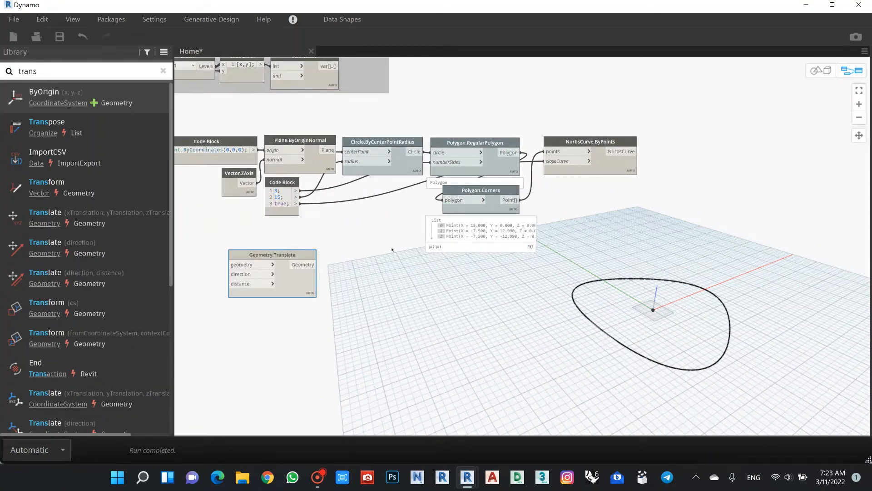
pyautogui.moveTo(391, 250); pyautogui.dragTo(514, 268, button='middle')
pyautogui.scroll(-3, 514, 269)
pyautogui.scroll(3, 504, 264)
pyautogui.moveTo(440, 282); pyautogui.dragTo(389, 276)
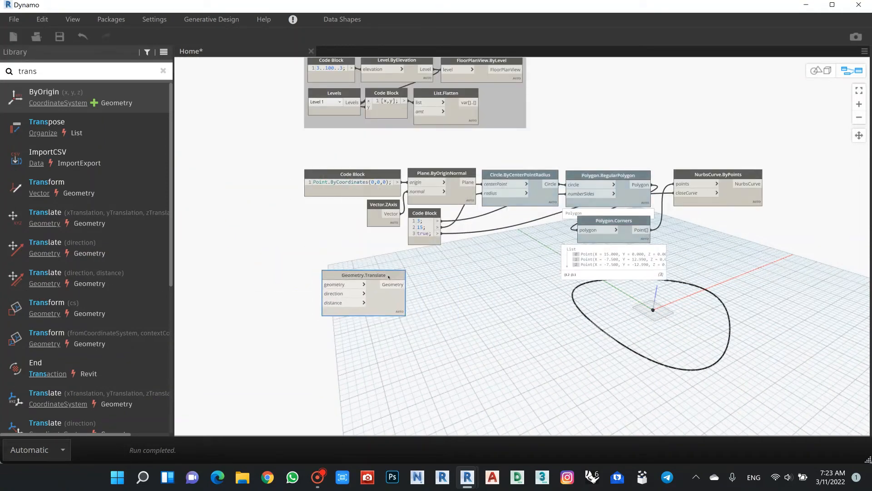
# Step: Connect Vector.ZAxis to the direction input and the NurbsCurve.ByPoints output to the geometry input of Geometry.Translate
pyautogui.scroll(-1, 343, 243)
pyautogui.moveTo(343, 243); pyautogui.dragTo(298, 238, button='middle')
pyautogui.scroll(1, 297, 237)
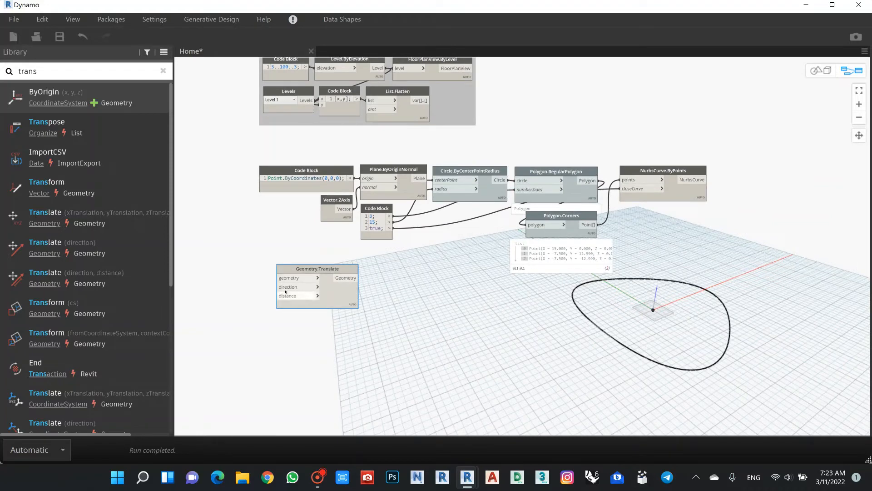
pyautogui.click(352, 209)
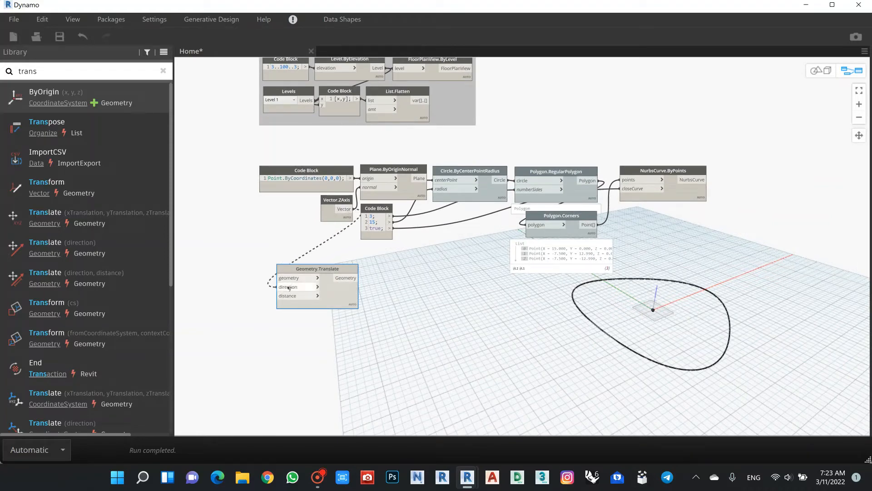
pyautogui.click(288, 288)
pyautogui.scroll(-1, 439, 270)
pyautogui.moveTo(428, 263); pyautogui.dragTo(369, 253, button='middle')
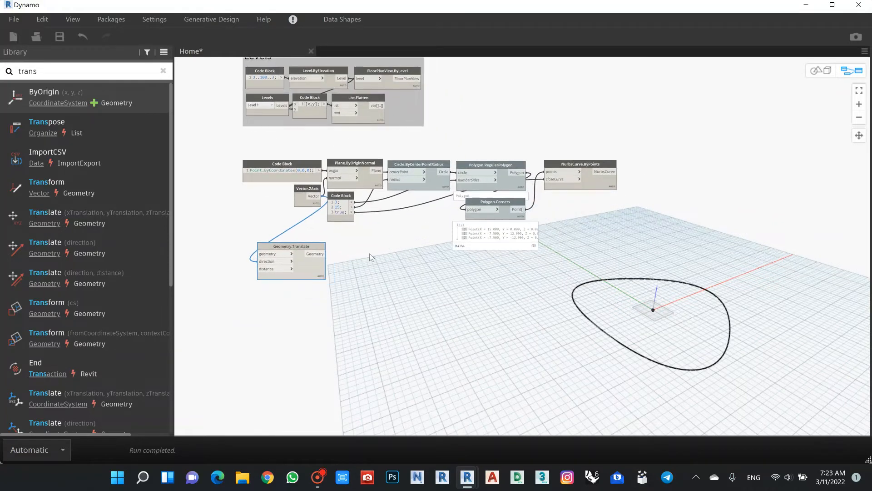
pyautogui.scroll(1, 369, 253)
pyautogui.click(653, 159)
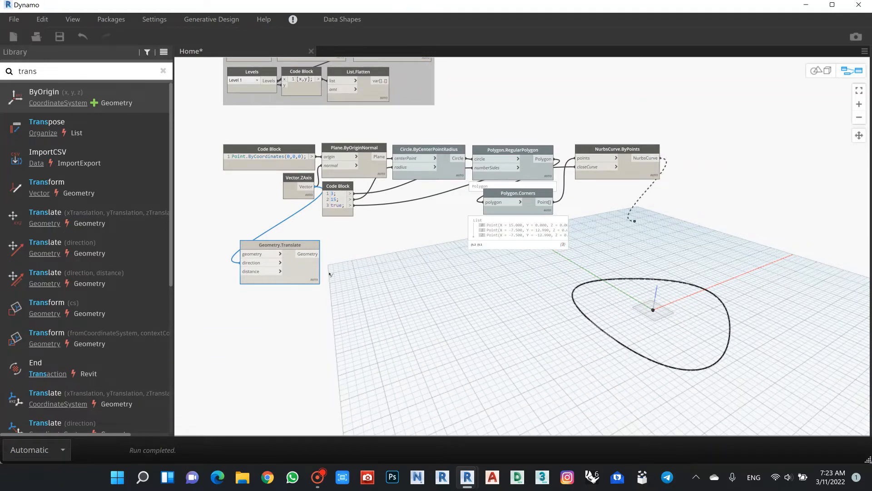
pyautogui.click(250, 253)
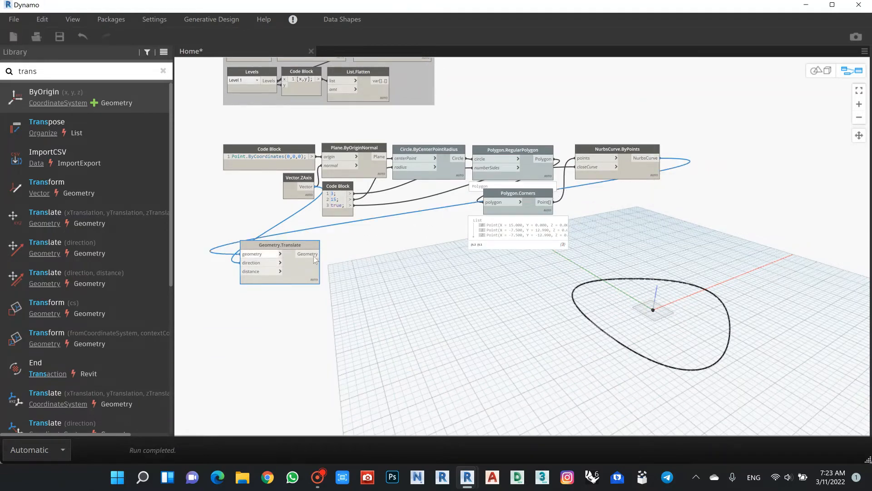
pyautogui.moveTo(409, 253); pyautogui.dragTo(422, 225, button='middle')
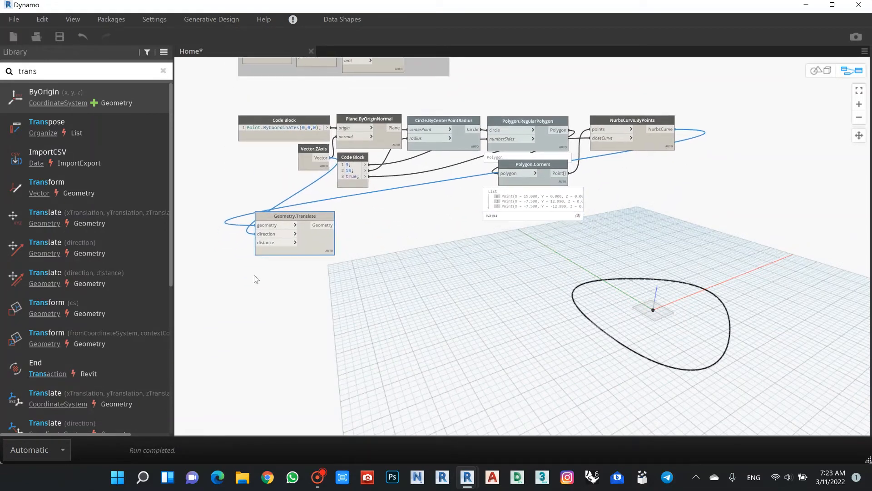
pyautogui.doubleClick(236, 248)
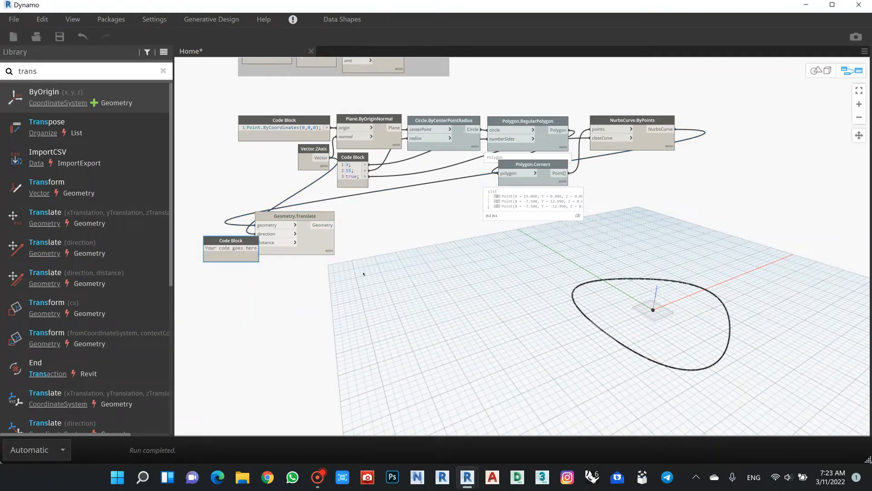
pyautogui.moveTo(235, 241); pyautogui.dragTo(212, 256)
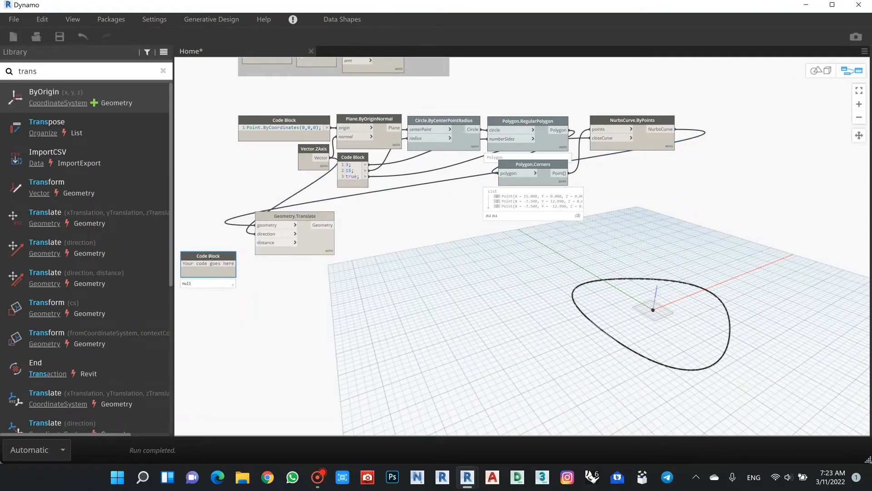
pyautogui.press('Delete')
# Step: Try a number from the code block holding 3, 15 and true as the Geometry.Translate distance, and disconnect it
pyautogui.click(366, 171)
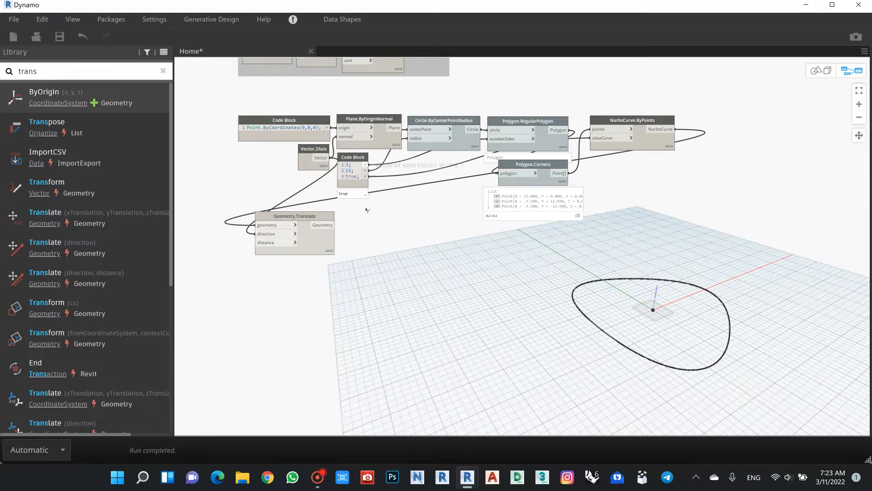
pyautogui.click(269, 244)
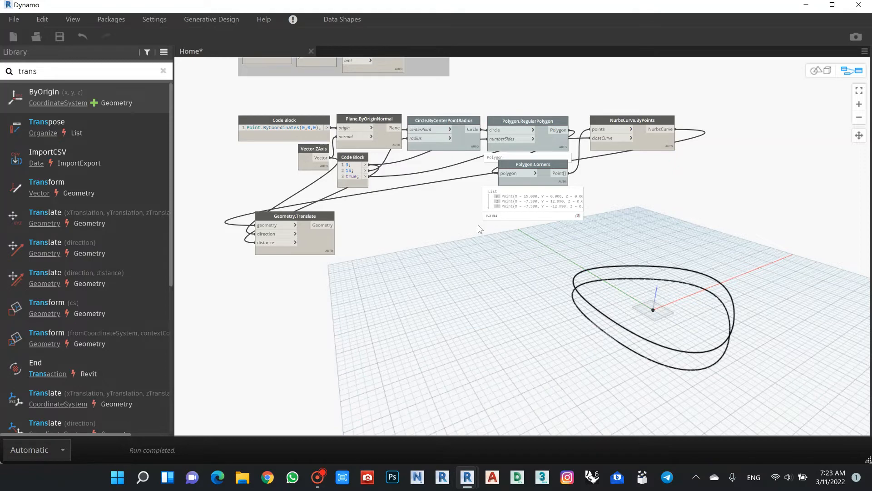
pyautogui.click(256, 243)
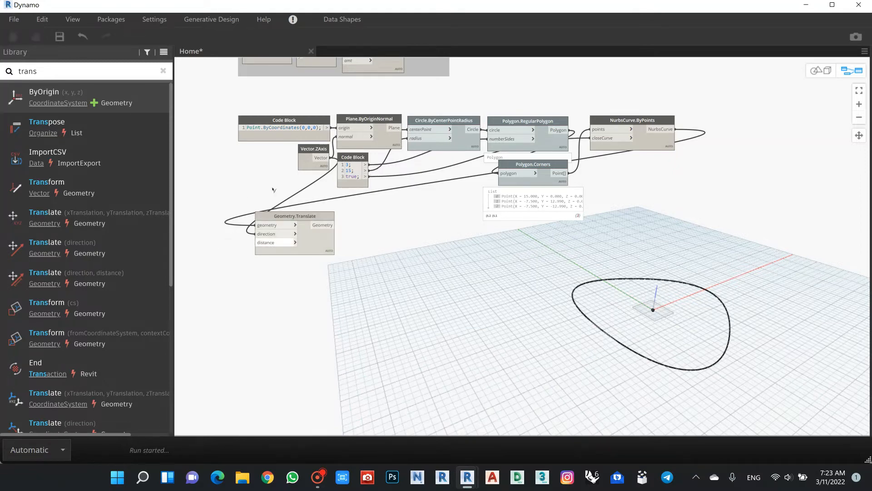
pyautogui.click(398, 208)
# Step: Connect the 3..100..3 code block in the Levels group to the distance input of Geometry.Translate
pyautogui.scroll(-5, 386, 223)
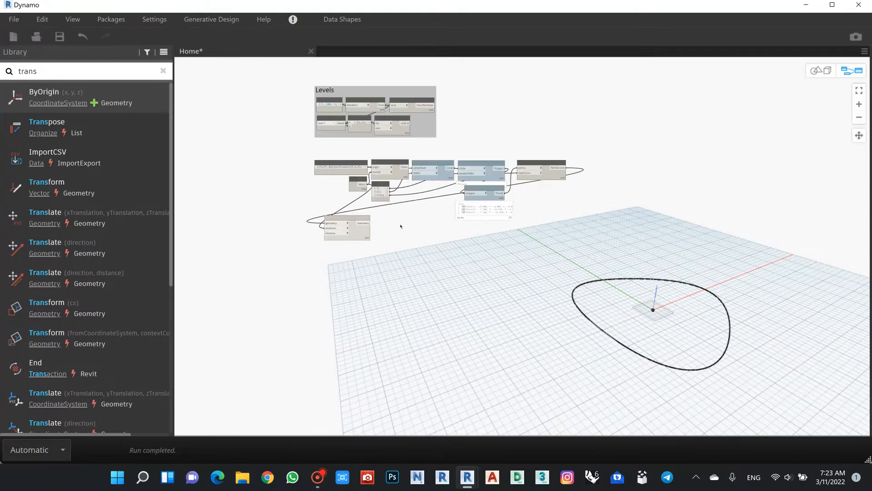
pyautogui.scroll(2, 366, 238)
pyautogui.scroll(-2, 454, 143)
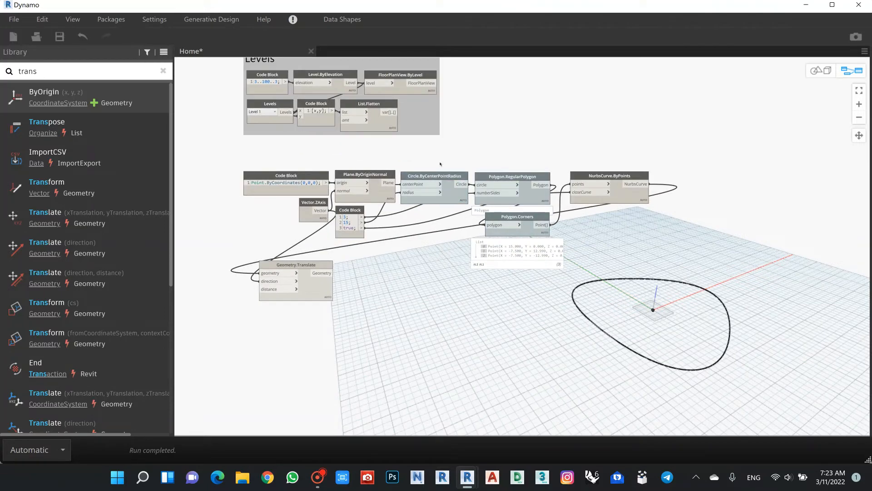
pyautogui.scroll(2, 294, 87)
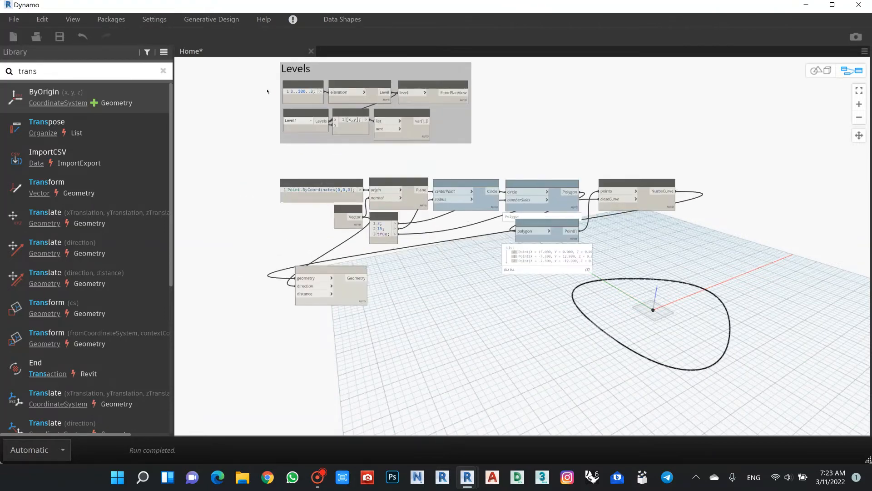
pyautogui.moveTo(329, 92)
pyautogui.mouseDown()
pyautogui.moveTo(307, 191)
pyautogui.moveTo(299, 326)
pyautogui.moveTo(312, 328)
pyautogui.mouseUp()
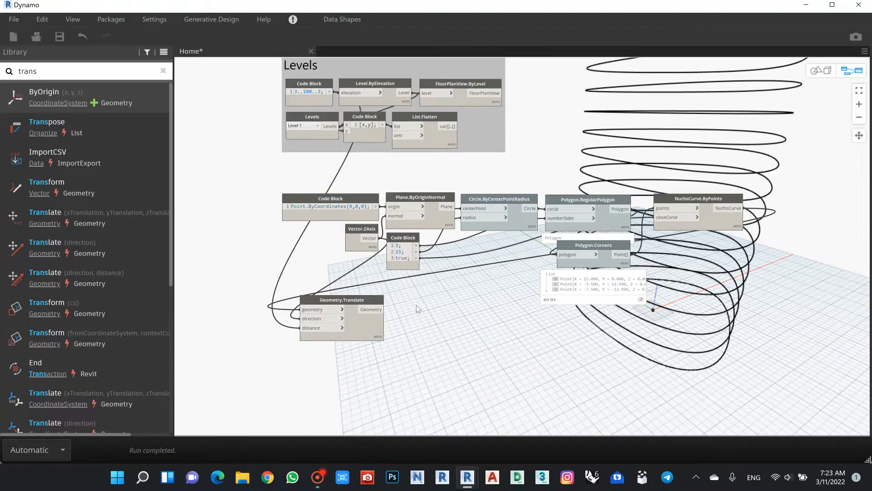
# Step: Examine the stack of translated NURBS curves in the 3D preview and return to the graph
pyautogui.scroll(-5, 417, 304)
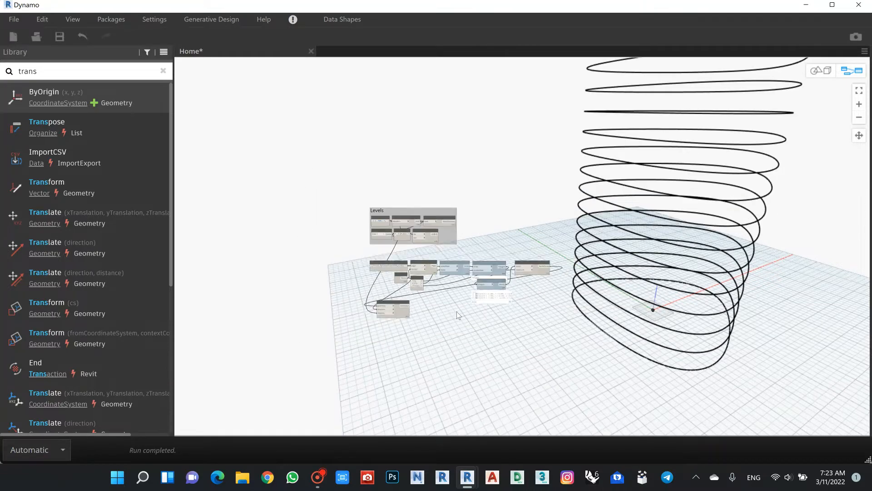
pyautogui.click(822, 72)
pyautogui.scroll(-5, 536, 269)
pyautogui.scroll(8, 574, 286)
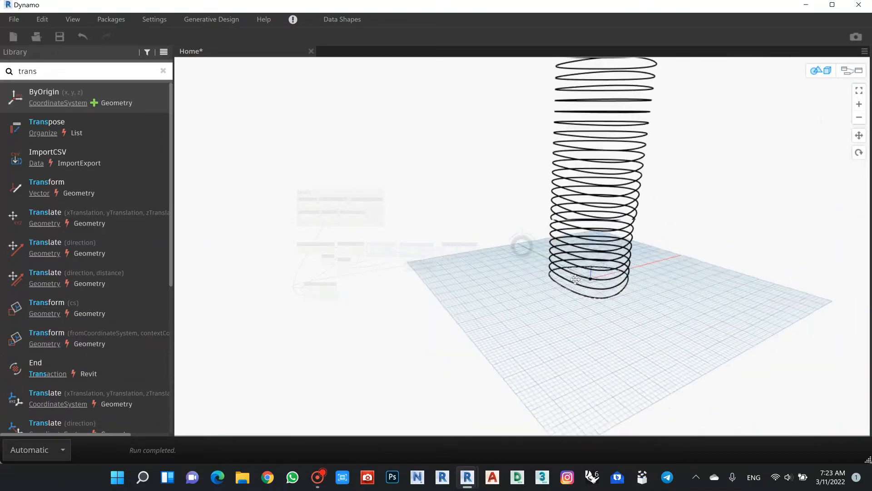
pyautogui.scroll(-6, 590, 290)
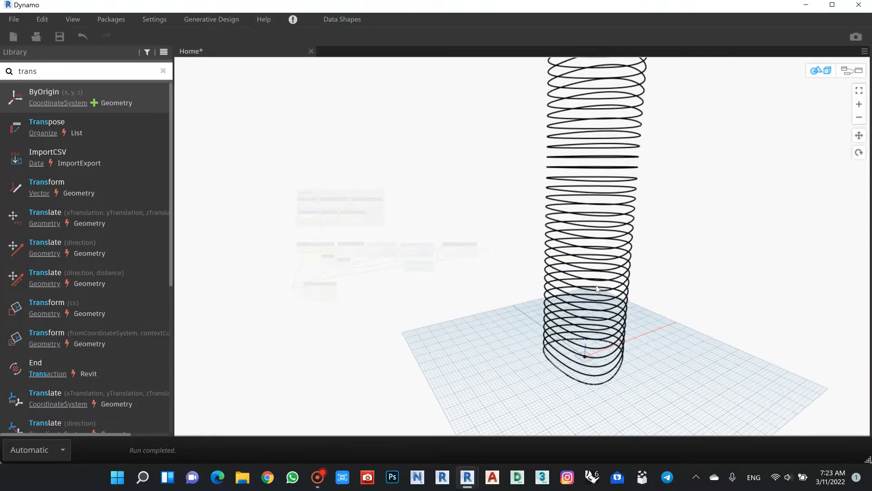
pyautogui.scroll(5, 549, 266)
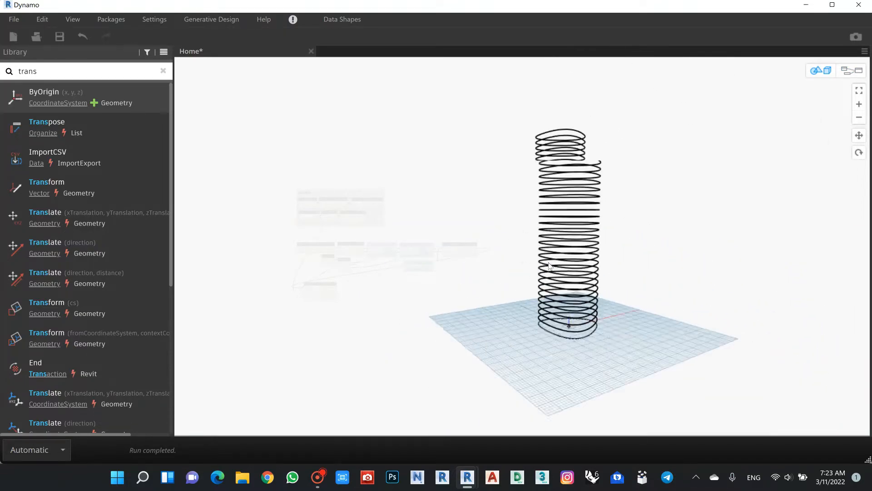
pyautogui.scroll(-3, 591, 236)
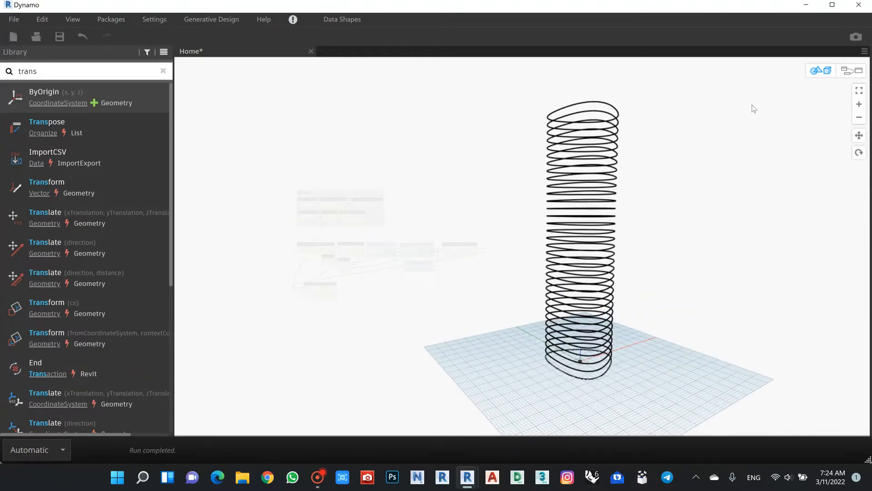
pyautogui.click(857, 72)
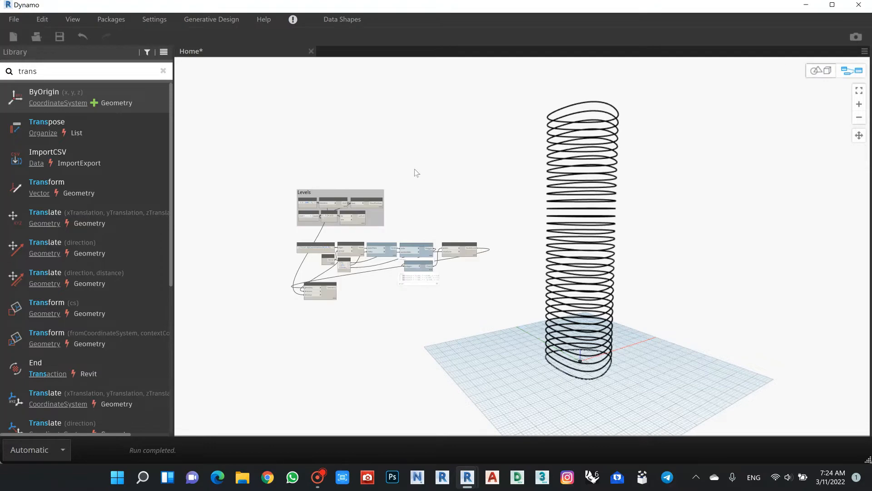
# Step: Pin the output previews of Geometry.Translate and List.Flatten to compare the curve list with the level list
pyautogui.scroll(4, 320, 335)
pyautogui.scroll(2, 355, 268)
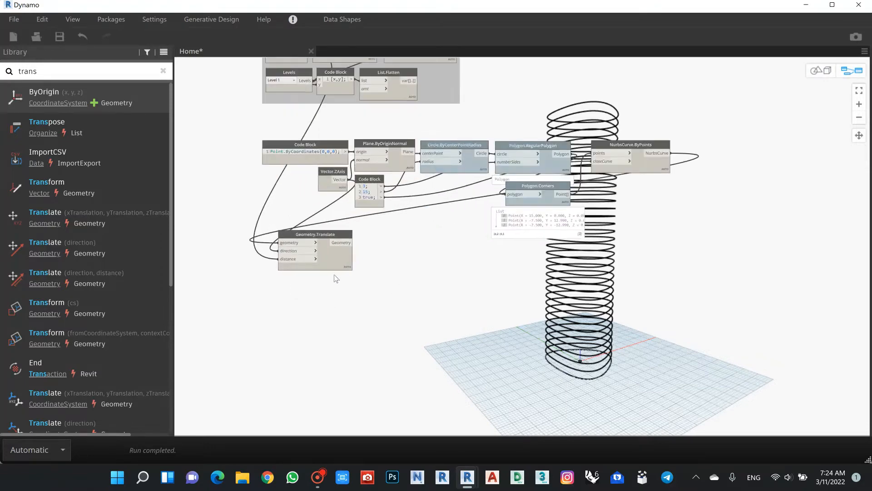
pyautogui.click(344, 279)
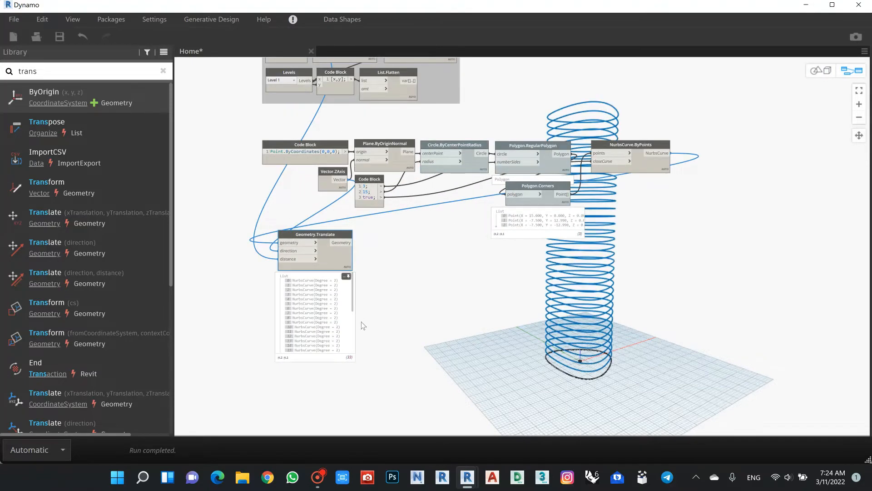
pyautogui.scroll(1, 346, 318)
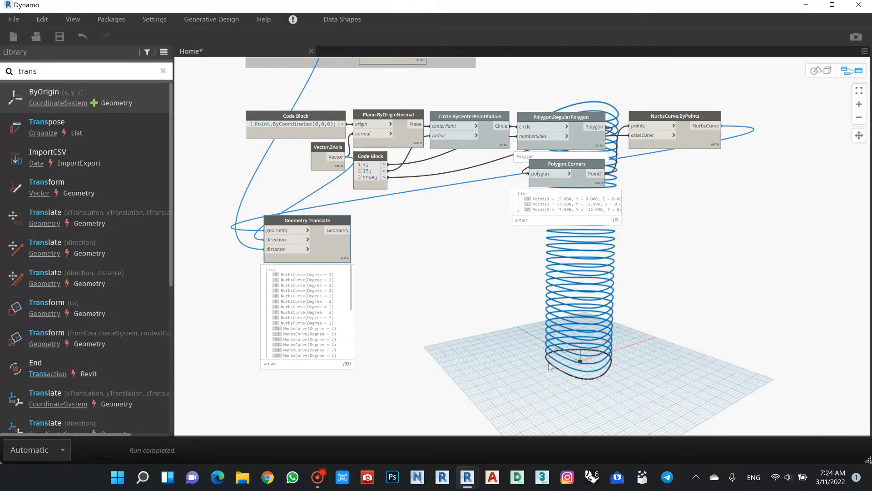
pyautogui.scroll(-1, 409, 300)
pyautogui.moveTo(414, 286); pyautogui.dragTo(413, 291, button='middle')
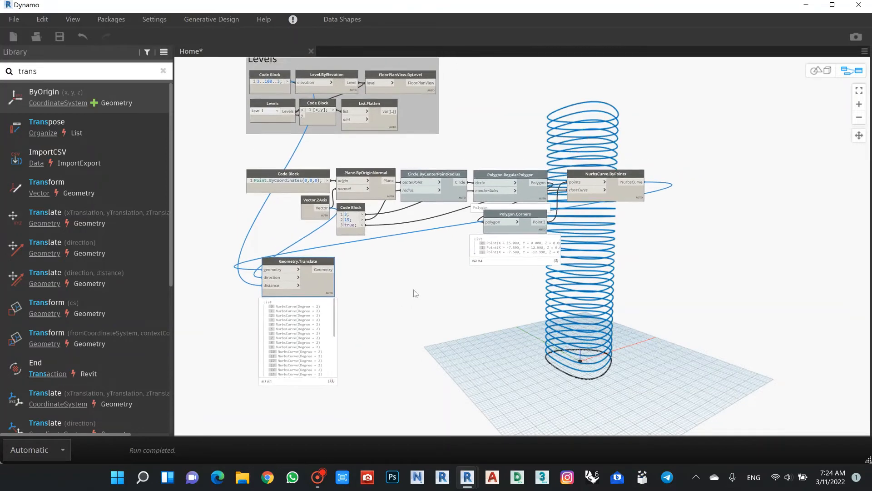
pyautogui.moveTo(384, 127)
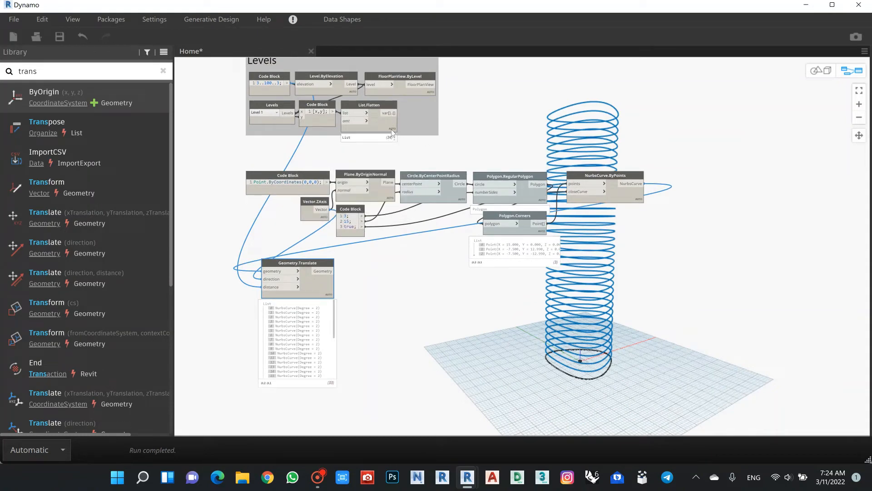
pyautogui.click(393, 137)
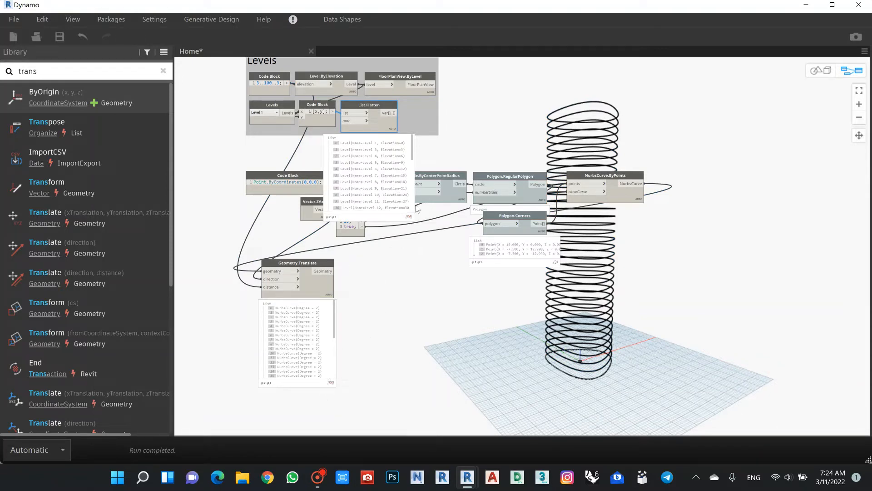
pyautogui.moveTo(503, 256)
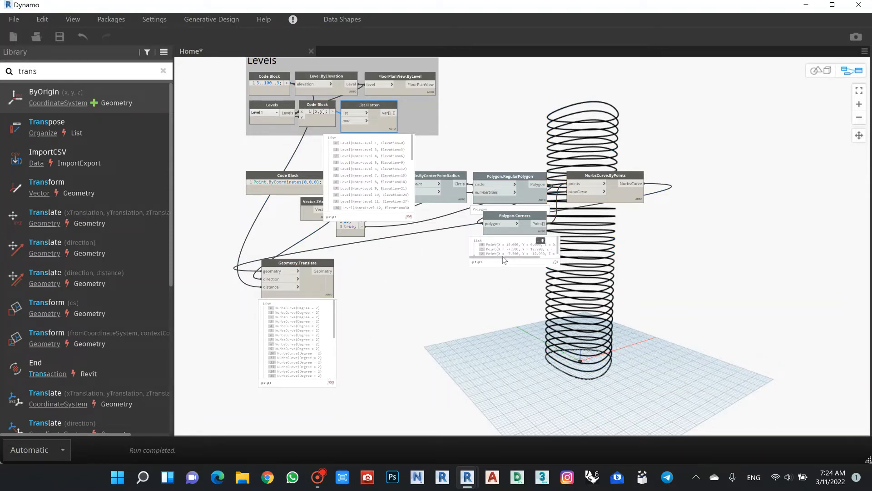
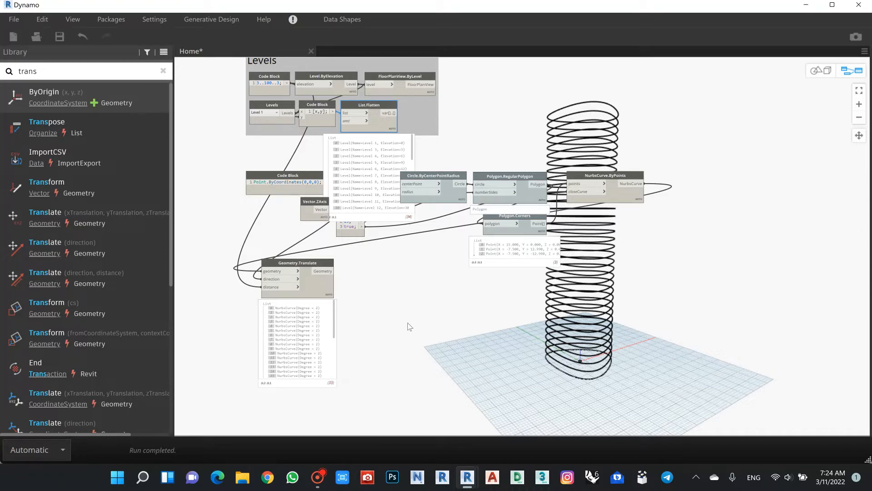
# Step: Highlight the NurbsCurve.ByPoints base profile in the preview and check it against the translated curves and the level range
pyautogui.click(621, 176)
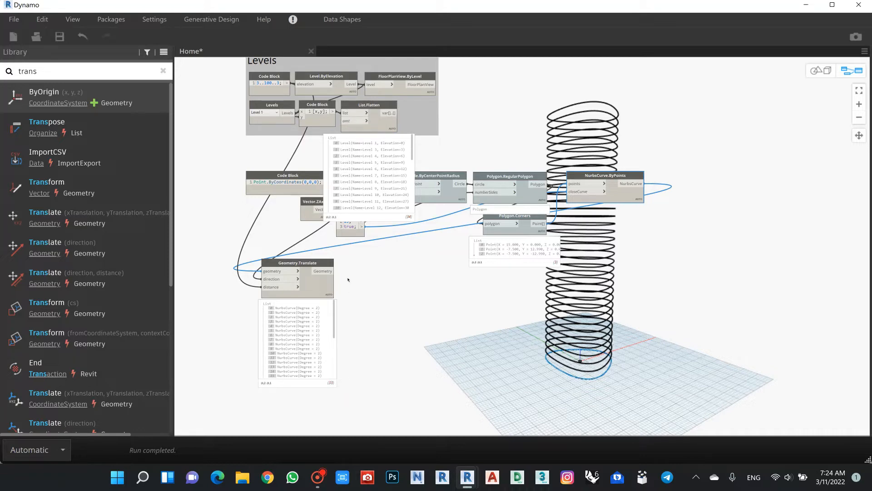
pyautogui.scroll(2, 348, 279)
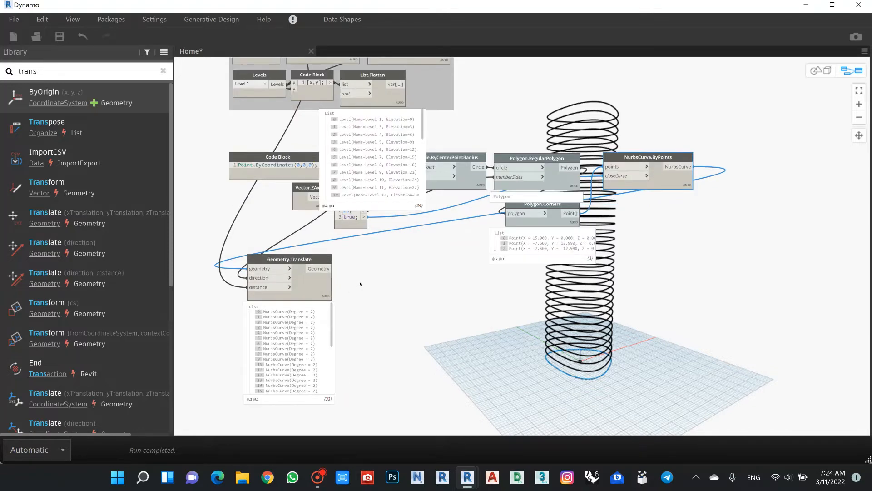
pyautogui.scroll(-1, 373, 277)
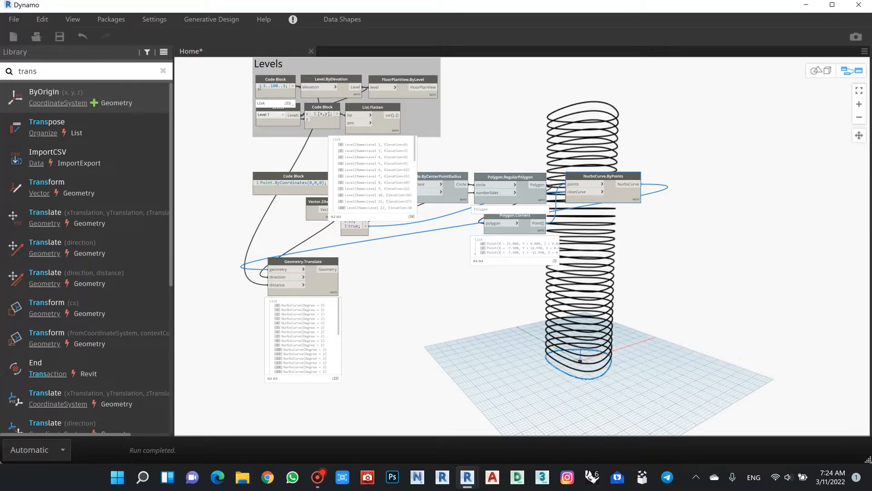
pyautogui.scroll(4, 233, 292)
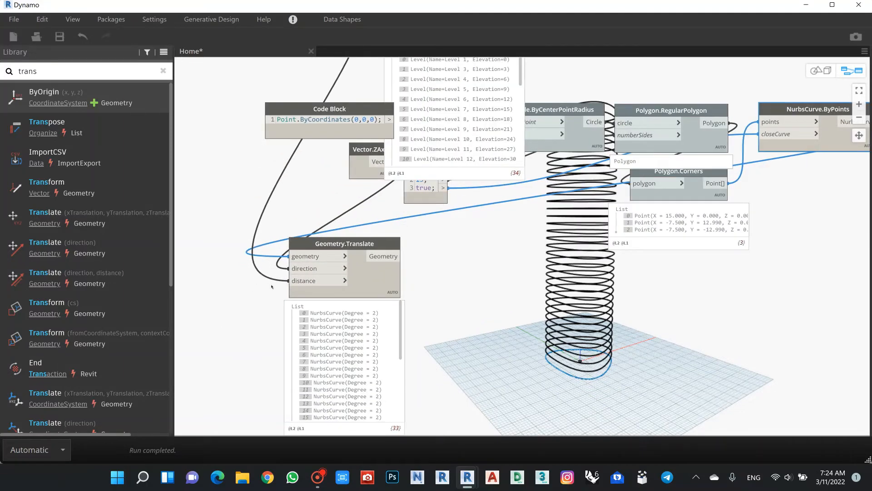
# Step: Create a code block with the range 0..100..3 and connect it to the distance input of Geometry.Translate
pyautogui.doubleClick(278, 286)
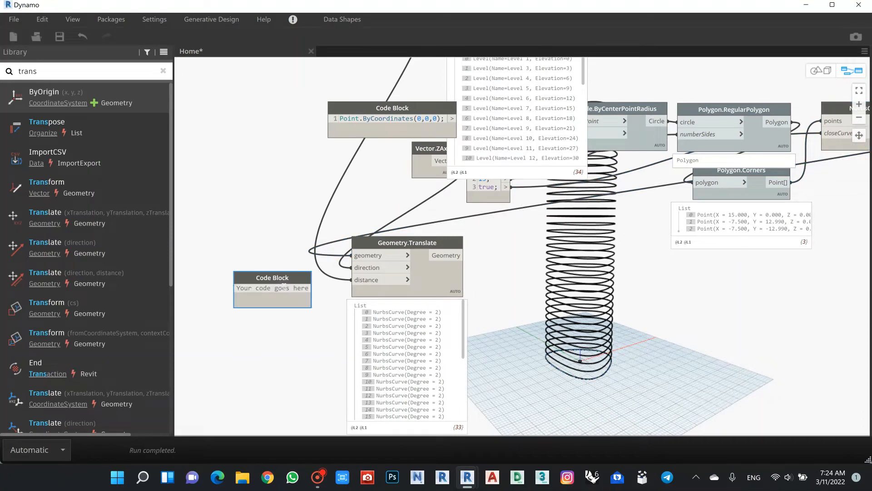
pyautogui.write('0..')
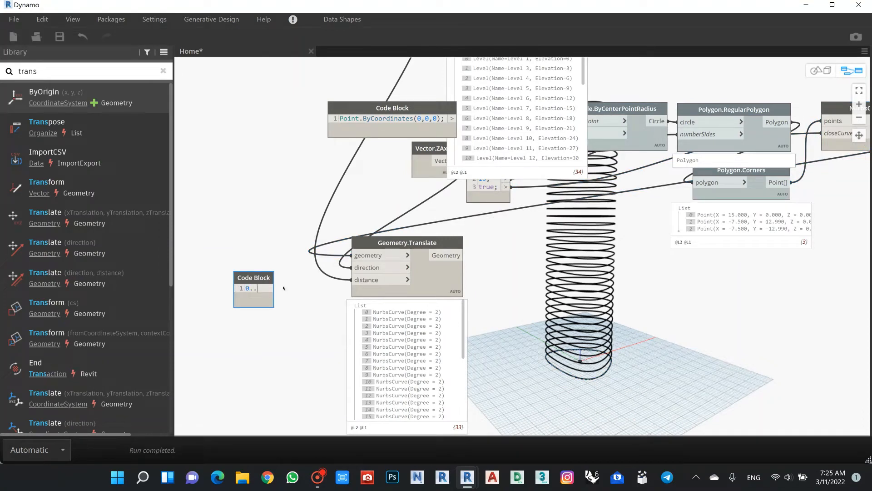
pyautogui.write('100..3')
pyautogui.click(249, 209)
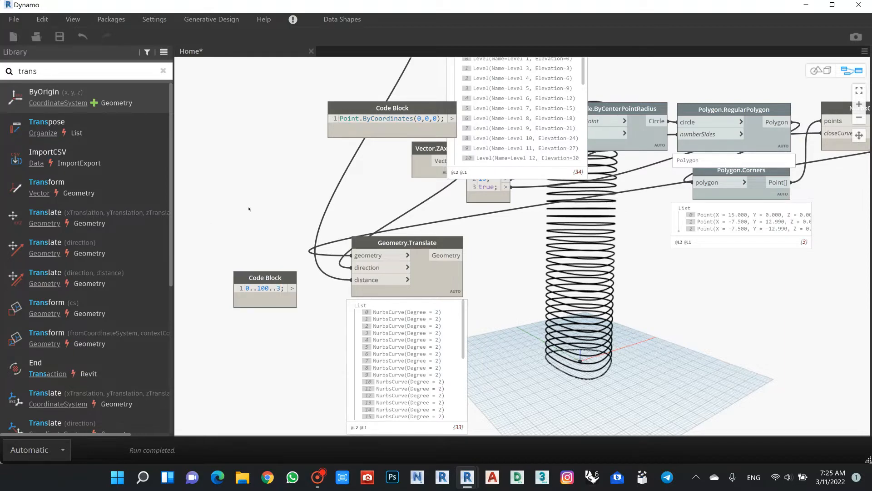
pyautogui.scroll(-3, 282, 234)
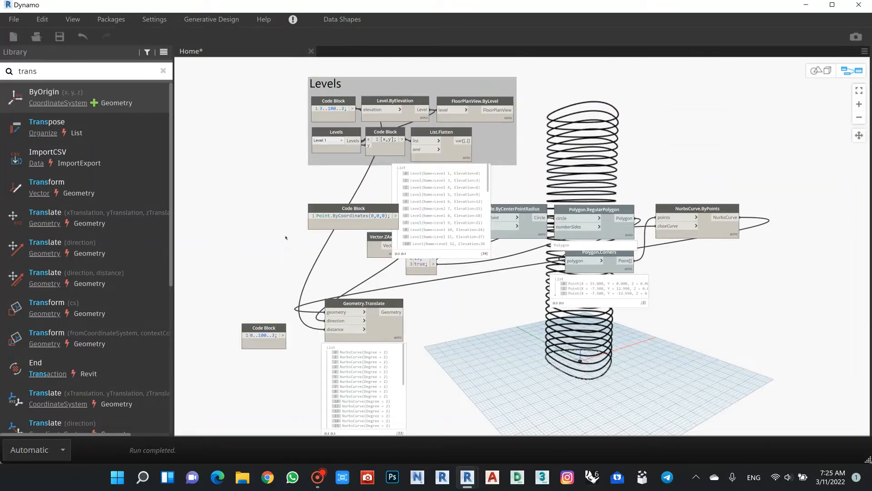
pyautogui.moveTo(283, 335); pyautogui.dragTo(326, 329)
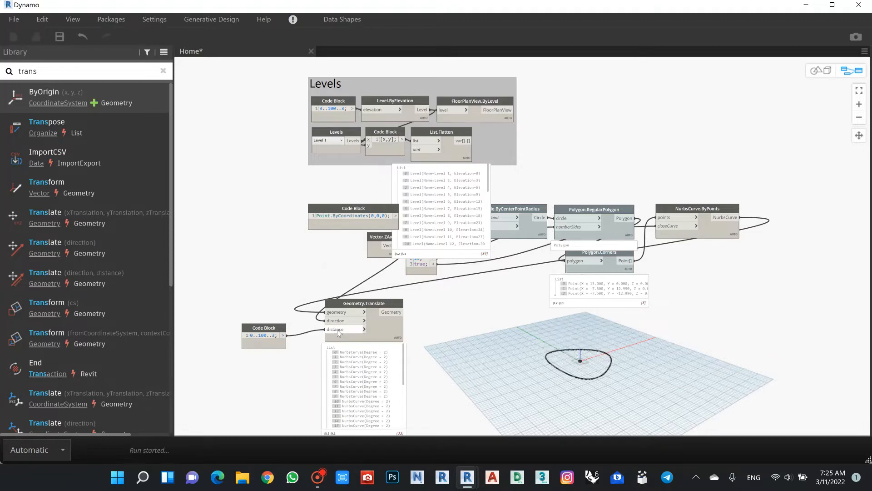
pyautogui.click(384, 329)
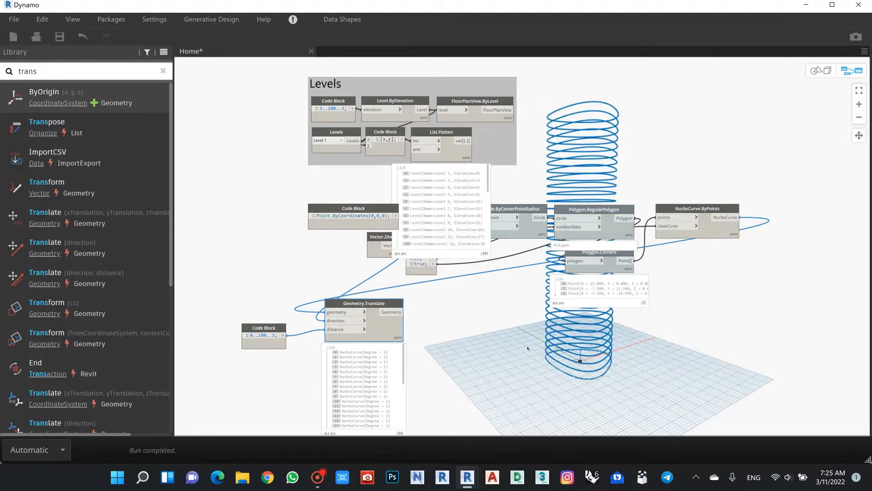
# Step: Unpin the output previews of Geometry.Translate, List.Flatten and Polygon.Corners, and move the 0..100..3 code block closer to Geometry.Translate
pyautogui.moveTo(464, 347); pyautogui.dragTo(459, 313, button='middle')
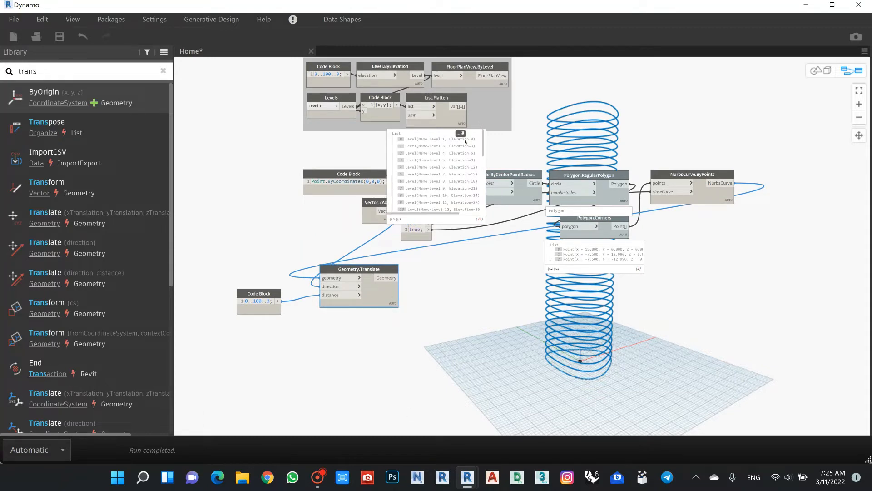
pyautogui.click(464, 137)
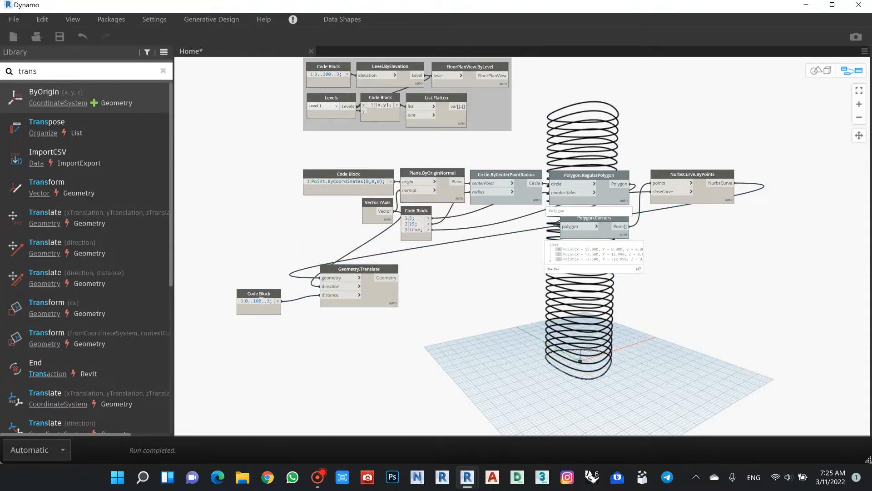
pyautogui.moveTo(256, 294); pyautogui.dragTo(282, 288)
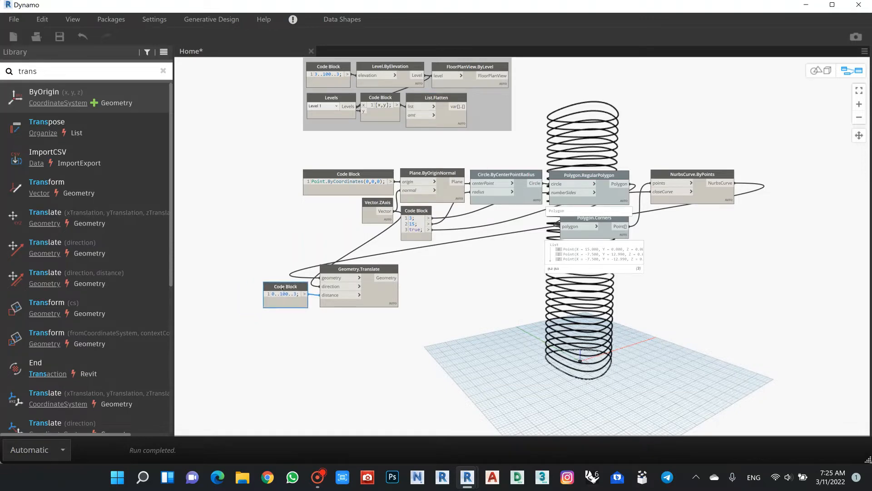
pyautogui.scroll(-2, 420, 205)
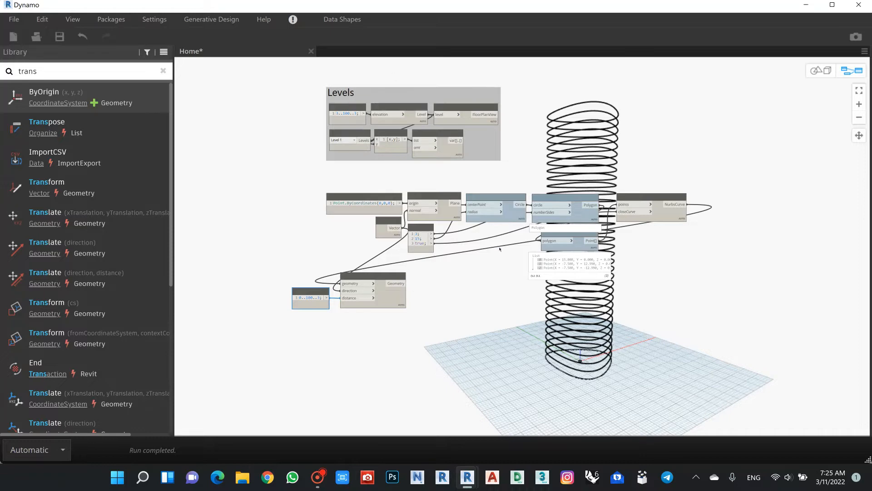
pyautogui.scroll(-1, 463, 282)
pyautogui.moveTo(459, 286); pyautogui.dragTo(409, 269, button='middle')
pyautogui.scroll(1, 495, 276)
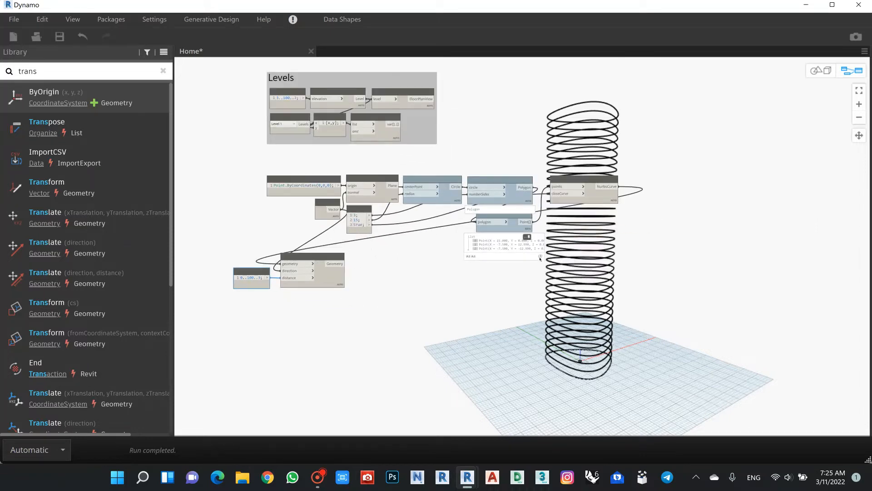
pyautogui.click(527, 237)
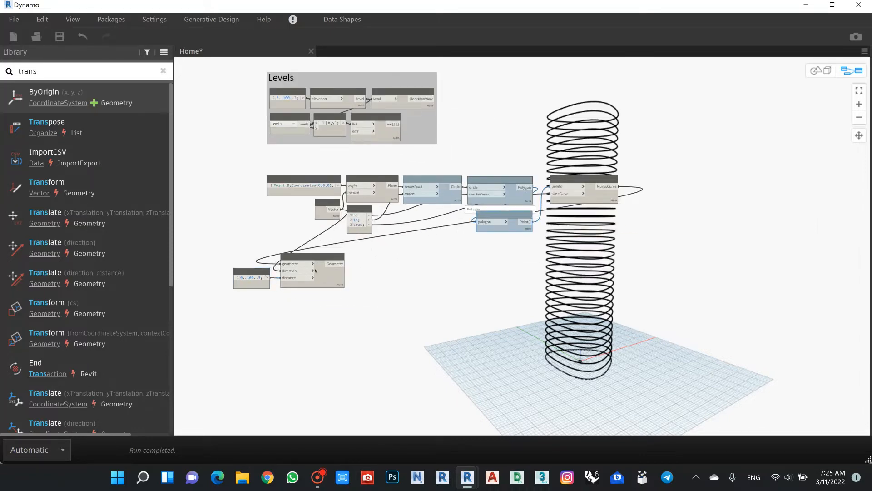
# Step: Rearrange Geometry.Translate and its 0..100..3 code block directly beneath the base profile nodes
pyautogui.scroll(1, 316, 270)
pyautogui.moveTo(314, 257); pyautogui.dragTo(391, 238)
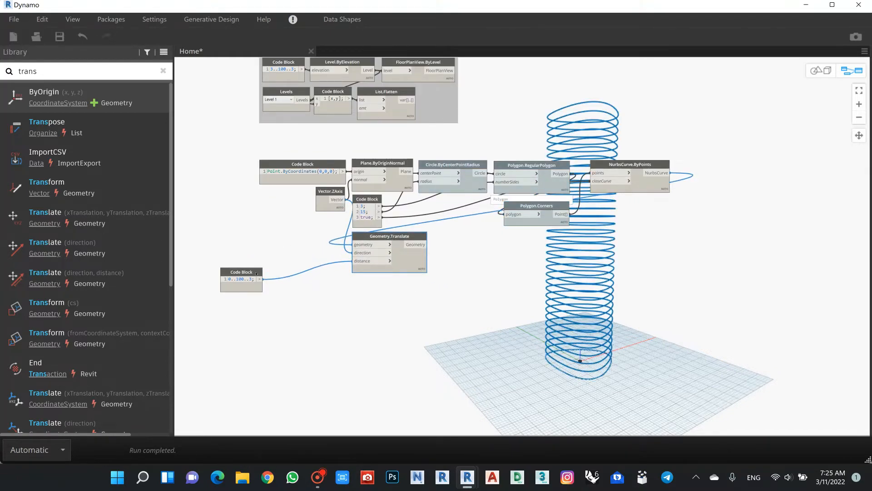
pyautogui.moveTo(256, 274); pyautogui.dragTo(327, 255)
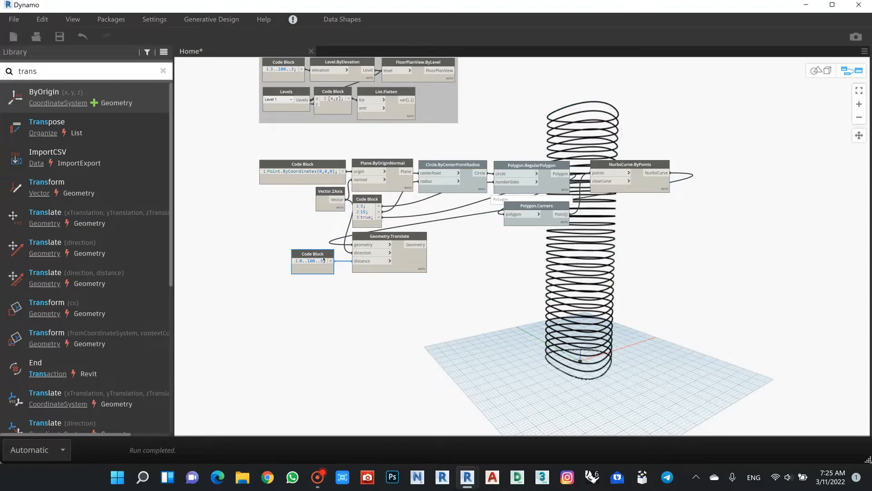
# Step: Search the library for rotate and place the Geometry.Rotate node with origin, axis and degrees inputs beside Geometry.Translate
pyautogui.scroll(-2, 372, 221)
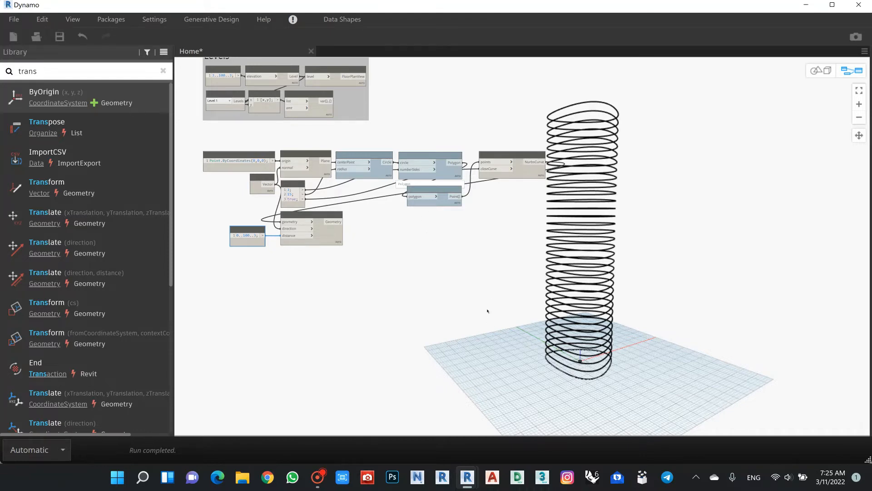
pyautogui.doubleClick(20, 71)
pyautogui.write('rotate')
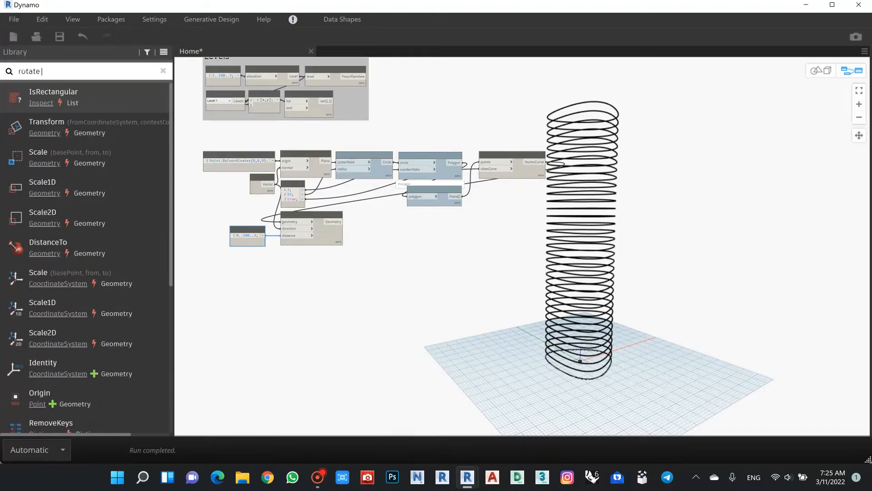
pyautogui.moveTo(102, 181)
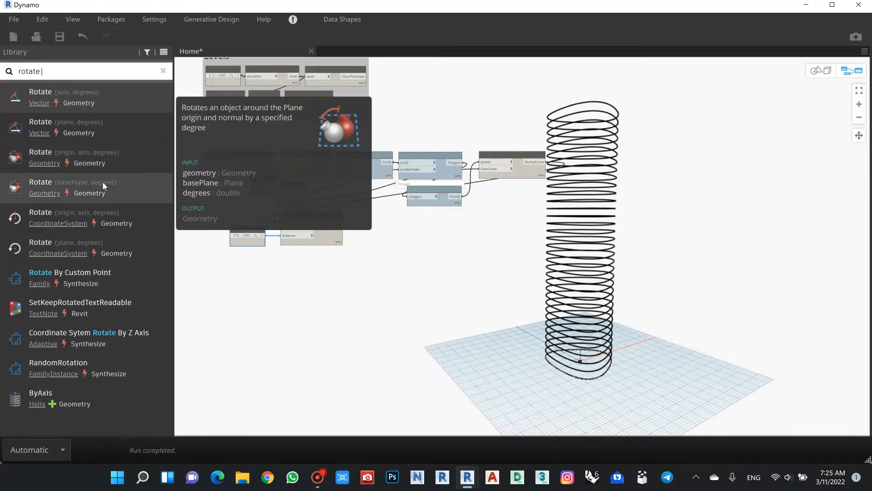
pyautogui.click(101, 152)
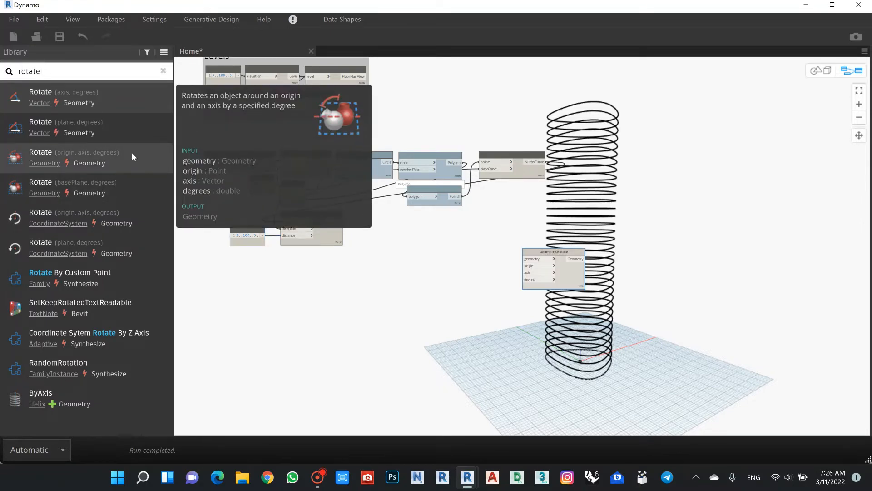
pyautogui.scroll(3, 557, 244)
pyautogui.scroll(3, 557, 244)
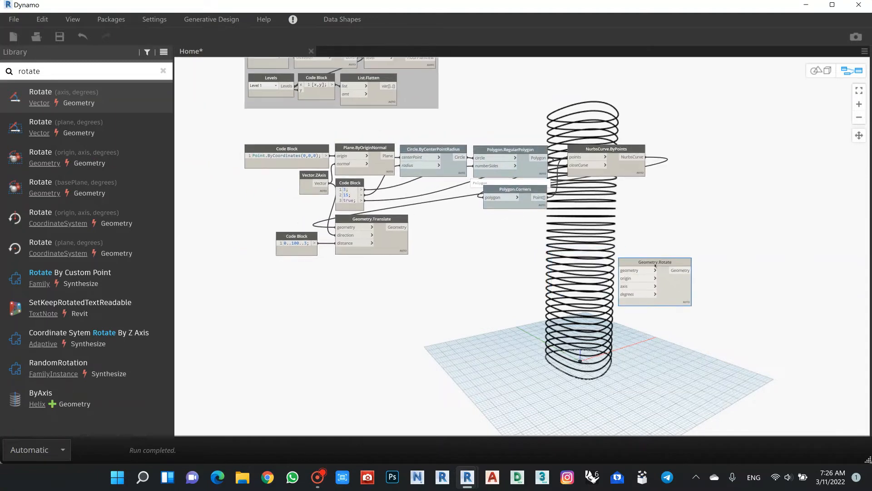
pyautogui.moveTo(643, 262); pyautogui.dragTo(383, 204)
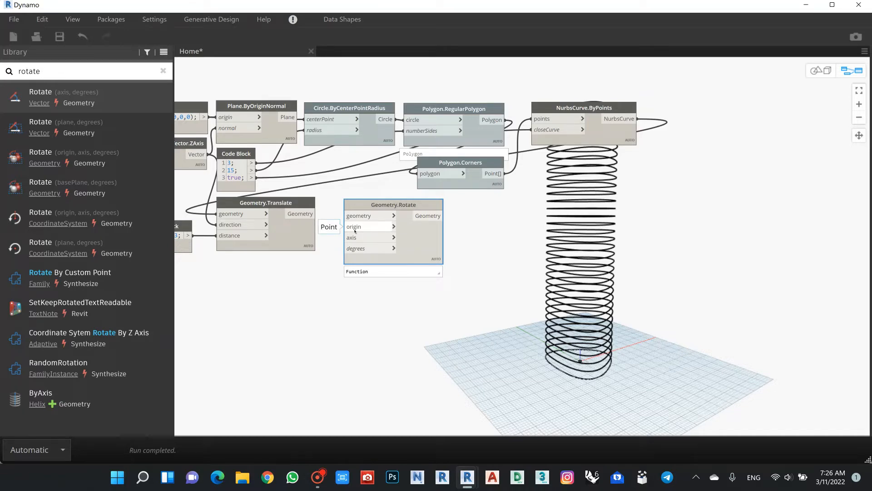
# Step: Create a code block with the range 0..90..#x and place it beneath Geometry.Translate
pyautogui.moveTo(399, 340); pyautogui.dragTo(468, 340, button='middle')
pyautogui.doubleClick(325, 280)
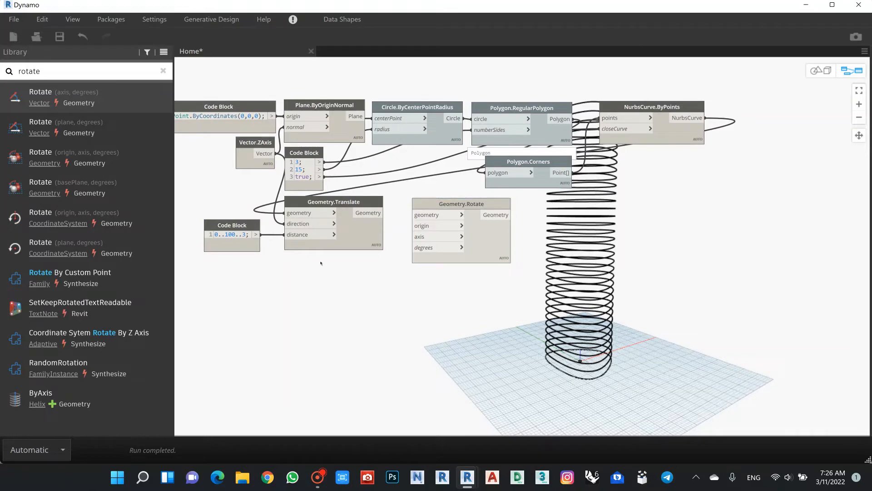
pyautogui.write('0')
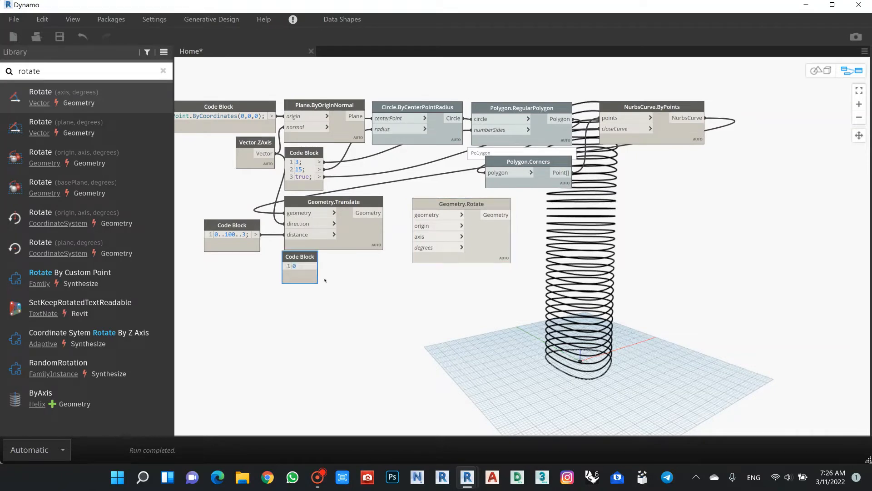
pyautogui.write('..90..#')
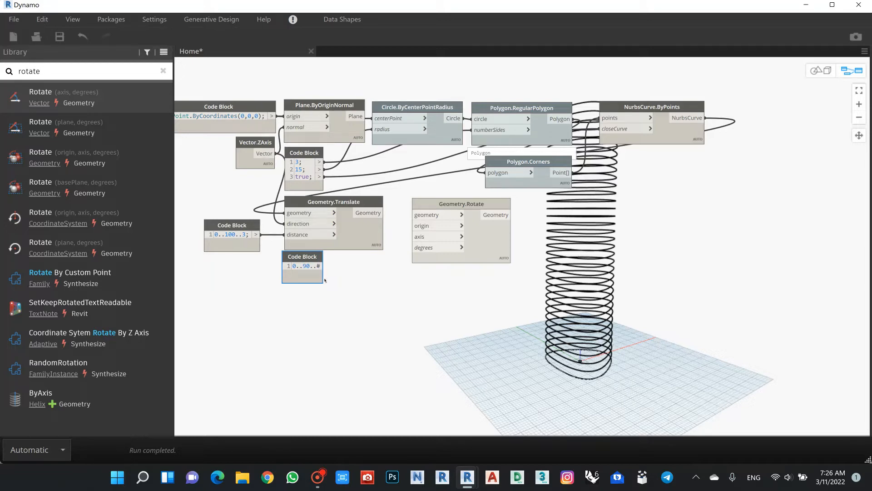
pyautogui.write('x')
pyautogui.click(351, 261)
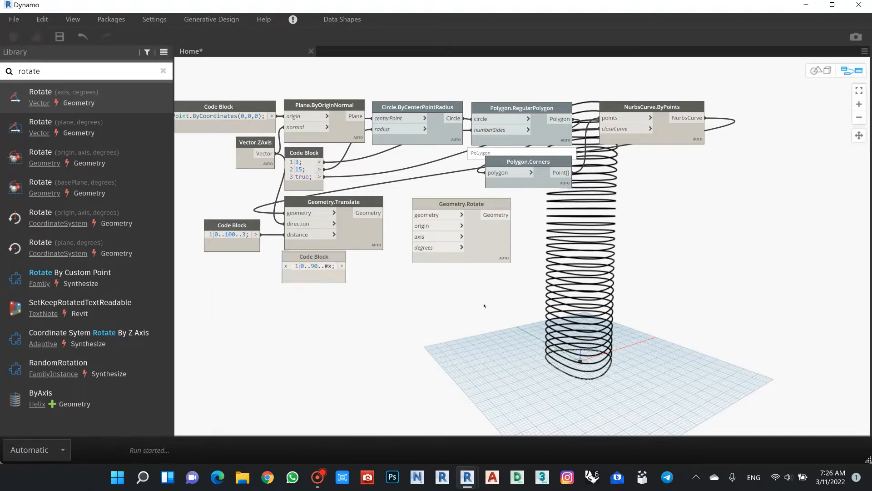
pyautogui.moveTo(321, 258); pyautogui.dragTo(355, 260)
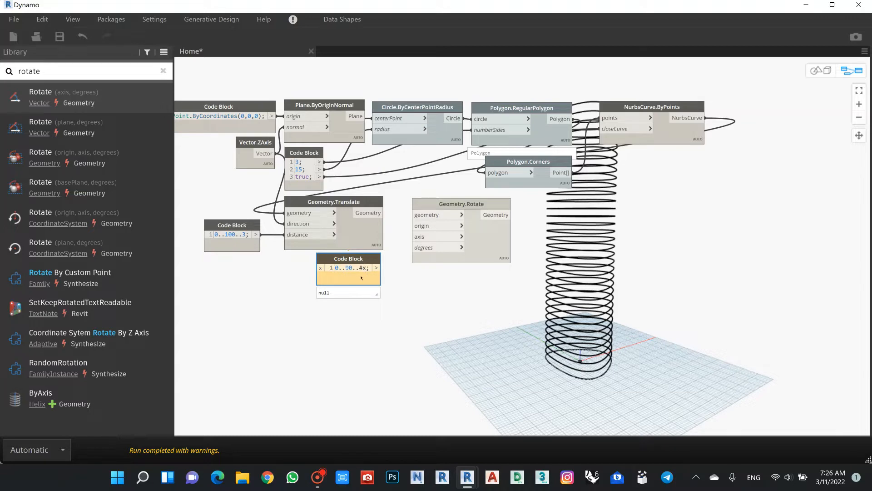
pyautogui.moveTo(368, 261); pyautogui.dragTo(370, 262)
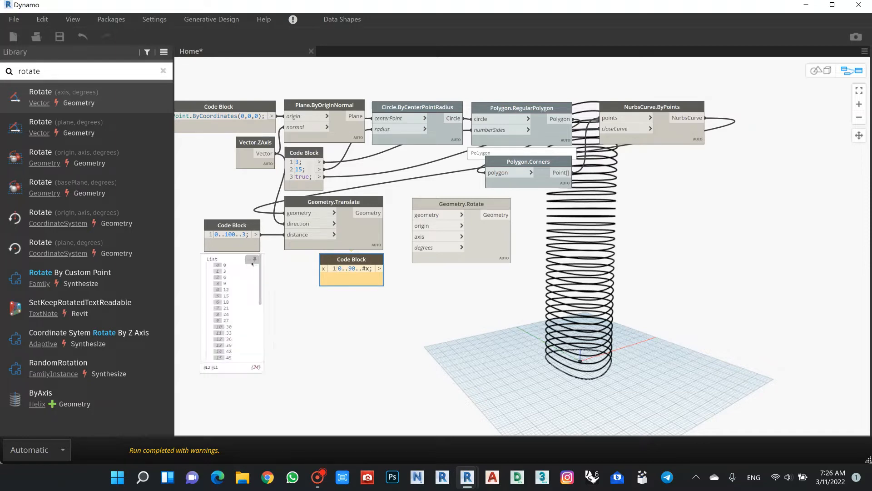
pyautogui.click(262, 273)
pyautogui.doubleClick(251, 270)
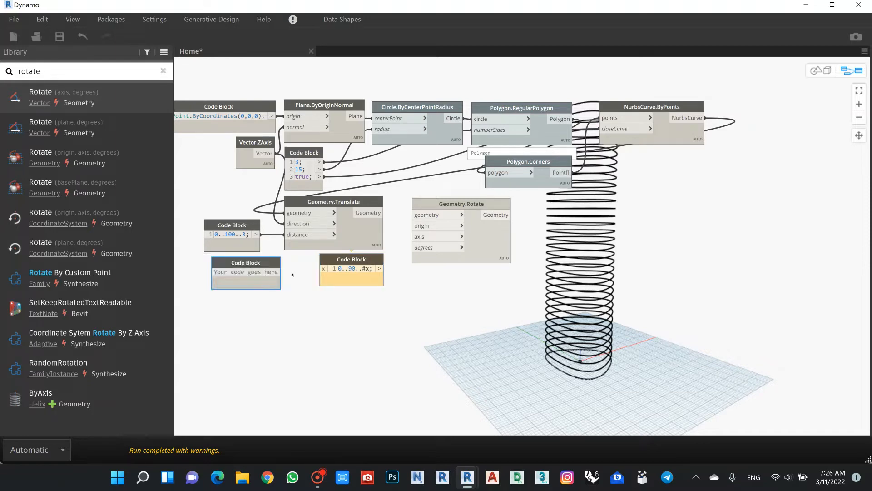
pyautogui.moveTo(275, 282); pyautogui.dragTo(292, 317)
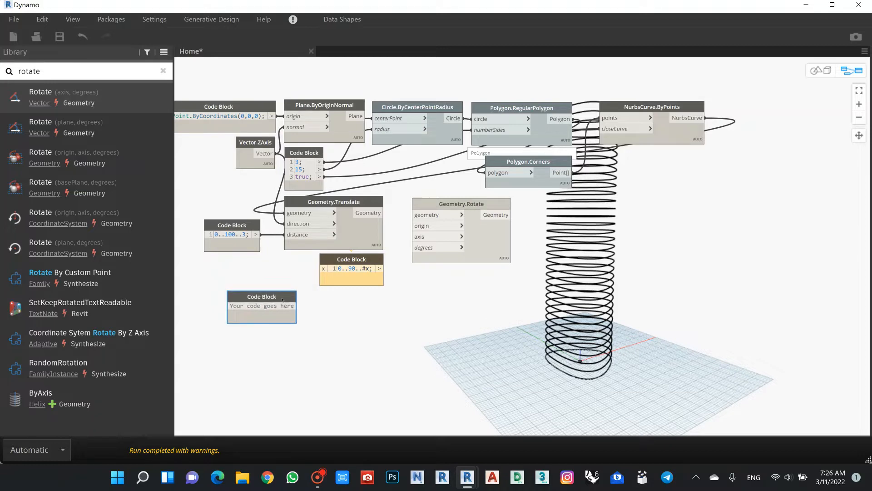
pyautogui.click(271, 286)
pyautogui.doubleClick(272, 286)
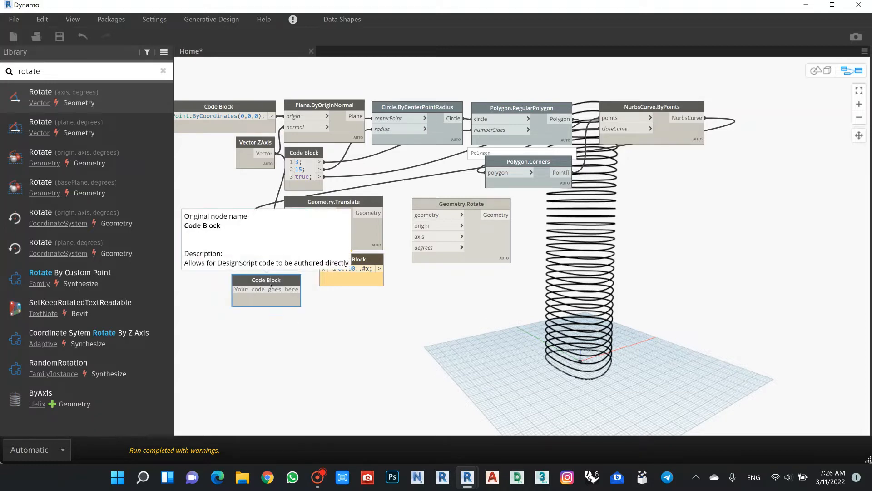
pyautogui.moveTo(272, 286); pyautogui.dragTo(282, 315)
pyautogui.click(263, 294)
# Step: Search for count, add a List.Count node and place it beneath the 0..100..3 code block
pyautogui.rightClick(263, 294)
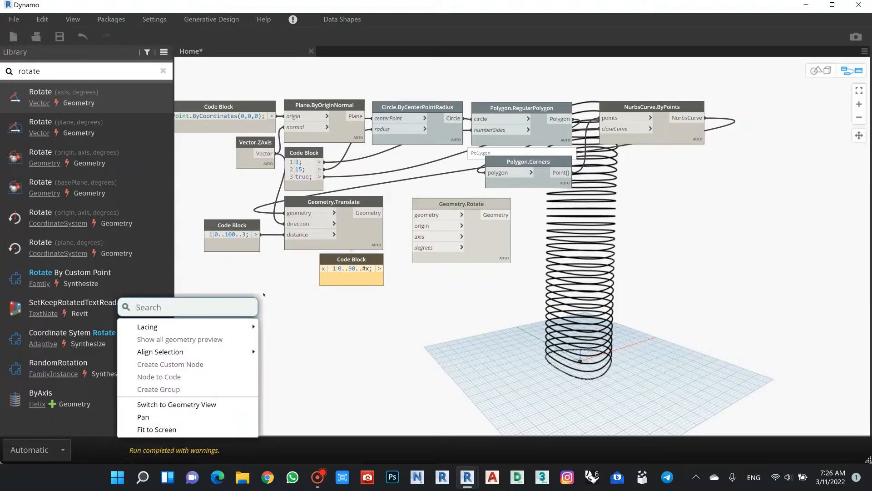
pyautogui.write('count')
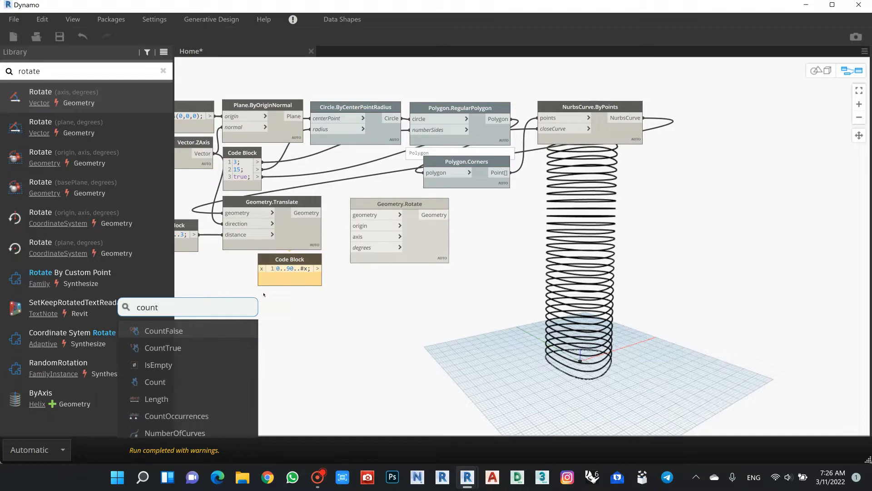
pyautogui.click(184, 377)
pyautogui.scroll(-2, 419, 334)
pyautogui.scroll(3, 419, 335)
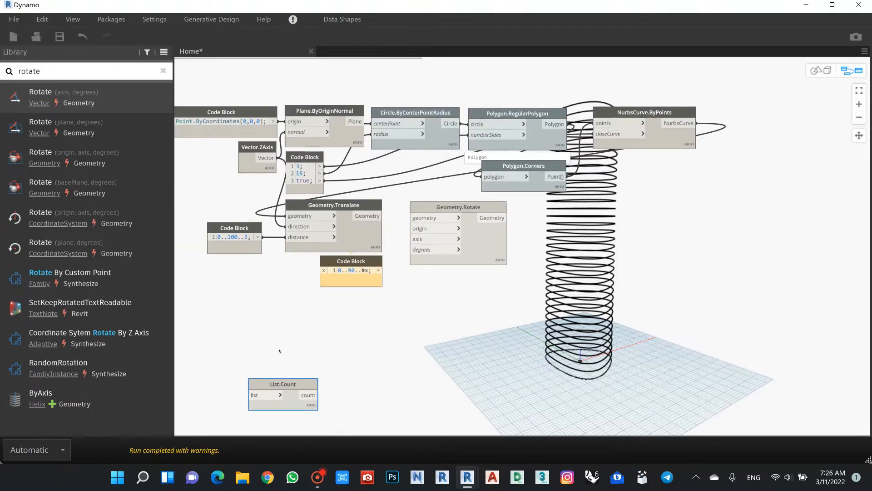
pyautogui.moveTo(300, 404); pyautogui.dragTo(275, 251)
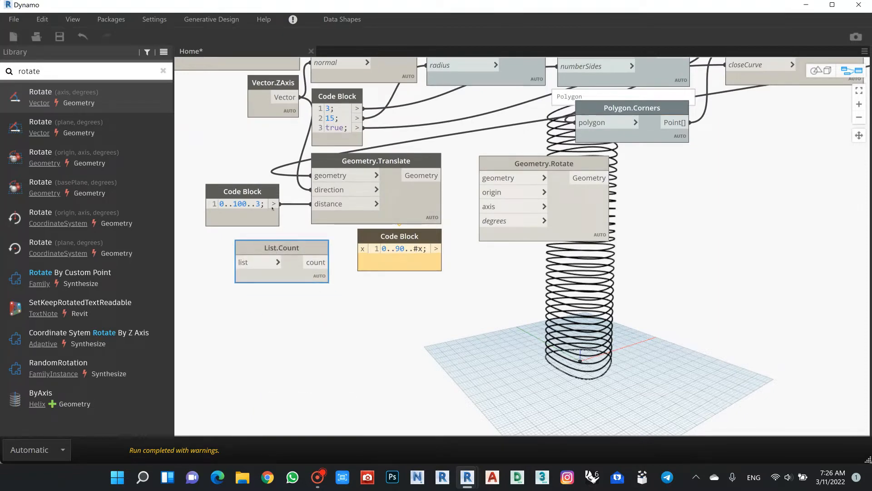
# Step: Connect the 0..100..3 code block to List.Count and feed its count into the x input of 0..90..#x
pyautogui.moveTo(273, 204); pyautogui.dragTo(233, 263)
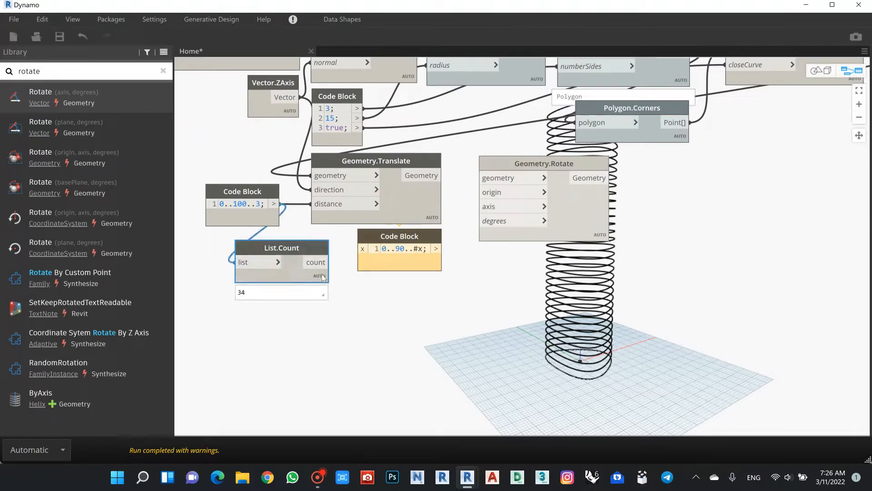
pyautogui.moveTo(327, 262); pyautogui.dragTo(338, 241)
pyautogui.moveTo(413, 260)
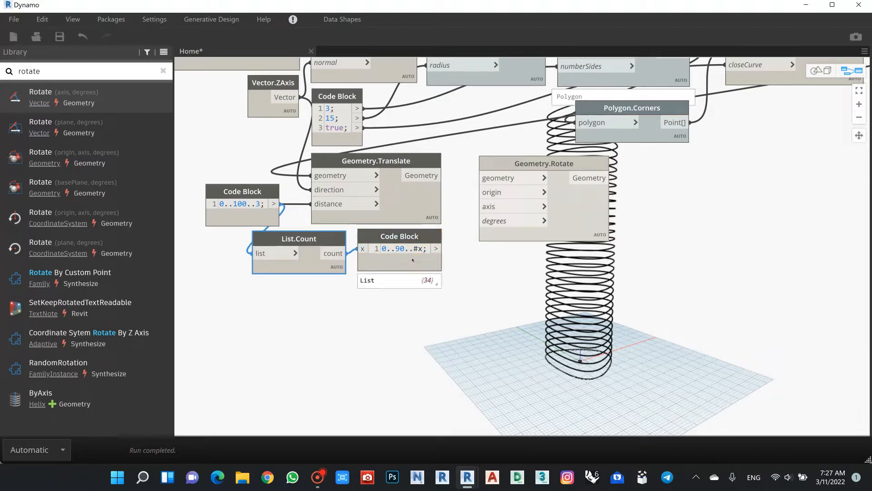
# Step: Examine the full list of rotation angles produced by the 0..90..#x code block
pyautogui.click(434, 283)
pyautogui.moveTo(478, 285); pyautogui.dragTo(452, 245, button='middle')
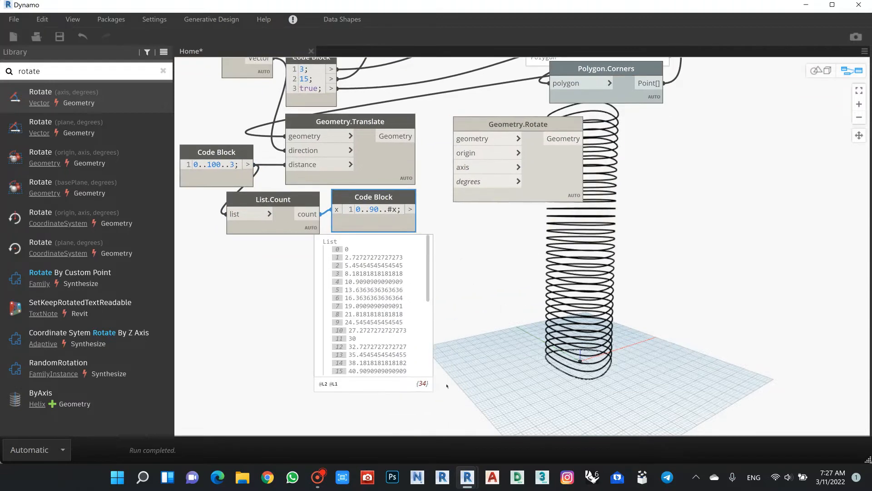
pyautogui.moveTo(429, 242); pyautogui.dragTo(425, 339)
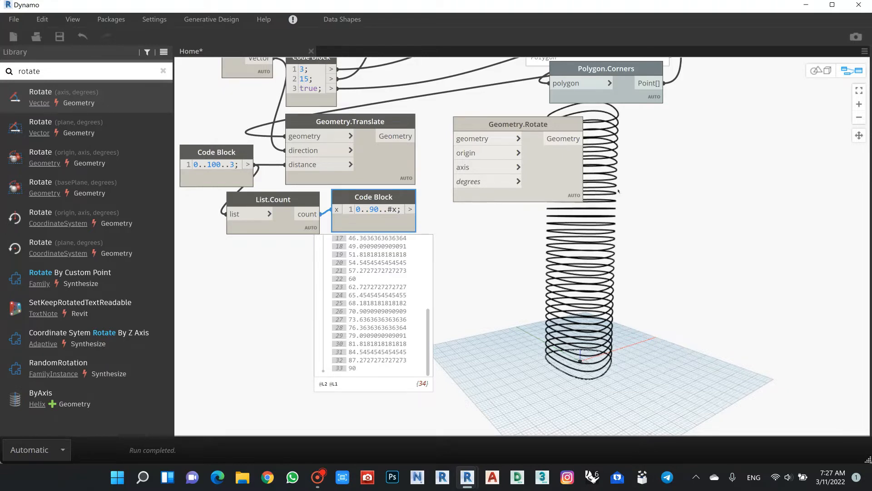
pyautogui.scroll(-2, 357, 287)
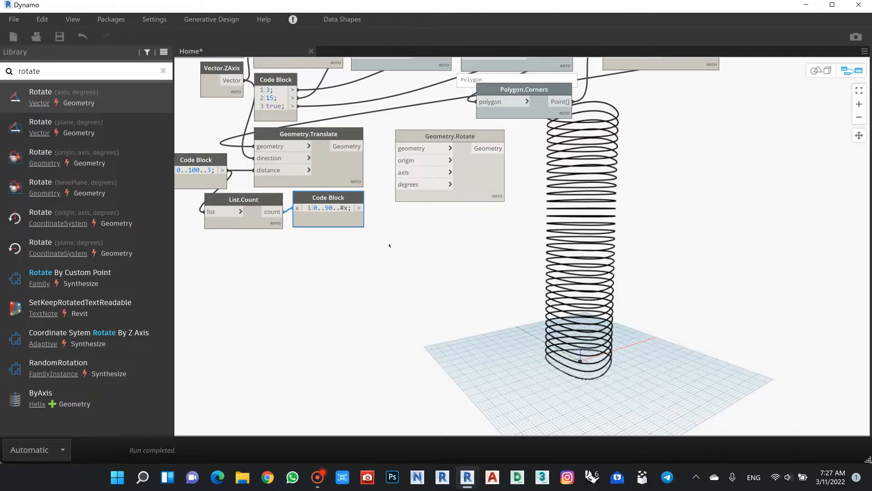
pyautogui.moveTo(403, 248); pyautogui.dragTo(412, 260, button='middle')
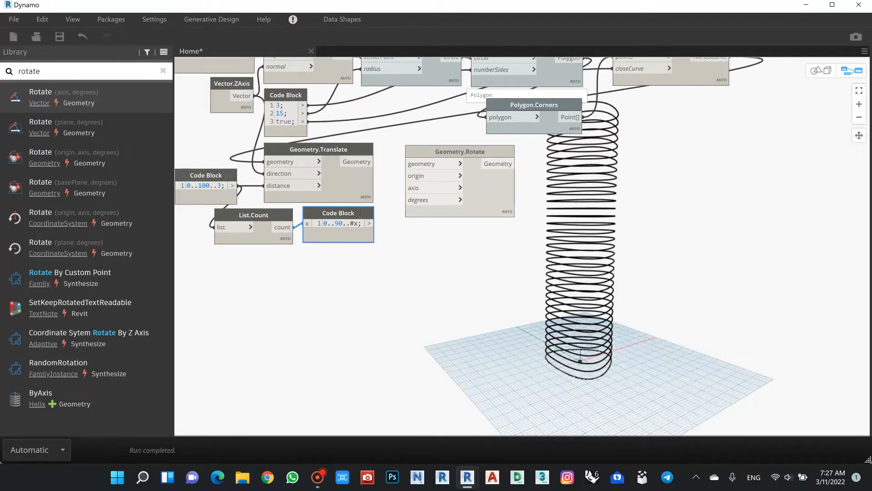
# Step: Feed Geometry.Rotate's geometry input from Geometry.Translate and its origin input from the Point.ByCoordinates(0,0,0) code block
pyautogui.moveTo(360, 215); pyautogui.dragTo(362, 217)
pyautogui.click(373, 162)
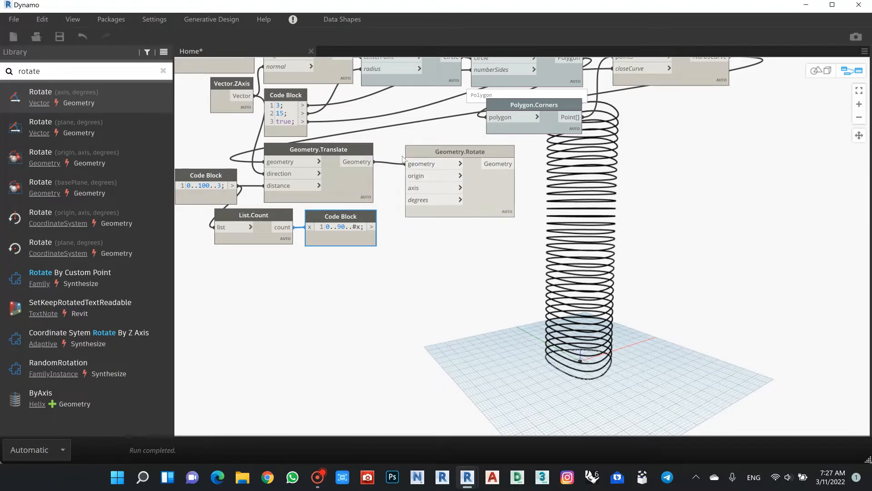
pyautogui.moveTo(388, 133); pyautogui.dragTo(410, 216, button='middle')
pyautogui.scroll(-2, 410, 216)
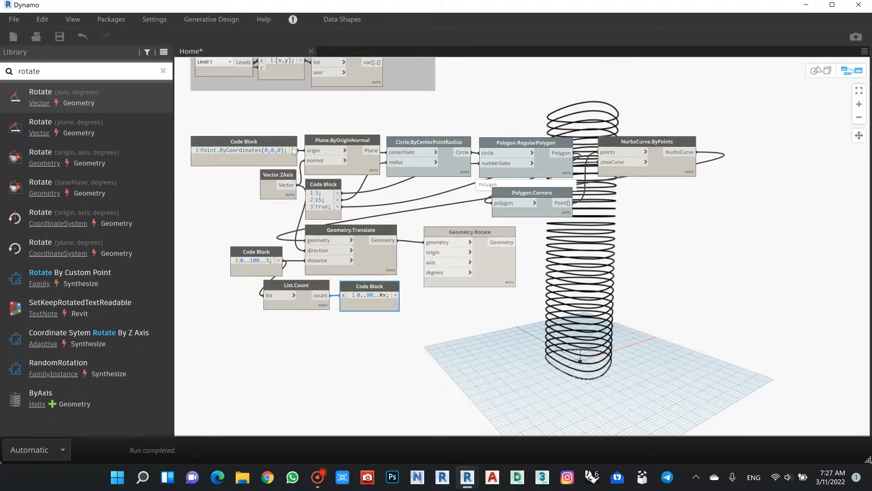
pyautogui.click(293, 150)
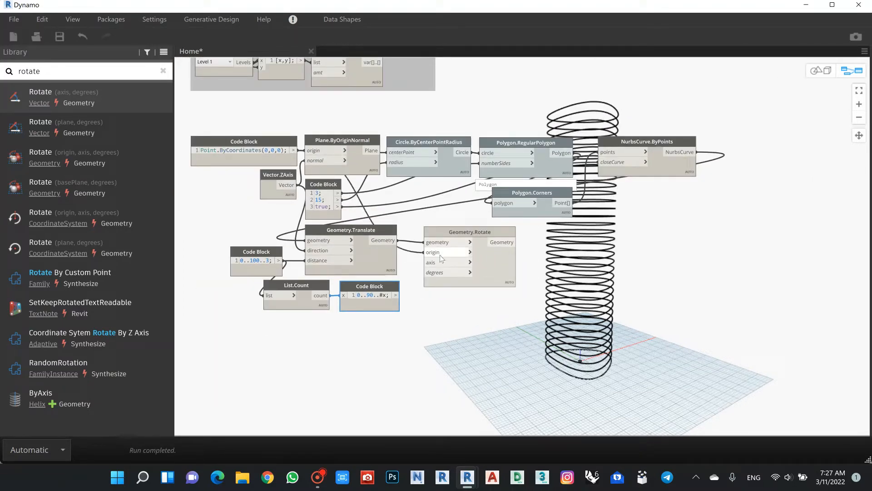
pyautogui.click(440, 255)
# Step: Connect Vector.ZAxis to the axis input of Geometry.Rotate and the 0..90..#x code block to its degrees input
pyautogui.click(287, 186)
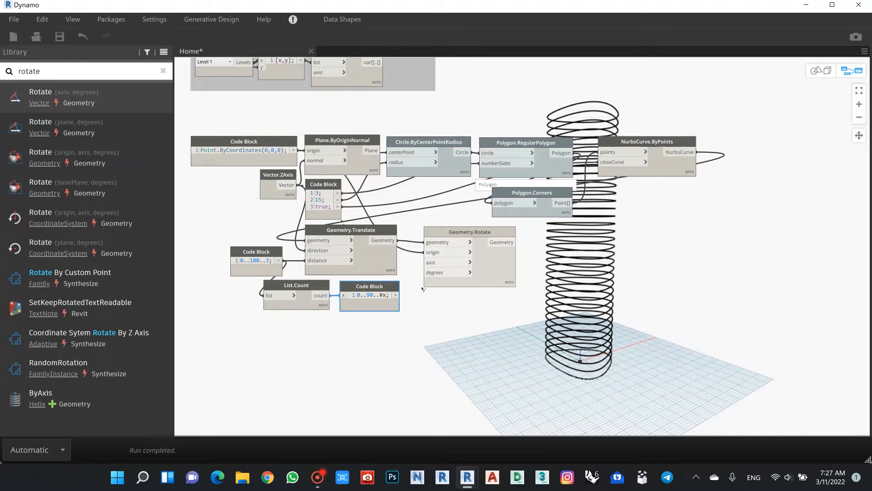
pyautogui.click(443, 263)
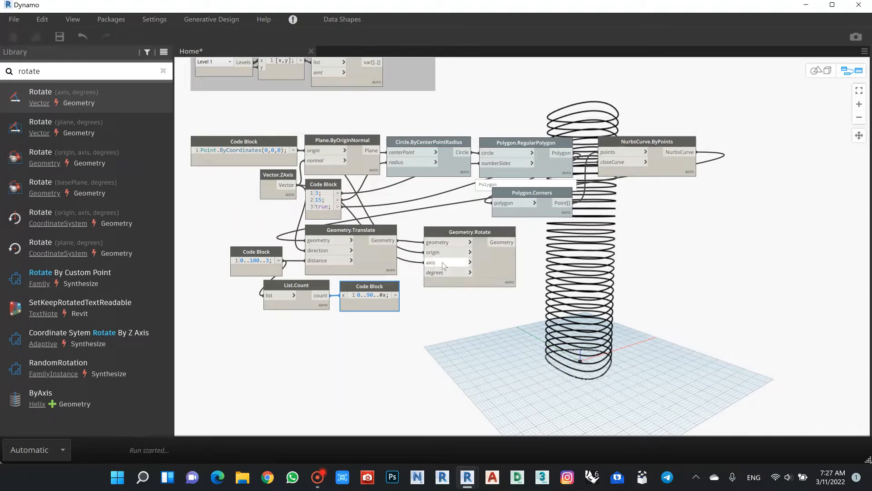
pyautogui.click(396, 295)
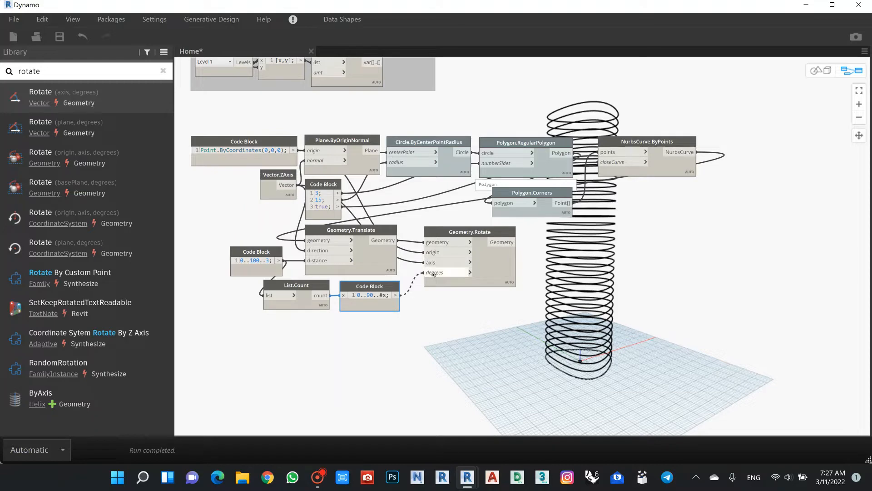
pyautogui.click(434, 273)
# Step: Turn off the geometry preview of the Geometry.Translate node
pyautogui.moveTo(345, 253); pyautogui.dragTo(298, 223, button='middle')
pyautogui.click(304, 201)
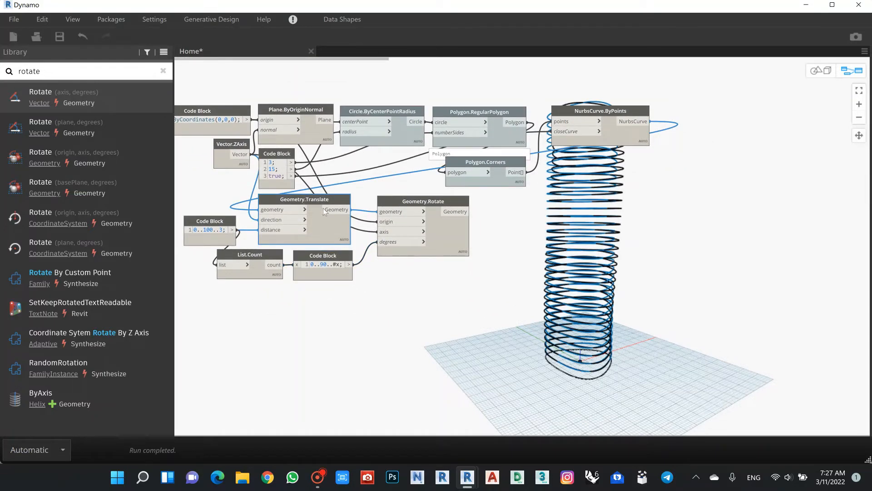
pyautogui.rightClick(301, 202)
pyautogui.click(237, 286)
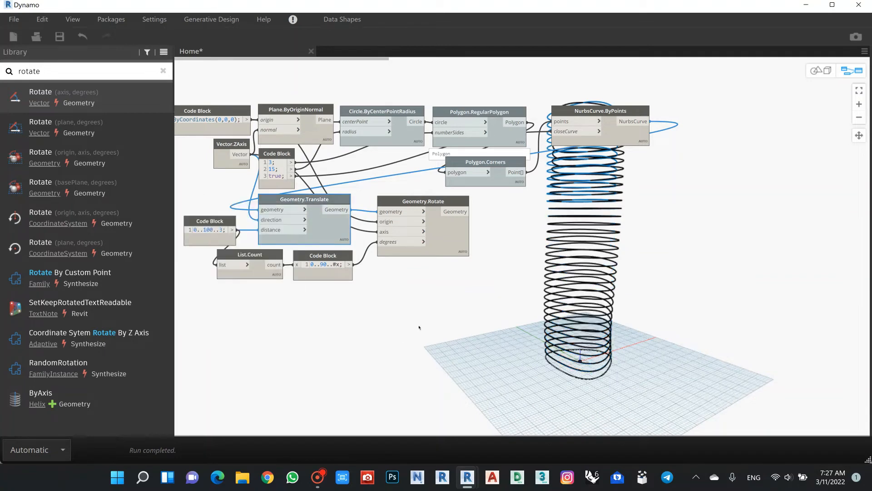
# Step: Set the end angle in the rotation range code block to 180
pyautogui.scroll(-2, 451, 325)
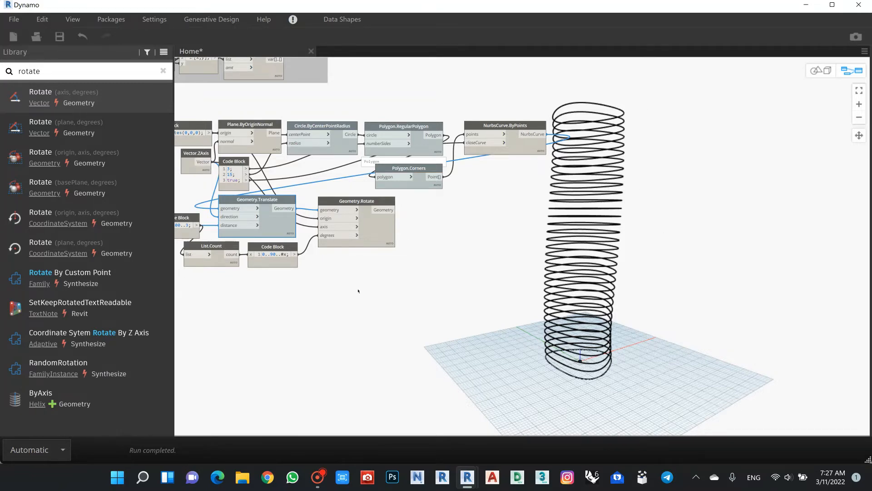
pyautogui.moveTo(358, 290); pyautogui.dragTo(377, 254, button='middle')
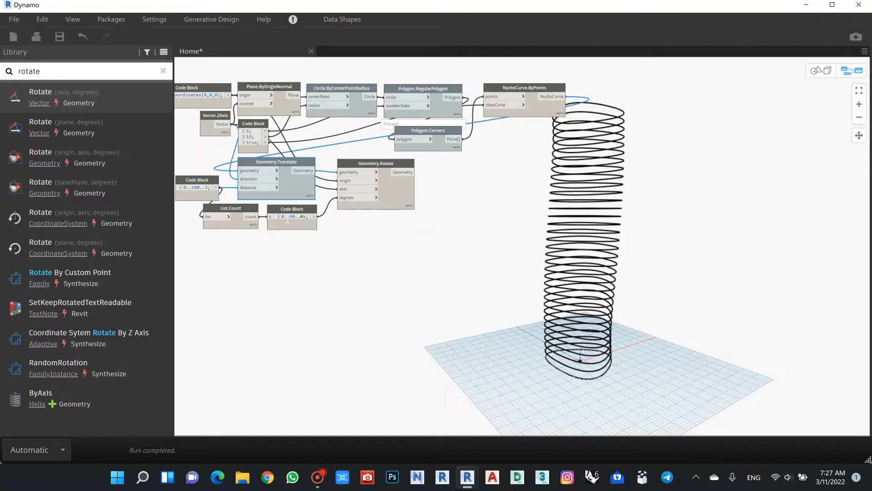
pyautogui.moveTo(289, 219); pyautogui.dragTo(294, 219)
pyautogui.write('180')
pyautogui.click(307, 282)
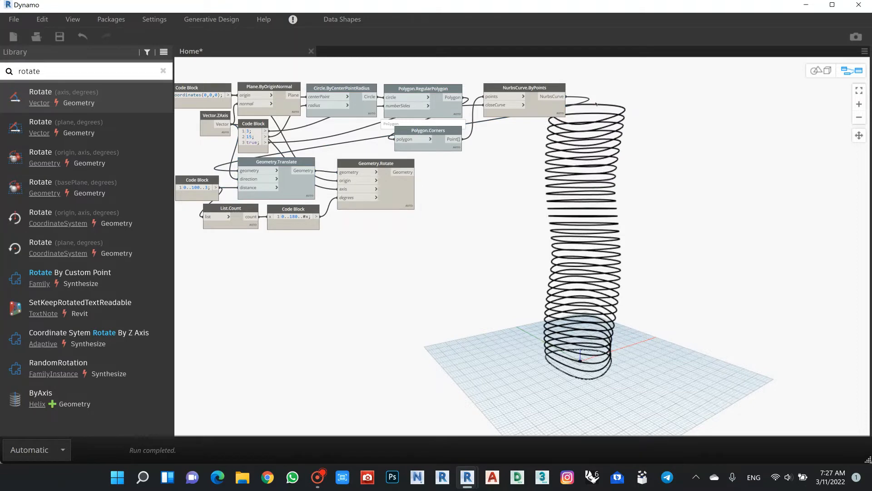
# Step: Set the end angle in the rotation range code block back to 90
pyautogui.moveTo(294, 217); pyautogui.dragTo(291, 217)
pyautogui.write('90')
pyautogui.click(311, 268)
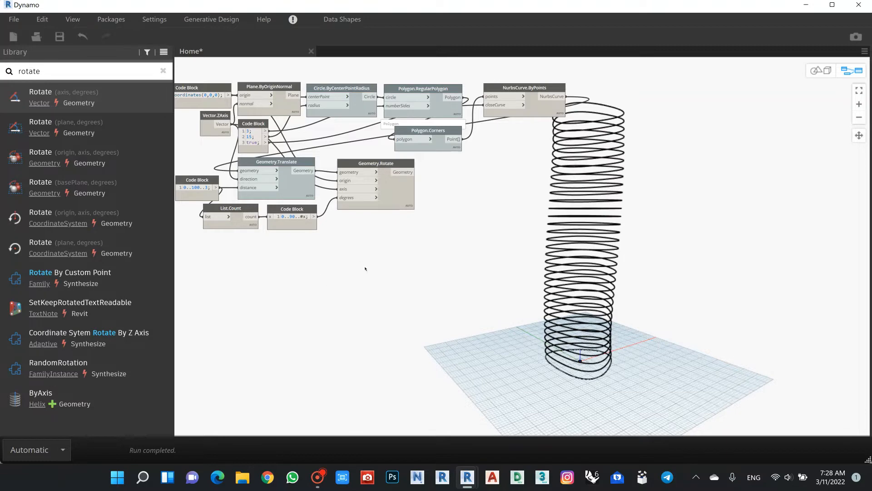
# Step: Group all the profile, translate and rotate nodes below the Levels group and title the new group Plans curves
pyautogui.moveTo(365, 268); pyautogui.dragTo(390, 281, button='middle')
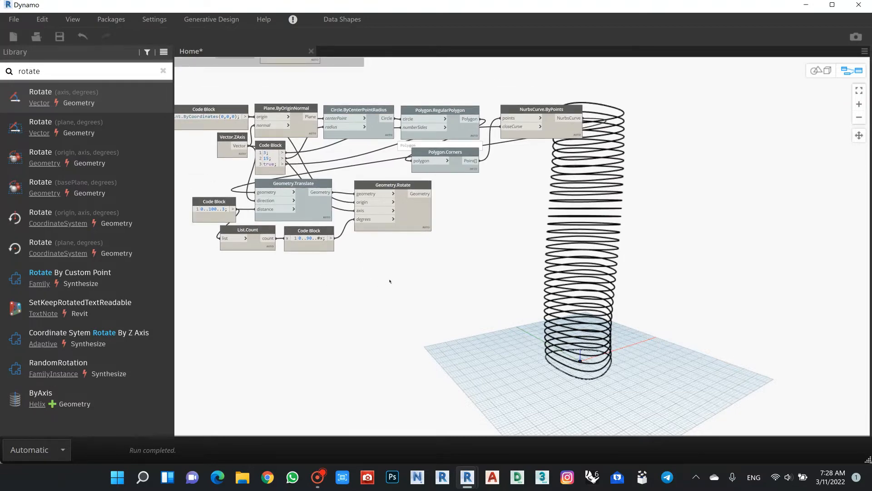
pyautogui.scroll(-3, 432, 282)
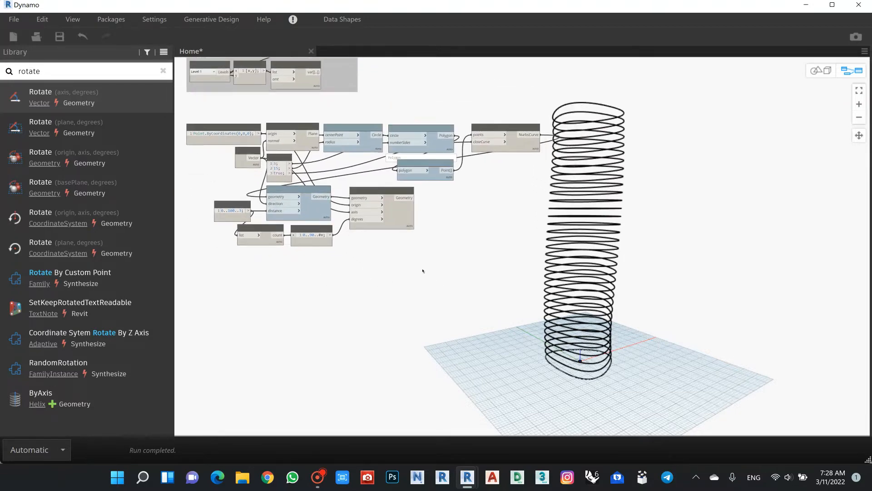
pyautogui.scroll(-2, 427, 270)
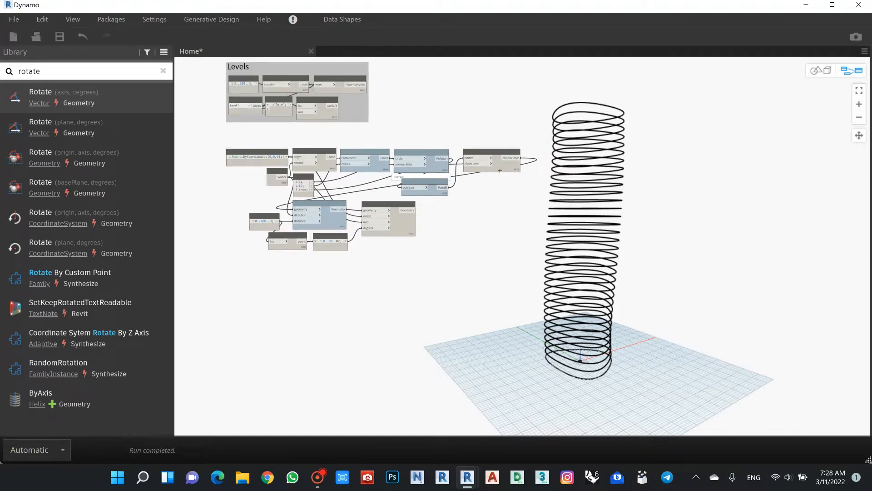
pyautogui.moveTo(547, 137); pyautogui.dragTo(203, 280)
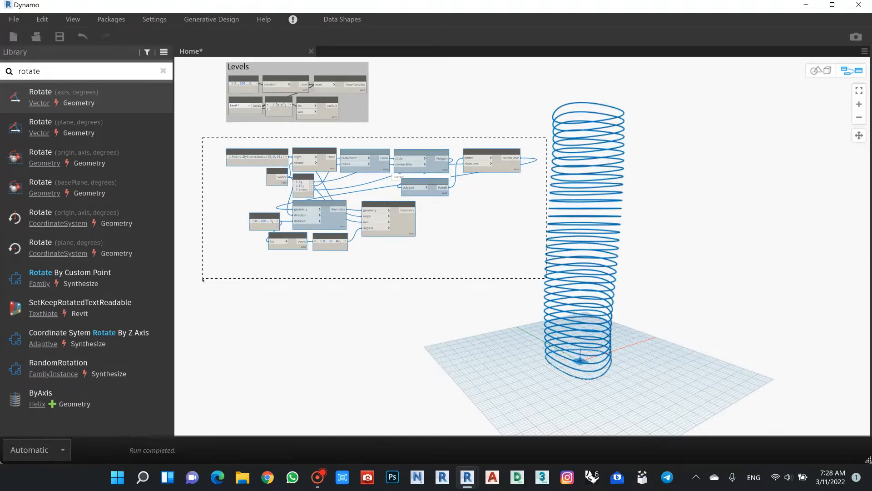
pyautogui.rightClick(241, 155)
pyautogui.rightClick(251, 198)
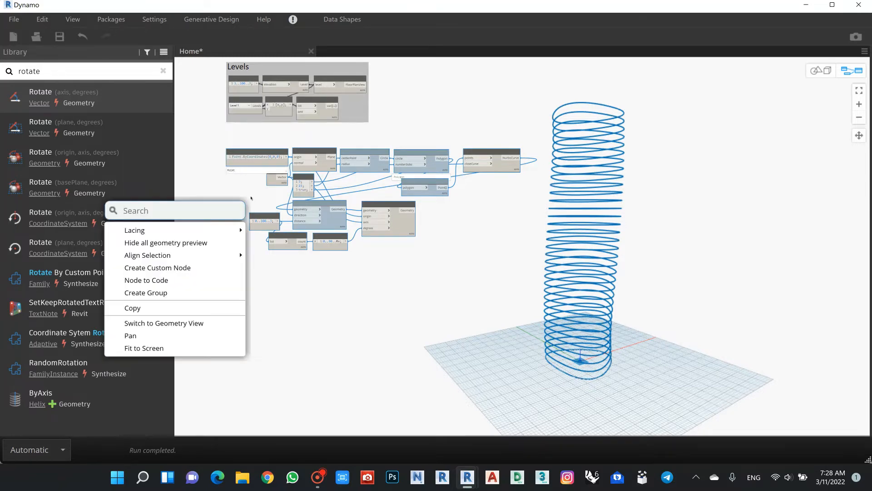
pyautogui.click(184, 292)
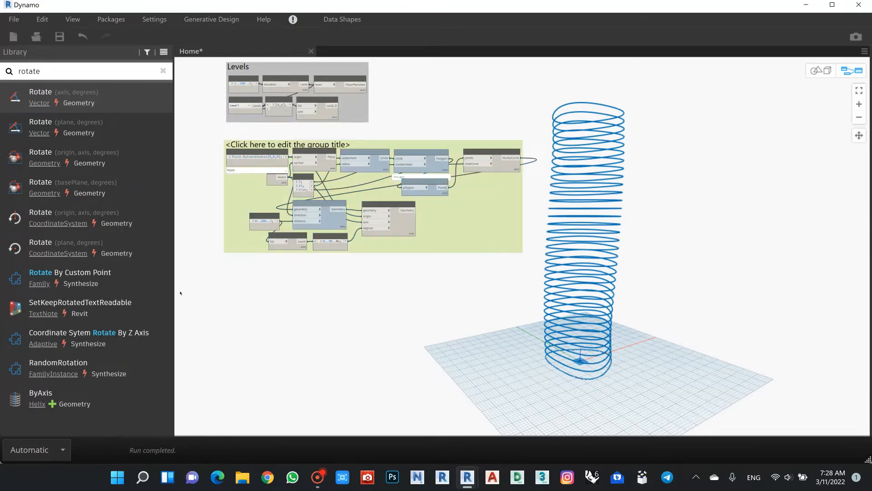
pyautogui.doubleClick(281, 140)
pyautogui.write('Plans curves')
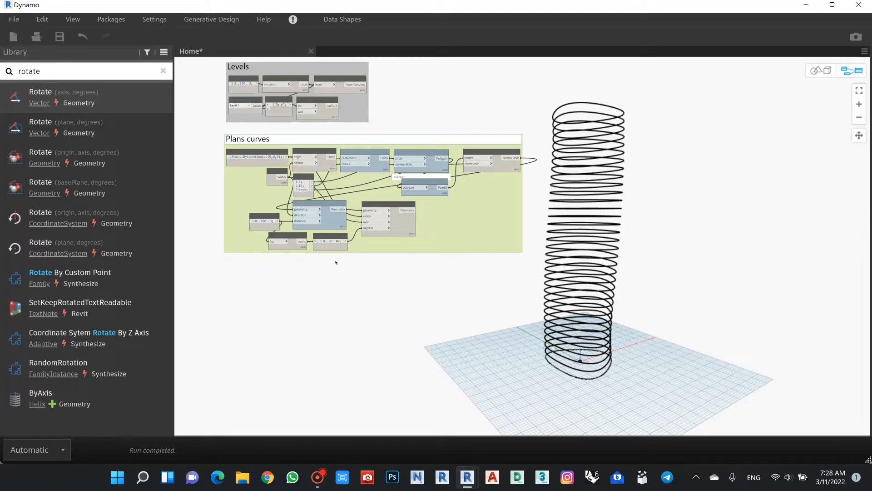
pyautogui.click(372, 332)
# Step: Change the background colour of the Plans curves group to light orange
pyautogui.click(490, 232)
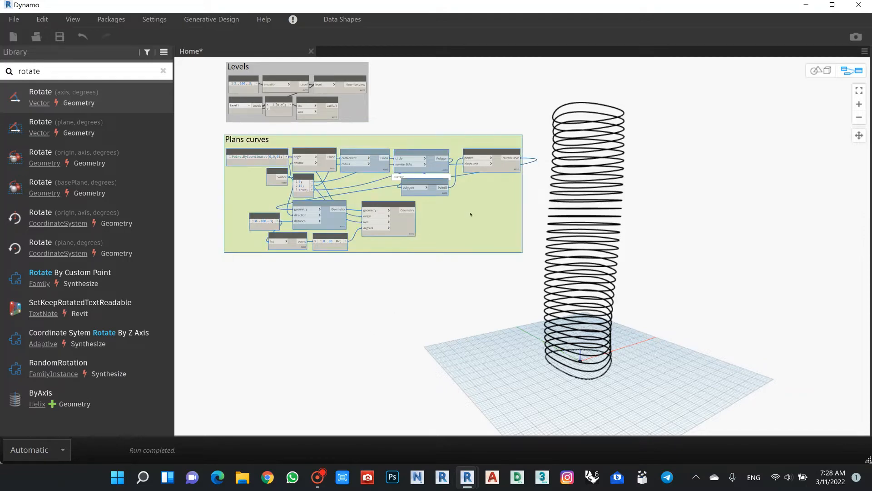
pyautogui.rightClick(471, 213)
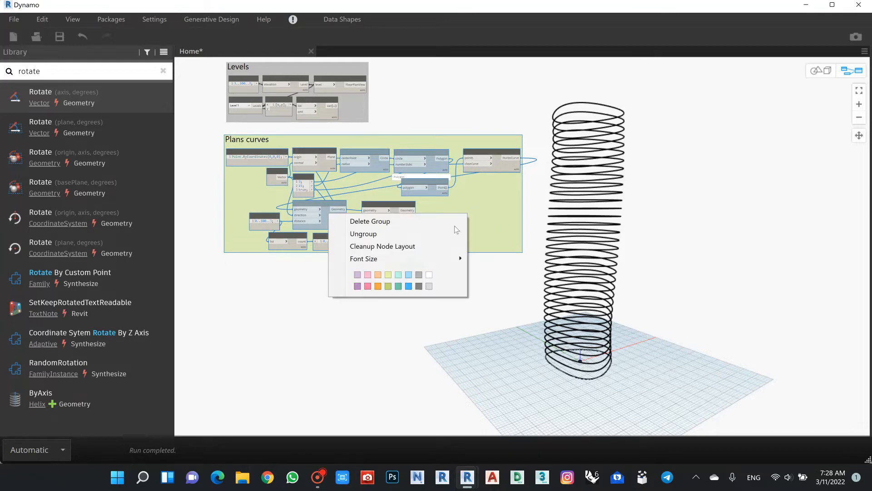
pyautogui.click(378, 275)
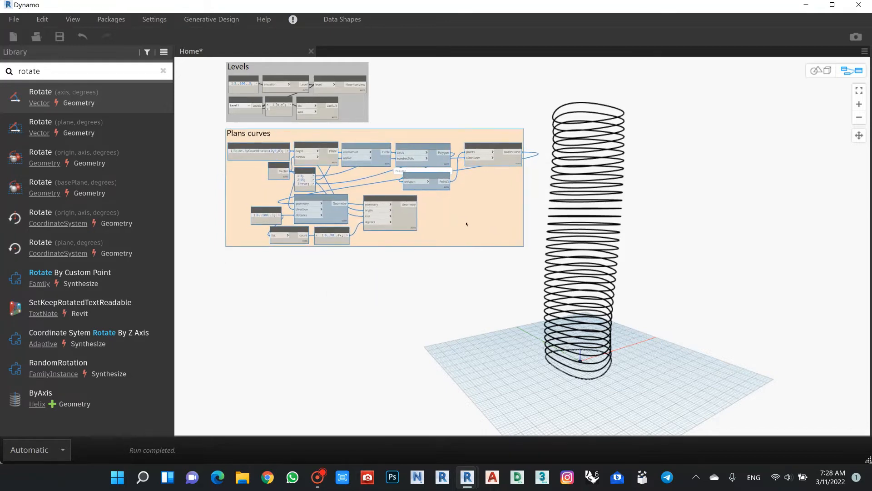
# Step: Move Geometry.Rotate to the far end of the Plans curves group and shift the Levels group's list/amount node outward, widening both groups
pyautogui.moveTo(408, 199); pyautogui.dragTo(583, 179)
pyautogui.moveTo(682, 189); pyautogui.dragTo(613, 207, button='middle')
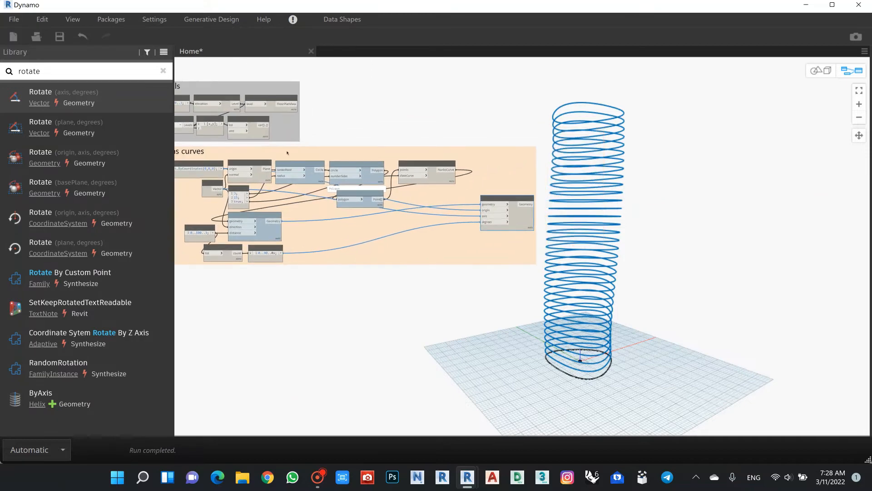
pyautogui.moveTo(258, 137); pyautogui.dragTo(362, 124)
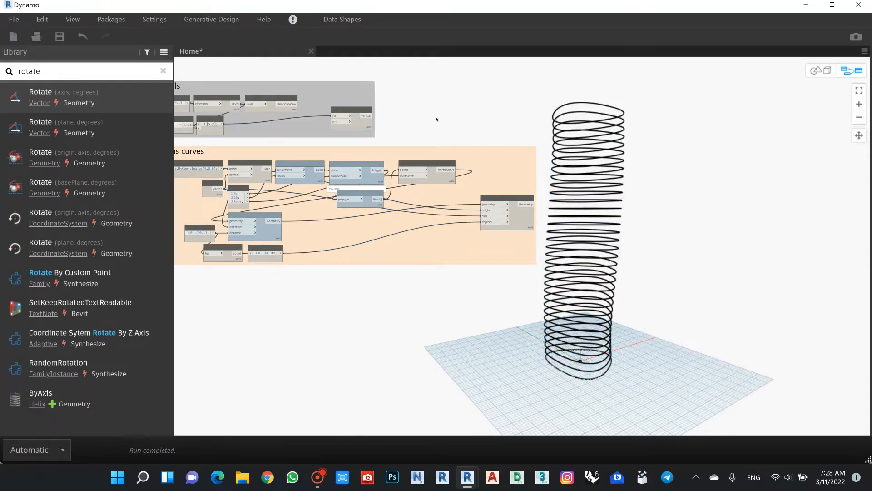
# Step: Switch to Revit and examine the tower's levels and stacked plan curves in the 3D view
pyautogui.scroll(-5, 458, 113)
pyautogui.scroll(5, 458, 113)
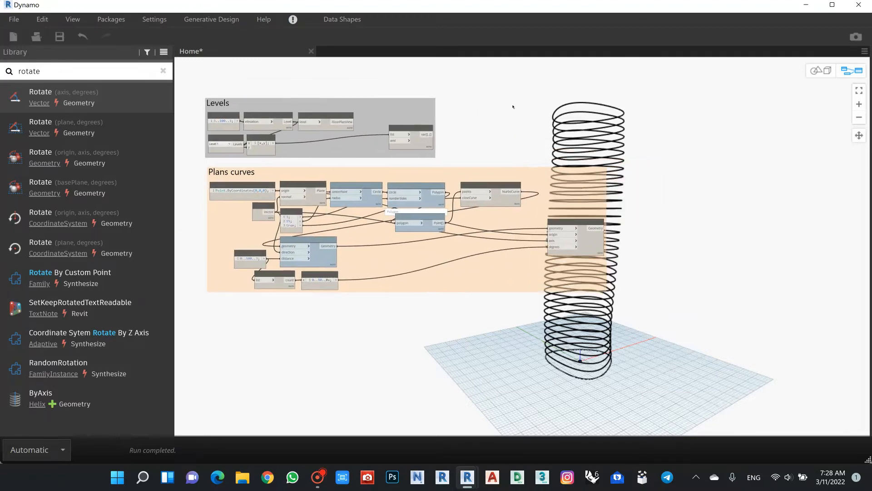
pyautogui.moveTo(521, 107); pyautogui.dragTo(519, 107, button='middle')
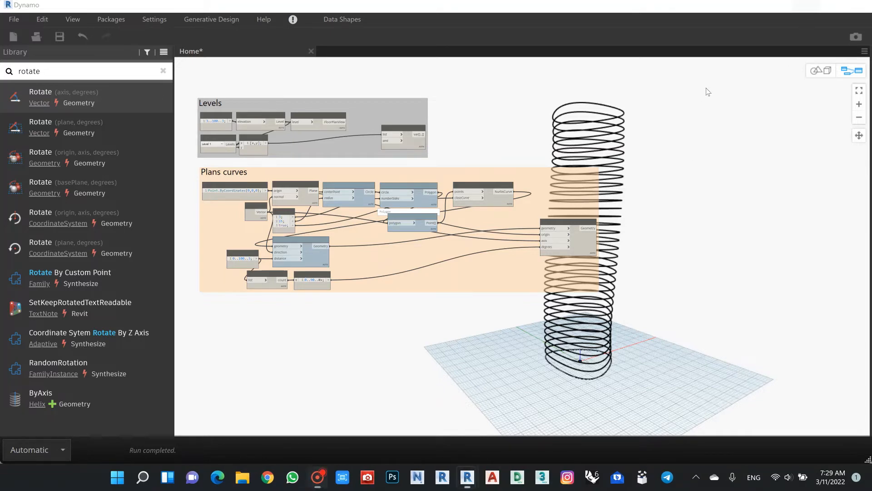
pyautogui.click(807, 6)
pyautogui.scroll(3, 540, 270)
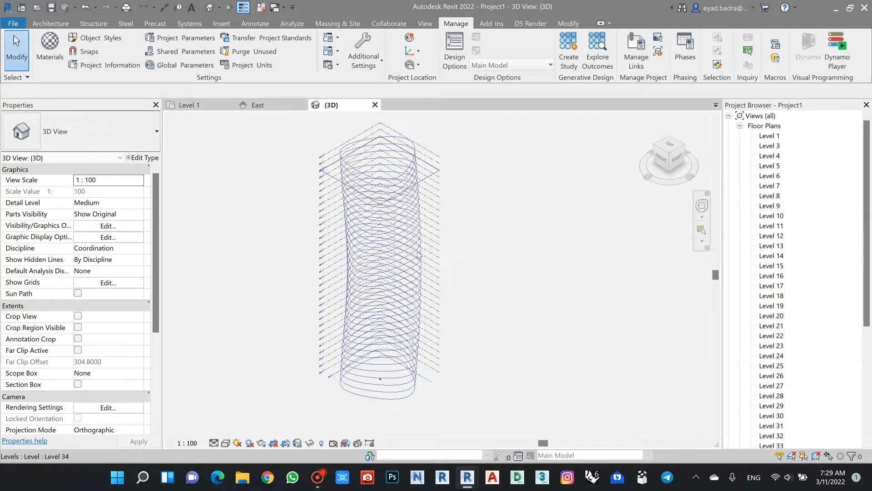
pyautogui.moveTo(542, 230); pyautogui.dragTo(535, 227, button='middle')
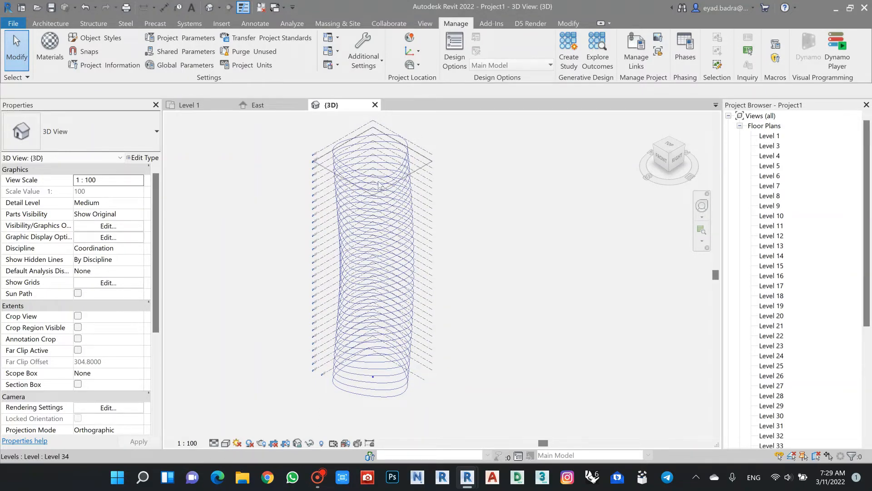
pyautogui.moveTo(482, 198); pyautogui.dragTo(479, 196, button='middle')
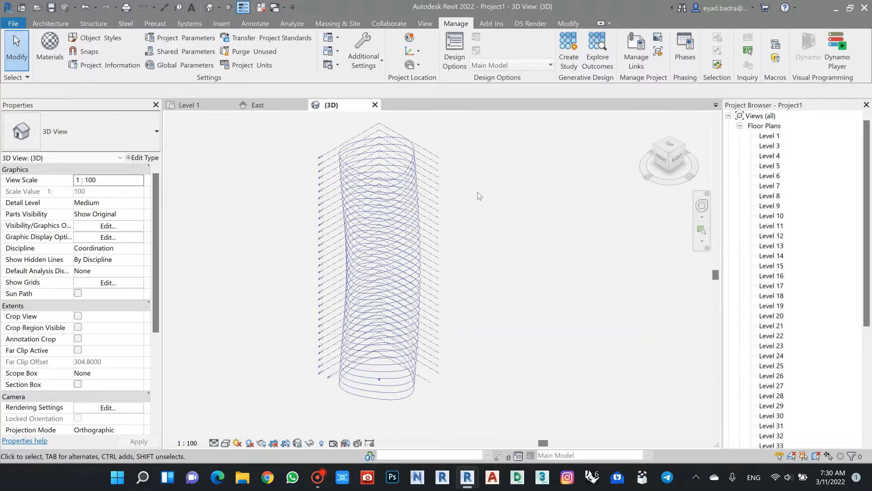
# Step: Switch back to Dynamo and search the node library for "floor"
pyautogui.moveTo(468, 477)
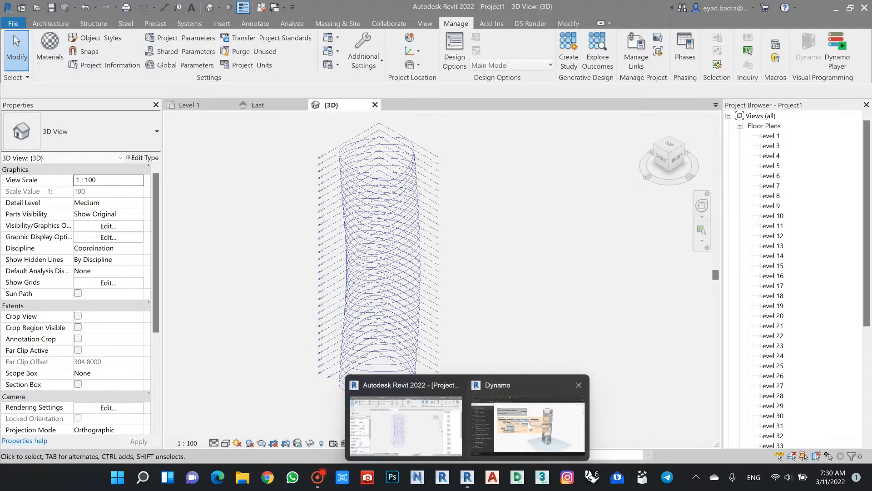
pyautogui.click(528, 422)
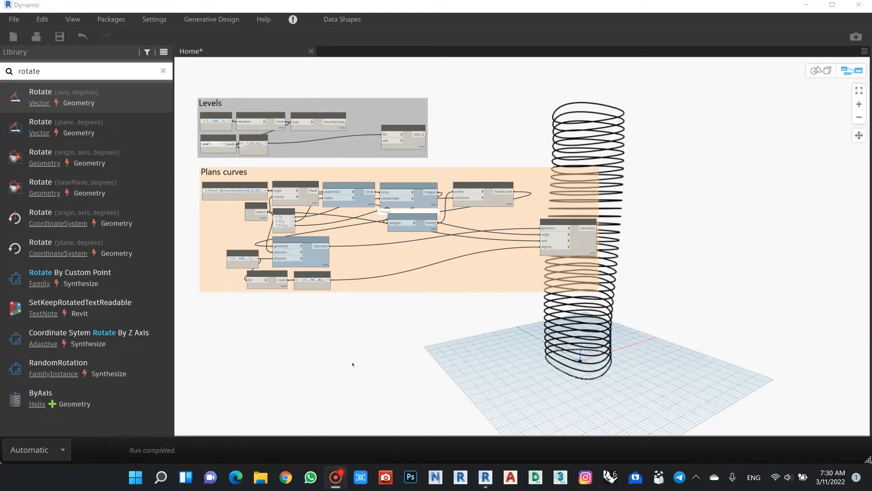
pyautogui.moveTo(342, 339); pyautogui.dragTo(350, 330, button='middle')
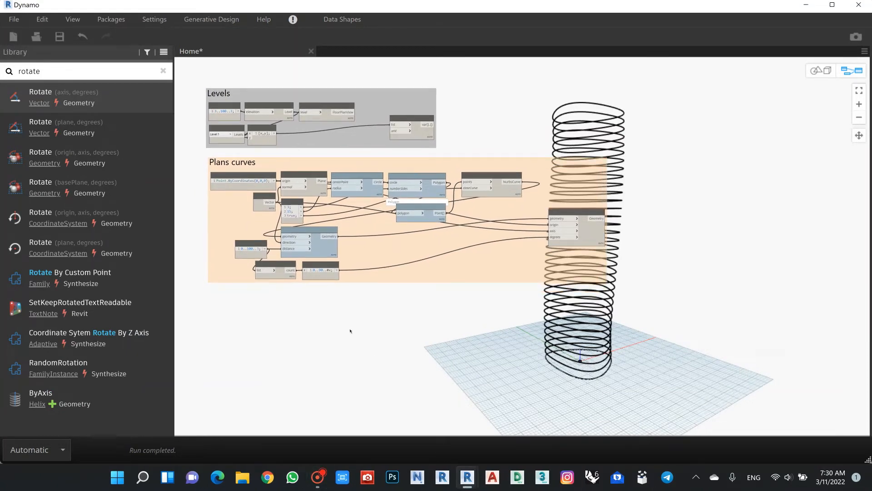
pyautogui.moveTo(42, 71); pyautogui.dragTo(11, 73)
pyautogui.press('BackSpace')
pyautogui.write('floor')
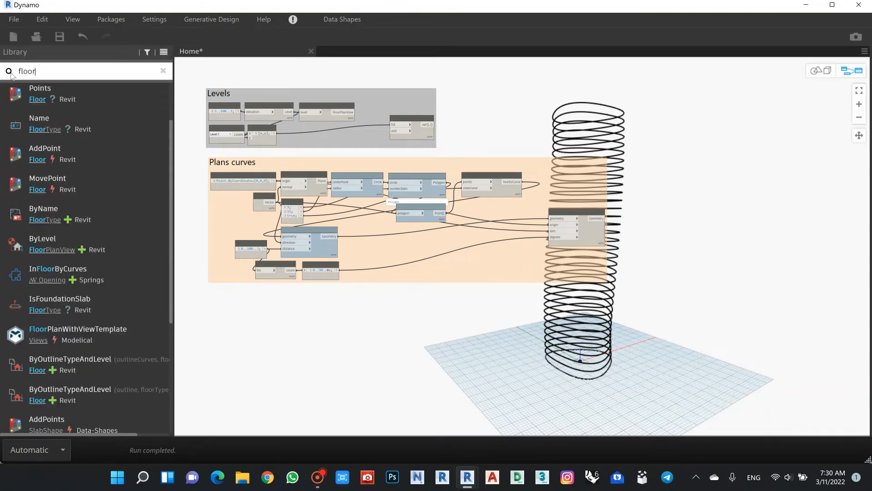
# Step: Add the Floor.ByOutlineTypeAndLevel node that takes outlineCurves and place it below the Plans curves group
pyautogui.scroll(3, 99, 227)
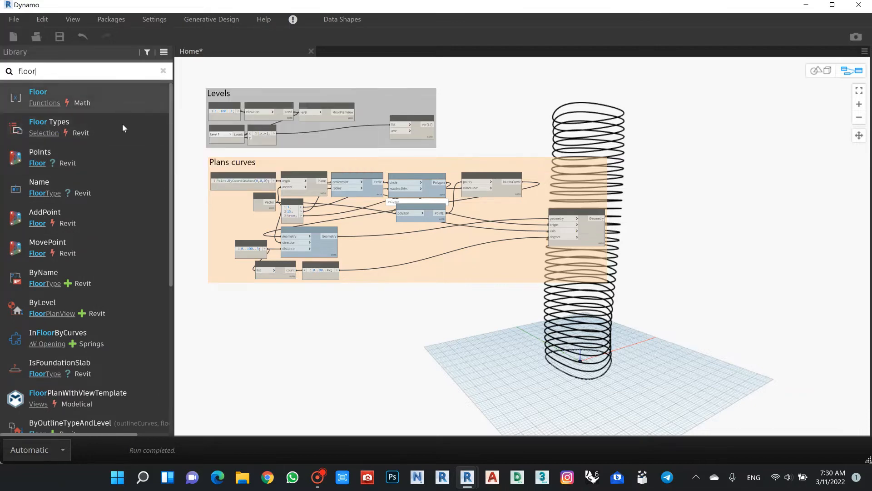
pyautogui.scroll(-2, 122, 128)
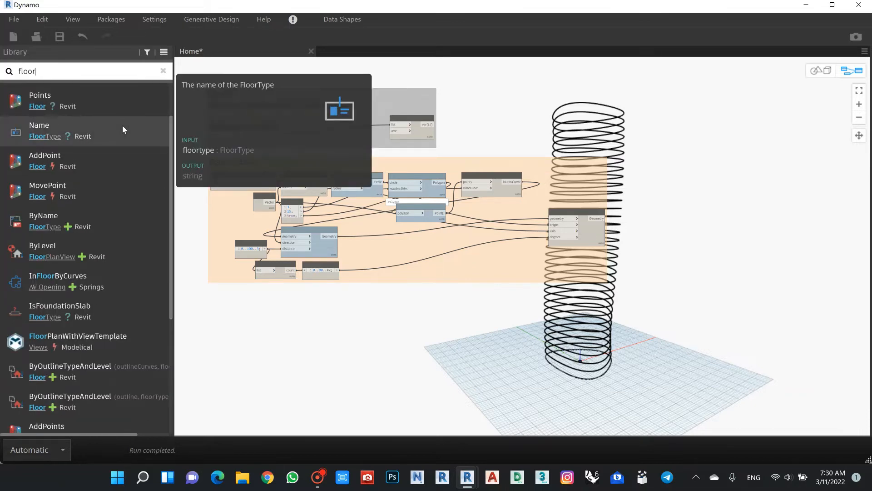
pyautogui.scroll(-2, 123, 130)
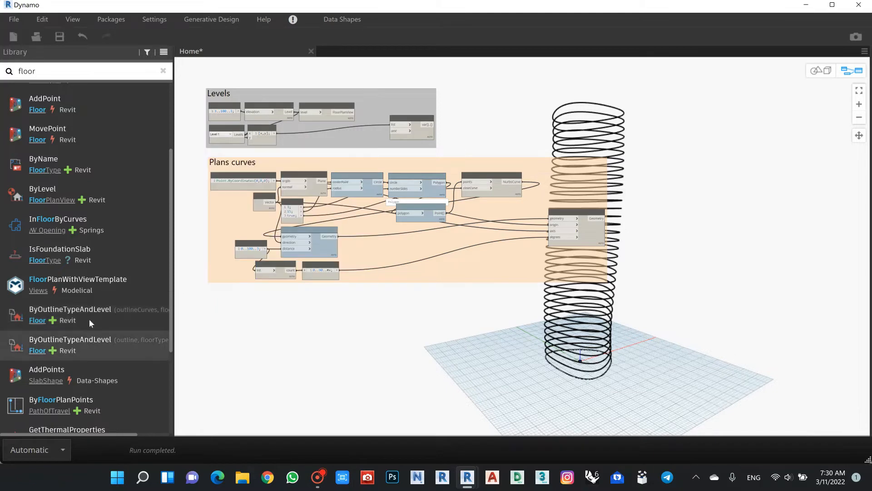
pyautogui.moveTo(140, 322)
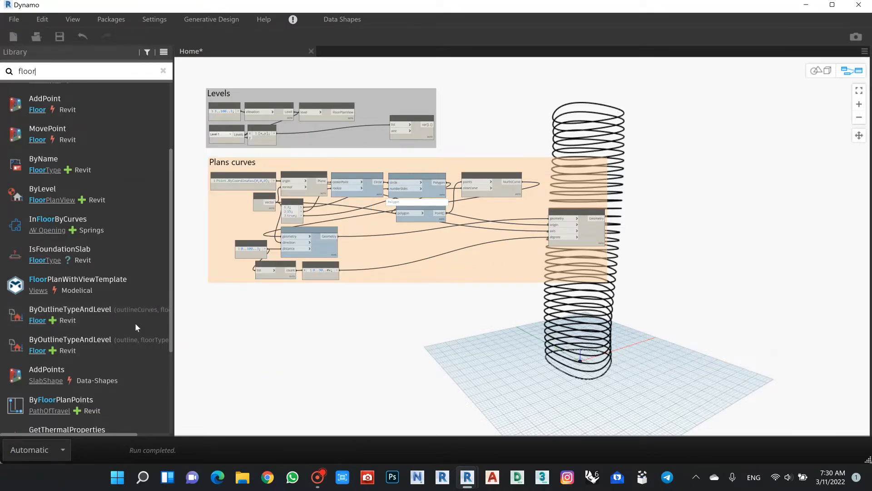
pyautogui.click(115, 317)
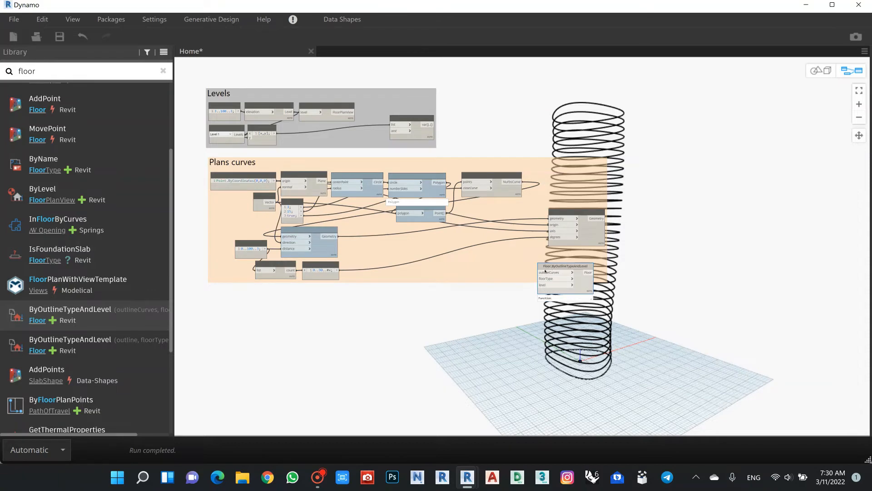
pyautogui.moveTo(541, 279); pyautogui.dragTo(402, 338)
pyautogui.scroll(2, 402, 338)
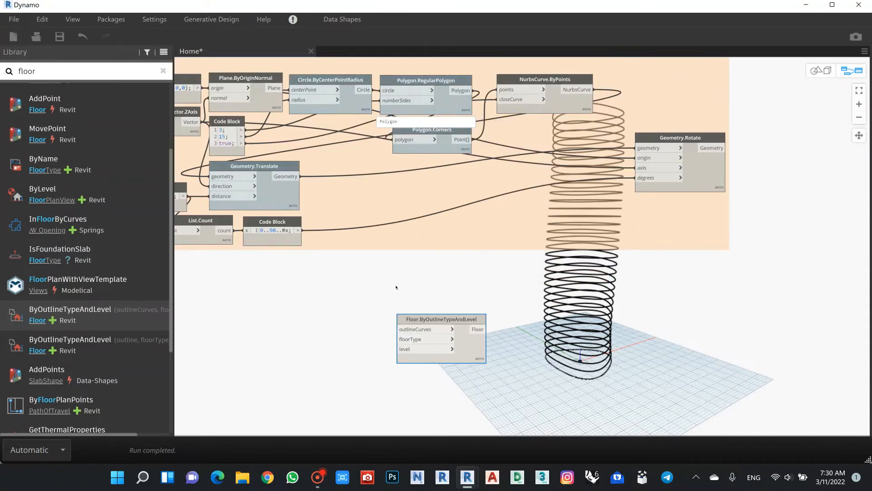
# Step: Add a Floor Types node beside the Floor.ByOutlineTypeAndLevel node and set its type to Generic 150mm
pyautogui.scroll(3, 454, 309)
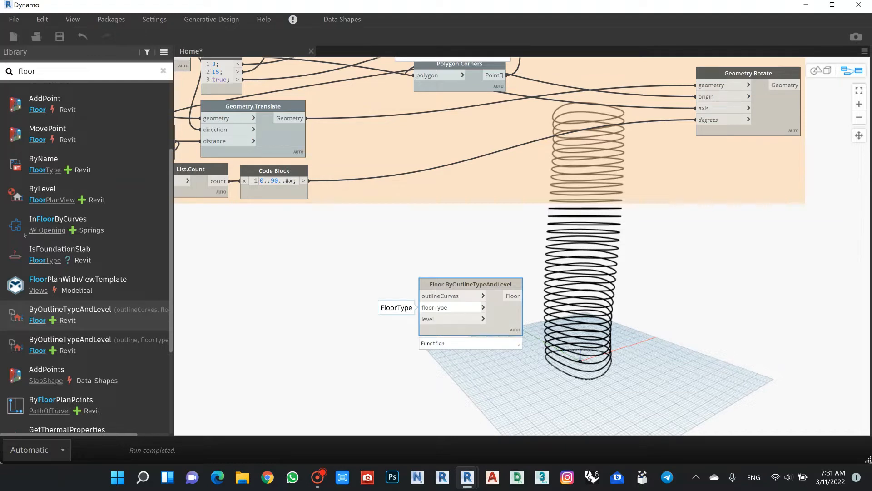
pyautogui.scroll(3, 41, 168)
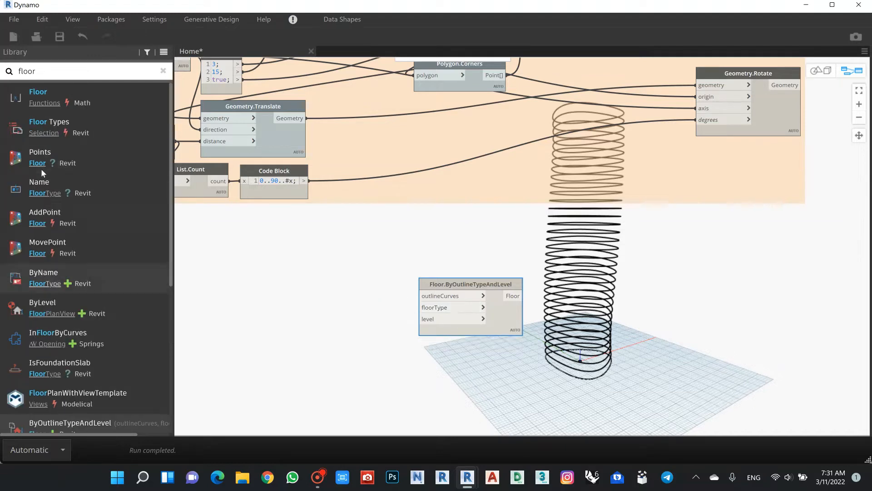
pyautogui.click(120, 126)
pyautogui.moveTo(502, 231); pyautogui.dragTo(563, 208, button='middle')
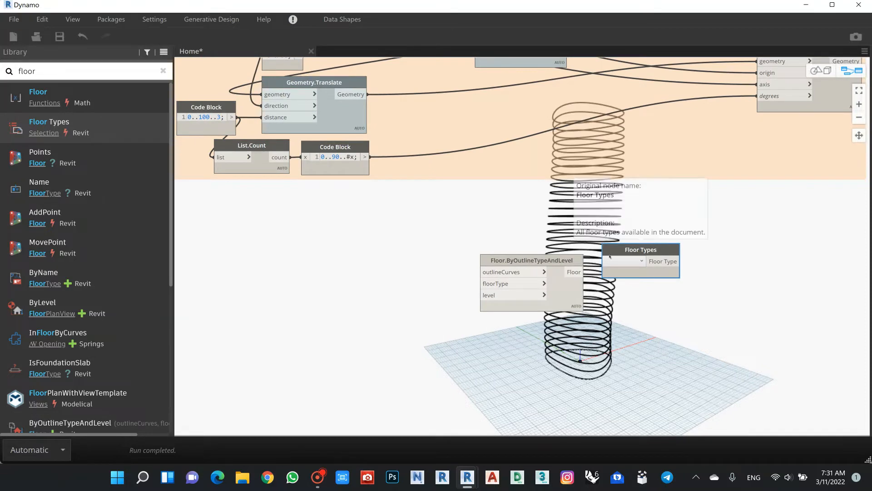
pyautogui.moveTo(610, 256); pyautogui.dragTo(341, 274)
pyautogui.click(366, 279)
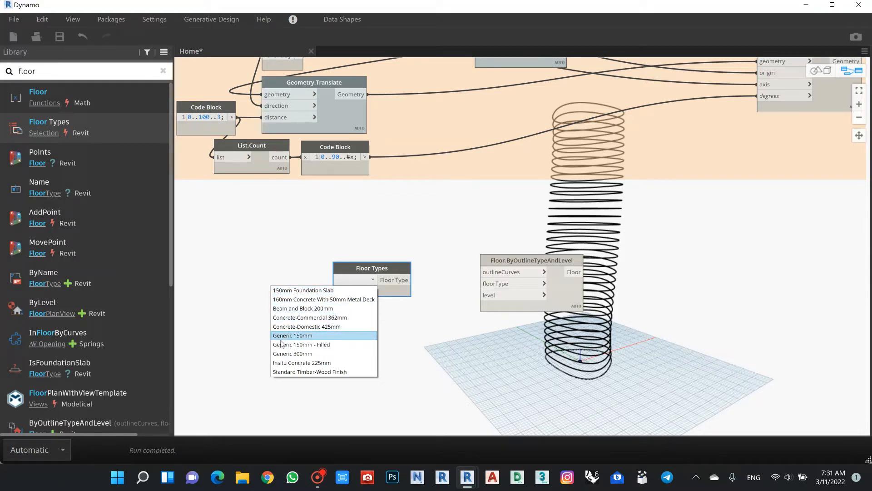
pyautogui.click(309, 337)
# Step: Connect the Floor Types output to the floorType input of Floor.ByOutlineTypeAndLevel
pyautogui.moveTo(373, 273); pyautogui.dragTo(394, 272)
pyautogui.click(433, 282)
pyautogui.click(505, 285)
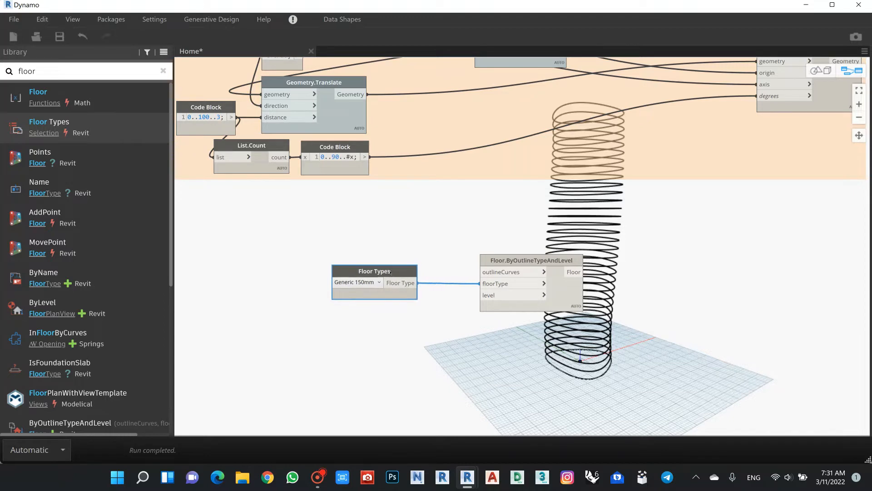
# Step: Connect the output of the last list node in the Levels group to the floor node's level input
pyautogui.scroll(-4, 375, 259)
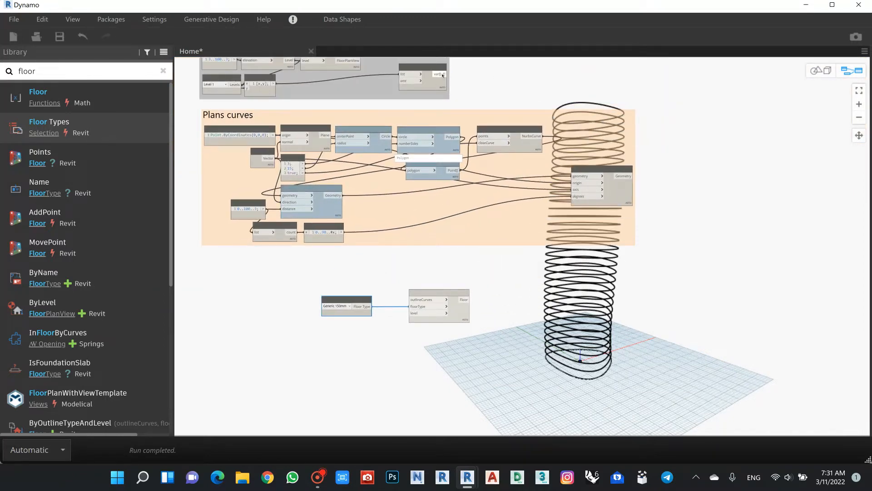
pyautogui.moveTo(443, 96)
pyautogui.click(445, 74)
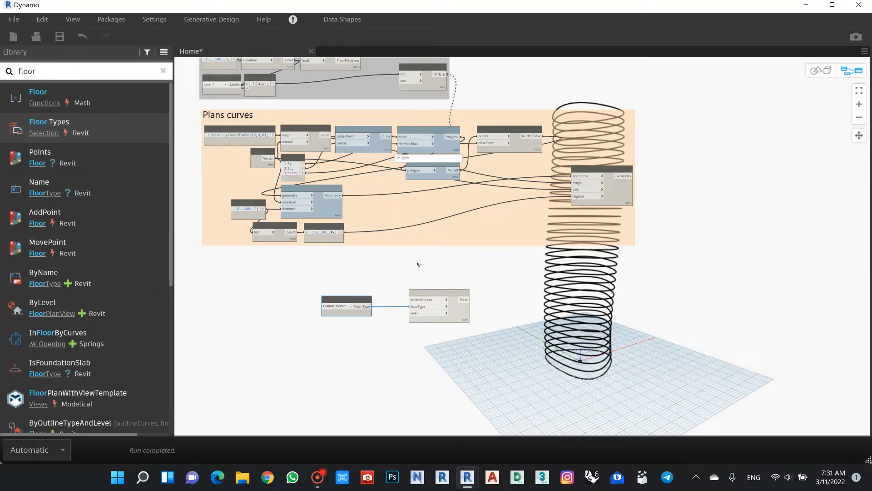
pyautogui.click(416, 315)
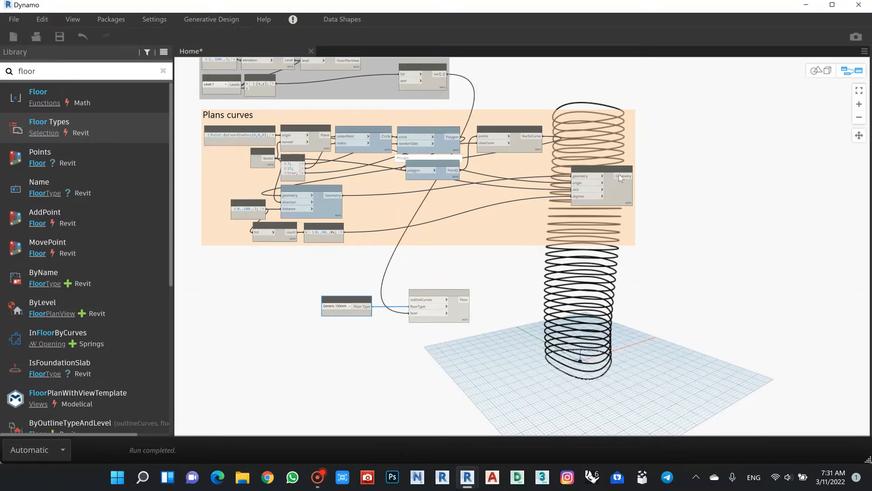
# Step: Try connecting the Geometry.Rotate output directly to the outlineCurves input of Floor.ByOutlineTypeAndLevel
pyautogui.scroll(4, 618, 175)
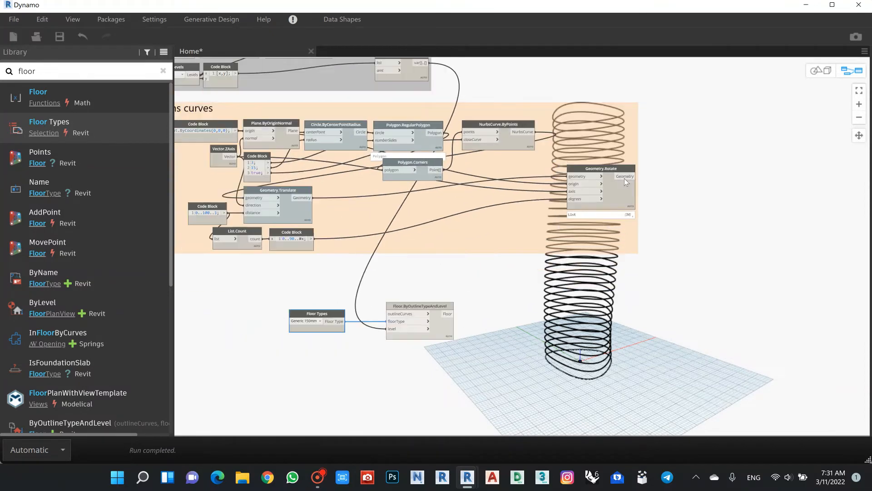
pyautogui.click(627, 177)
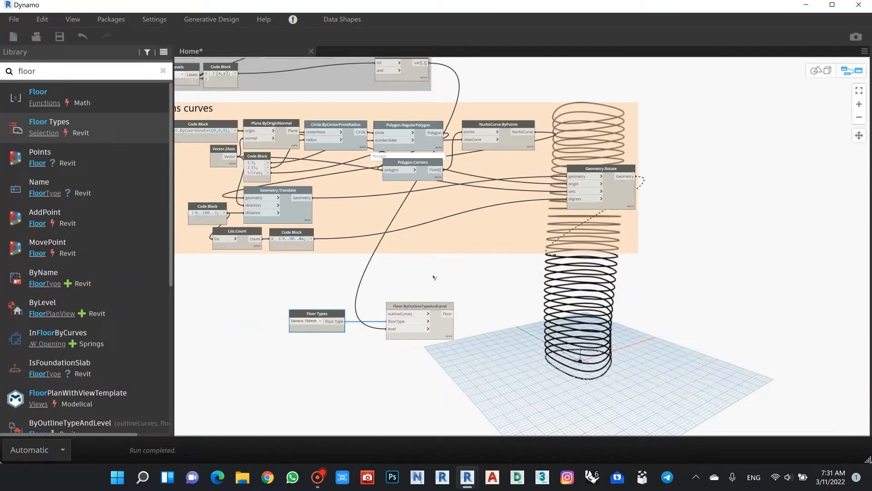
pyautogui.click(400, 314)
pyautogui.scroll(5, 298, 291)
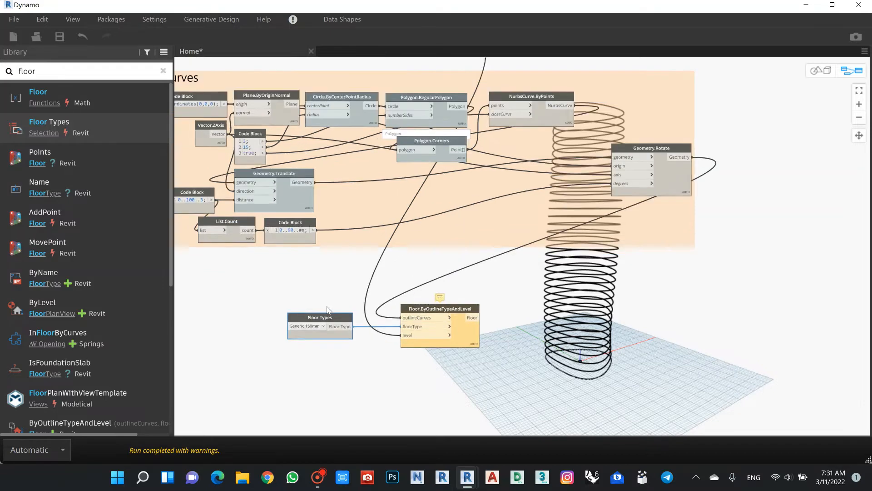
# Step: Check the warning on Floor.ByOutlineTypeAndLevel and set the node's lacing to Longest
pyautogui.moveTo(348, 333); pyautogui.dragTo(356, 332)
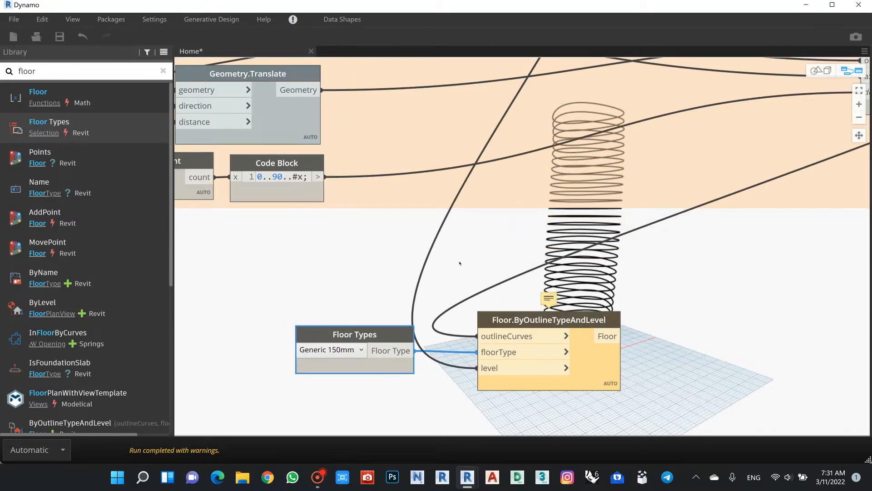
pyautogui.moveTo(460, 264); pyautogui.dragTo(360, 197, button='middle')
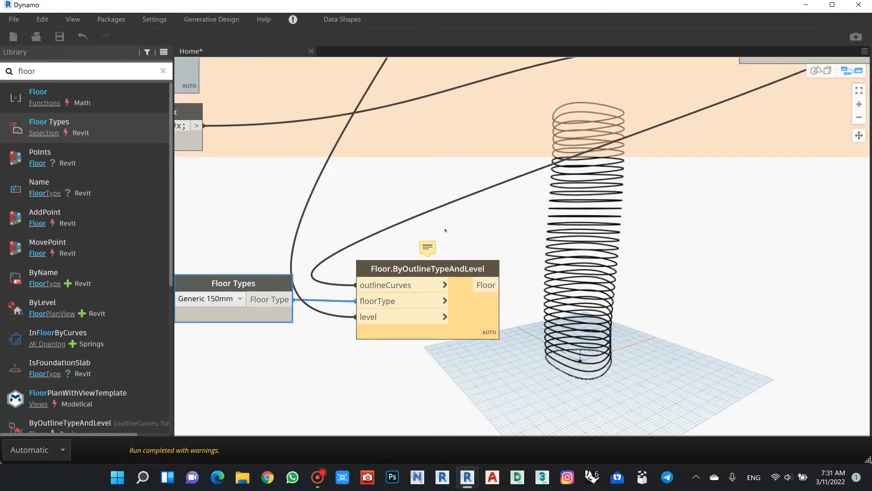
pyautogui.moveTo(428, 248)
pyautogui.scroll(-5, 324, 246)
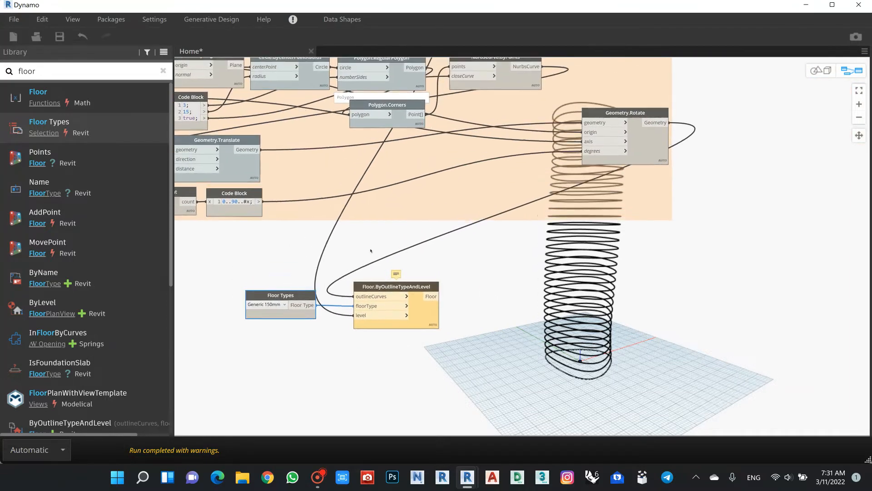
pyautogui.moveTo(322, 242); pyautogui.dragTo(420, 238, button='middle')
pyautogui.scroll(2, 480, 281)
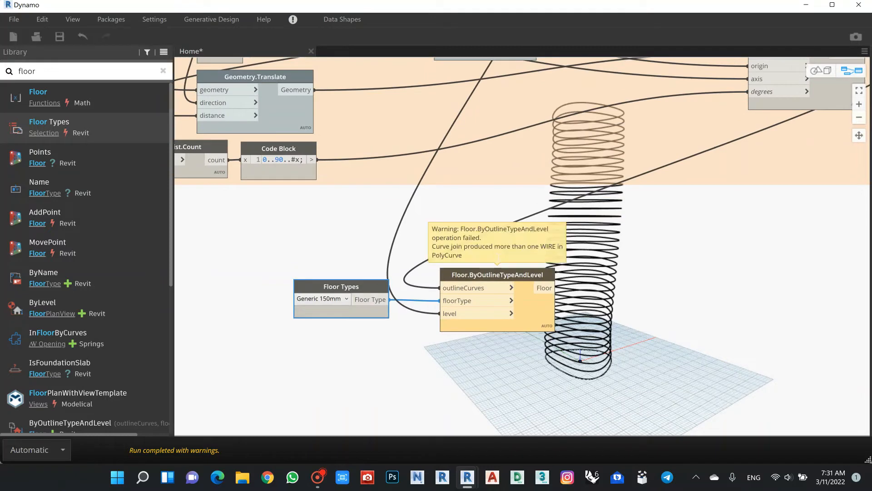
pyautogui.rightClick(527, 303)
pyautogui.moveTo(456, 361)
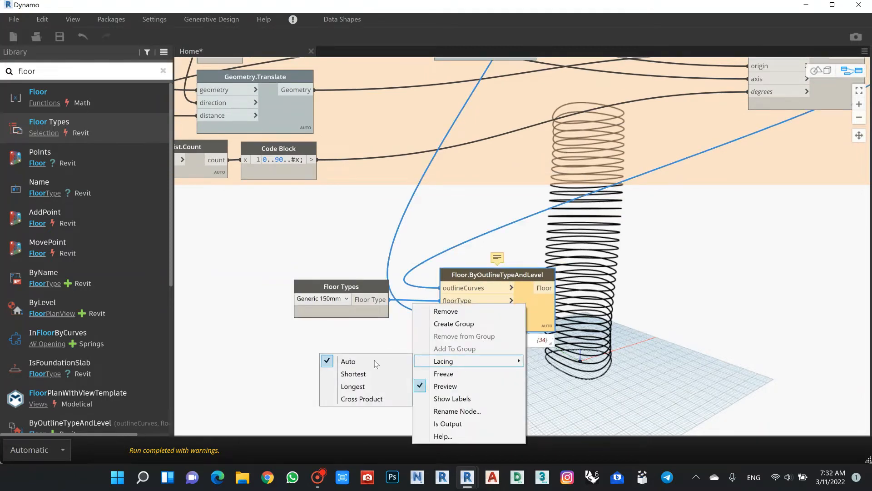
pyautogui.click(343, 390)
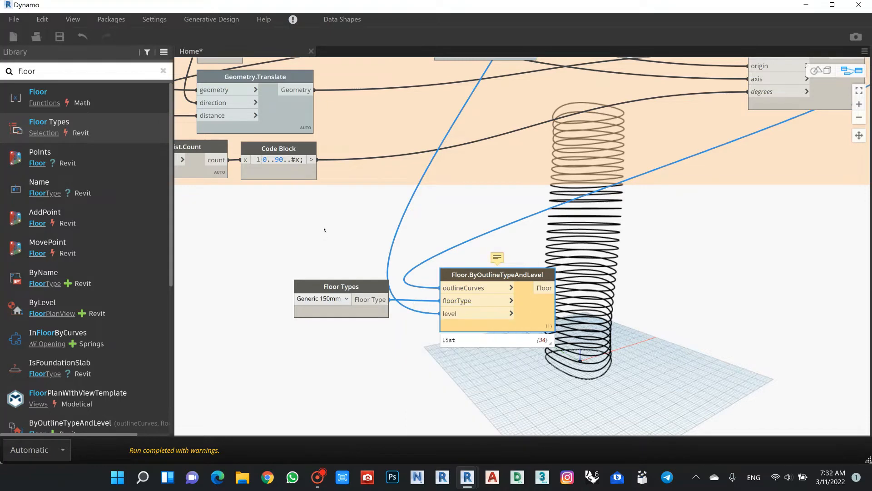
# Step: Disconnect the Geometry.Rotate wire from the outlineCurves input of Floor.ByOutlineTypeAndLevel
pyautogui.moveTo(497, 258)
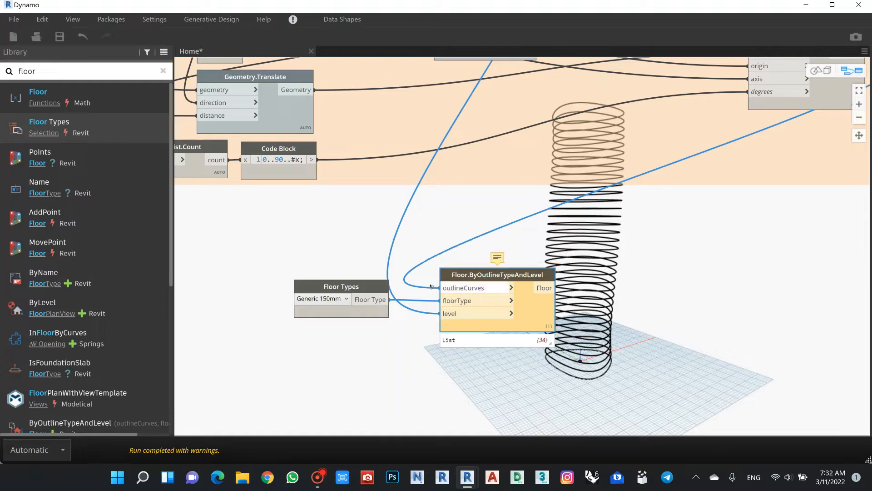
pyautogui.moveTo(439, 288); pyautogui.dragTo(435, 240)
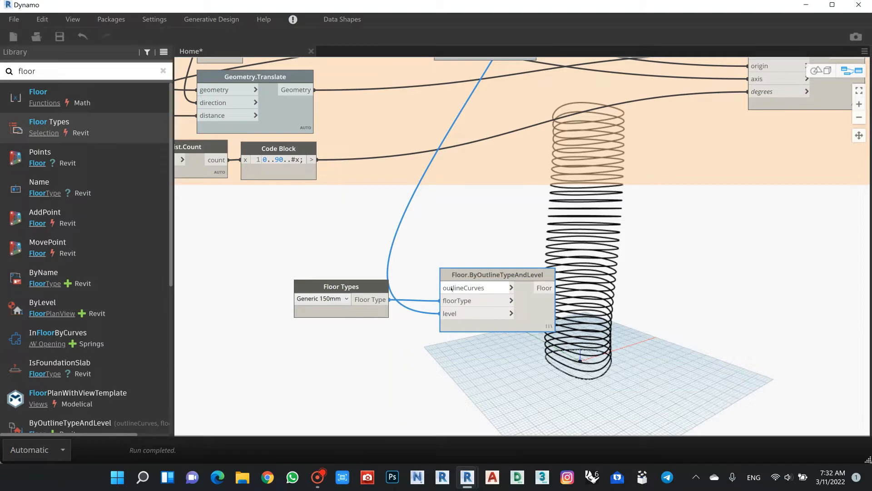
pyautogui.scroll(-5, 445, 242)
pyautogui.scroll(5, 477, 214)
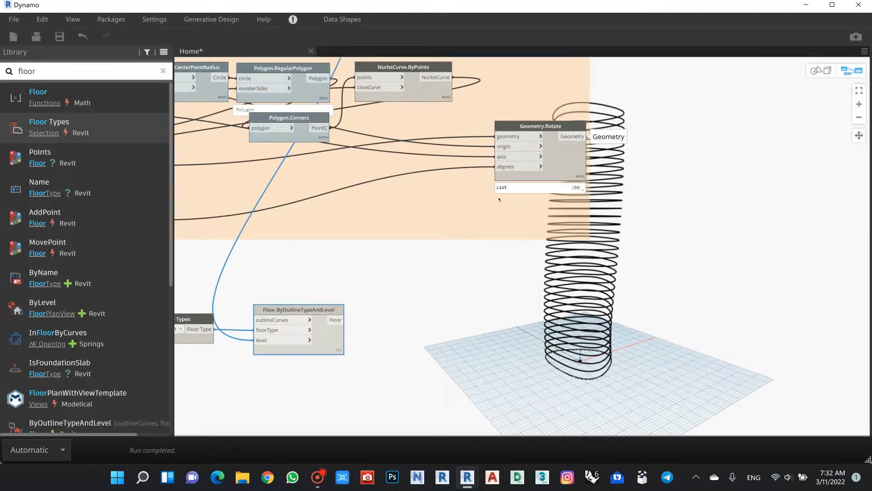
# Step: Move the Floor Types and Floor.ByOutlineTypeAndLevel nodes further down, leaving free space below the curves group
pyautogui.scroll(-4, 473, 244)
pyautogui.scroll(2, 321, 242)
pyautogui.scroll(3, 321, 241)
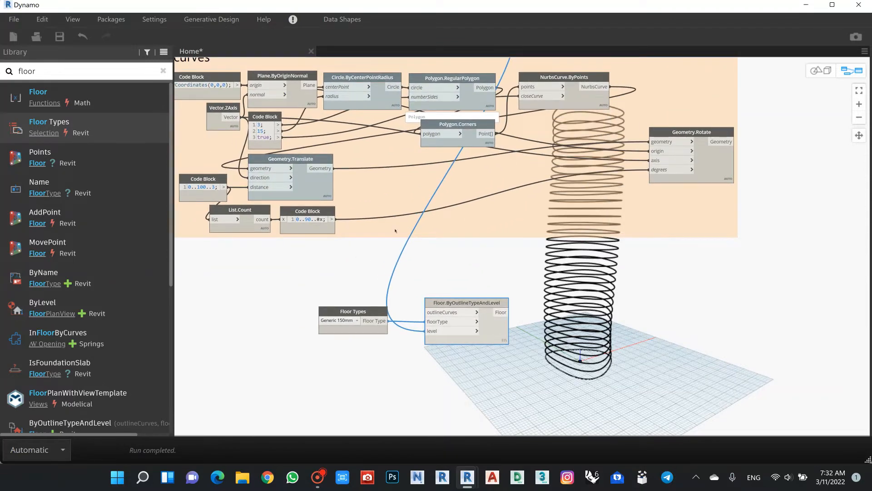
pyautogui.scroll(-2, 395, 240)
pyautogui.moveTo(408, 239); pyautogui.dragTo(426, 225, button='middle')
pyautogui.scroll(2, 481, 265)
pyautogui.moveTo(504, 247); pyautogui.dragTo(347, 328)
pyautogui.moveTo(448, 272); pyautogui.dragTo(330, 383)
pyautogui.click(397, 326)
pyautogui.scroll(-2, 403, 295)
pyautogui.moveTo(403, 295); pyautogui.dragTo(452, 290, button='middle')
pyautogui.scroll(2, 453, 290)
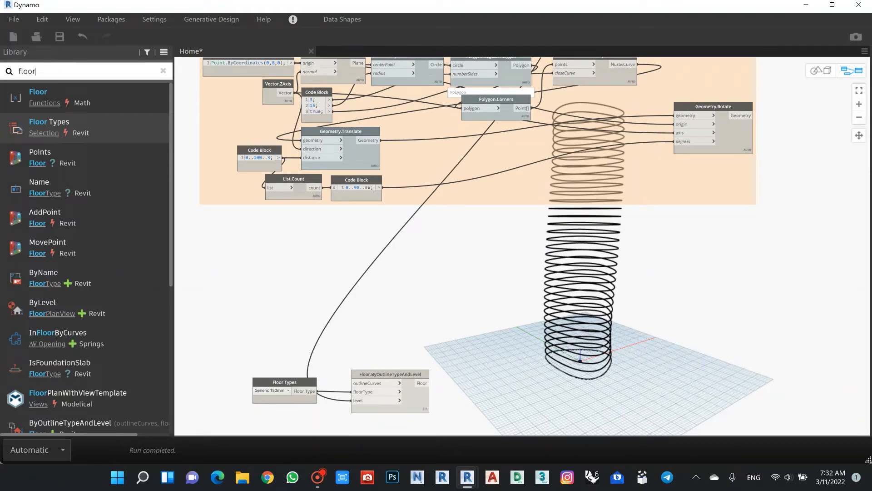
# Step: Find Curve.PointAtParameter in the library, starting from the search "point at", and place the node just below the curves group
pyautogui.click(8, 73)
pyautogui.press('BackSpace')
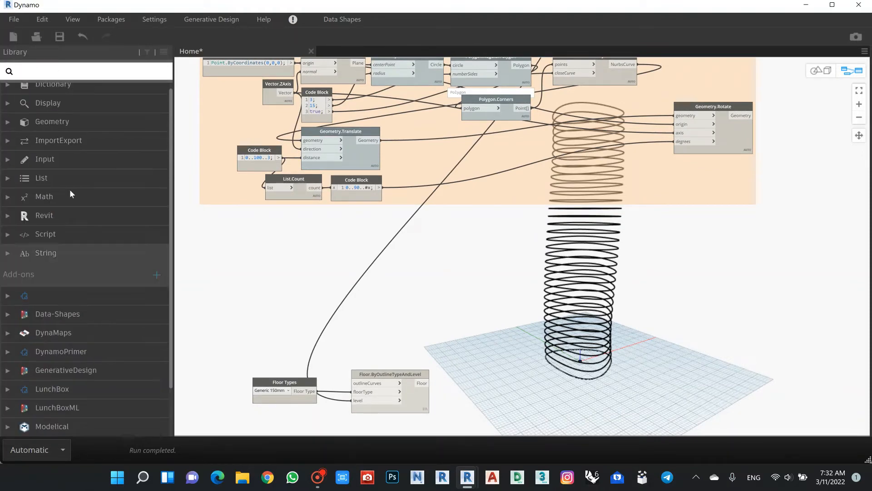
pyautogui.click(56, 131)
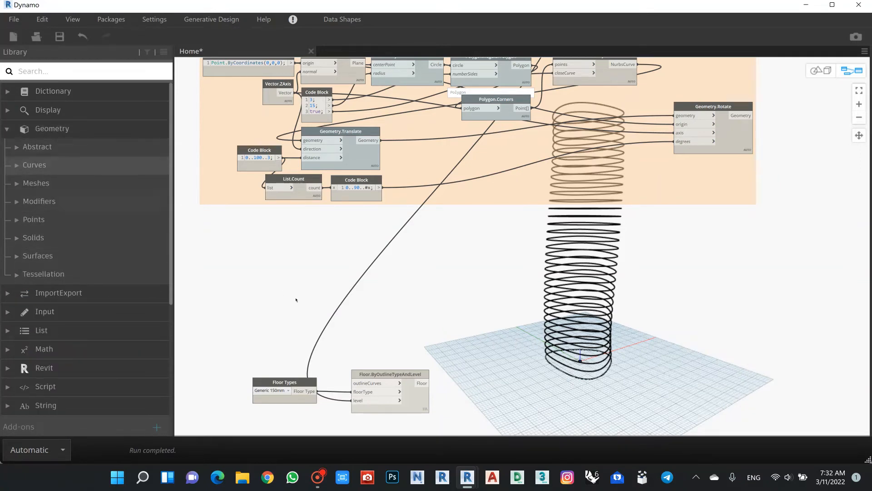
pyautogui.click(51, 71)
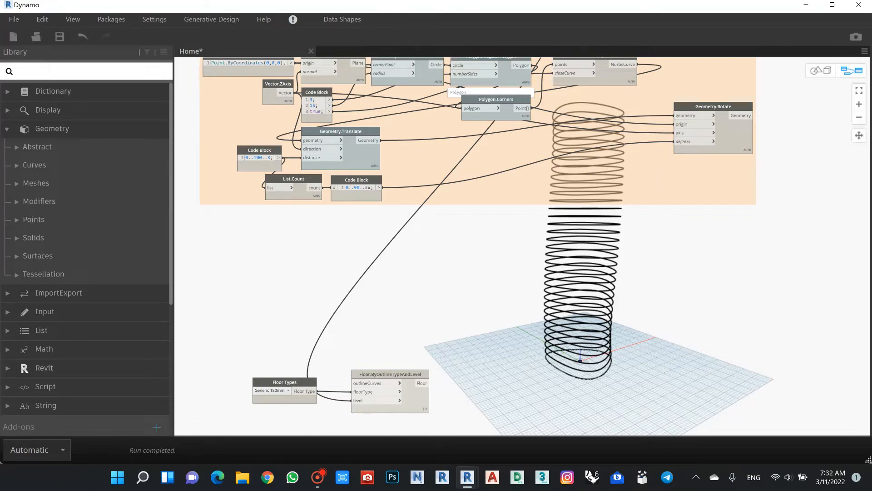
pyautogui.write('point at')
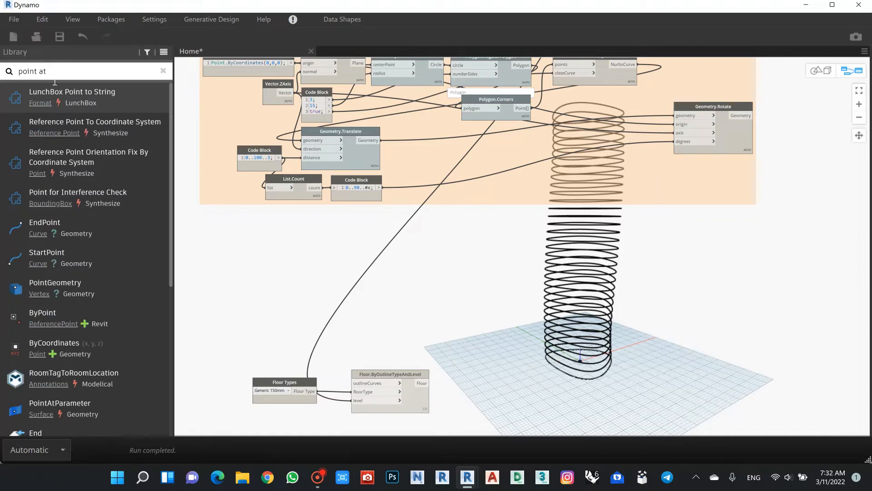
pyautogui.scroll(-5, 122, 196)
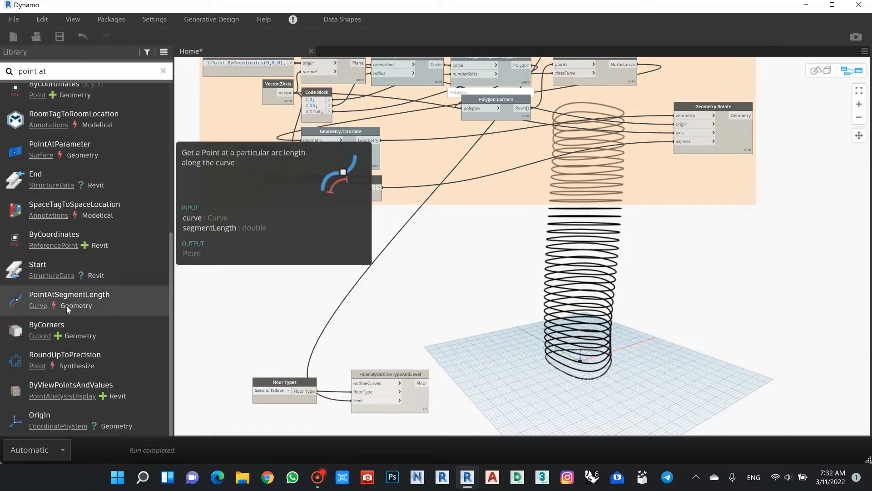
pyautogui.click(37, 306)
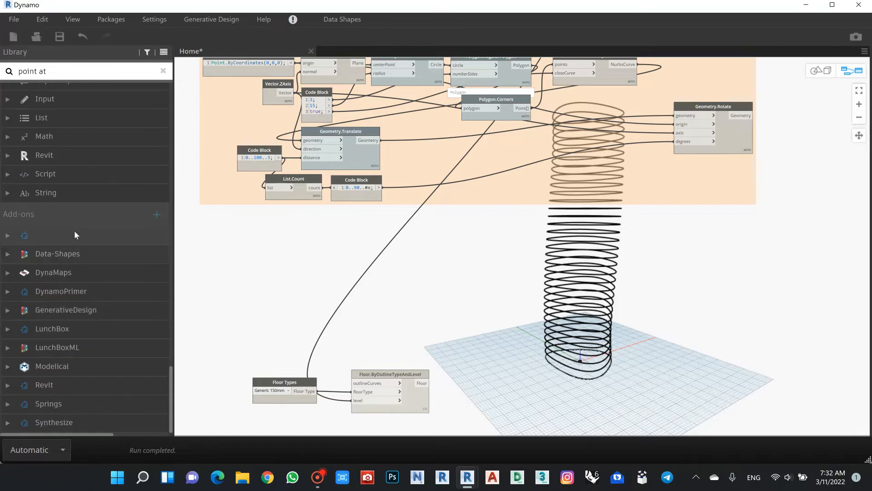
pyautogui.scroll(10, 75, 231)
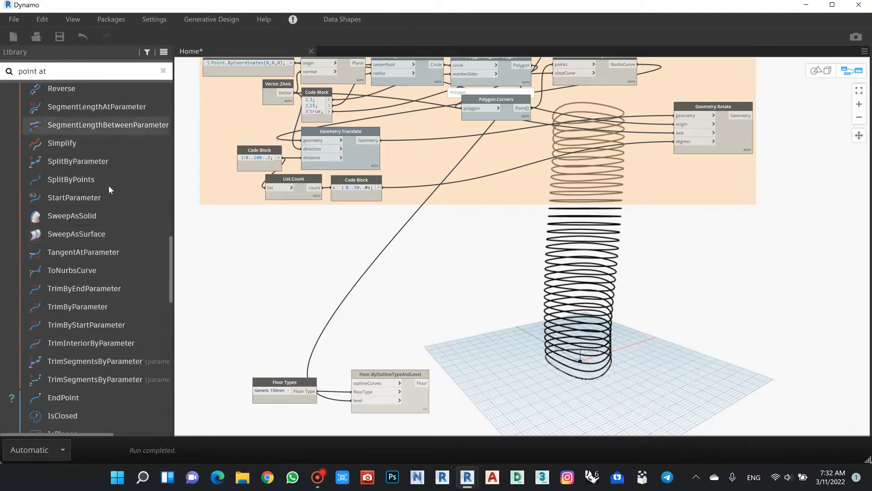
pyautogui.scroll(3, 105, 207)
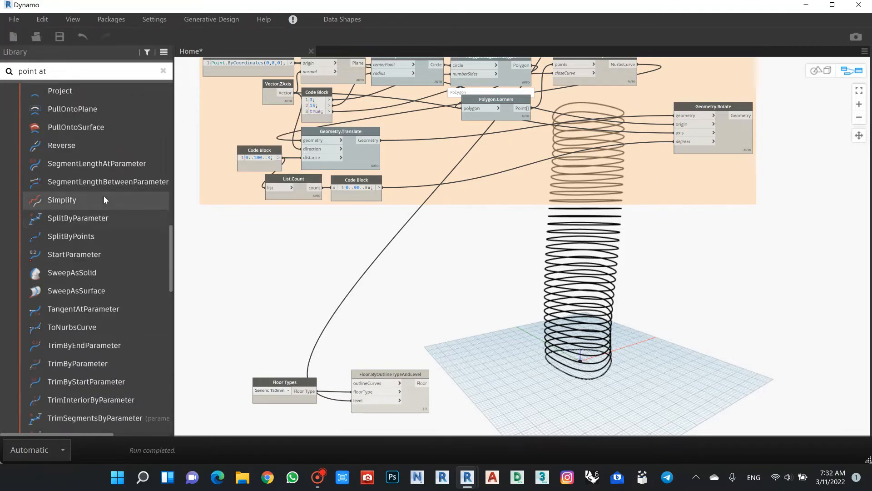
pyautogui.scroll(9, 103, 195)
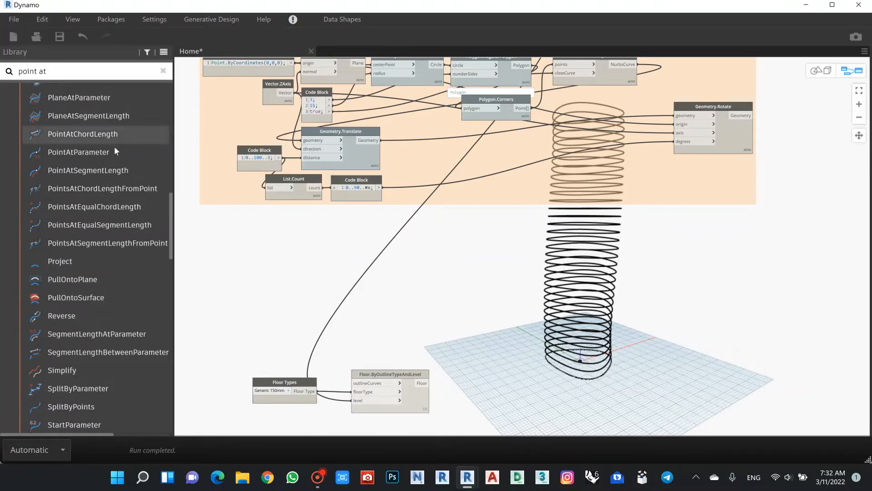
pyautogui.click(110, 157)
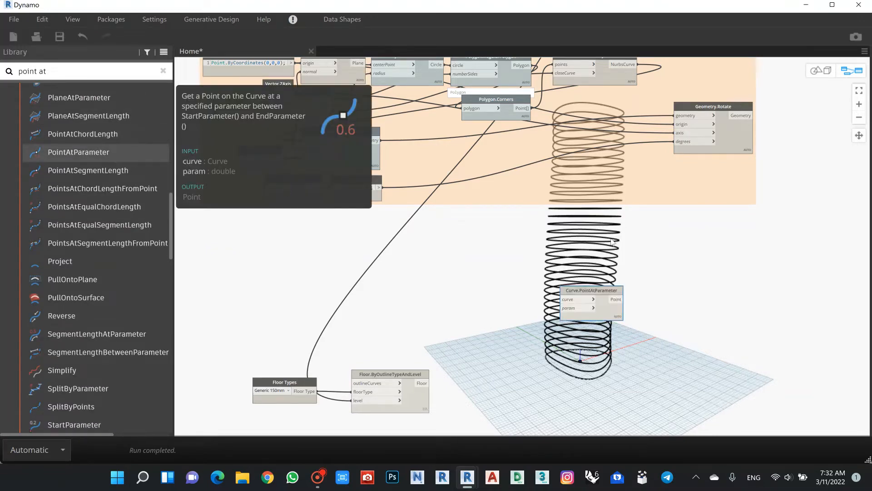
pyautogui.moveTo(579, 292); pyautogui.dragTo(336, 239)
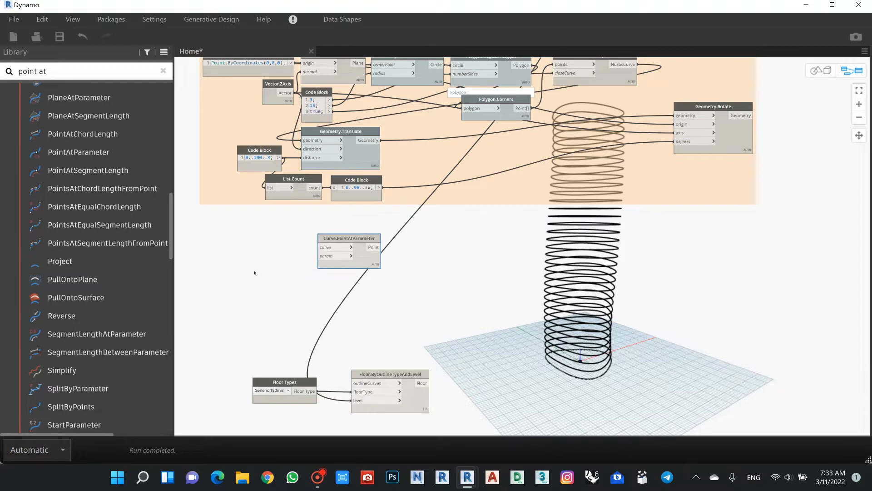
# Step: Create a code block with 0..1..#40 beside Curve.PointAtParameter and connect it to the node's param input
pyautogui.scroll(3, 442, 249)
pyautogui.moveTo(462, 237)
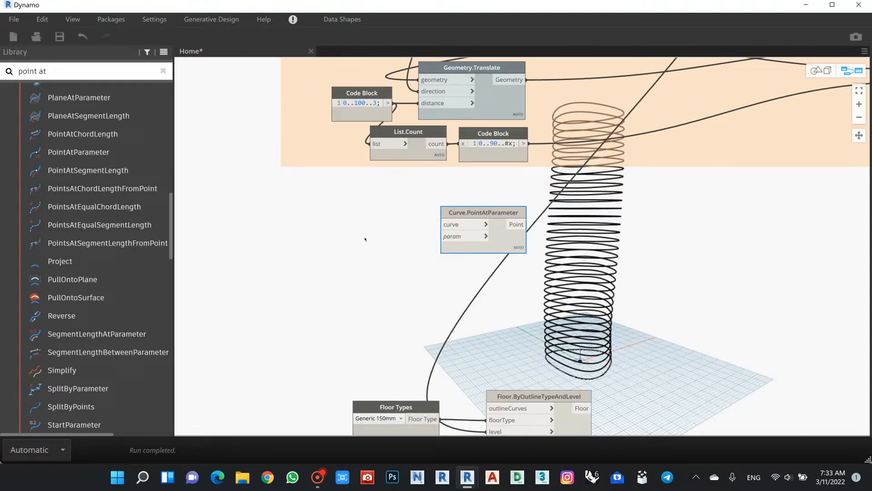
pyautogui.doubleClick(338, 249)
pyautogui.write('0')
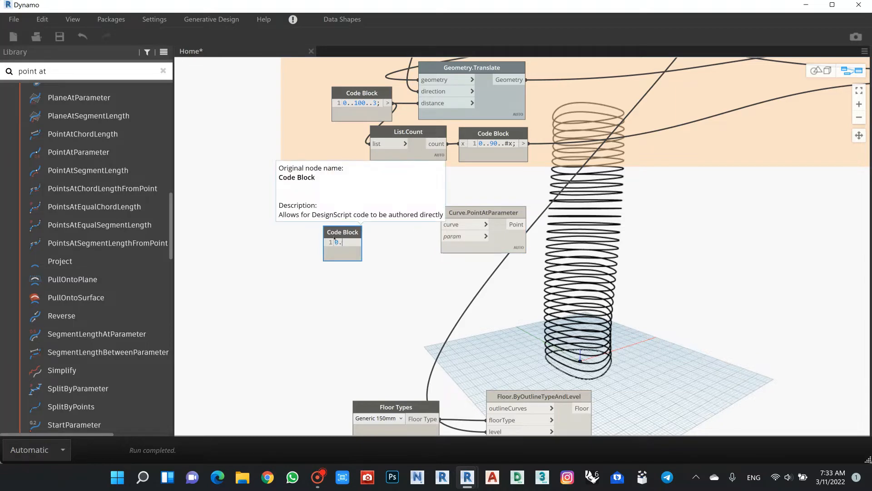
pyautogui.write('..1..#40')
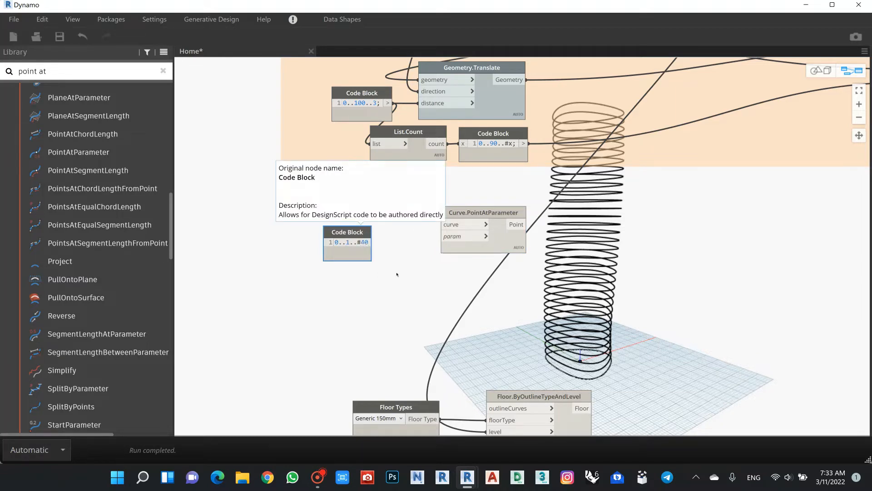
pyautogui.click(397, 274)
pyautogui.moveTo(380, 242); pyautogui.dragTo(454, 242)
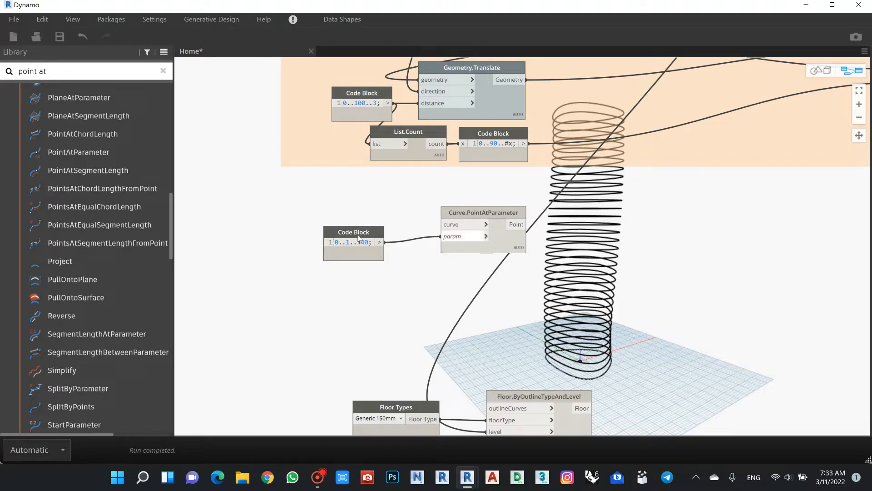
pyautogui.moveTo(350, 233); pyautogui.dragTo(356, 229)
# Step: Connect the Geometry.Rotate output to the curve input of Curve.PointAtParameter
pyautogui.scroll(-1, 367, 254)
pyautogui.moveTo(703, 214); pyautogui.dragTo(616, 219, button='middle')
pyautogui.moveTo(721, 222); pyautogui.dragTo(669, 263, button='middle')
pyautogui.click(771, 125)
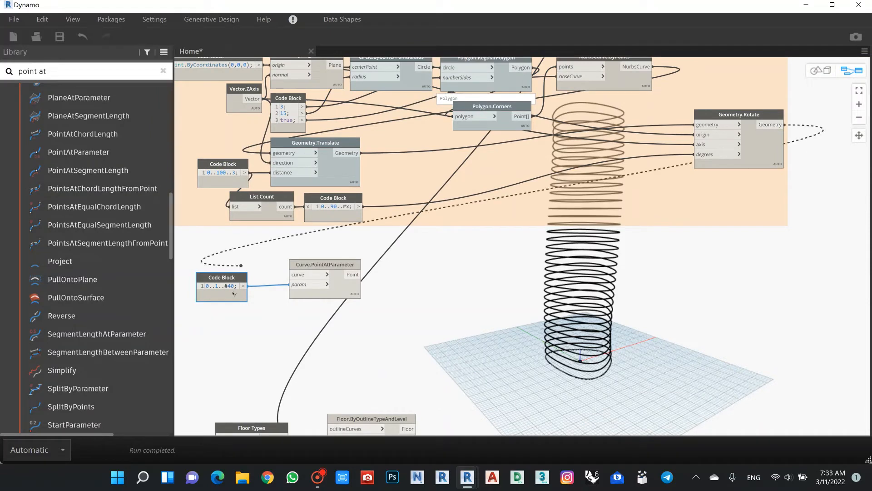
pyautogui.click(293, 275)
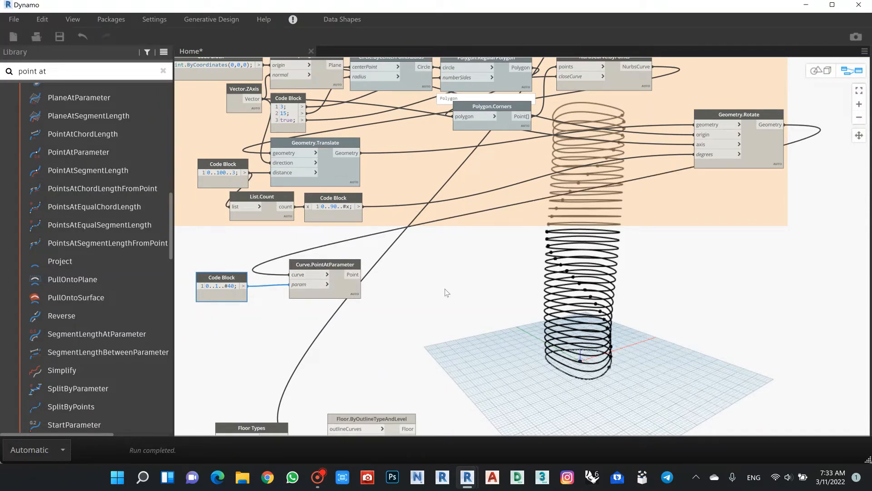
# Step: Set the lacing of Curve.PointAtParameter to Cross Product
pyautogui.scroll(-1, 562, 300)
pyautogui.moveTo(563, 301); pyautogui.dragTo(488, 213, button='middle')
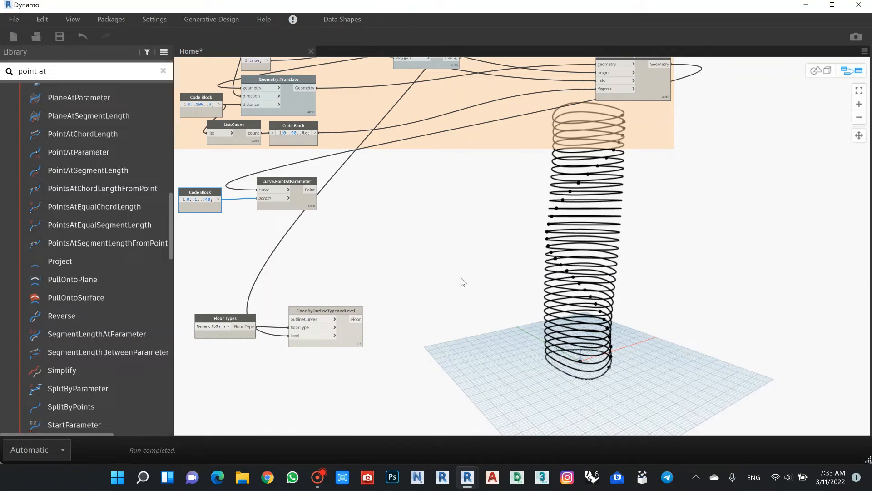
pyautogui.moveTo(420, 241); pyautogui.dragTo(432, 245, button='middle')
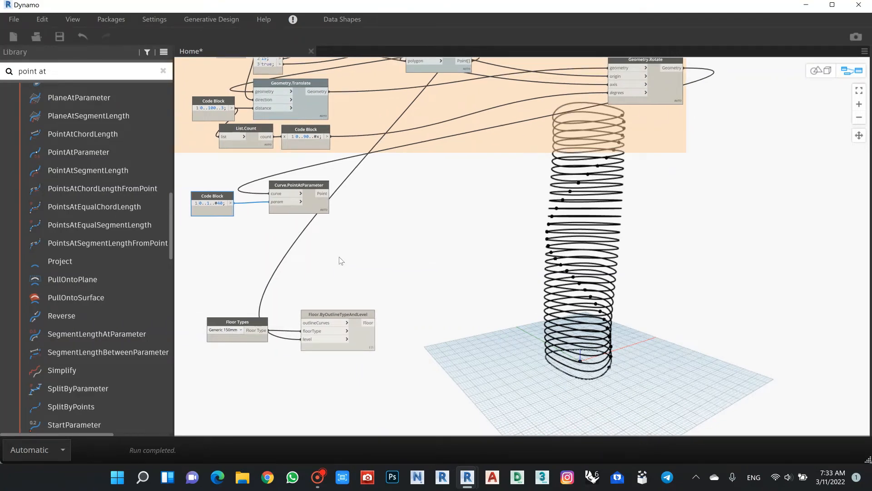
pyautogui.moveTo(410, 255); pyautogui.dragTo(437, 257, button='middle')
pyautogui.click(334, 206)
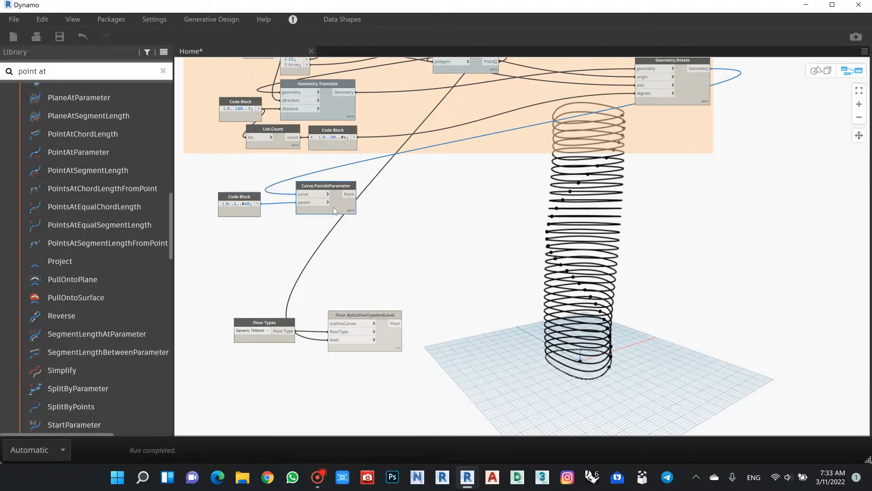
pyautogui.rightClick(334, 206)
pyautogui.moveTo(270, 271)
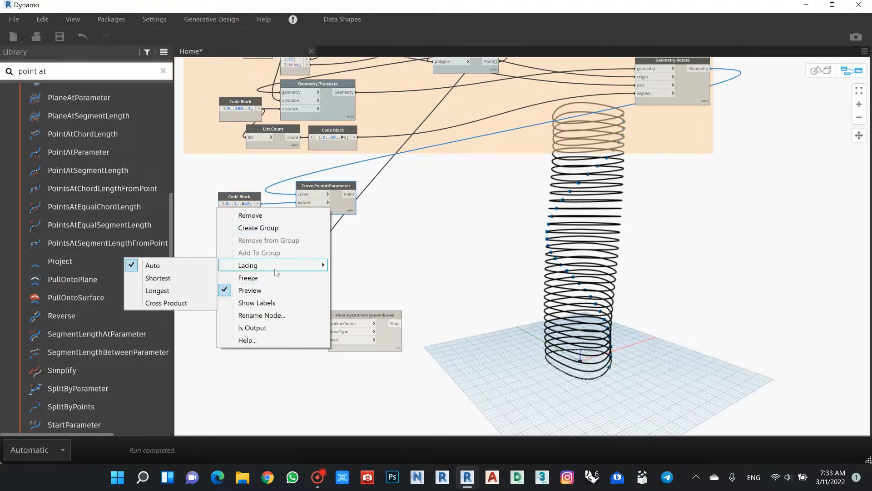
pyautogui.click(166, 302)
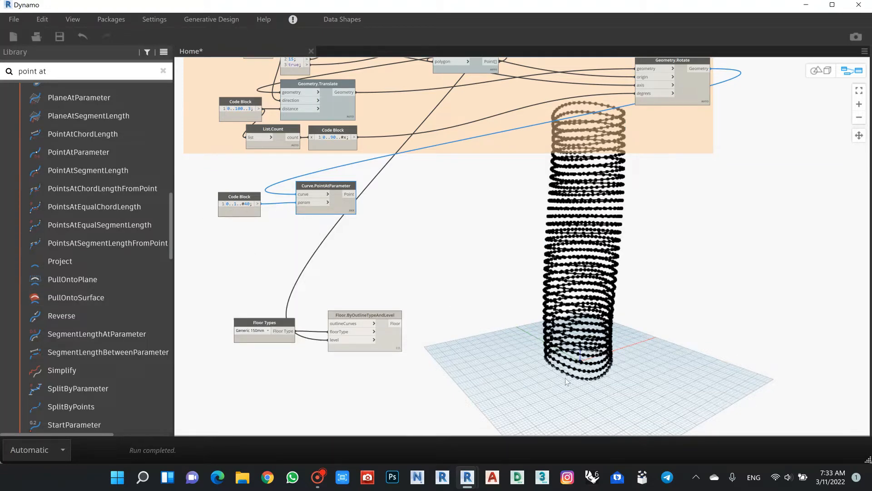
# Step: Move the 0..1..#40 code block and Curve.PointAtParameter closer together, further to the left of the graph
pyautogui.moveTo(246, 197); pyautogui.dragTo(221, 183)
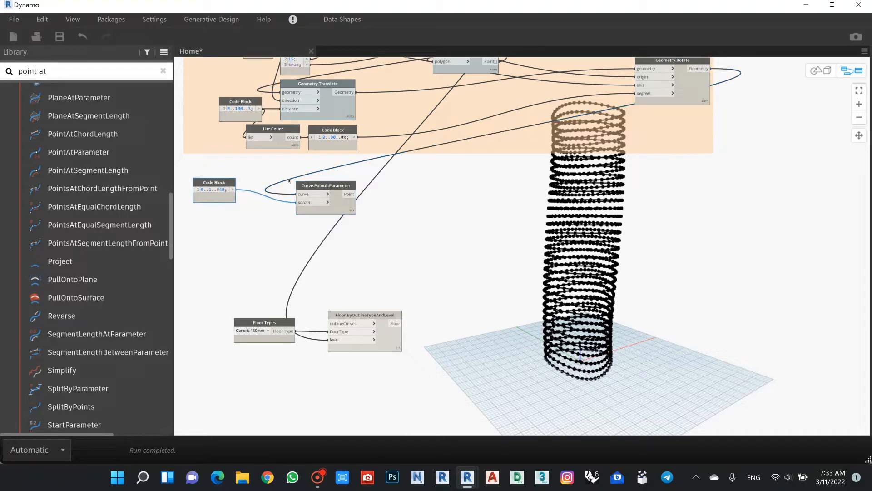
pyautogui.moveTo(315, 185); pyautogui.dragTo(266, 176)
pyautogui.moveTo(305, 199)
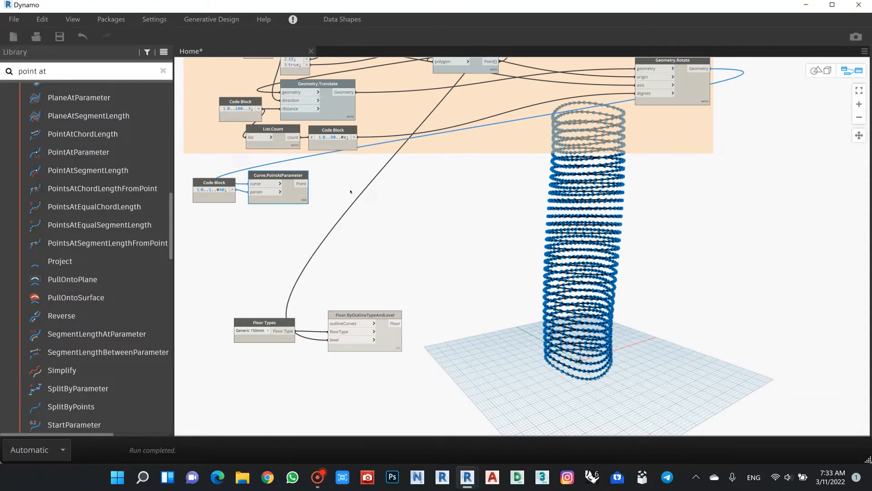
# Step: Add a Polygon.ByPoints node from the library's polygon curve nodes and place it beside Curve.PointAtParameter
pyautogui.scroll(15, 89, 169)
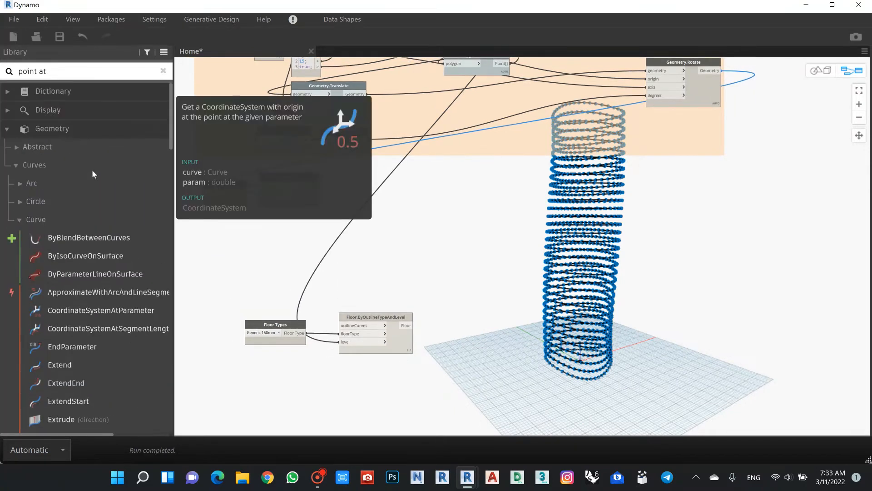
pyautogui.click(28, 220)
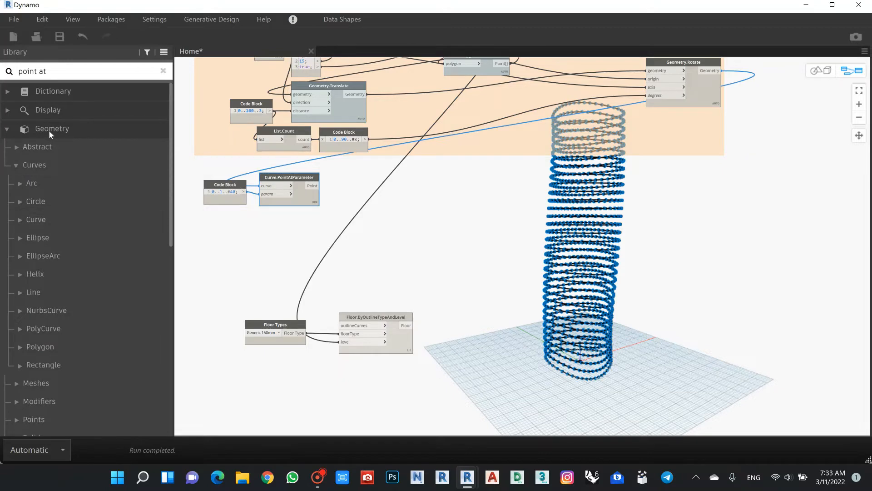
pyautogui.scroll(-5, 90, 200)
pyautogui.click(55, 231)
pyautogui.scroll(-5, 63, 230)
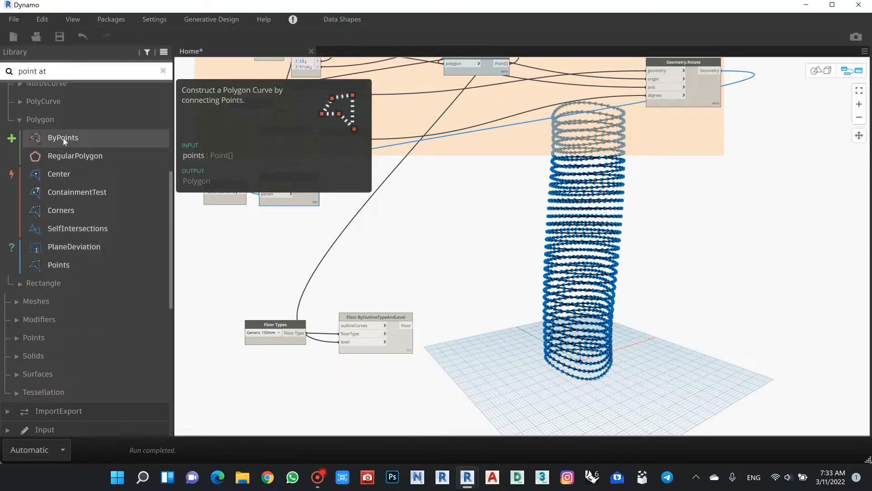
pyautogui.click(63, 137)
pyautogui.moveTo(502, 237); pyautogui.dragTo(388, 192)
# Step: Connect the Curve.PointAtParameter output to the points input of Polygon.ByPoints, align the nodes and inspect the resulting polygon list
pyautogui.scroll(1, 378, 195)
pyautogui.click(303, 185)
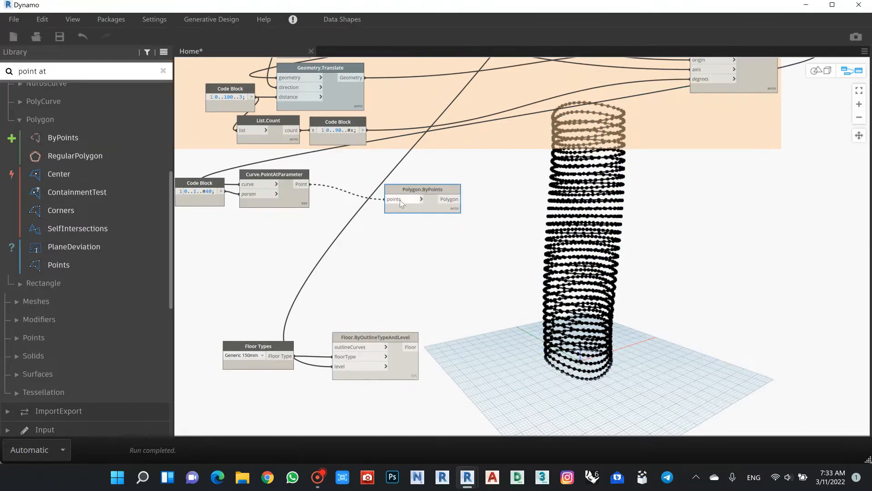
pyautogui.click(401, 200)
pyautogui.moveTo(412, 190); pyautogui.dragTo(346, 175)
pyautogui.moveTo(388, 209)
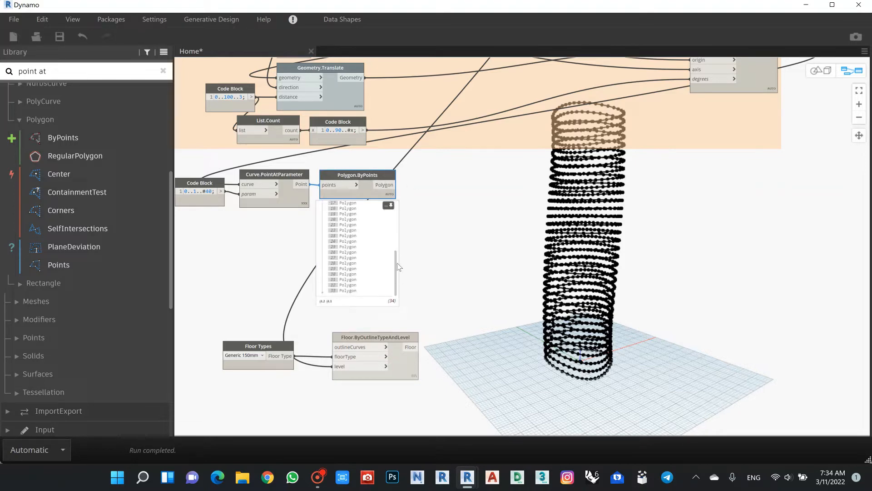
pyautogui.click(487, 234)
# Step: Check the lacing option set on Floor.ByOutlineTypeAndLevel
pyautogui.scroll(-2, 526, 219)
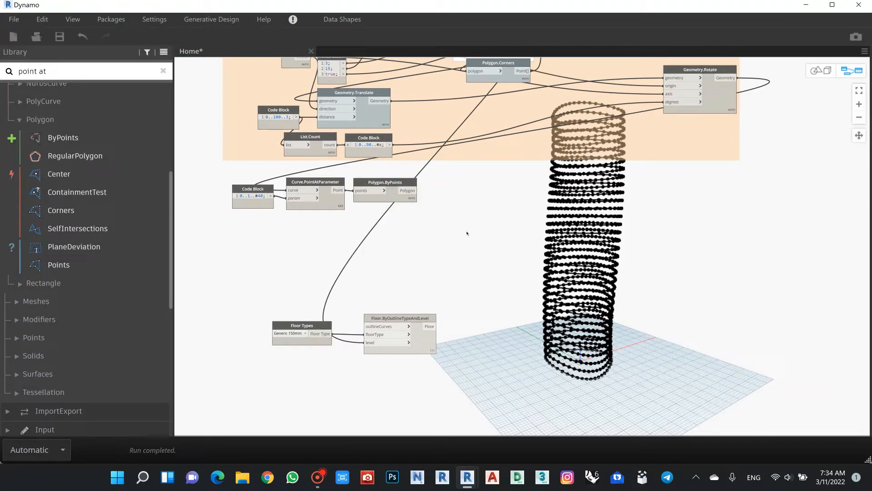
pyautogui.rightClick(359, 194)
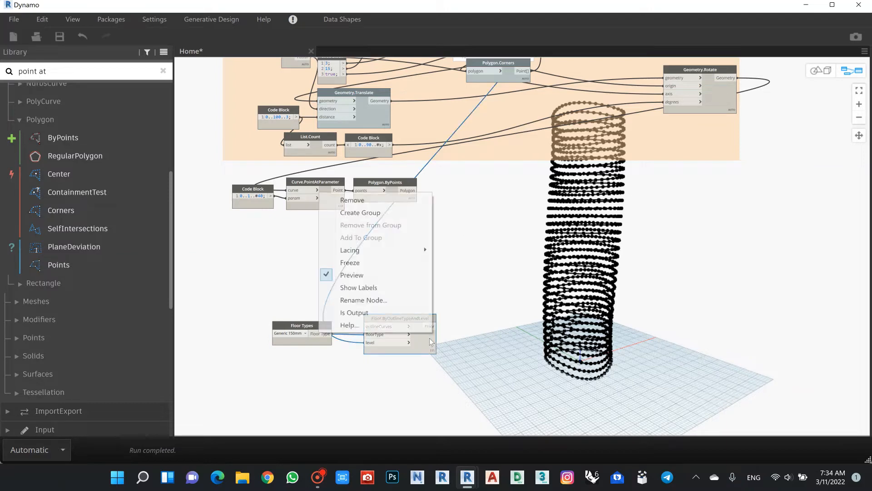
pyautogui.moveTo(359, 250)
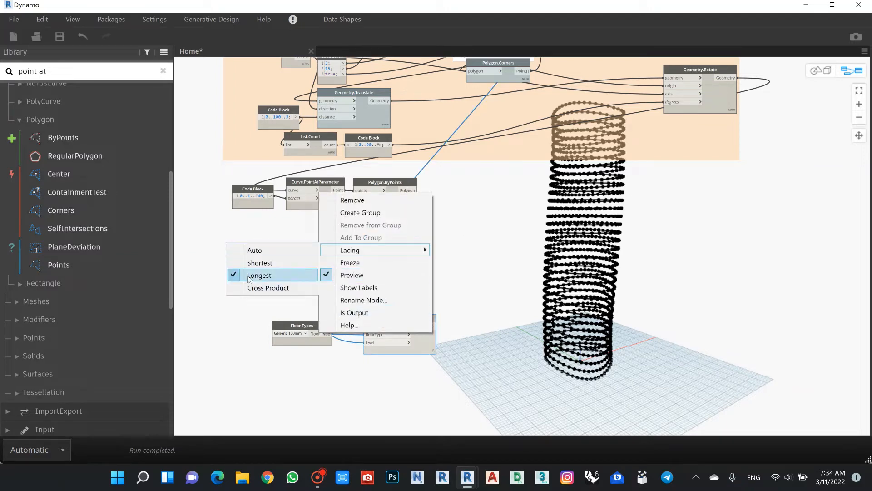
pyautogui.click(483, 275)
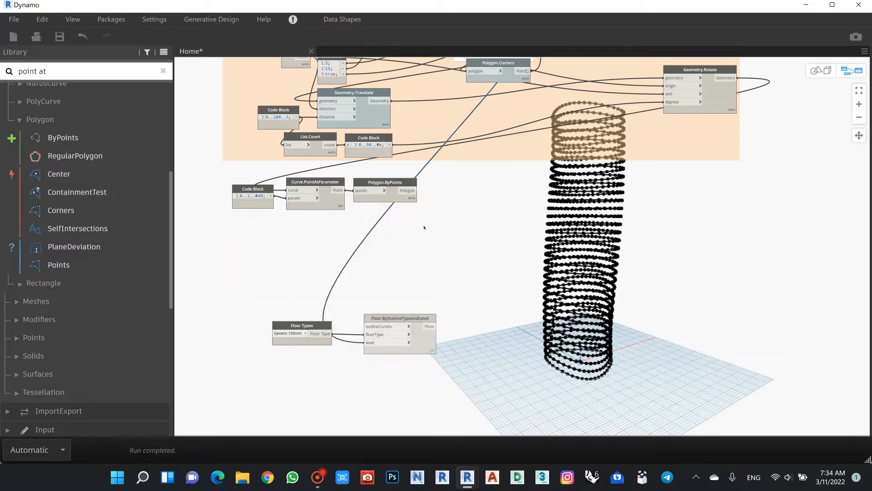
# Step: Connect the Polygon.ByPoints output to the outlineCurves input of Floor.ByOutlineTypeAndLevel, and switch to Revit to display the 3D view as Shaded
pyautogui.click(410, 193)
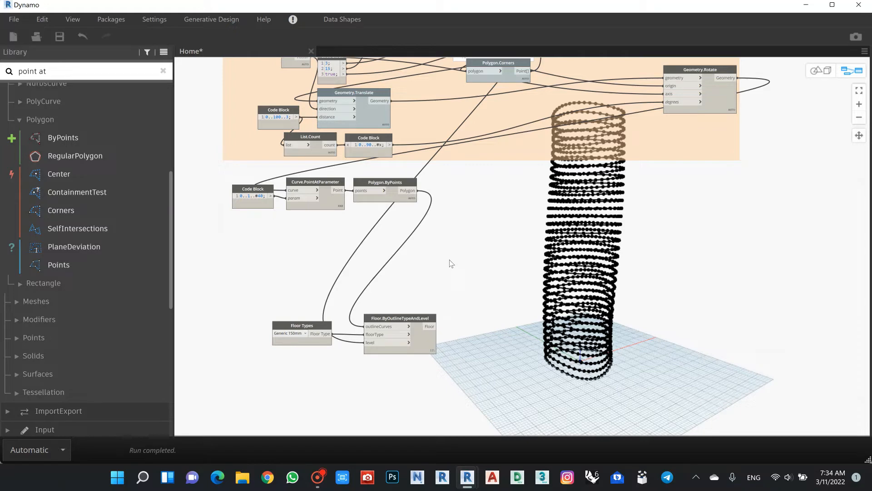
pyautogui.click(806, 4)
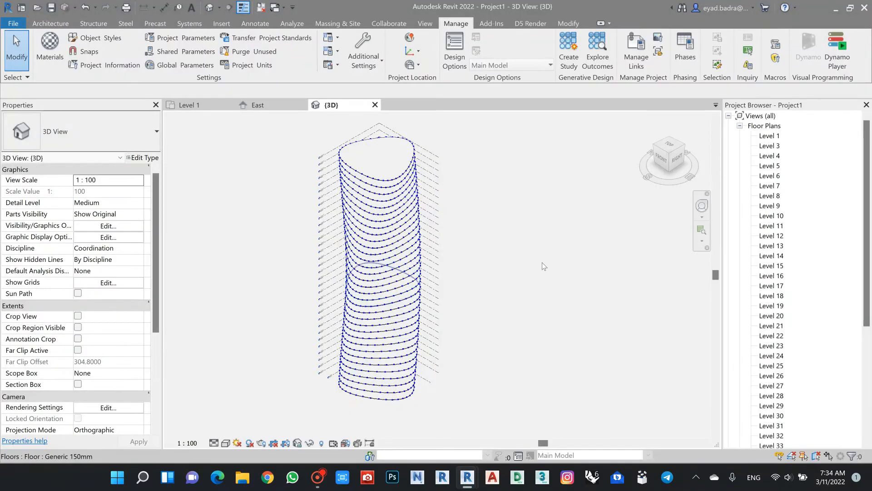
pyautogui.click(226, 443)
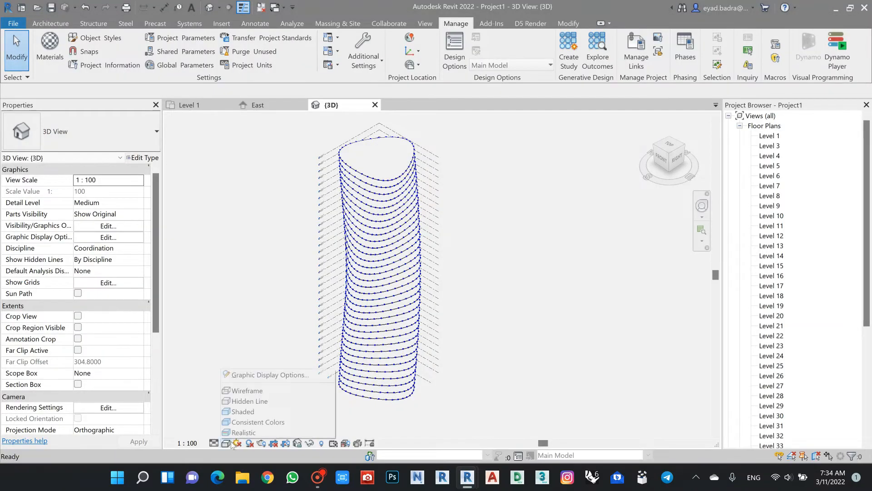
pyautogui.click(245, 411)
# Step: Examine the generated floors along the tower in the 3D view, including a close look at their faceted edges
pyautogui.scroll(8, 357, 165)
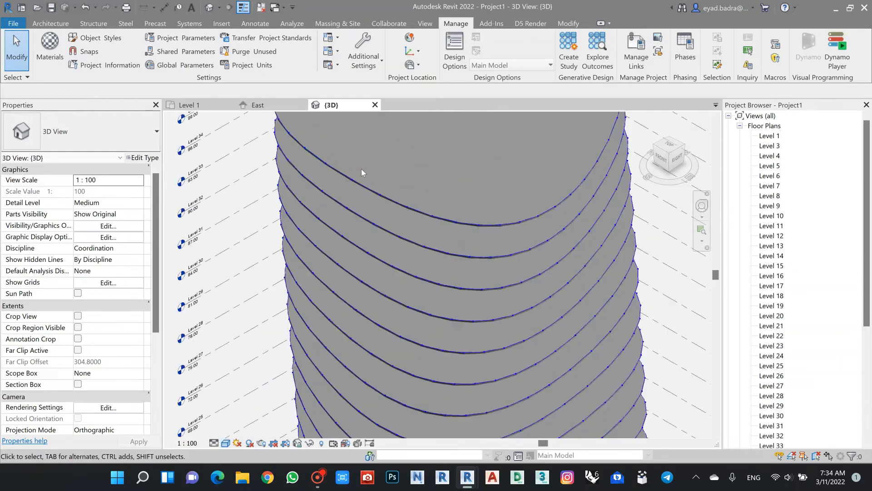
pyautogui.scroll(-6, 365, 221)
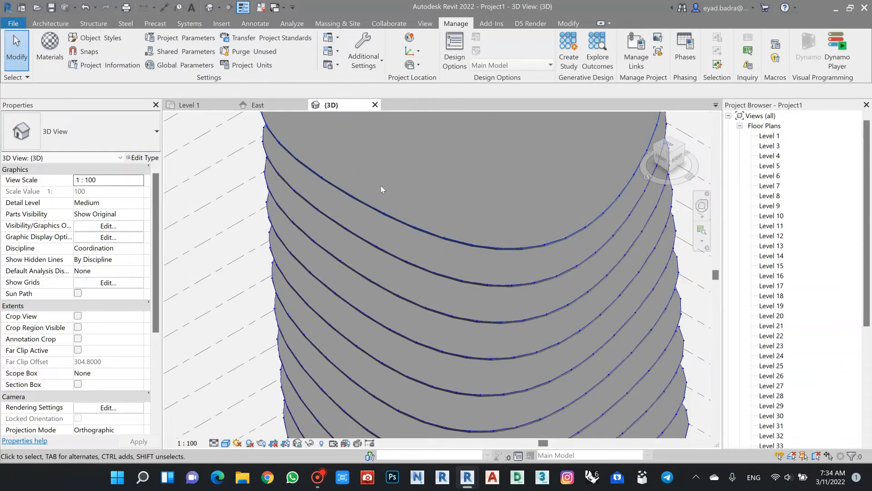
pyautogui.scroll(-2, 380, 221)
pyautogui.moveTo(400, 250); pyautogui.dragTo(387, 168, button='middle')
pyautogui.moveTo(385, 319); pyautogui.dragTo(402, 179, button='middle')
pyautogui.scroll(5, 416, 387)
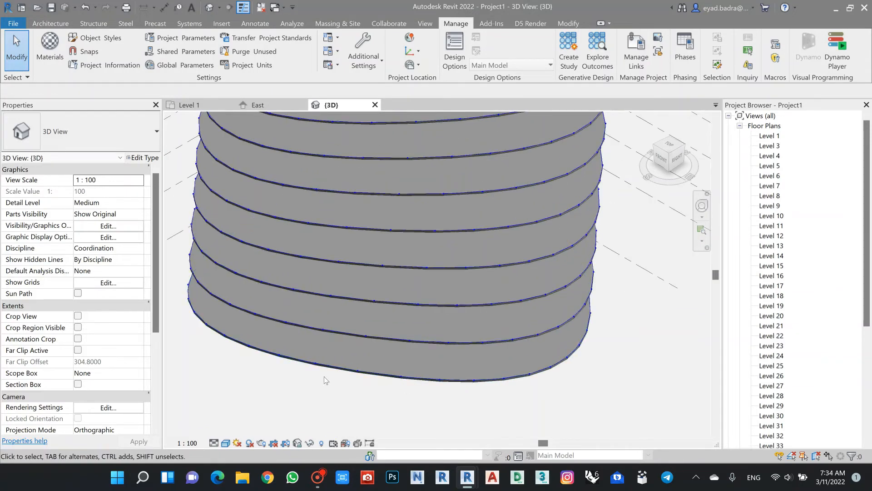
pyautogui.scroll(-3, 473, 289)
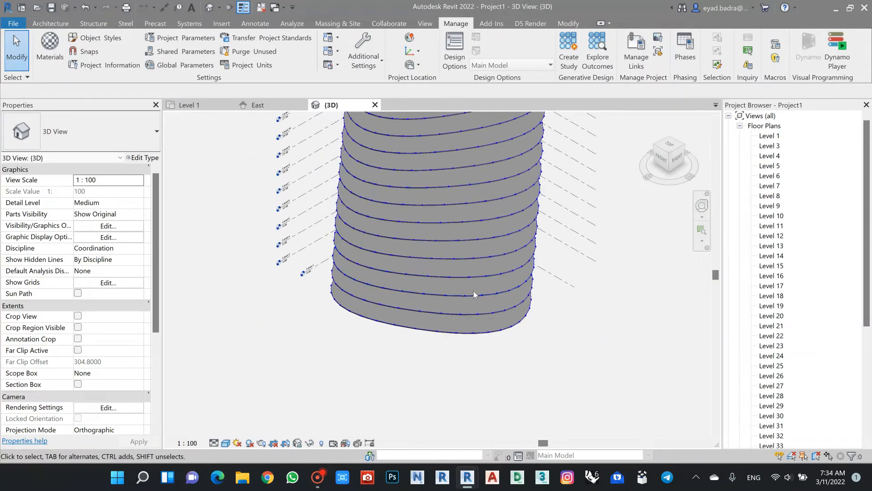
pyautogui.scroll(6, 338, 265)
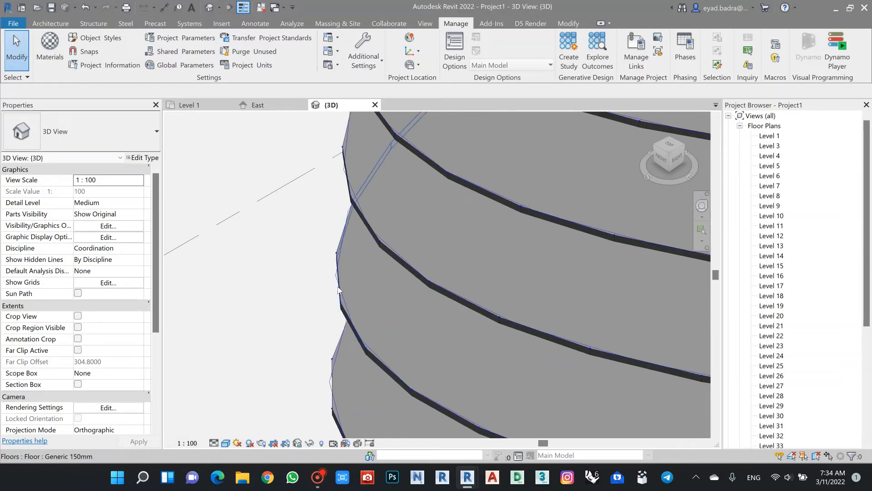
pyautogui.scroll(-5, 302, 249)
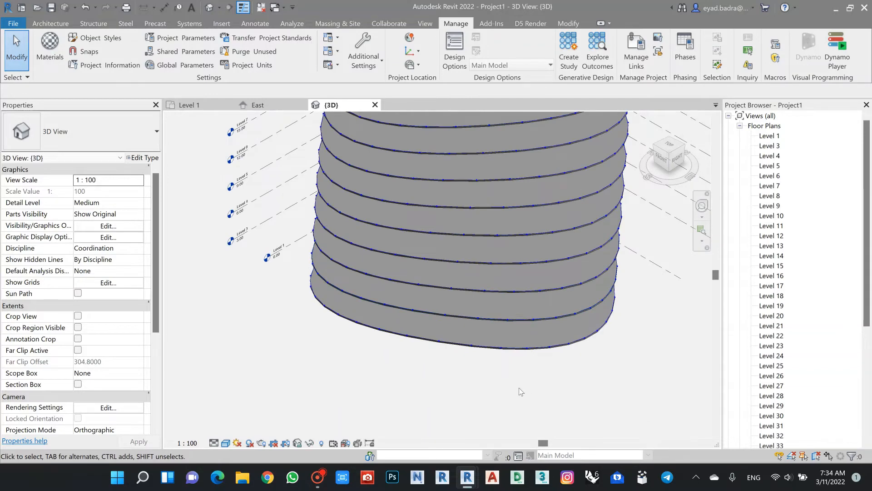
# Step: Return to Dynamo and review the 0..1..#40 code block, Curve.PointAtParameter, Polygon.ByPoints and the floor nodes
pyautogui.moveTo(474, 475)
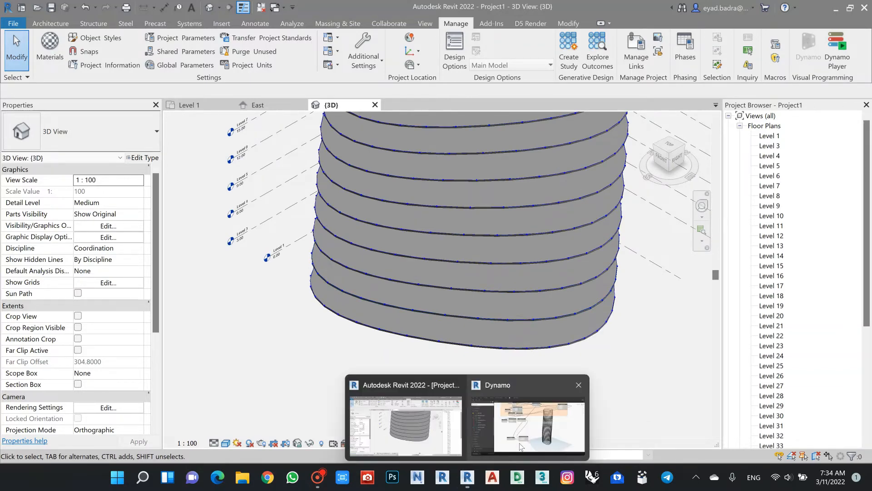
pyautogui.click(468, 424)
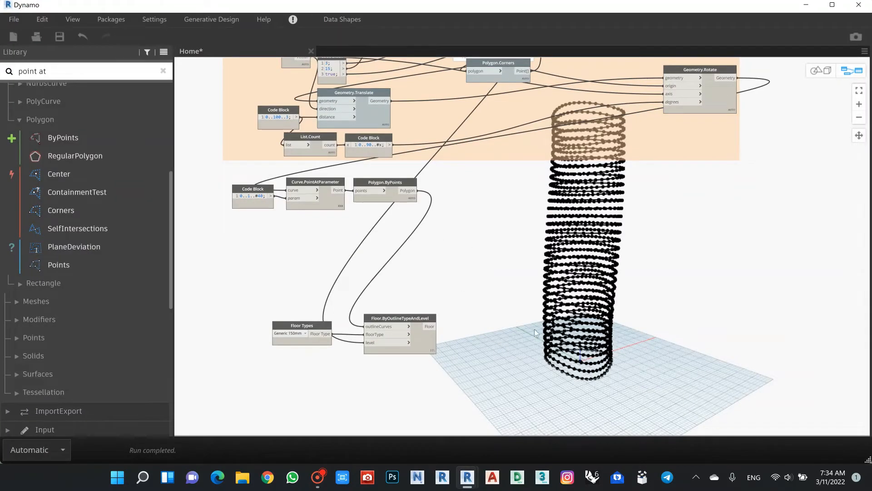
pyautogui.scroll(4, 616, 359)
pyautogui.scroll(-1, 500, 301)
pyautogui.moveTo(319, 195); pyautogui.dragTo(516, 214, button='middle')
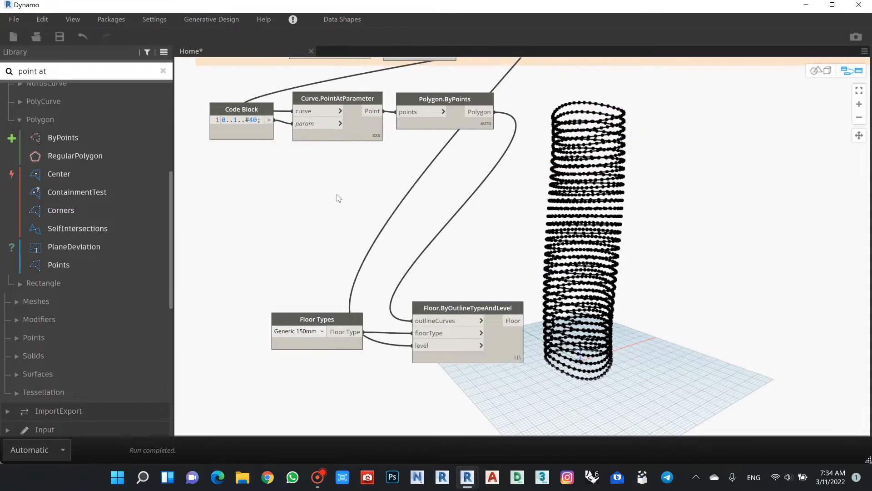
pyautogui.scroll(2, 351, 116)
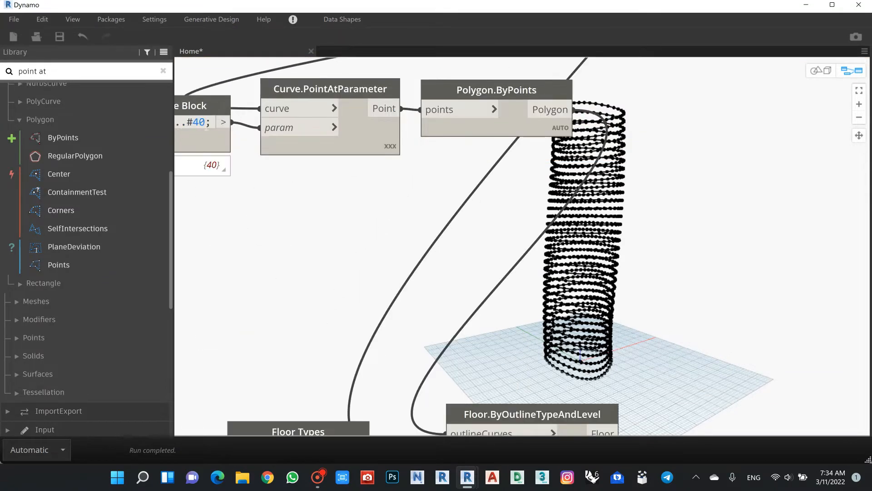
pyautogui.scroll(-2, 392, 228)
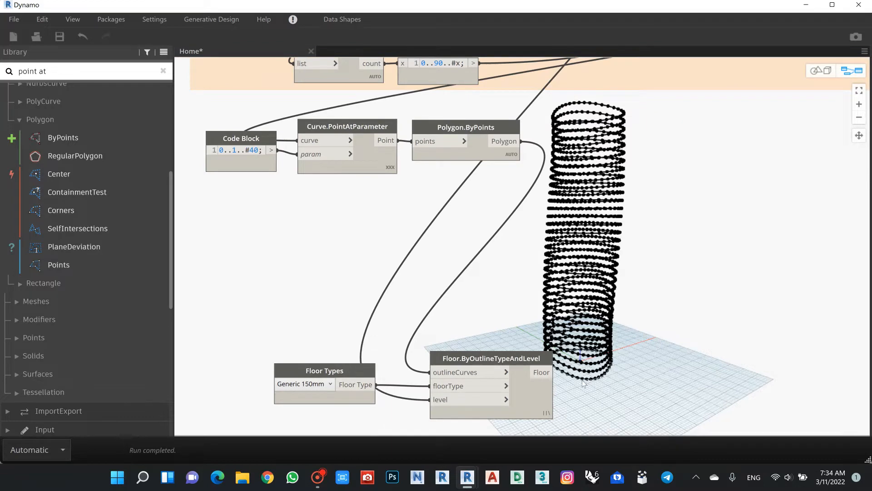
pyautogui.scroll(2, 582, 380)
pyautogui.scroll(-4, 384, 313)
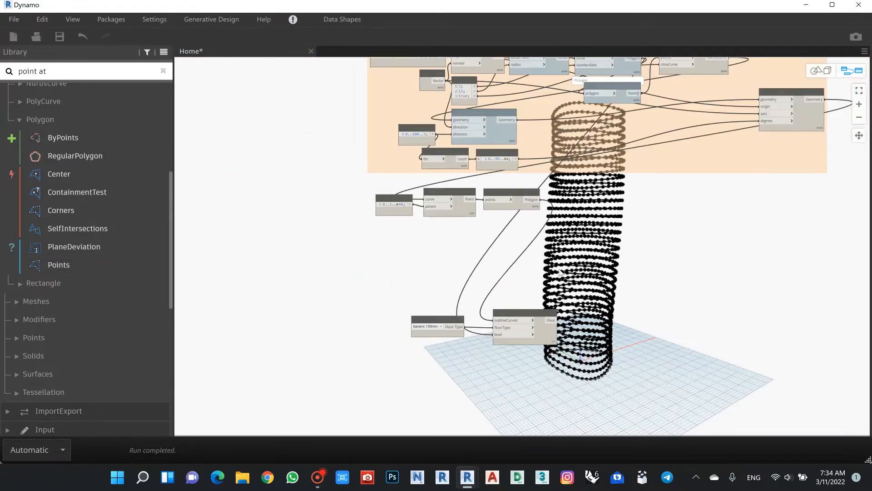
pyautogui.moveTo(384, 311); pyautogui.dragTo(379, 272, button='middle')
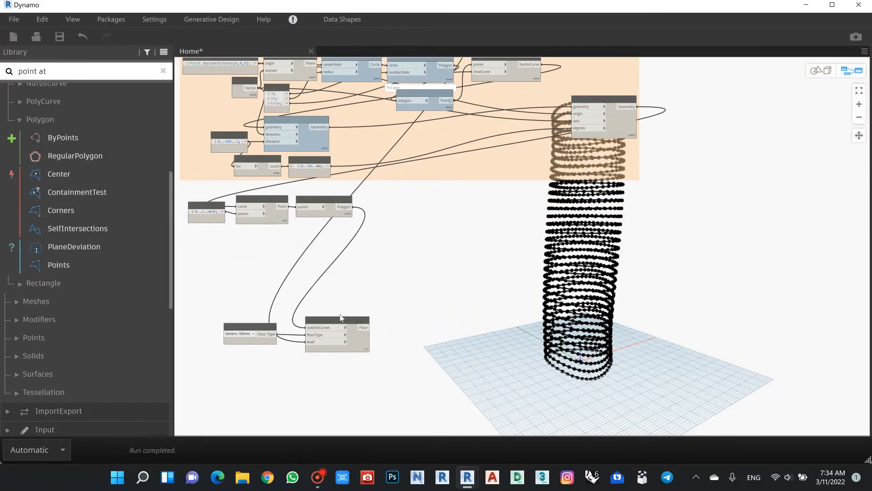
pyautogui.moveTo(260, 340); pyautogui.dragTo(227, 369)
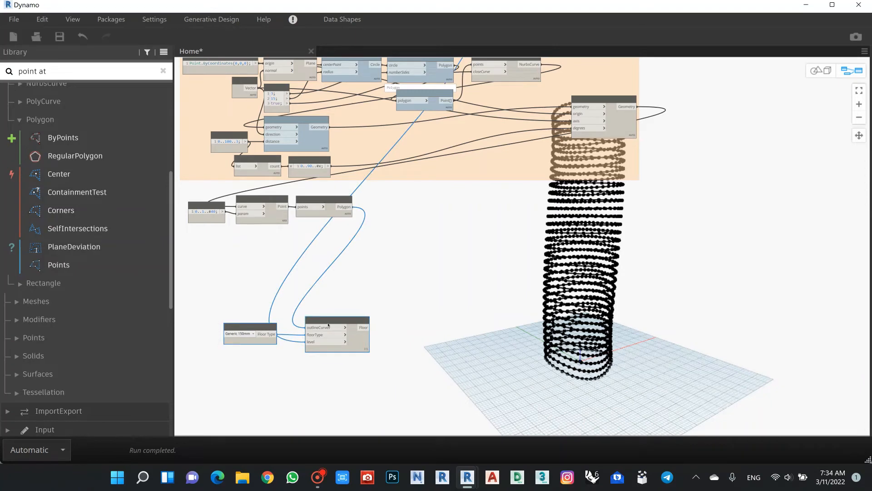
pyautogui.moveTo(423, 248); pyautogui.dragTo(464, 270, button='middle')
pyautogui.click(416, 278)
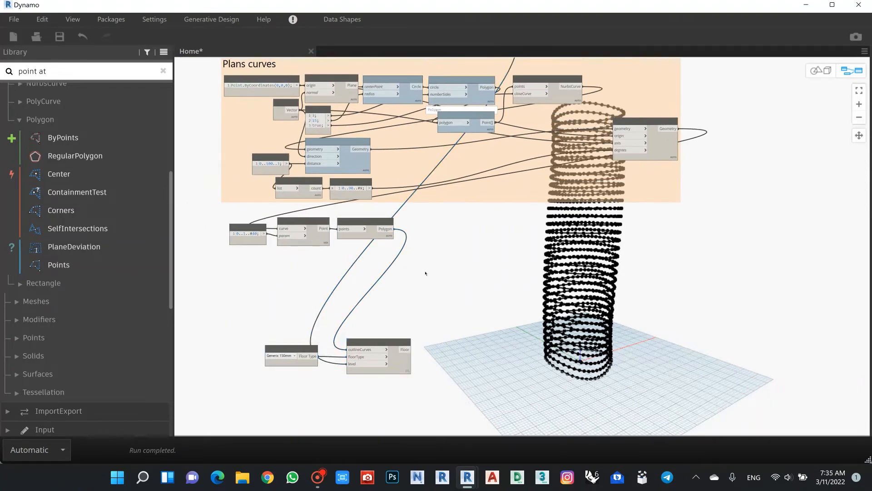
# Step: Group the 0..1..#40 code block, Curve.PointAtParameter and Polygon.ByPoints, and move the group slightly down, clear of the Plans curves group
pyautogui.moveTo(190, 210); pyautogui.dragTo(194, 209)
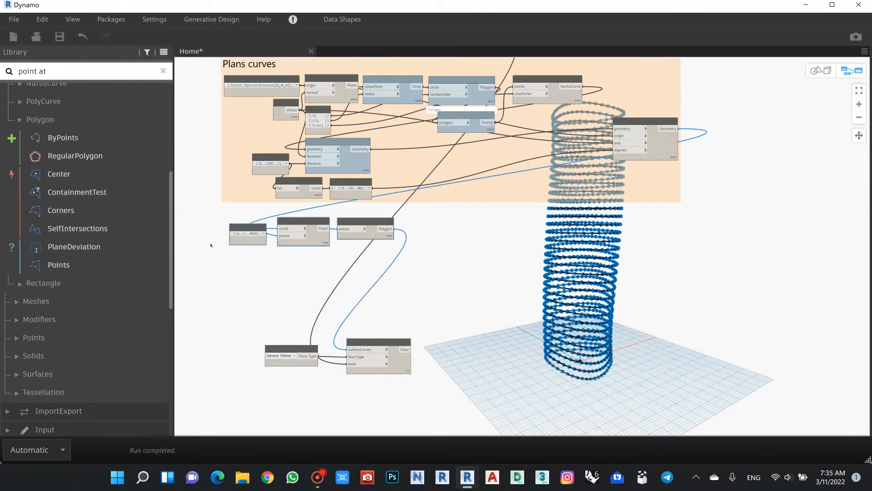
pyautogui.rightClick(206, 227)
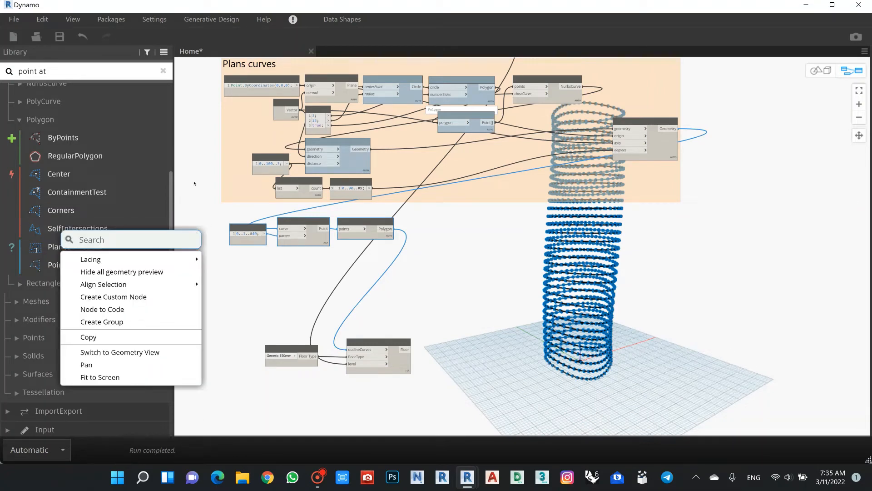
pyautogui.click(146, 322)
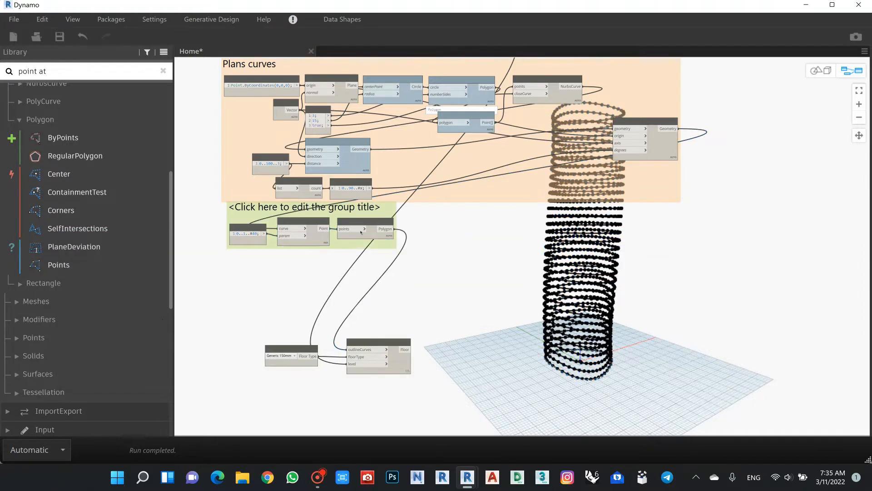
pyautogui.moveTo(362, 232); pyautogui.dragTo(358, 246)
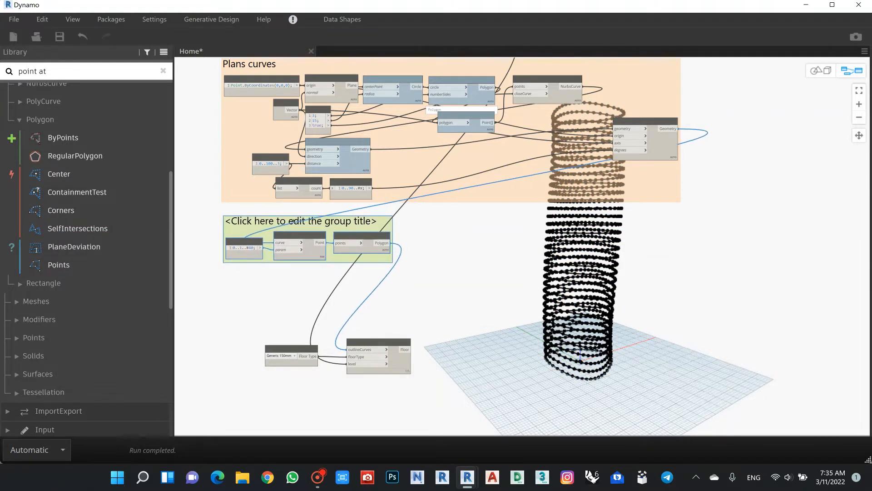
# Step: Title the group around the point and polygon nodes "polygon plan curves"
pyautogui.doubleClick(293, 225)
pyautogui.write('poly')
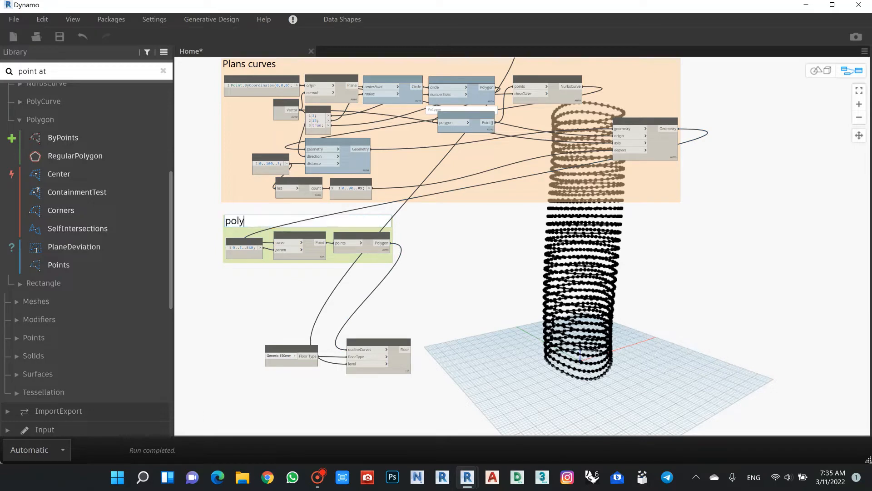
pyautogui.write('gon plan curves')
pyautogui.click(440, 265)
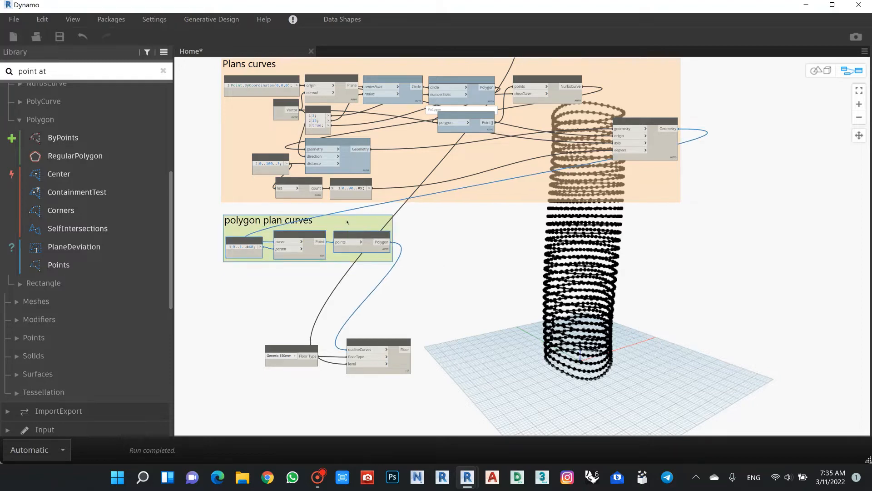
# Step: Move Floor Types and Floor.ByOutlineTypeAndLevel directly below the polygon plan curves group and combine them into their own group
pyautogui.scroll(-3, 459, 261)
pyautogui.scroll(4, 391, 324)
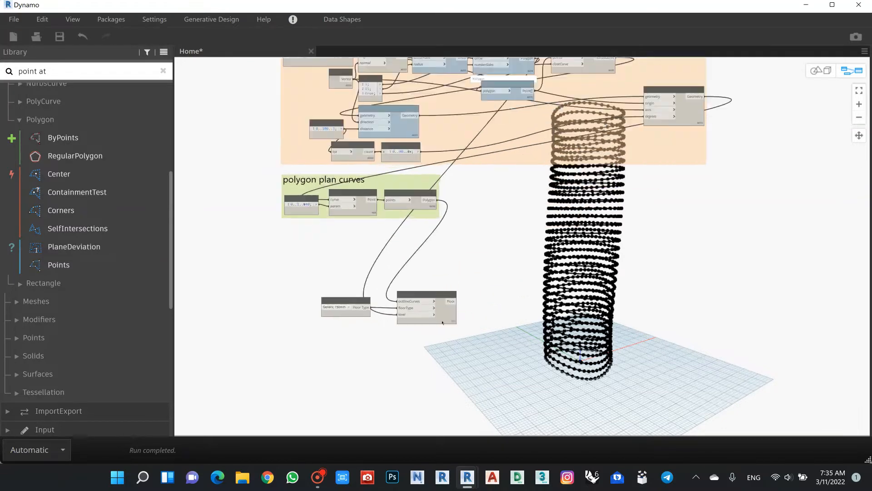
pyautogui.moveTo(471, 282); pyautogui.dragTo(318, 328)
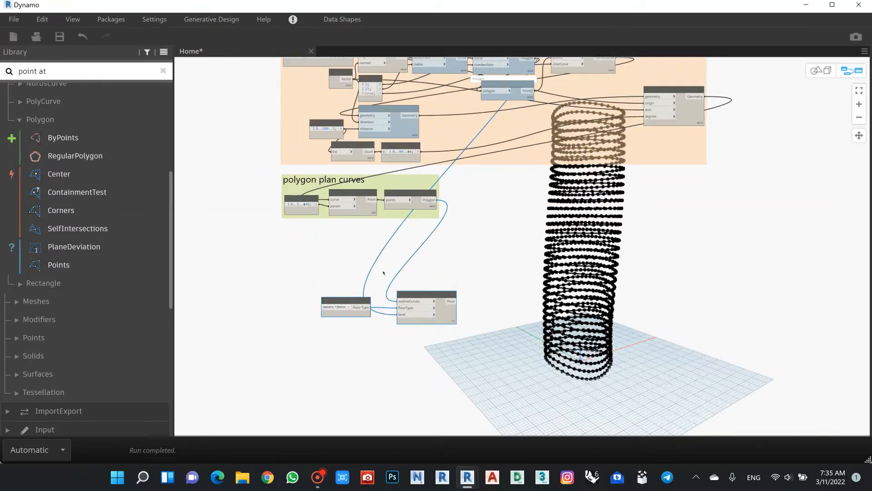
pyautogui.moveTo(415, 298); pyautogui.dragTo(412, 249)
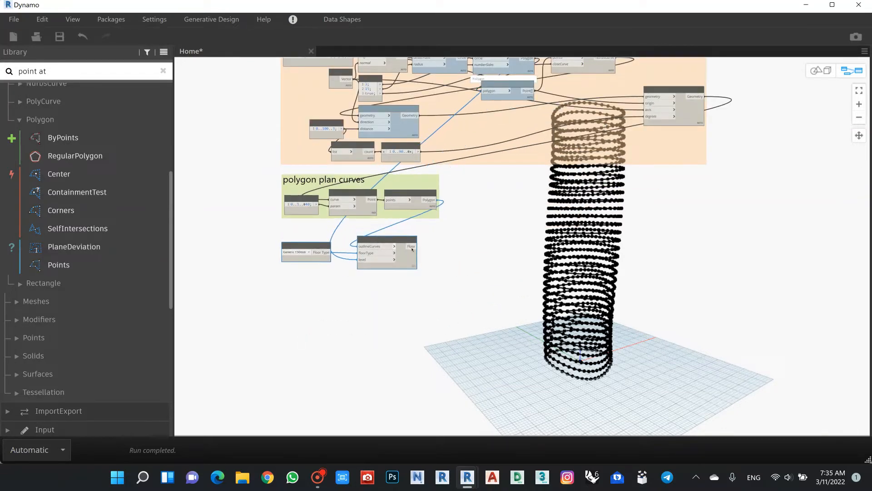
pyautogui.rightClick(302, 250)
pyautogui.click(345, 345)
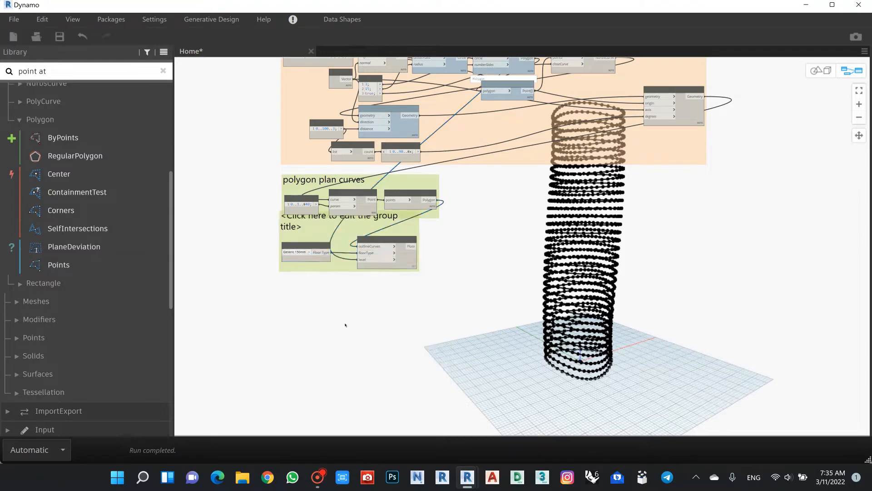
pyautogui.moveTo(337, 230); pyautogui.dragTo(342, 244)
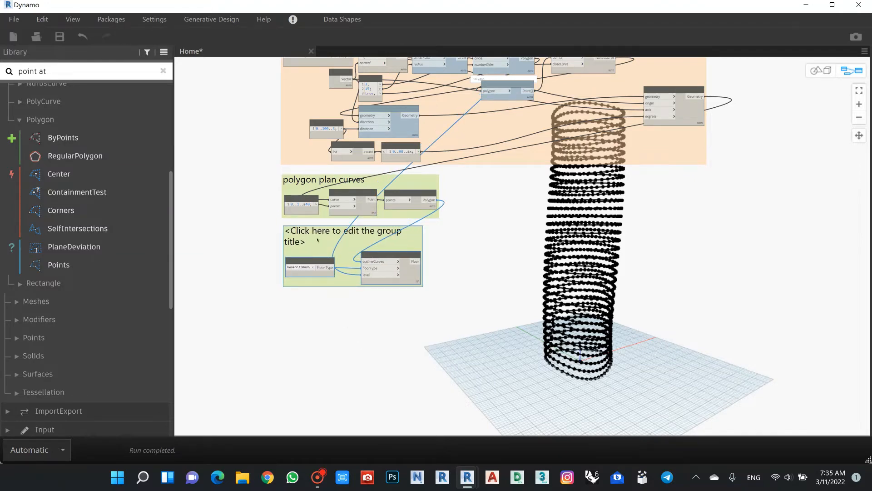
# Step: Title the group around the two floor nodes "Floor plan"
pyautogui.doubleClick(306, 240)
pyautogui.write('Fllor')
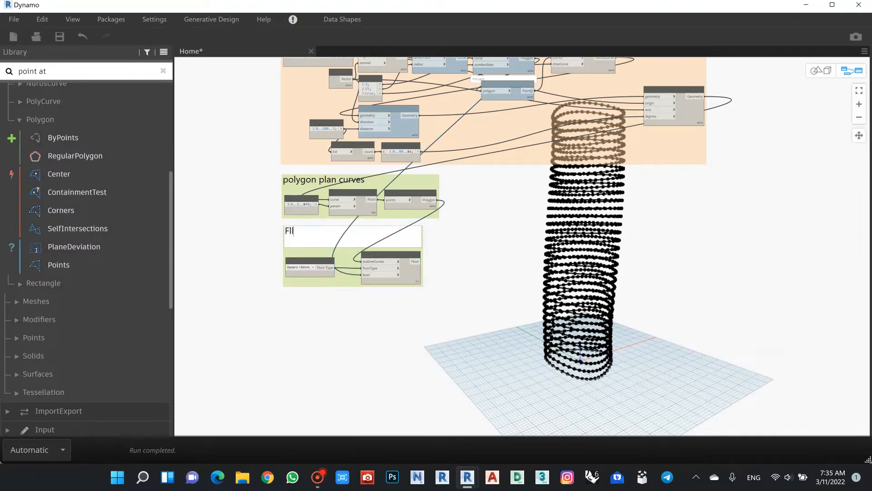
pyautogui.press('BackSpace')
pyautogui.press('BackSpace')
pyautogui.press('BackSpace')
pyautogui.press('BackSpace')
pyautogui.press('BackSpace')
pyautogui.write('loor plan')
pyautogui.click(400, 307)
# Step: Colour the Floor plan group light blue and move it slightly closer to the polygon plan curves group
pyautogui.click(339, 246)
pyautogui.rightClick(339, 245)
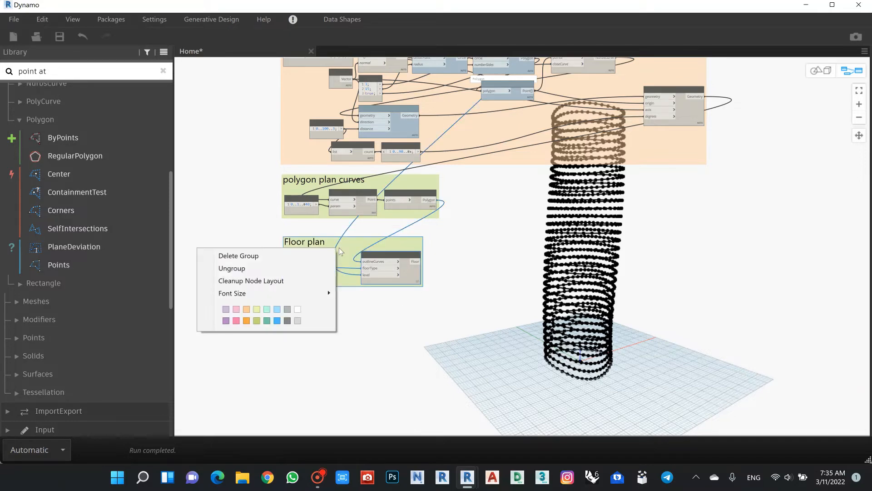
pyautogui.click(277, 310)
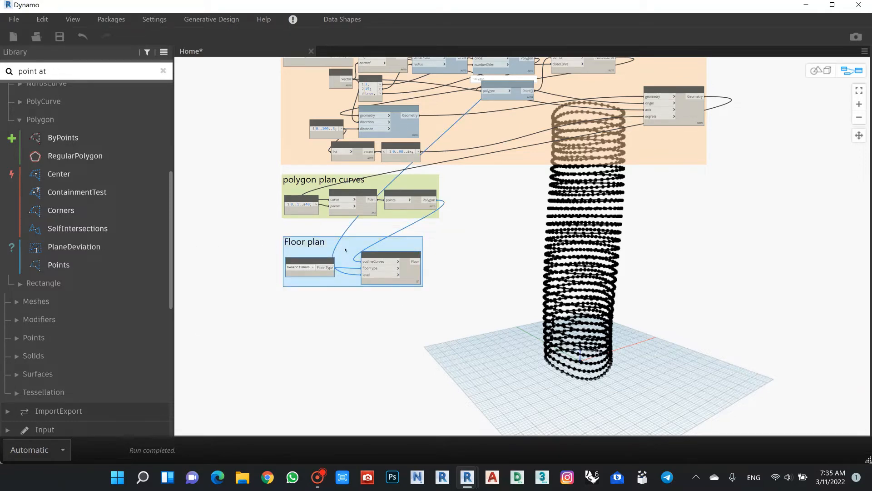
pyautogui.moveTo(346, 250); pyautogui.dragTo(345, 241)
pyautogui.click(483, 237)
# Step: Review the complete graph with all four groups and switch to Revit's 3D view of the tower
pyautogui.scroll(-3, 488, 233)
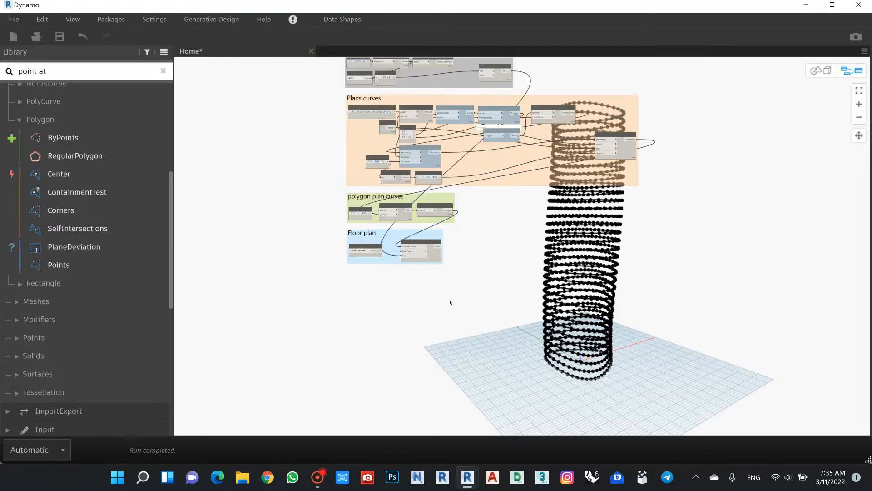
pyautogui.scroll(3, 450, 302)
pyautogui.scroll(2, 450, 328)
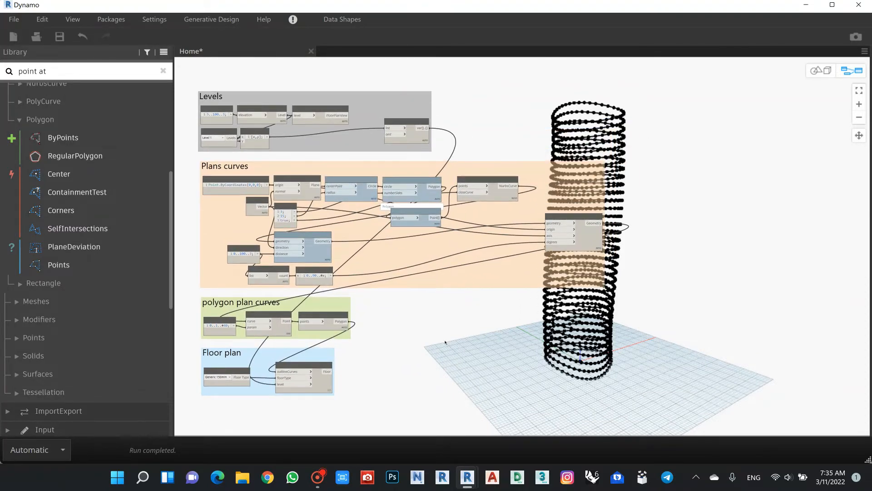
pyautogui.click(833, 4)
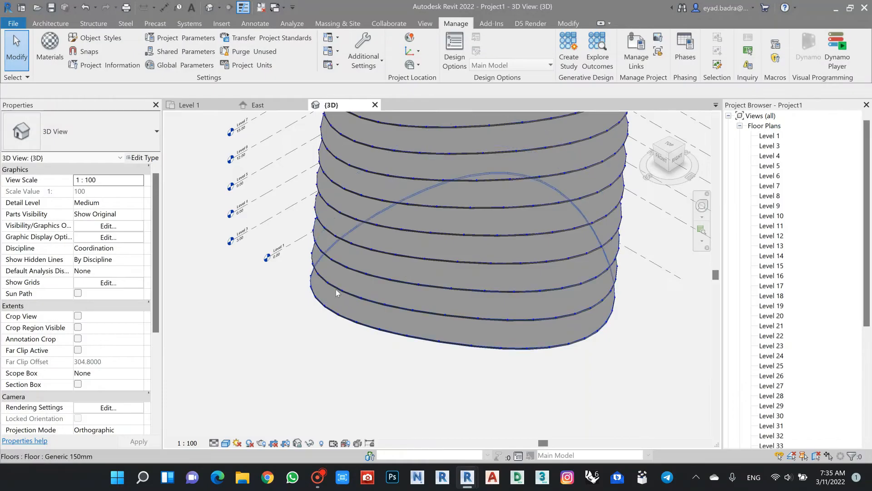
# Step: Examine the stacked floors of the twisted tower in the Revit 3D view, from the base up to the top slab
pyautogui.scroll(-5, 336, 289)
pyautogui.moveTo(516, 260); pyautogui.dragTo(489, 325, button='middle')
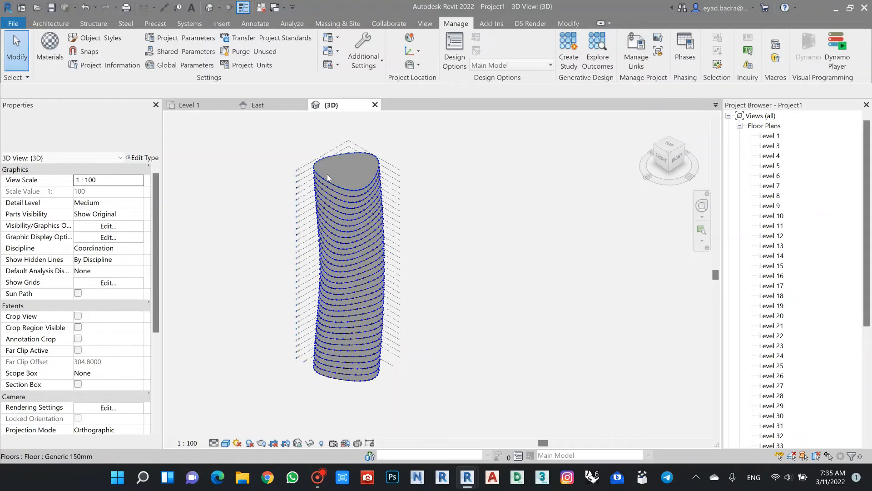
pyautogui.scroll(3, 327, 174)
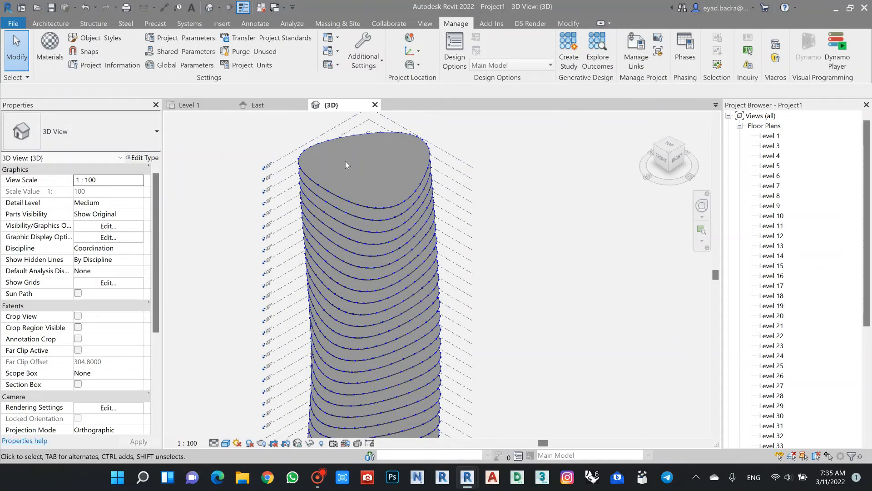
pyautogui.scroll(-5, 363, 161)
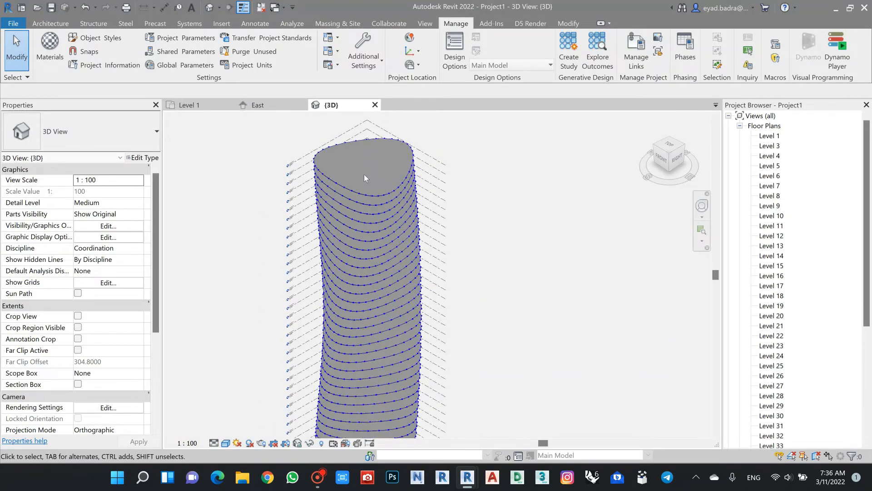
pyautogui.scroll(2, 402, 273)
pyautogui.moveTo(507, 278); pyautogui.dragTo(509, 269, button='middle')
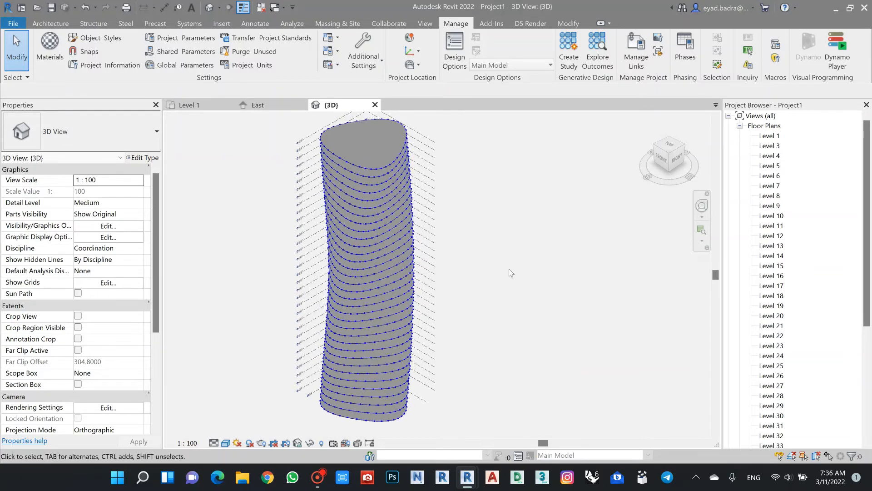
pyautogui.scroll(-1, 509, 269)
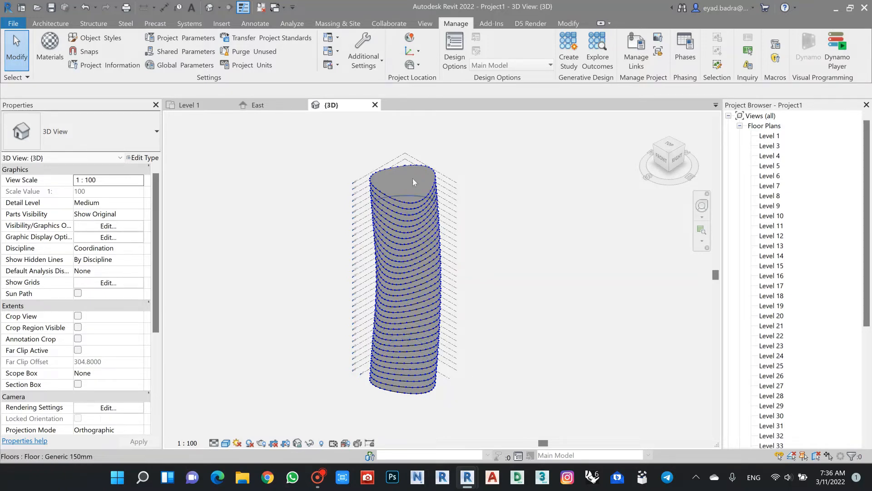
pyautogui.keyDown('shift'); pyautogui.moveTo(532, 291); pyautogui.dragTo(534, 272, button='middle'); pyautogui.keyUp('shift')
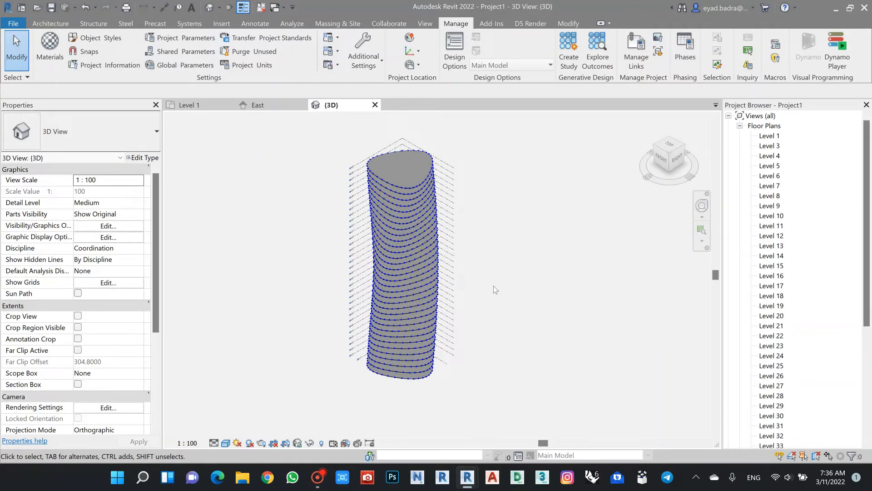
# Step: Switch back to Dynamo and review the Levels, Plans curves, polygon plan curves and Floor plan groups
pyautogui.click(530, 441)
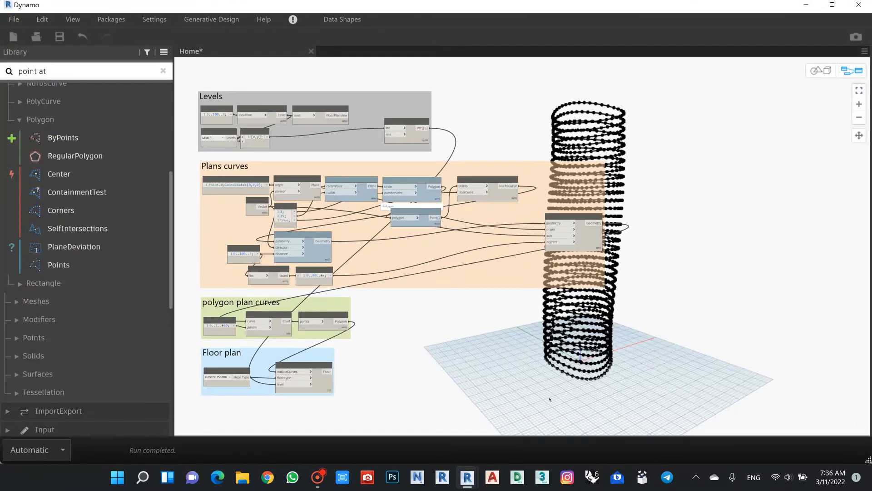
pyautogui.scroll(-3, 424, 307)
pyautogui.moveTo(444, 335); pyautogui.dragTo(421, 313, button='middle')
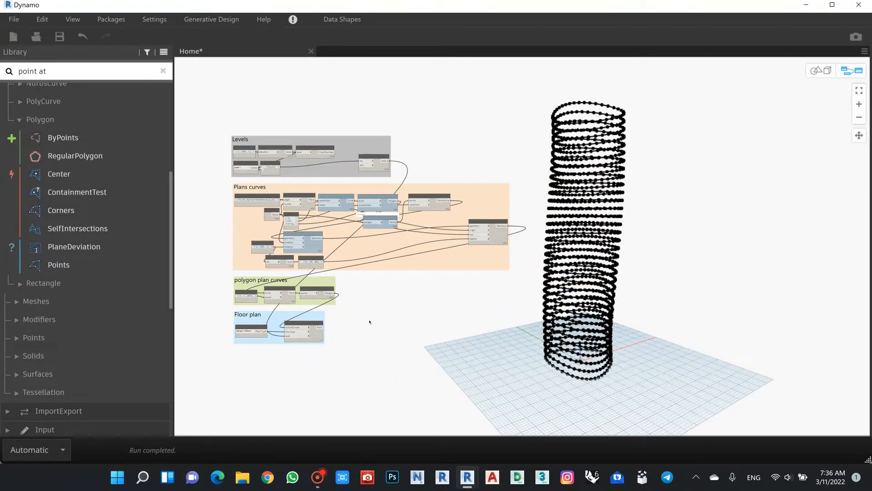
pyautogui.scroll(1, 373, 323)
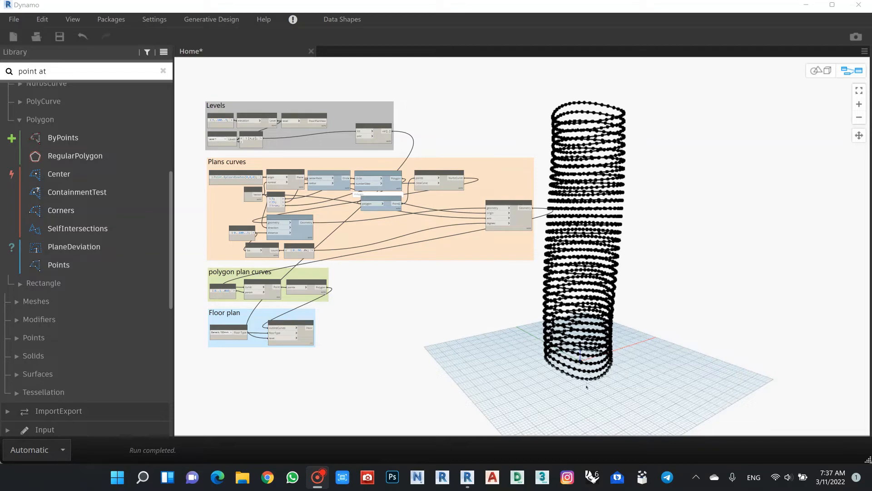
pyautogui.moveTo(362, 324); pyautogui.dragTo(364, 307, button='middle')
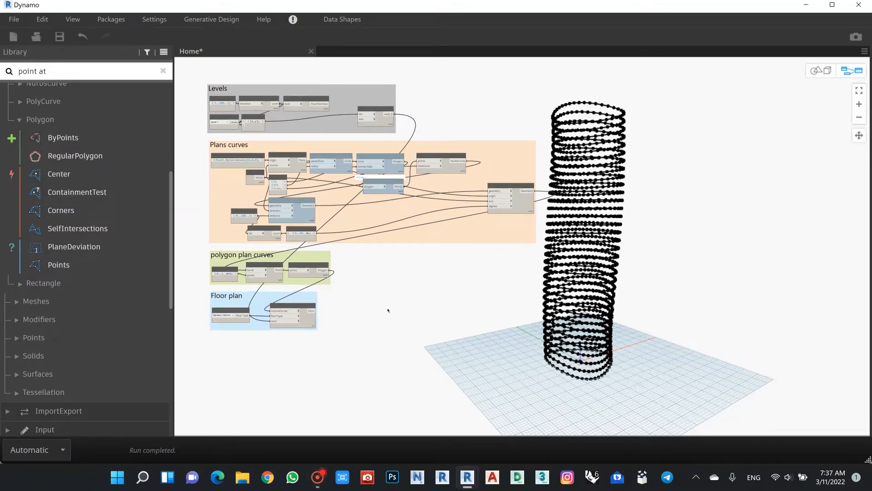
# Step: Search the node library for "loft" and add the Surface.ByLoft node with the crossSections input
pyautogui.scroll(-3, 88, 231)
pyautogui.scroll(5, 80, 205)
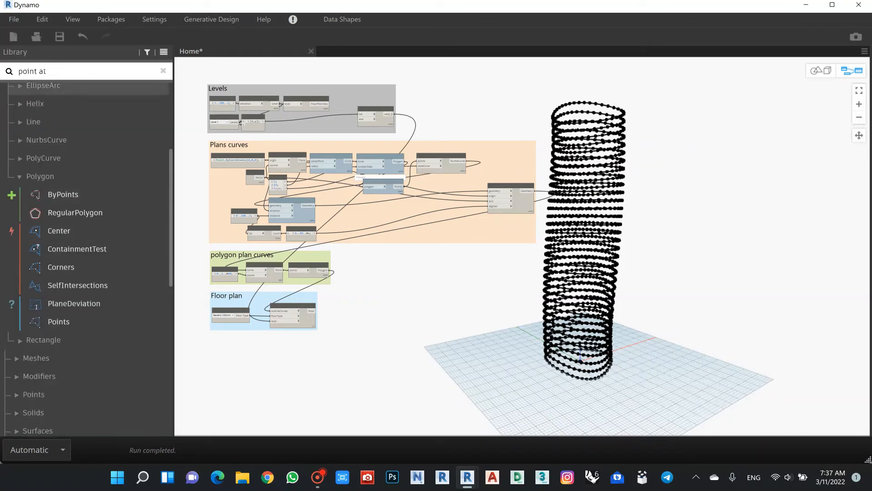
pyautogui.moveTo(47, 71); pyautogui.dragTo(12, 73)
pyautogui.press('BackSpace')
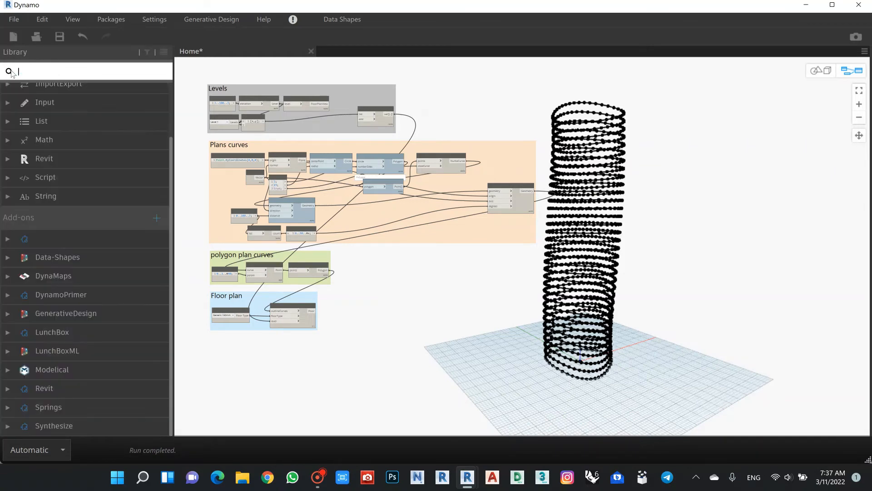
pyautogui.write('loft')
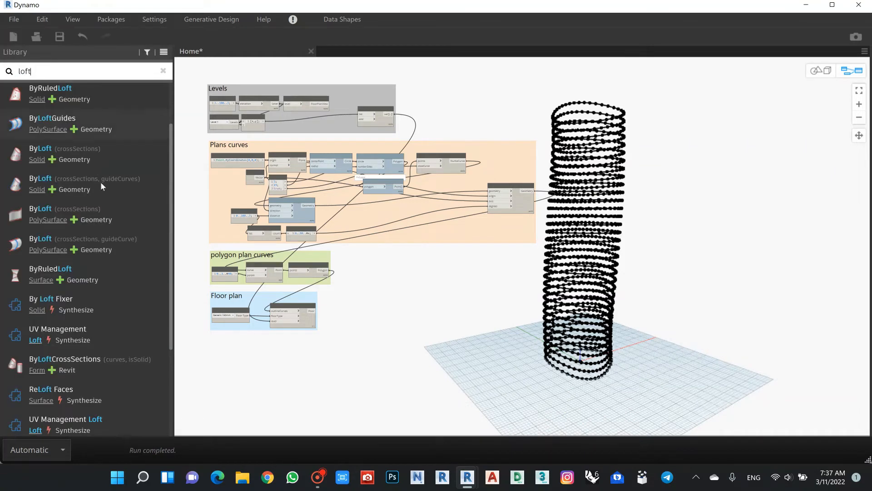
pyautogui.scroll(2, 89, 155)
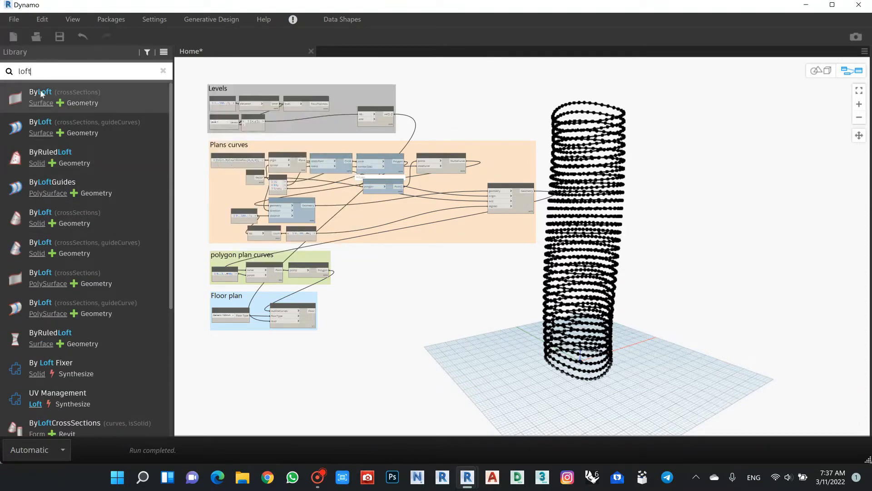
pyautogui.moveTo(33, 92)
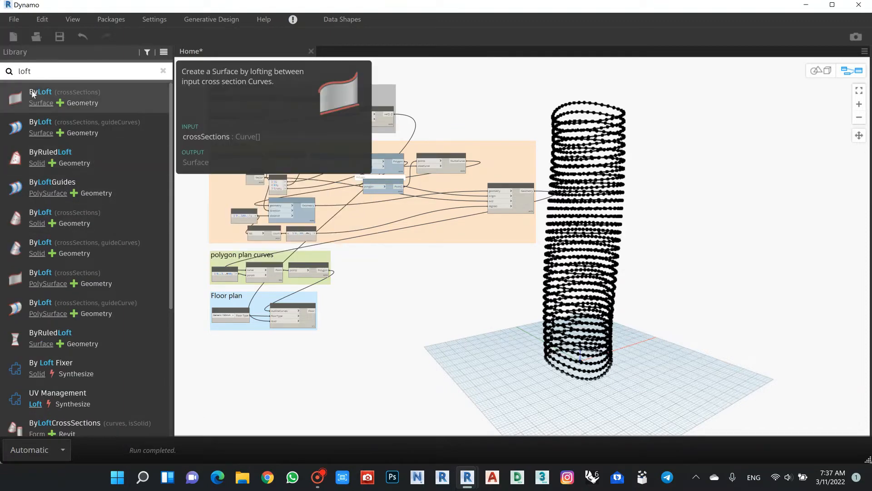
pyautogui.click(118, 97)
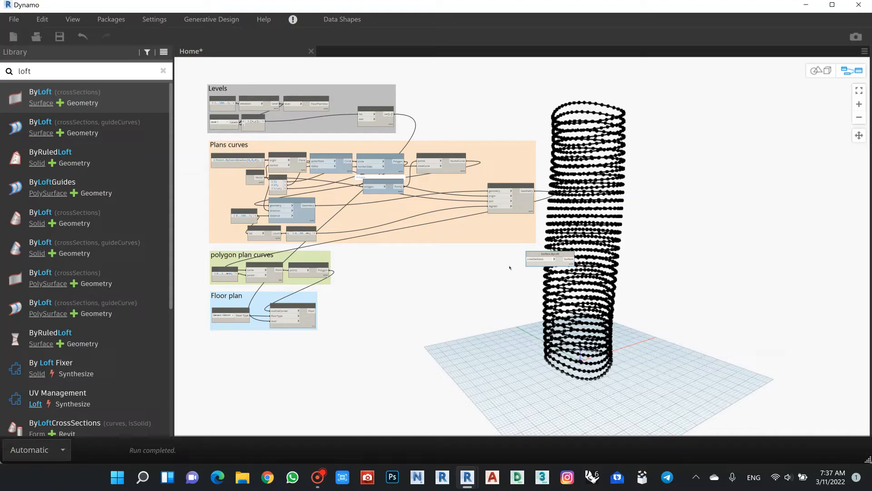
# Step: Move the Surface.ByLoft node just outside the polygon plan curves group, level with Polygon.ByPoints
pyautogui.moveTo(542, 254); pyautogui.dragTo(404, 311)
pyautogui.scroll(3, 350, 310)
pyautogui.moveTo(394, 299); pyautogui.dragTo(380, 278, button='middle')
pyautogui.scroll(-2, 445, 269)
pyautogui.scroll(1, 380, 279)
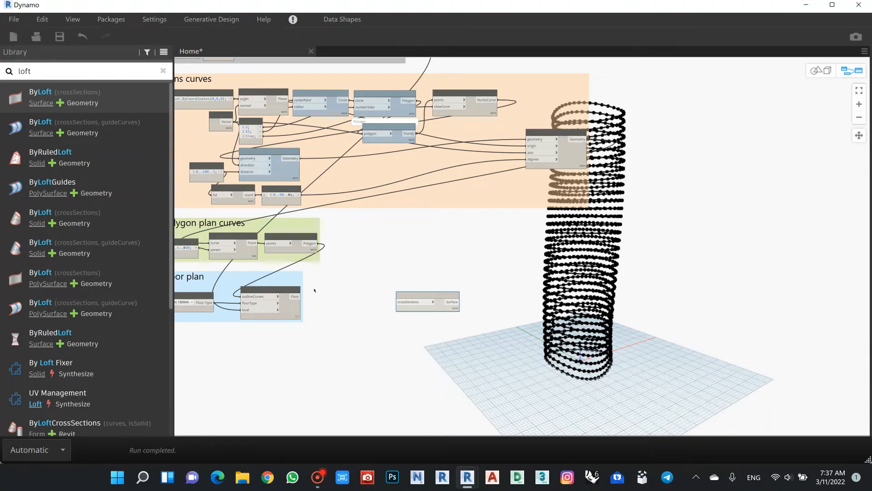
pyautogui.scroll(1, 314, 290)
pyautogui.moveTo(364, 259); pyautogui.dragTo(402, 253, button='middle')
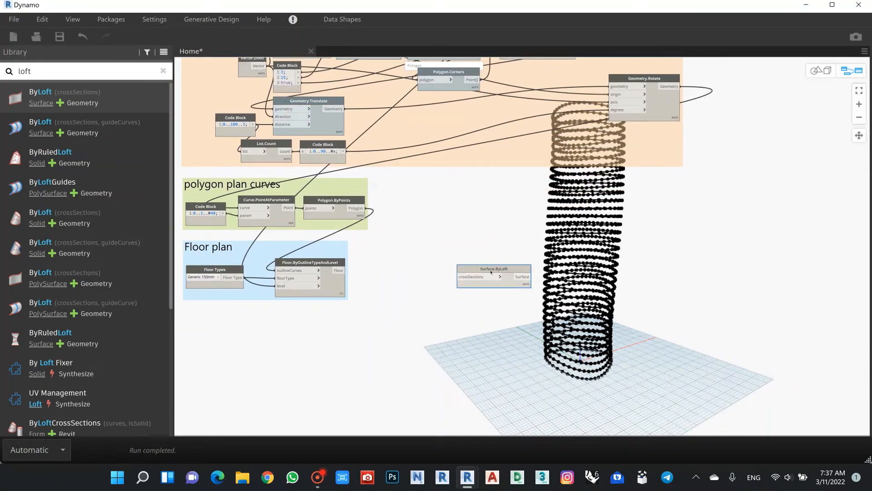
pyautogui.moveTo(491, 272); pyautogui.dragTo(432, 203)
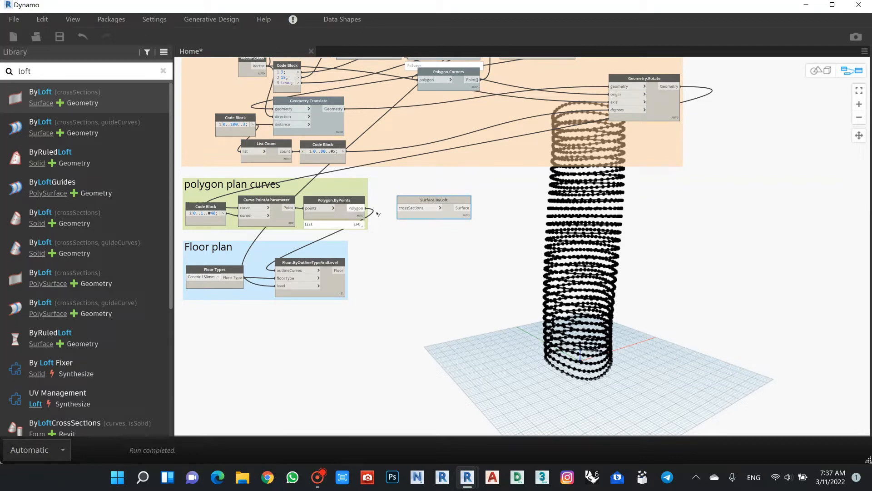
# Step: Connect the Polygon output of Polygon.ByPoints to the crossSections input of Surface.ByLoft to loft the tower's skin
pyautogui.moveTo(364, 208); pyautogui.dragTo(404, 209)
pyautogui.click(404, 210)
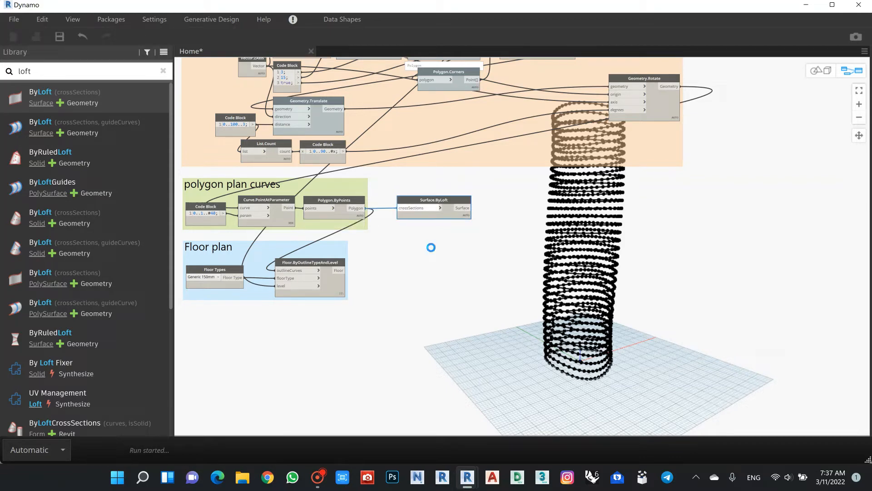
pyautogui.scroll(-3, 467, 249)
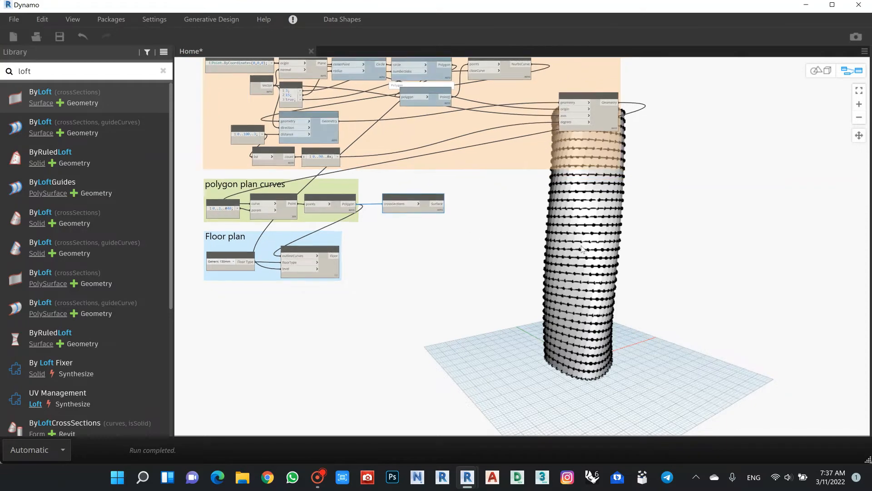
pyautogui.scroll(3, 582, 249)
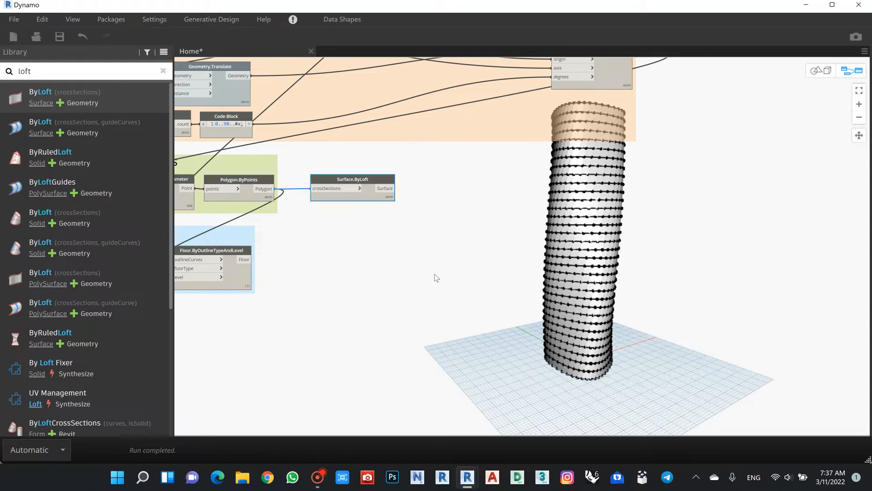
# Step: Clear the library search and look through the LunchBox add-on, including its Generate and Attractor categories
pyautogui.hotkey('ctrl', 'a')
pyautogui.press('BackSpace')
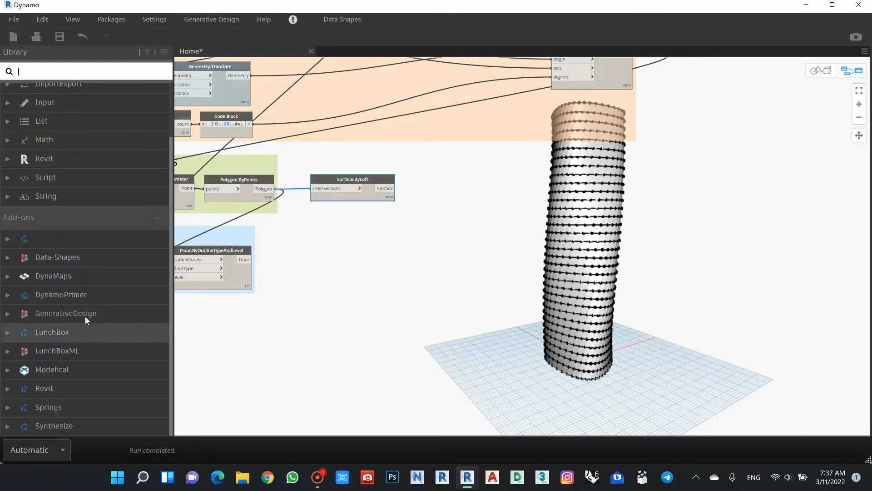
pyautogui.click(84, 334)
pyautogui.scroll(-3, 83, 349)
pyautogui.scroll(-1, 83, 349)
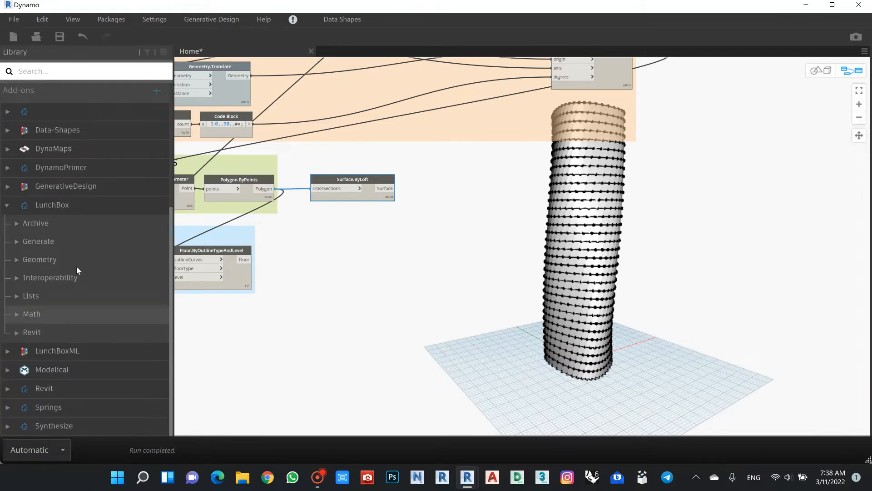
pyautogui.click(70, 243)
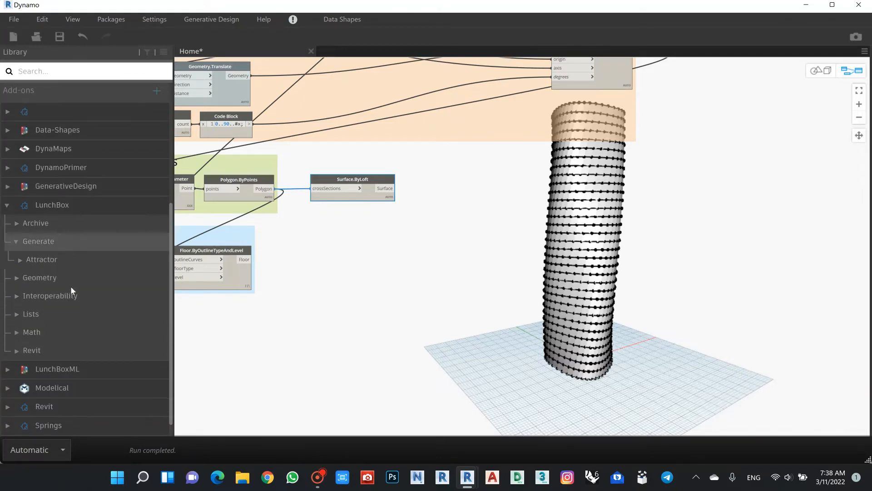
pyautogui.click(54, 258)
pyautogui.click(54, 258)
pyautogui.click(58, 241)
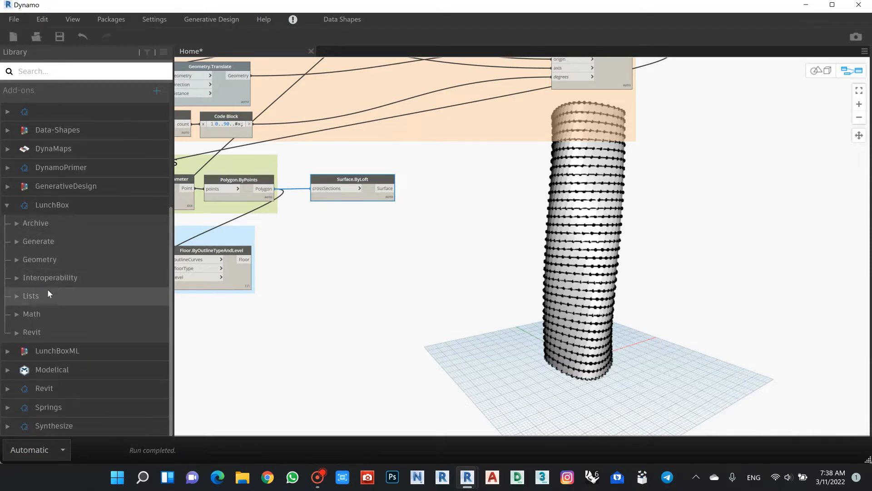
# Step: Add a PanelQuad node from LunchBox's Geometry Panel category and place it just below and beyond Surface.ByLoft
pyautogui.click(45, 259)
pyautogui.click(40, 295)
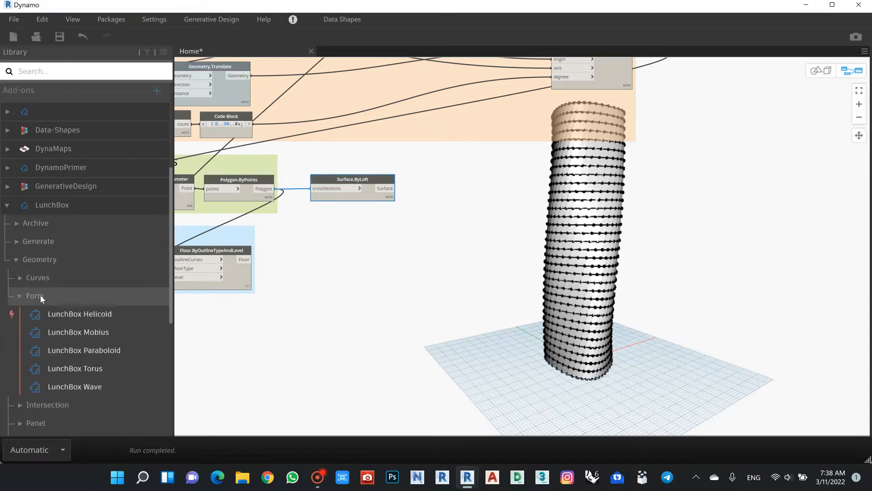
pyautogui.scroll(-2, 40, 295)
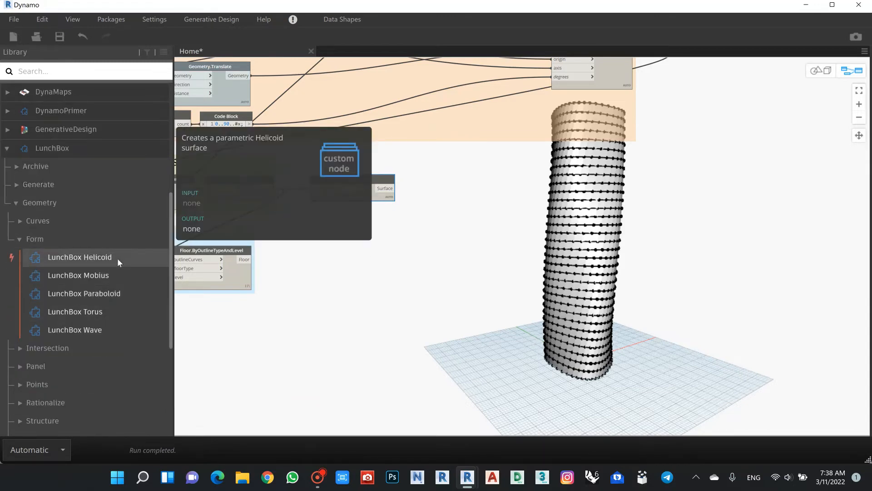
pyautogui.click(70, 365)
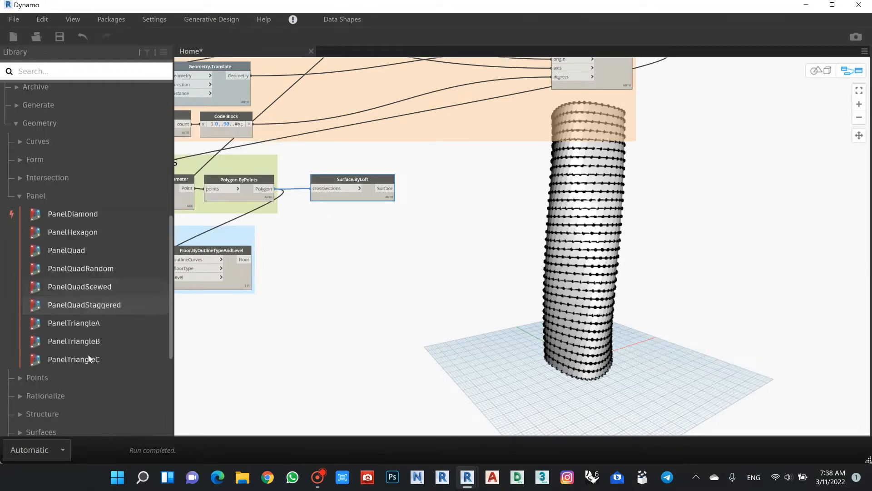
pyautogui.scroll(-2, 90, 359)
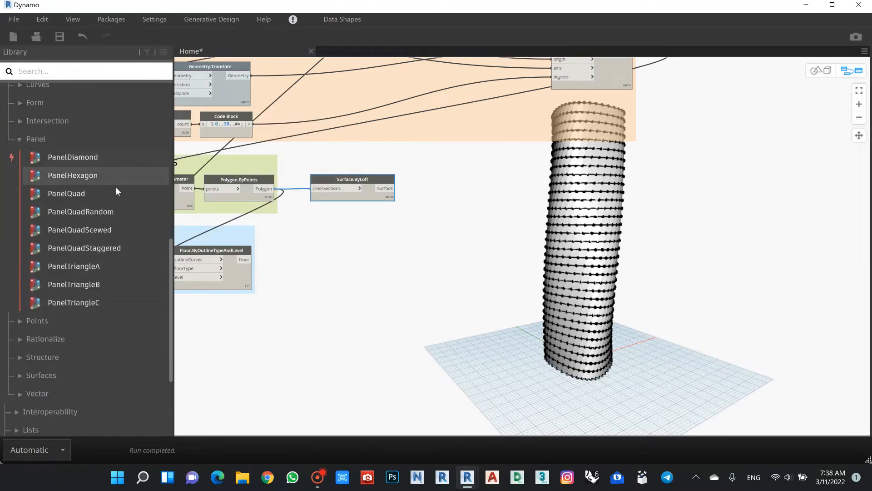
pyautogui.click(113, 194)
pyautogui.moveTo(548, 257); pyautogui.dragTo(437, 224)
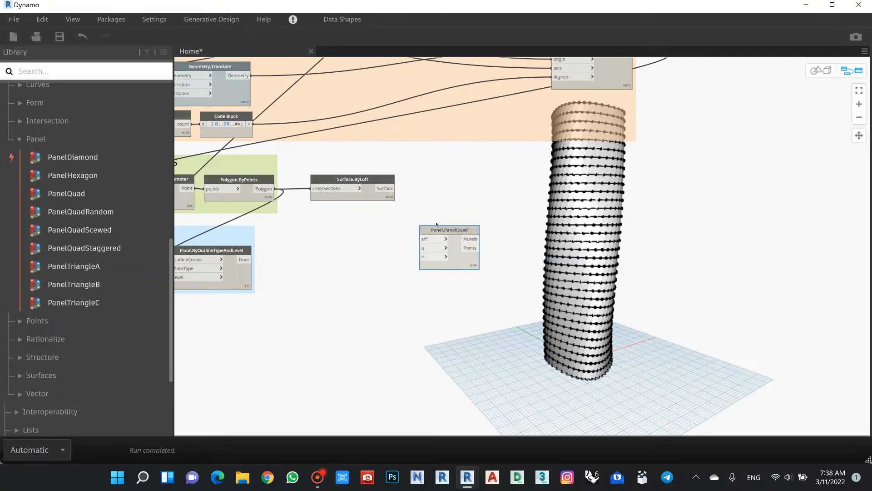
# Step: Feed Panel.PanelQuad with a new code block of 10 for both u and v and the Surface.ByLoft output for srf
pyautogui.scroll(1, 428, 228)
pyautogui.doubleClick(365, 253)
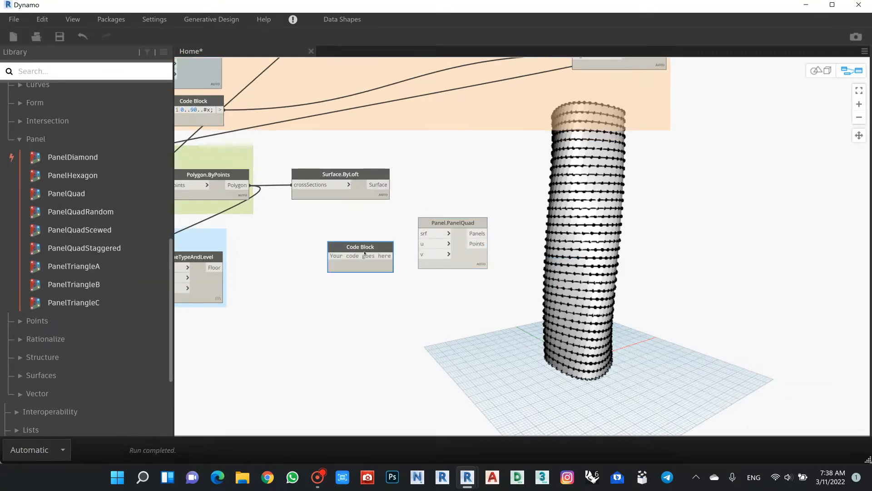
pyautogui.write('10')
pyautogui.click(373, 256)
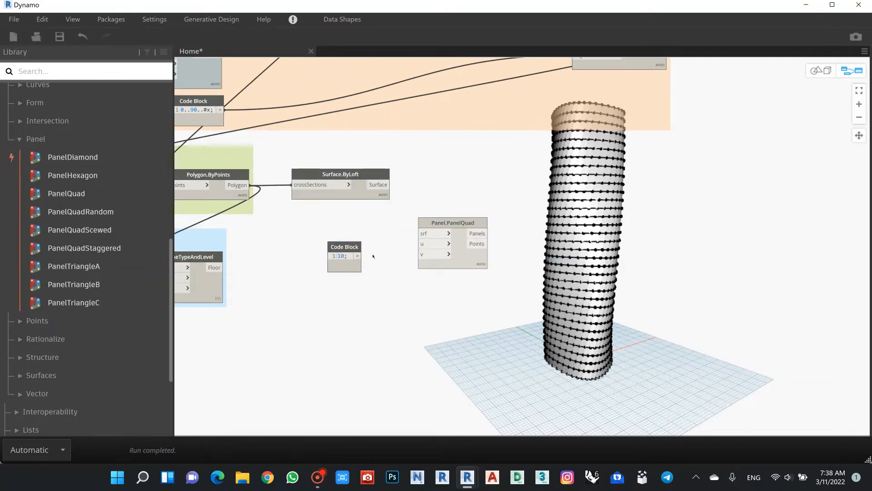
pyautogui.moveTo(359, 256); pyautogui.dragTo(438, 257)
pyautogui.moveTo(386, 187); pyautogui.dragTo(424, 233)
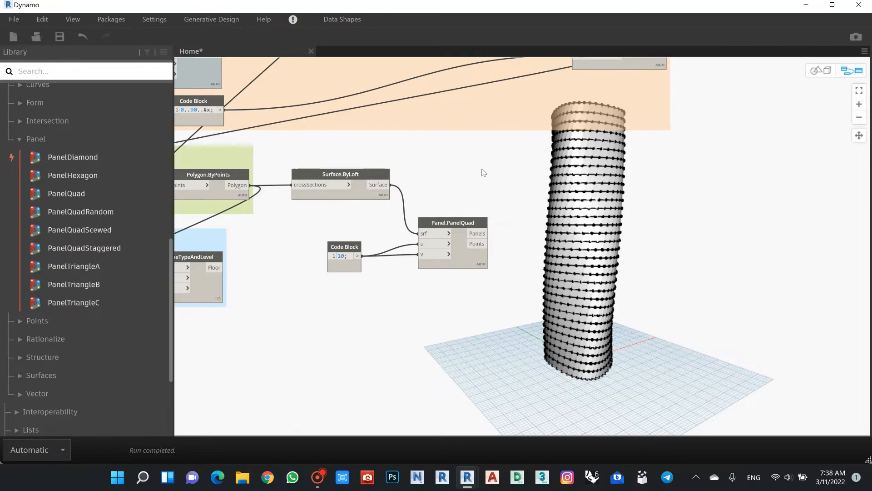
pyautogui.click(318, 193)
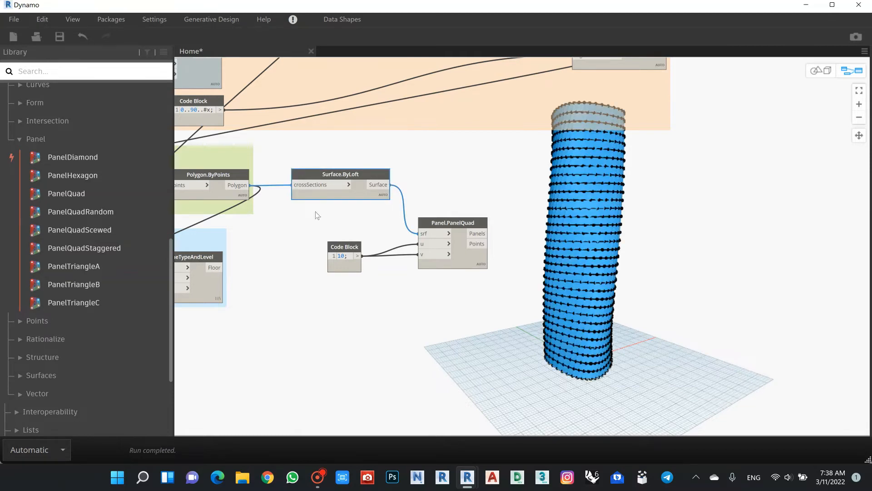
# Step: Hide the Surface.ByLoft preview and feed its crossSections from Geometry.Rotate's Geometry output instead of the Polygon.ByPoints output
pyautogui.rightClick(302, 231)
pyautogui.click(239, 261)
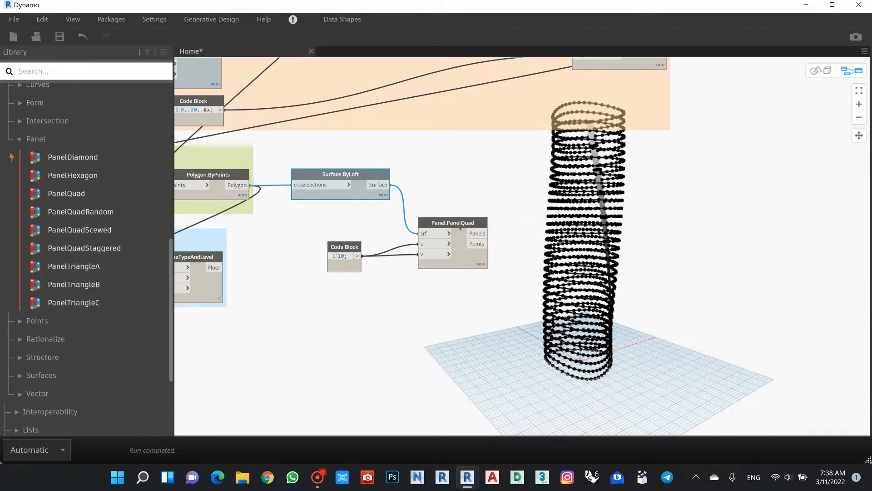
pyautogui.moveTo(453, 229)
pyautogui.scroll(-4, 473, 181)
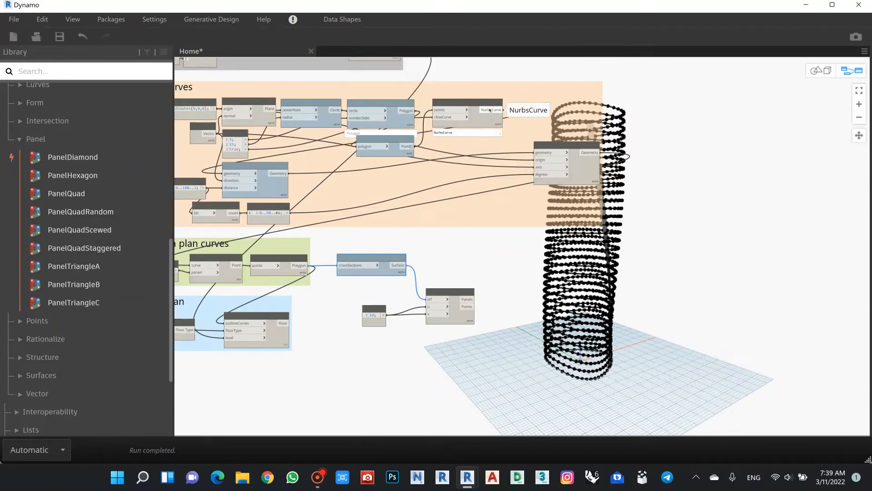
pyautogui.moveTo(490, 111); pyautogui.dragTo(316, 268)
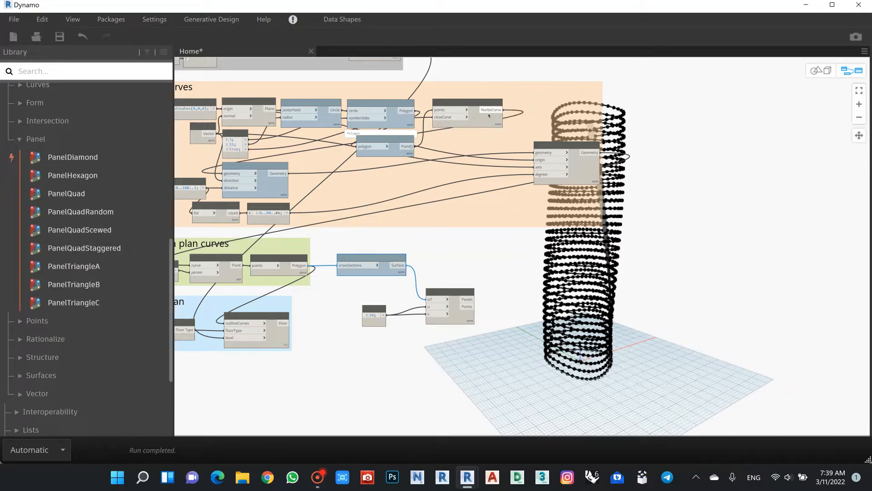
pyautogui.moveTo(492, 111)
pyautogui.mouseDown()
pyautogui.moveTo(362, 224)
pyautogui.moveTo(353, 266)
pyautogui.moveTo(489, 102)
pyautogui.mouseUp()
pyautogui.click(493, 103)
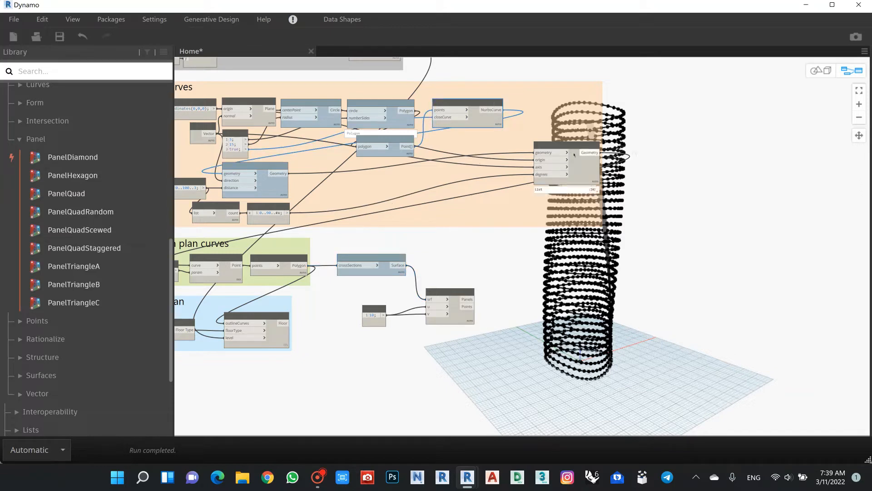
pyautogui.scroll(3, 580, 157)
pyautogui.scroll(-3, 581, 144)
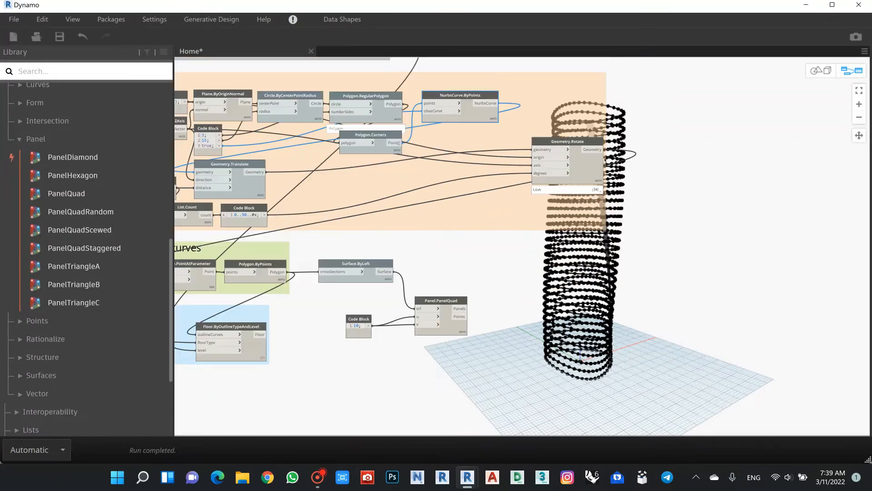
pyautogui.click(337, 273)
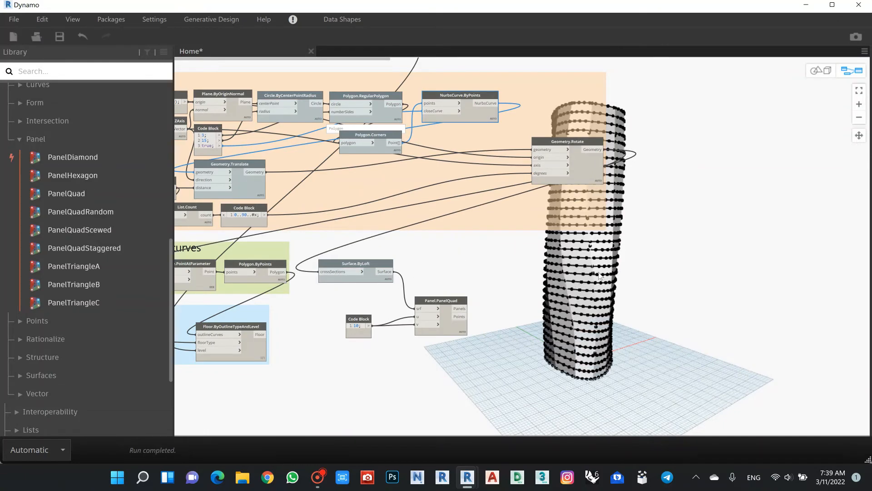
pyautogui.scroll(-2, 537, 232)
pyautogui.moveTo(538, 232); pyautogui.dragTo(432, 186, button='middle')
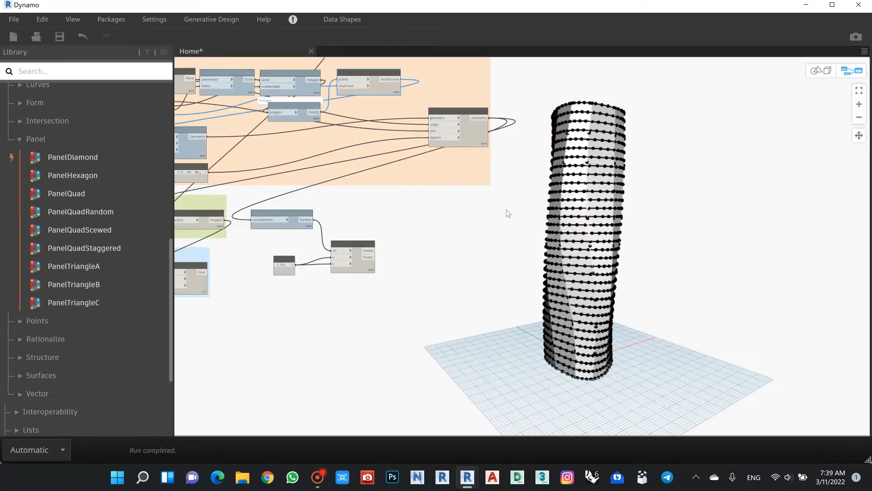
# Step: Move the code block of 10 up under Surface.ByLoft and disconnect it from the v input of Panel.PanelQuad
pyautogui.scroll(-3, 504, 230)
pyautogui.scroll(3, 381, 253)
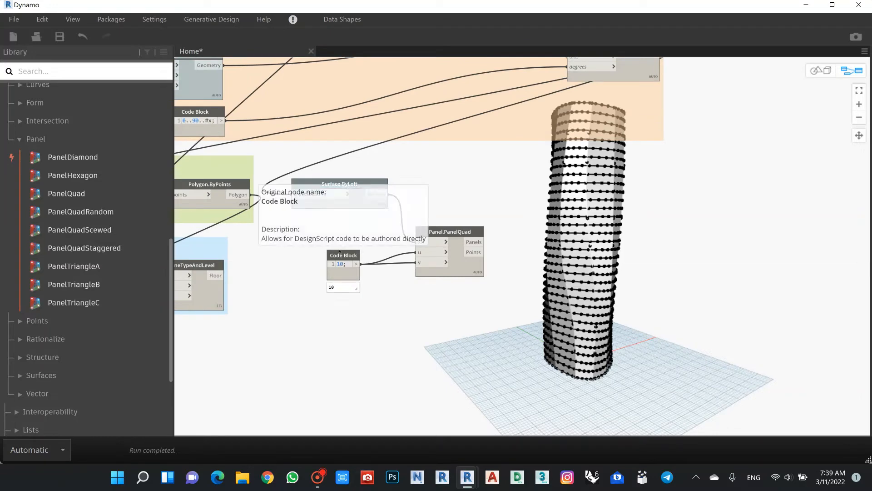
pyautogui.moveTo(340, 257); pyautogui.dragTo(329, 231)
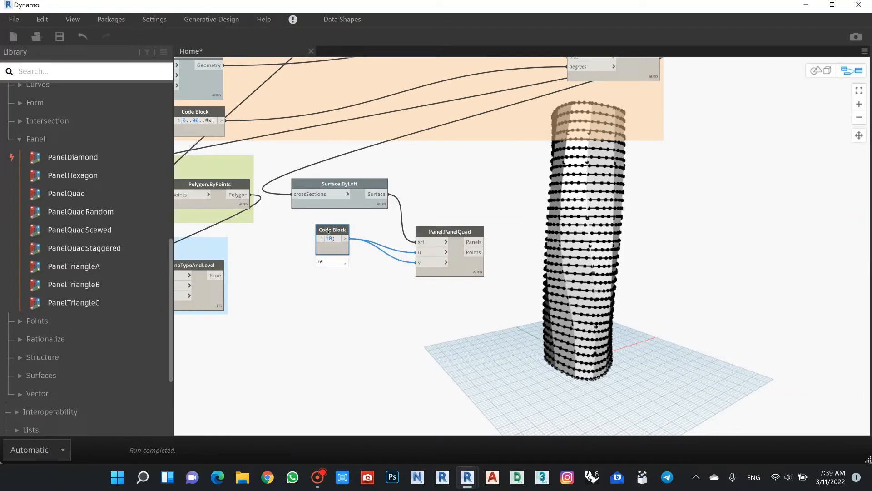
pyautogui.click(335, 237)
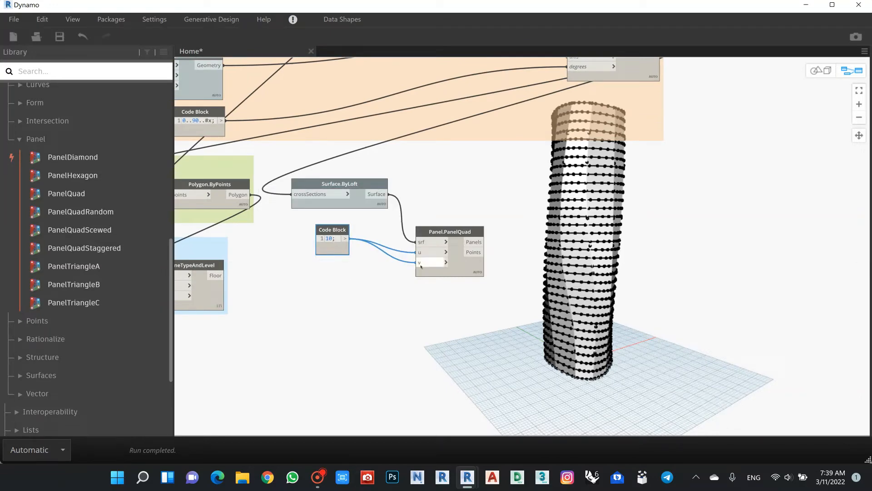
pyautogui.click(359, 268)
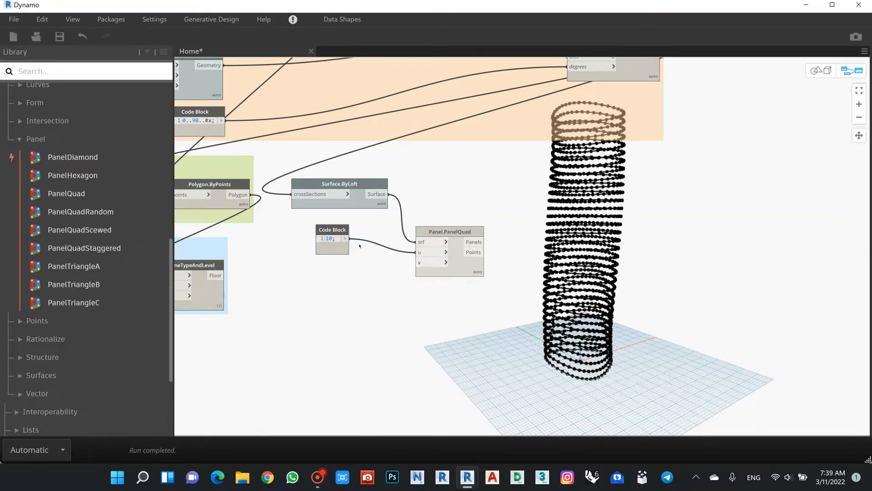
# Step: Change the code block beside Panel.PanelQuad to two lines with the values 40 and 33
pyautogui.moveTo(334, 233); pyautogui.dragTo(335, 237)
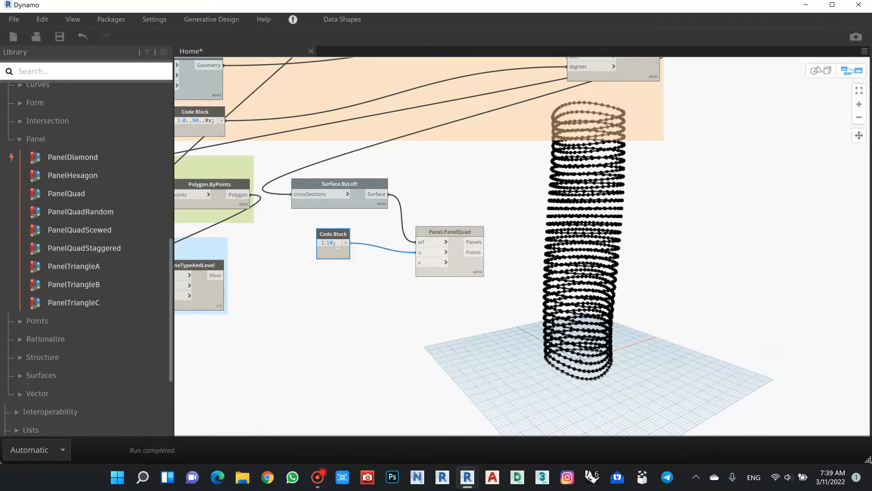
pyautogui.press('Return')
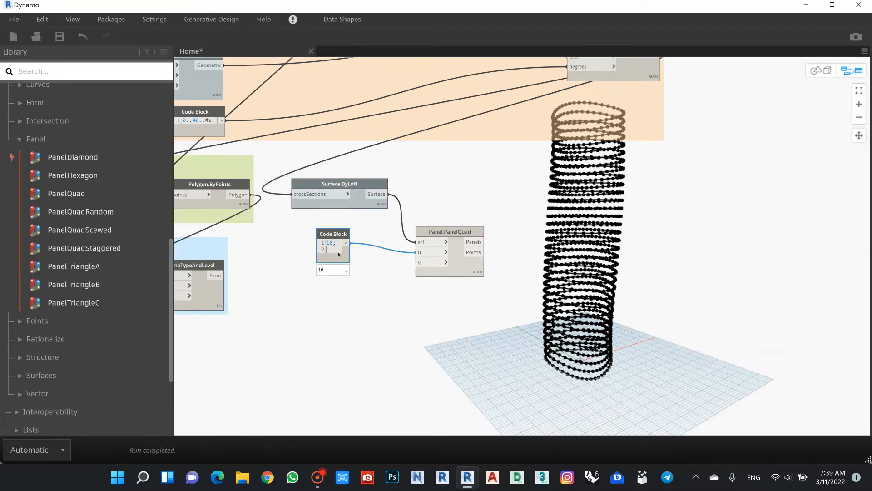
pyautogui.write('33')
pyautogui.click(331, 243)
pyautogui.write('4')
pyautogui.click(362, 307)
# Step: Connect the code block's second output, 33, to the v input of Panel.PanelQuad
pyautogui.scroll(-2, 363, 307)
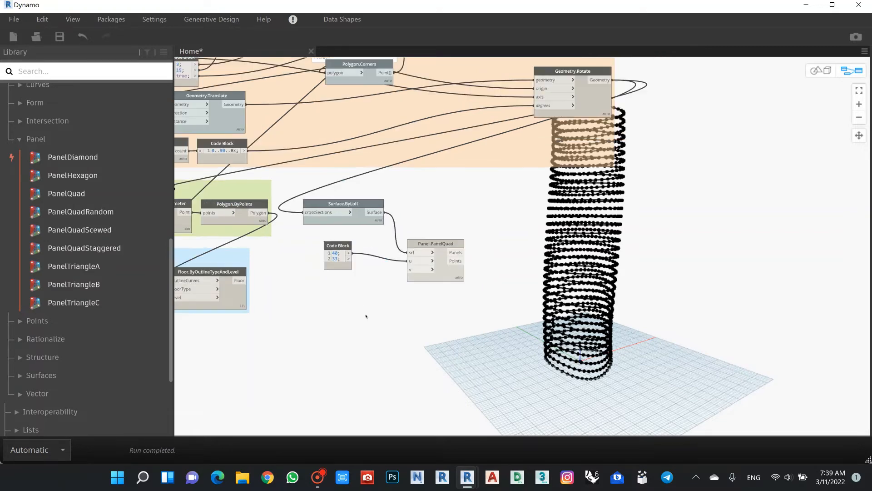
pyautogui.moveTo(366, 315); pyautogui.dragTo(378, 318, button='middle')
pyautogui.scroll(2, 379, 318)
pyautogui.moveTo(355, 253); pyautogui.dragTo(438, 266)
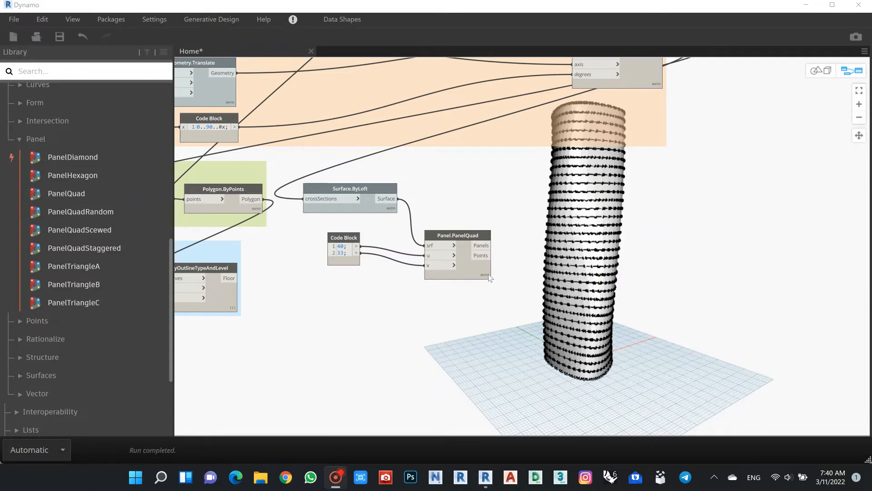
# Step: Examine the quad panels on the tower's facade up close in the 3D preview, and return to the graph
pyautogui.moveTo(494, 327); pyautogui.dragTo(467, 315, button='middle')
pyautogui.click(821, 71)
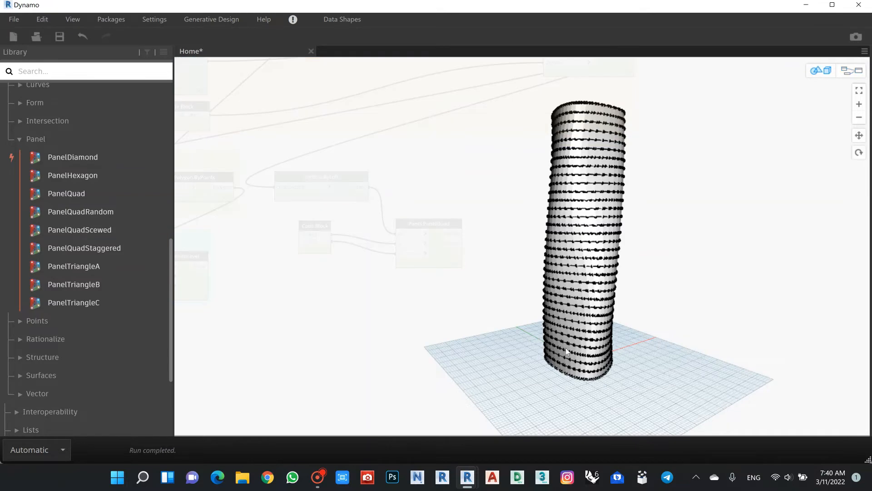
pyautogui.scroll(10, 597, 383)
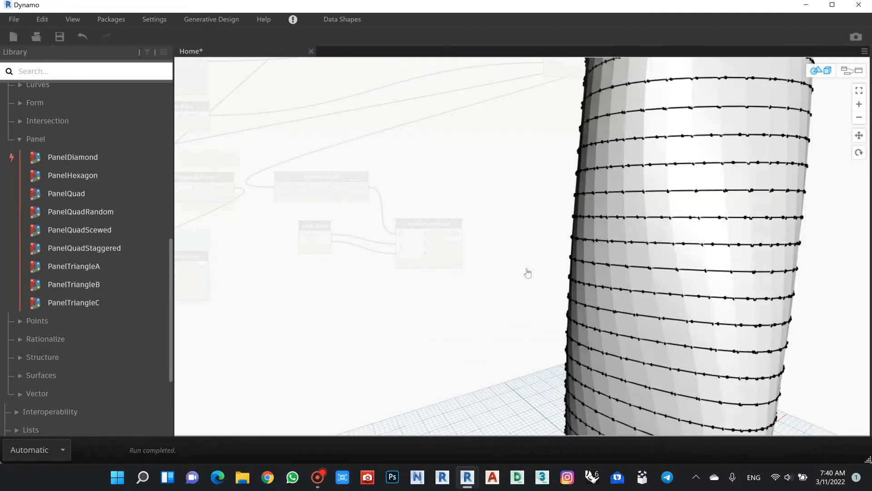
pyautogui.scroll(-4, 534, 242)
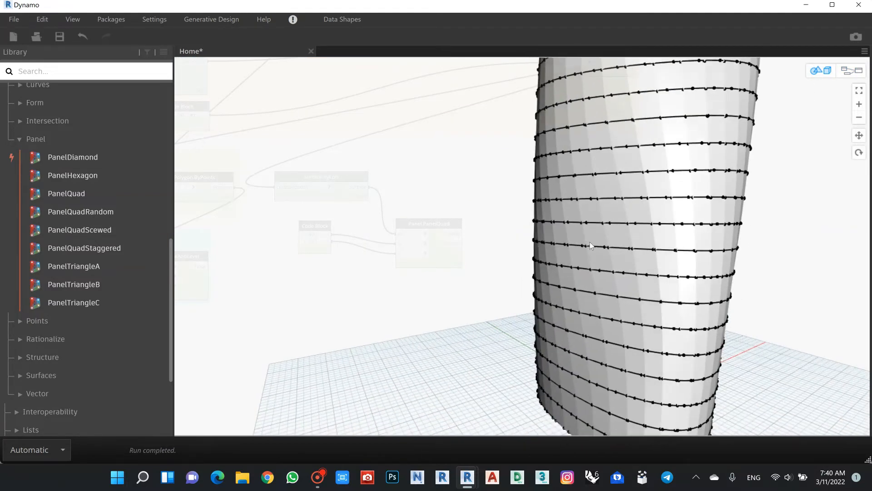
pyautogui.scroll(-3, 590, 242)
pyautogui.moveTo(608, 272); pyautogui.dragTo(556, 358, button='right')
pyautogui.scroll(3, 563, 341)
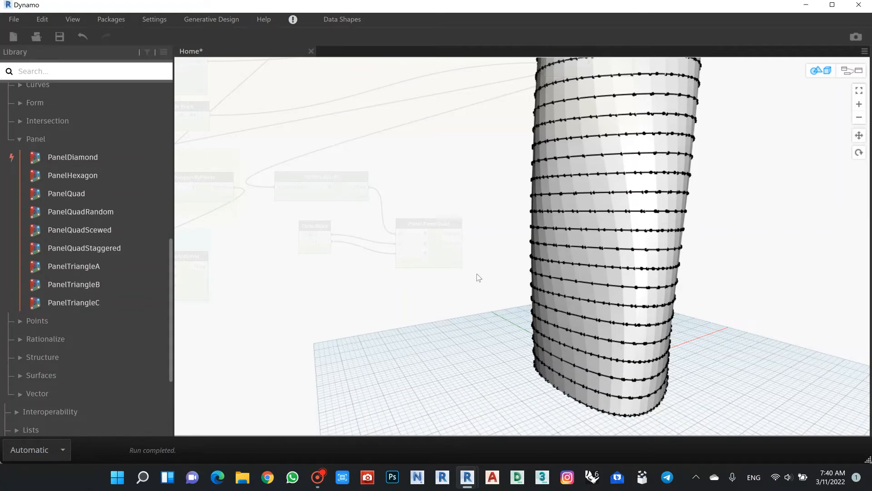
pyautogui.scroll(-2, 477, 276)
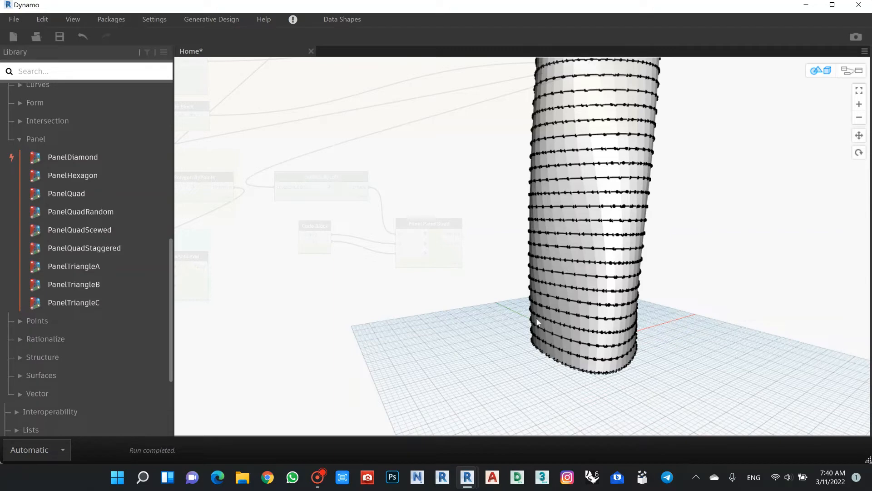
pyautogui.click(852, 71)
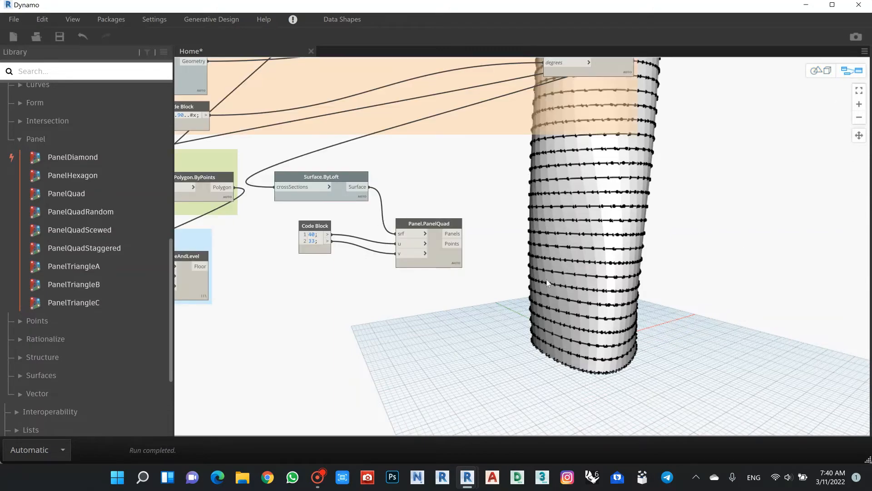
# Step: Turn off the preview of the Curve.PointAtParameter node in the polygon plan curves group
pyautogui.moveTo(404, 298); pyautogui.dragTo(562, 300, button='middle')
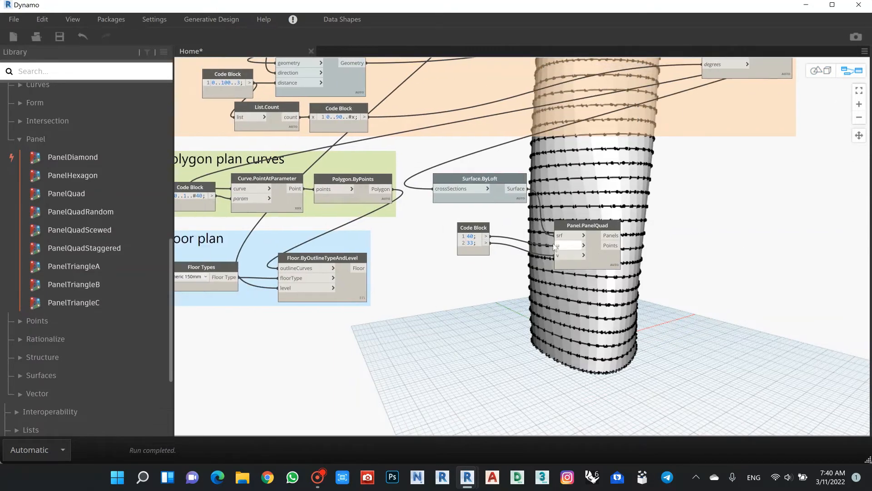
pyautogui.scroll(-2, 562, 247)
pyautogui.moveTo(605, 274); pyautogui.dragTo(551, 285, button='middle')
pyautogui.moveTo(474, 303); pyautogui.dragTo(554, 323, button='middle')
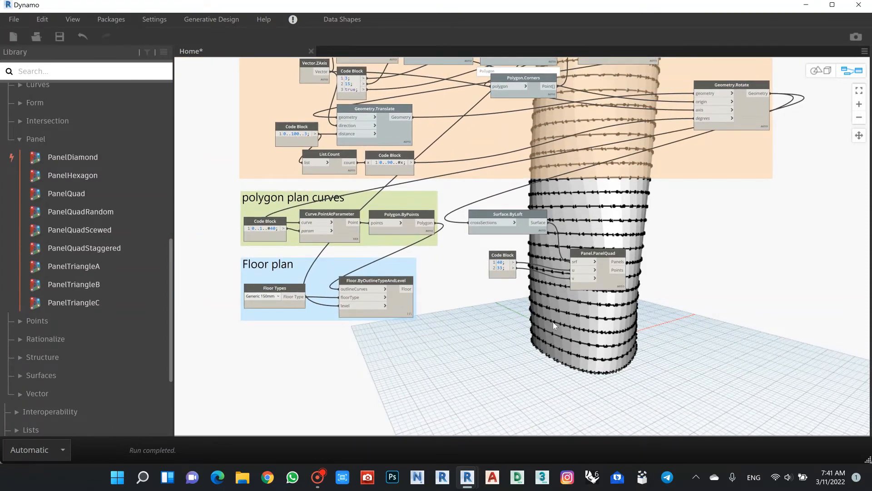
pyautogui.rightClick(338, 215)
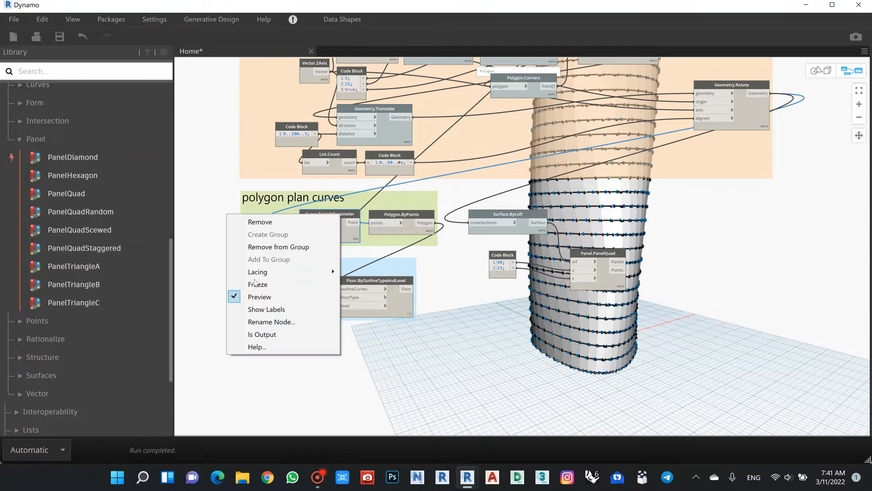
pyautogui.click(260, 296)
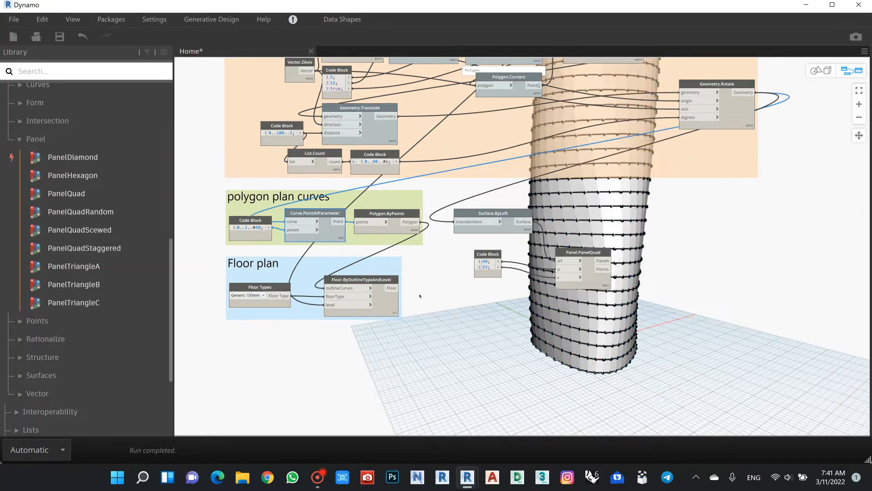
pyautogui.scroll(-8, 420, 295)
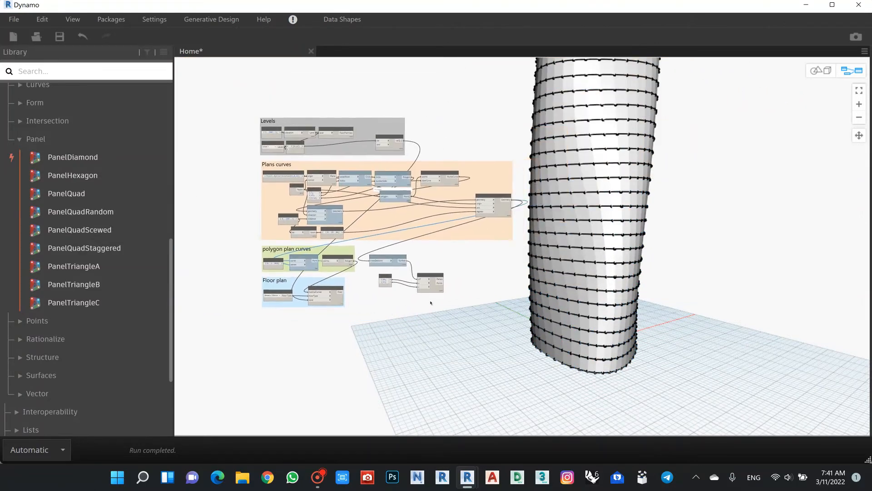
pyautogui.scroll(5, 427, 302)
# Step: Line up Panel.PanelQuad directly beside Surface.ByLoft and tuck its code block just underneath
pyautogui.click(429, 278)
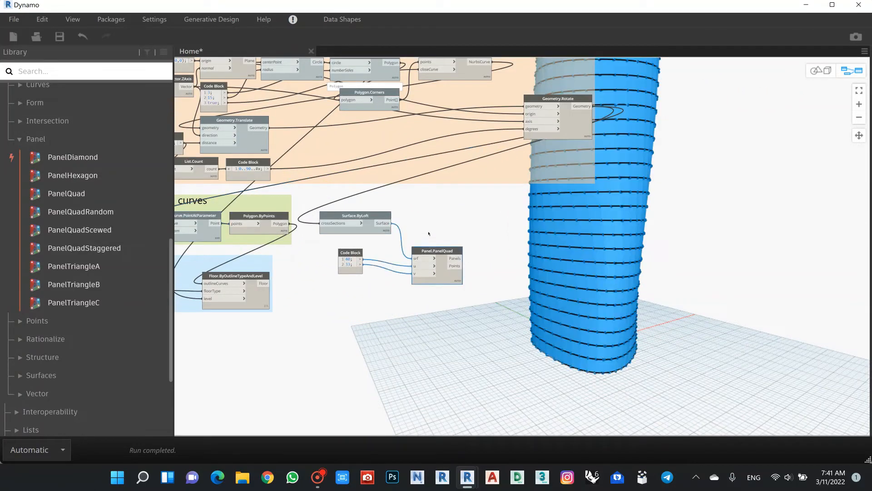
pyautogui.moveTo(430, 251); pyautogui.dragTo(422, 214)
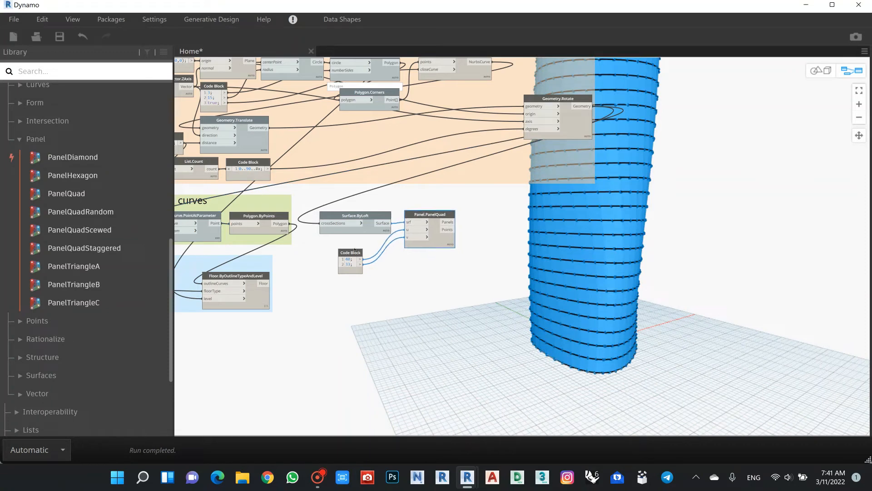
pyautogui.moveTo(351, 254); pyautogui.dragTo(381, 241)
pyautogui.click(469, 262)
pyautogui.scroll(-2, 478, 306)
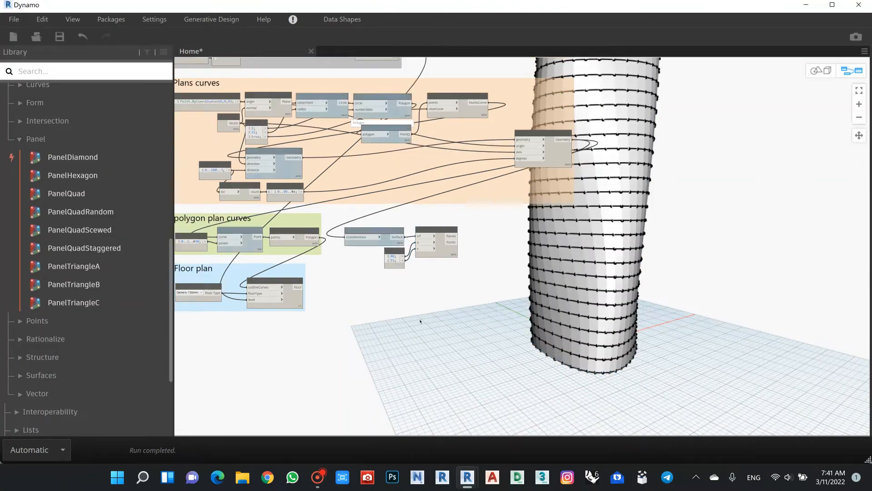
pyautogui.click(317, 477)
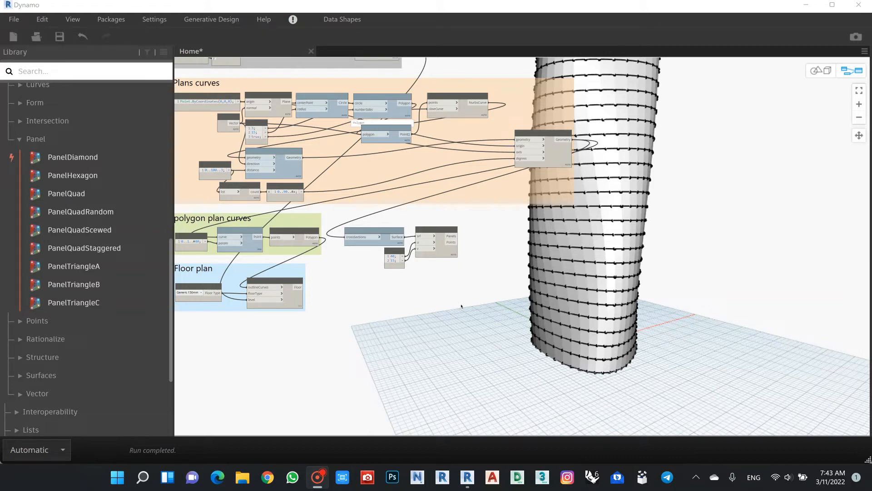
# Step: Select Surface.ByLoft, Panel.PanelQuad and their code block, and move them together lower than the Floor plan group
pyautogui.moveTo(464, 298); pyautogui.dragTo(478, 293, button='middle')
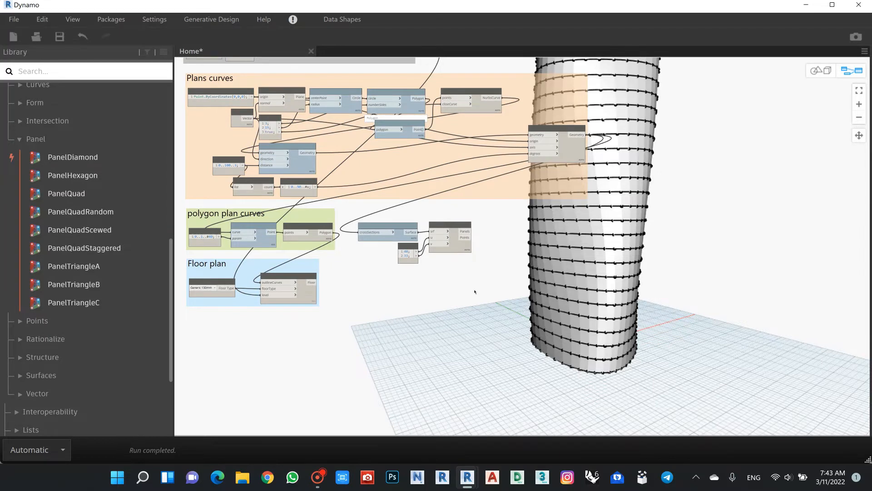
pyautogui.moveTo(494, 221); pyautogui.dragTo(367, 288)
pyautogui.moveTo(462, 301); pyautogui.dragTo(510, 284, button='middle')
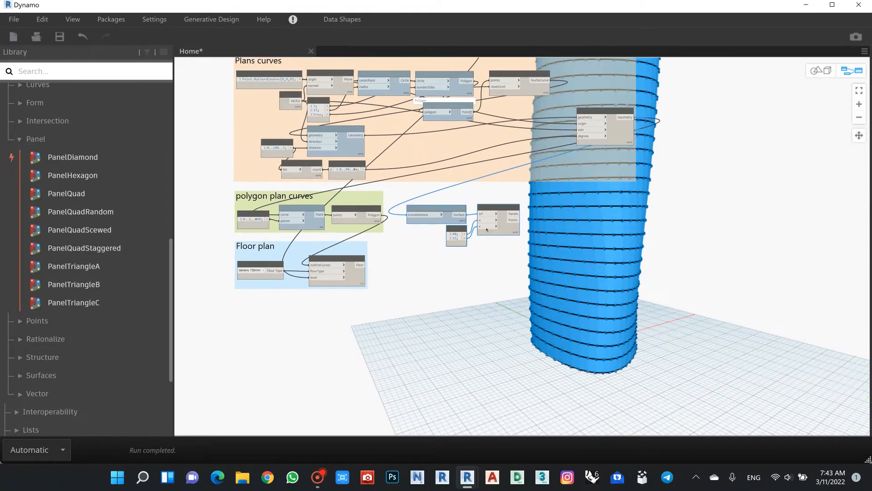
pyautogui.moveTo(495, 209); pyautogui.dragTo(481, 341)
# Step: Switch to Revit and create a new family from the English template Metric Generic Model Adaptive.rft
pyautogui.click(805, 6)
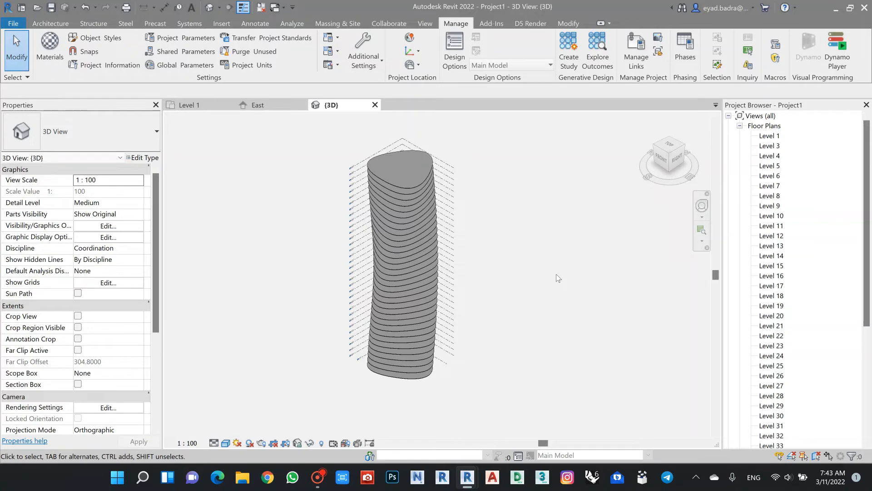
pyautogui.click(21, 8)
pyautogui.click(73, 246)
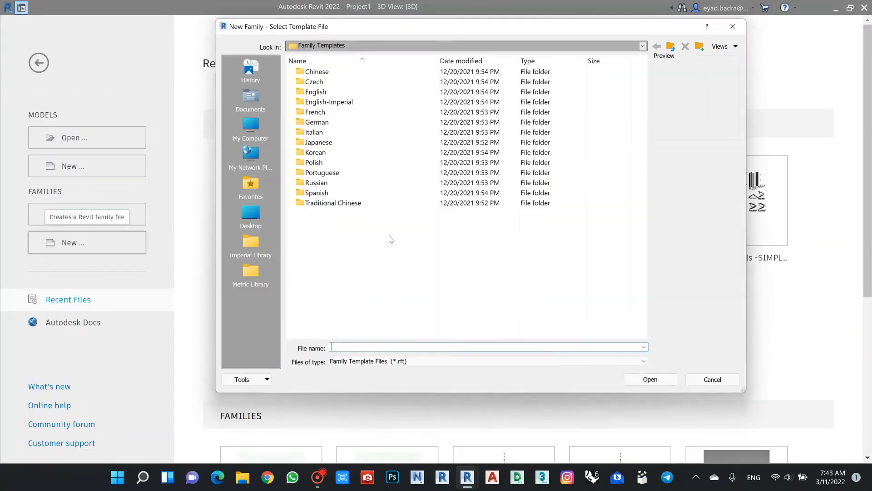
pyautogui.click(347, 89)
pyautogui.doubleClick(347, 89)
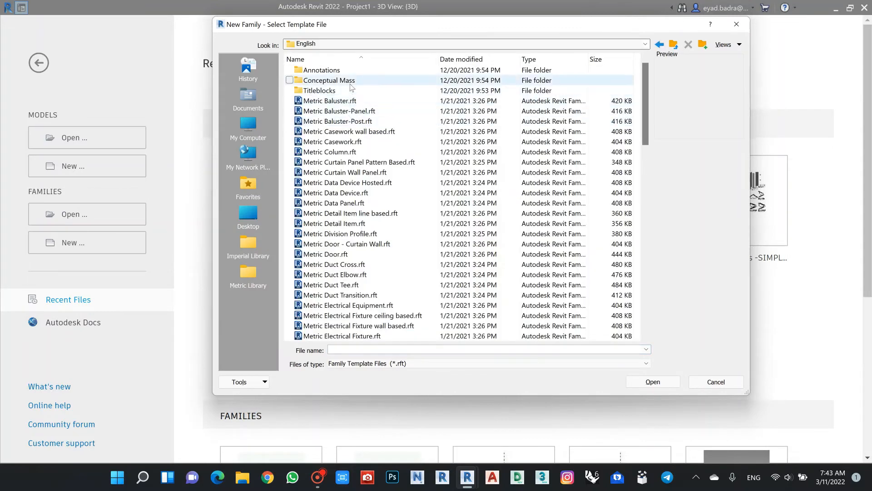
pyautogui.scroll(-3, 356, 186)
pyautogui.scroll(-1, 359, 223)
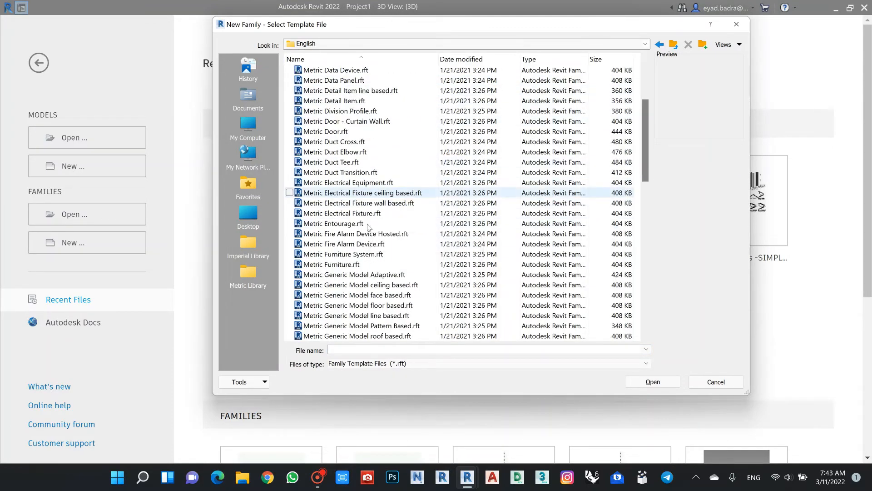
pyautogui.click(363, 275)
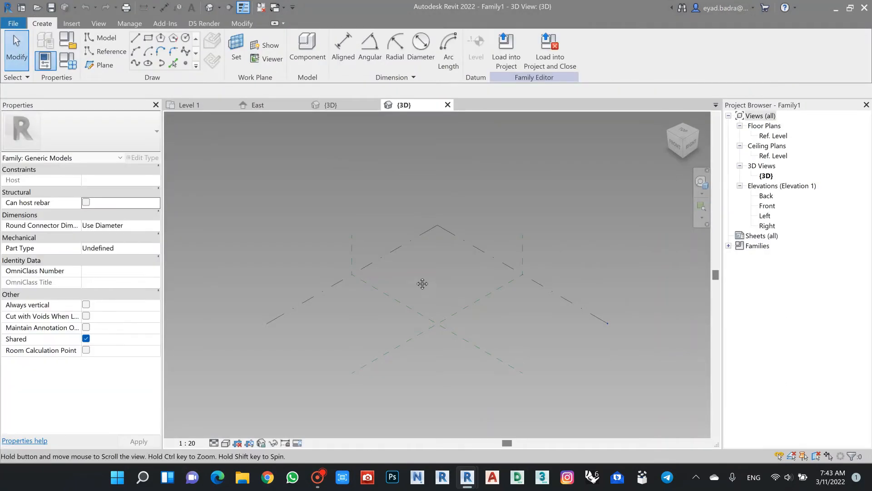
# Step: Place four reference points on the Ref. Level plane as corners of a quadrilateral with sides about 12000 to 15000 mm long
pyautogui.moveTo(423, 283); pyautogui.dragTo(390, 266, button='middle')
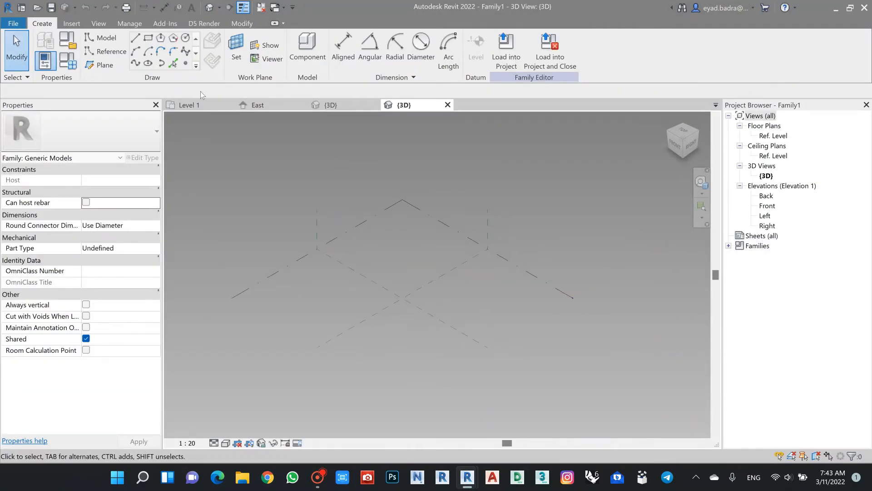
pyautogui.click(186, 63)
pyautogui.click(394, 259)
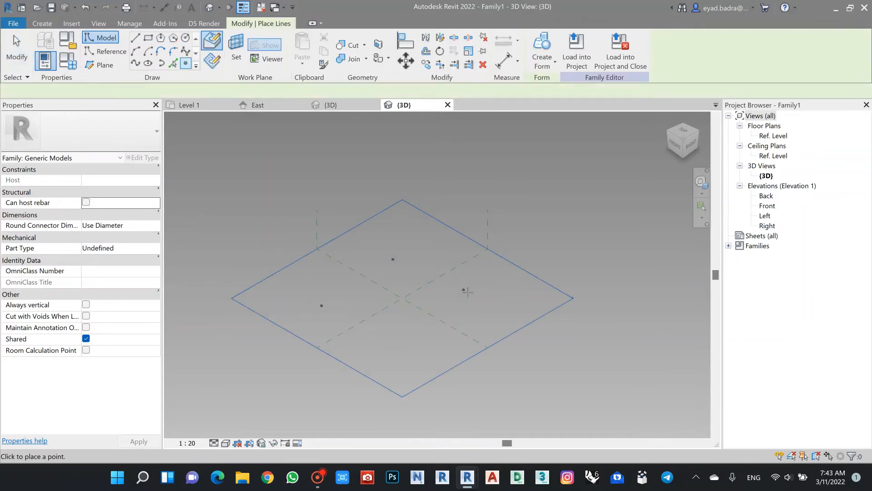
pyautogui.click(467, 292)
pyautogui.click(398, 346)
pyautogui.click(416, 314)
pyautogui.moveTo(426, 322); pyautogui.dragTo(431, 319, button='middle')
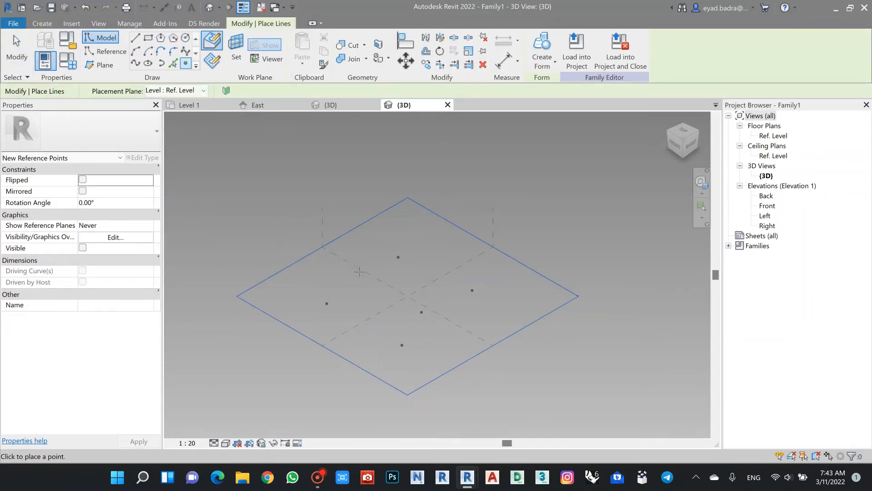
pyautogui.press('Escape')
pyautogui.press('Escape')
# Step: Select all four reference points and make them adaptive
pyautogui.moveTo(312, 274); pyautogui.dragTo(503, 343)
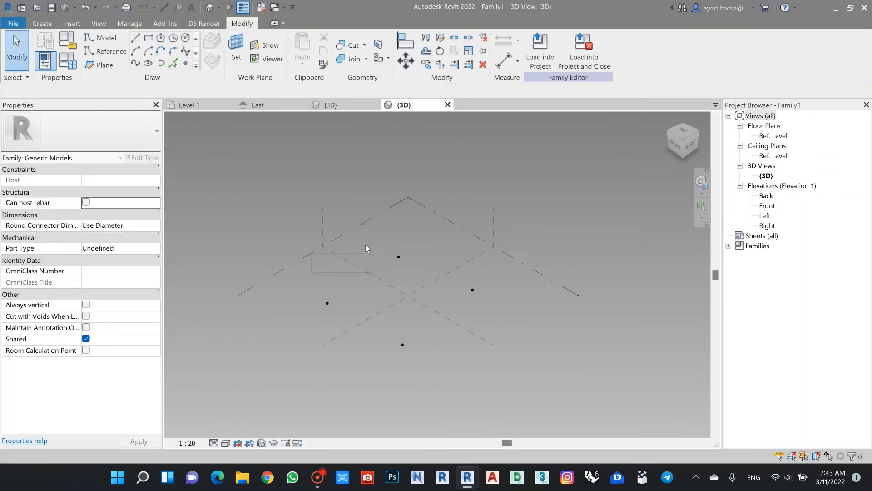
pyautogui.keyDown('ctrl'); pyautogui.click(398, 257); pyautogui.keyUp('ctrl')
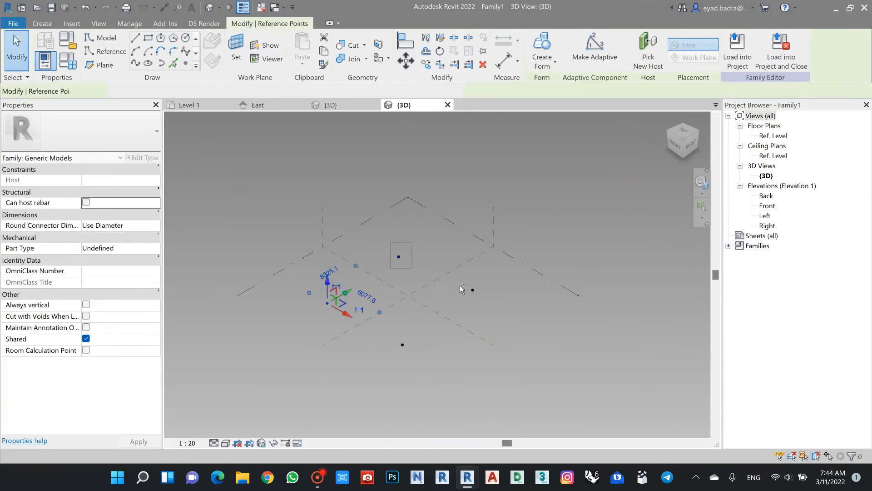
pyautogui.keyDown('ctrl'); pyautogui.click(472, 290); pyautogui.keyUp('ctrl')
pyautogui.keyDown('ctrl'); pyautogui.moveTo(390, 337); pyautogui.dragTo(420, 362); pyautogui.keyUp('ctrl')
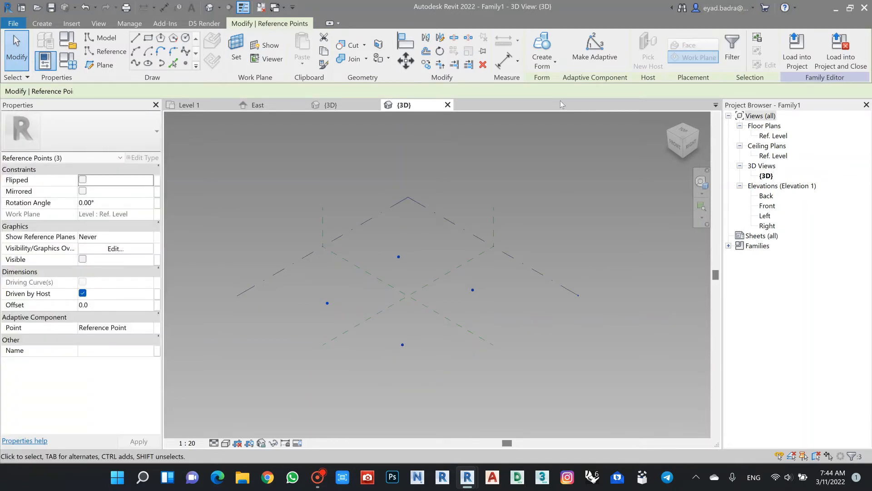
pyautogui.click(595, 49)
pyautogui.click(327, 285)
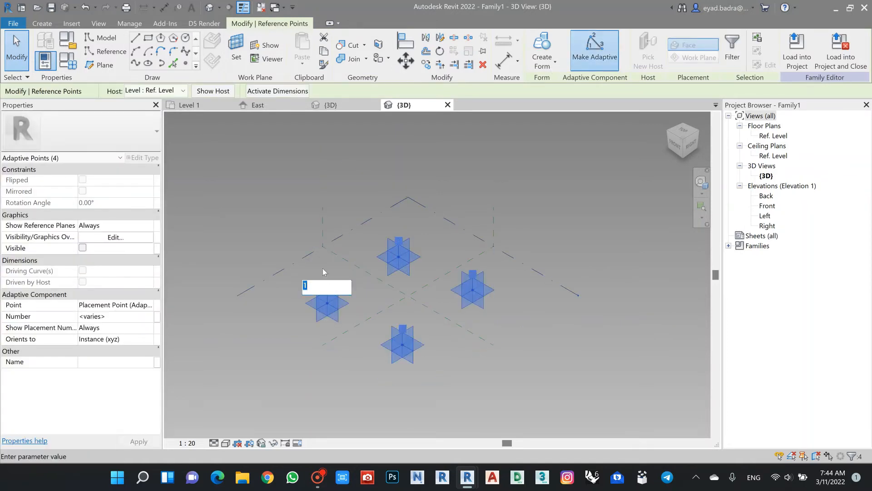
pyautogui.click(322, 269)
pyautogui.scroll(2, 322, 269)
pyautogui.click(322, 269)
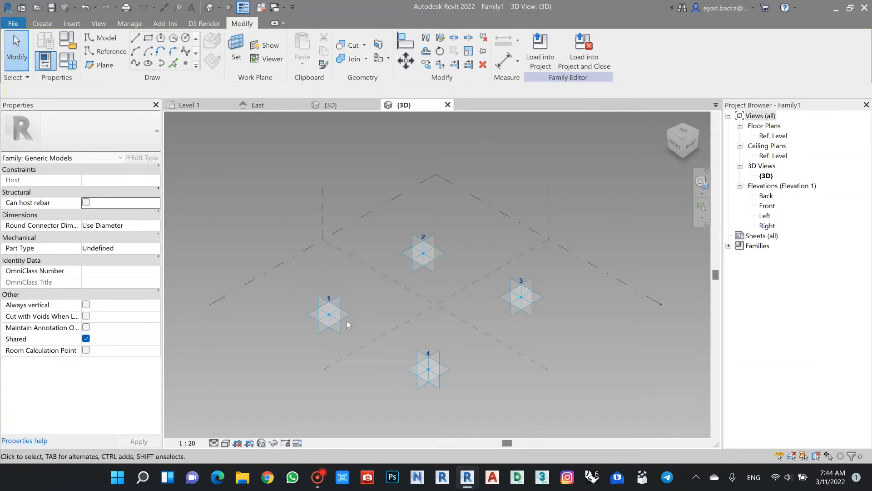
# Step: Connect adaptive points 1 and 2 with a spline through points and turn it into a reference line
pyautogui.click(329, 314)
pyautogui.keyDown('ctrl'); pyautogui.click(423, 252); pyautogui.keyUp('ctrl')
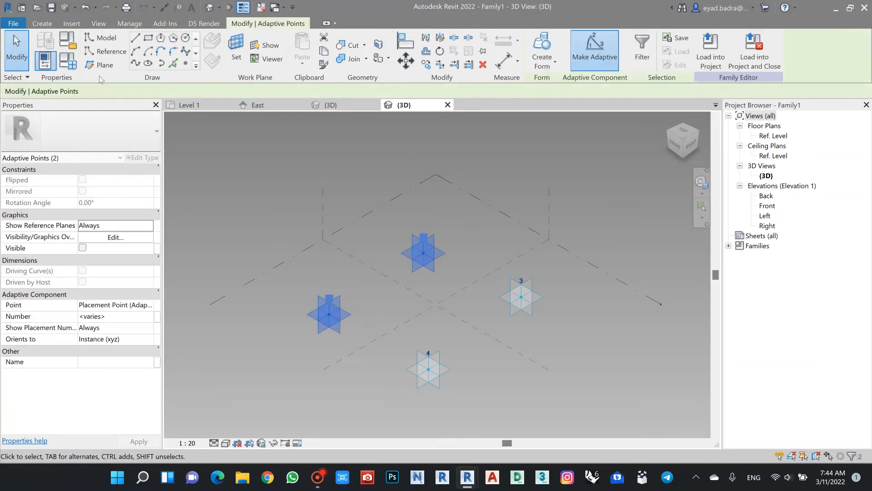
pyautogui.click(135, 64)
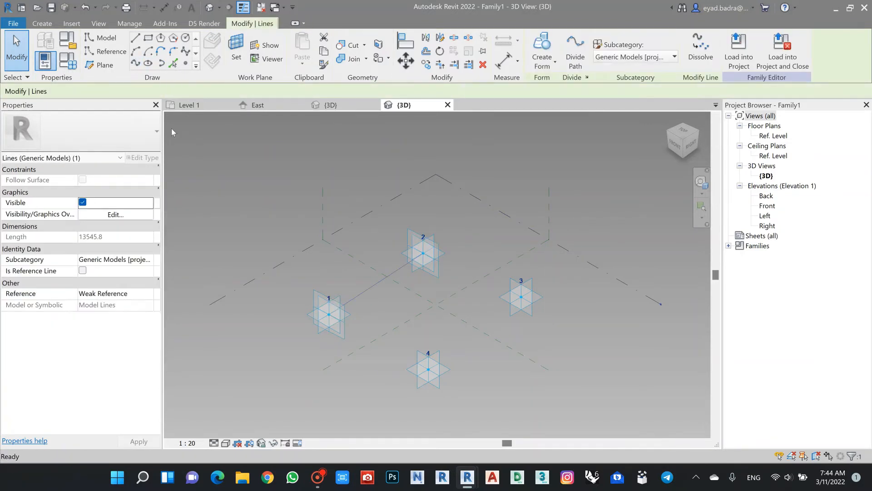
pyautogui.click(82, 271)
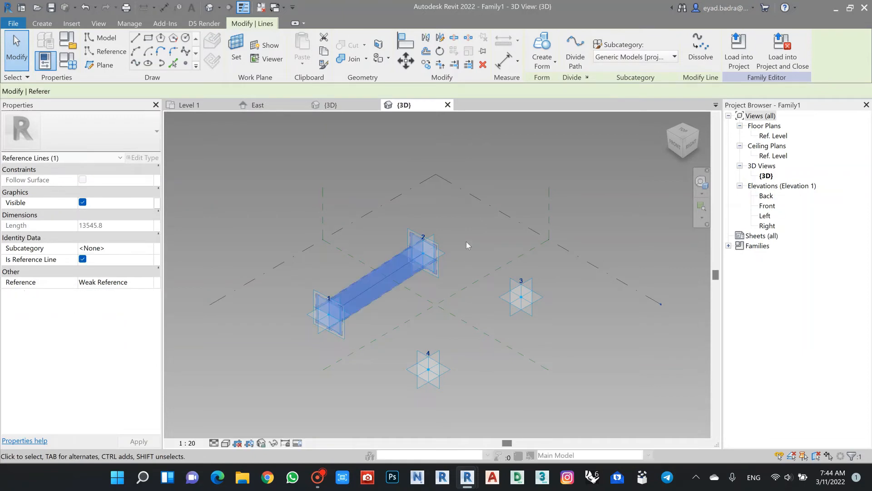
# Step: Connect adaptive points 2 and 3 with a spline through points and turn it into a reference line
pyautogui.click(423, 253)
pyautogui.keyDown('ctrl'); pyautogui.click(522, 296); pyautogui.keyUp('ctrl')
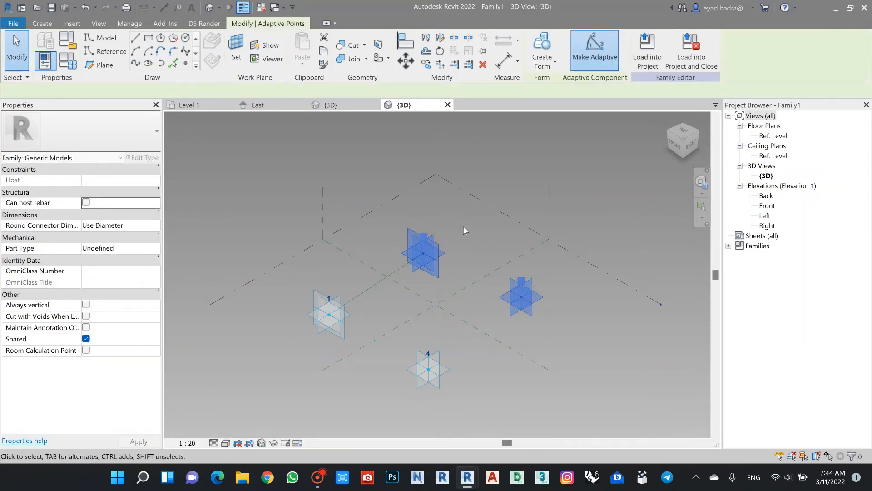
pyautogui.click(138, 65)
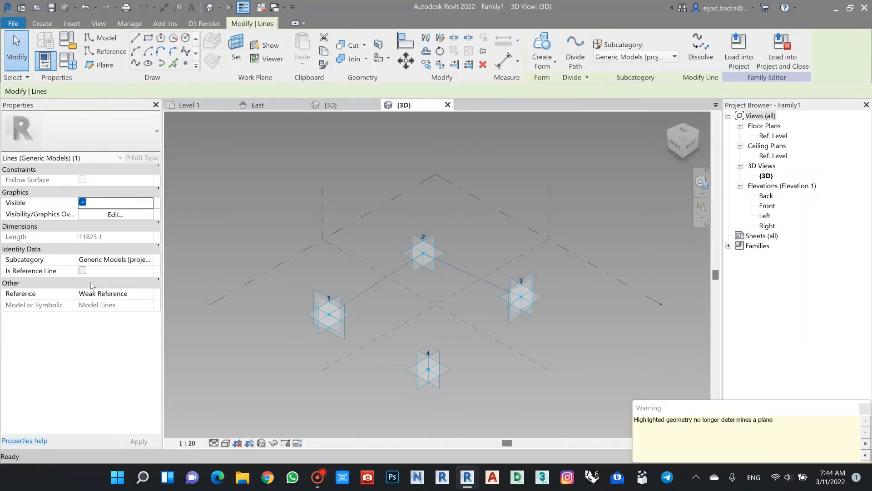
pyautogui.click(82, 270)
# Step: Connect adaptive points 3 and 4 with a spline through points and turn it into a reference line
pyautogui.click(521, 296)
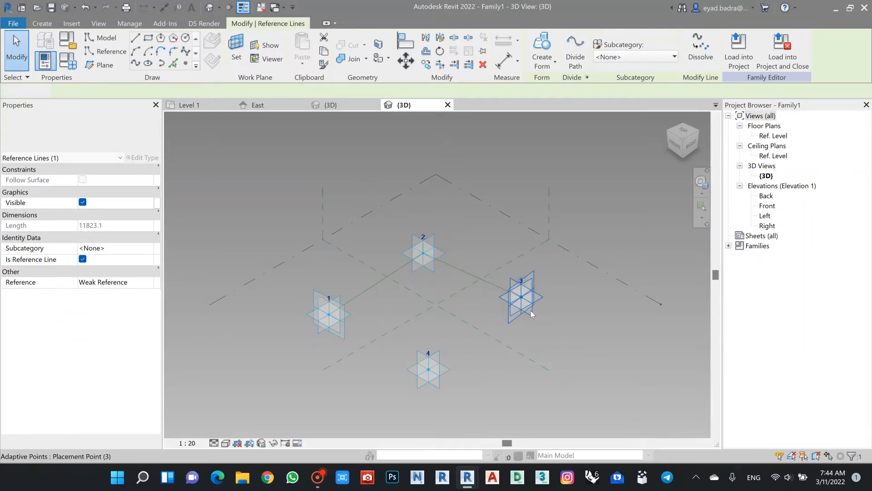
pyautogui.keyDown('ctrl'); pyautogui.click(428, 368); pyautogui.keyUp('ctrl')
pyautogui.click(138, 65)
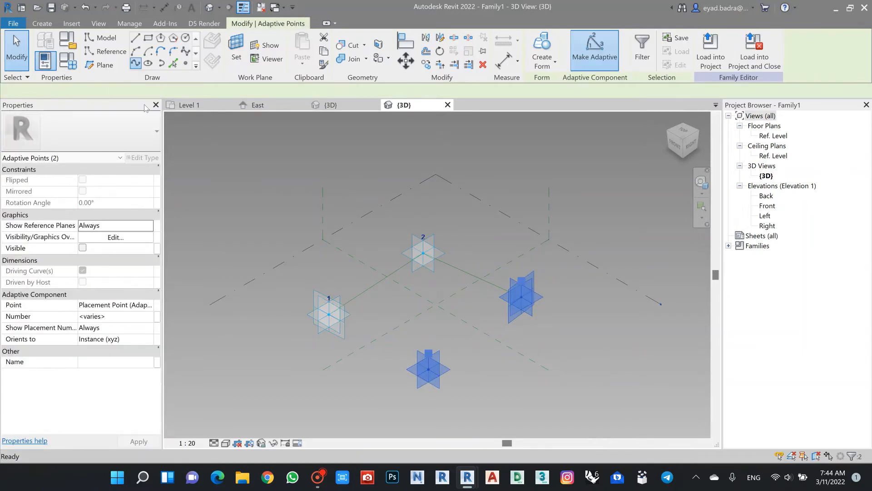
pyautogui.click(83, 270)
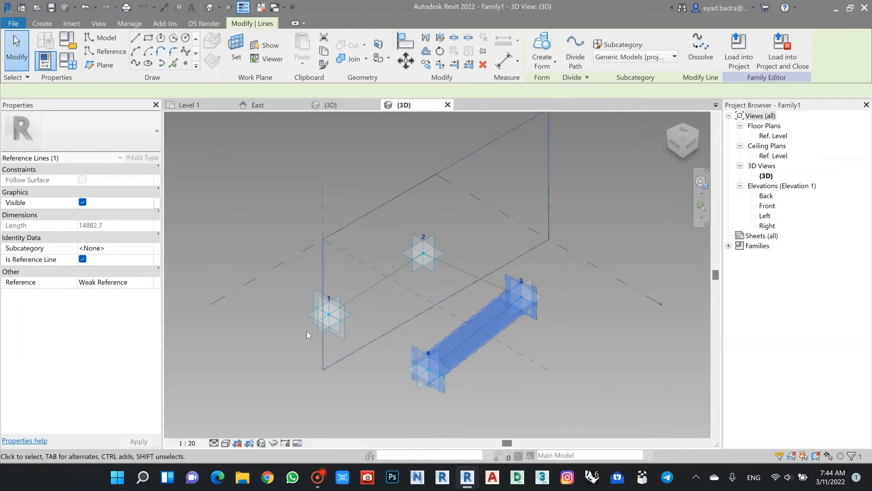
# Step: Close the quadrilateral with a spline through adaptive points 1 and 4 and turn it into a reference line
pyautogui.click(327, 330)
pyautogui.keyDown('ctrl'); pyautogui.click(434, 384); pyautogui.keyUp('ctrl')
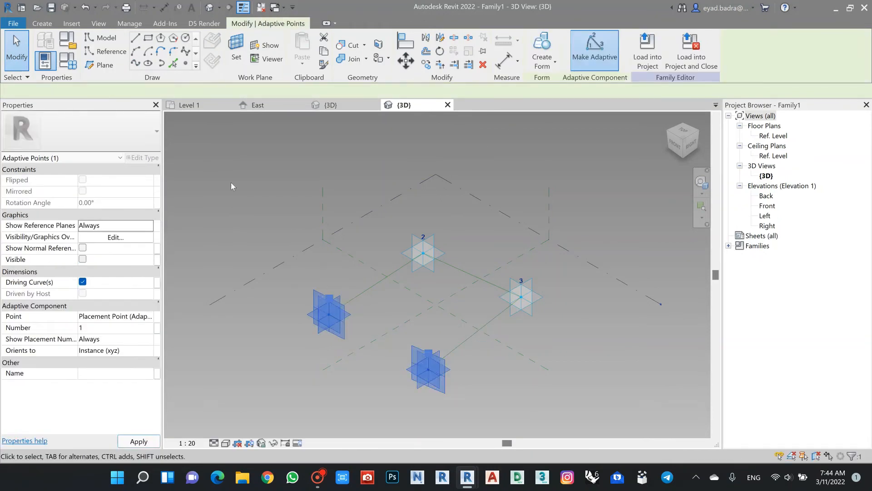
pyautogui.click(363, 323)
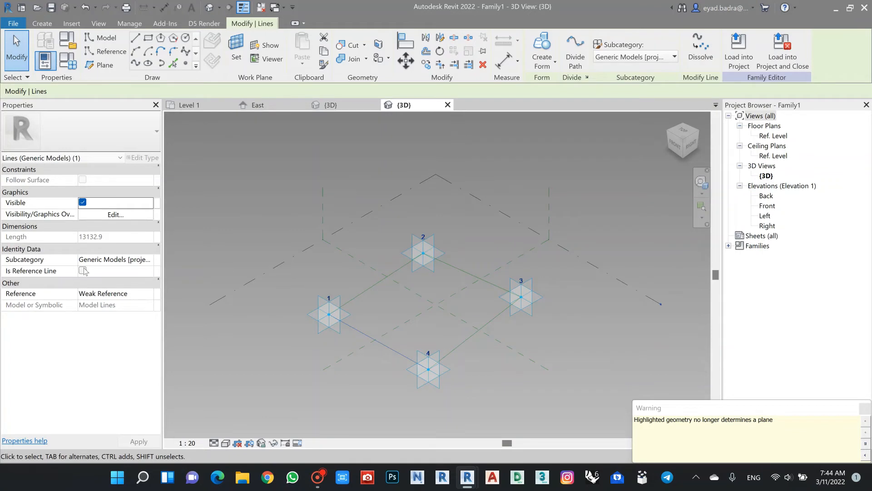
pyautogui.click(467, 216)
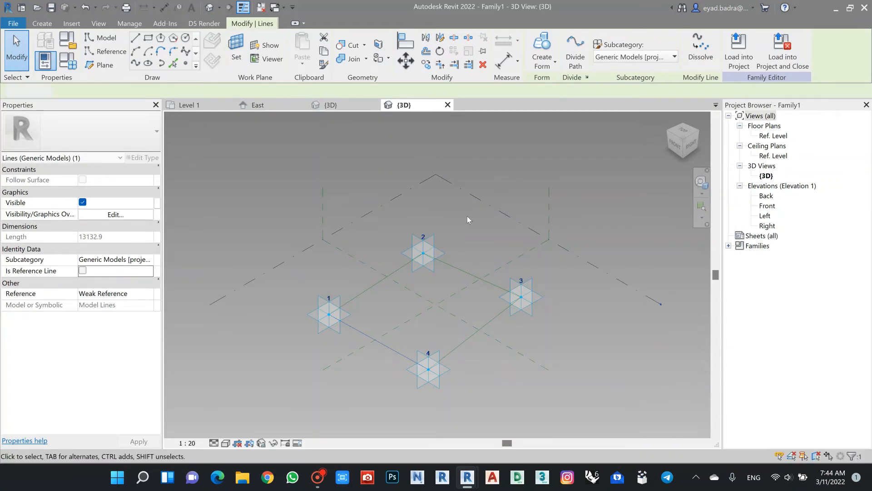
pyautogui.press('Tab')
pyautogui.click(363, 324)
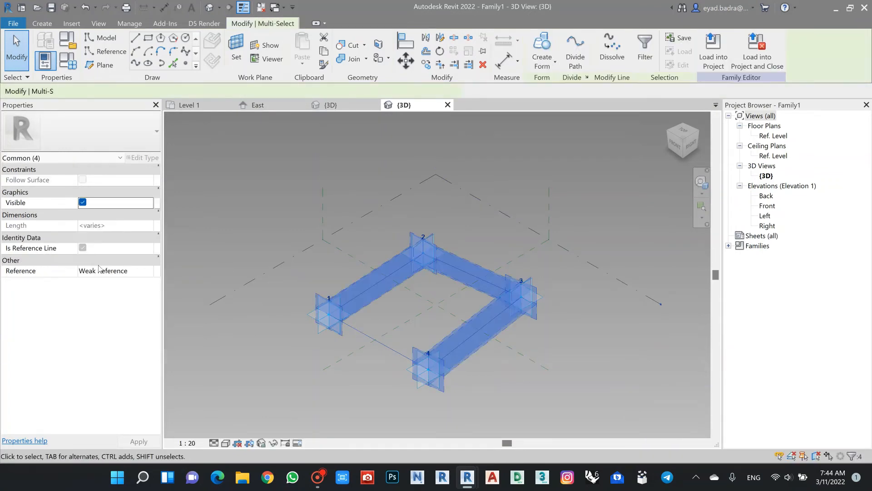
pyautogui.click(233, 284)
pyautogui.press('Tab')
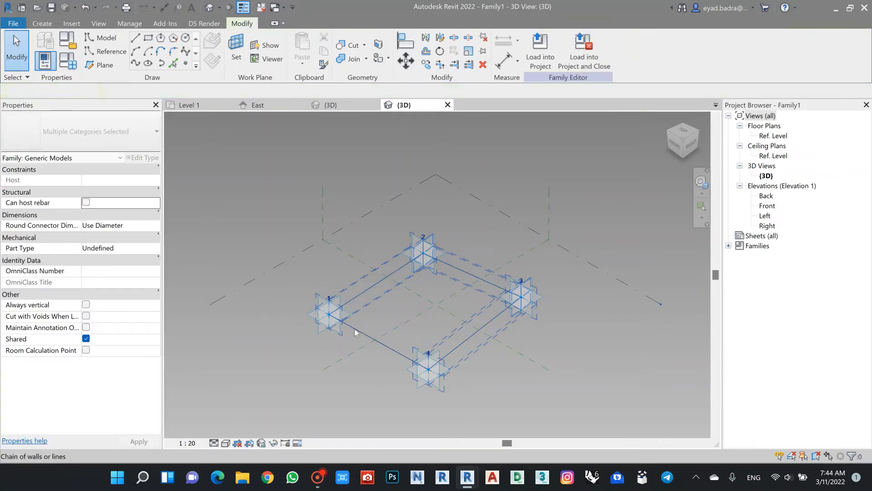
pyautogui.press('Tab')
pyautogui.click(355, 332)
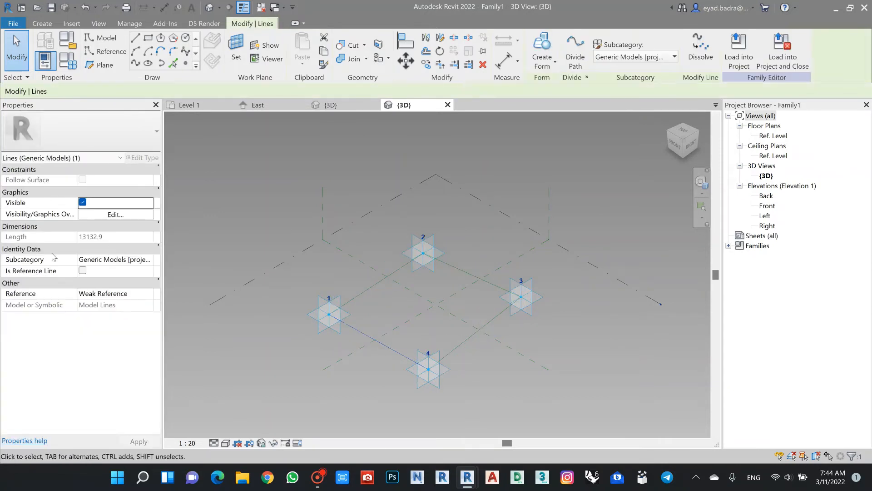
pyautogui.click(82, 270)
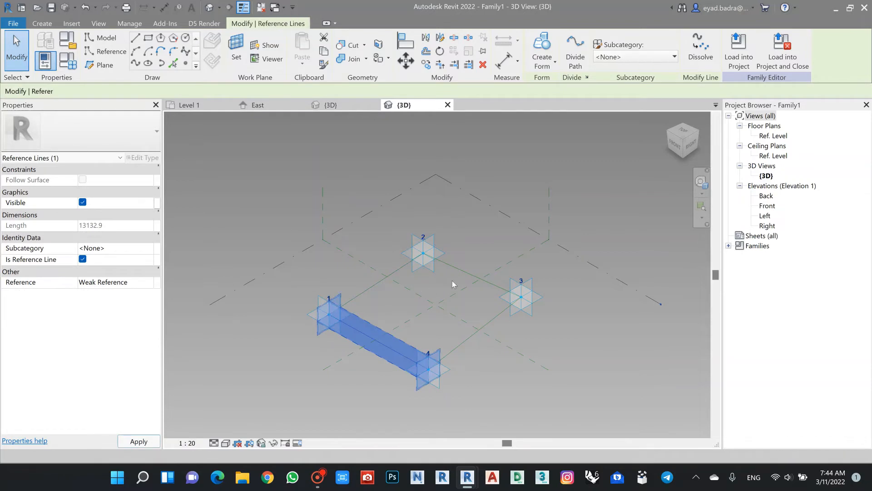
pyautogui.click(475, 229)
# Step: Place two reference points on the line between points 1 and 2 and two on the line between points 3 and 4, near their ends
pyautogui.scroll(2, 472, 229)
pyautogui.moveTo(473, 237); pyautogui.dragTo(481, 204, button='middle')
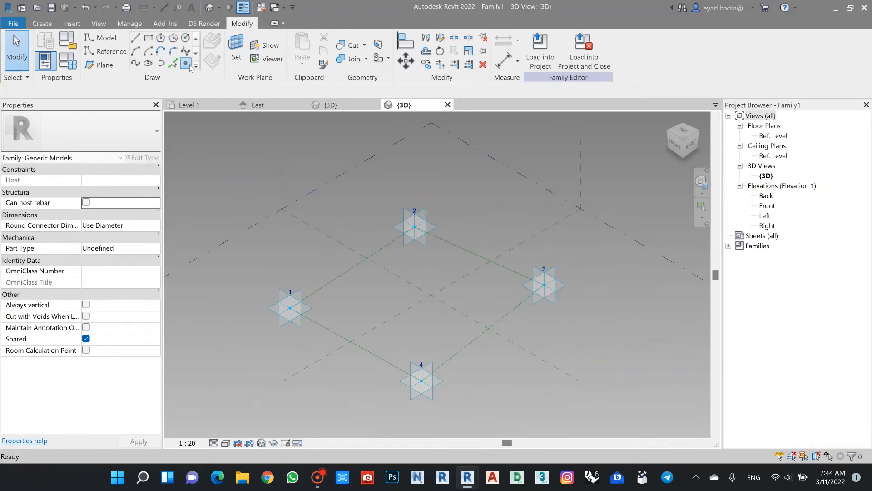
pyautogui.click(186, 64)
pyautogui.click(314, 292)
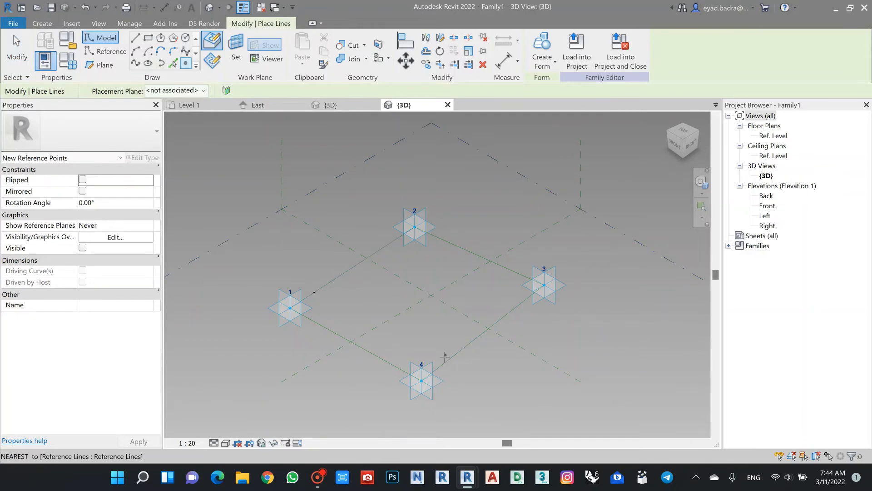
pyautogui.click(447, 361)
pyautogui.click(525, 301)
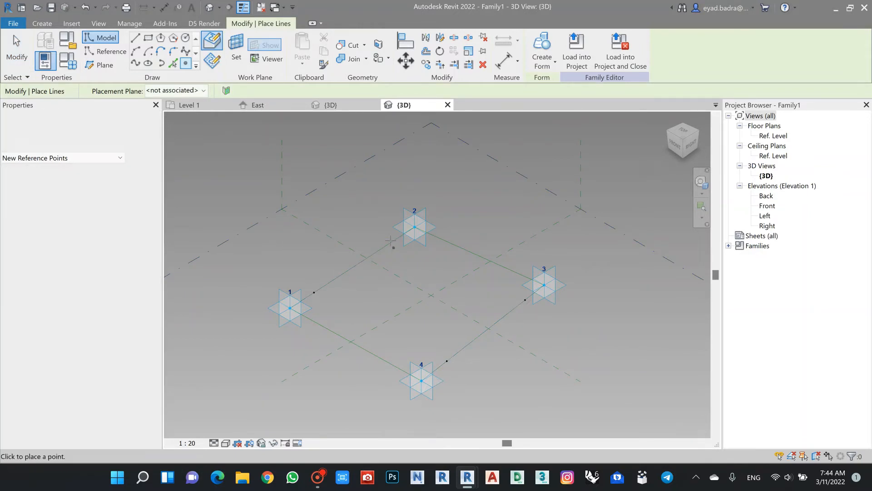
pyautogui.click(392, 242)
pyautogui.moveTo(419, 256); pyautogui.dragTo(422, 250, button='middle')
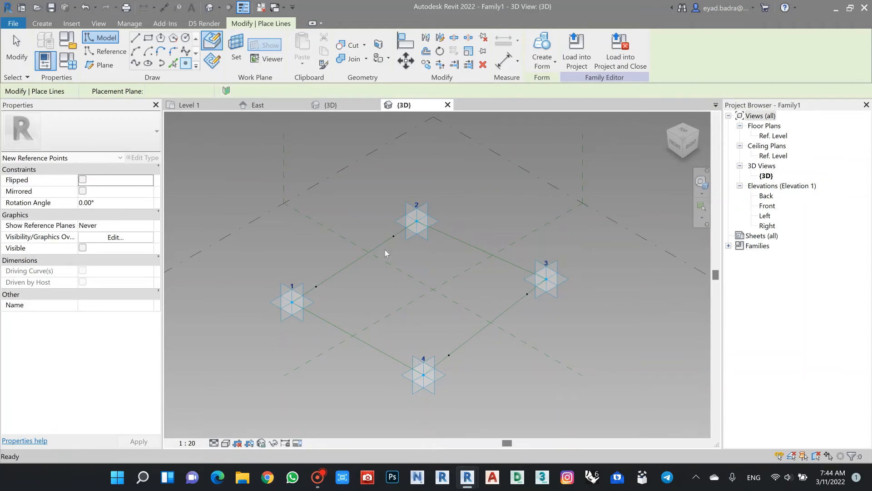
pyautogui.press('Escape')
# Step: Connect the two reference points nearest adaptive points 1 and 4 with a spline through points and make it a reference line
pyautogui.click(317, 287)
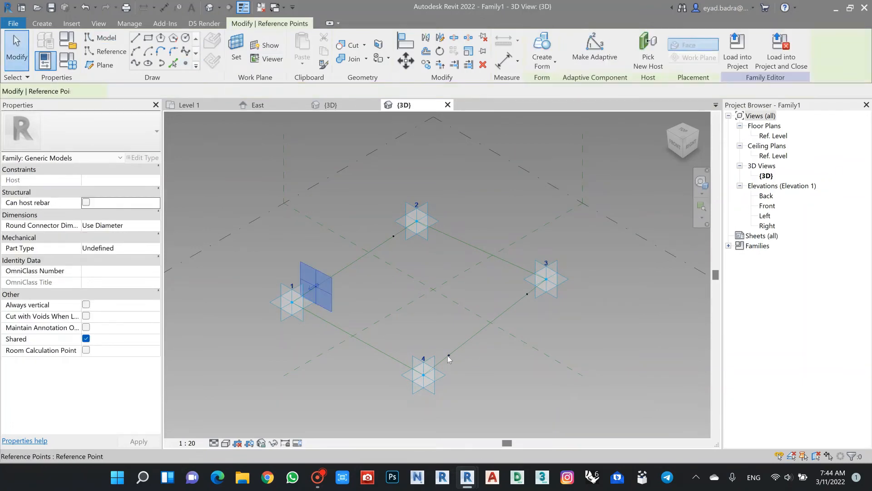
pyautogui.keyDown('ctrl'); pyautogui.click(450, 355); pyautogui.keyUp('ctrl')
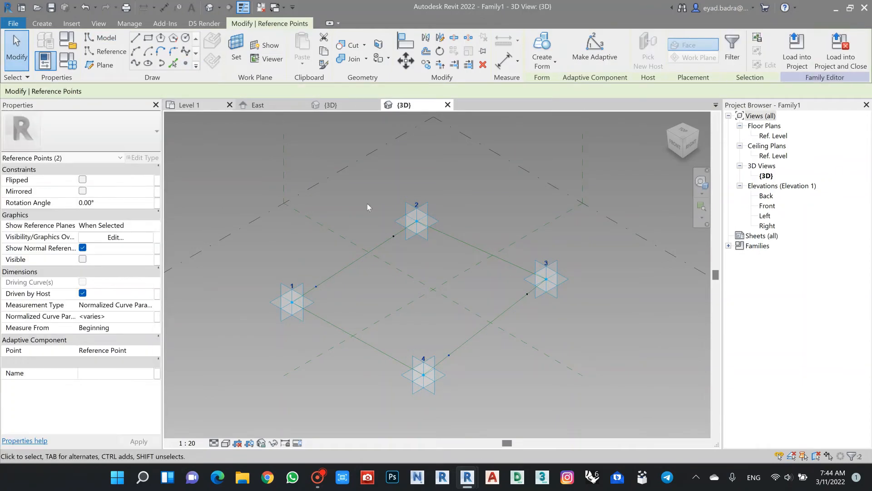
pyautogui.click(136, 63)
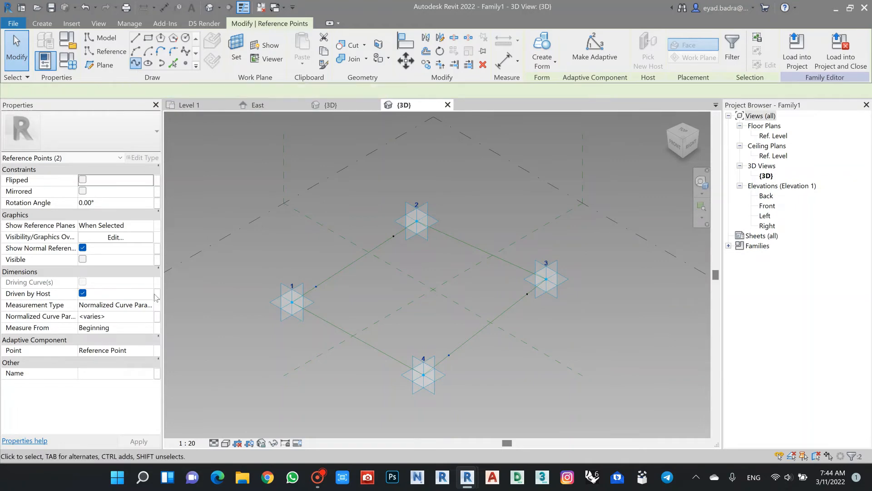
pyautogui.click(83, 271)
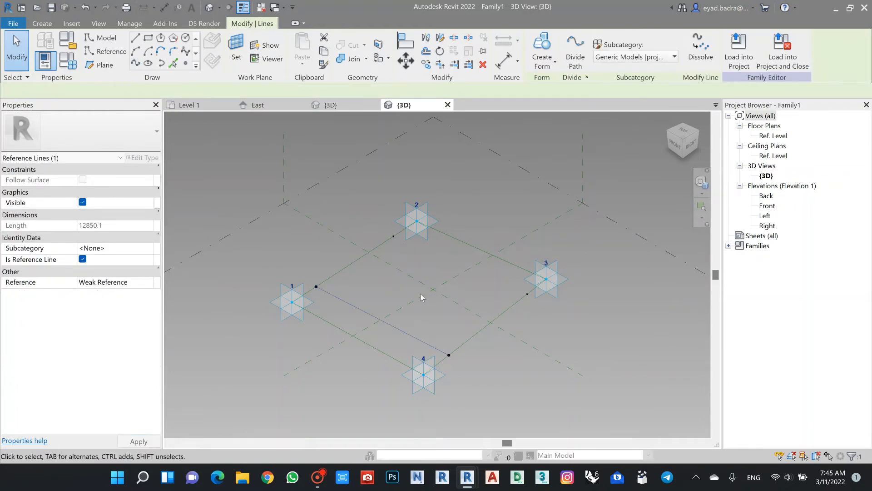
pyautogui.click(438, 256)
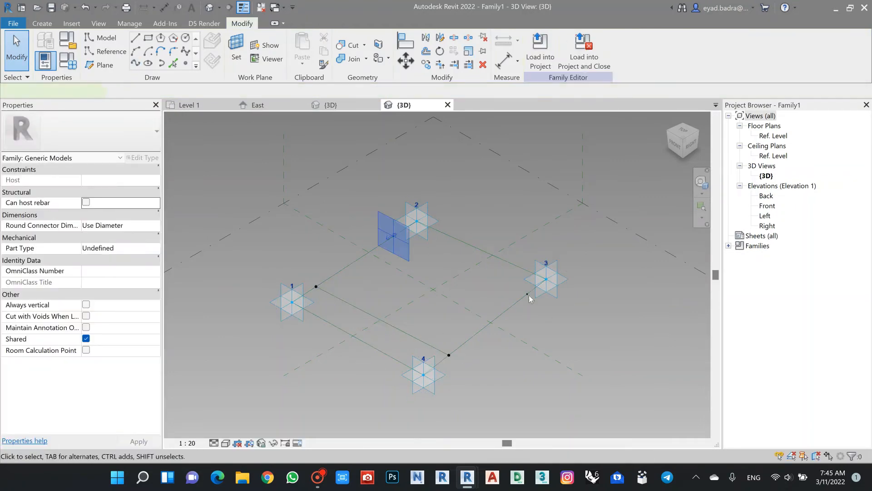
# Step: Connect the two reference points nearest adaptive points 2 and 3 with a spline through points and make it a reference line
pyautogui.click(394, 236)
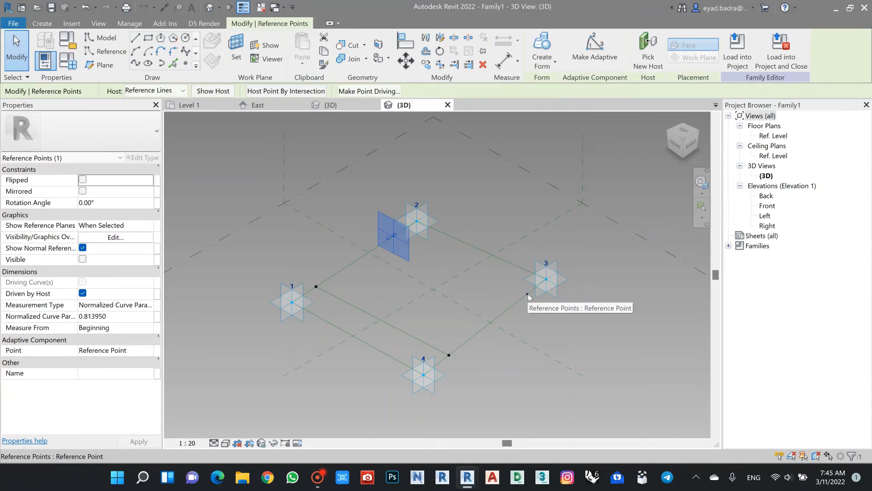
pyautogui.keyDown('ctrl'); pyautogui.click(528, 294); pyautogui.keyUp('ctrl')
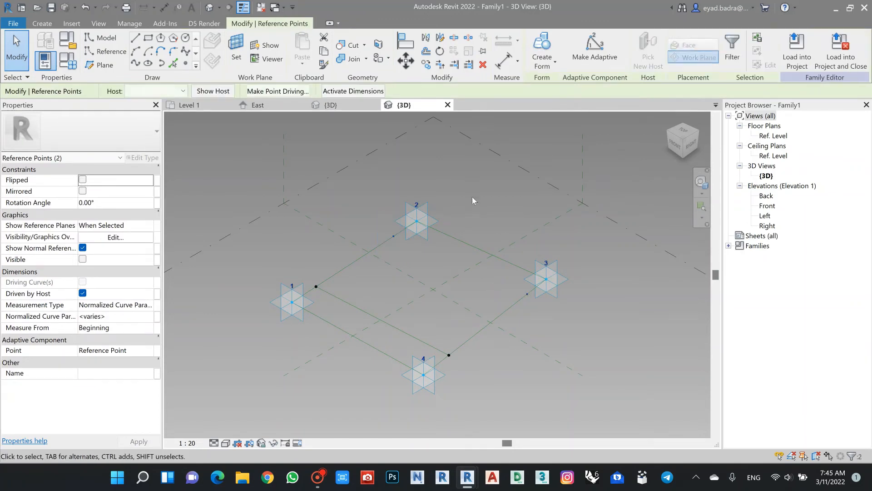
pyautogui.click(136, 64)
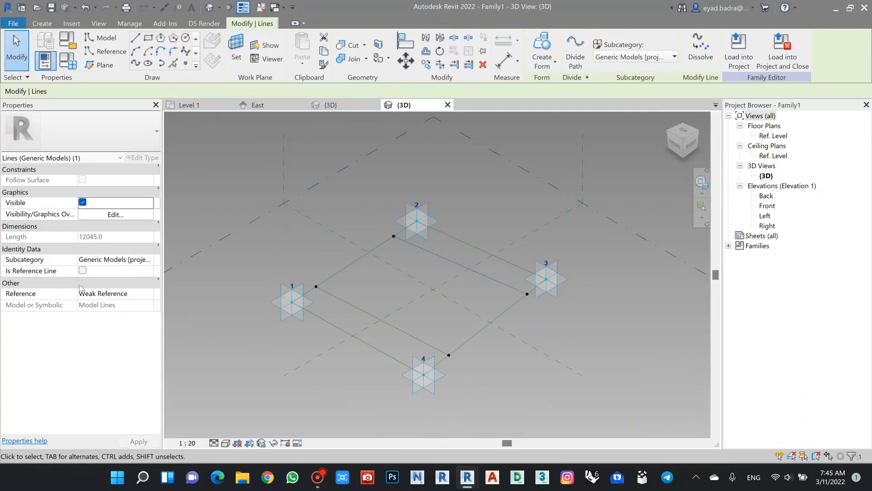
pyautogui.click(83, 271)
pyautogui.click(481, 179)
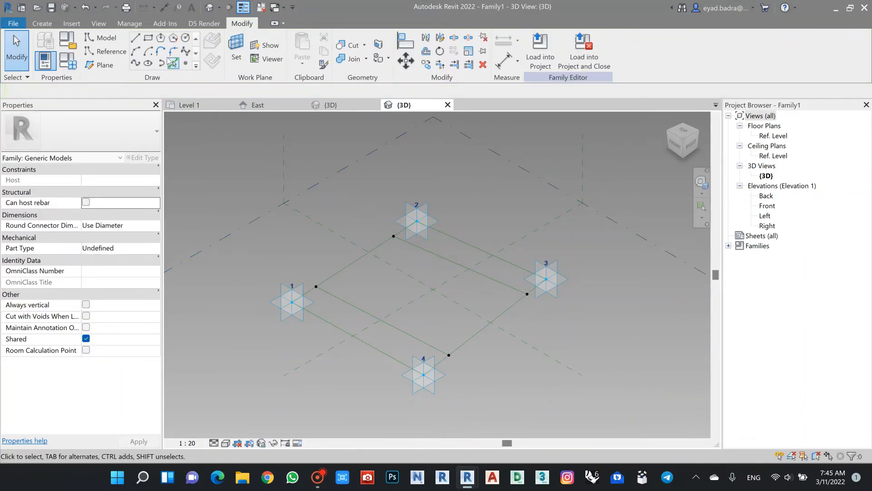
# Step: Place two reference points near the ends of each of the two new inner reference lines
pyautogui.click(186, 63)
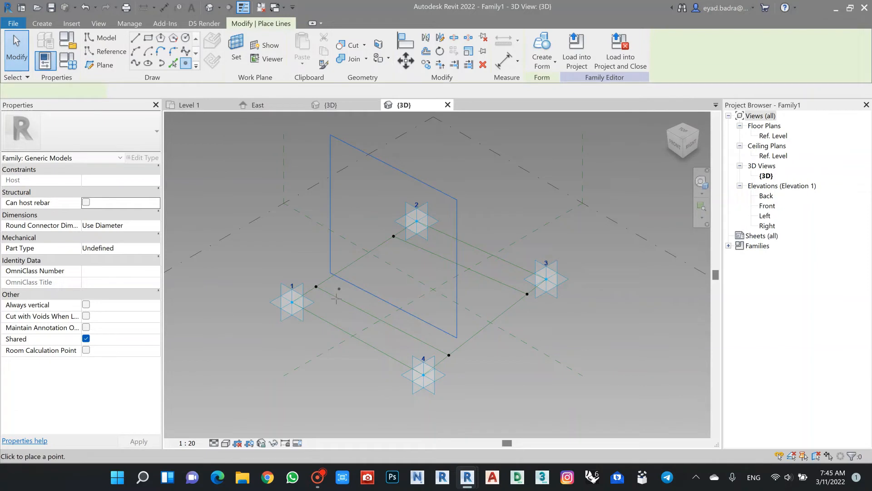
pyautogui.click(413, 245)
pyautogui.click(508, 286)
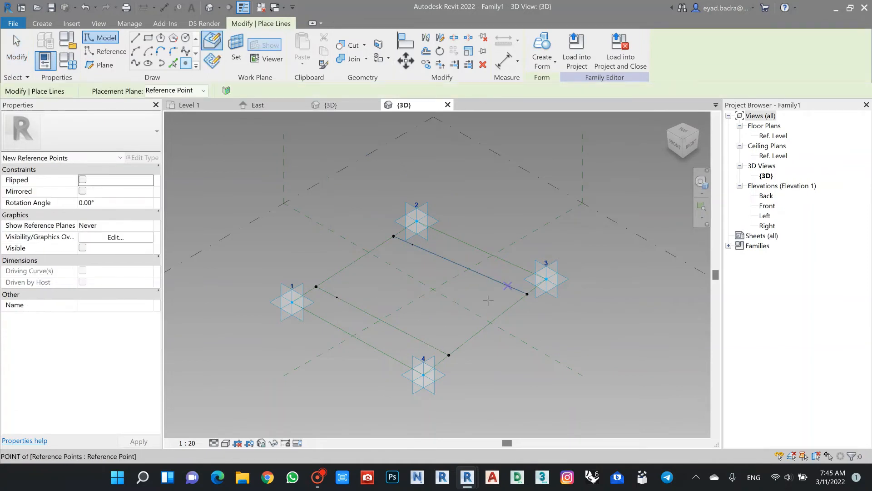
pyautogui.click(434, 347)
pyautogui.press('Escape')
pyautogui.press('Escape')
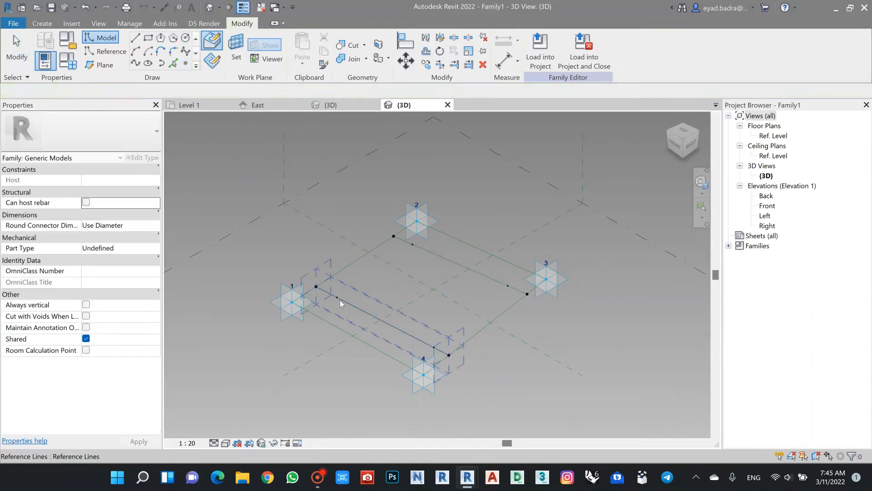
# Step: Join the inner-line points on the side of adaptive points 1 and 2 with a spline through points and make it a reference line
pyautogui.click(340, 302)
pyautogui.press('Escape')
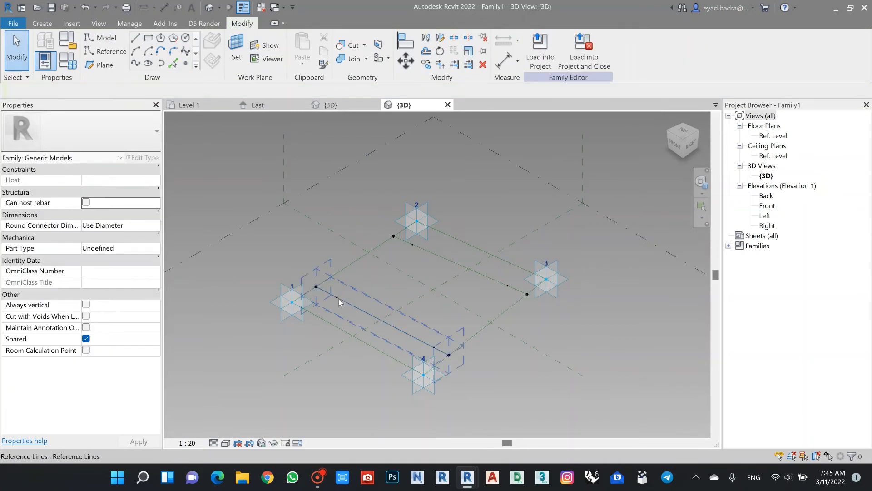
pyautogui.click(337, 299)
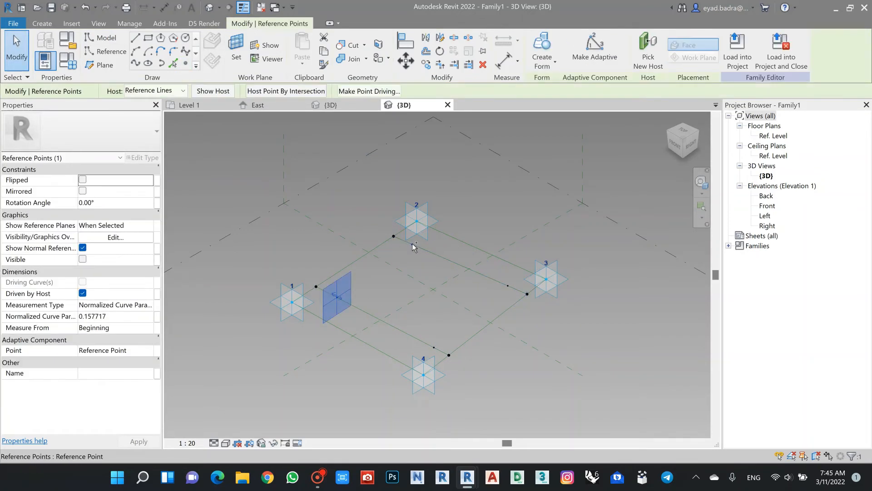
pyautogui.keyDown('ctrl'); pyautogui.click(508, 286); pyautogui.keyUp('ctrl')
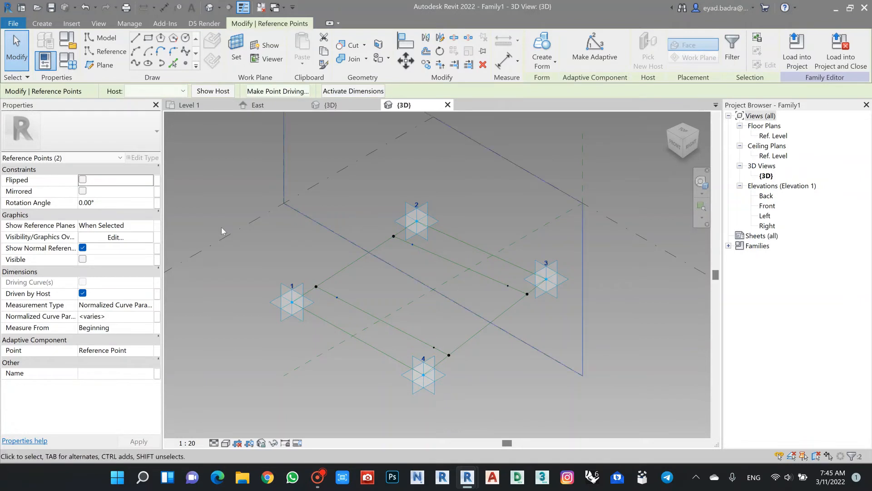
pyautogui.click(135, 64)
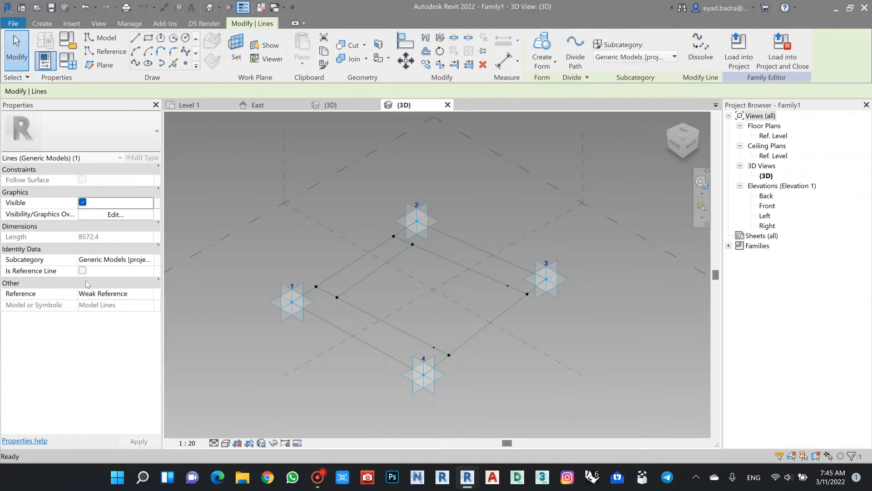
pyautogui.click(82, 271)
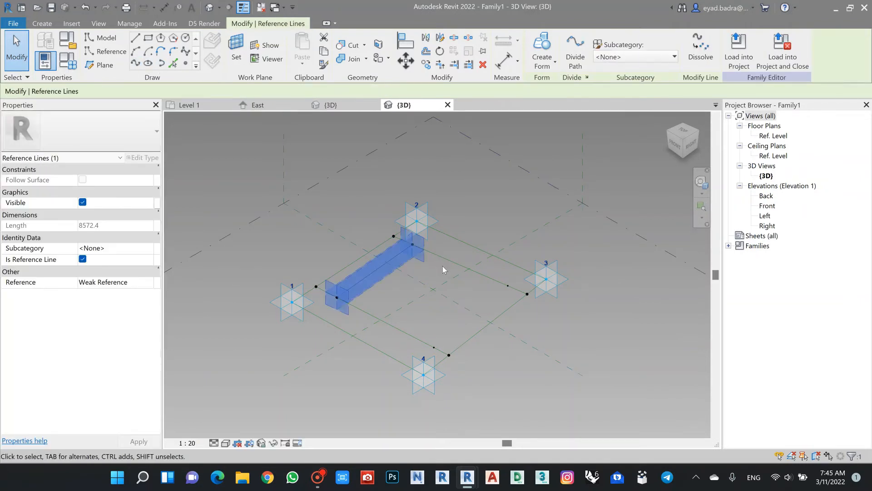
pyautogui.click(484, 293)
# Step: Close the inner frame with a spline through the points on the side of adaptive points 3 and 4, made a reference line
pyautogui.scroll(1, 484, 293)
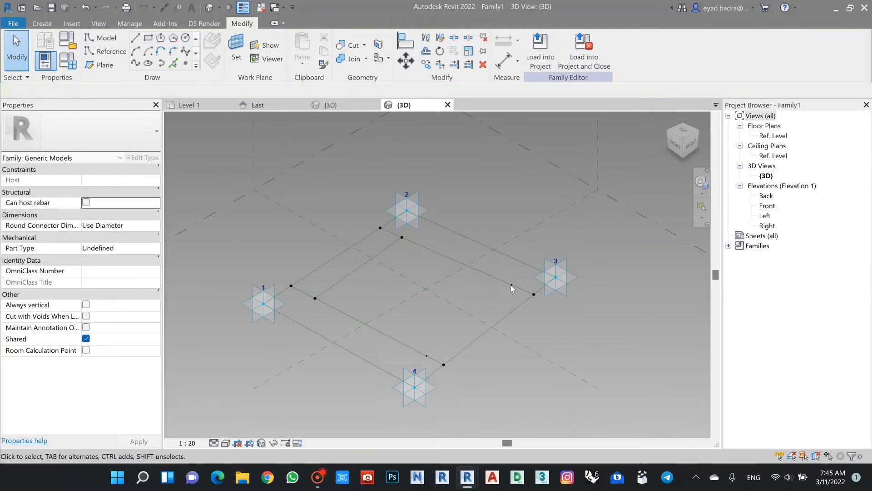
pyautogui.click(512, 285)
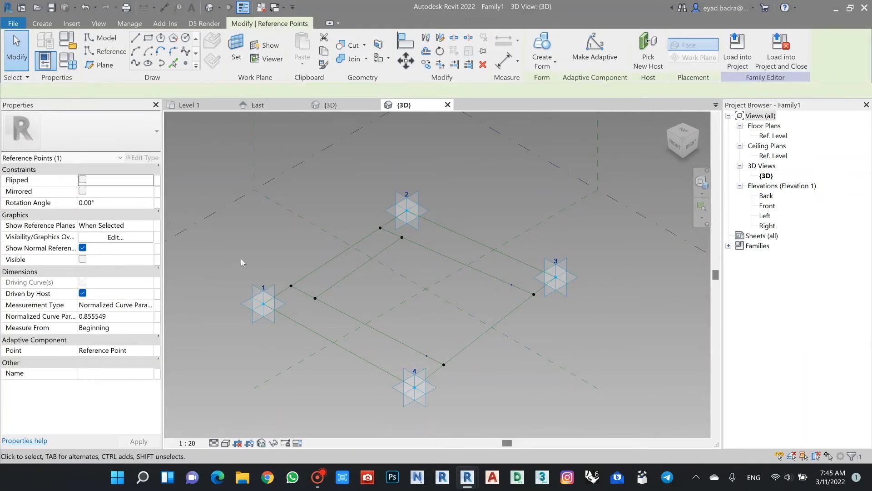
pyautogui.click(136, 64)
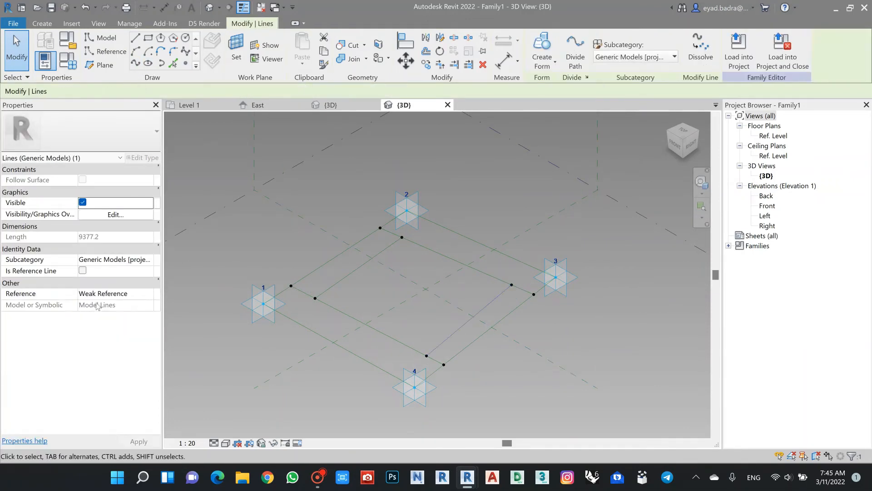
pyautogui.click(83, 271)
pyautogui.click(504, 190)
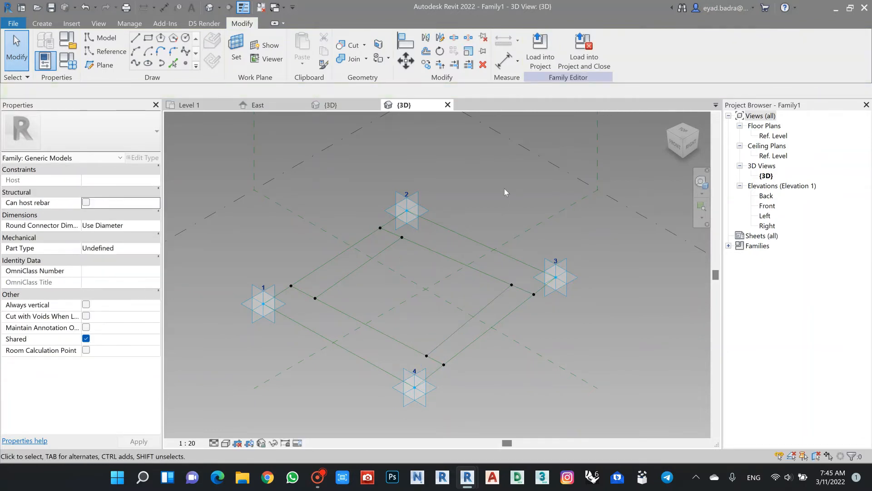
# Step: Associate the normalized curve parameter of the hosted point nearest adaptive point 4 with a new instance family parameter M
pyautogui.moveTo(410, 256); pyautogui.dragTo(425, 242, button='middle')
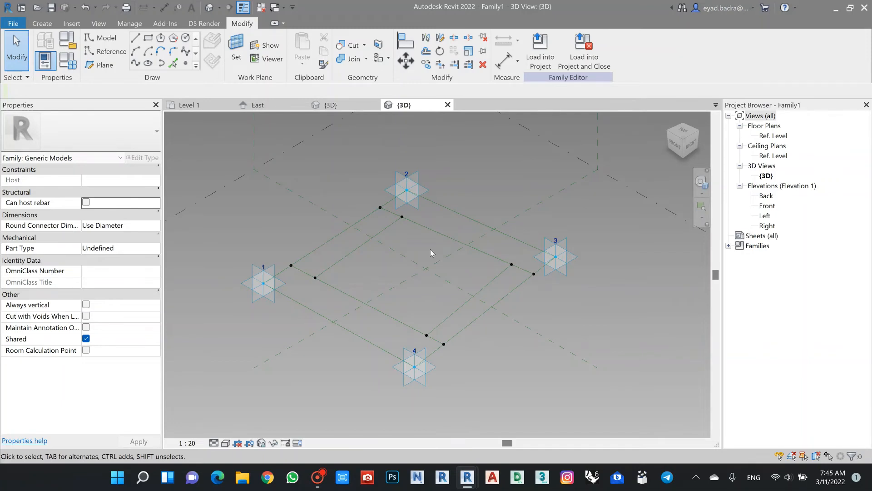
pyautogui.click(444, 344)
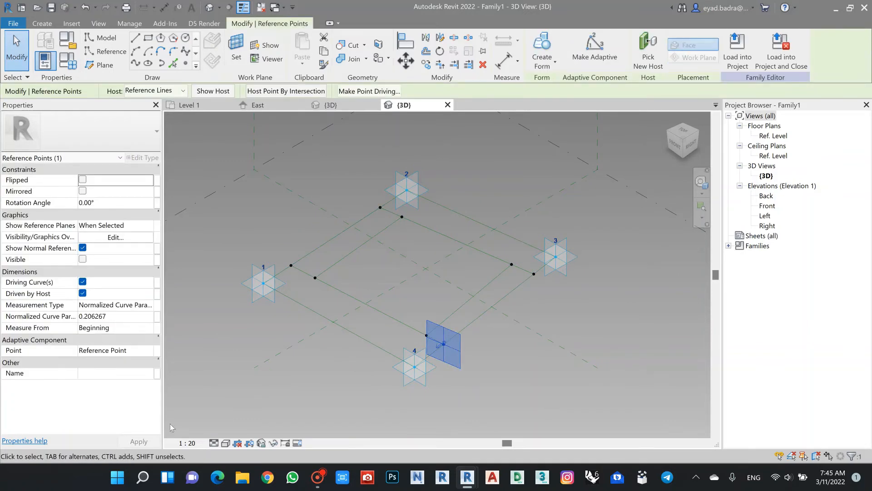
pyautogui.click(157, 317)
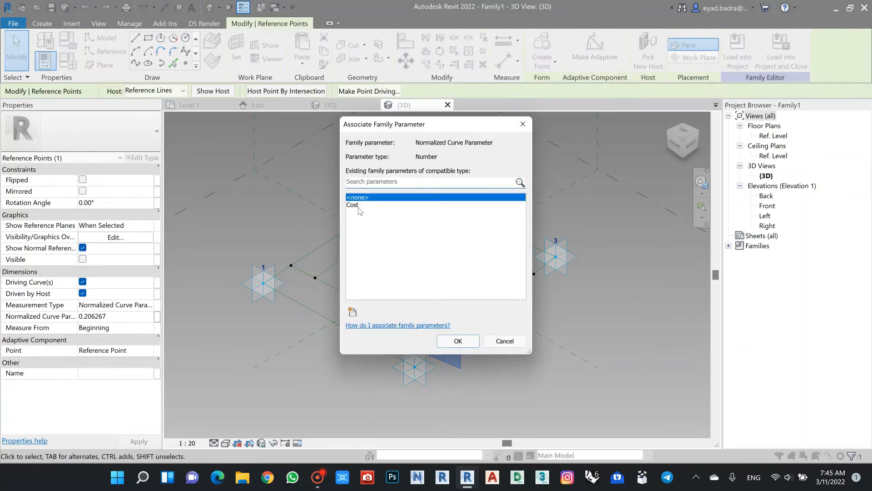
pyautogui.click(353, 313)
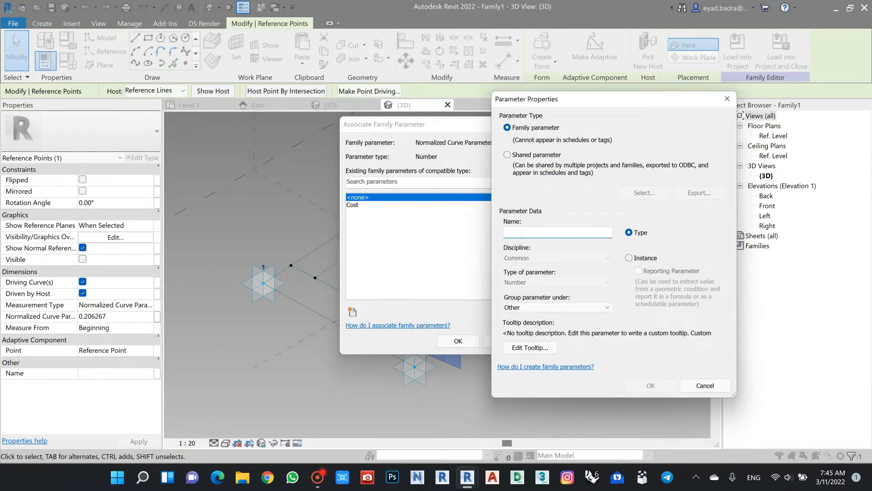
pyautogui.write('M')
pyautogui.click(629, 258)
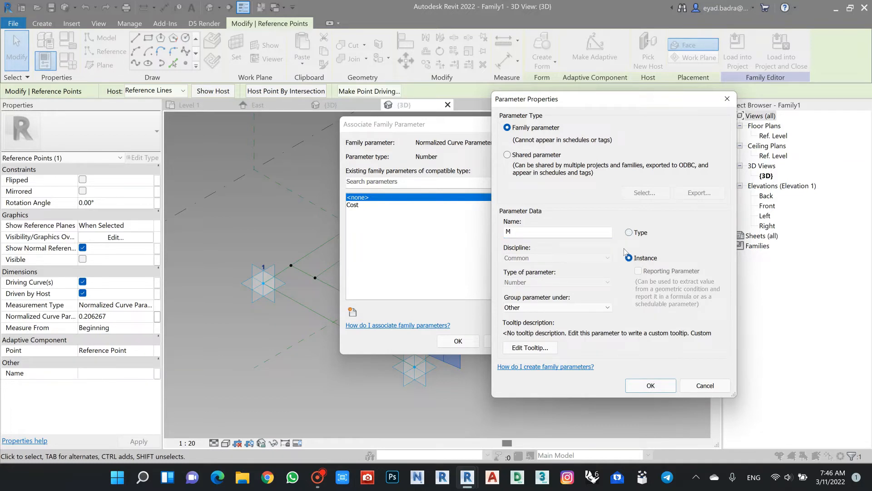
pyautogui.click(645, 386)
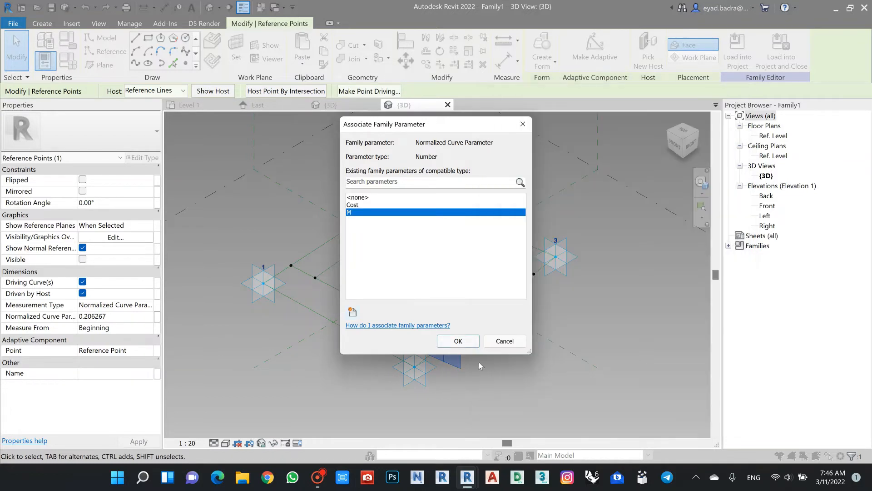
pyautogui.click(458, 341)
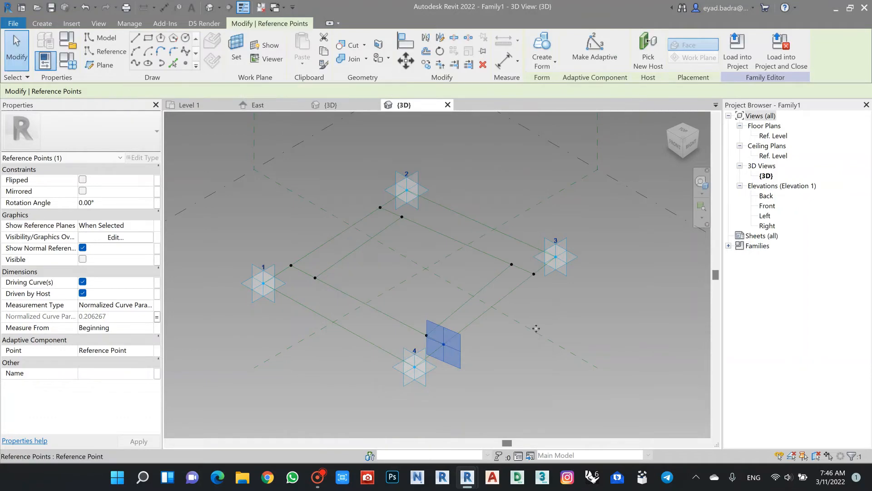
# Step: Measure the hosted point nearest adaptive point 3 from the End and associate its normalized curve parameter with M
pyautogui.click(534, 273)
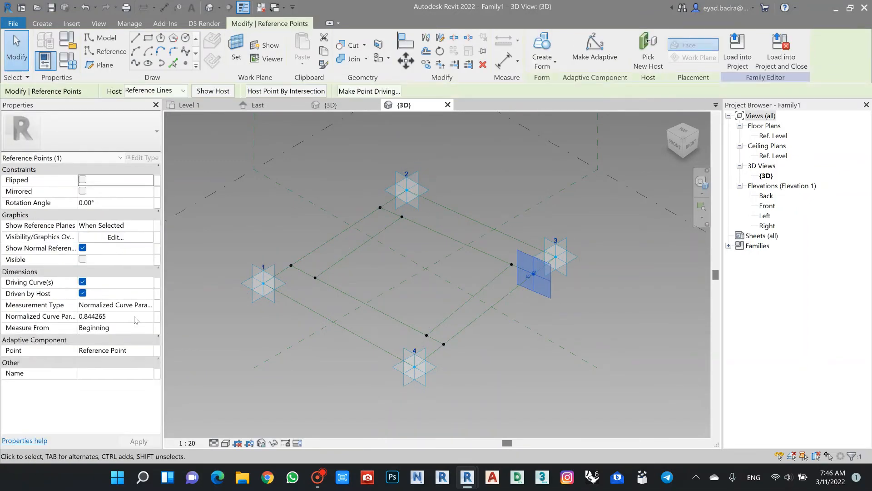
pyautogui.click(147, 317)
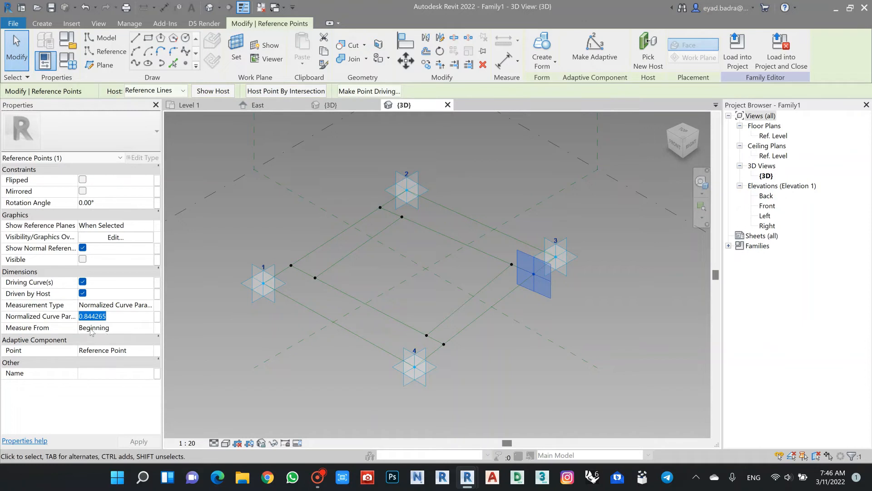
pyautogui.click(150, 328)
pyautogui.click(91, 350)
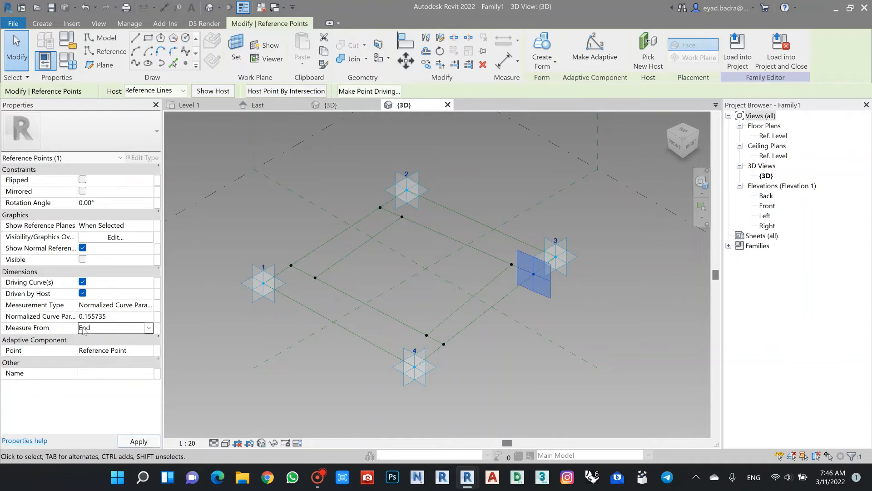
pyautogui.click(157, 316)
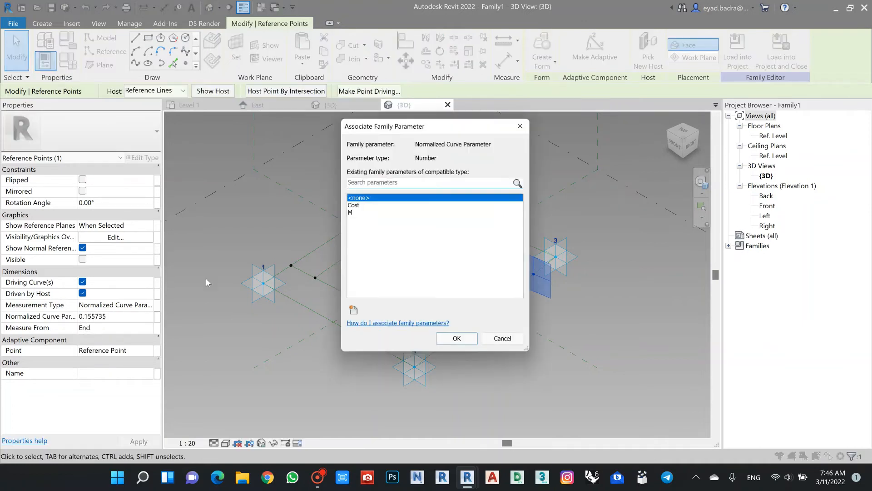
pyautogui.click(352, 213)
pyautogui.click(458, 341)
pyautogui.click(450, 346)
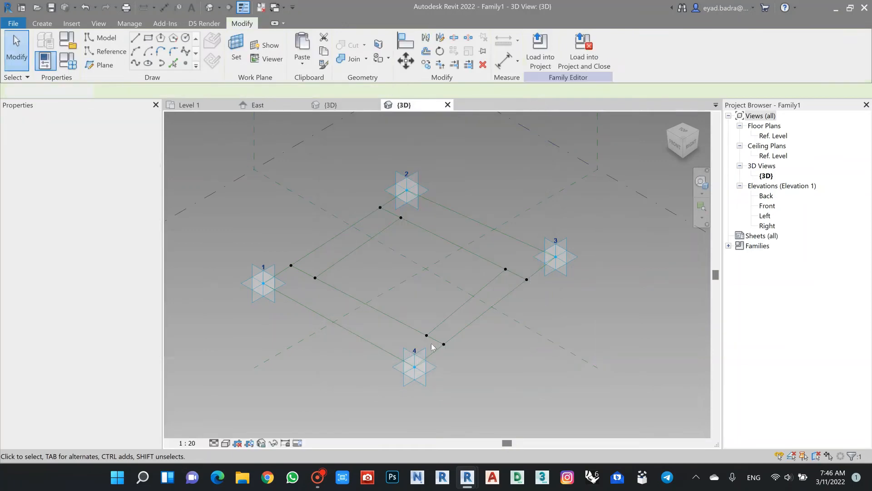
# Step: Set the family parameter M to 0.2 in the family types
pyautogui.click(444, 345)
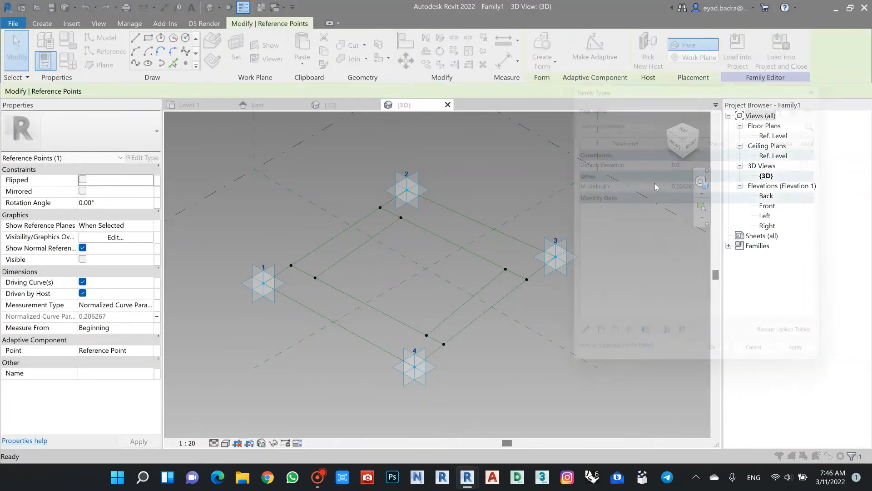
pyautogui.click(68, 61)
pyautogui.moveTo(703, 184); pyautogui.dragTo(639, 187)
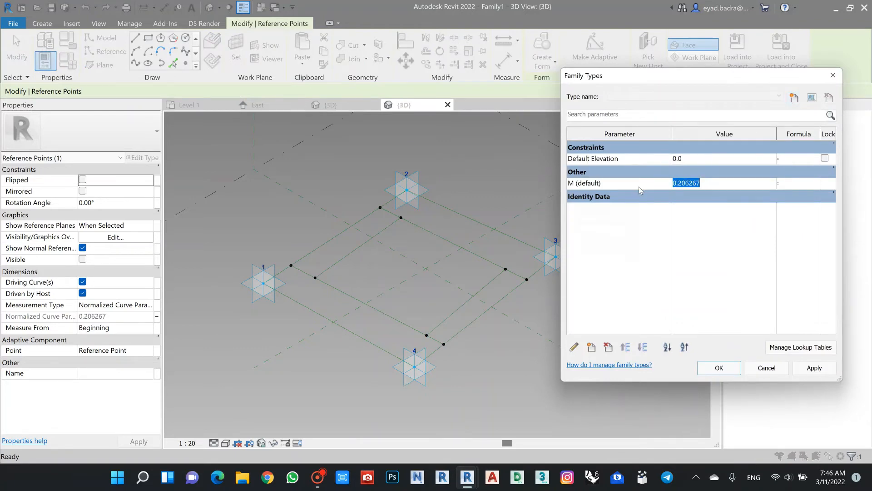
pyautogui.write('0.2')
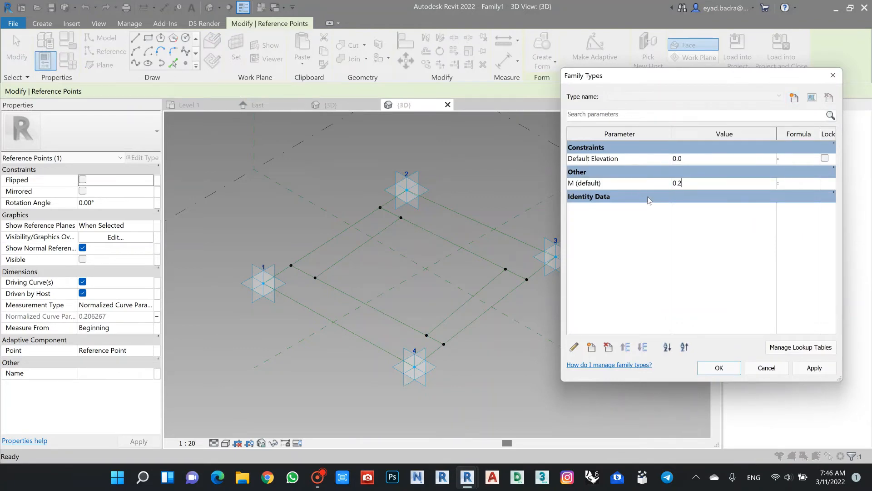
pyautogui.click(718, 368)
pyautogui.click(611, 315)
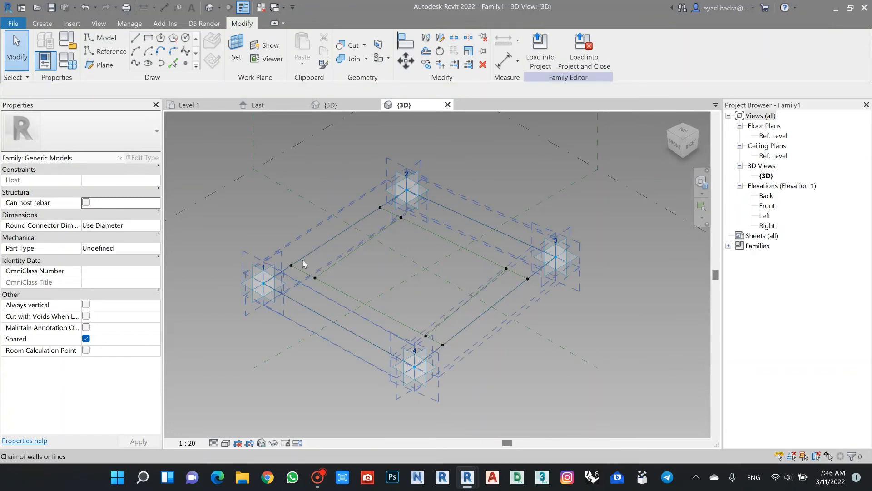
# Step: Associate the normalized curve parameter of the outer-line hosted point nearest adaptive point 1 with family parameter M
pyautogui.click(288, 249)
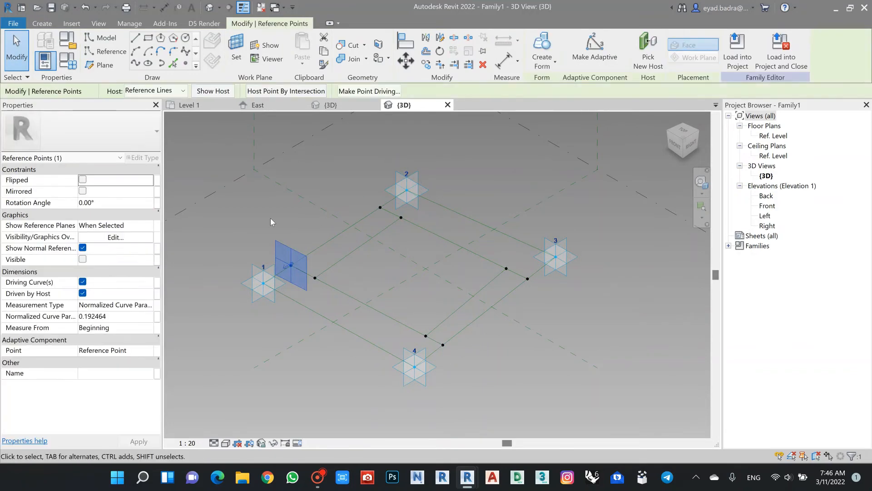
pyautogui.click(157, 318)
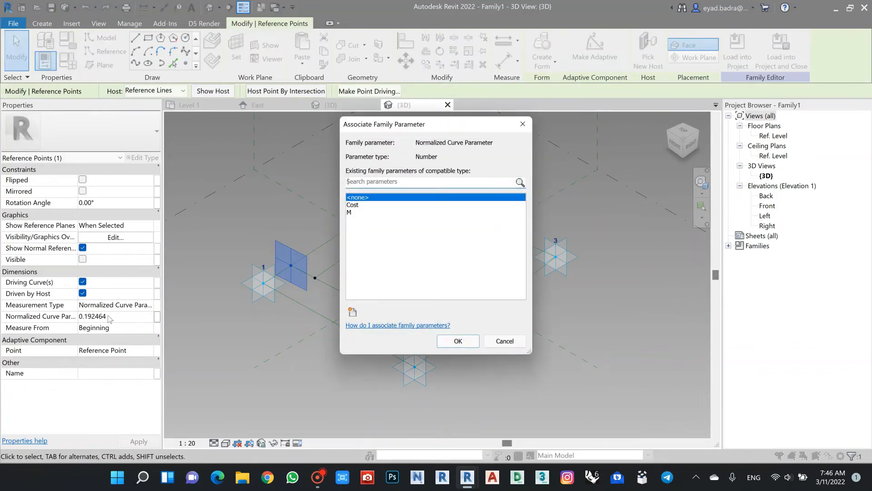
pyautogui.click(361, 212)
pyautogui.click(458, 341)
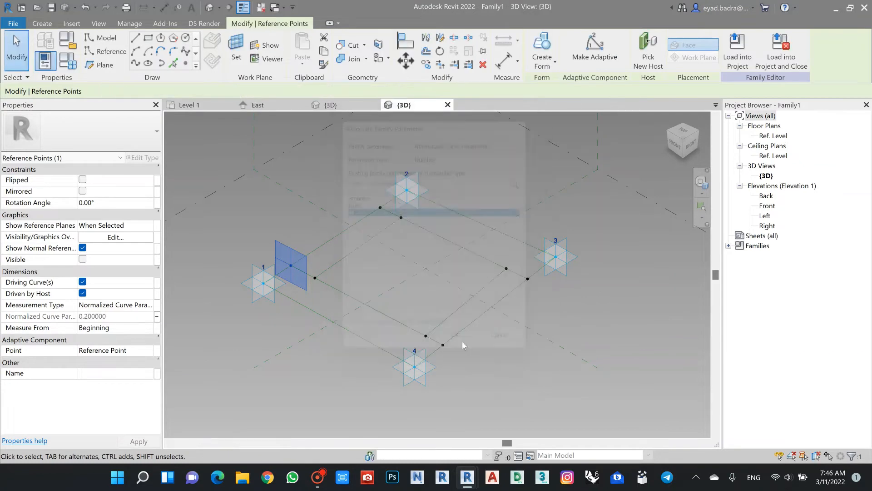
pyautogui.click(335, 201)
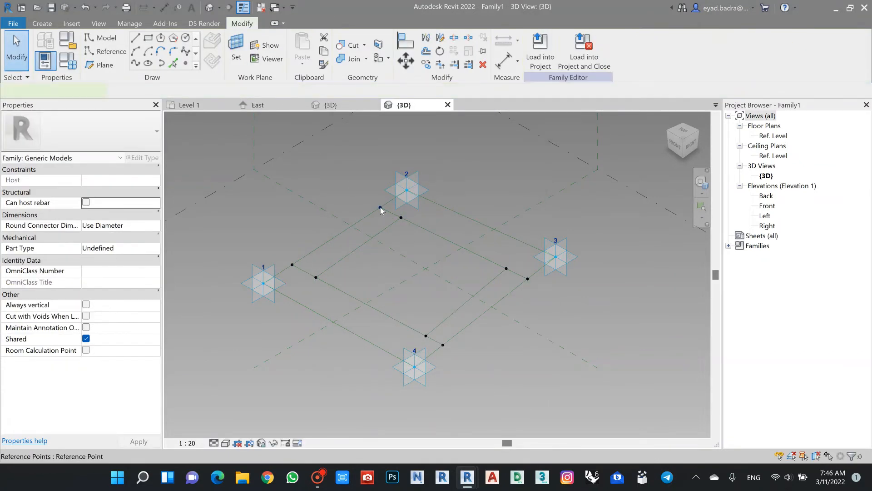
# Step: Measure the outer-line hosted point nearest adaptive point 2 from the End and associate its normalized curve parameter with M
pyautogui.click(380, 207)
pyautogui.click(109, 328)
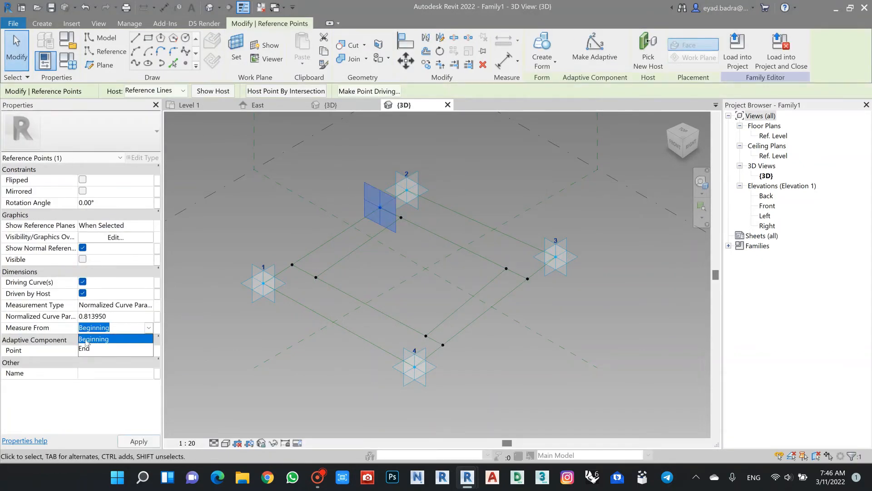
pyautogui.click(84, 349)
pyautogui.click(157, 317)
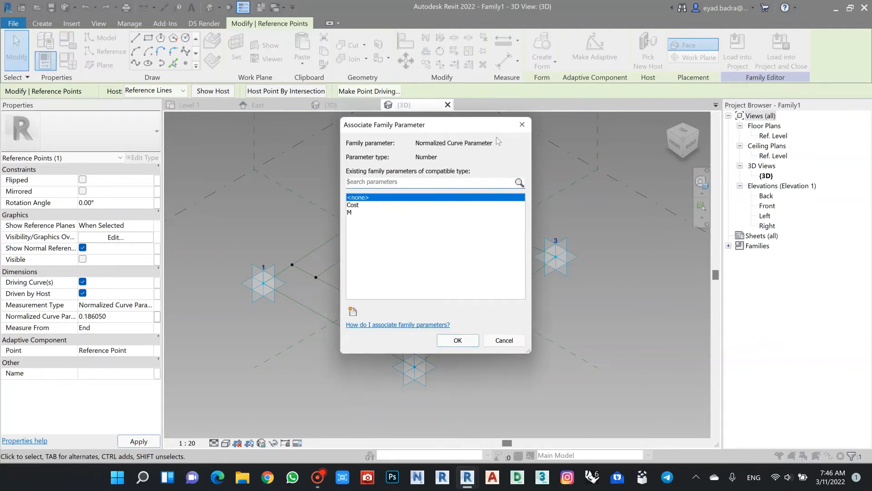
pyautogui.click(355, 212)
pyautogui.click(458, 341)
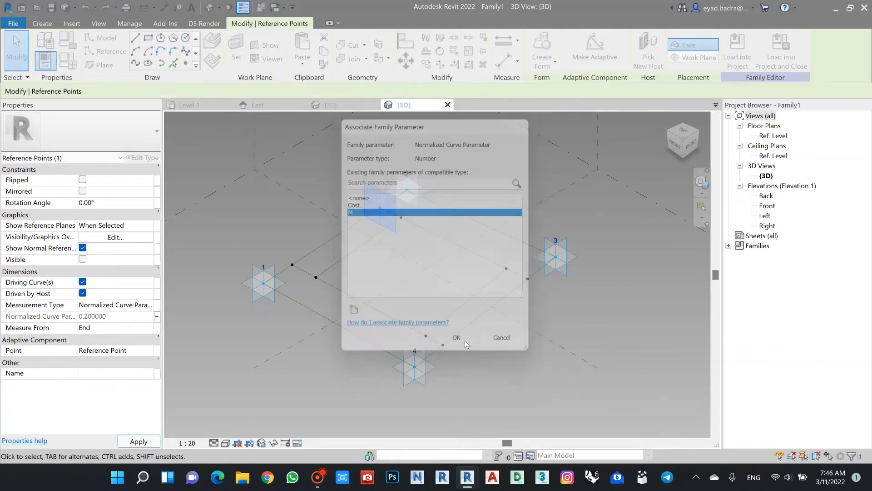
pyautogui.press('Escape')
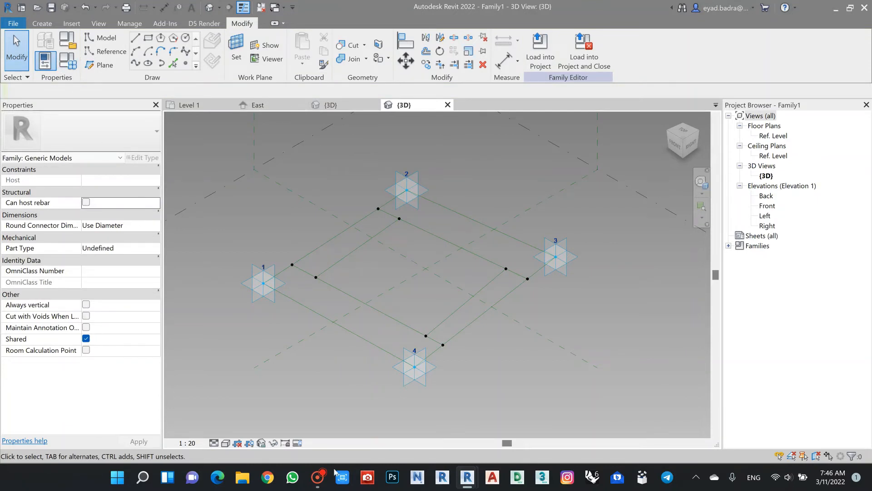
# Step: Flex the frame by applying values of 0.1 and 0.4 to family parameter M
pyautogui.click(45, 61)
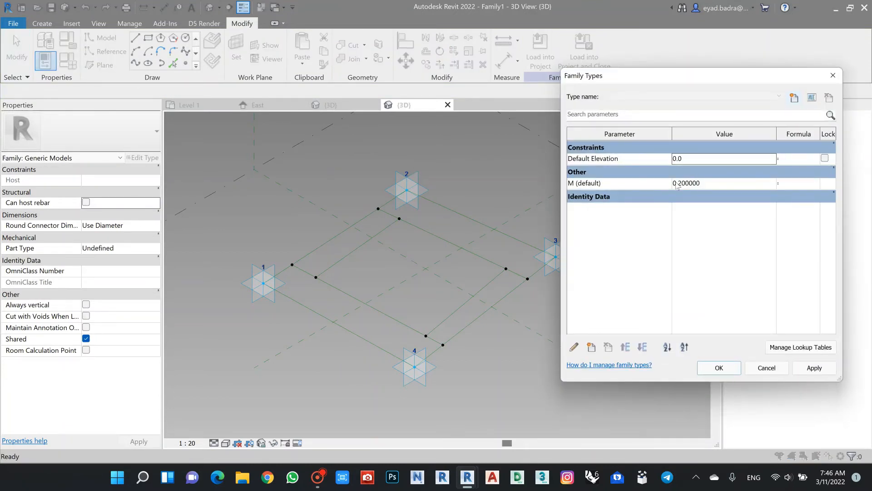
pyautogui.click(834, 171)
pyautogui.click(707, 184)
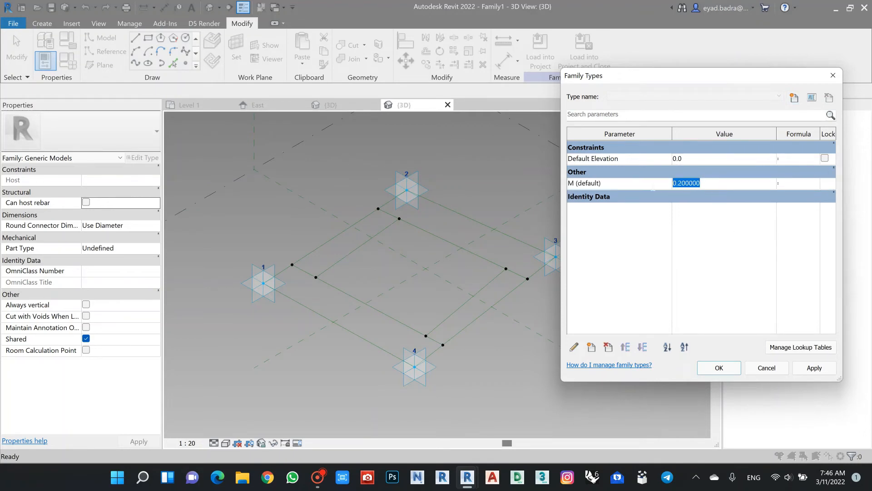
pyautogui.write('0.1')
pyautogui.click(813, 369)
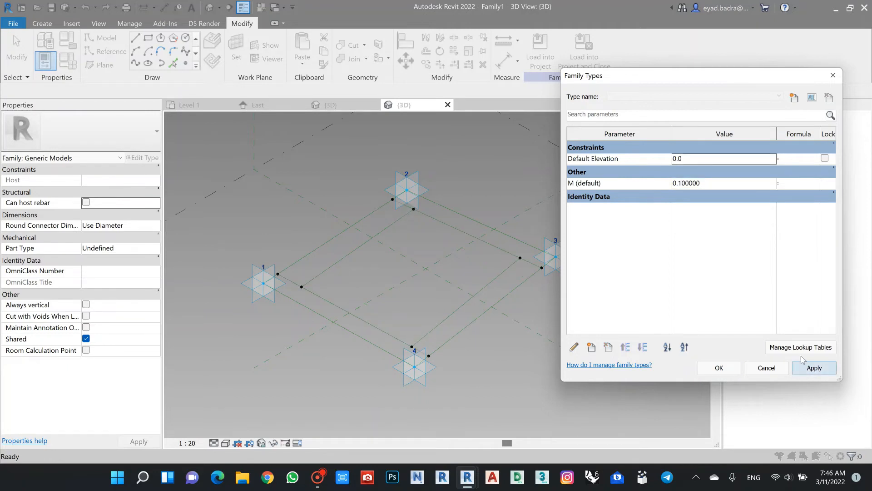
pyautogui.click(708, 183)
pyautogui.write('0.4')
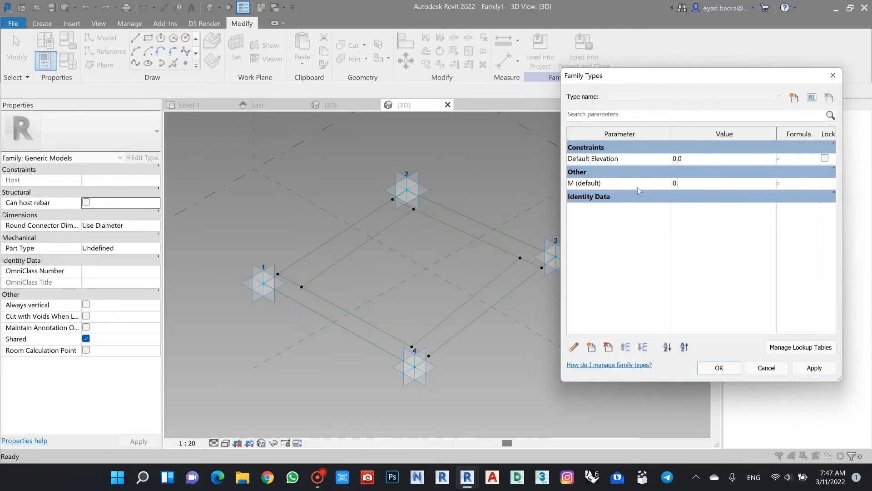
pyautogui.click(812, 368)
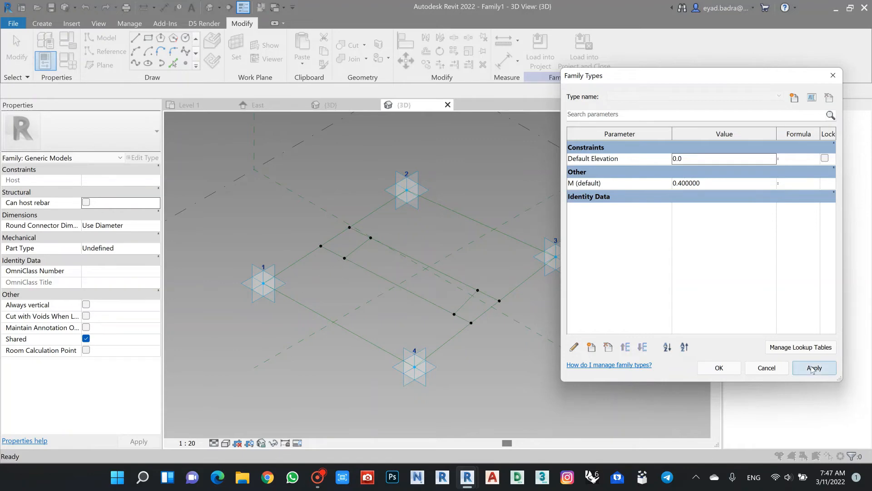
pyautogui.click(726, 368)
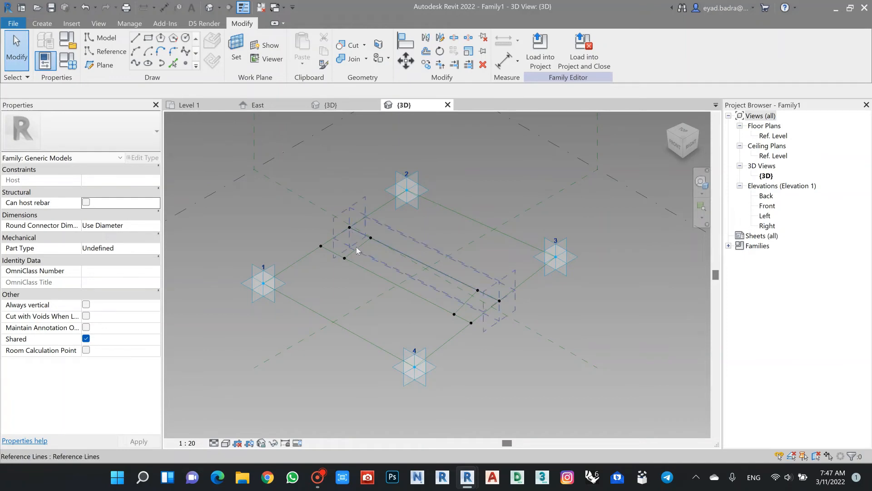
# Step: Associate the normalized curve parameter of the inner-line point on adaptive point 1's side with family parameter M
pyautogui.click(345, 259)
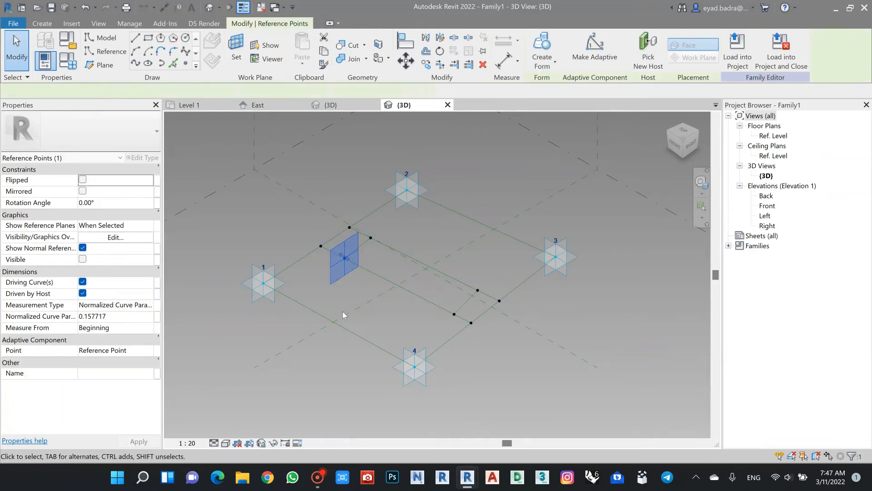
pyautogui.click(157, 316)
pyautogui.click(349, 213)
pyautogui.click(458, 341)
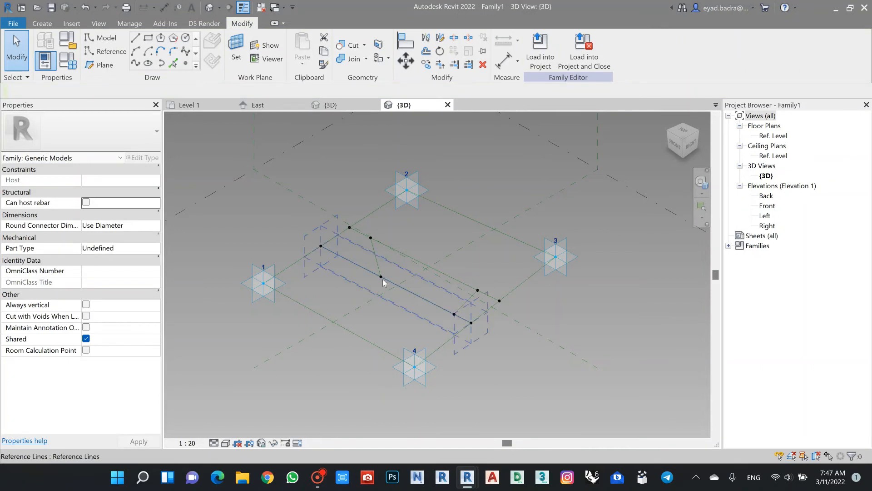
pyautogui.click(382, 277)
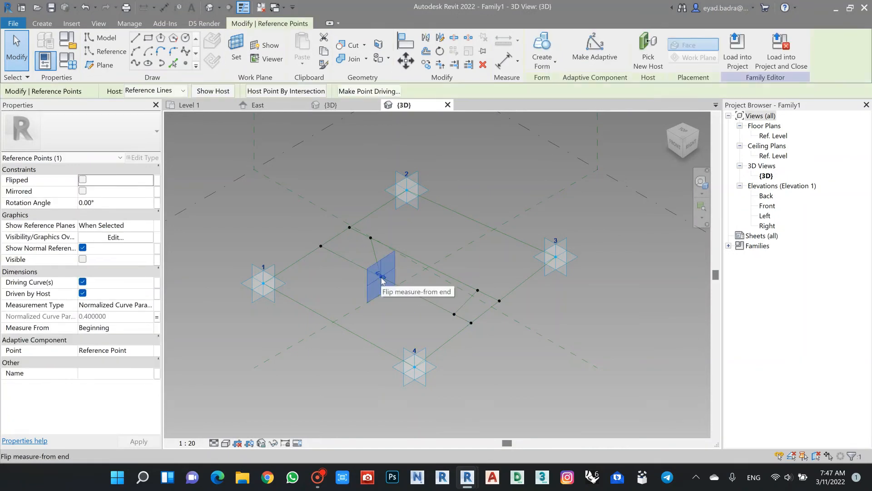
pyautogui.click(394, 227)
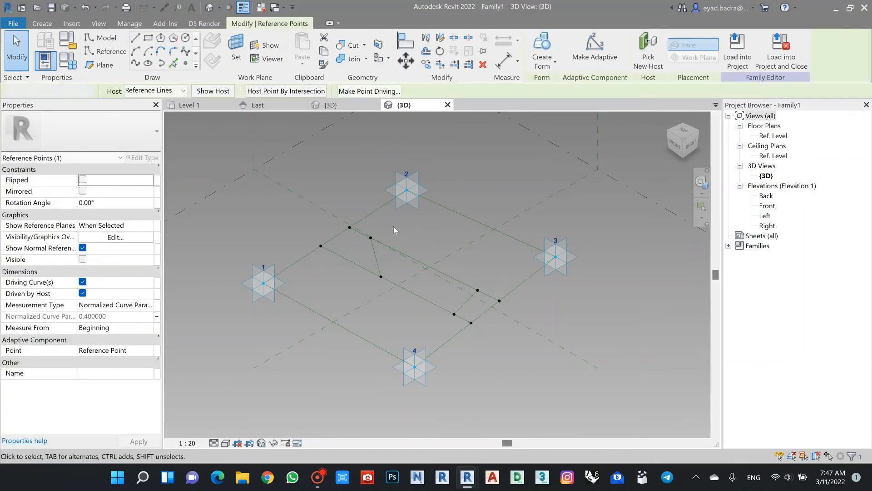
# Step: Associate the normalized curve parameter of the inner-line point on adaptive point 2's side with family parameter M
pyautogui.click(371, 239)
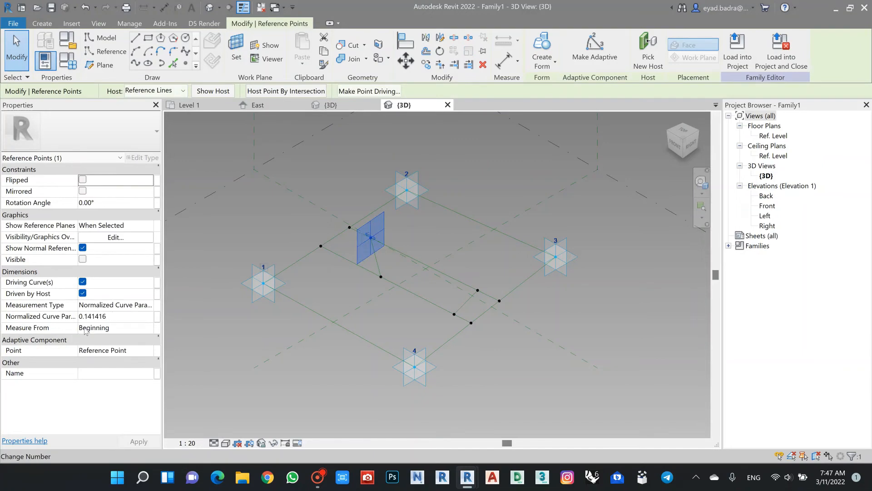
pyautogui.click(157, 317)
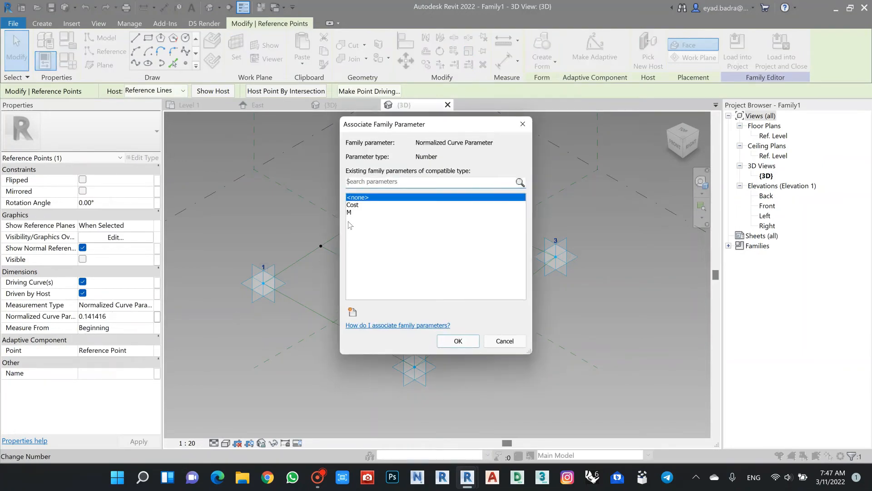
pyautogui.click(352, 212)
pyautogui.click(464, 345)
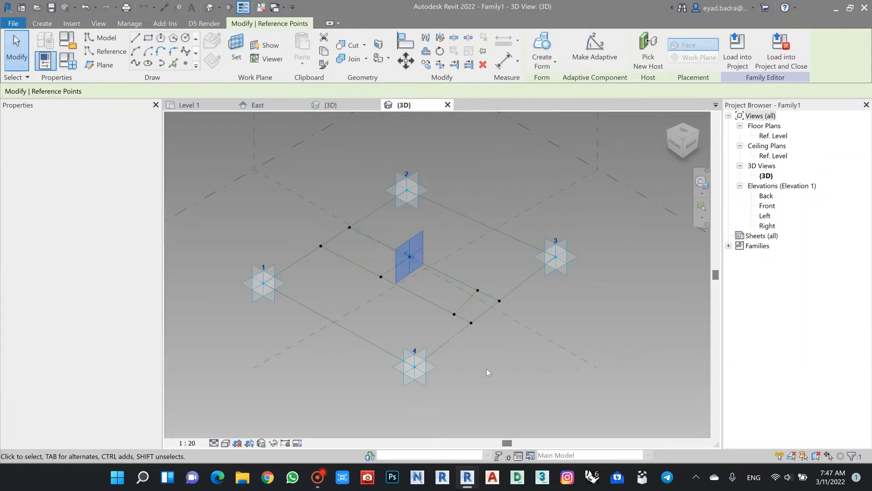
# Step: Measure the inner-line point on adaptive point 4's side from the End and associate its normalized curve parameter with M
pyautogui.click(454, 314)
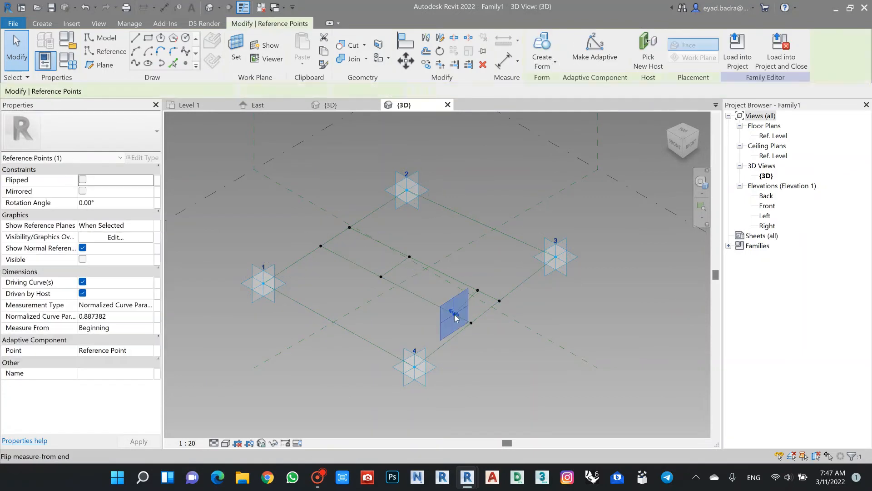
pyautogui.click(150, 328)
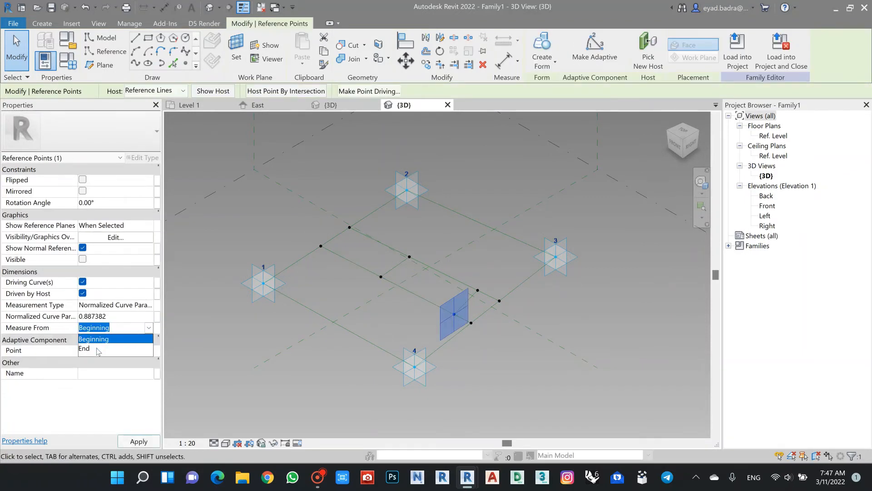
pyautogui.click(97, 351)
pyautogui.click(154, 320)
pyautogui.click(157, 316)
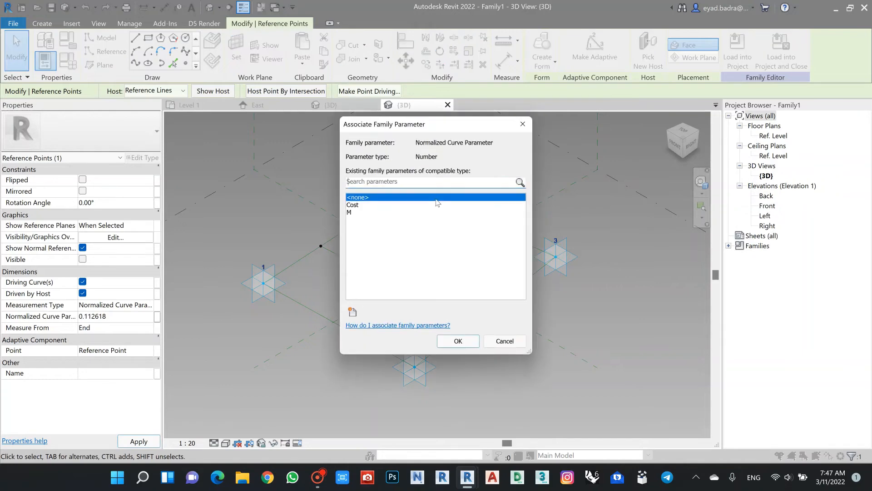
pyautogui.click(351, 212)
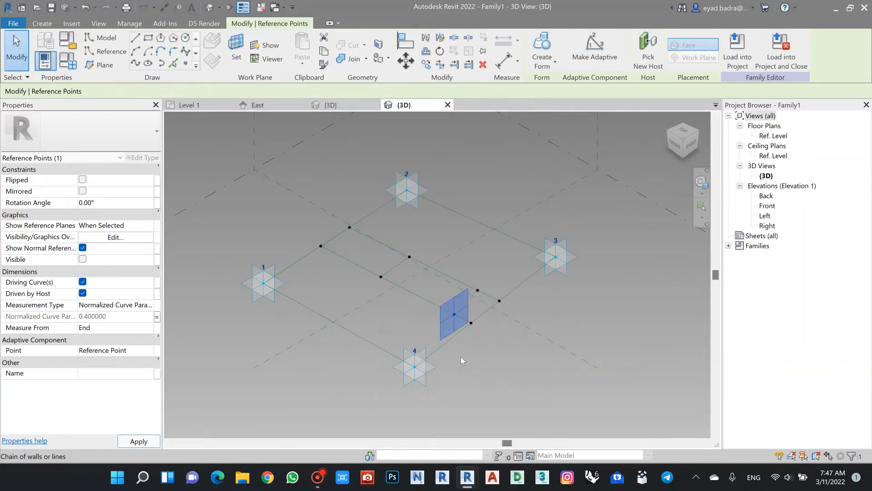
pyautogui.click(458, 341)
# Step: Measure the inner-line point on adaptive point 3's side from the End and associate its normalized curve parameter with M
pyautogui.click(478, 290)
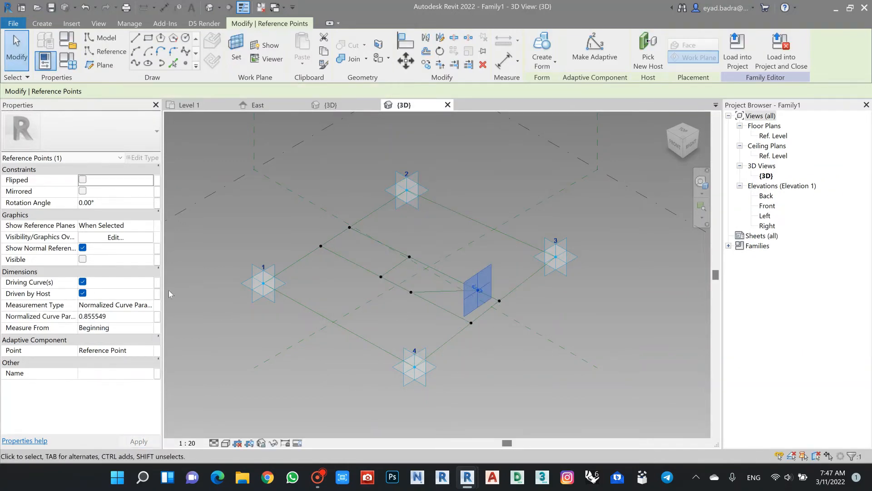
pyautogui.click(152, 330)
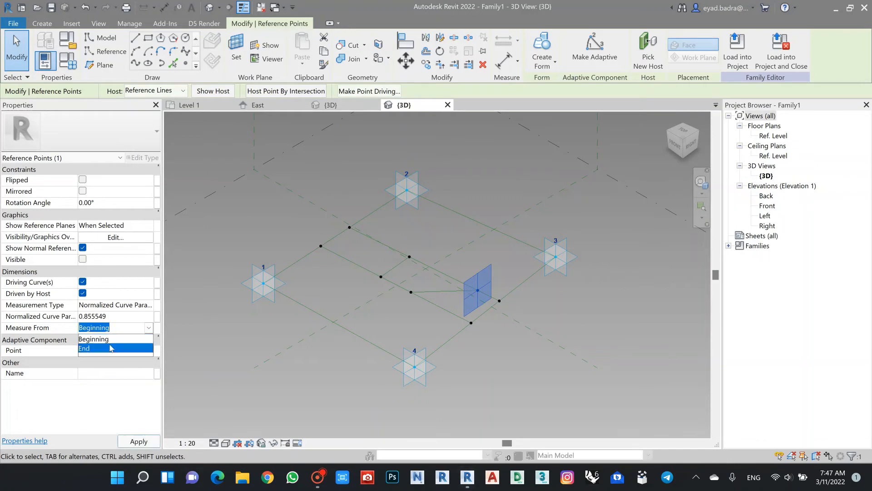
pyautogui.click(102, 351)
pyautogui.click(157, 317)
pyautogui.click(351, 212)
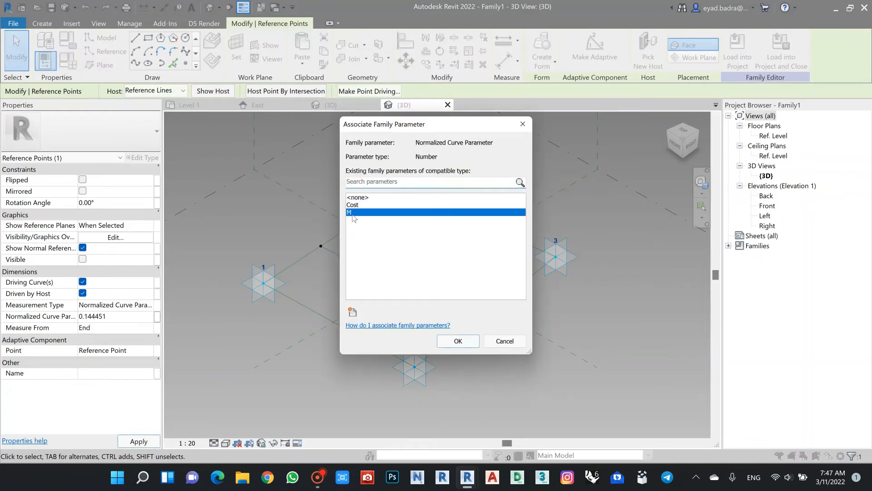
pyautogui.press('Return')
pyautogui.click(596, 320)
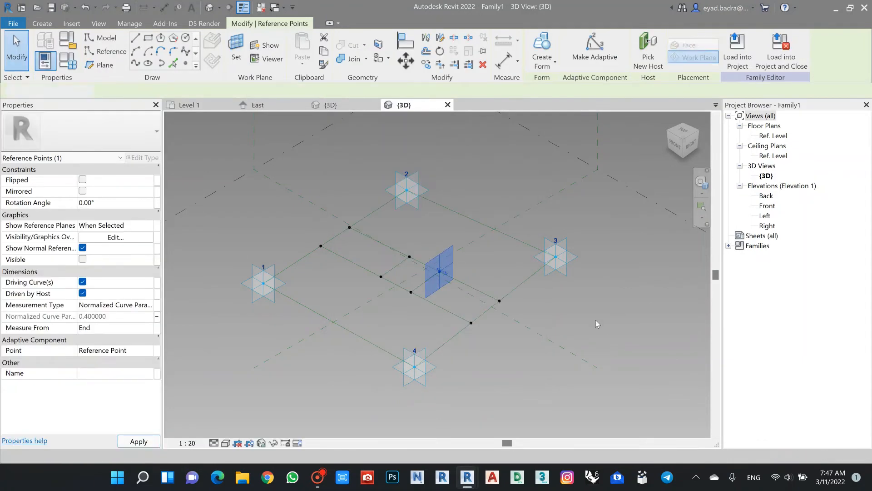
# Step: Flex the inner frame by setting family parameter M to 0.1 and back to 0.4
pyautogui.moveTo(591, 330); pyautogui.dragTo(585, 321, button='middle')
pyautogui.click(68, 61)
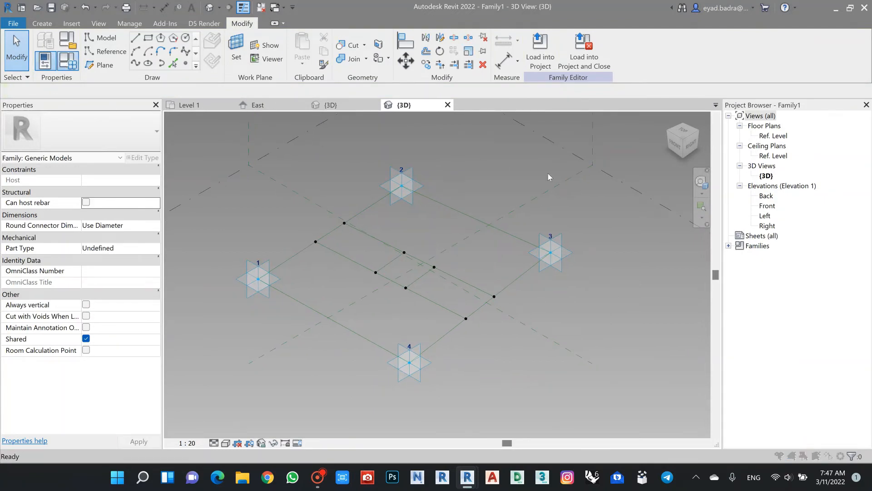
pyautogui.click(632, 183)
pyautogui.write('0.1')
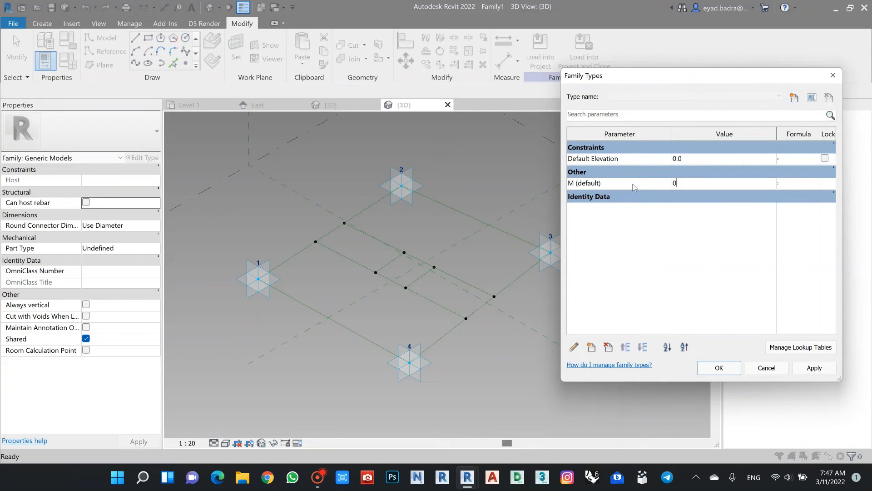
pyautogui.click(814, 370)
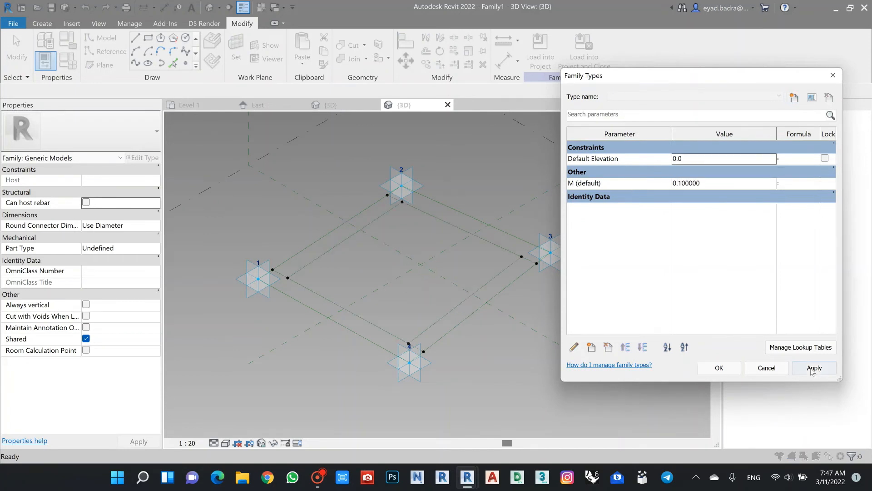
pyautogui.click(725, 185)
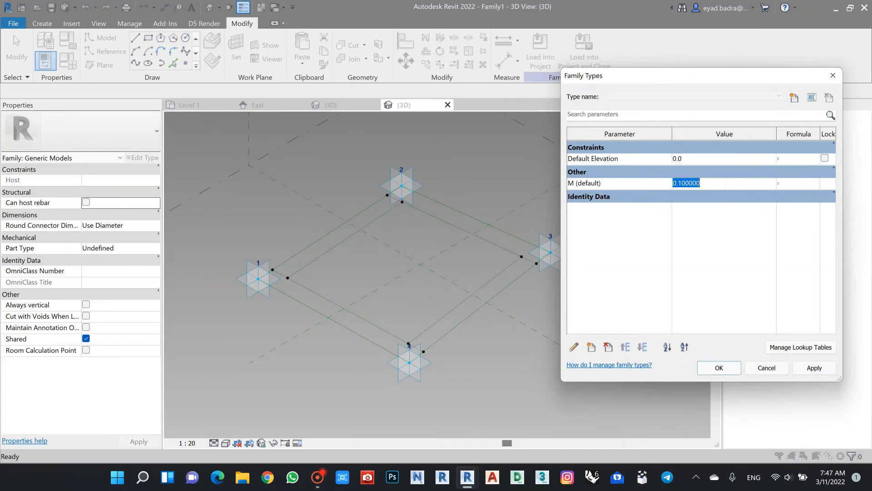
pyautogui.write('0.4')
pyautogui.click(814, 368)
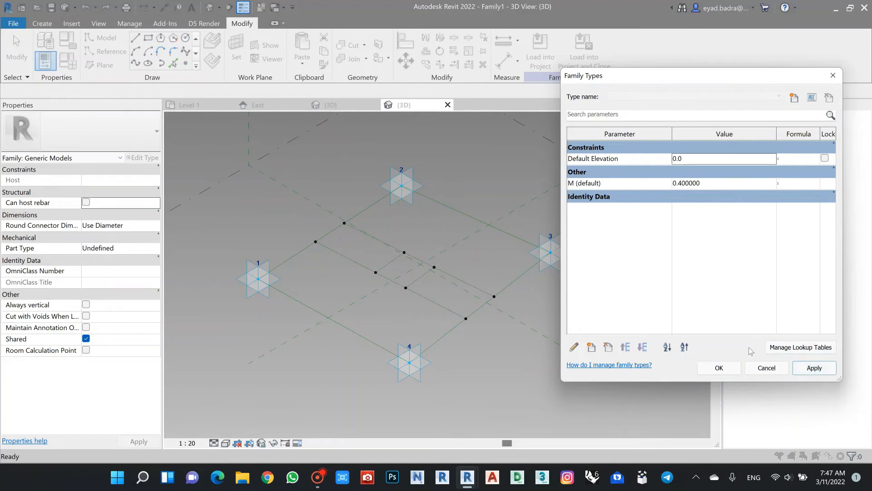
pyautogui.click(719, 368)
# Step: Connect the two inner frame points nearest the edge between adaptive points 2 and 3 with a spline through points, and make it a reference line
pyautogui.moveTo(419, 233); pyautogui.dragTo(423, 231, button='middle')
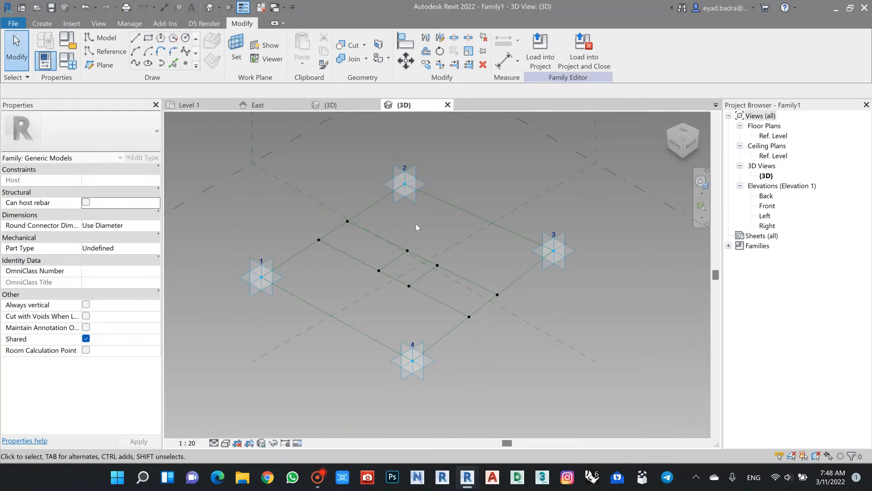
pyautogui.scroll(2, 416, 227)
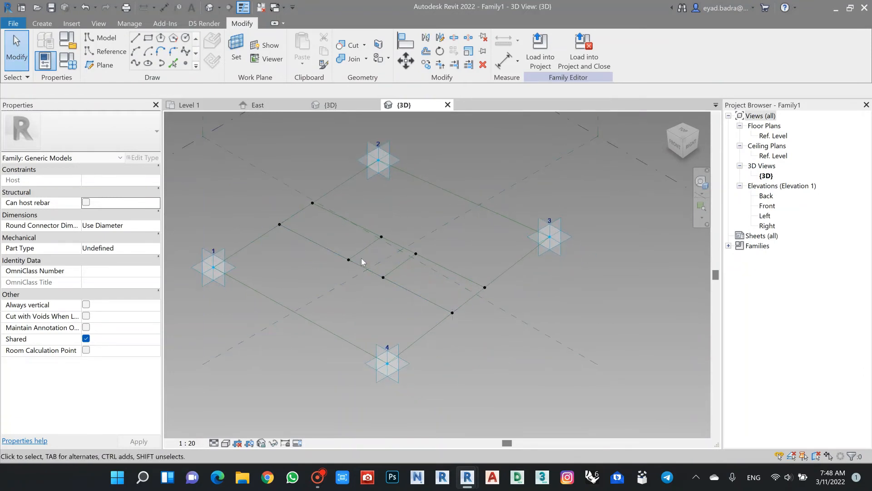
pyautogui.scroll(3, 382, 234)
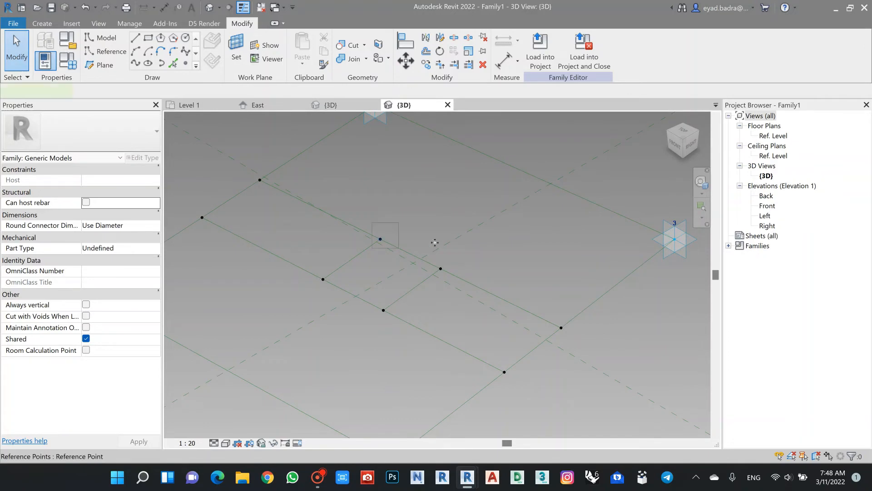
pyautogui.keyDown('ctrl'); pyautogui.click(441, 268); pyautogui.keyUp('ctrl')
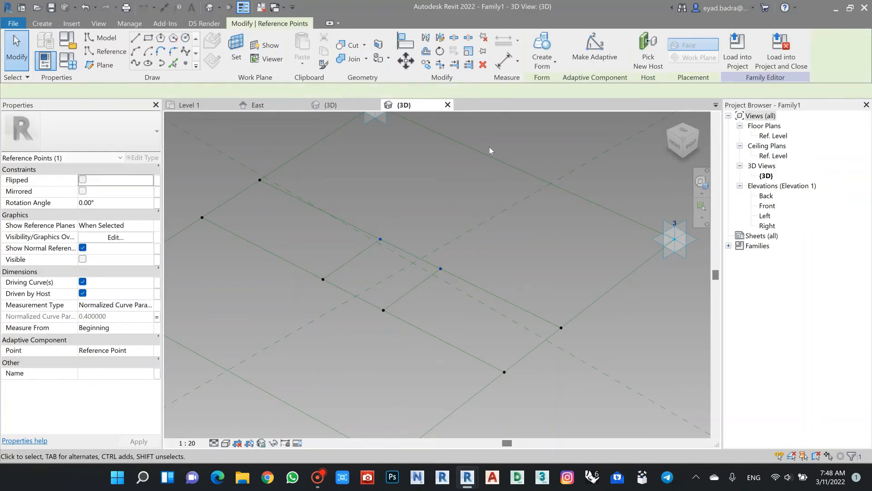
pyautogui.click(135, 64)
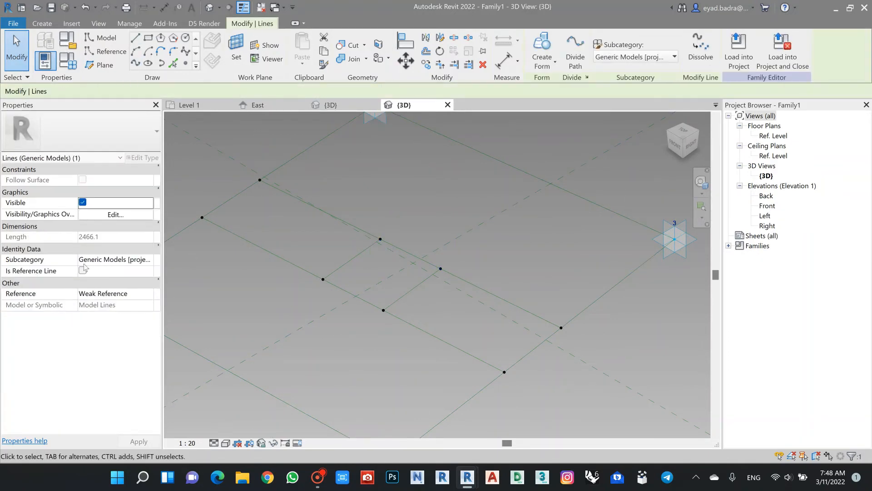
pyautogui.click(83, 271)
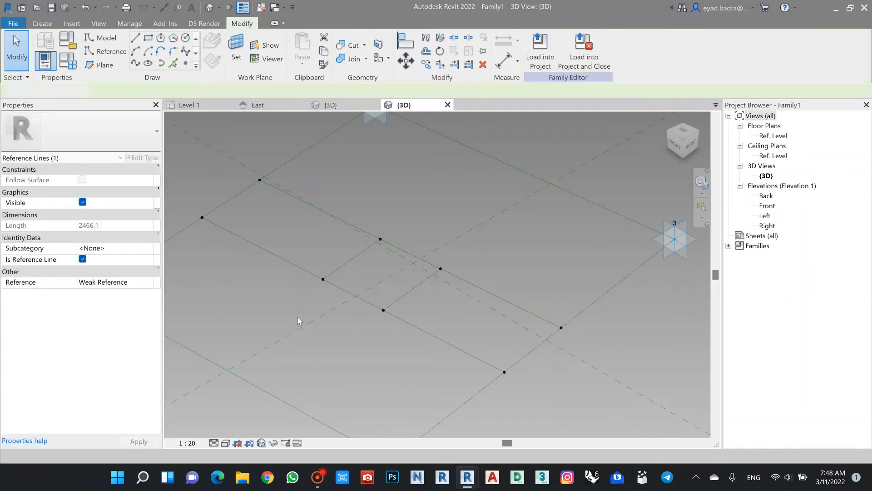
# Step: Join the two inner frame points nearest the edge between adaptive points 1 and 4 with a spline through points and make it a reference line
pyautogui.click(323, 280)
pyautogui.keyDown('ctrl'); pyautogui.click(384, 311); pyautogui.keyUp('ctrl')
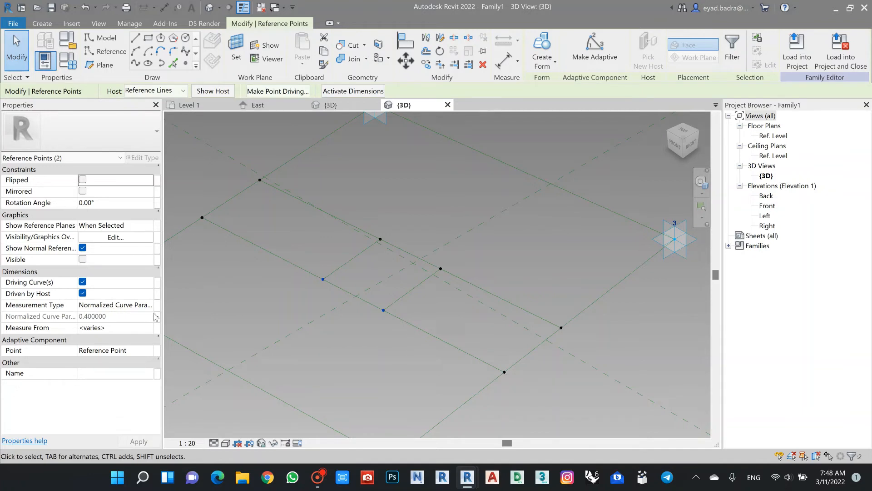
pyautogui.click(136, 64)
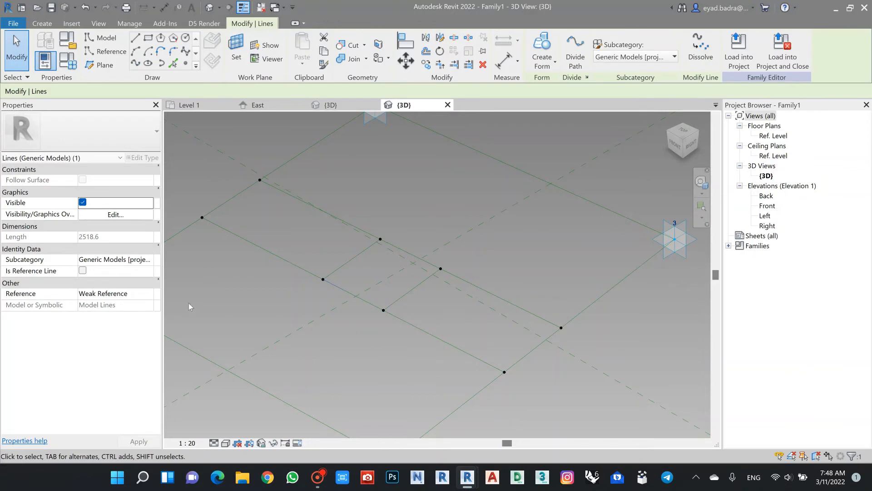
pyautogui.click(82, 271)
pyautogui.click(386, 359)
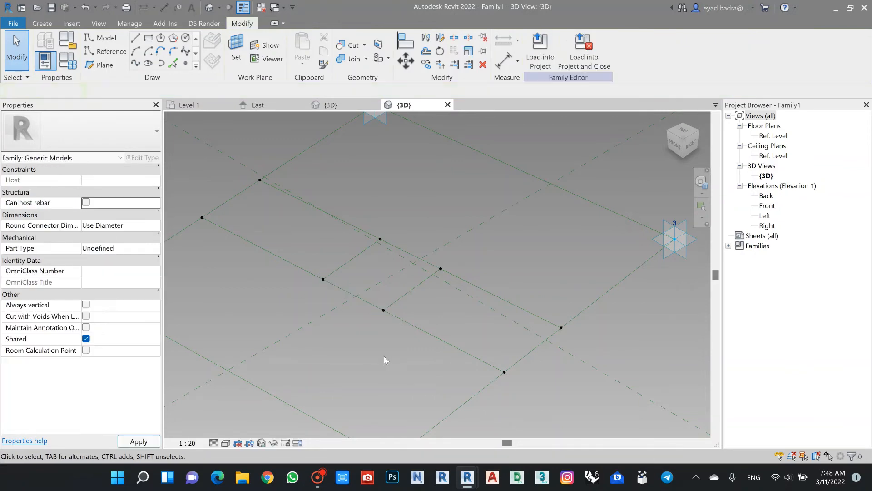
# Step: Create a solid form from the four outer reference lines joining the adaptive points
pyautogui.scroll(-3, 384, 356)
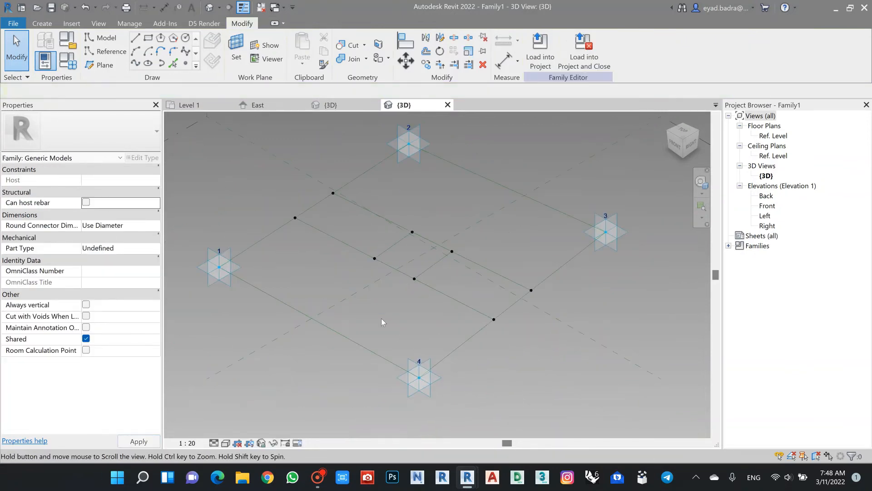
pyautogui.click(358, 347)
pyautogui.click(542, 56)
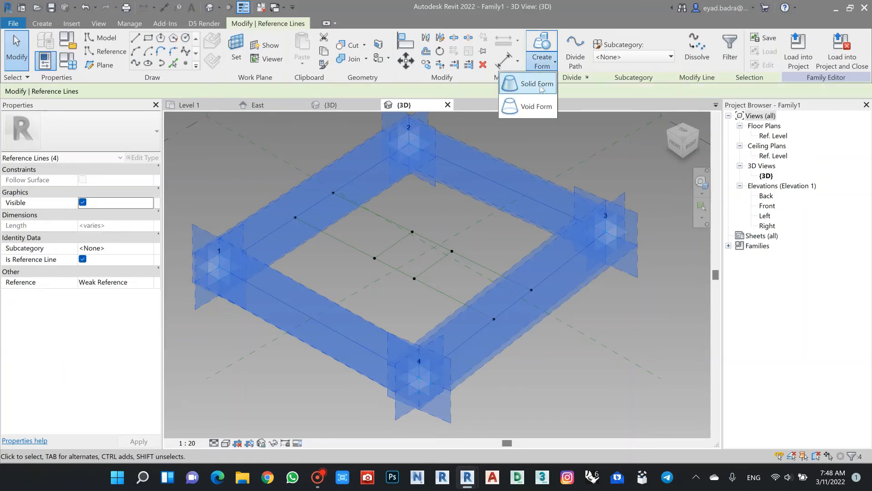
pyautogui.click(541, 86)
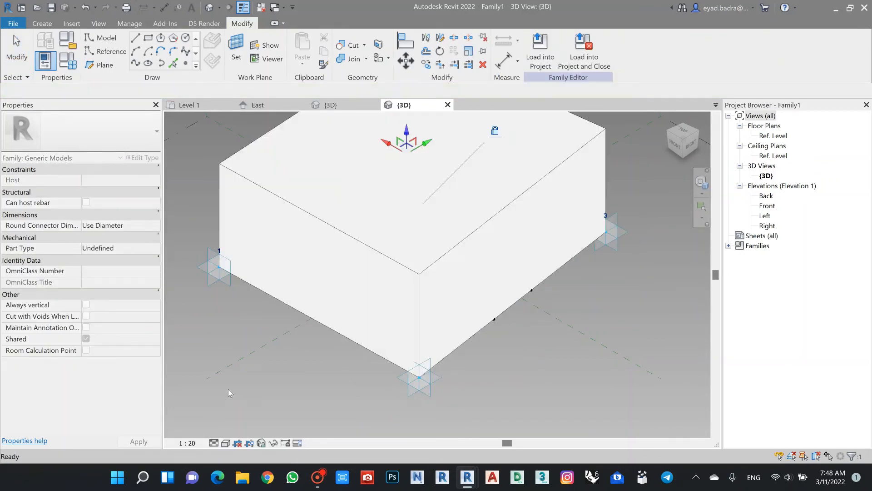
# Step: Set the solid form's positive and negative offsets to 10
pyautogui.click(93, 180)
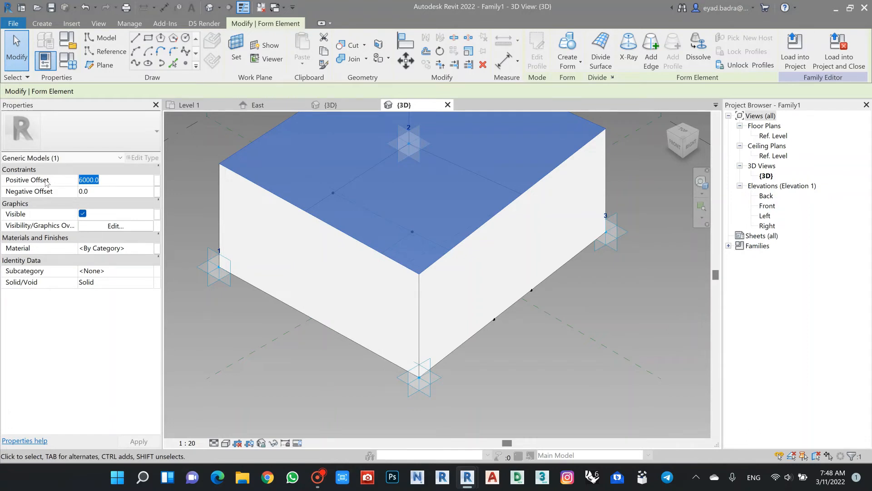
pyautogui.write('10')
pyautogui.click(95, 191)
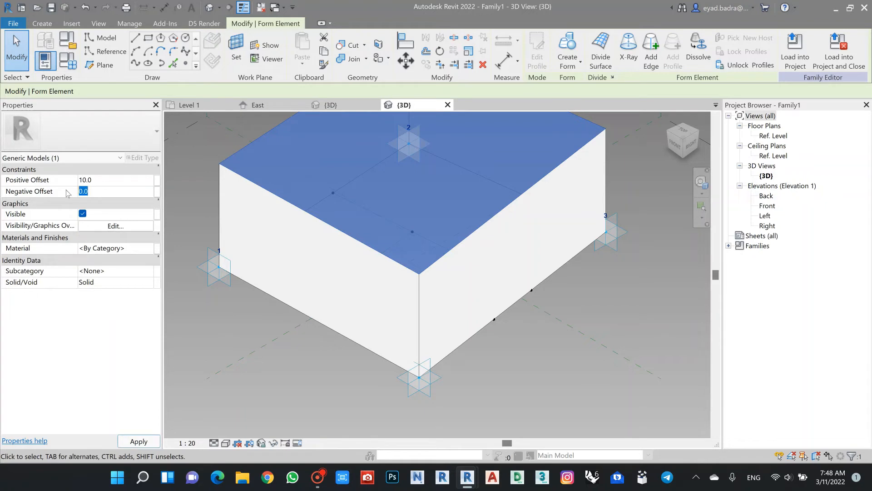
pyautogui.write('10')
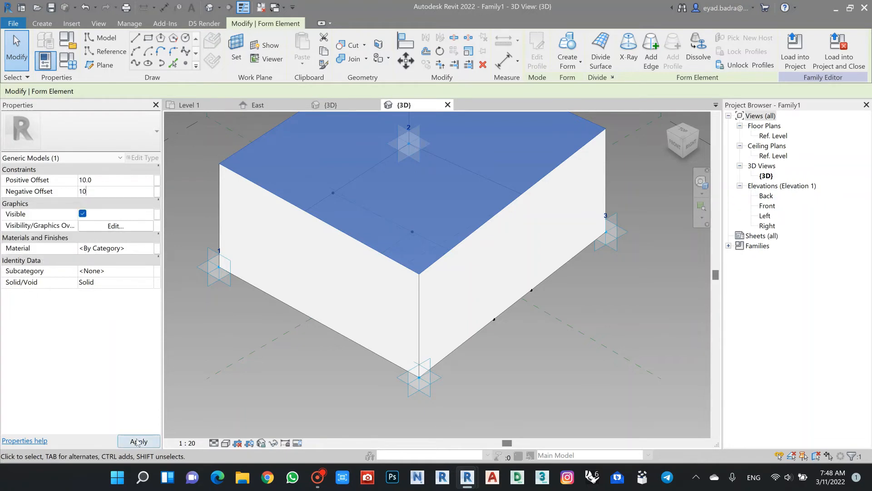
pyautogui.click(139, 441)
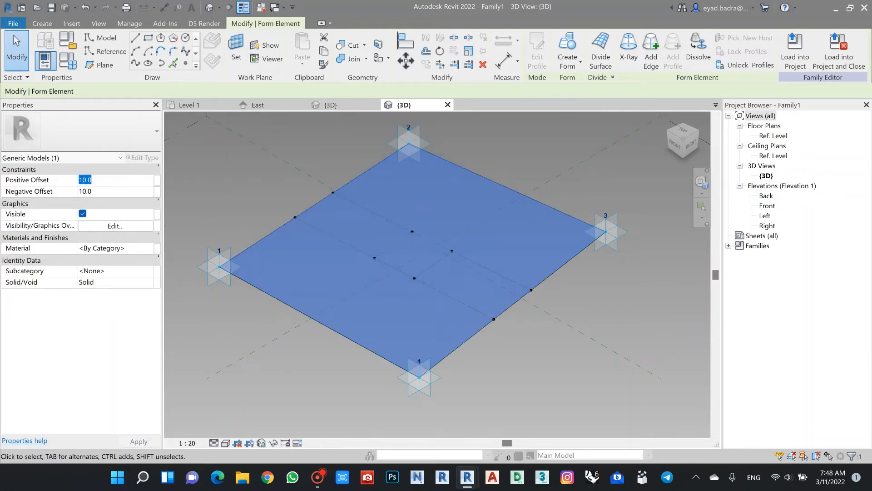
# Step: Set the solid form's positive and negative offsets to 100
pyautogui.click(108, 180)
pyautogui.write('100')
pyautogui.click(113, 192)
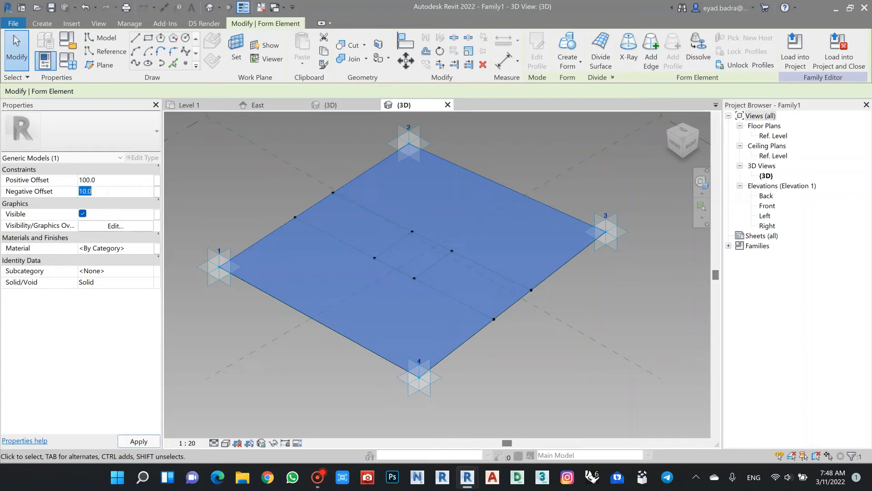
pyautogui.write('100')
pyautogui.click(138, 442)
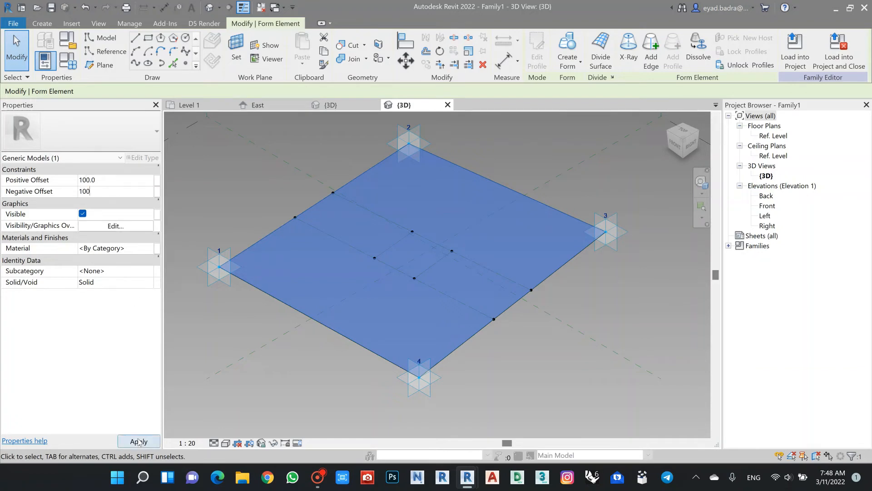
pyautogui.click(318, 414)
# Step: Switch the 3D view's visual style to Wireframe
pyautogui.scroll(-1, 325, 342)
pyautogui.moveTo(326, 341); pyautogui.dragTo(349, 363, button='middle')
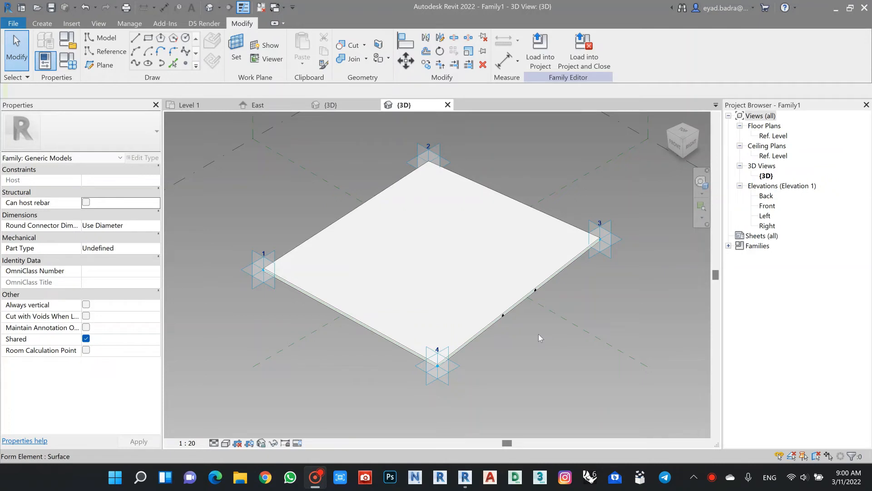
pyautogui.click(226, 443)
pyautogui.click(246, 388)
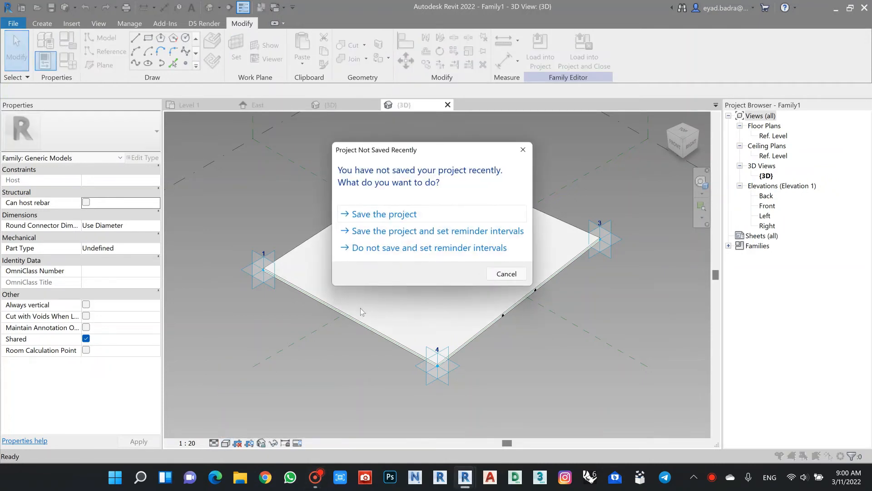
# Step: Save the family on the Desktop as Family1 in the Family Files (*.rfa) format
pyautogui.click(407, 217)
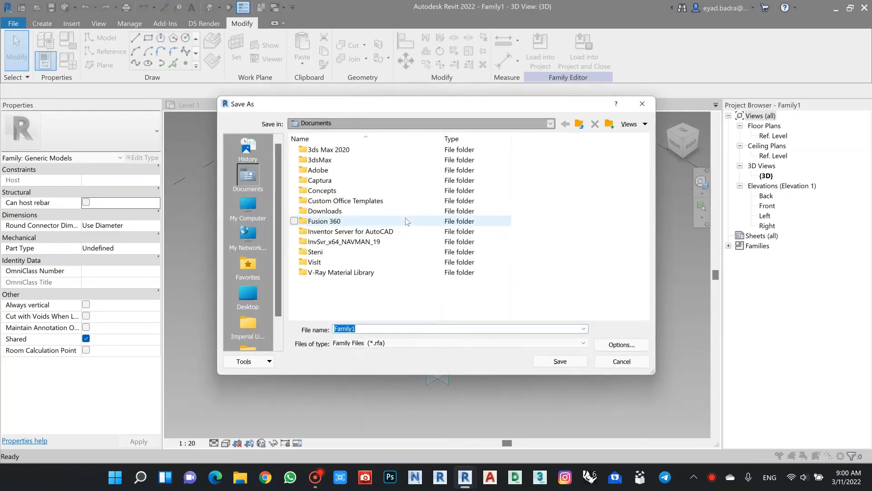
pyautogui.click(237, 209)
pyautogui.click(247, 295)
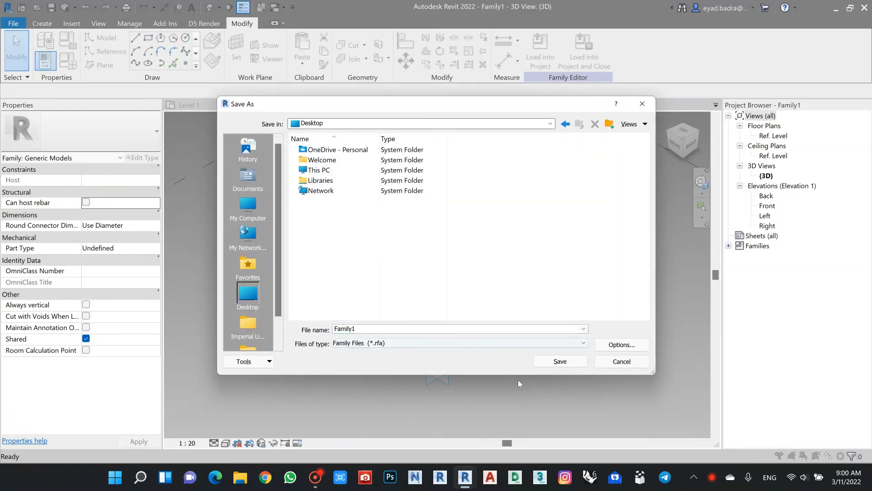
pyautogui.click(563, 363)
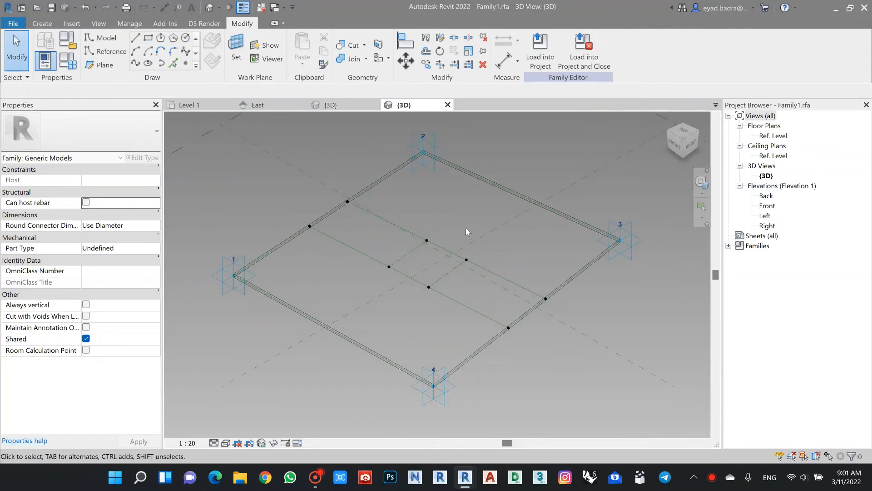
# Step: Associate the outer solid form's positive offset with a new instance family parameter named THA, grouped under Dimensions
pyautogui.moveTo(470, 213); pyautogui.dragTo(473, 208, button='middle')
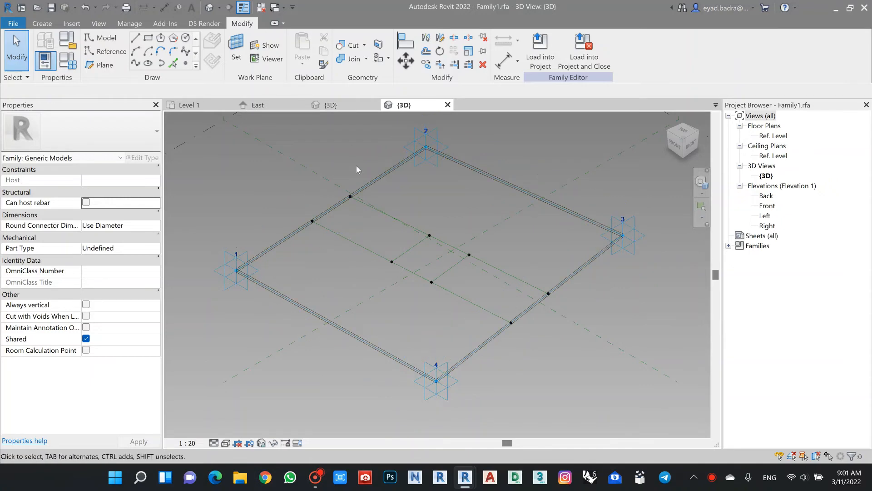
pyautogui.scroll(1, 357, 165)
pyautogui.moveTo(356, 165); pyautogui.dragTo(373, 170, button='middle')
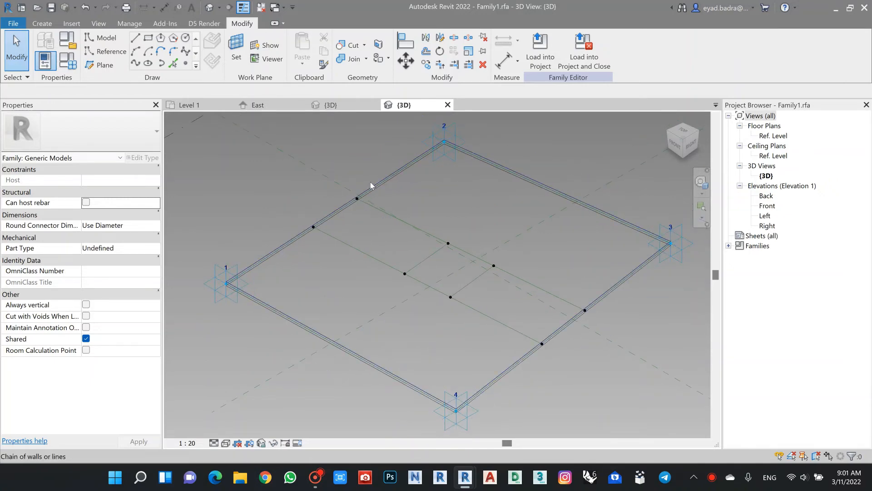
pyautogui.scroll(2, 280, 249)
pyautogui.scroll(1, 280, 248)
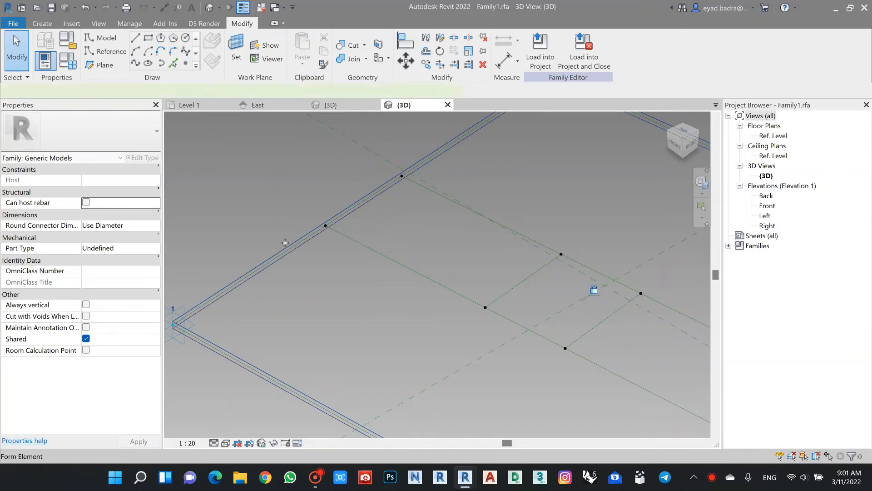
pyautogui.click(284, 245)
pyautogui.click(157, 181)
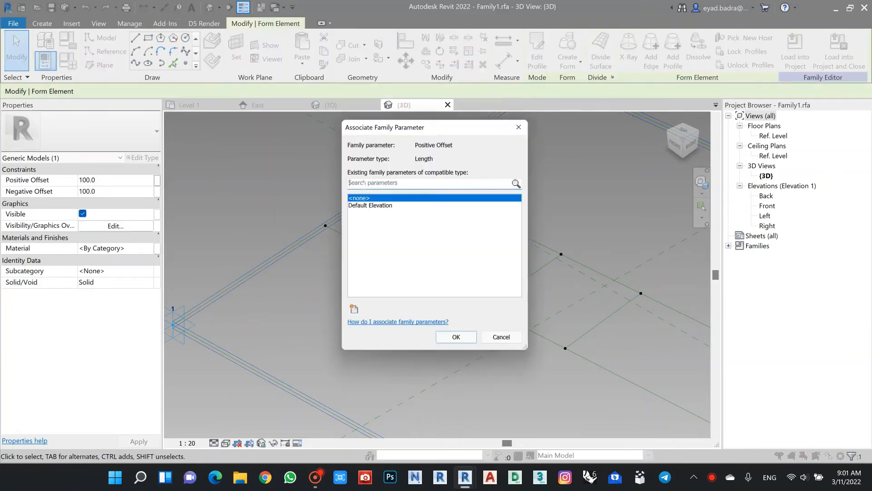
pyautogui.click(353, 312)
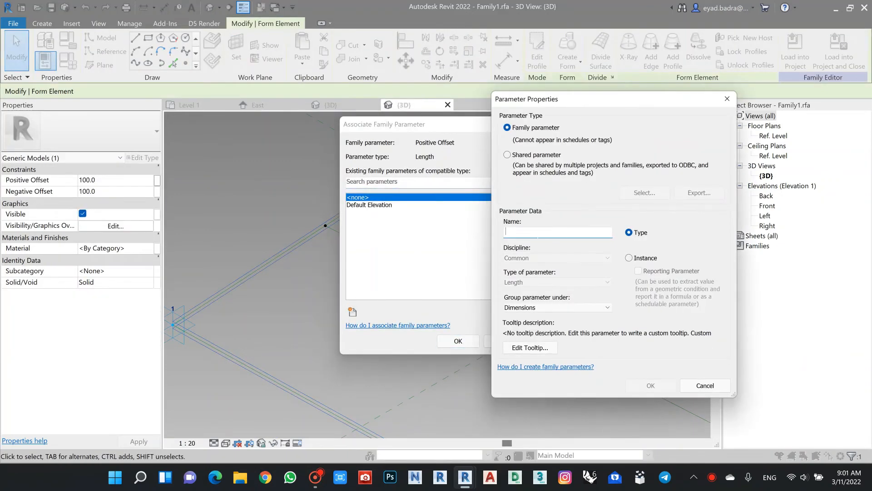
pyautogui.write('THA')
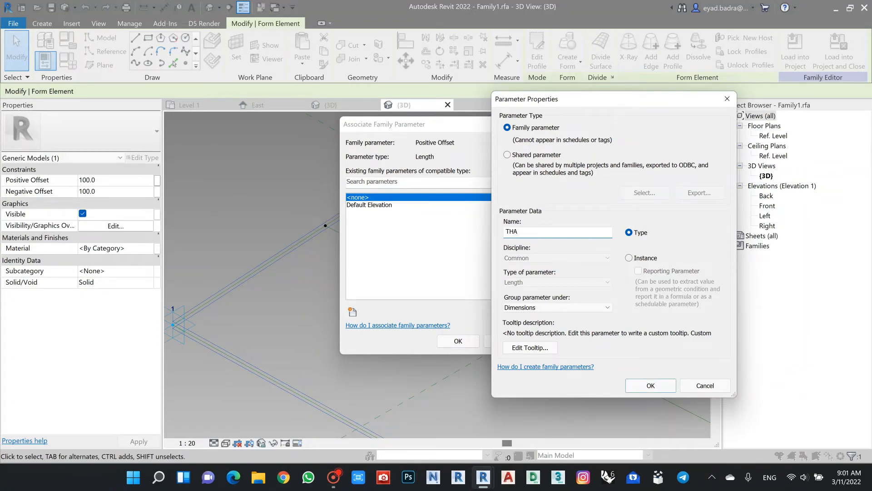
pyautogui.click(629, 258)
pyautogui.click(641, 387)
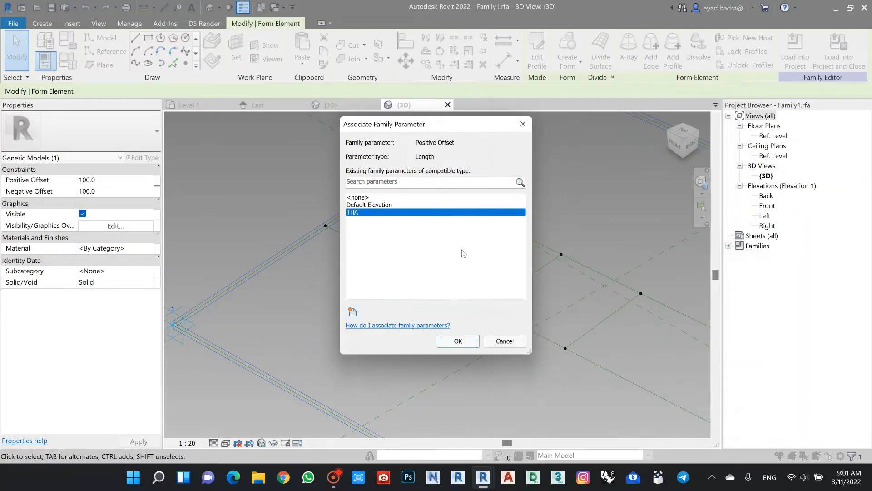
# Step: Associate both the Positive Offset and Negative Offset of the outer square form with the THA family parameter
pyautogui.click(451, 341)
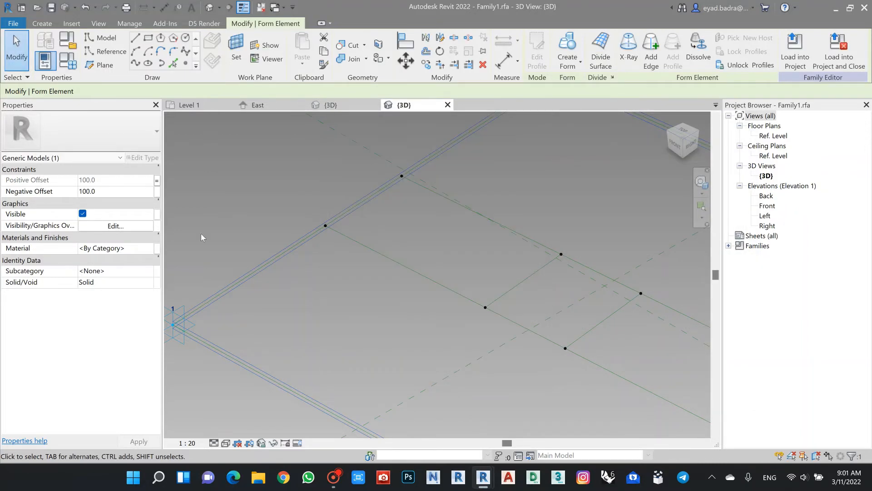
pyautogui.click(156, 191)
pyautogui.click(367, 212)
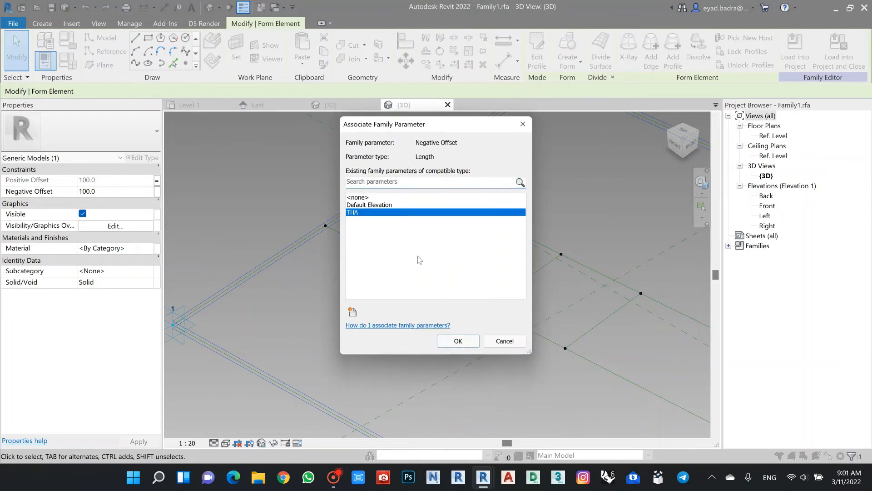
pyautogui.click(458, 341)
# Step: Create a solid form from the chain of four inner reference lines at the centre of the panel
pyautogui.scroll(-5, 372, 280)
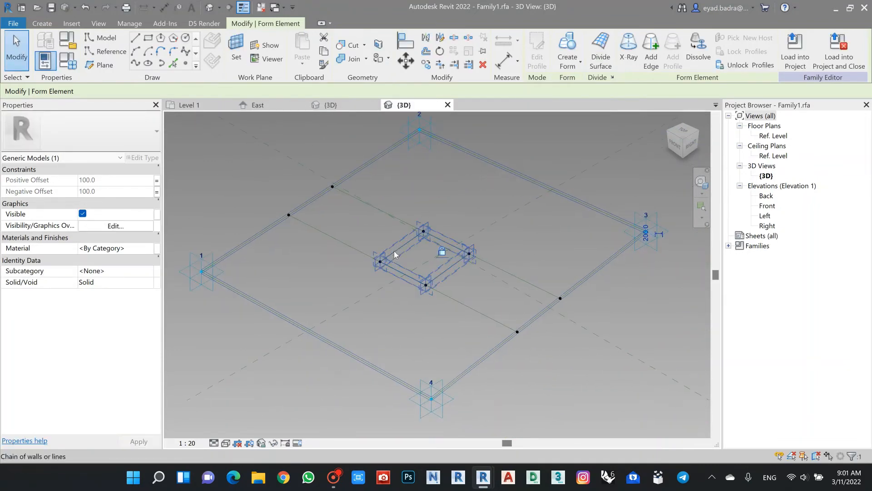
pyautogui.click(394, 254)
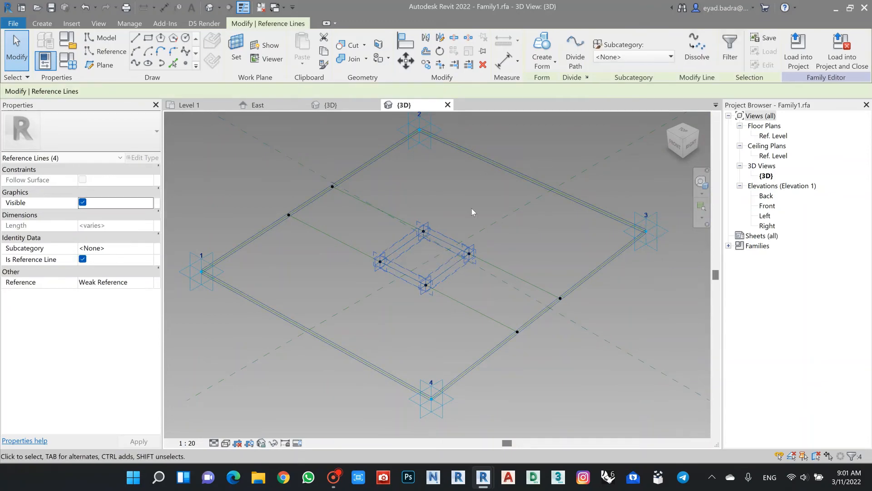
pyautogui.moveTo(497, 186); pyautogui.dragTo(494, 182, button='middle')
pyautogui.click(544, 63)
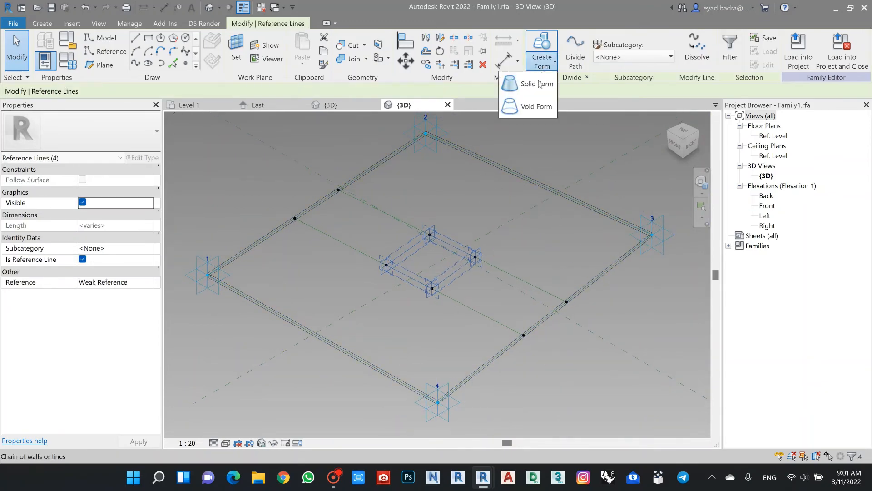
pyautogui.click(537, 84)
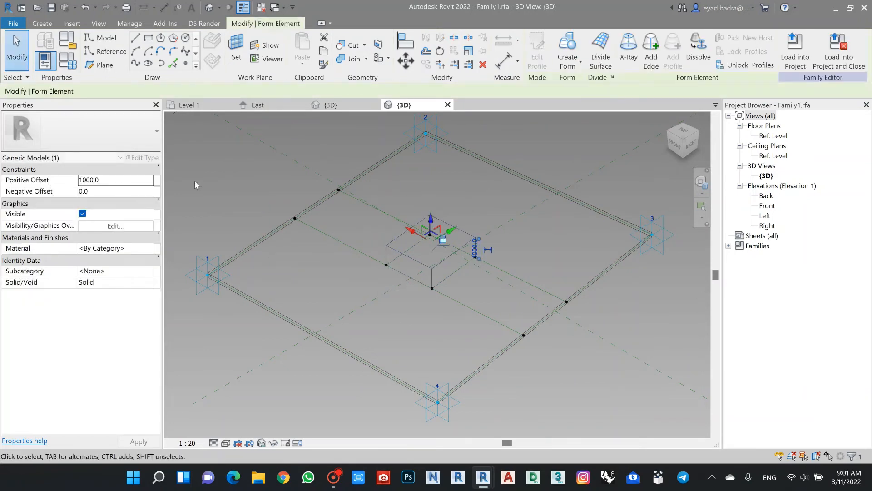
# Step: Create an instance length parameter named THA2 and associate it with the central box's Positive Offset
pyautogui.click(157, 180)
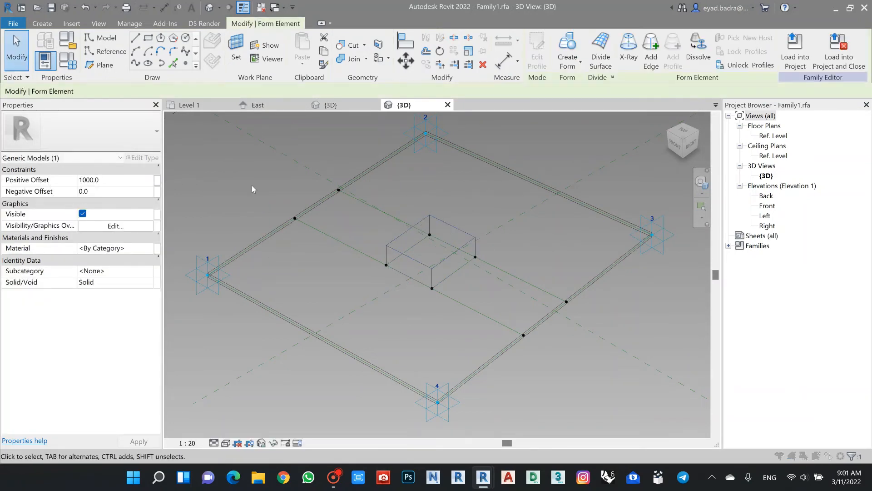
pyautogui.click(353, 312)
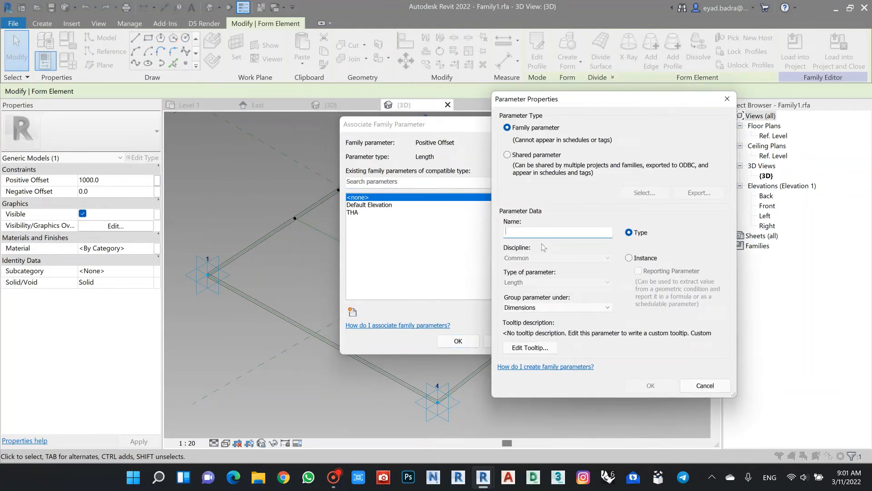
pyautogui.write('THA@')
pyautogui.click(630, 258)
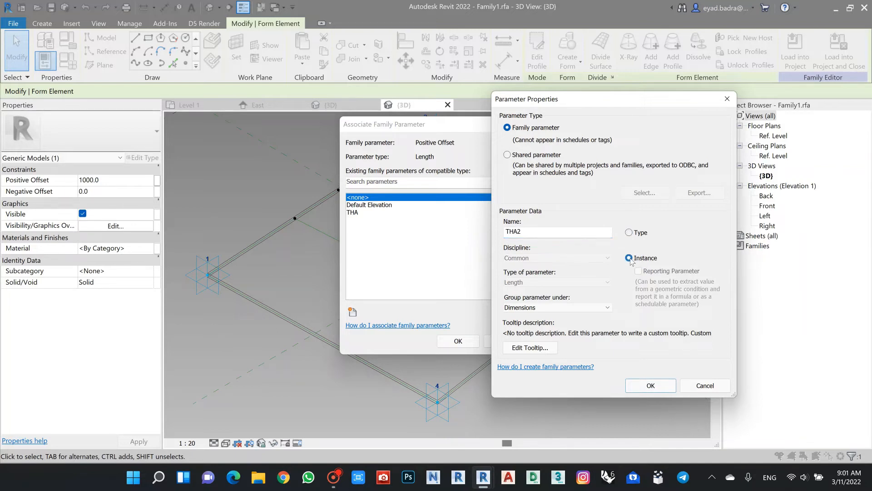
pyautogui.click(652, 386)
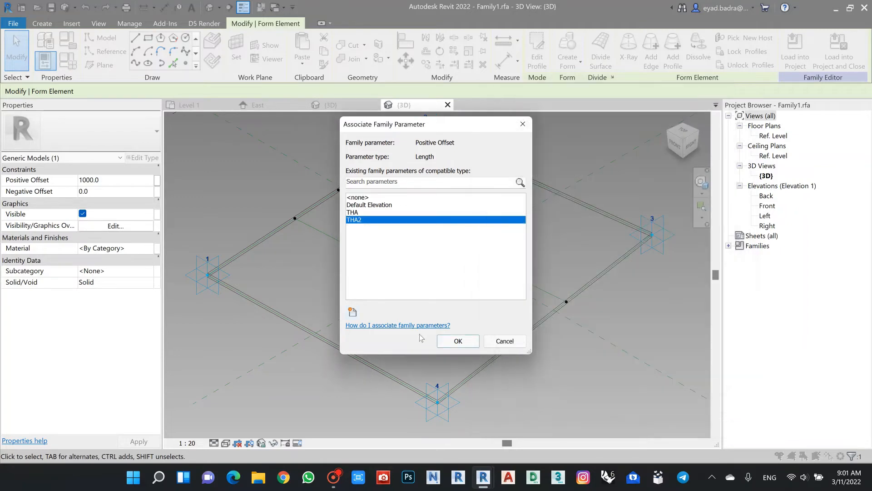
pyautogui.click(458, 341)
# Step: Associate the central box's Negative Offset with the THA2 parameter and deselect the form
pyautogui.click(157, 192)
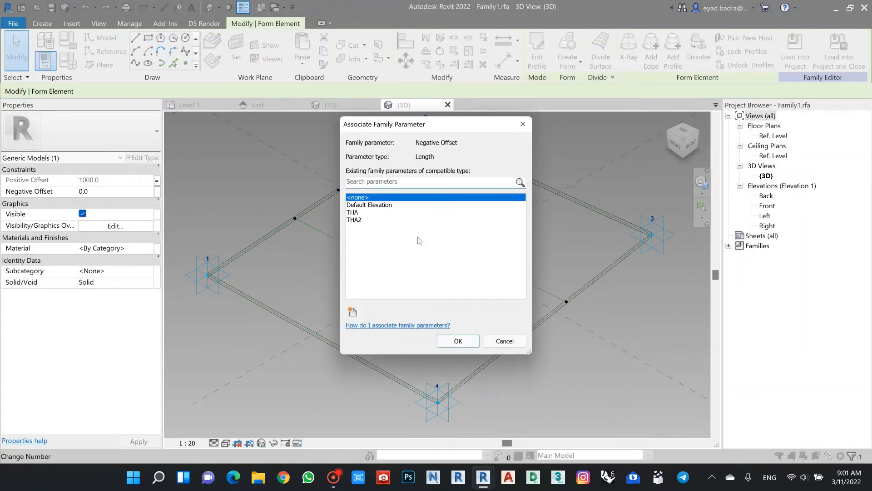
pyautogui.click(364, 221)
pyautogui.click(457, 342)
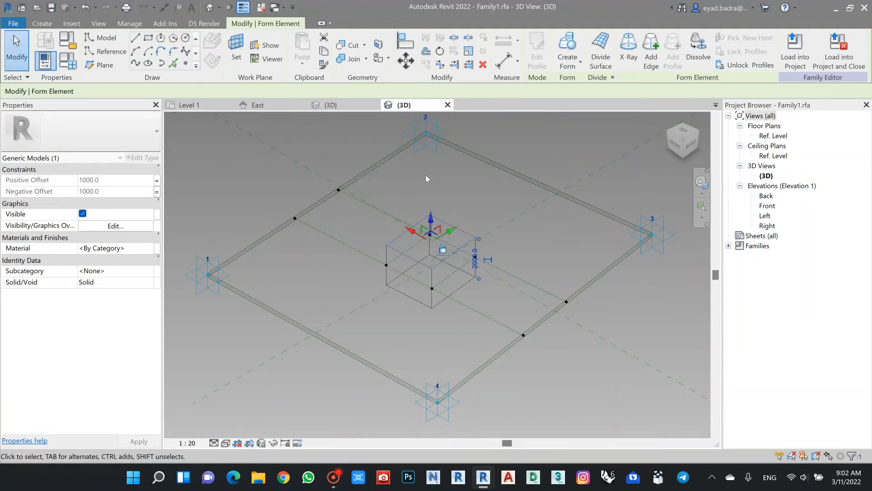
pyautogui.moveTo(426, 176); pyautogui.dragTo(433, 160, button='middle')
pyautogui.click(432, 160)
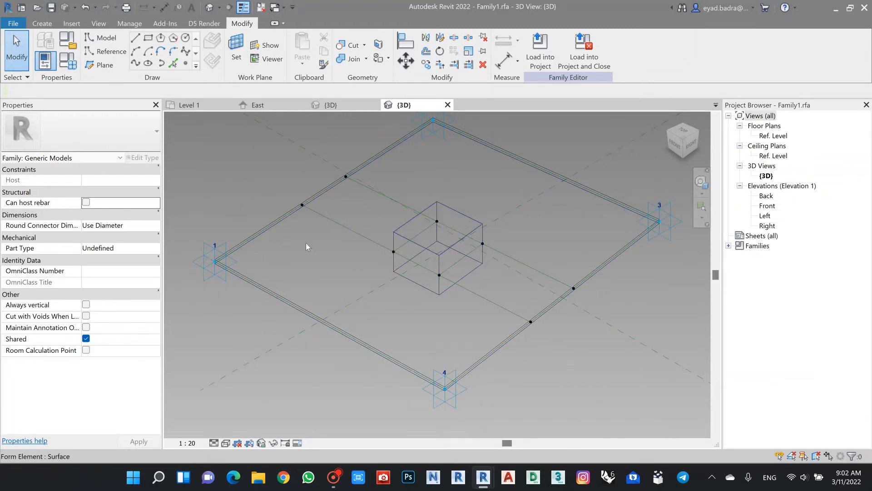
# Step: Define the THA2 parameter with the formula THA * 10 in the family types
pyautogui.moveTo(331, 252); pyautogui.dragTo(322, 247, button='middle')
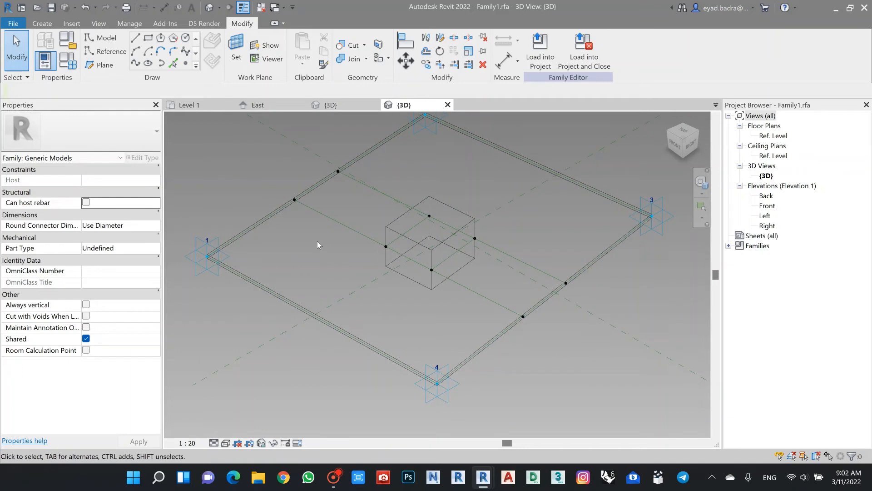
pyautogui.click(69, 61)
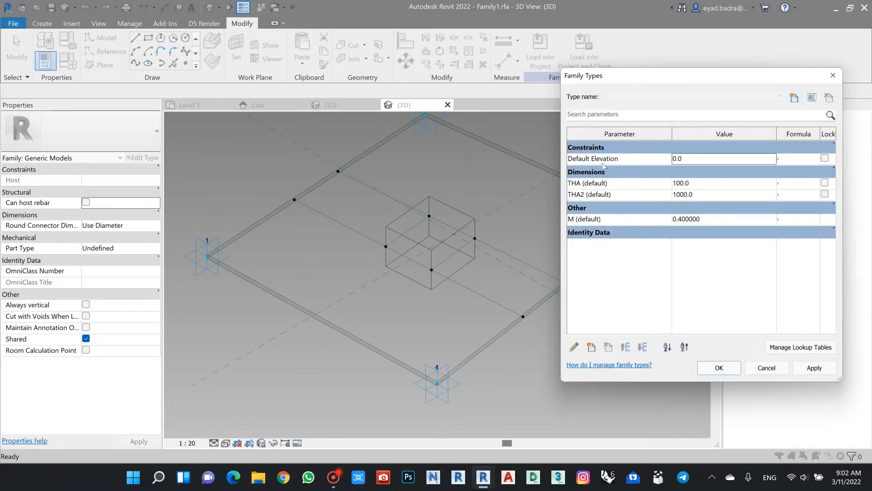
pyautogui.click(794, 194)
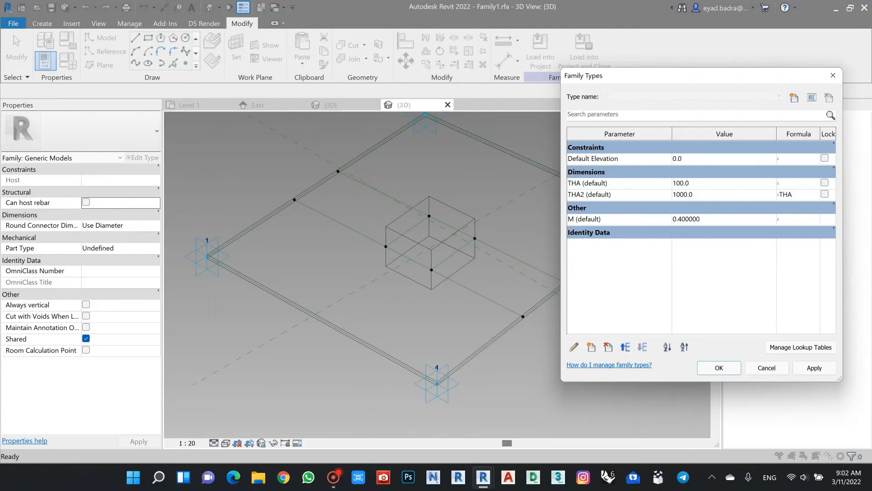
pyautogui.write('THA8')
pyautogui.press('BackSpace')
pyautogui.click(813, 369)
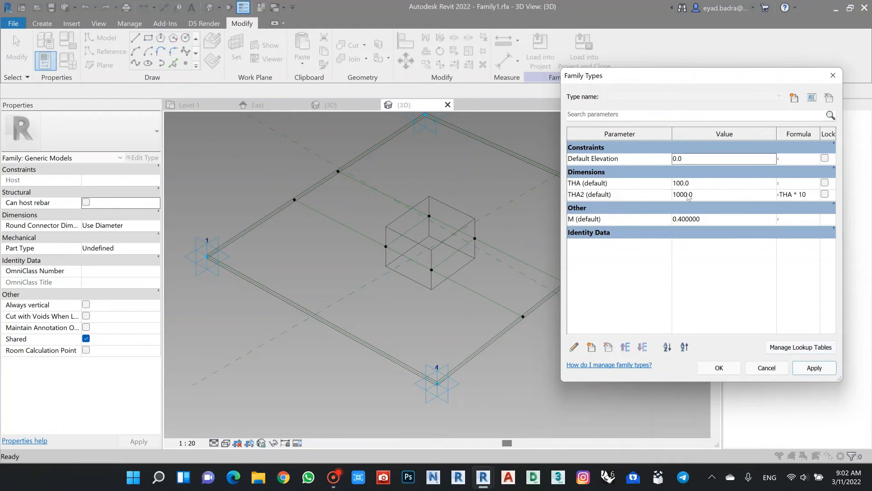
pyautogui.click(732, 369)
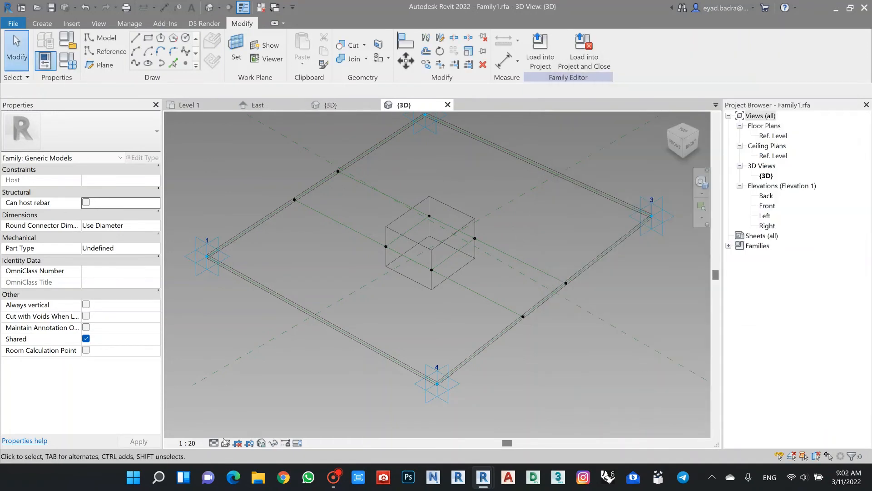
# Step: Display the 3D view as Shaded and cut the outer panel with the central box
pyautogui.click(226, 443)
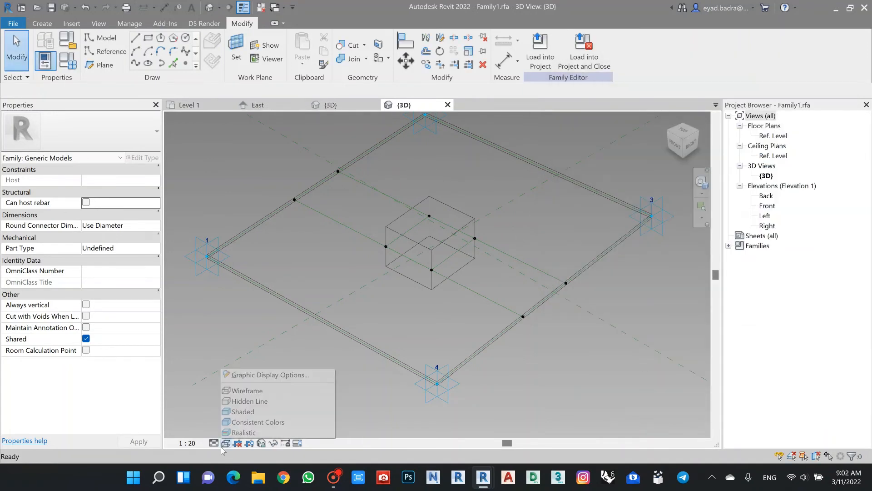
pyautogui.click(249, 411)
pyautogui.moveTo(590, 263)
pyautogui.mouseDown(button='middle')
pyautogui.moveTo(585, 309)
pyautogui.moveTo(609, 320)
pyautogui.mouseUp(button='middle')
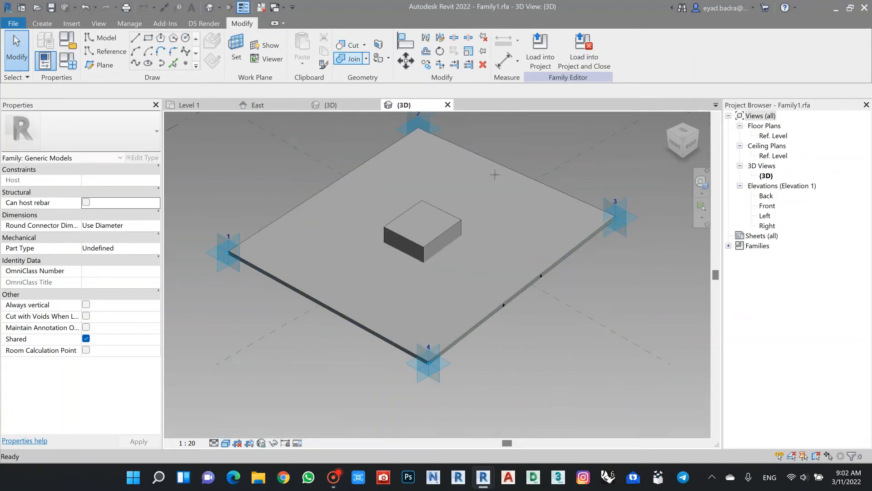
pyautogui.click(350, 45)
pyautogui.click(468, 197)
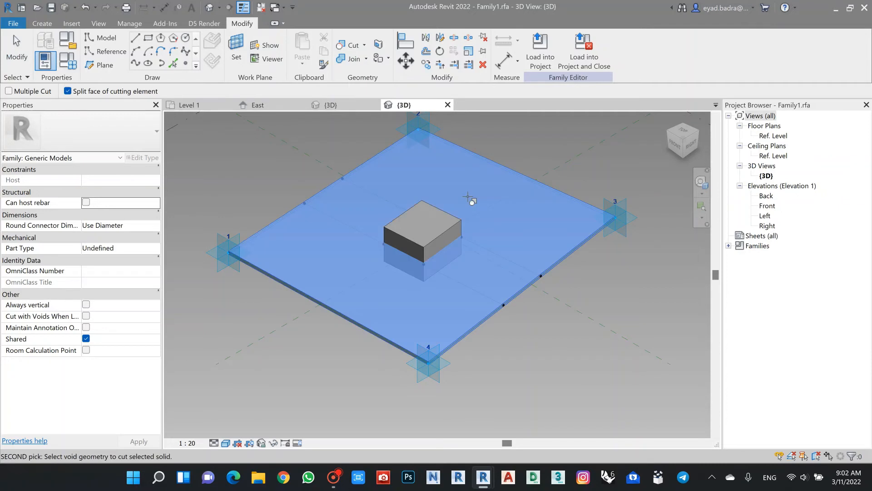
pyautogui.click(437, 210)
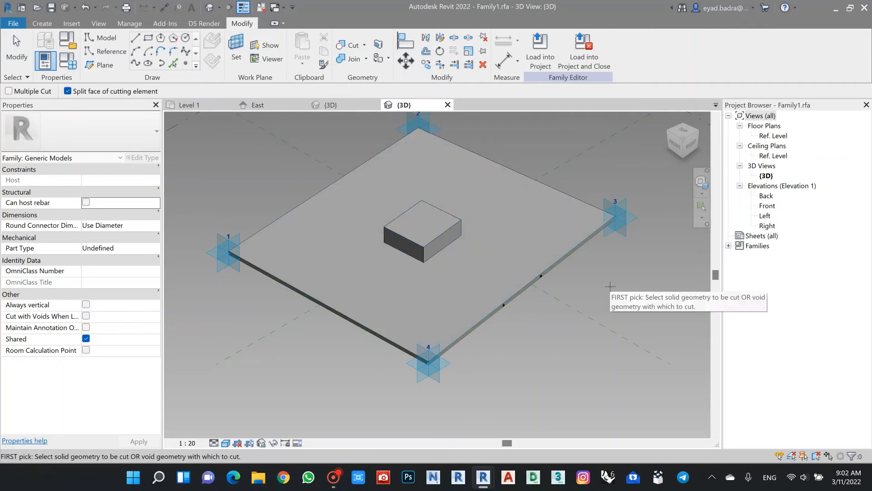
pyautogui.press('Escape')
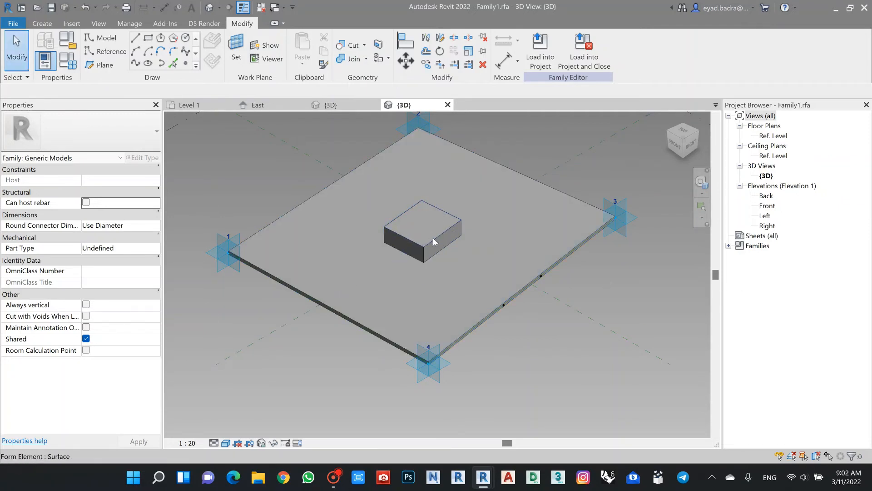
# Step: Turn off the Visible property of the central box
pyautogui.click(433, 239)
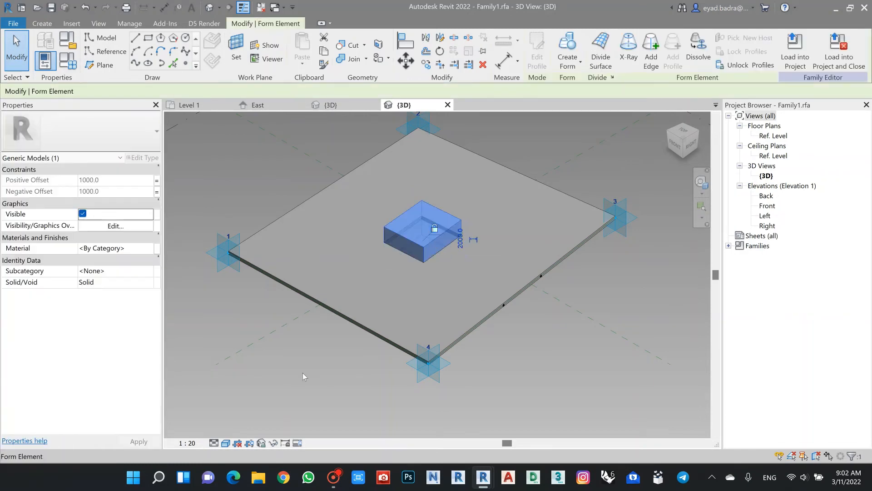
pyautogui.click(274, 443)
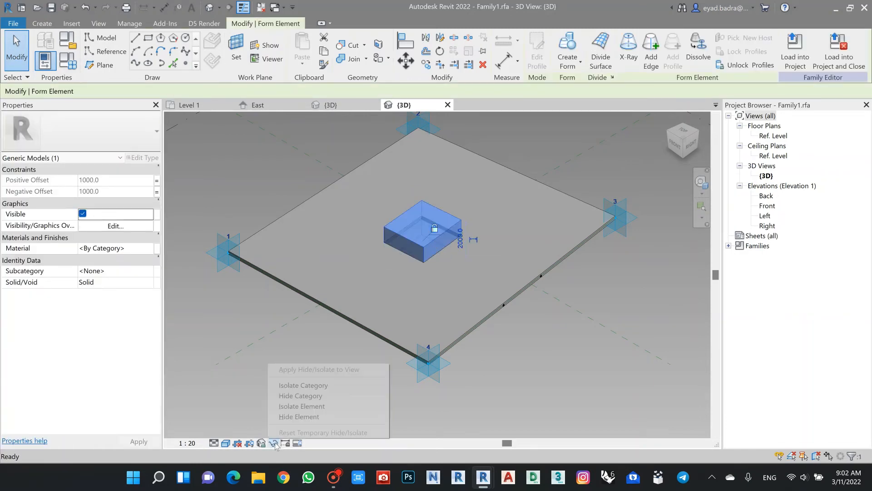
pyautogui.click(296, 343)
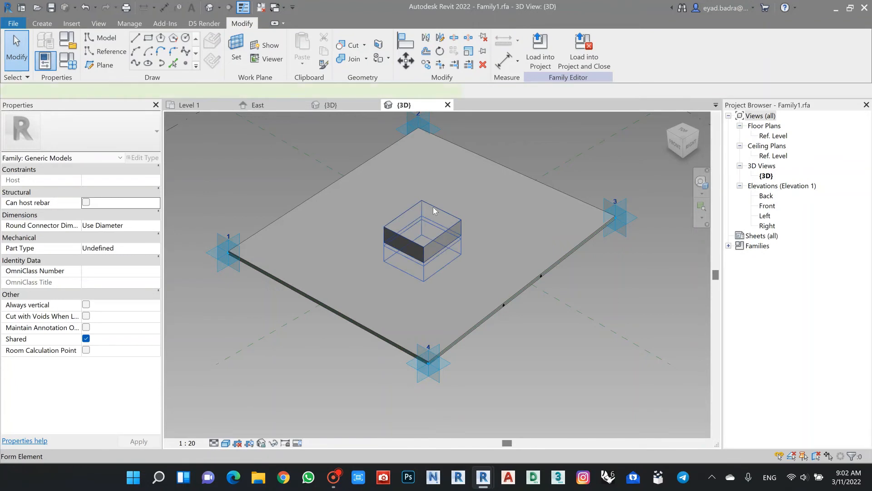
pyautogui.click(433, 210)
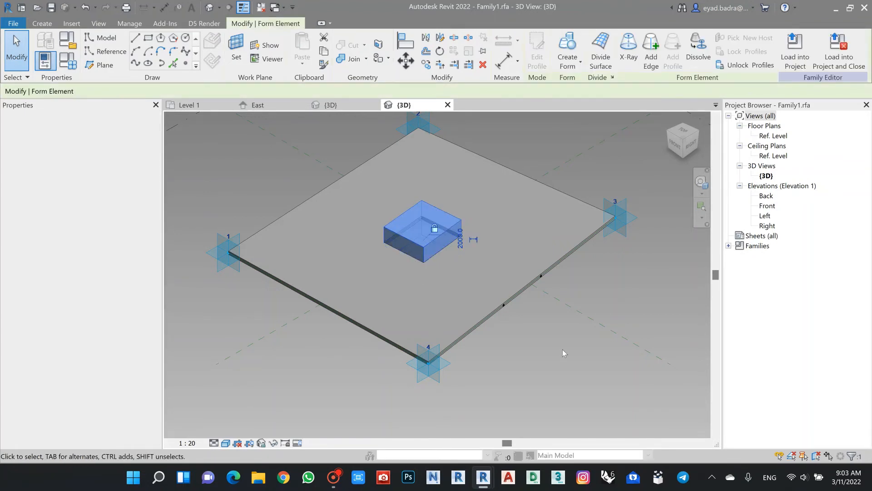
pyautogui.click(563, 350)
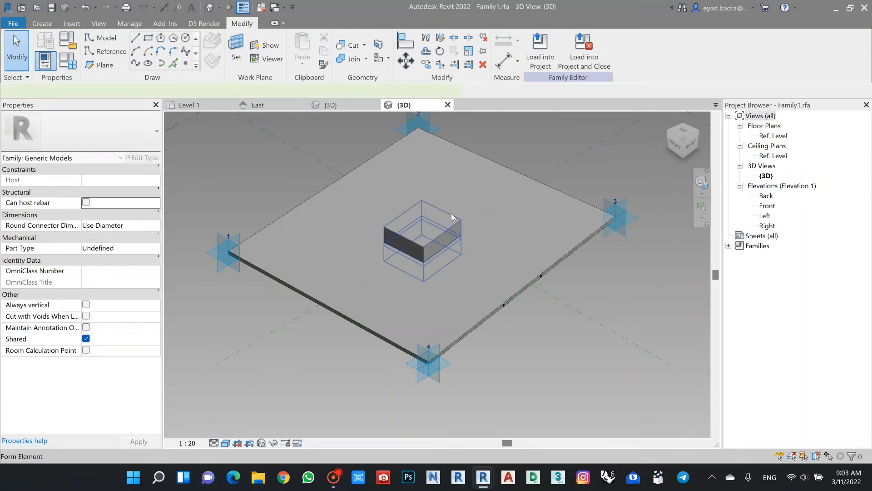
# Step: Temporarily hide the central box element in the 3D view
pyautogui.click(451, 213)
pyautogui.click(273, 443)
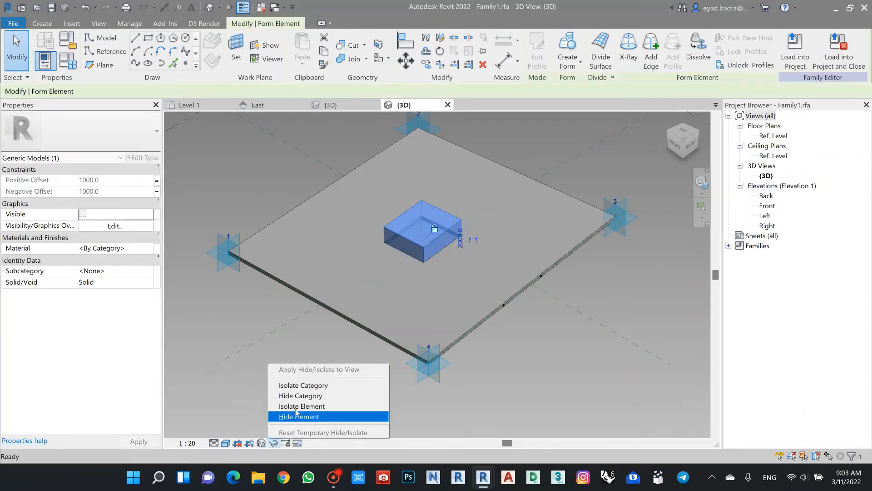
pyautogui.click(298, 416)
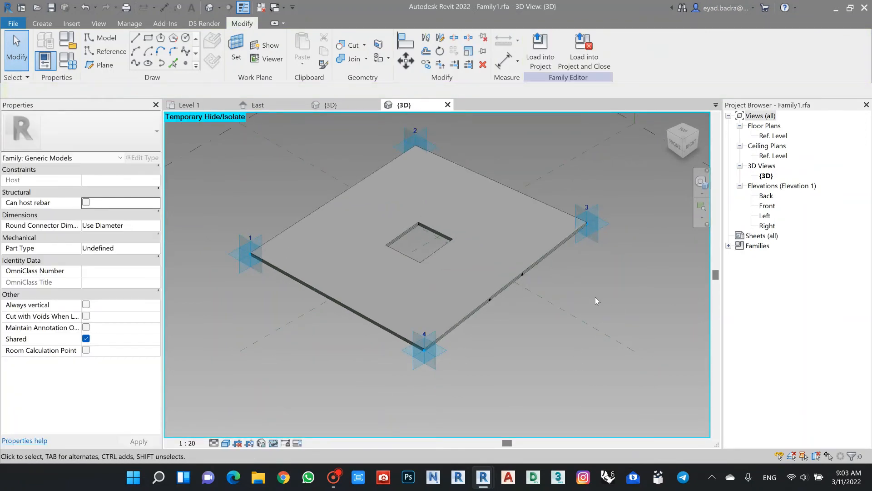
# Step: Set the family parameter M to 0.1 and apply it to resize the panel opening
pyautogui.click(68, 61)
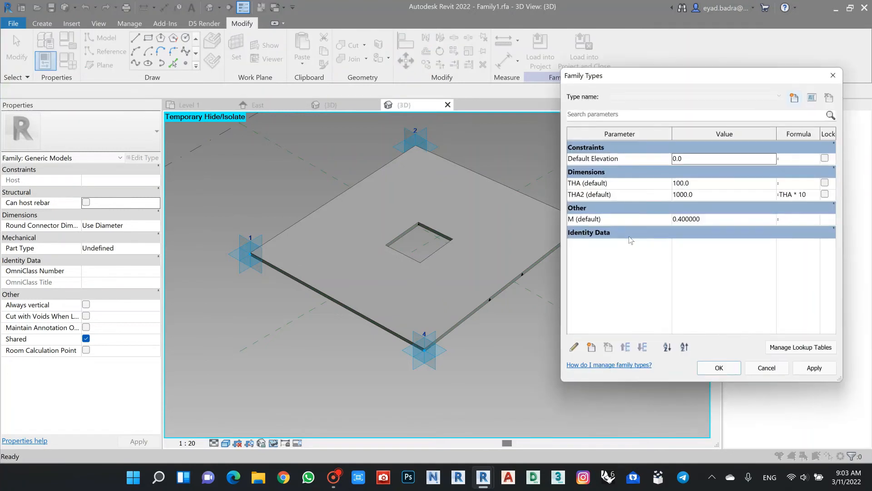
pyautogui.click(717, 220)
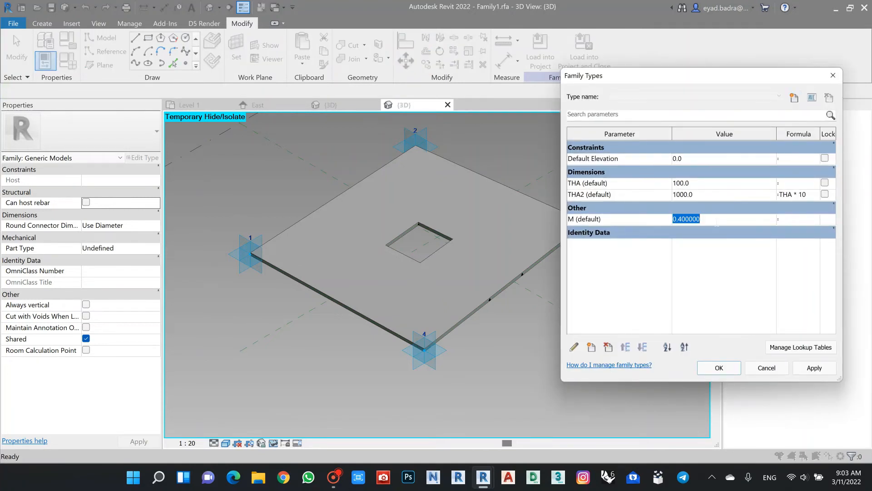
pyautogui.write('0.1')
pyautogui.click(815, 368)
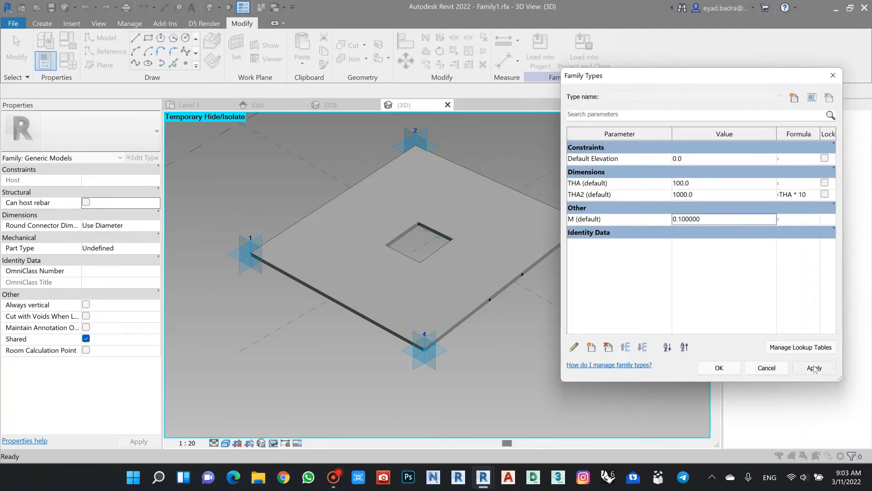
pyautogui.click(727, 369)
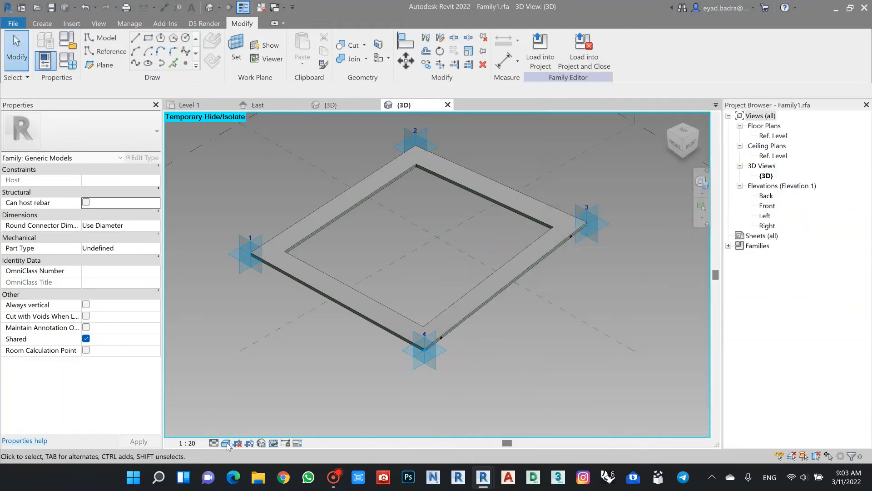
# Step: Set the visual style of the 3D view to Wireframe
pyautogui.click(226, 443)
pyautogui.click(248, 391)
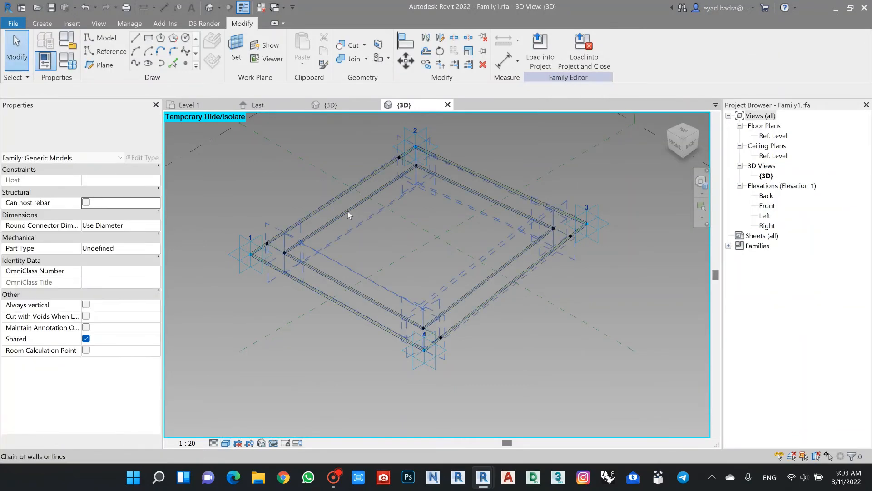
# Step: Create a solid form from the four reference lines outlining the panel's inner opening
pyautogui.scroll(2, 373, 230)
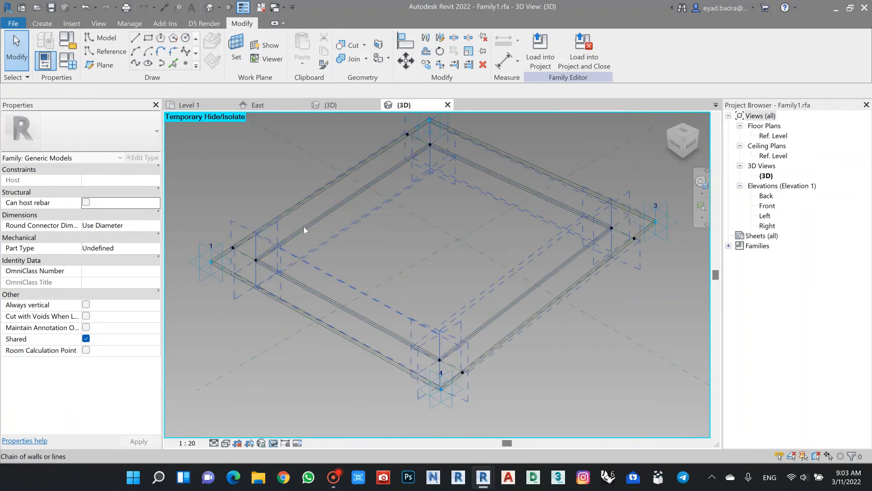
pyautogui.press('Tab')
pyautogui.press('Tab')
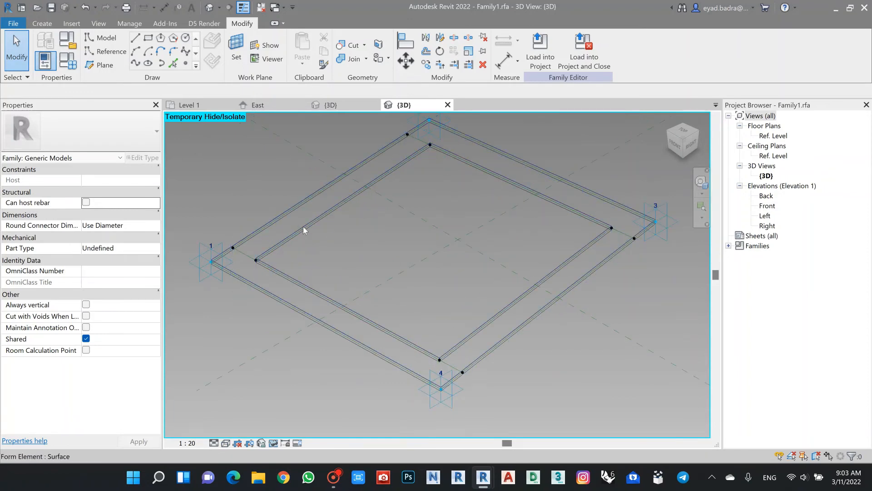
pyautogui.scroll(5, 271, 258)
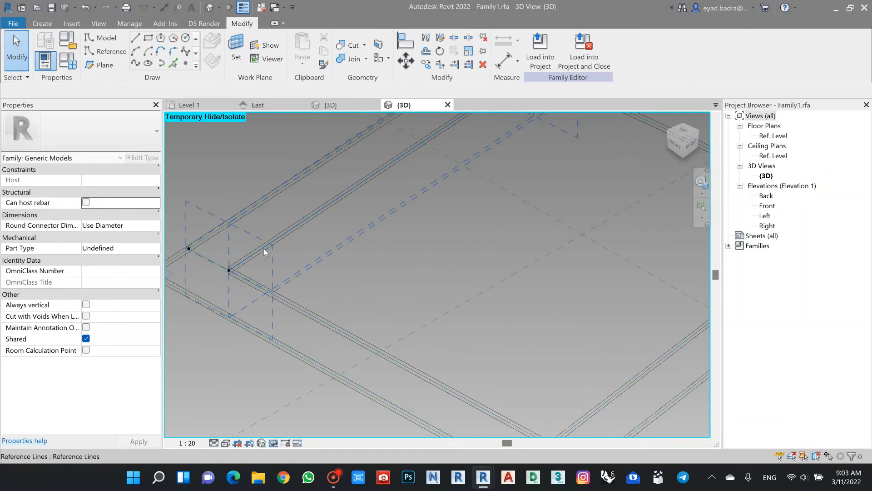
pyautogui.click(264, 249)
pyautogui.scroll(-6, 364, 264)
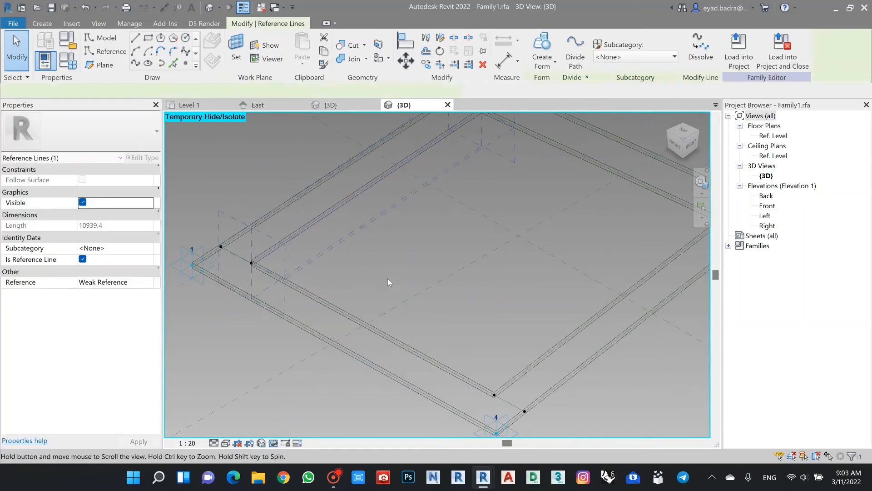
pyautogui.scroll(2, 495, 186)
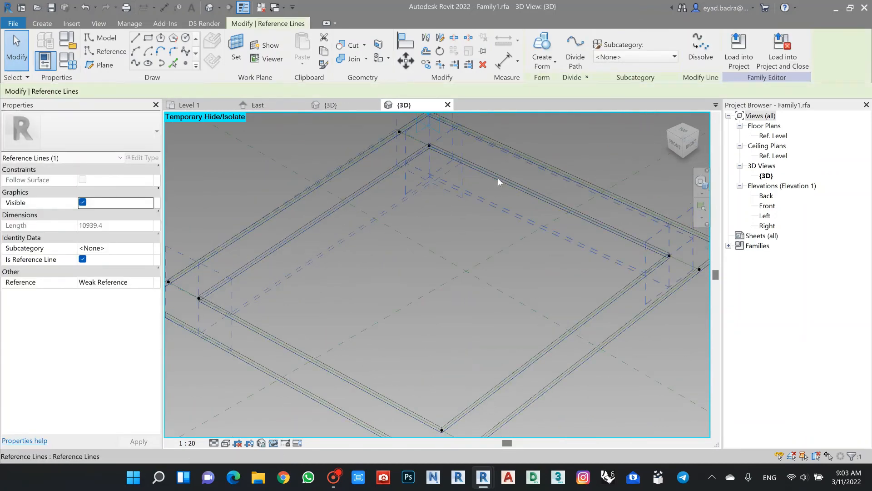
pyautogui.keyDown('ctrl'); pyautogui.click(498, 178); pyautogui.keyUp('ctrl')
pyautogui.moveTo(588, 297); pyautogui.dragTo(582, 275, button='middle')
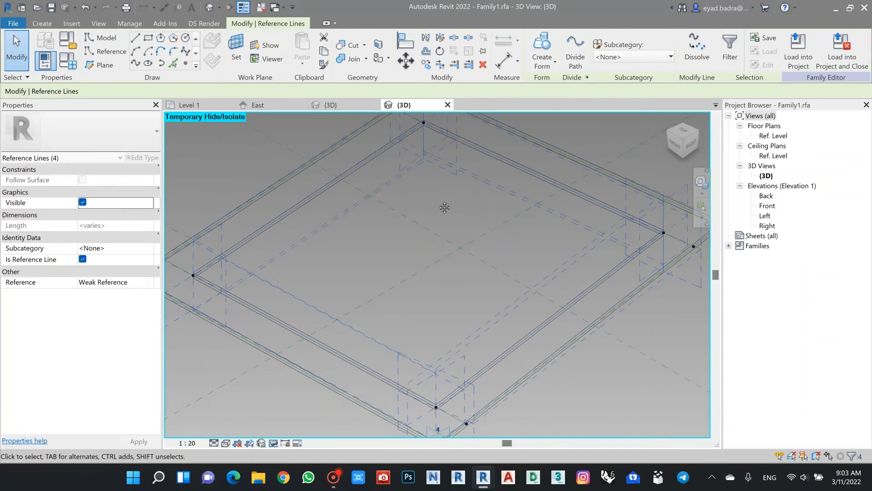
pyautogui.moveTo(444, 207); pyautogui.dragTo(436, 206, button='middle')
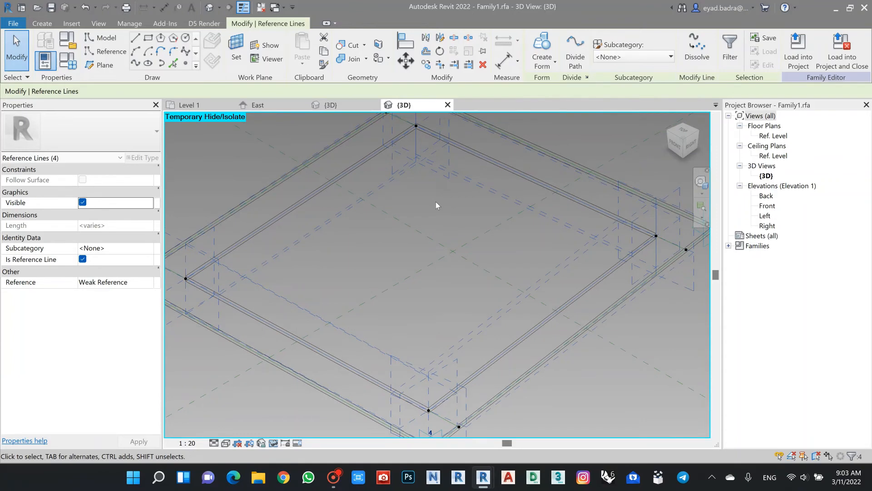
pyautogui.click(554, 66)
pyautogui.click(536, 84)
pyautogui.scroll(-2, 394, 257)
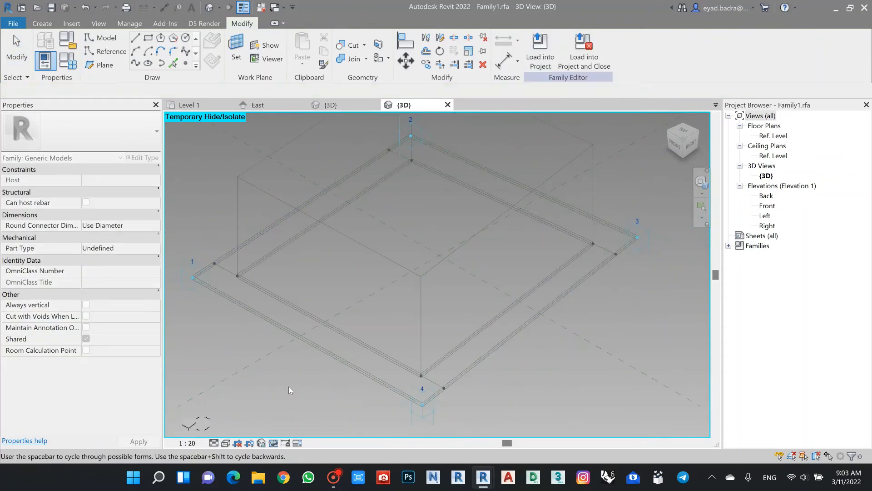
pyautogui.scroll(-1, 341, 275)
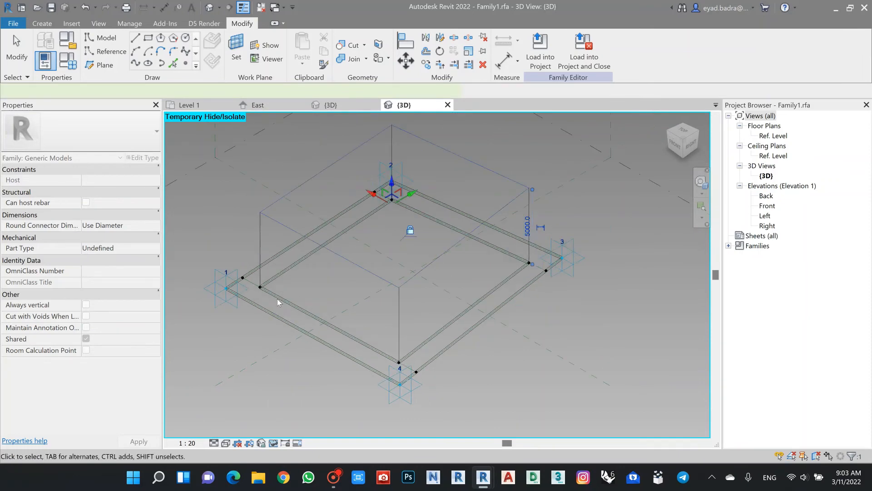
pyautogui.click(295, 161)
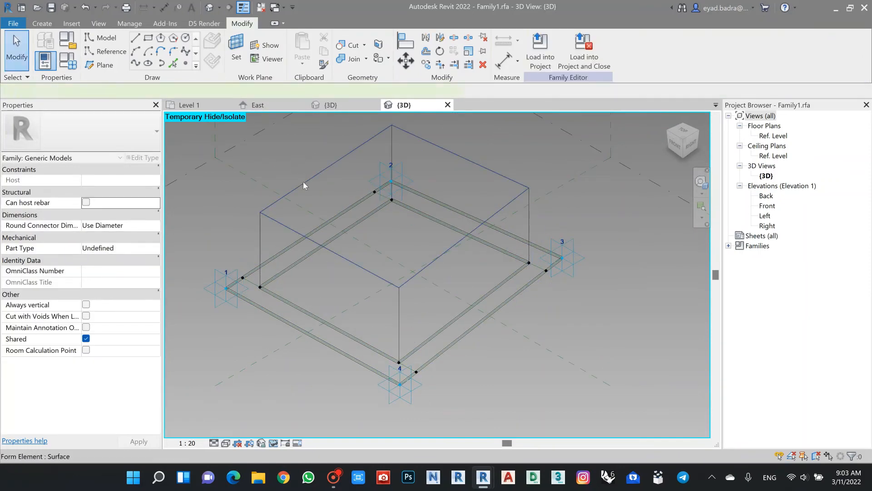
# Step: Associate the inner solid form's Positive Offset with a new instance length parameter named THA3
pyautogui.click(303, 181)
pyautogui.click(156, 180)
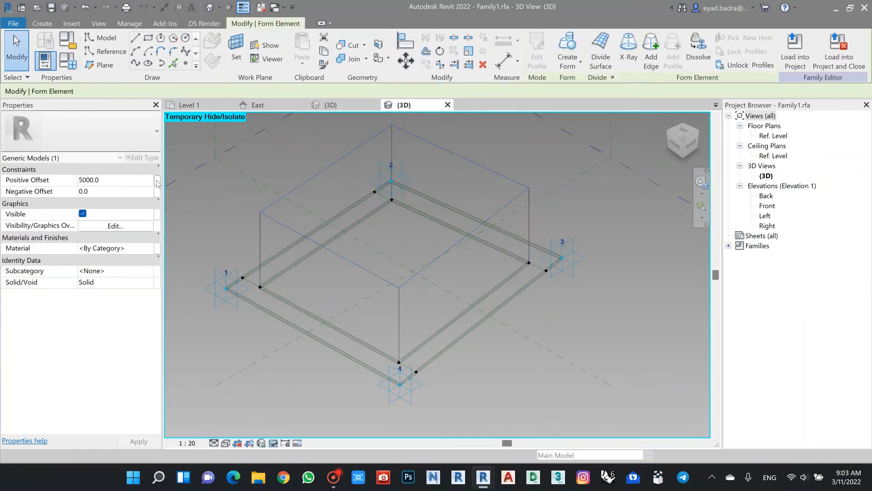
pyautogui.click(353, 312)
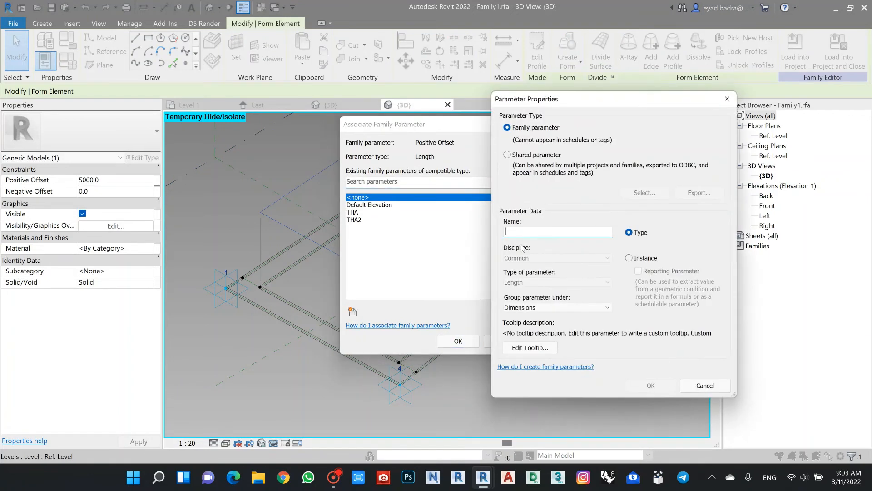
pyautogui.write('THA3')
pyautogui.click(629, 259)
pyautogui.click(651, 386)
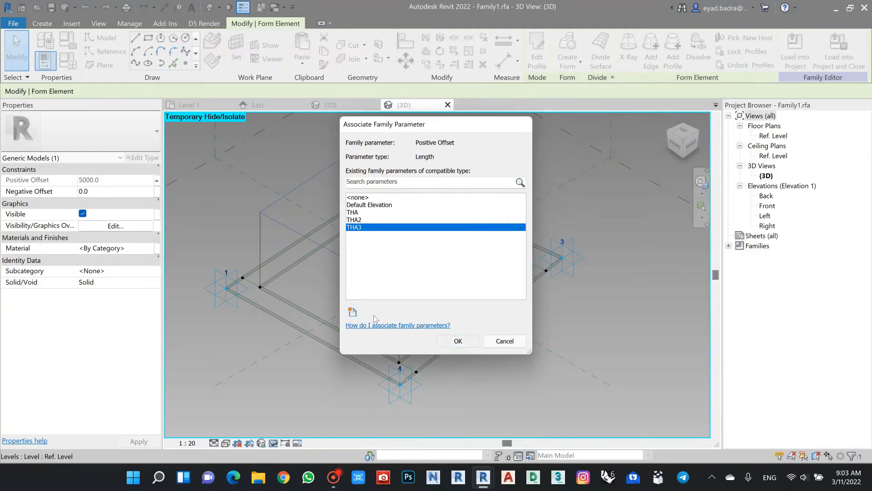
pyautogui.press('Return')
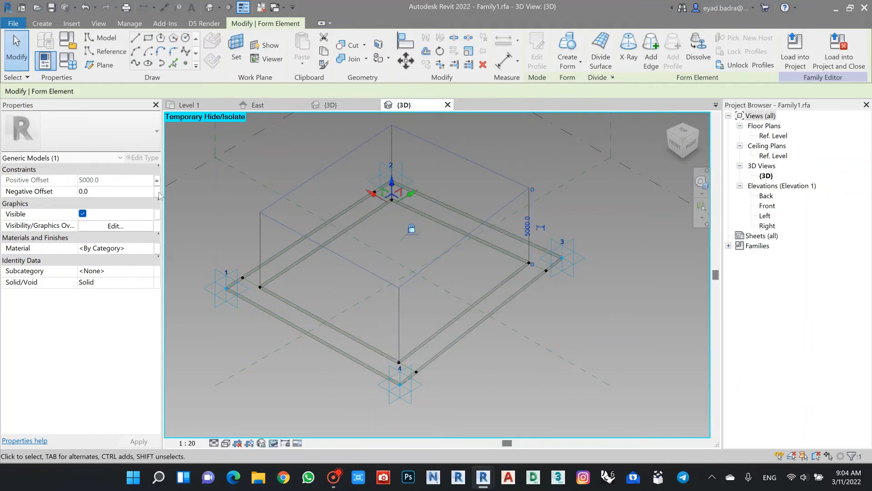
# Step: Associate the inner form's Negative Offset with the existing THA3 parameter
pyautogui.click(158, 192)
pyautogui.click(354, 228)
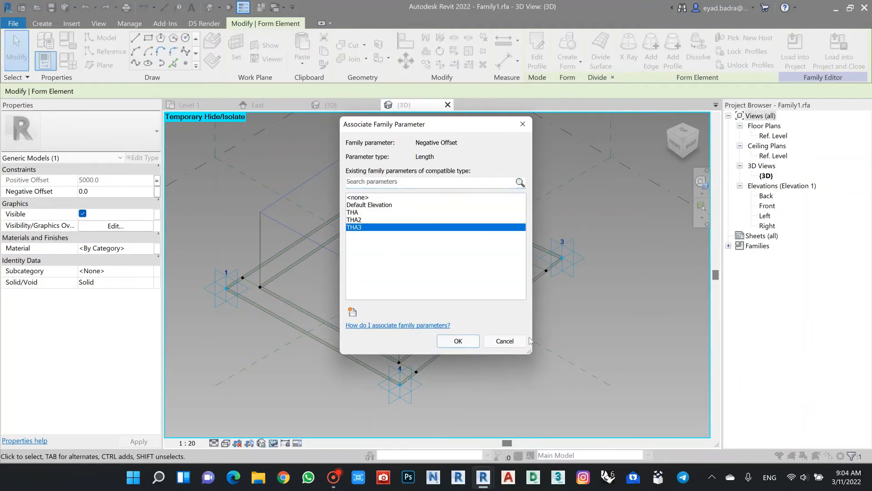
pyautogui.click(458, 341)
pyautogui.click(628, 304)
pyautogui.scroll(-1, 554, 306)
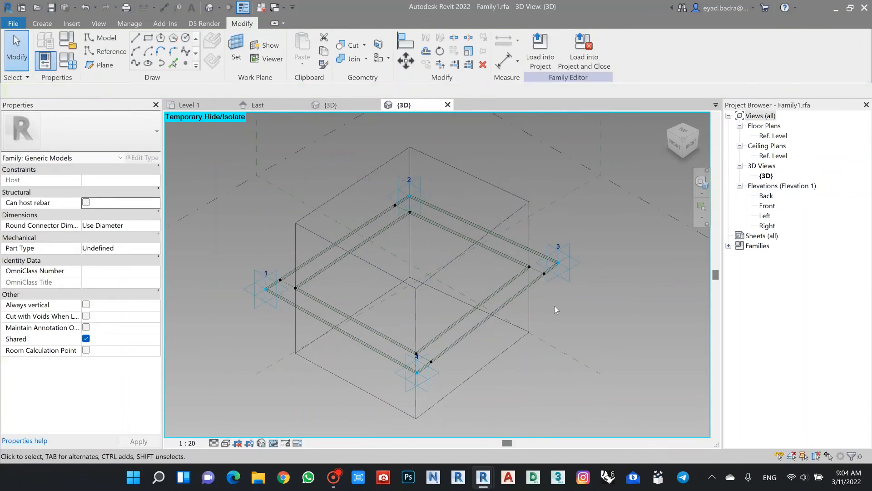
# Step: Give the THA3 family parameter the formula THA*0.5 and apply it to the family
pyautogui.click(74, 64)
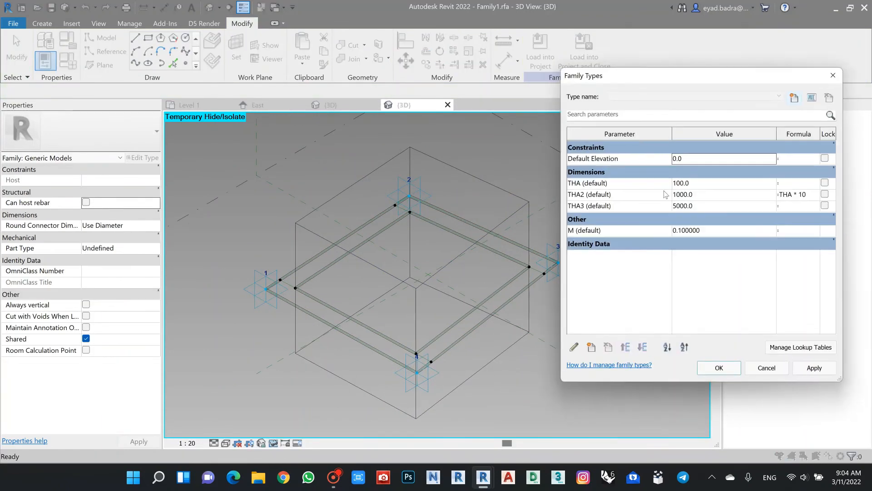
pyautogui.click(802, 206)
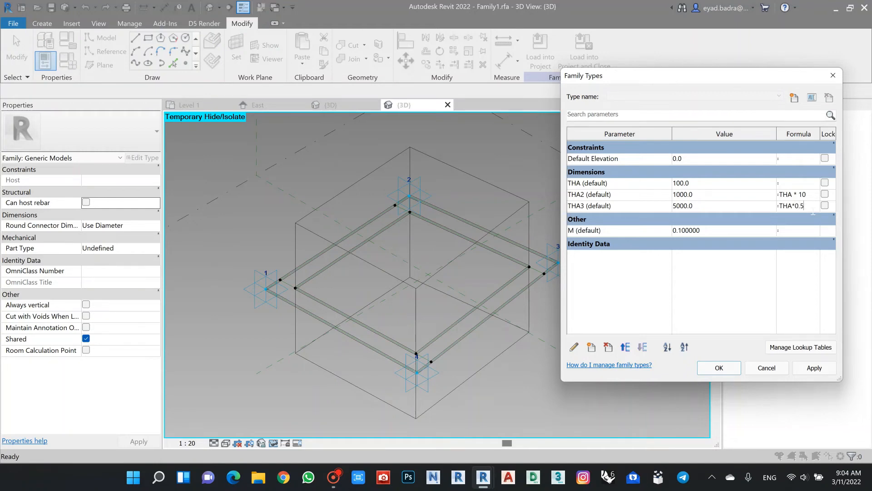
pyautogui.click(814, 368)
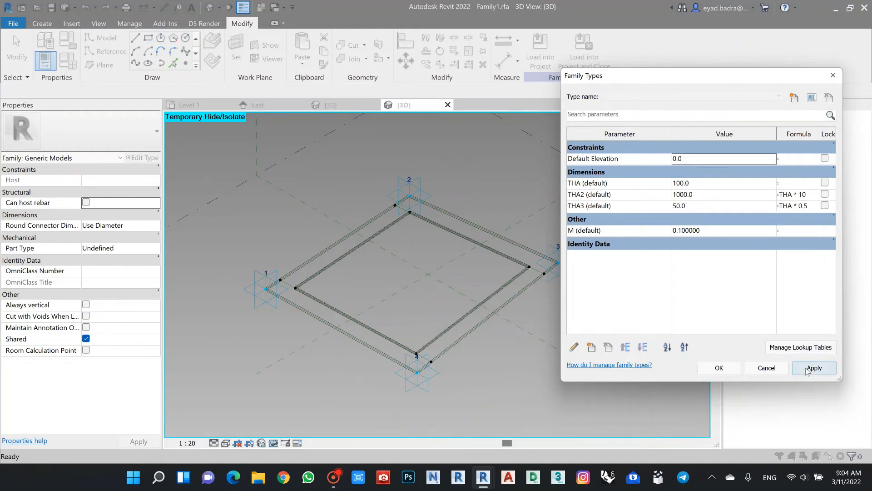
pyautogui.click(731, 373)
pyautogui.moveTo(490, 362); pyautogui.dragTo(473, 345, button='middle')
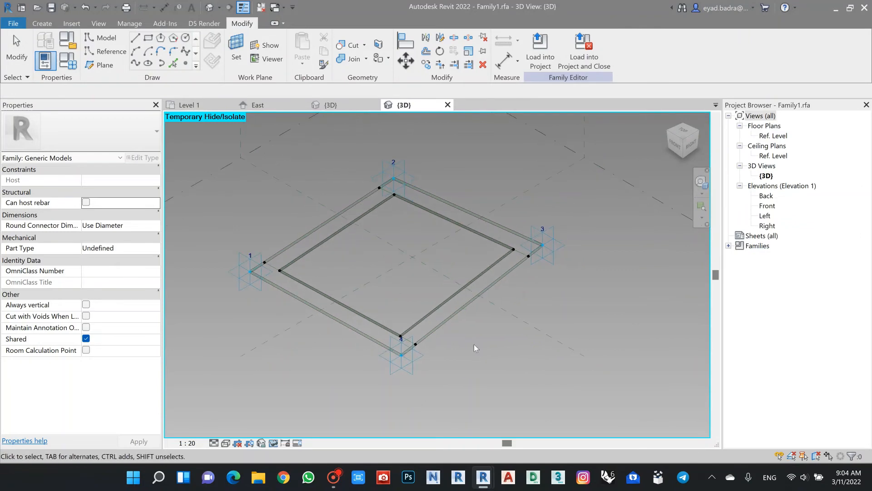
# Step: Set the visual style of the 3D view to Hidden Line
pyautogui.click(225, 443)
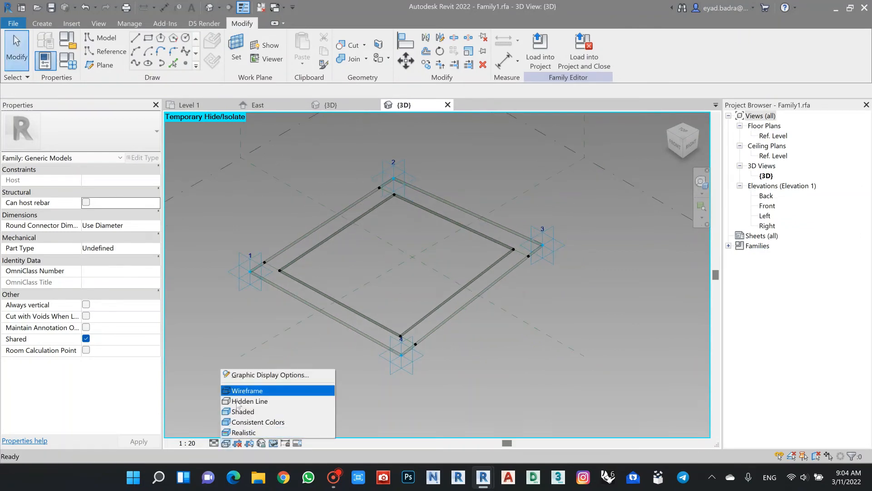
pyautogui.click(239, 402)
pyautogui.scroll(2, 316, 257)
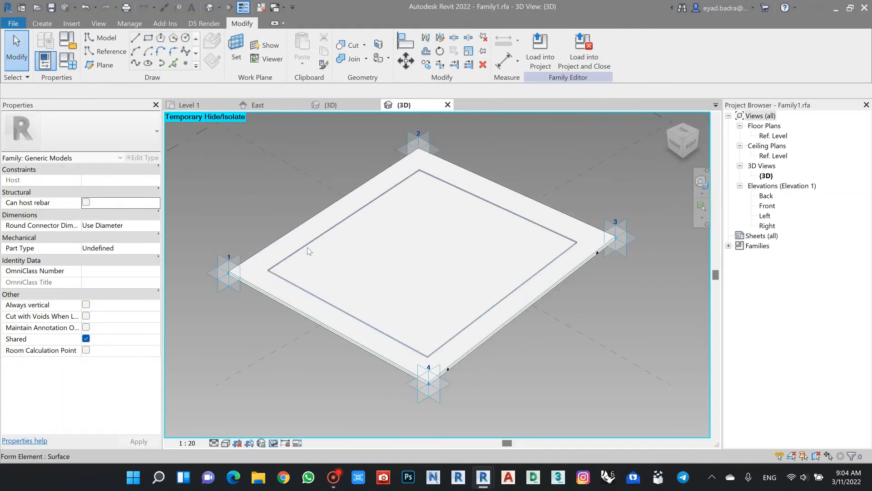
# Step: Find the Glass, Matte material in the AEC glass library, add it to the project and assign it to the inner form
pyautogui.click(308, 251)
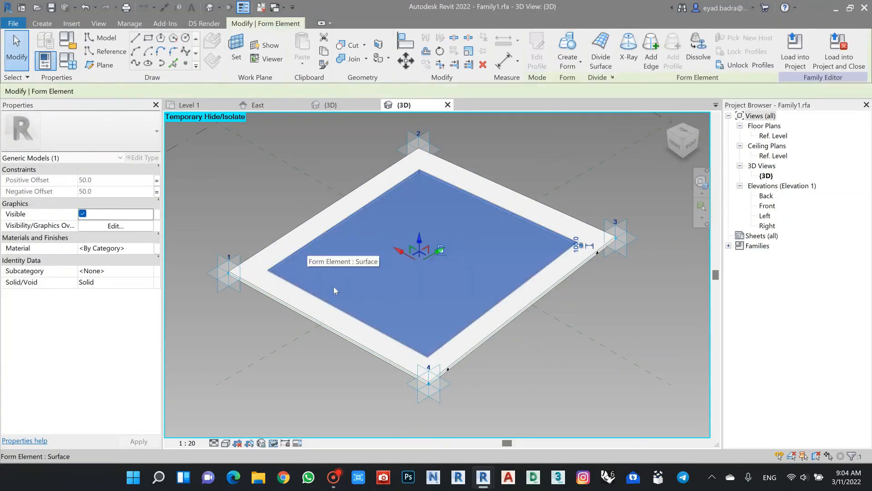
pyautogui.click(157, 249)
pyautogui.press('Escape')
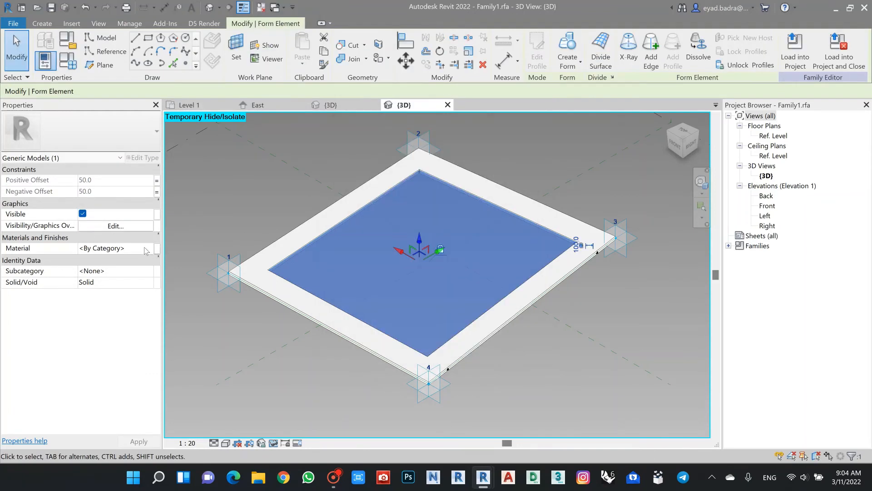
pyautogui.click(149, 247)
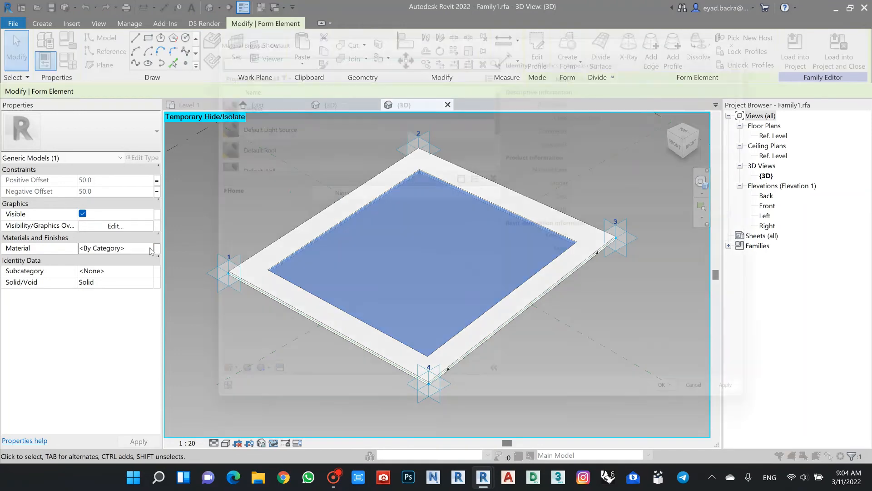
pyautogui.scroll(-2, 345, 127)
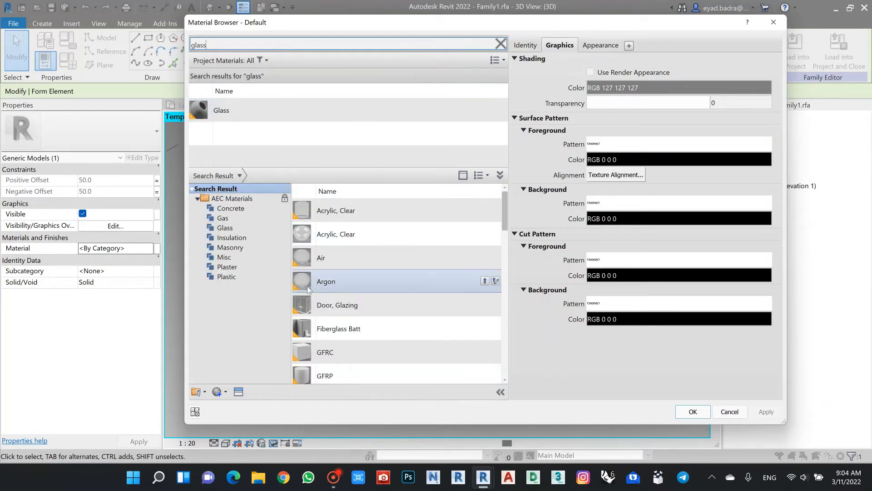
pyautogui.click(225, 227)
pyautogui.scroll(-2, 351, 235)
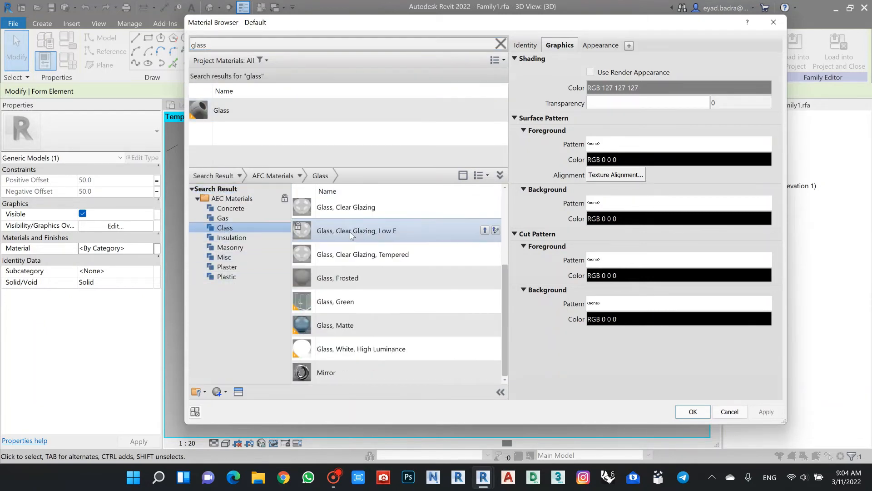
pyautogui.click(385, 332)
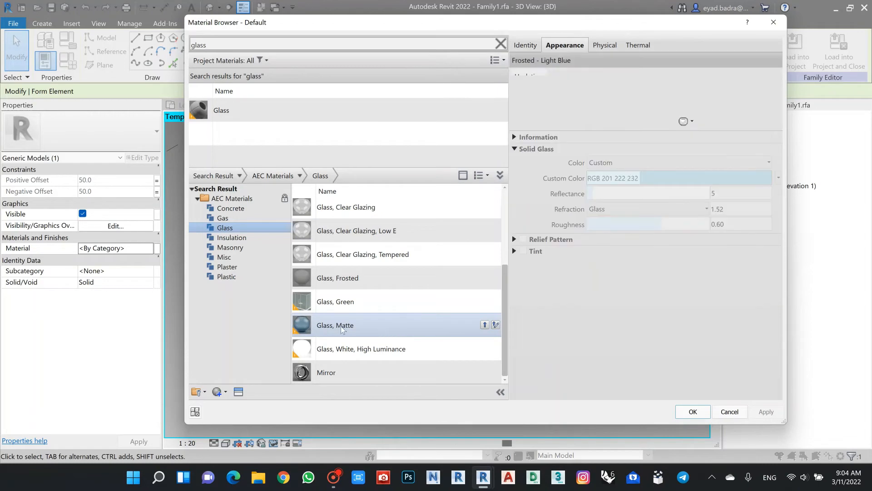
pyautogui.click(485, 324)
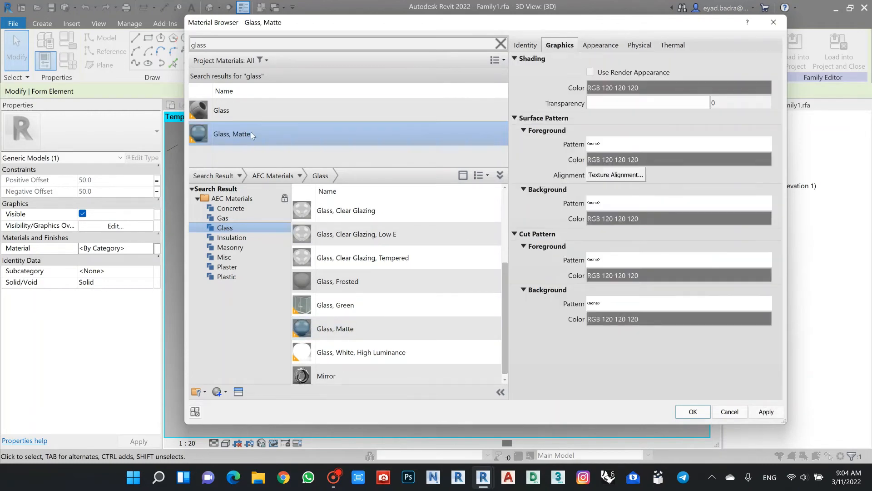
pyautogui.press('Return')
pyautogui.click(238, 173)
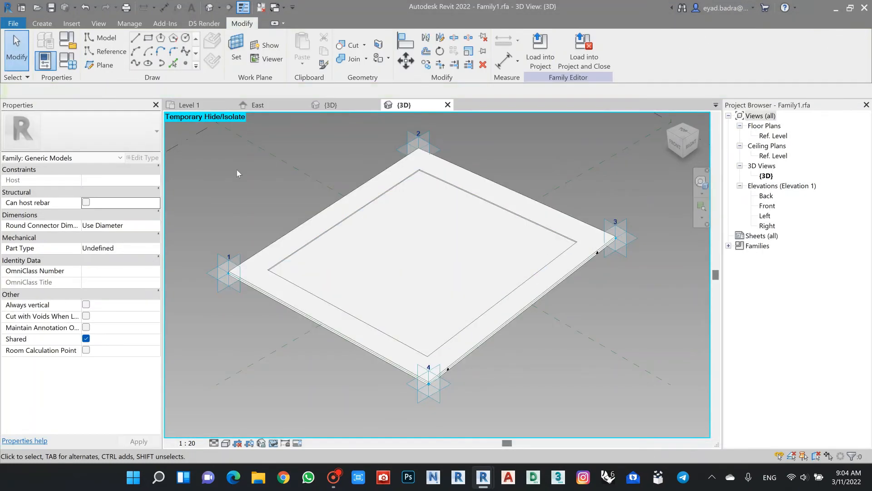
# Step: Set the visual style of the 3D view to Consistent Colors
pyautogui.click(305, 254)
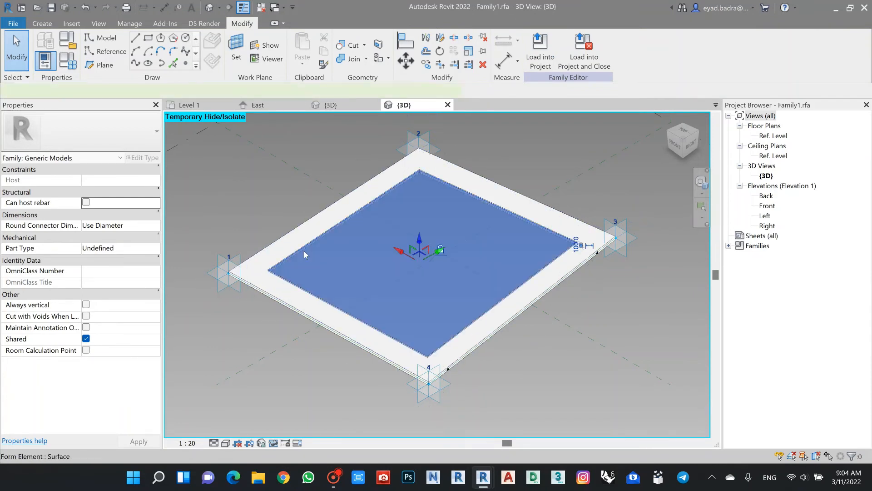
pyautogui.click(226, 443)
pyautogui.click(255, 422)
pyautogui.click(302, 386)
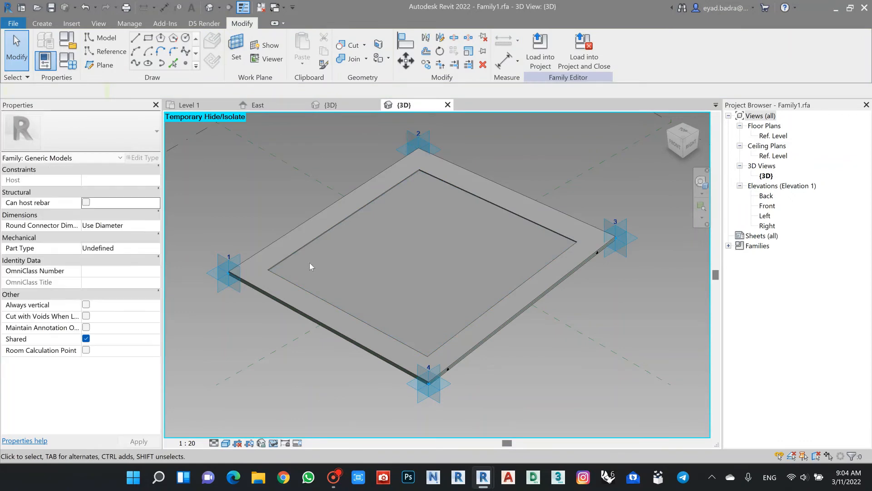
# Step: Update the inner form's Glass, Matte shading colour and transparency from its render appearance, leaving Use Render Appearance off, and apply the material
pyautogui.click(296, 256)
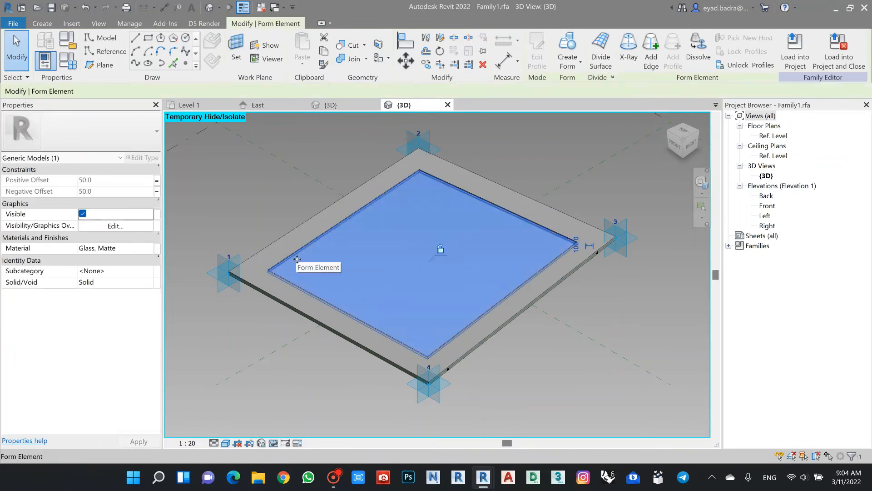
pyautogui.click(151, 248)
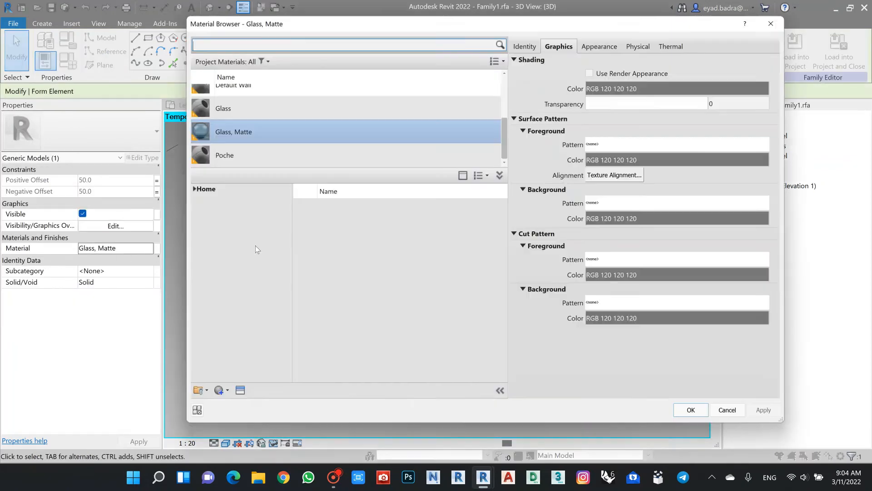
pyautogui.click(591, 72)
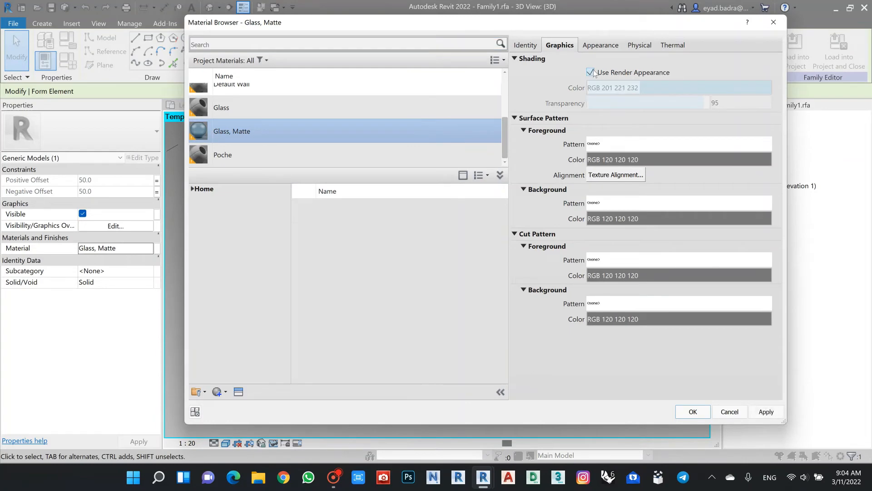
pyautogui.click(591, 72)
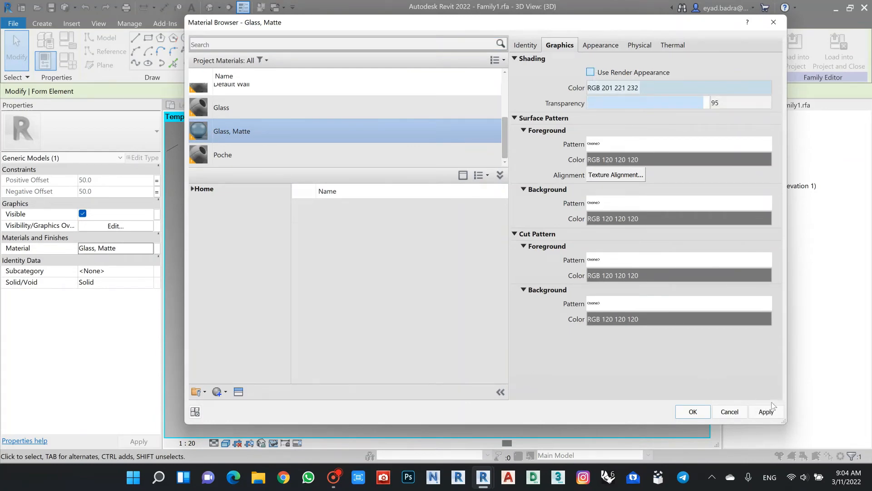
pyautogui.click(763, 414)
pyautogui.click(687, 413)
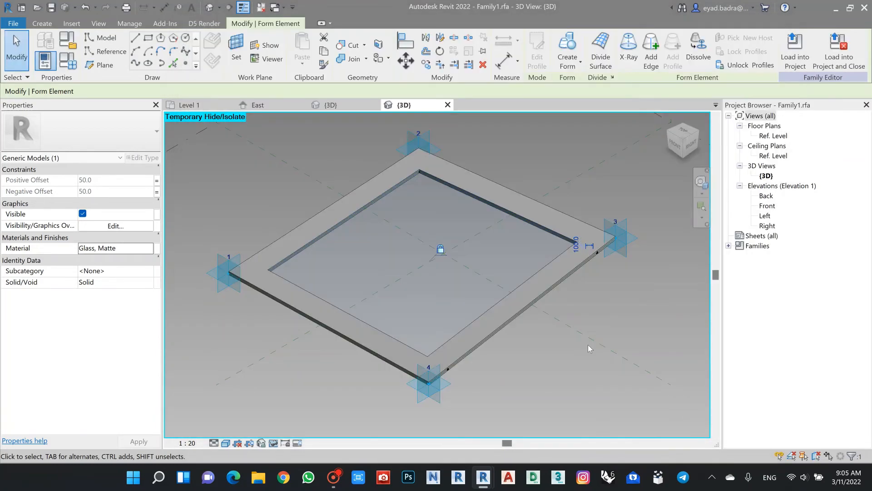
pyautogui.click(620, 308)
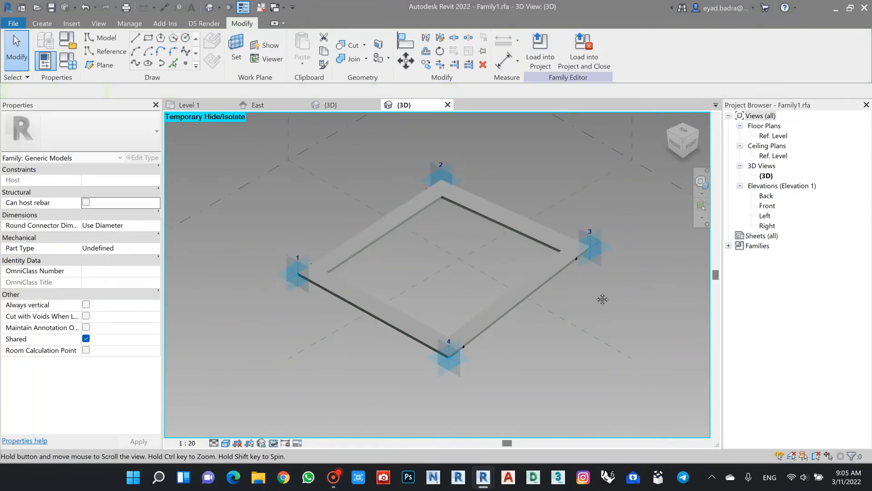
pyautogui.click(341, 259)
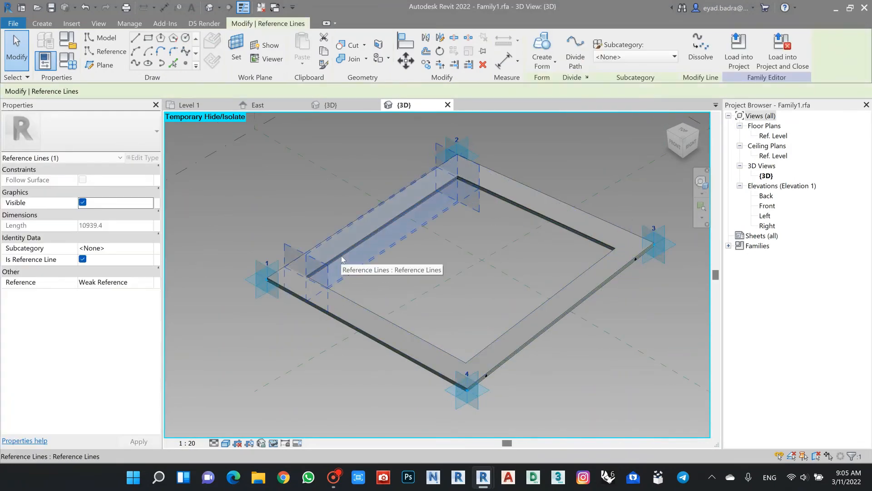
pyautogui.press('Escape')
pyautogui.press('Tab')
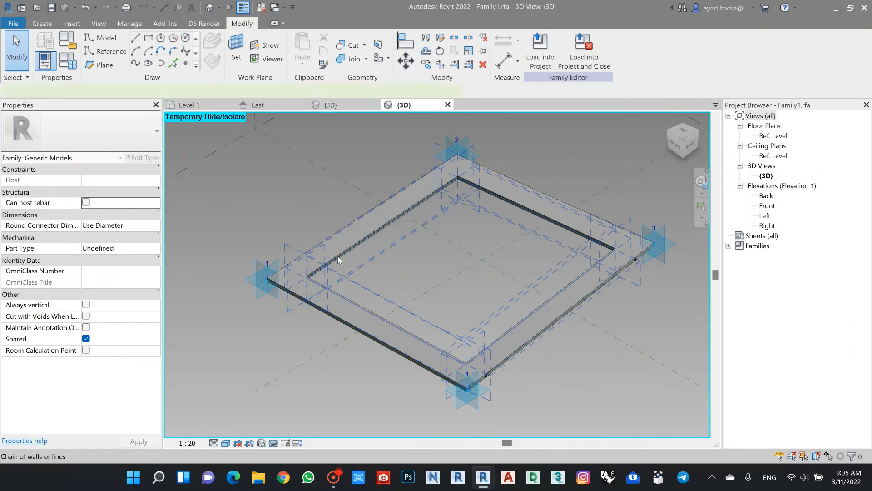
pyautogui.click(338, 260)
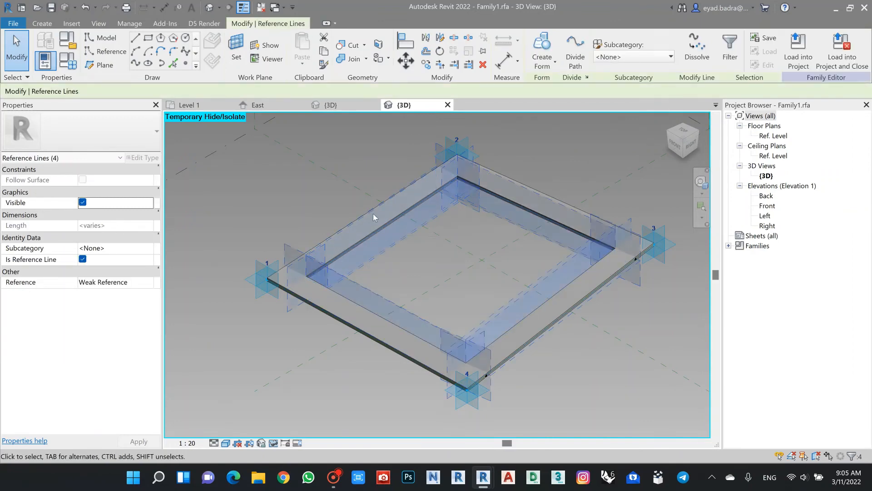
pyautogui.press('Escape')
pyautogui.click(334, 266)
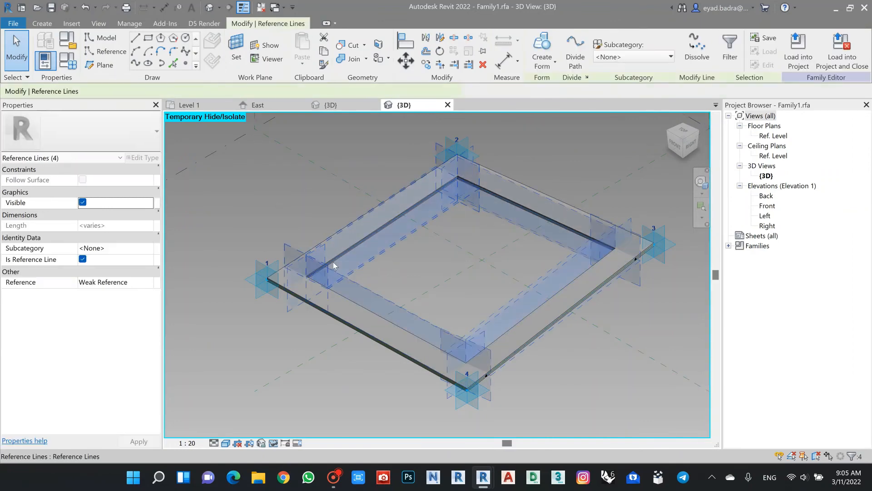
pyautogui.click(355, 312)
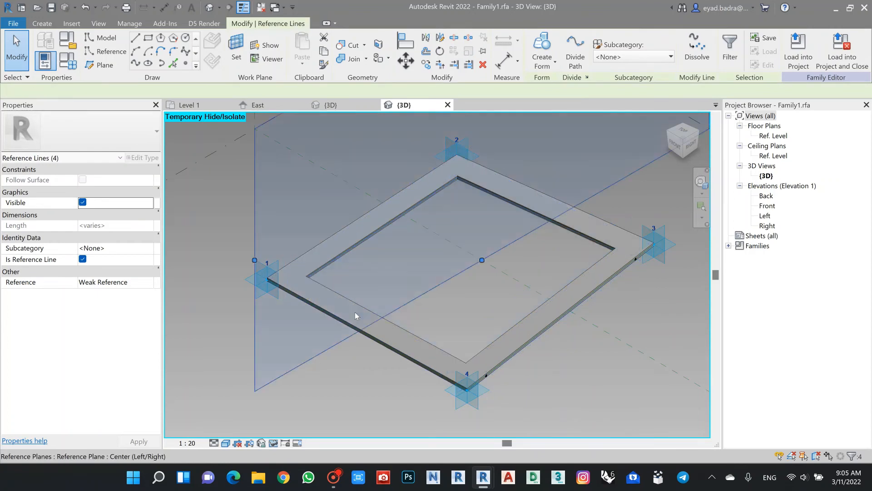
pyautogui.click(356, 413)
pyautogui.press('Tab')
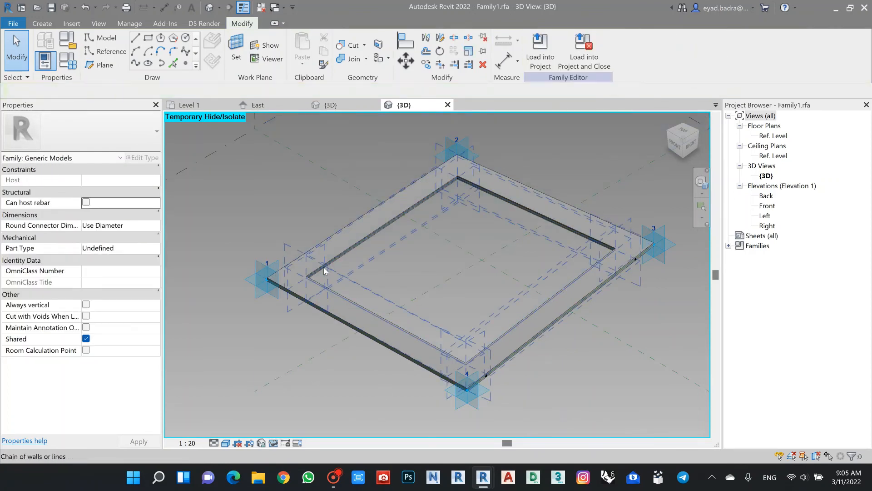
pyautogui.press('Tab')
pyautogui.click(324, 268)
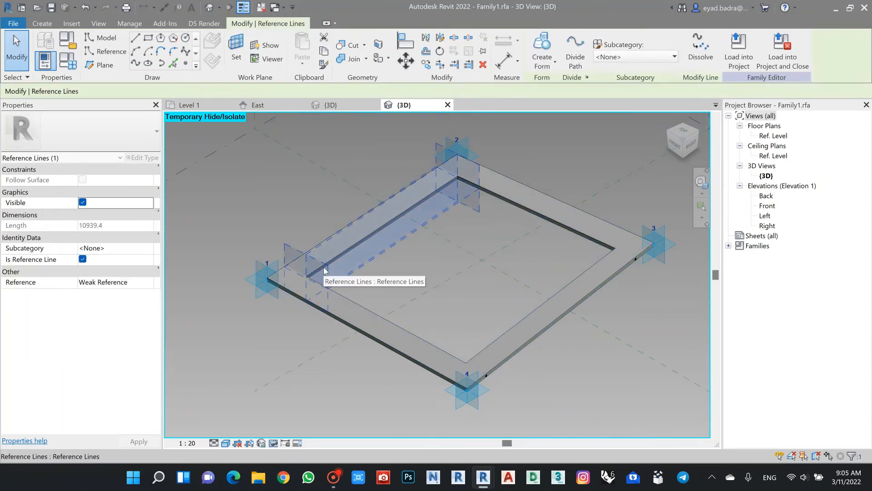
# Step: Set the shading transparency of the inner form's Glass, Matte material to 35 and apply it
pyautogui.click(329, 279)
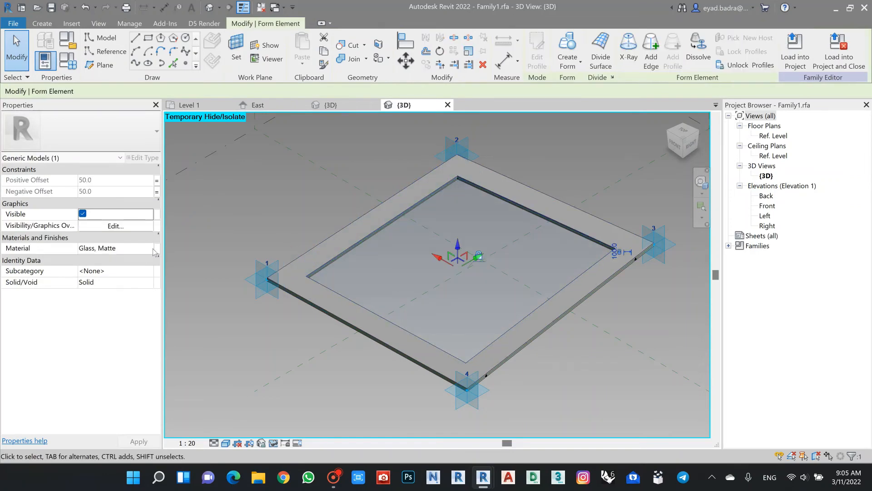
pyautogui.click(152, 249)
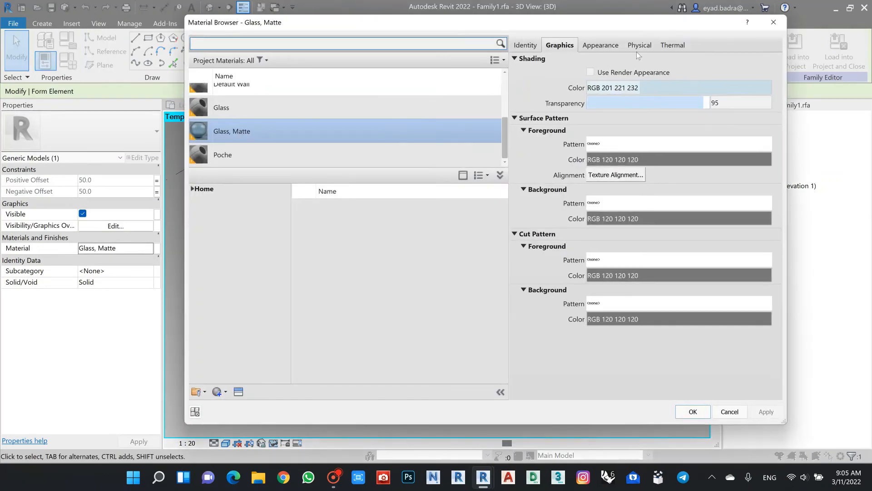
pyautogui.moveTo(703, 103); pyautogui.dragTo(629, 104)
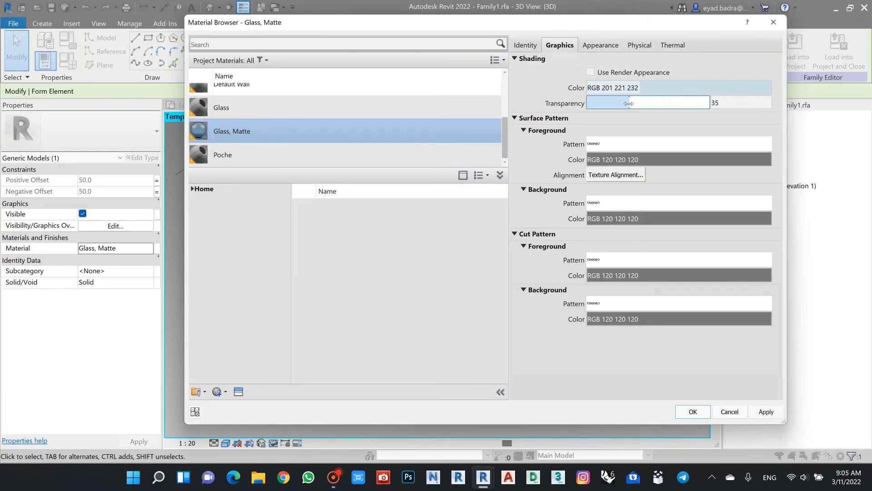
pyautogui.click(764, 414)
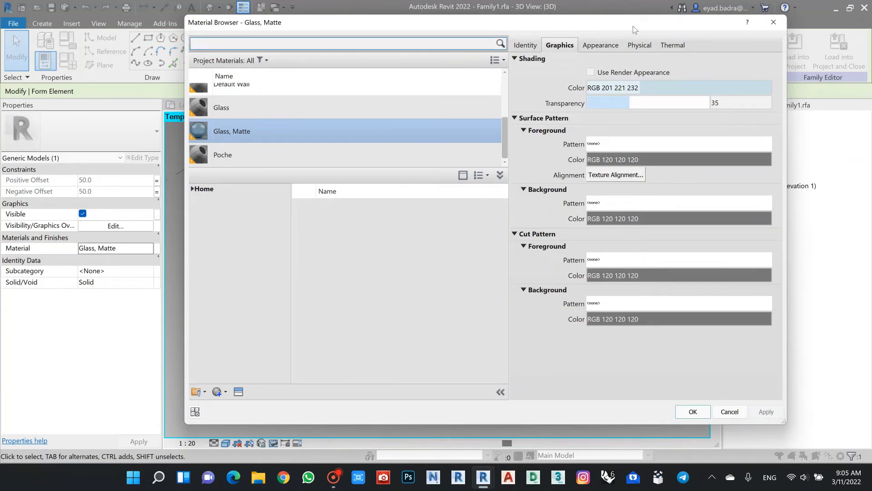
pyautogui.moveTo(633, 26); pyautogui.dragTo(804, 47)
pyautogui.click(864, 437)
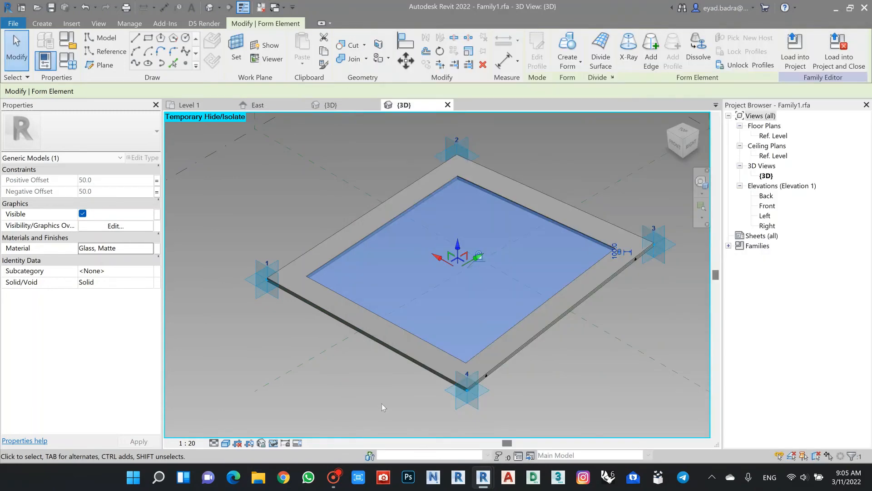
pyautogui.click(382, 403)
# Step: Inspect the finished panel and review the THA, THA2, THA3 and M values and formulas in the family types
pyautogui.scroll(-2, 356, 417)
pyautogui.moveTo(514, 389); pyautogui.dragTo(422, 347, button='middle')
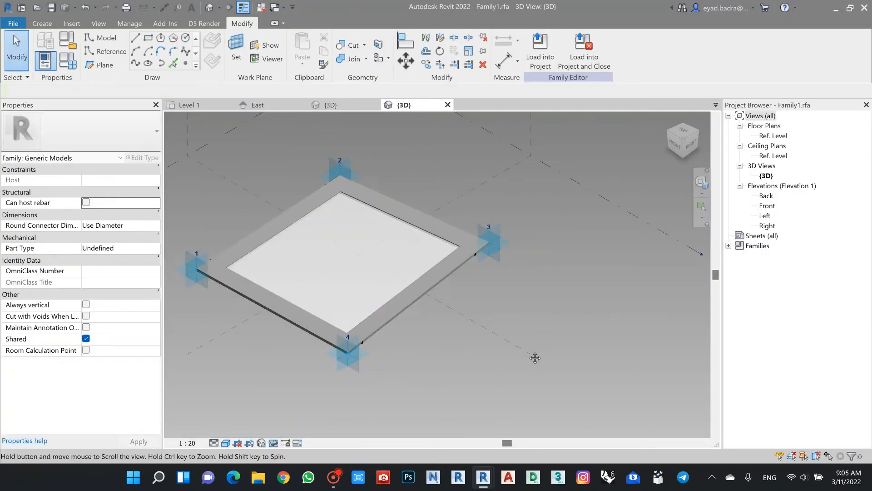
pyautogui.moveTo(502, 331); pyautogui.dragTo(574, 287, button='middle')
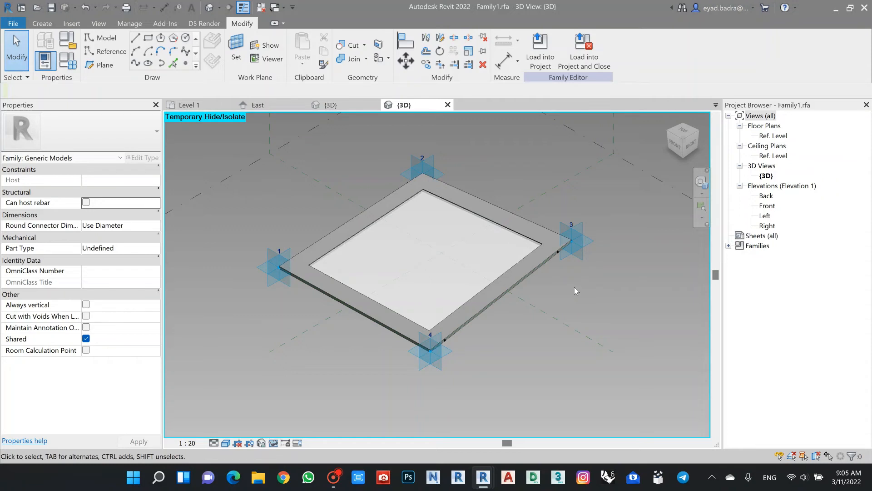
pyautogui.moveTo(590, 297); pyautogui.dragTo(584, 300, button='middle')
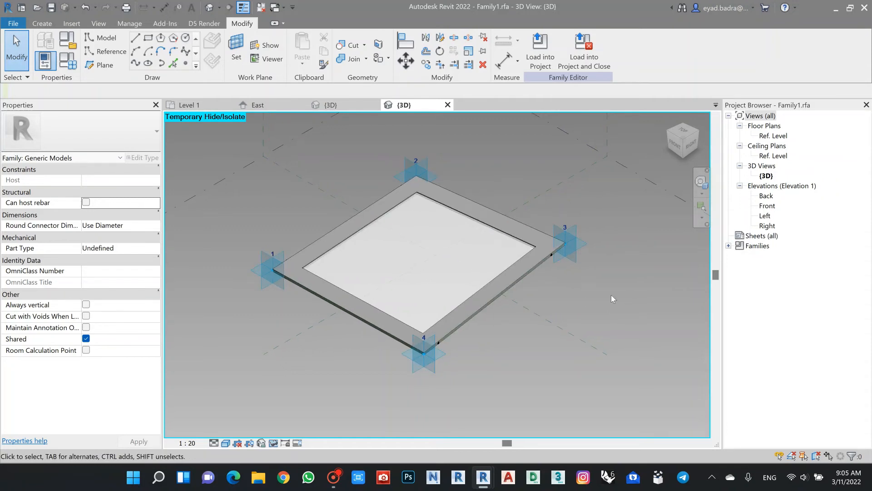
pyautogui.click(68, 60)
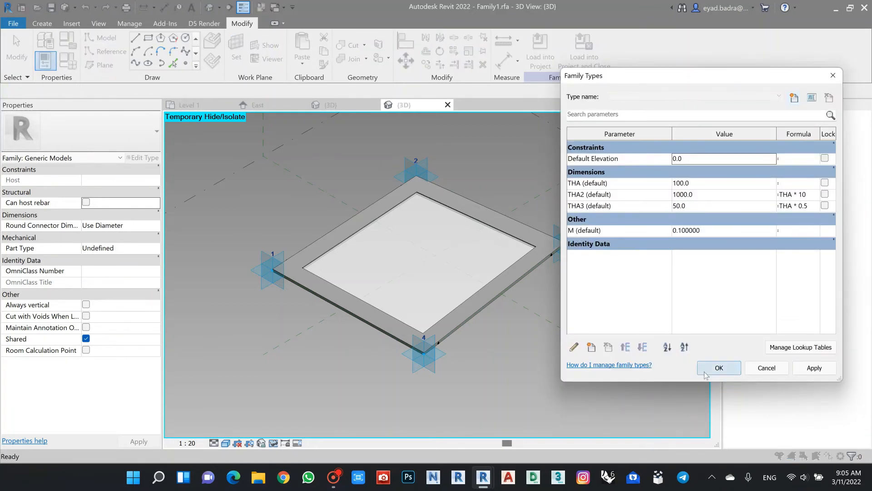
pyautogui.click(719, 367)
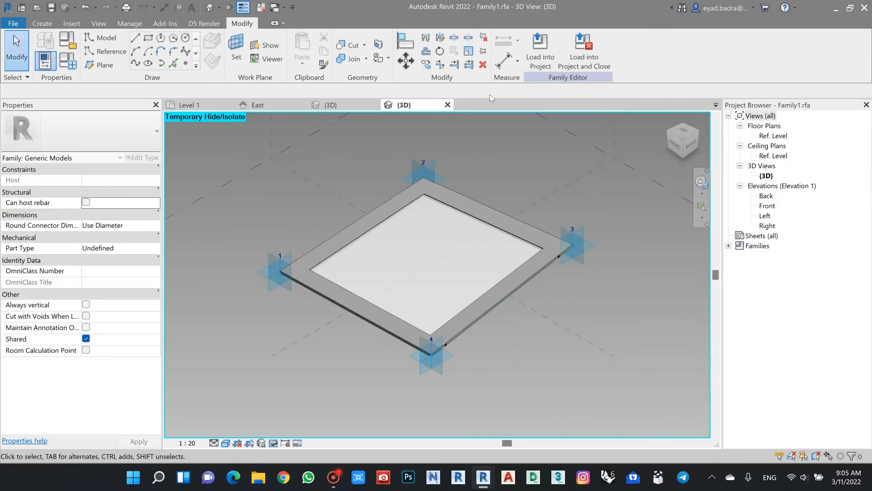
# Step: Load the panel family into the project, save the project as Project1 on the Desktop, and leave component placement without placing an instance
pyautogui.click(536, 50)
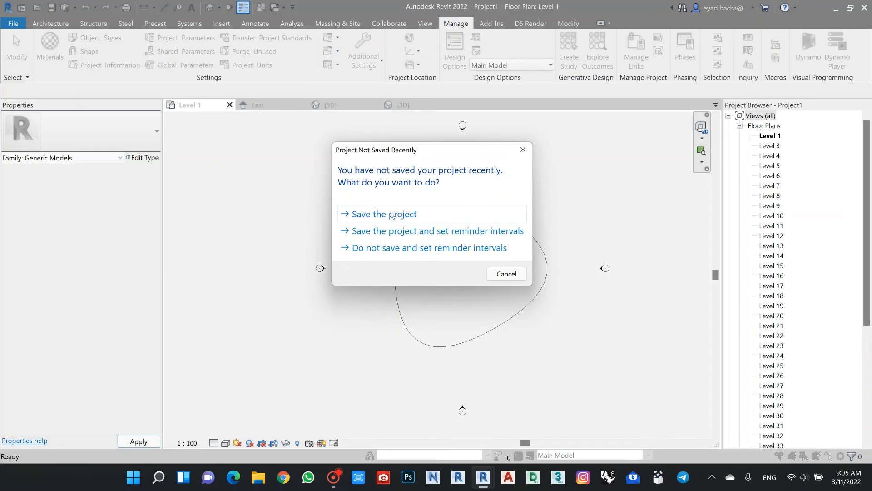
pyautogui.click(391, 215)
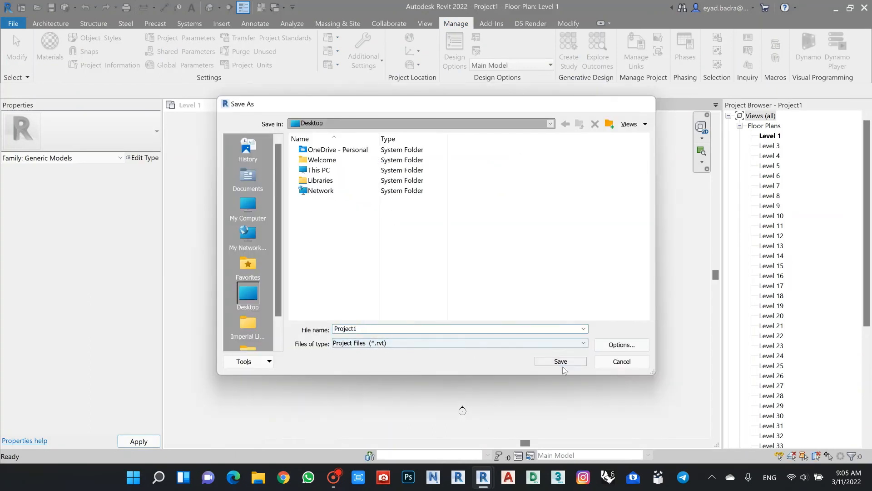
pyautogui.click(562, 362)
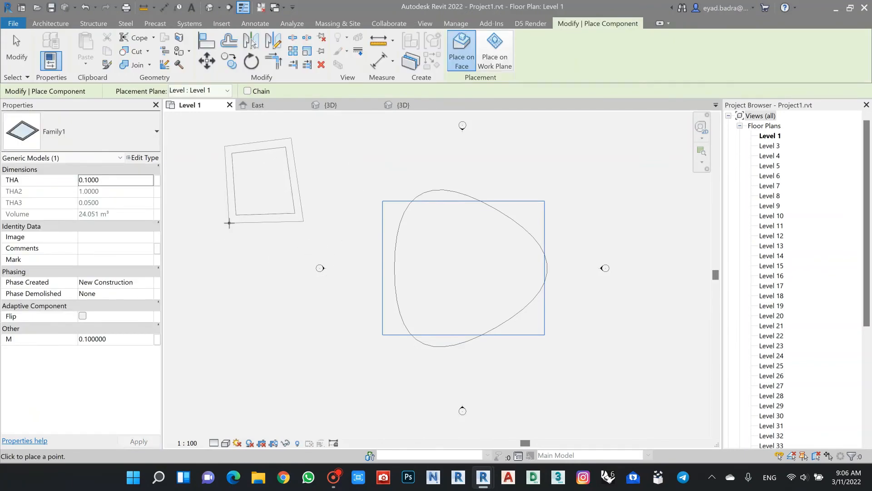
pyautogui.press('Escape')
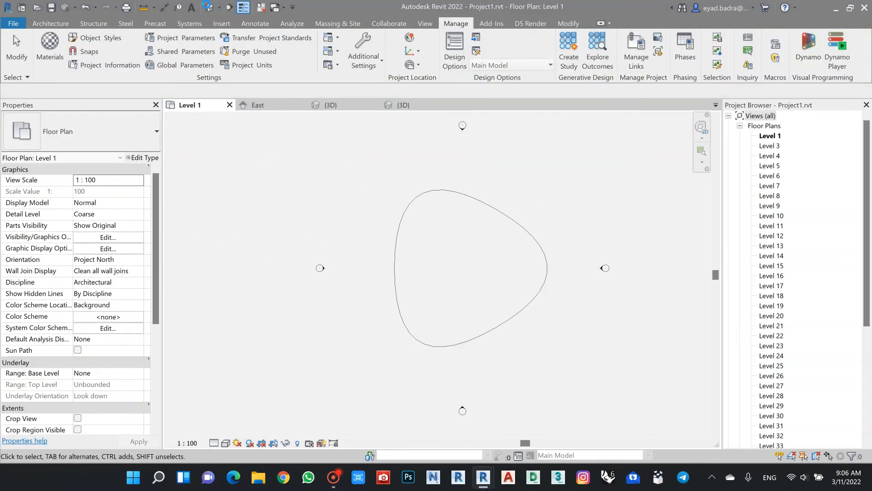
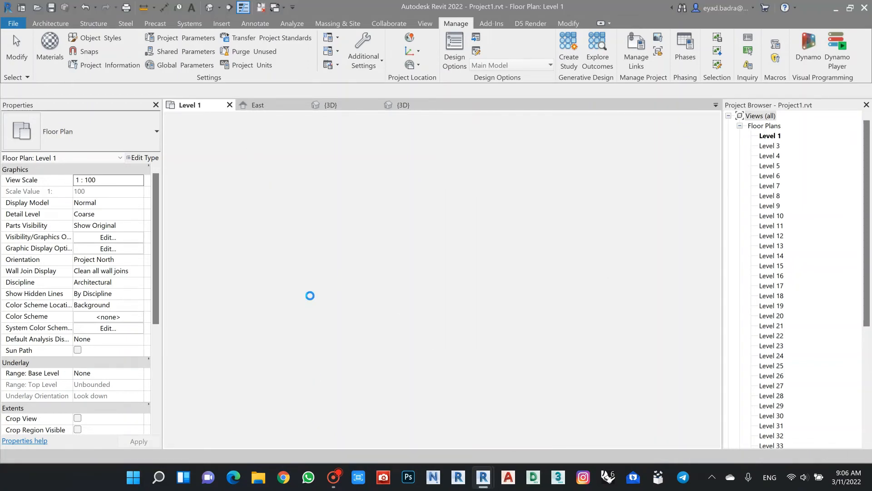
# Step: Open the project's default 3D view of the tower and switch to the Dynamo graph
pyautogui.click(208, 8)
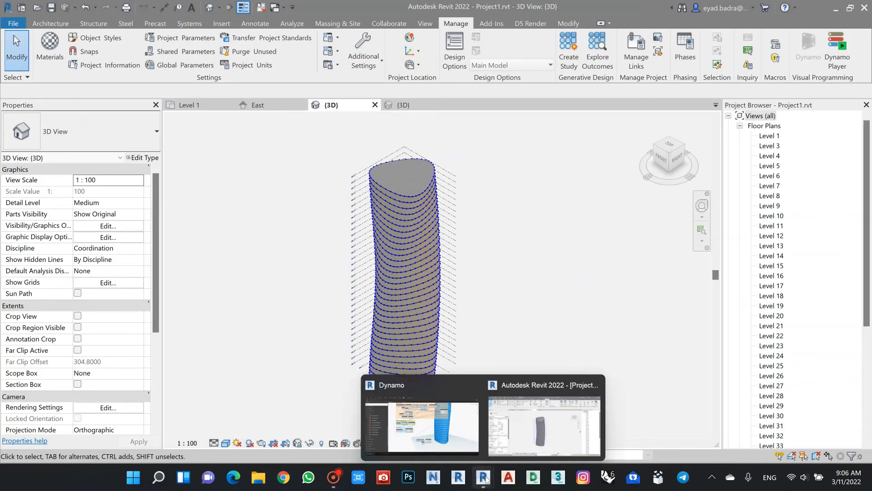
pyautogui.click(454, 441)
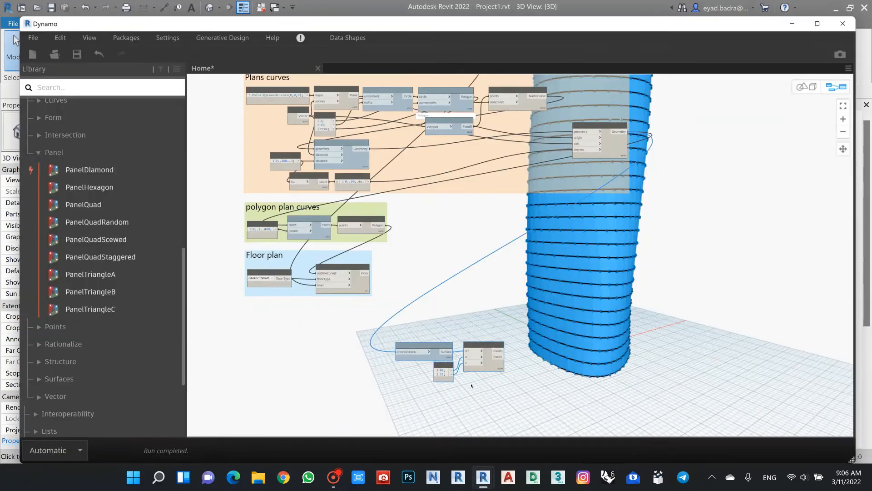
pyautogui.scroll(-3, 435, 269)
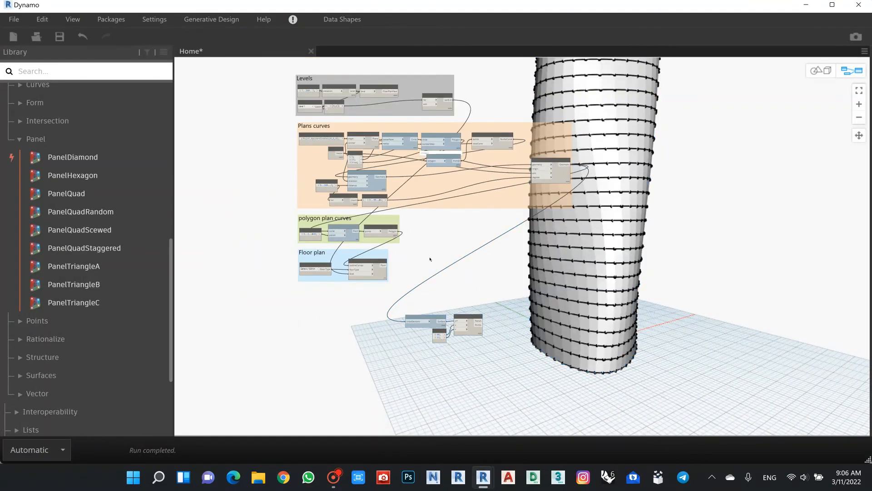
pyautogui.scroll(5, 436, 278)
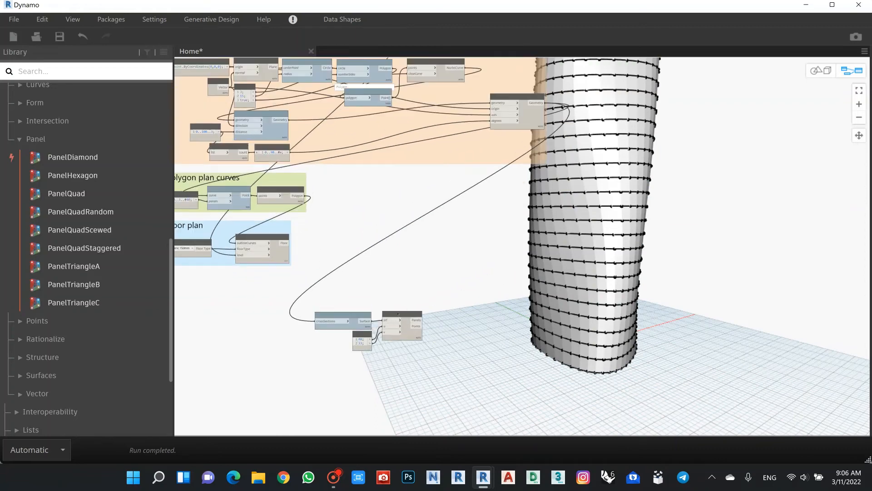
# Step: Set the run mode of the Dynamo graph to Manual
pyautogui.click(51, 450)
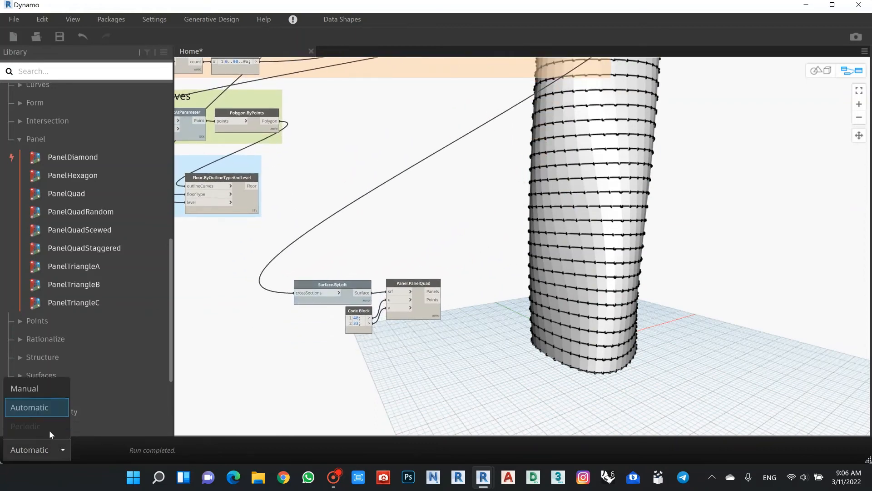
pyautogui.click(35, 391)
pyautogui.moveTo(473, 280); pyautogui.dragTo(433, 243, button='middle')
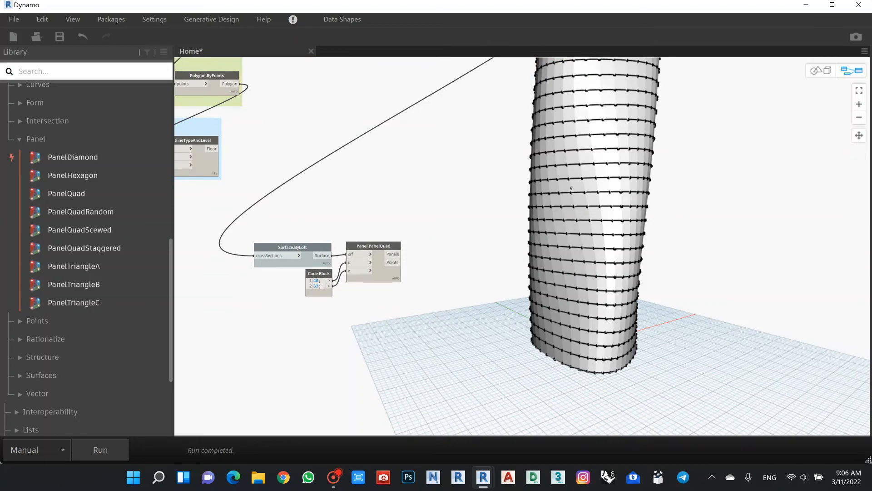
pyautogui.scroll(3, 472, 269)
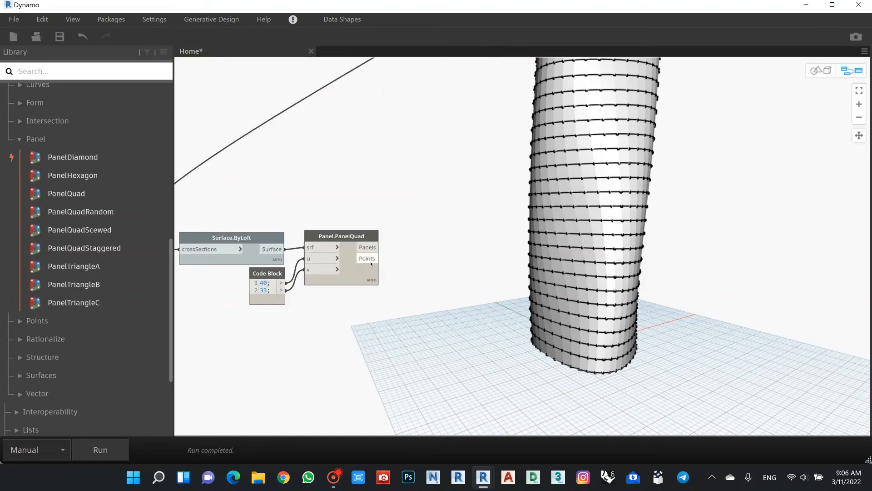
pyautogui.doubleClick(444, 263)
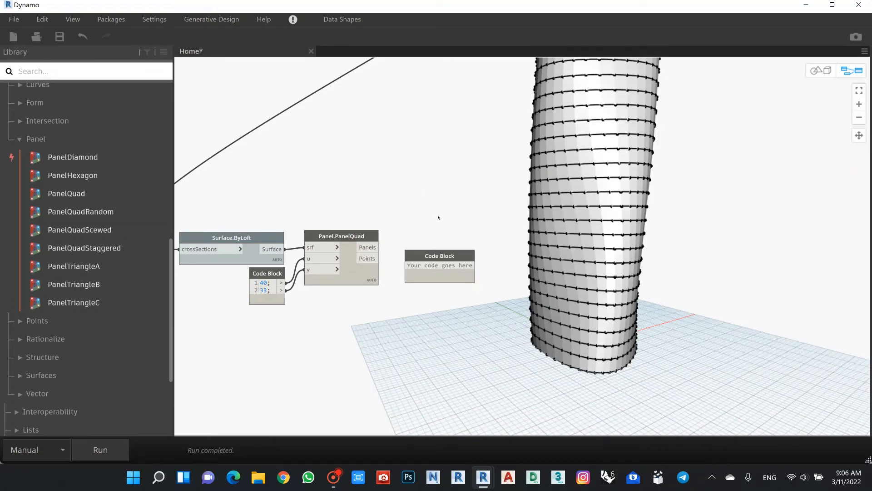
pyautogui.rightClick(439, 218)
pyautogui.press('Escape')
pyautogui.moveTo(464, 262); pyautogui.dragTo(484, 265)
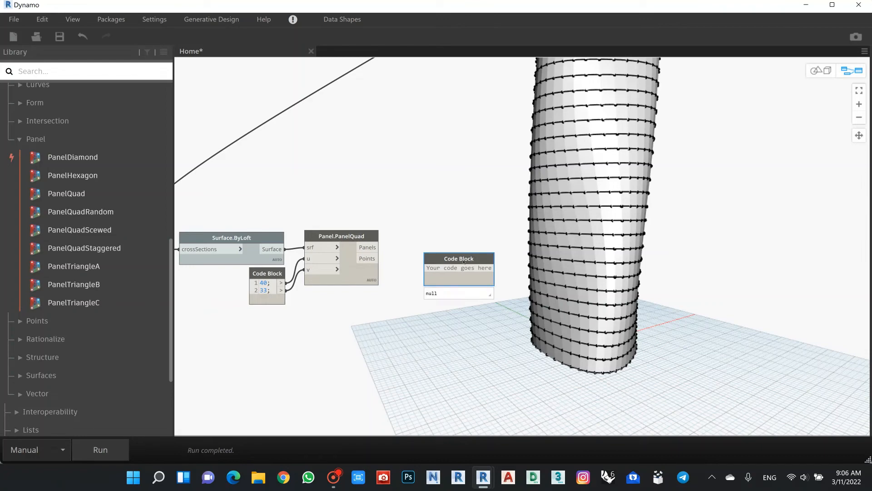
pyautogui.press('Delete')
# Step: Inspect the Points output of Panel.PanelQuad by running the graph with a temporary Watch node, and delete that node
pyautogui.rightClick(410, 250)
pyautogui.write('watch')
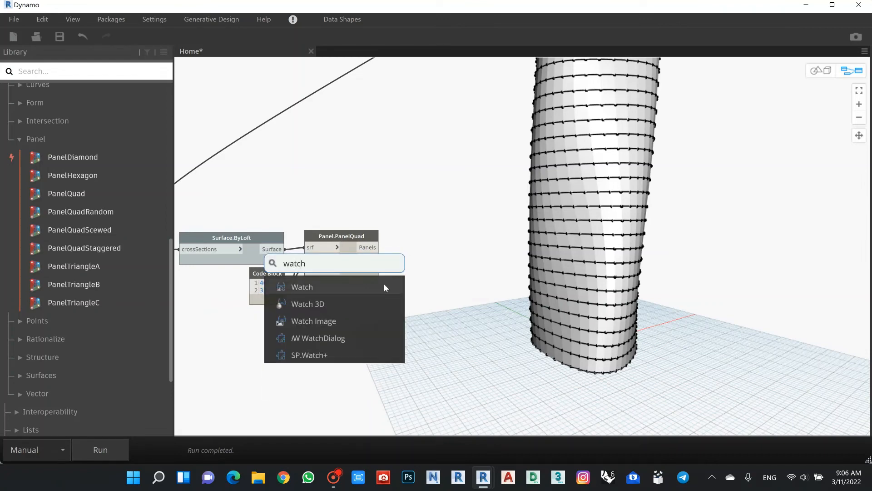
pyautogui.click(384, 287)
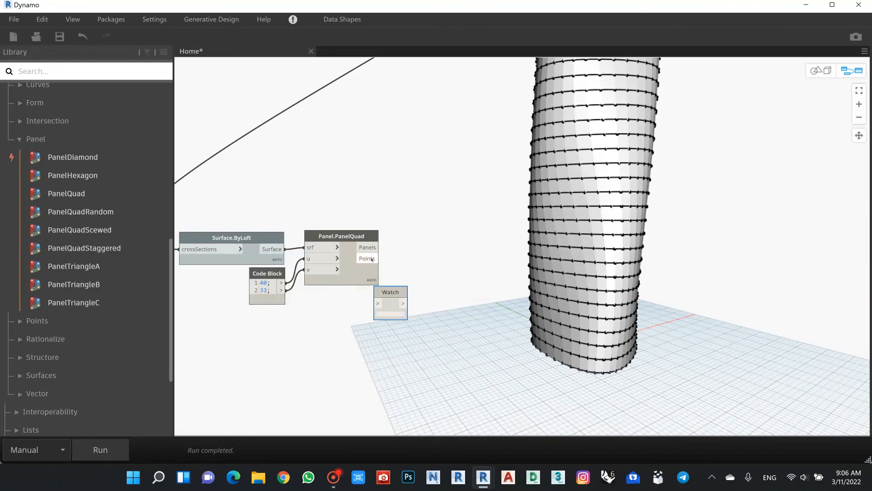
pyautogui.click(380, 258)
pyautogui.click(378, 304)
pyautogui.moveTo(384, 306); pyautogui.dragTo(400, 294)
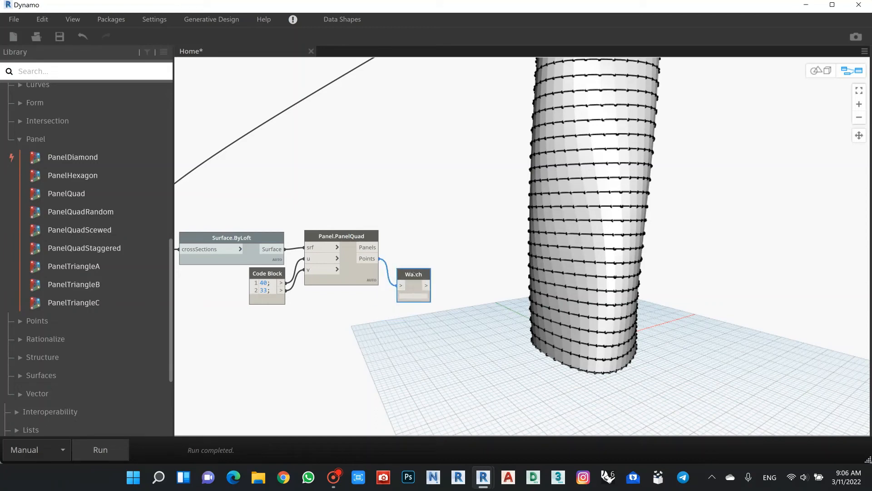
pyautogui.click(88, 448)
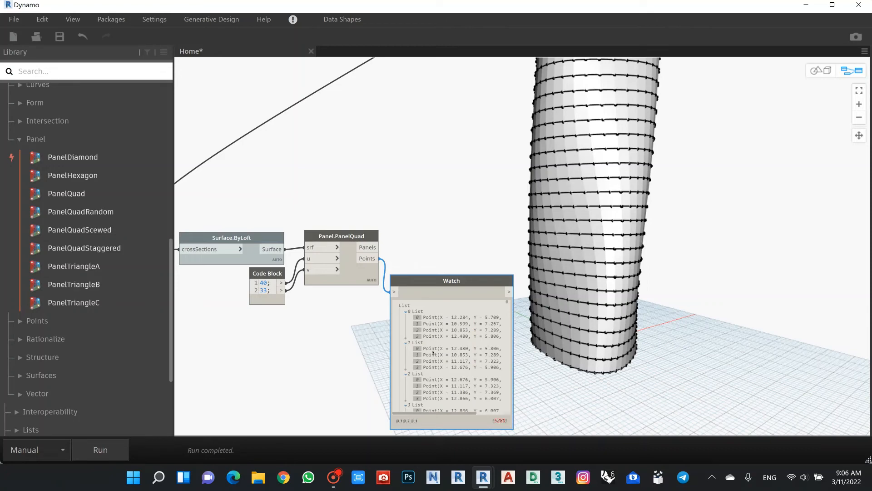
pyautogui.moveTo(438, 283); pyautogui.dragTo(454, 297)
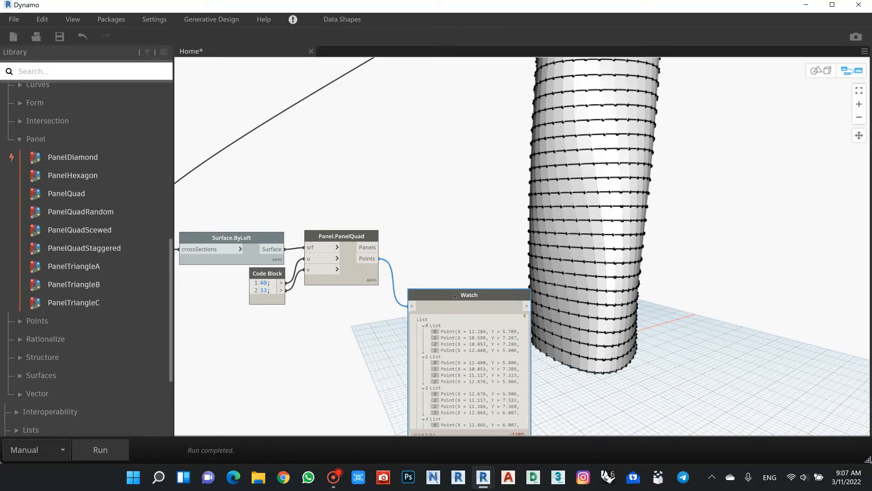
pyautogui.press('Delete')
# Step: Search the node library for "adap" and add an AdaptiveComponent.ByPoints node to the graph
pyautogui.moveTo(423, 296); pyautogui.dragTo(437, 278, button='middle')
pyautogui.click(33, 70)
pyautogui.write('ad')
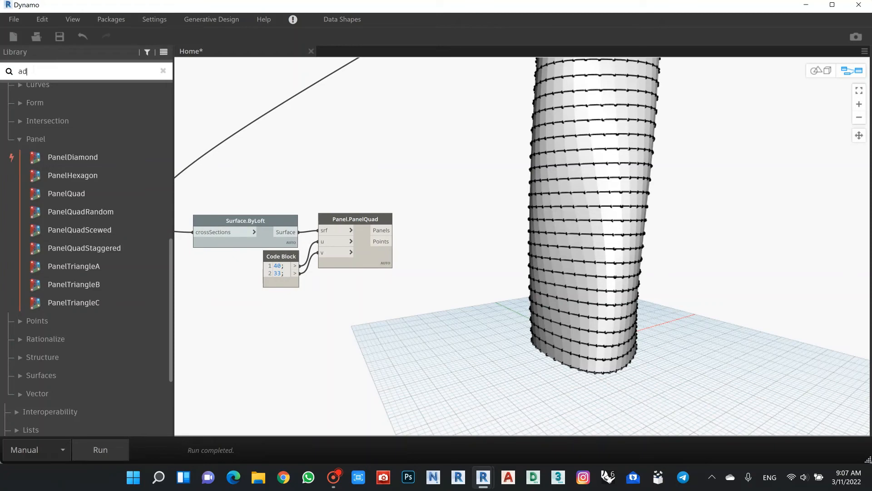
pyautogui.write('patib')
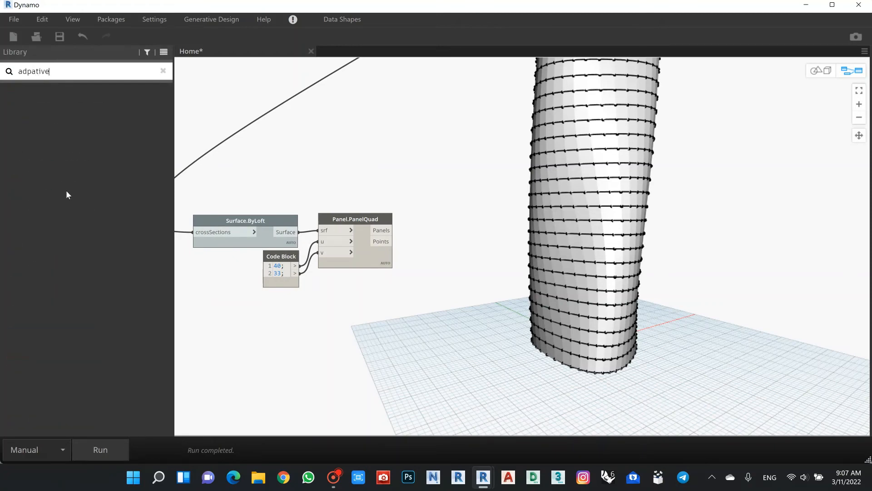
pyautogui.moveTo(49, 72); pyautogui.dragTo(13, 73)
pyautogui.write('adap')
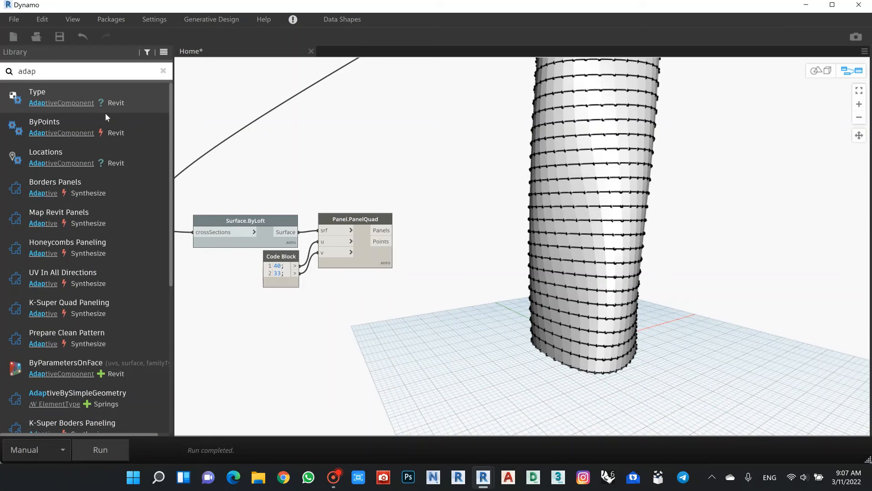
pyautogui.moveTo(116, 123)
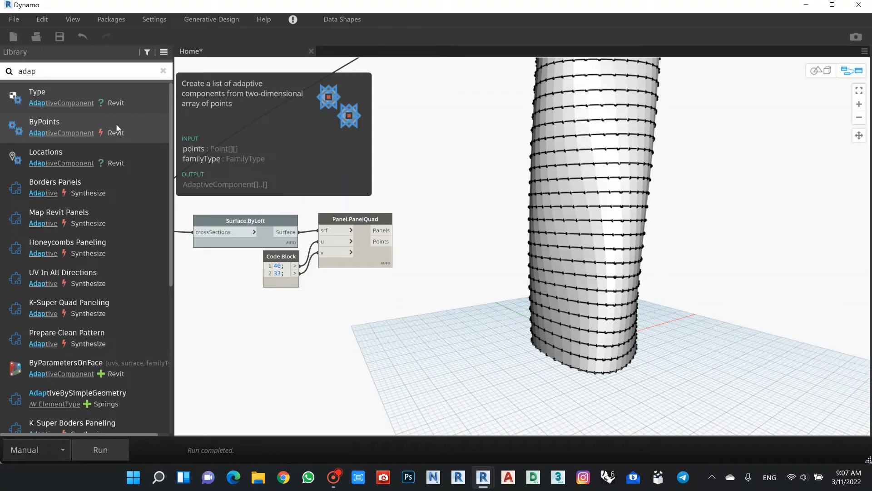
pyautogui.moveTo(53, 89)
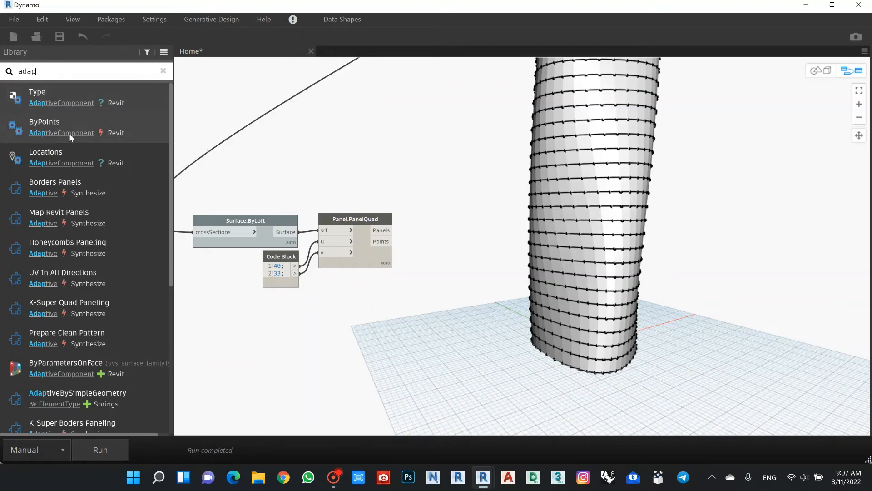
pyautogui.scroll(-5, 82, 152)
pyautogui.moveTo(86, 156)
pyautogui.scroll(6, 86, 155)
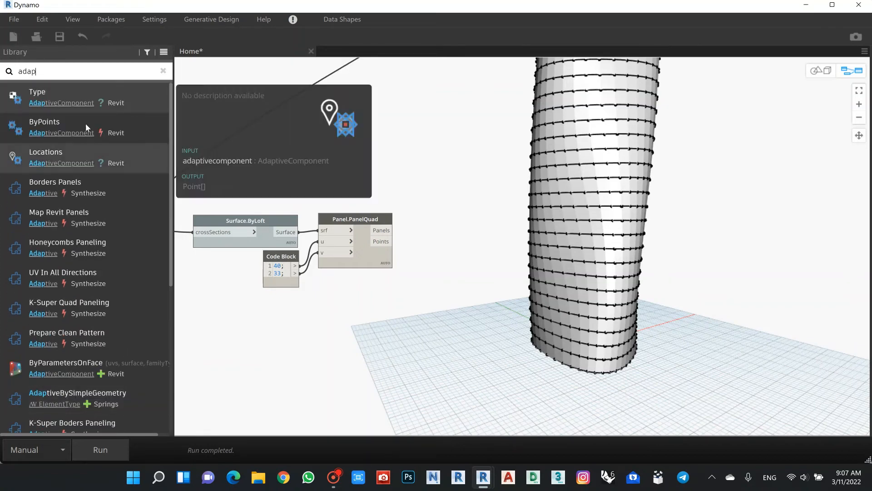
pyautogui.click(59, 135)
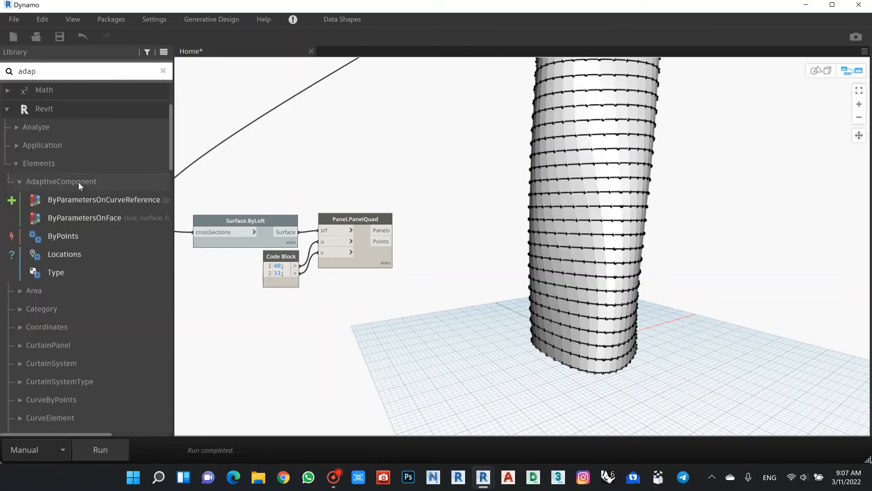
pyautogui.moveTo(86, 236)
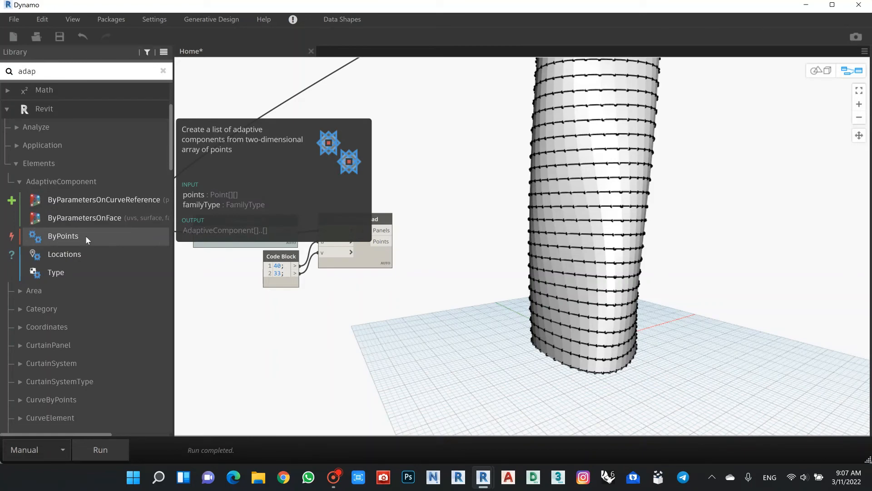
pyautogui.click(85, 235)
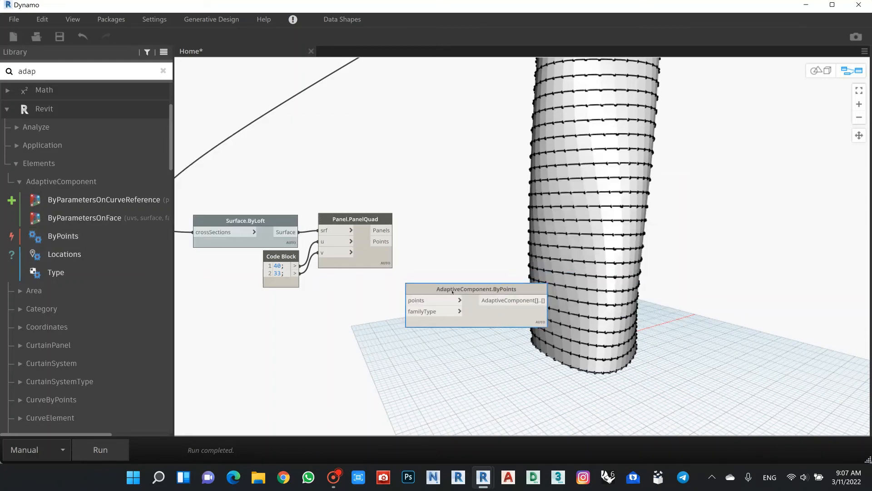
# Step: Search the node library for "family" and add a Family Types selection node to the graph
pyautogui.click(2, 75)
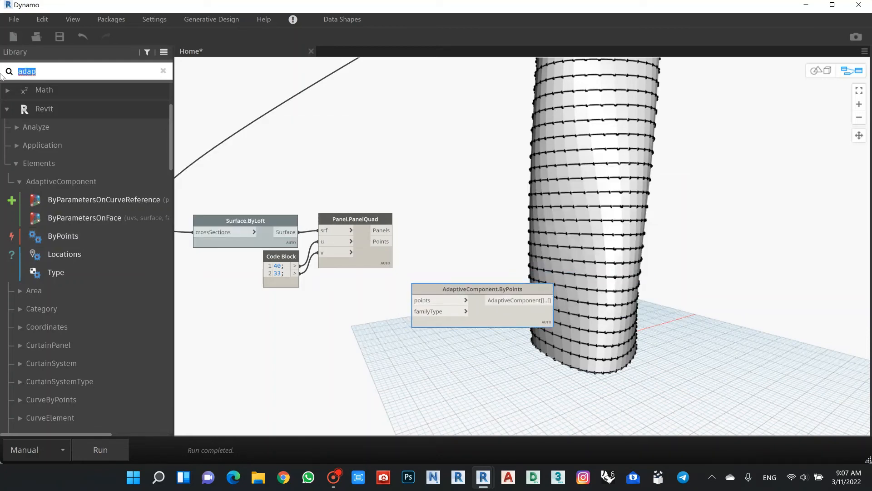
pyautogui.write('family')
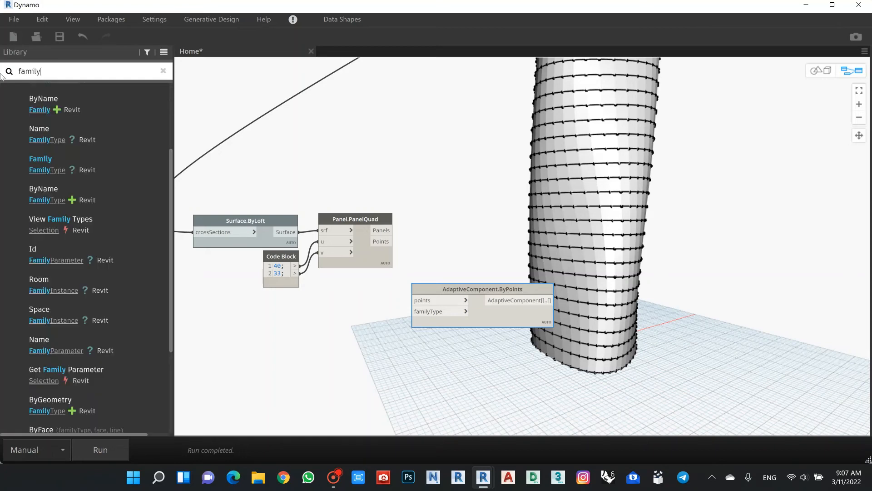
pyautogui.moveTo(111, 248)
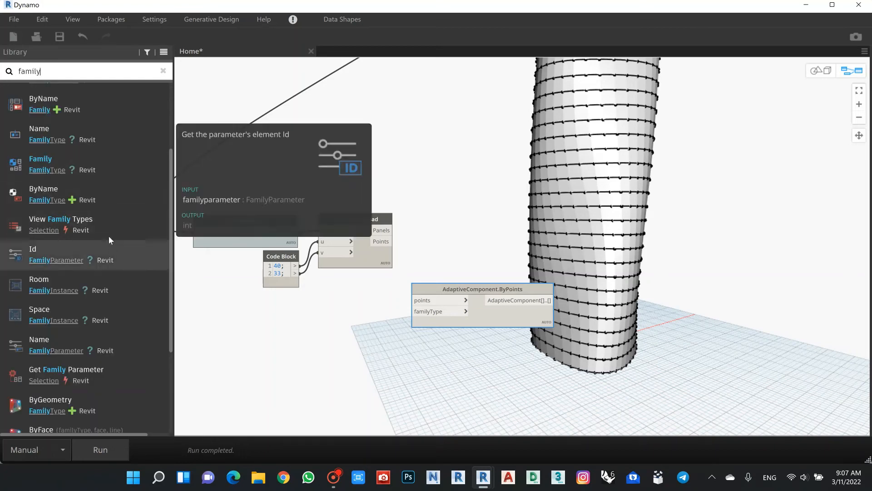
pyautogui.scroll(-3, 108, 236)
pyautogui.scroll(6, 101, 143)
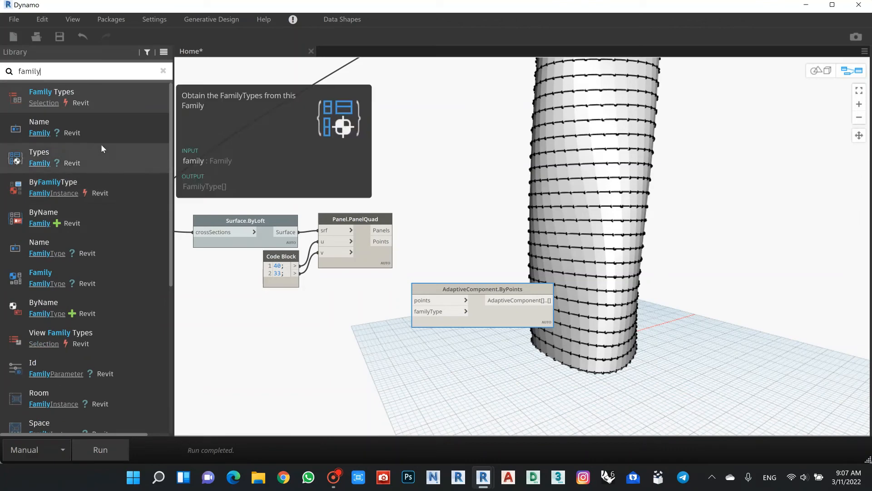
pyautogui.click(108, 91)
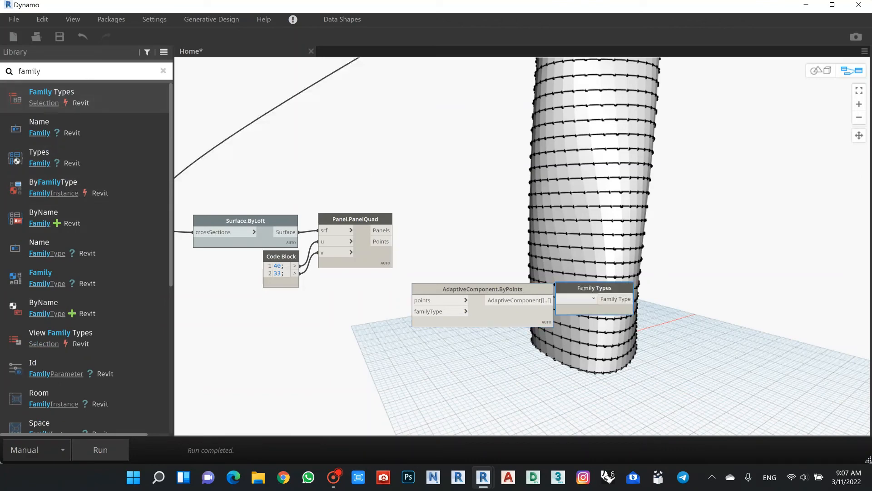
# Step: Set Family Types to Family1:Family1 and wire it and the Panel.PanelQuad Points into the familyType and points inputs of AdaptiveComponent.ByPoints
pyautogui.moveTo(583, 288); pyautogui.dragTo(347, 289)
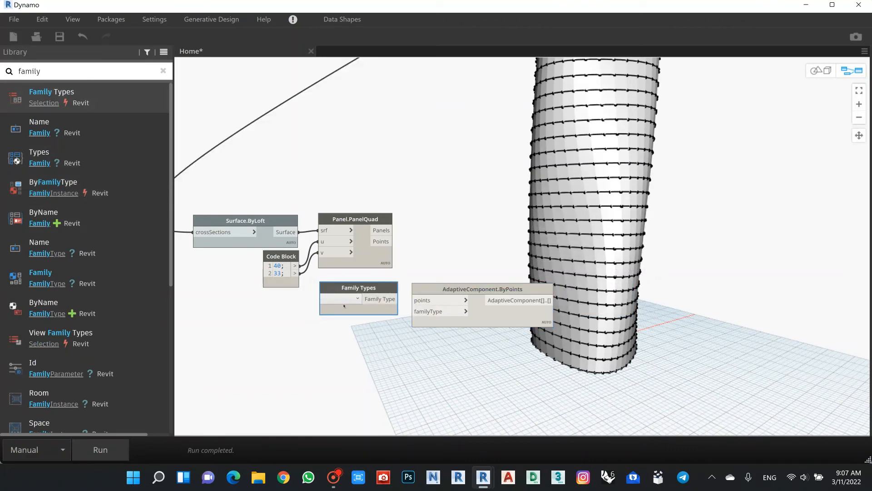
pyautogui.click(339, 299)
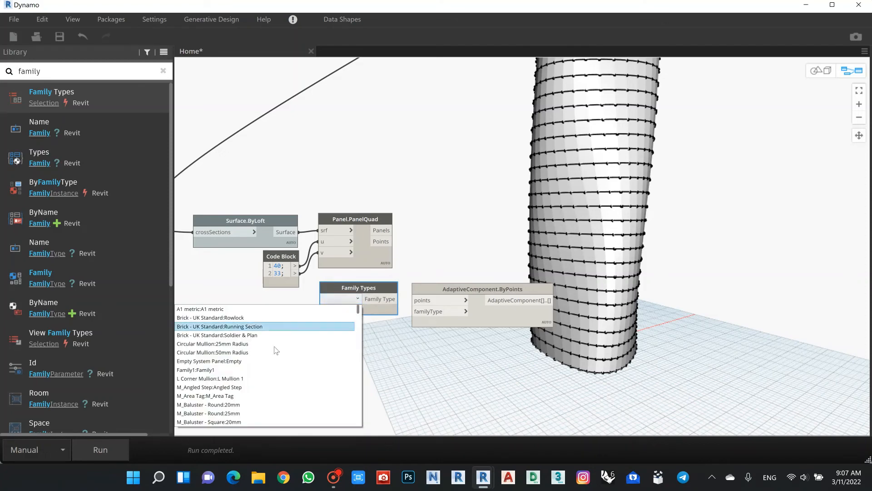
pyautogui.click(199, 371)
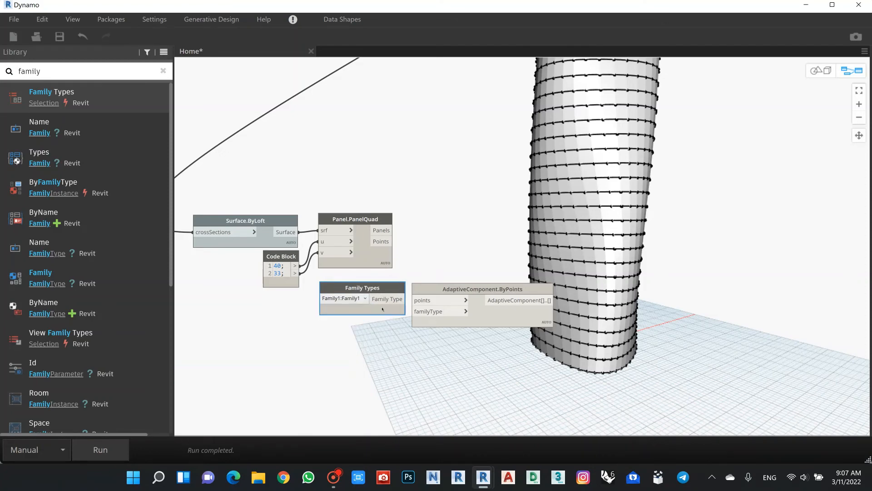
pyautogui.moveTo(384, 295); pyautogui.dragTo(422, 314)
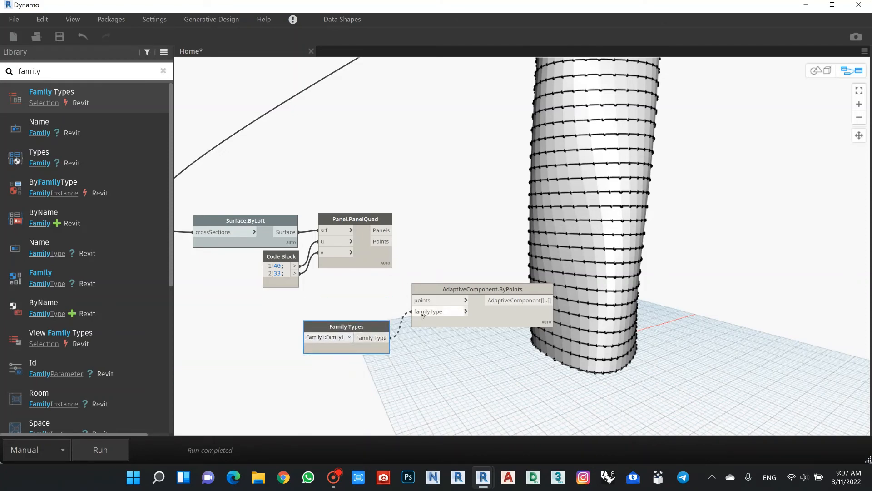
pyautogui.moveTo(386, 241); pyautogui.dragTo(414, 300)
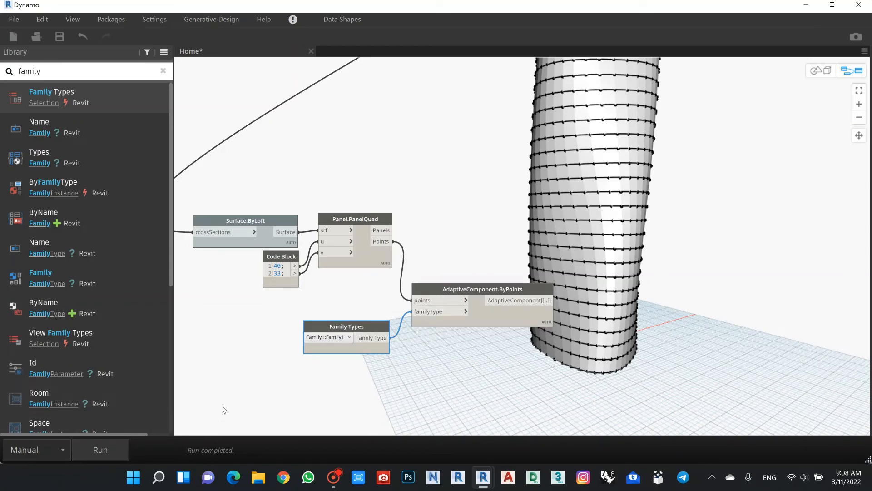
# Step: Save the graph as Home.dyn on the Desktop and run it to place the adaptive panels
pyautogui.moveTo(229, 322); pyautogui.dragTo(234, 319, button='middle')
pyautogui.hotkey('ctrl', 's')
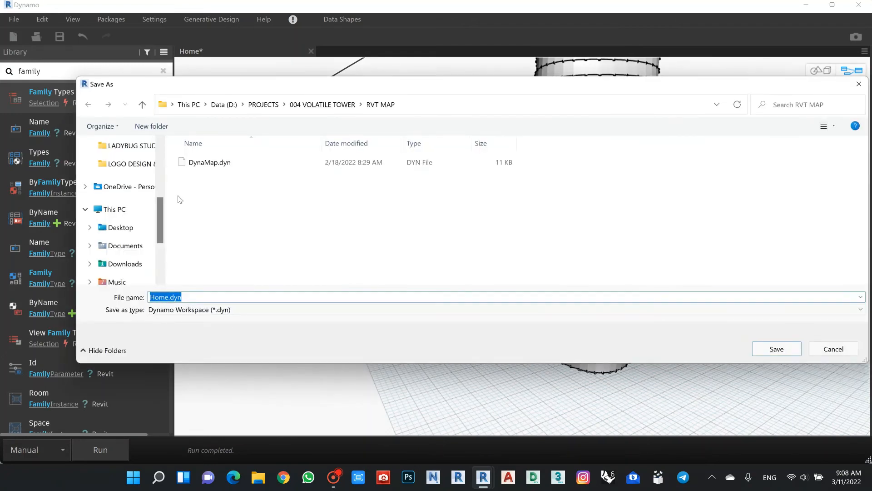
pyautogui.scroll(1, 120, 202)
pyautogui.click(121, 168)
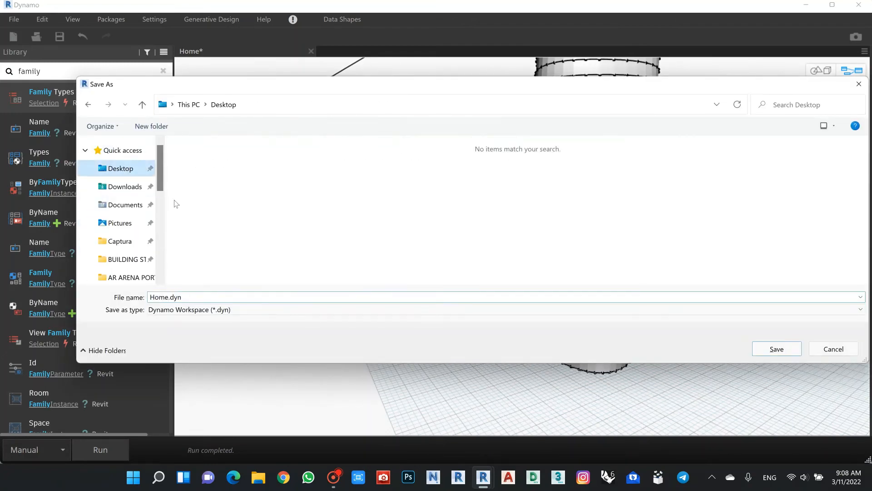
pyautogui.click(779, 349)
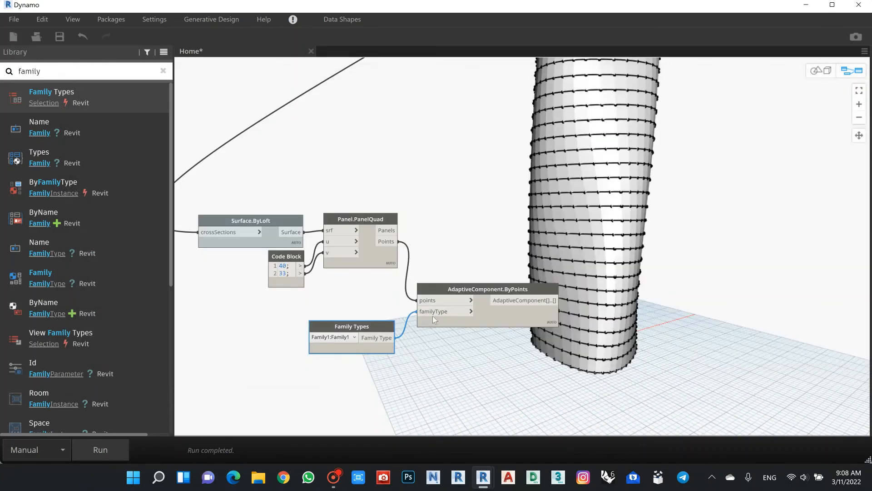
pyautogui.click(110, 452)
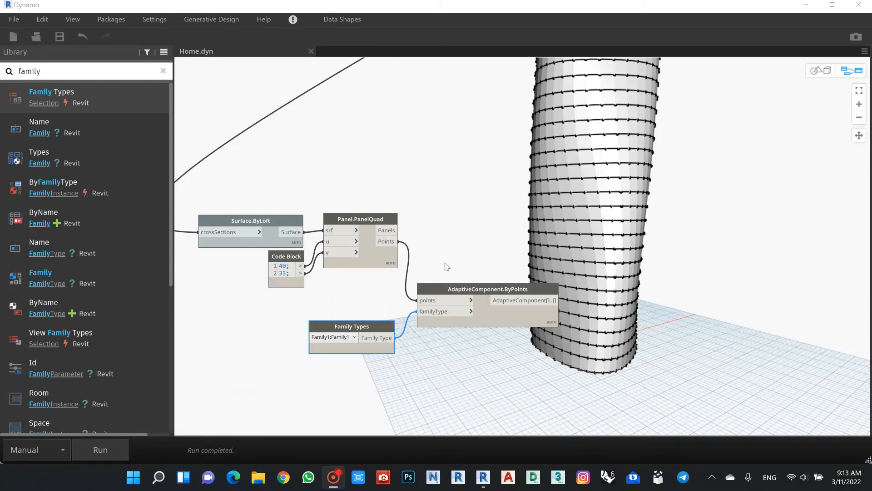
# Step: Switch to Revit's 3D view, inspect the panels on the upper tower facade and select one panel along the top edge
pyautogui.moveTo(443, 233); pyautogui.dragTo(449, 233, button='middle')
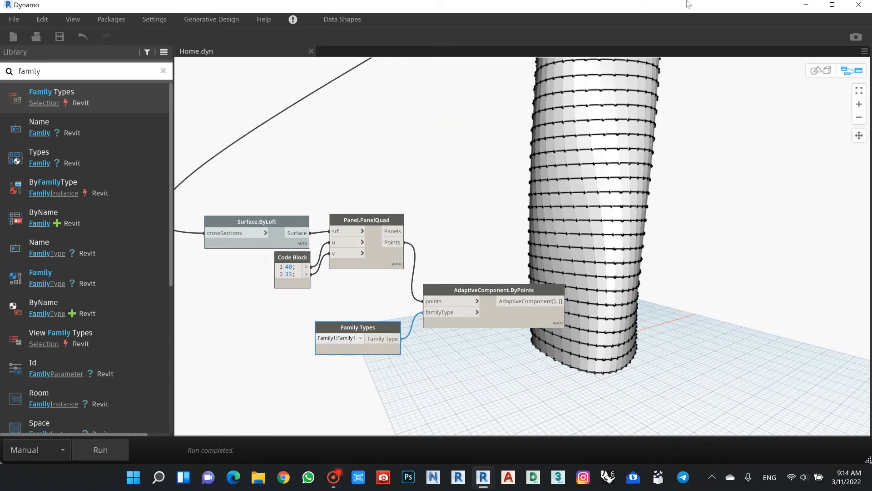
pyautogui.click(805, 5)
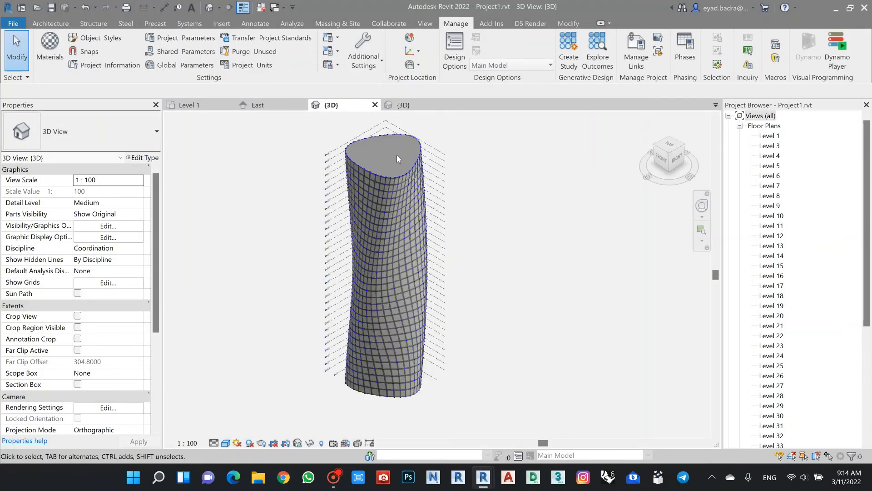
pyautogui.scroll(5, 335, 142)
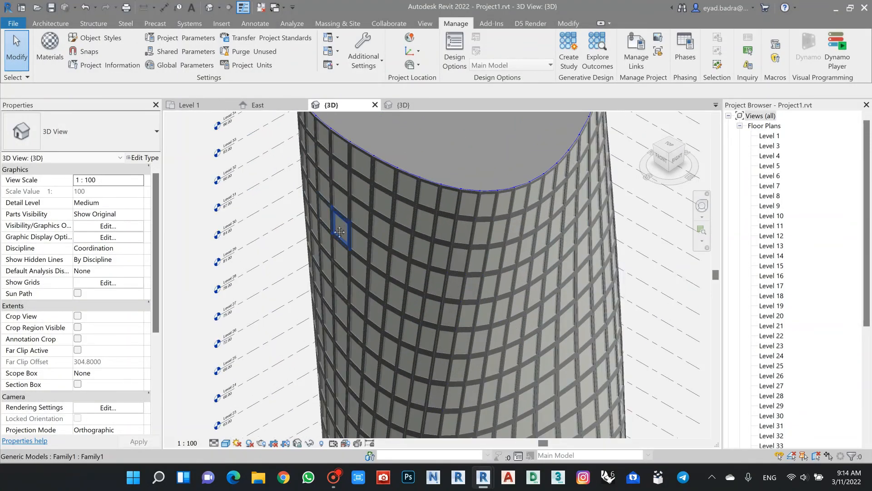
pyautogui.scroll(2, 249, 259)
pyautogui.scroll(4, 497, 206)
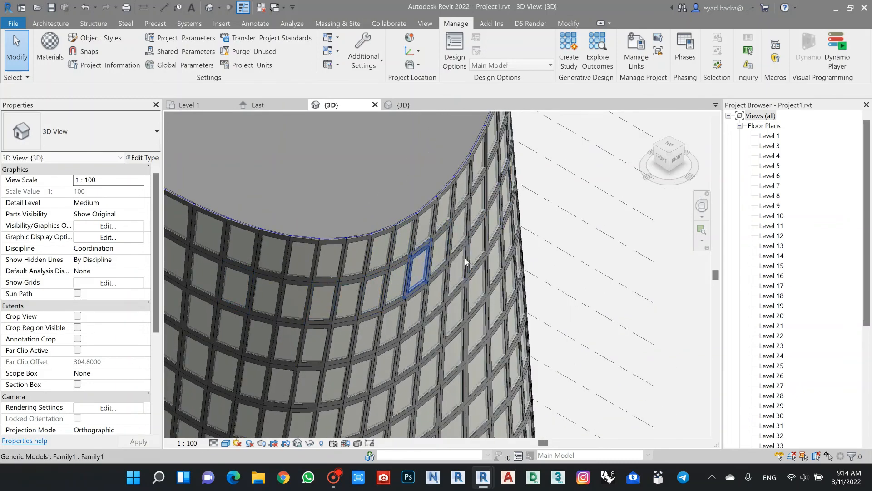
pyautogui.scroll(-1, 424, 236)
pyautogui.scroll(1, 425, 231)
pyautogui.click(429, 221)
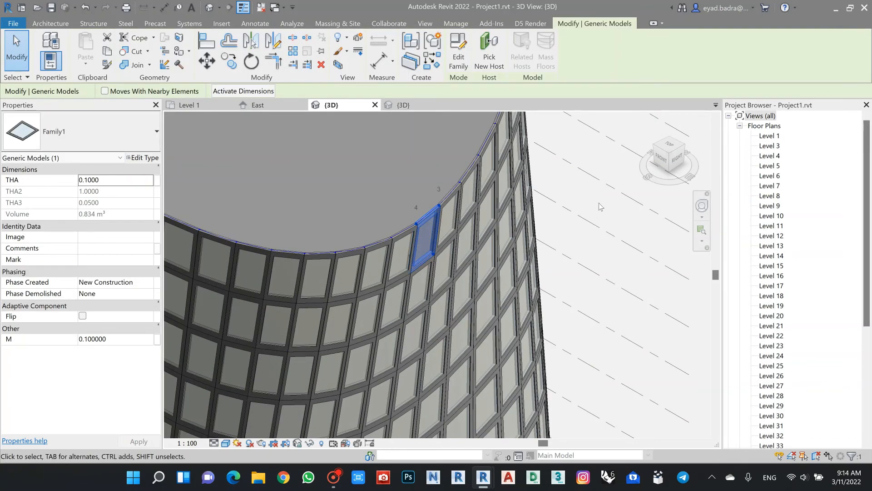
# Step: Select individual adaptive panels along the tower's top edge and examine their instance properties
pyautogui.press('Escape')
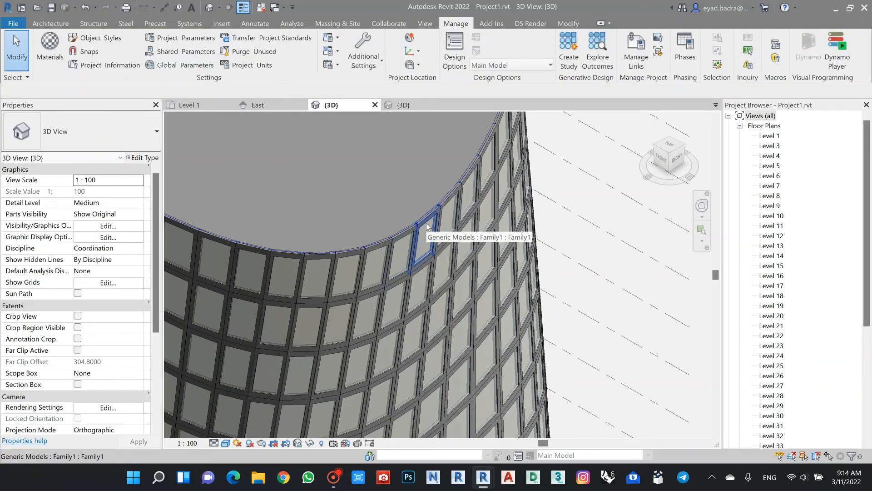
pyautogui.click(426, 222)
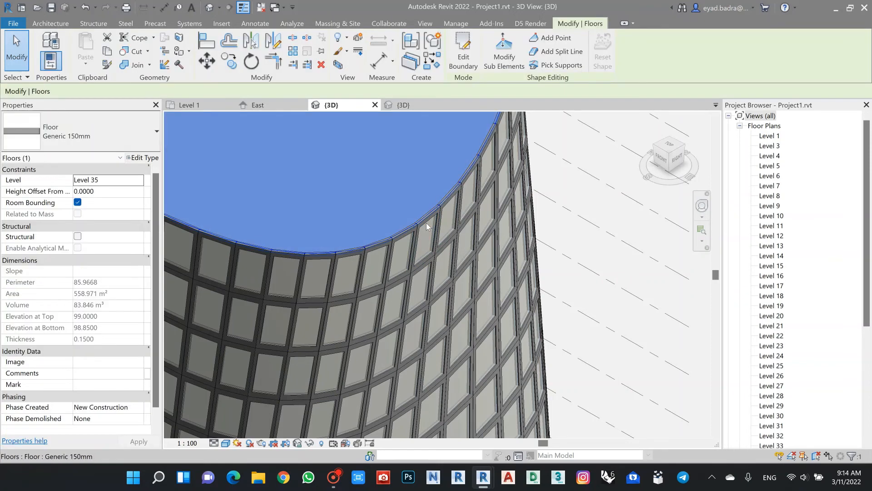
pyautogui.press('Escape')
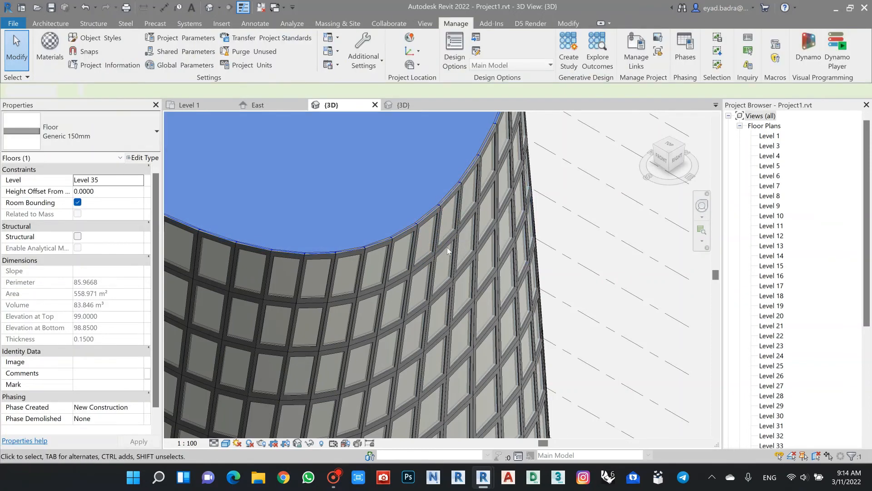
pyautogui.press('Escape')
pyautogui.click(448, 248)
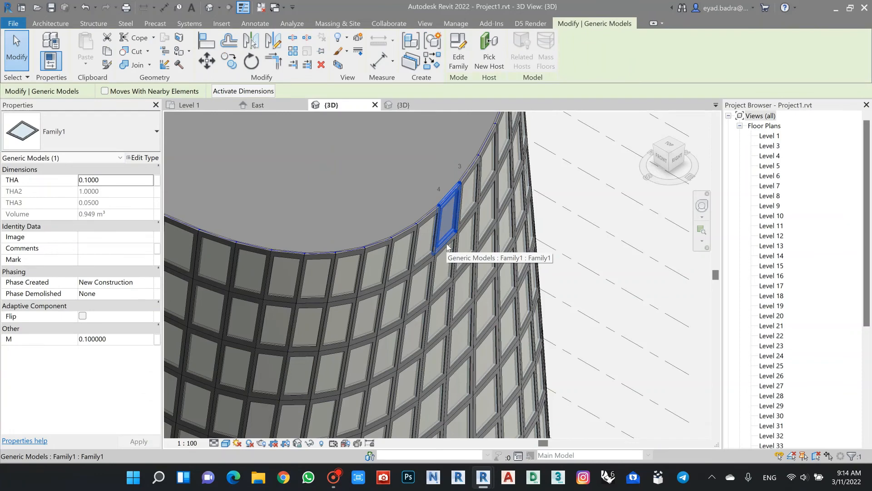
pyautogui.press('Escape')
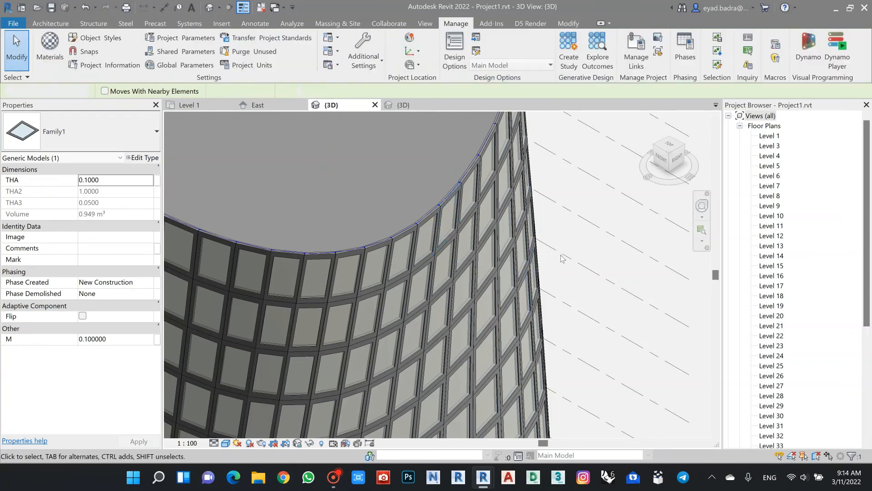
pyautogui.click(445, 240)
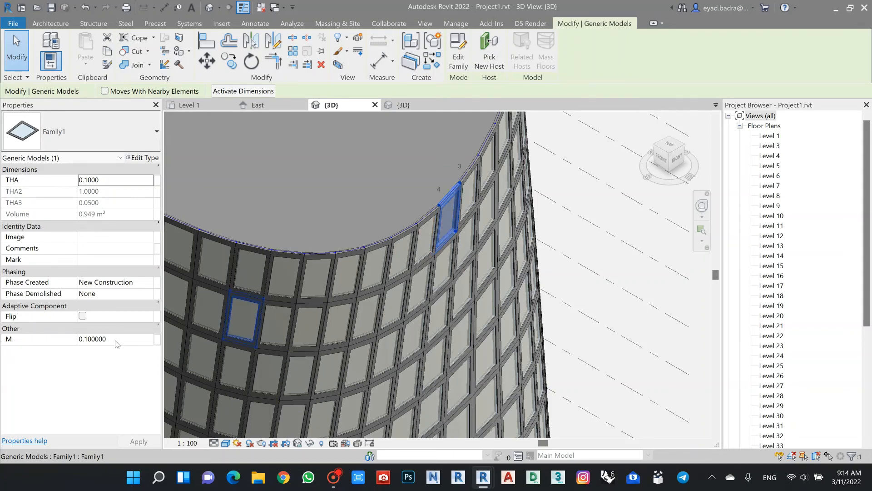
# Step: Inspect the selected panel up close and the panel layout over the whole tower
pyautogui.scroll(2, 455, 195)
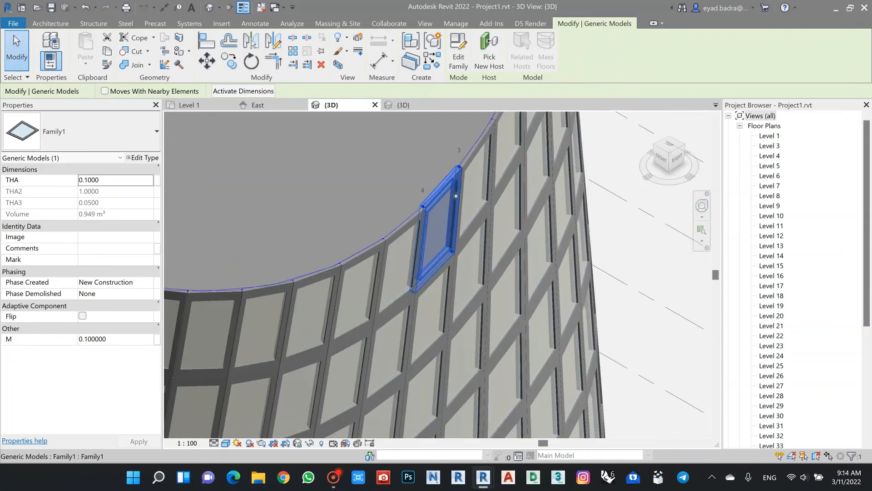
pyautogui.scroll(-4, 456, 196)
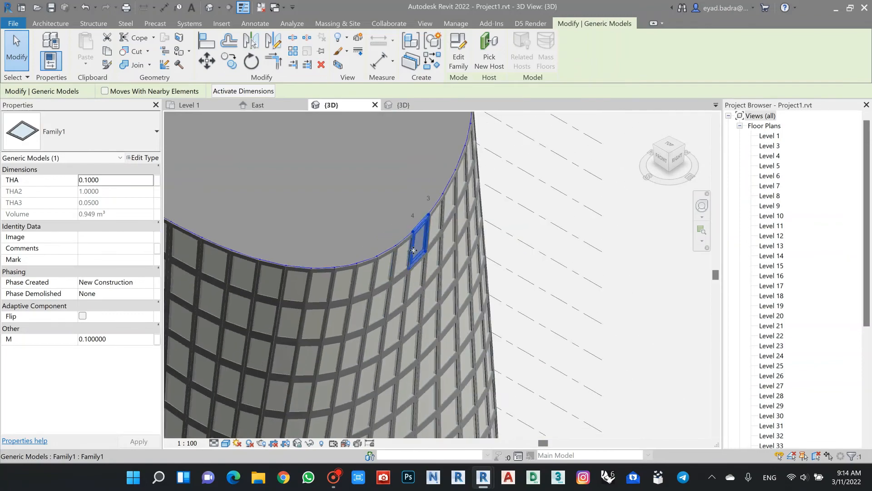
pyautogui.scroll(-3, 413, 250)
pyautogui.scroll(6, 436, 247)
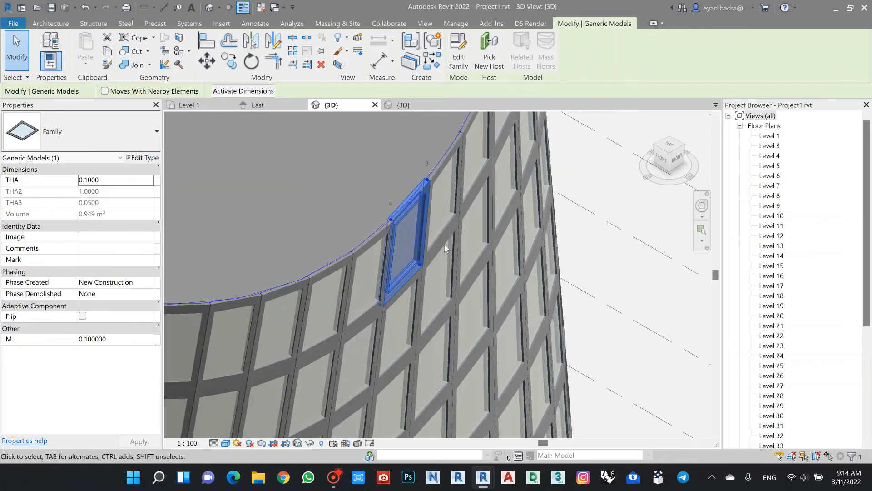
pyautogui.scroll(-5, 444, 245)
pyautogui.moveTo(559, 318); pyautogui.dragTo(535, 299, button='middle')
pyautogui.scroll(-3, 558, 277)
# Step: Switch to Dynamo and select the loft surface, code block, quad panel, Family Types and AdaptiveComponent.ByPoints nodes
pyautogui.moveTo(485, 483)
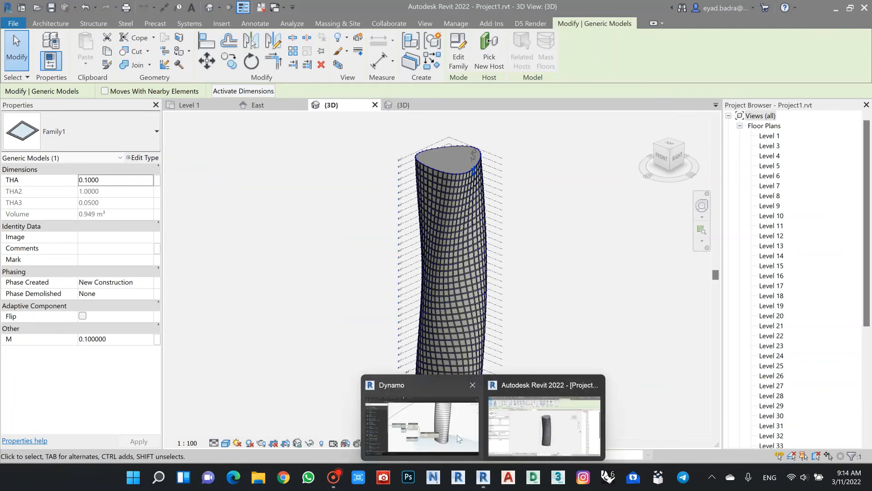
pyautogui.click(425, 413)
pyautogui.scroll(-5, 446, 177)
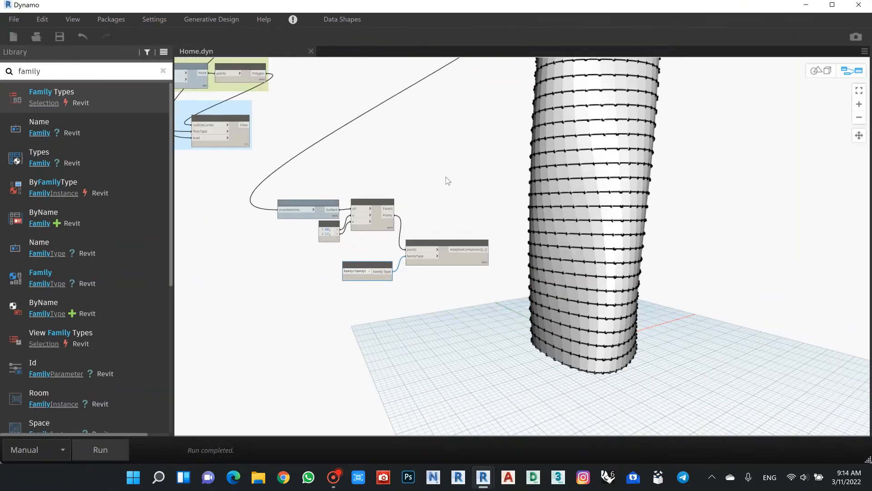
pyautogui.moveTo(512, 175); pyautogui.dragTo(352, 254)
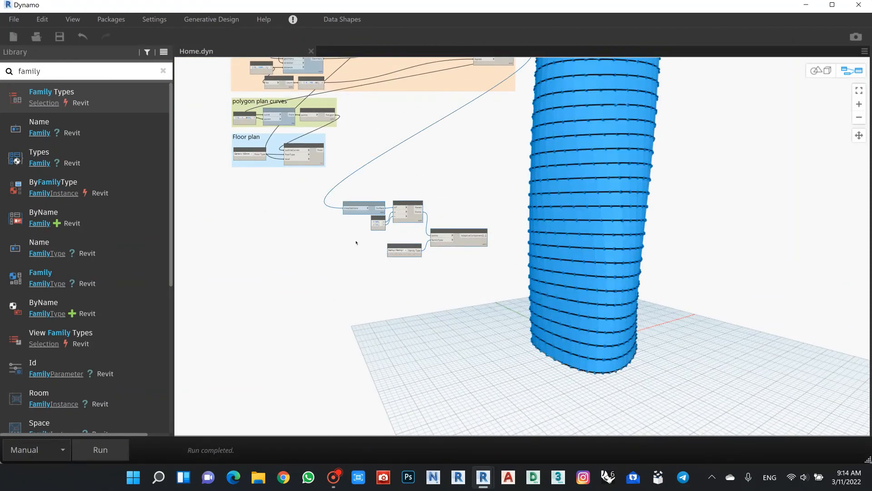
pyautogui.rightClick(356, 243)
pyautogui.click(259, 313)
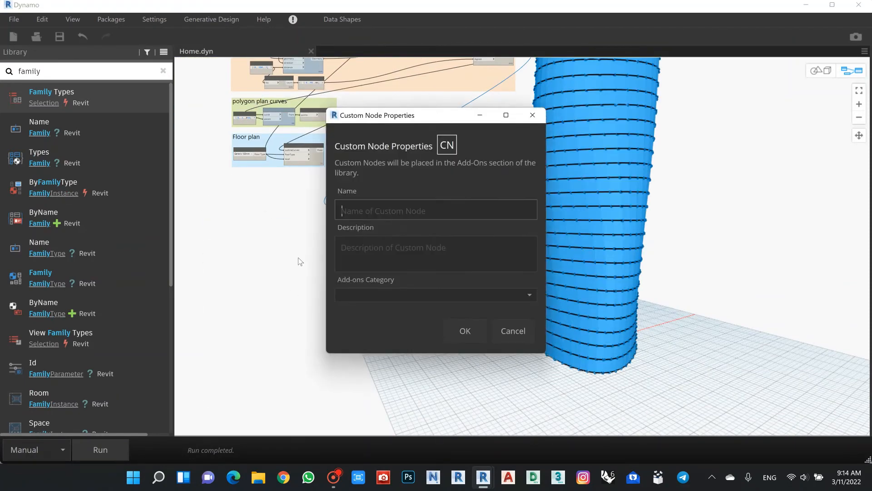
pyautogui.click(513, 331)
# Step: Group the selected panel nodes and title the group Panels
pyautogui.rightClick(197, 256)
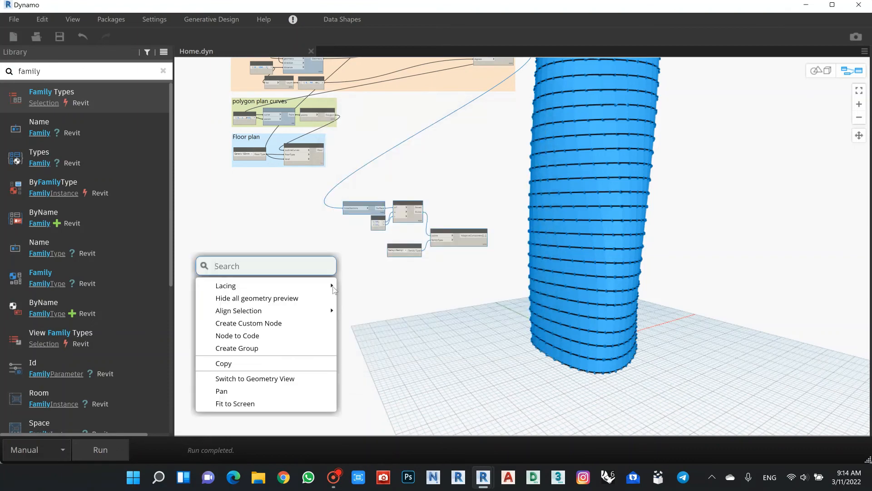
pyautogui.click(237, 348)
pyautogui.click(244, 347)
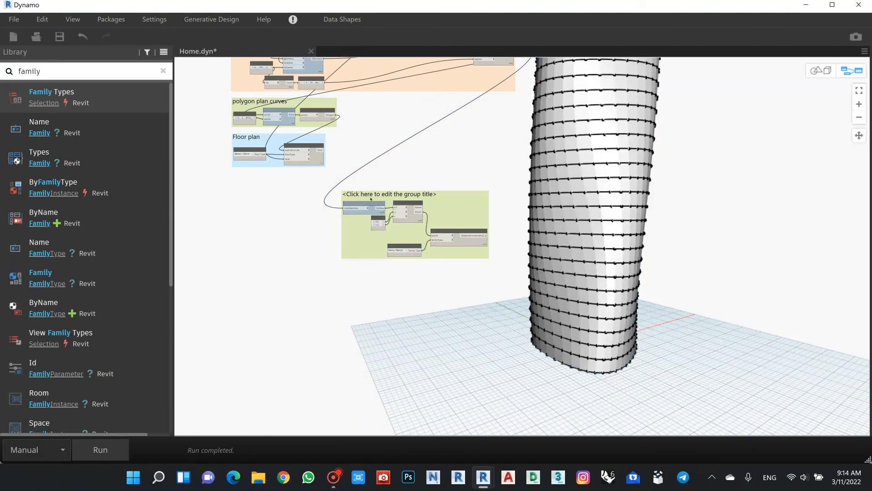
pyautogui.click(369, 196)
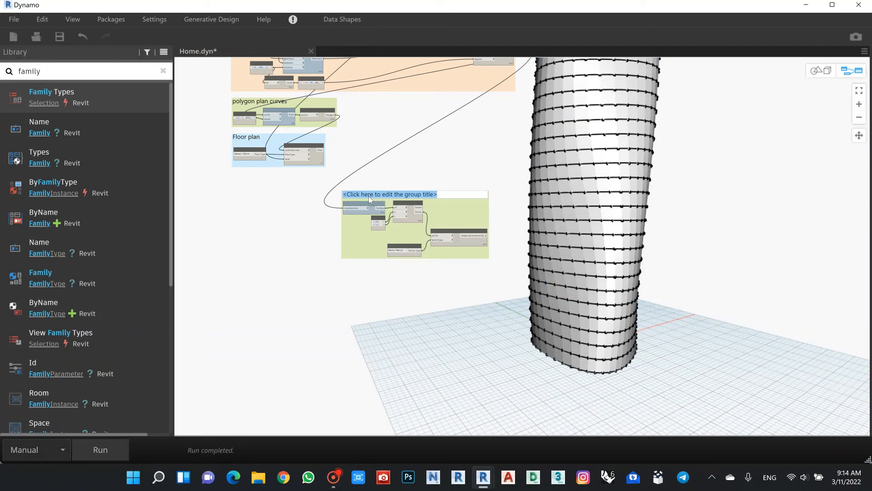
pyautogui.write('Panels')
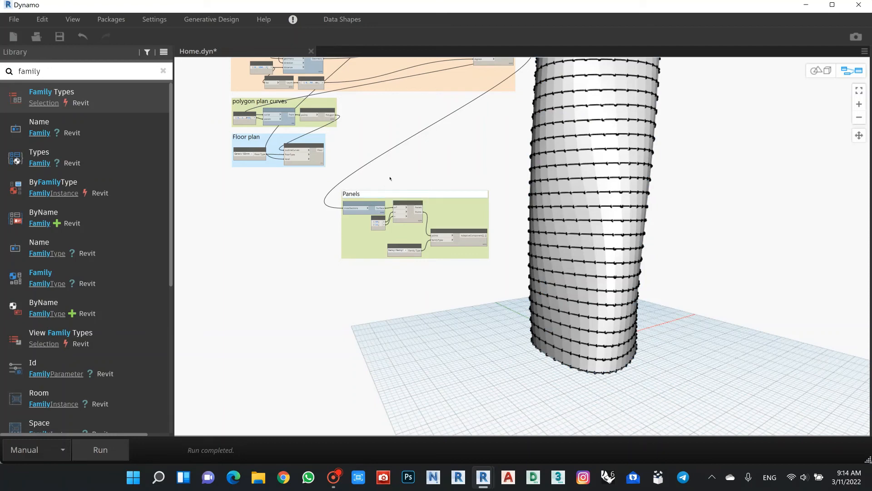
# Step: Color the Panels group grey and move it up just beneath the Floor plan group
pyautogui.scroll(5, 390, 178)
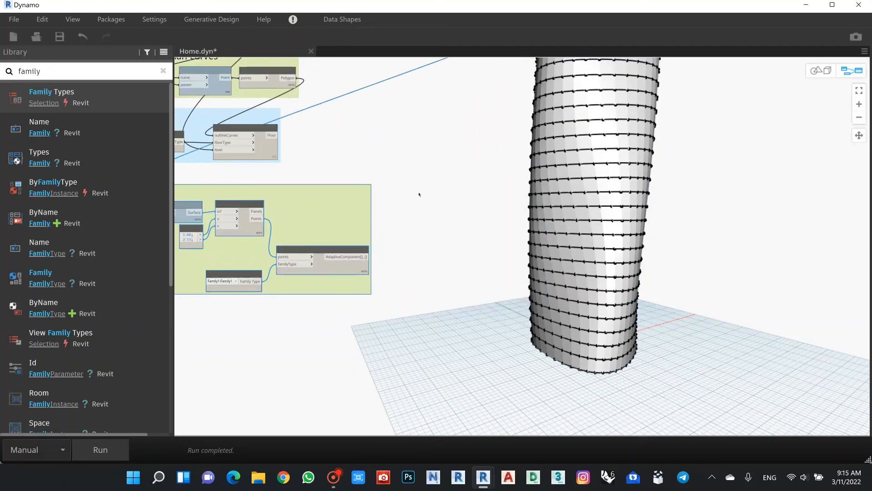
pyautogui.scroll(-2, 419, 195)
pyautogui.rightClick(225, 210)
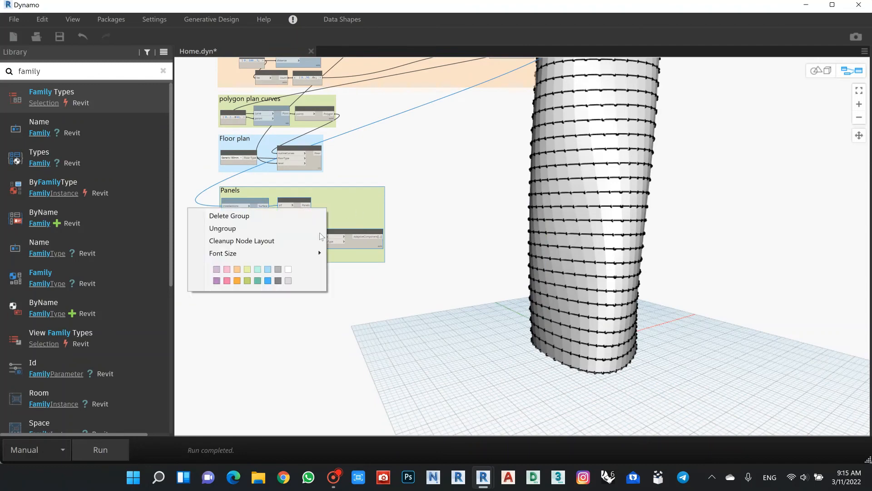
pyautogui.click(278, 279)
pyautogui.moveTo(324, 200); pyautogui.dragTo(321, 191)
pyautogui.click(413, 176)
pyautogui.moveTo(421, 177); pyautogui.dragTo(423, 178, button='middle')
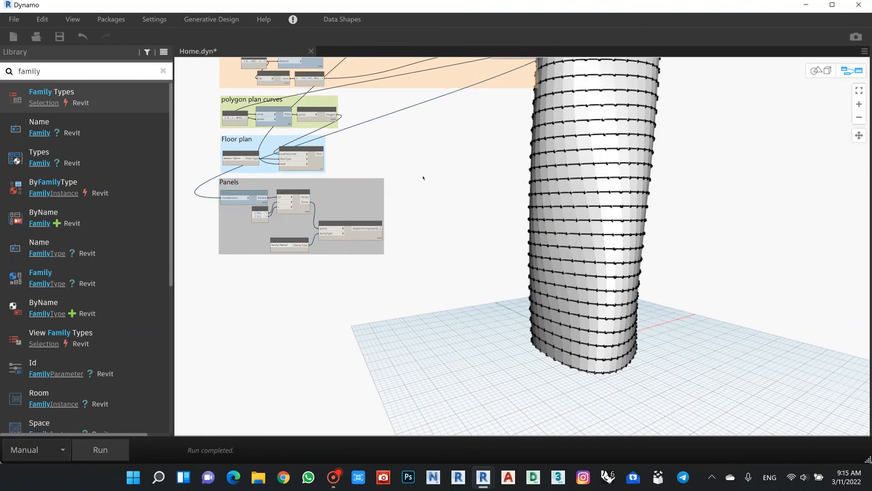
# Step: Clear the node library search and examine the nodes in Revit's Selection category
pyautogui.scroll(3, 489, 178)
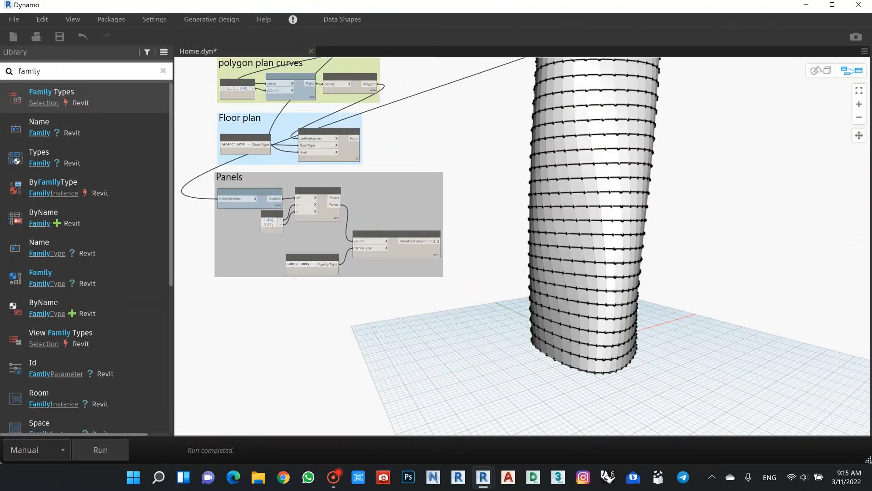
pyautogui.doubleClick(57, 71)
pyautogui.press('BackSpace')
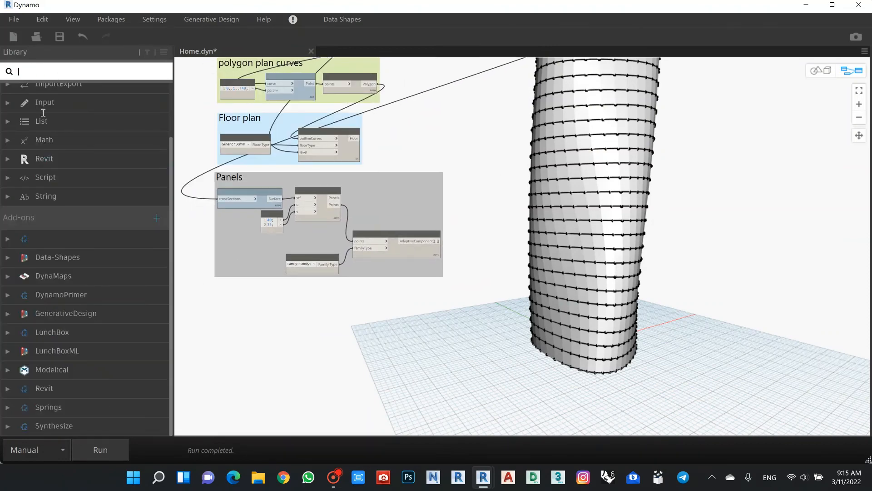
pyautogui.click(64, 158)
pyautogui.scroll(-4, 81, 234)
pyautogui.scroll(3, 71, 178)
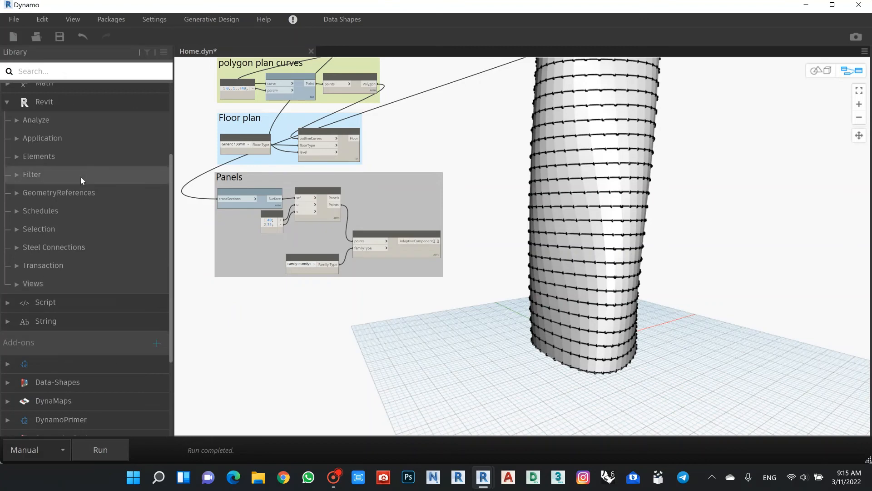
pyautogui.click(63, 230)
pyautogui.scroll(-5, 67, 277)
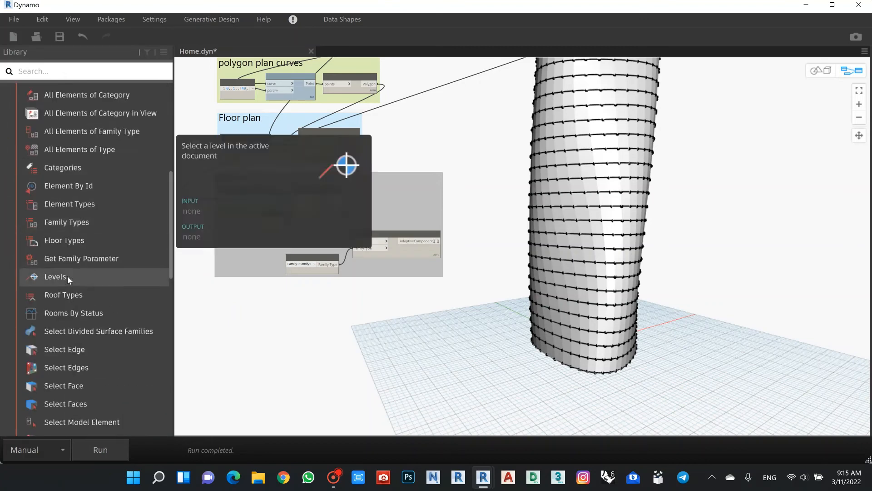
pyautogui.scroll(3, 67, 276)
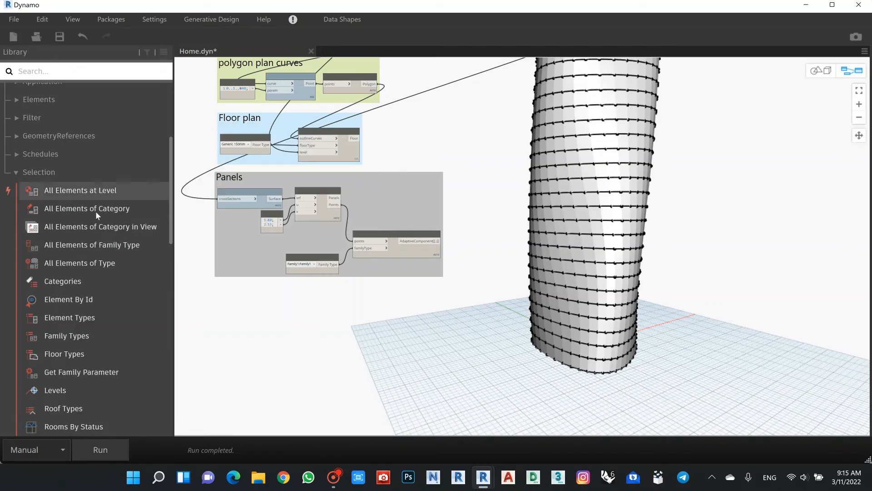
pyautogui.scroll(-3, 94, 263)
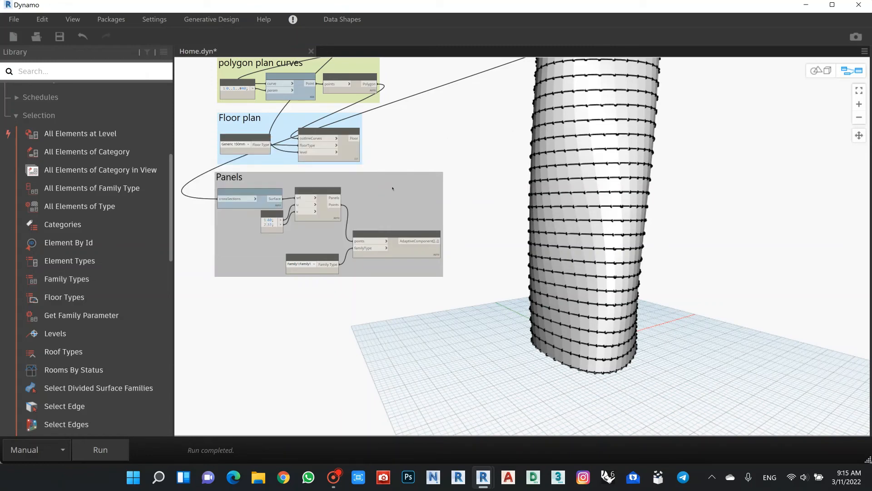
# Step: Add an All Elements of Family Type node below the Panels group and wire the Family Types output into it
pyautogui.moveTo(420, 147); pyautogui.dragTo(447, 127, button='middle')
pyautogui.scroll(1, 422, 149)
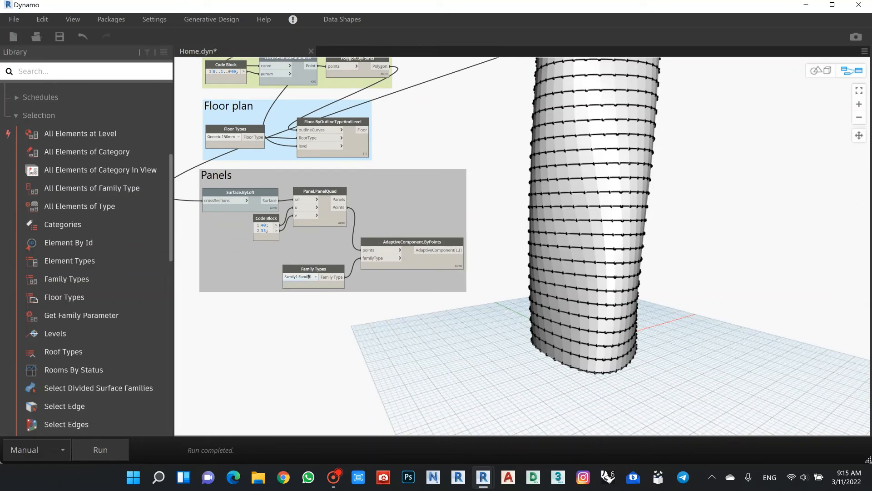
pyautogui.click(119, 190)
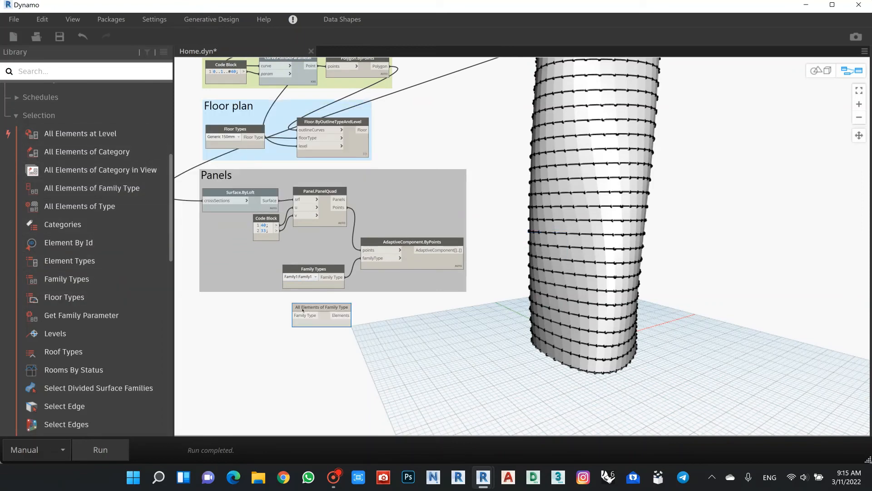
pyautogui.moveTo(316, 309); pyautogui.dragTo(219, 298)
pyautogui.click(344, 277)
pyautogui.click(227, 317)
pyautogui.moveTo(261, 326); pyautogui.dragTo(270, 305, button='middle')
pyautogui.scroll(-9, 80, 202)
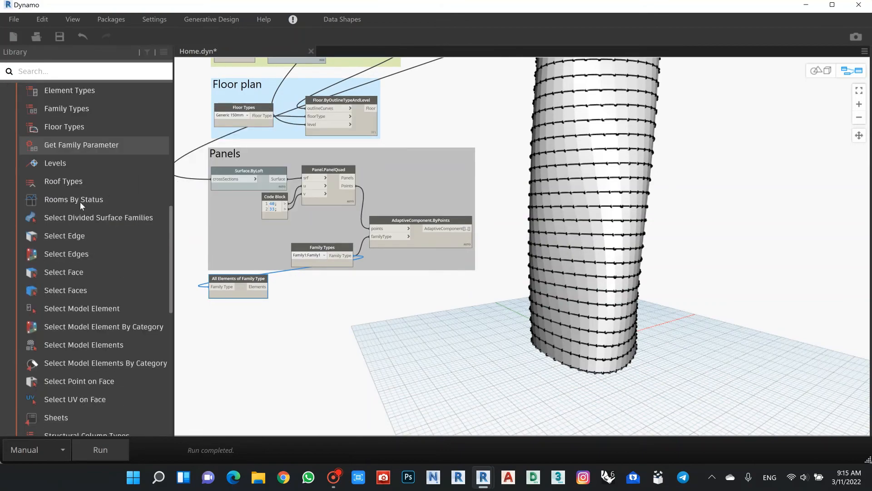
pyautogui.scroll(10, 84, 213)
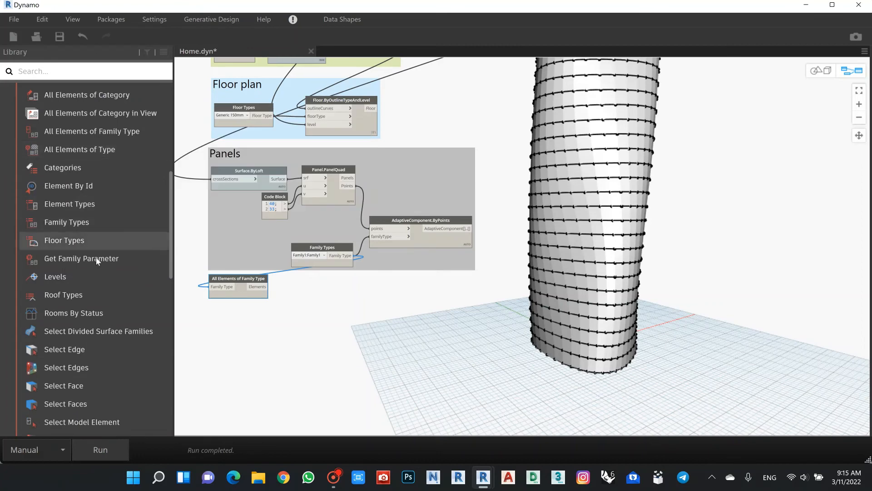
pyautogui.click(97, 258)
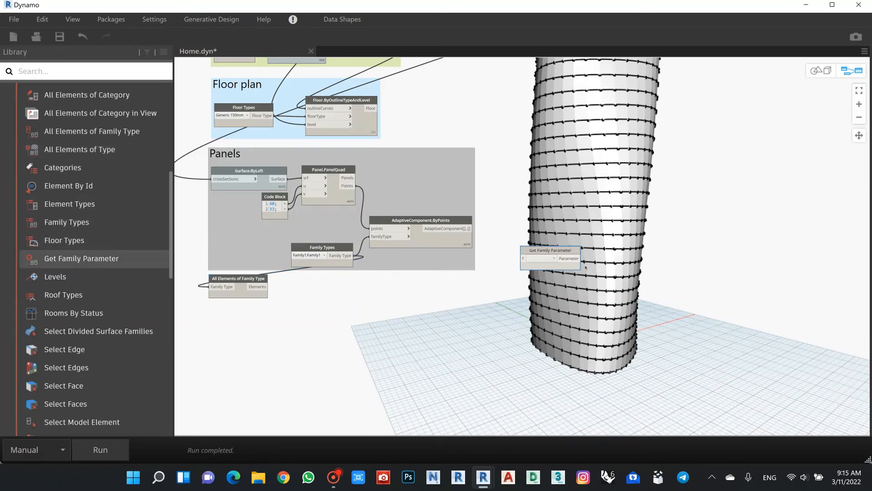
pyautogui.moveTo(537, 265); pyautogui.dragTo(415, 350)
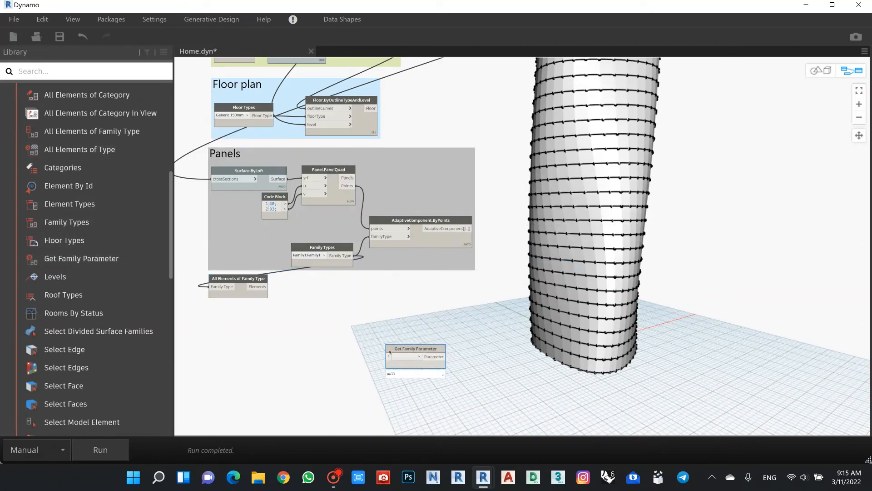
pyautogui.press('Delete')
# Step: Search the node library for a node that reads element parameters, trying "get param" and "get p", and clear the search
pyautogui.scroll(-2, 99, 200)
pyautogui.scroll(-3, 101, 203)
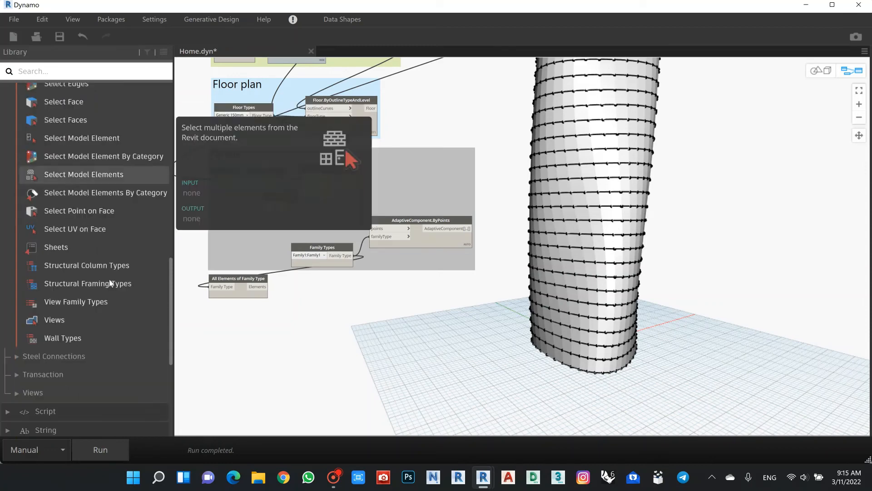
pyautogui.scroll(5, 83, 298)
pyautogui.scroll(5, 84, 298)
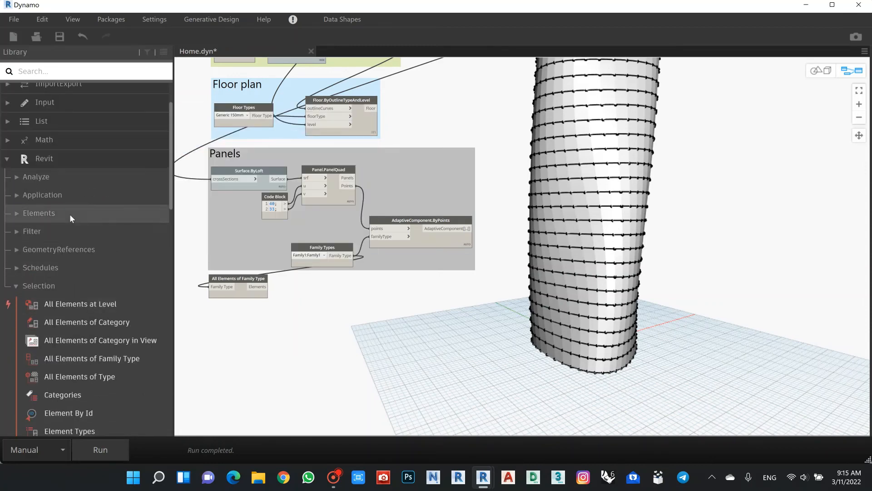
pyautogui.click(61, 71)
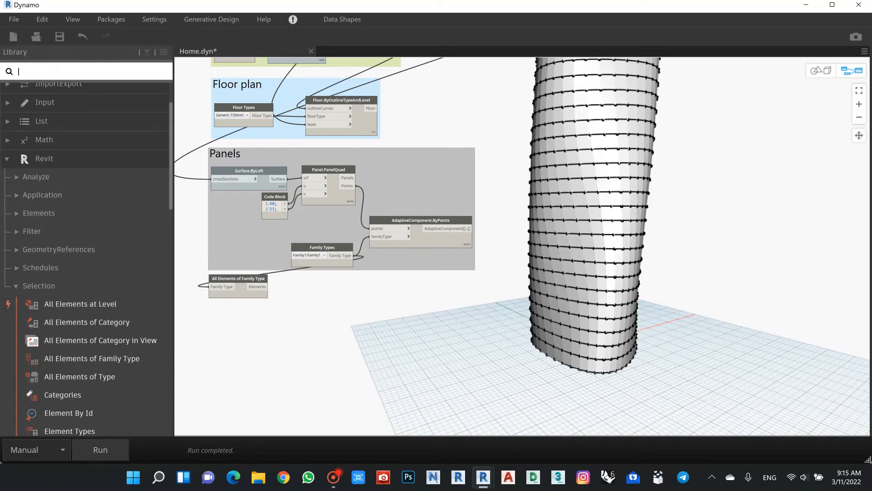
pyautogui.write('get param')
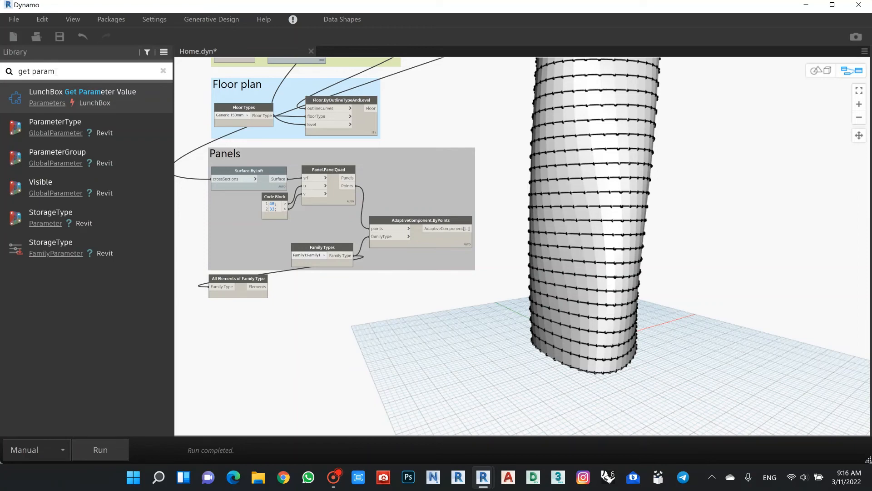
pyautogui.press('BackSpace')
pyautogui.press('BackSpace')
pyautogui.press('BackSpace')
pyautogui.press('BackSpace')
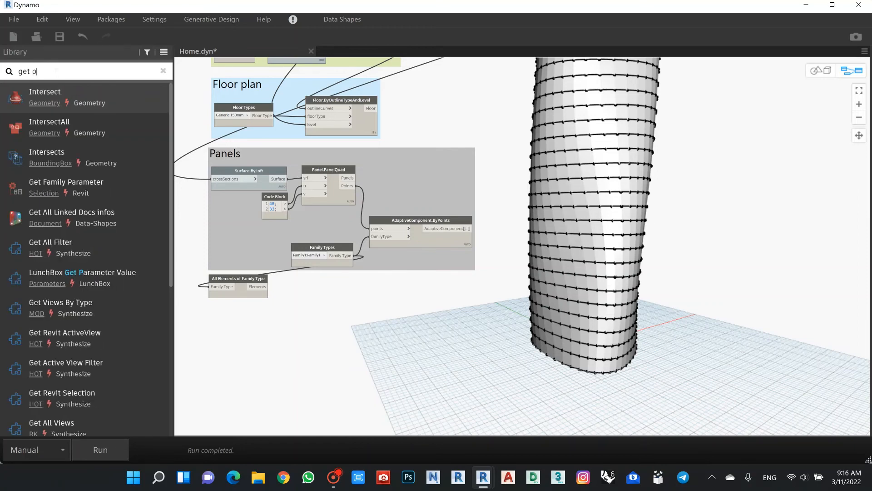
pyautogui.moveTo(111, 186)
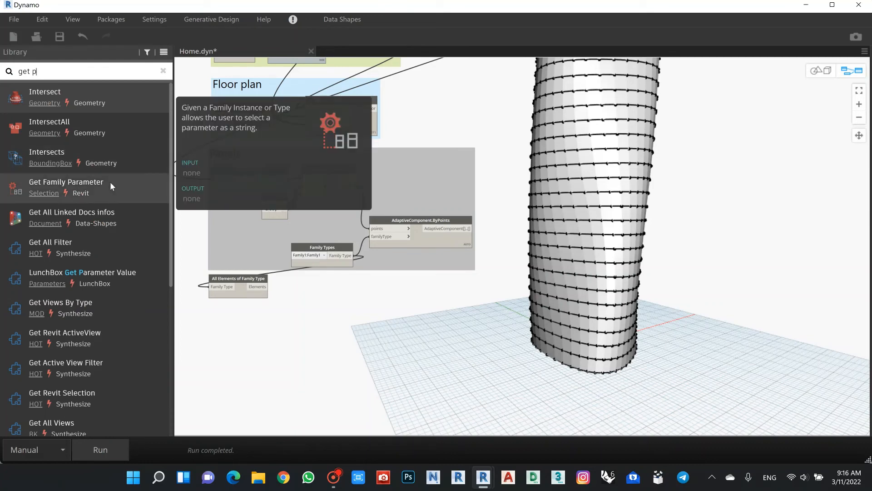
pyautogui.scroll(-6, 110, 182)
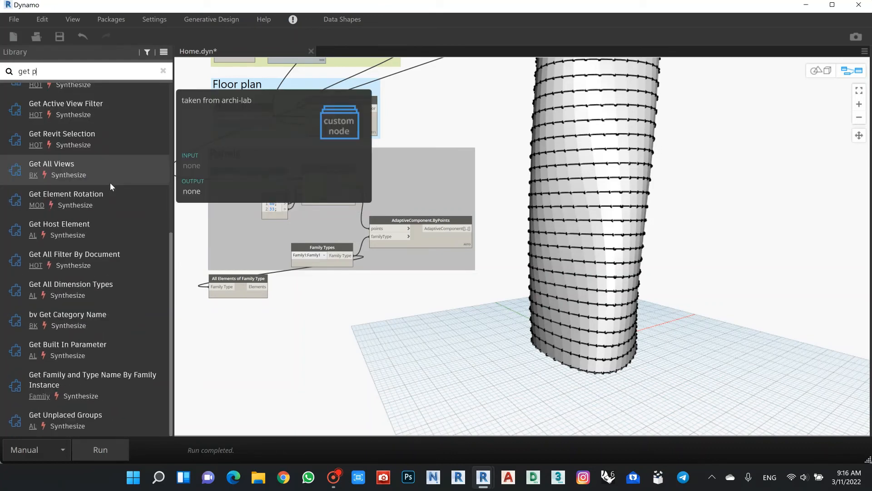
pyautogui.scroll(6, 111, 182)
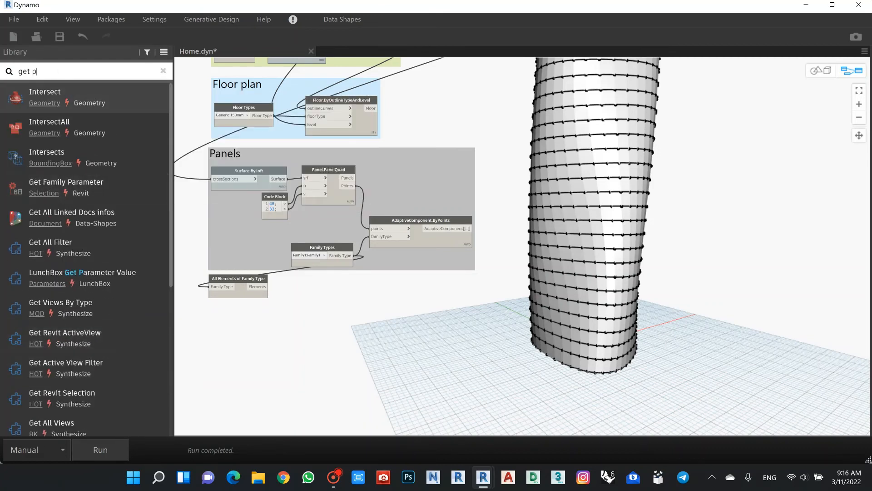
pyautogui.hotkey('ctrl', 'a')
pyautogui.press('BackSpace')
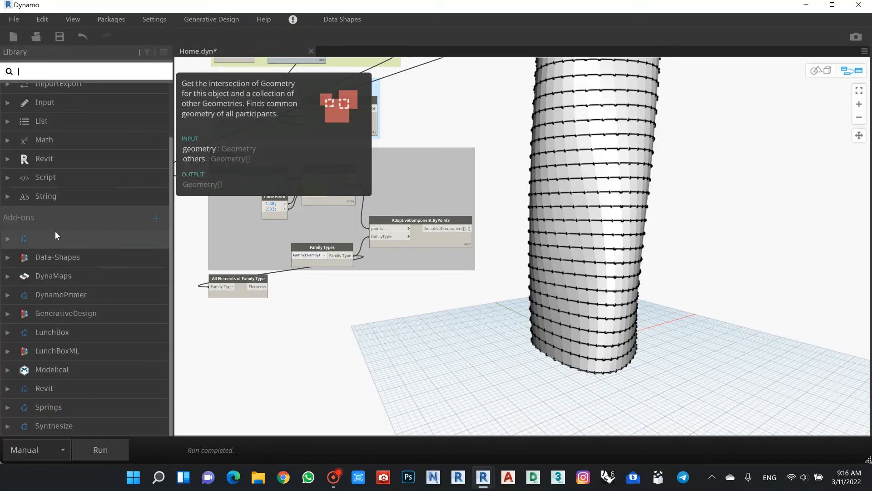
# Step: Add Revit's Element.GetParameterValueByName node and place it below the Panels group, beside the All Elements of Family Type node
pyautogui.click(70, 163)
pyautogui.click(83, 215)
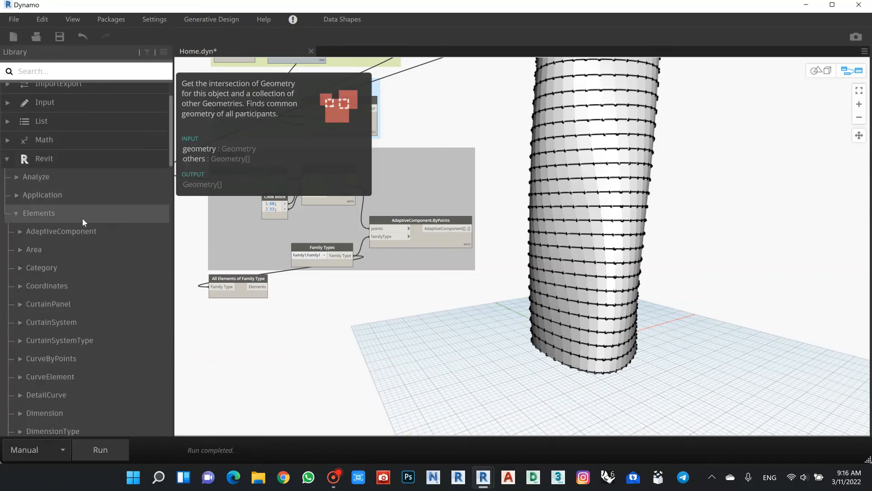
pyautogui.scroll(-5, 83, 218)
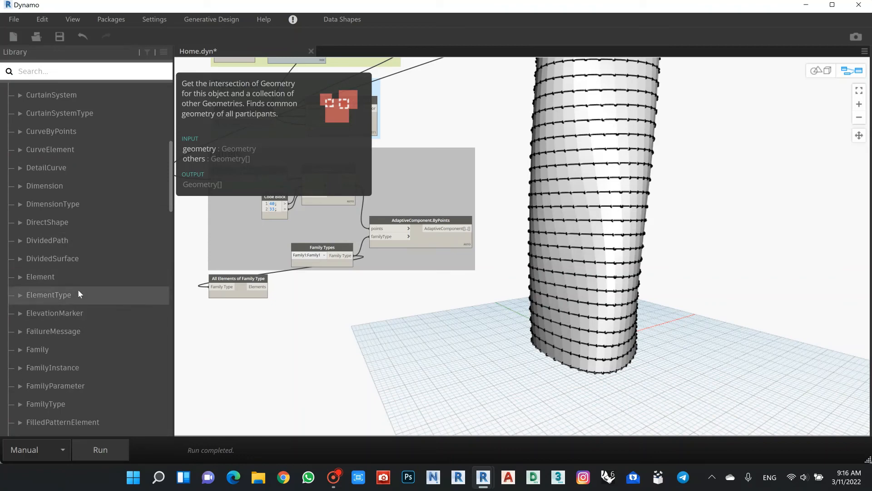
pyautogui.click(73, 277)
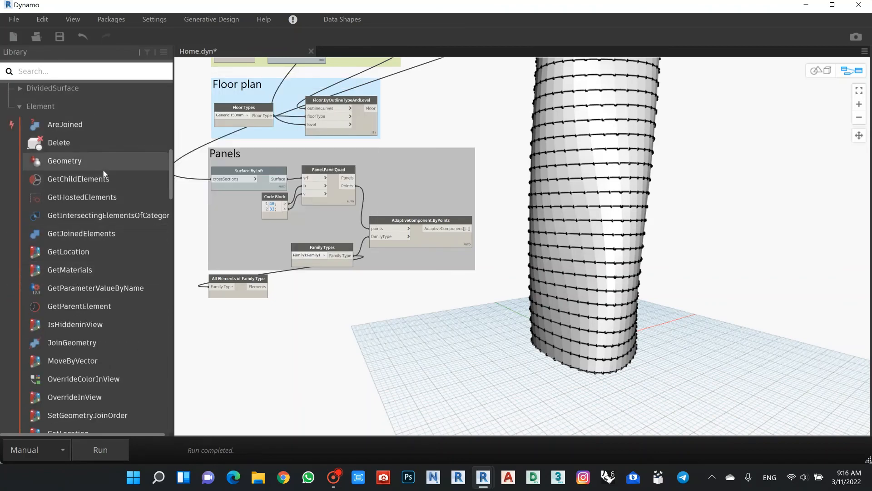
pyautogui.scroll(-1, 102, 219)
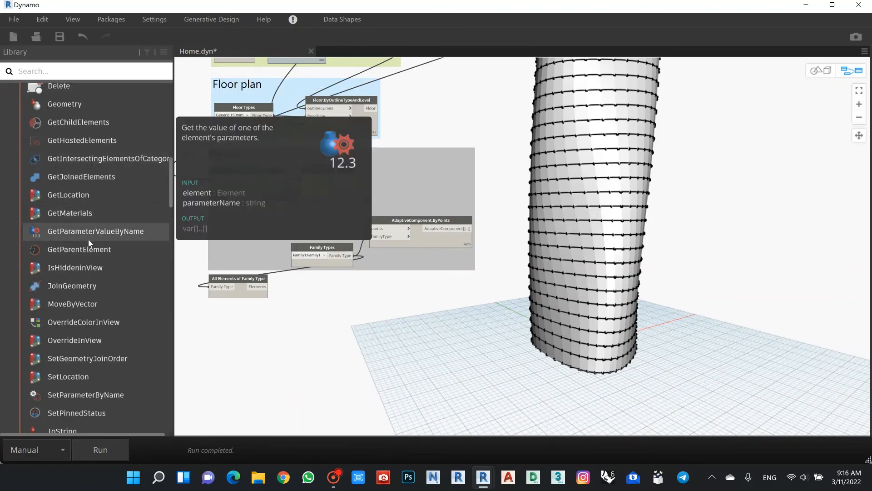
pyautogui.click(78, 233)
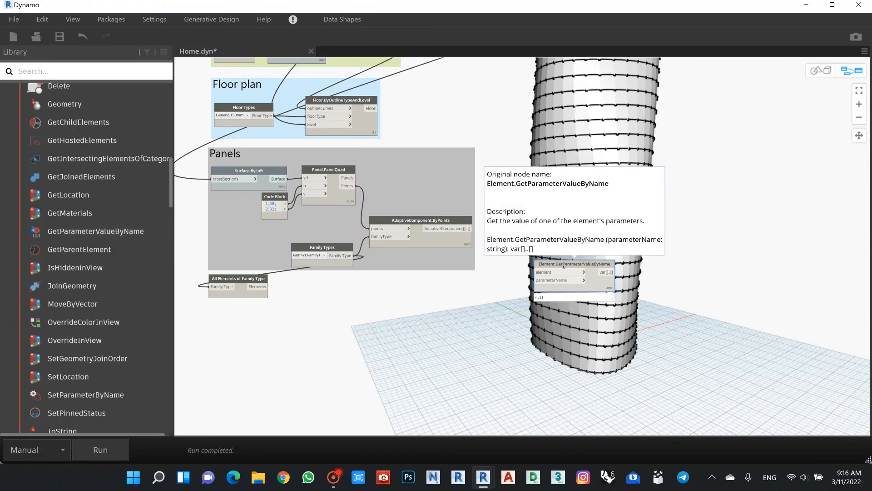
pyautogui.moveTo(554, 264); pyautogui.dragTo(352, 294)
# Step: Wire the collected Elements into the element input of Element.GetParameterValueByName and move that node closer to its source
pyautogui.scroll(2, 256, 298)
pyautogui.moveTo(363, 276); pyautogui.dragTo(411, 244, button='middle')
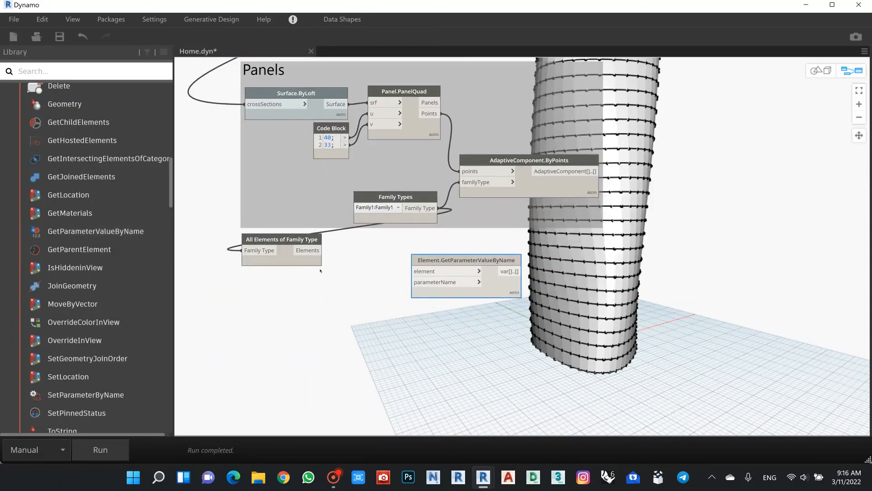
pyautogui.click(323, 251)
pyautogui.click(413, 272)
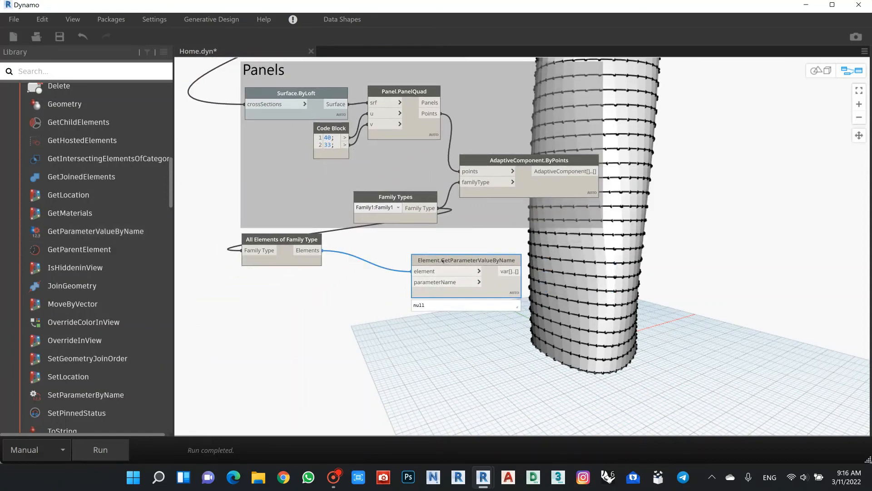
pyautogui.moveTo(442, 261); pyautogui.dragTo(373, 278)
# Step: Create a Code Block containing "M"; below All Elements of Family Type and wire it into the parameterName input
pyautogui.doubleClick(275, 301)
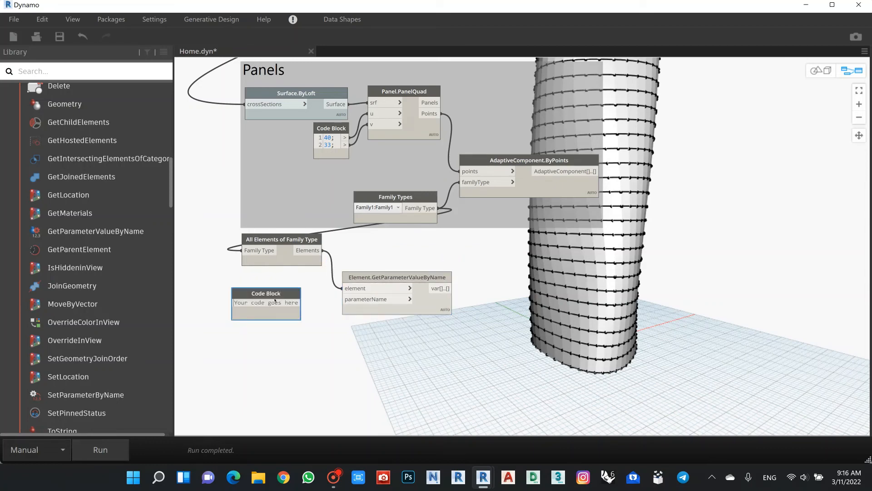
pyautogui.write('"M";')
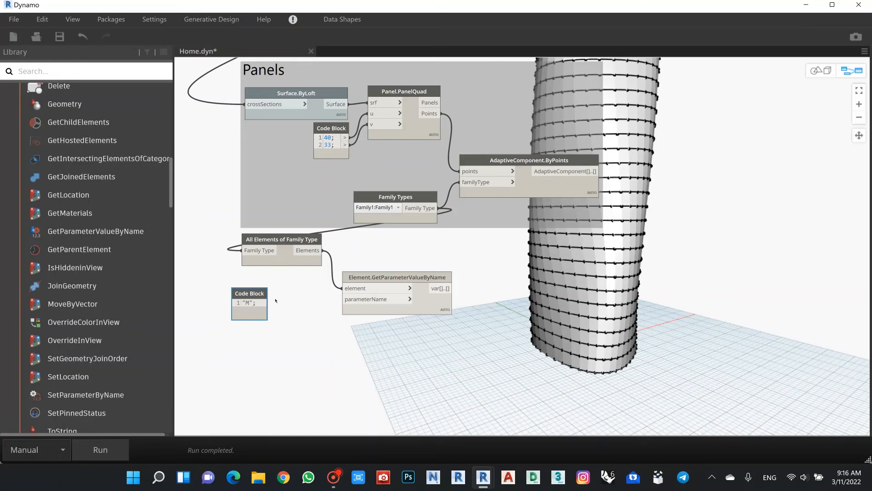
pyautogui.click(303, 304)
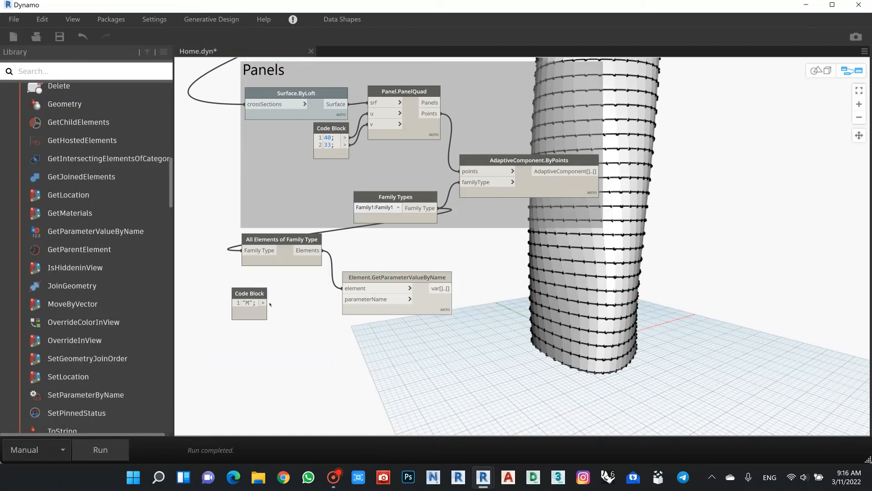
pyautogui.click(355, 301)
pyautogui.moveTo(252, 296); pyautogui.dragTo(262, 281)
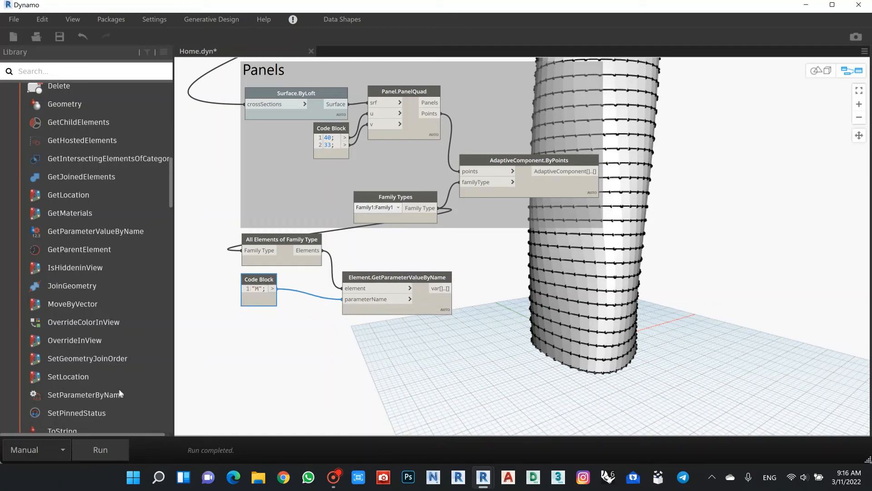
# Step: Run the graph and examine the list of M values output by Element.GetParameterValueByName
pyautogui.click(100, 449)
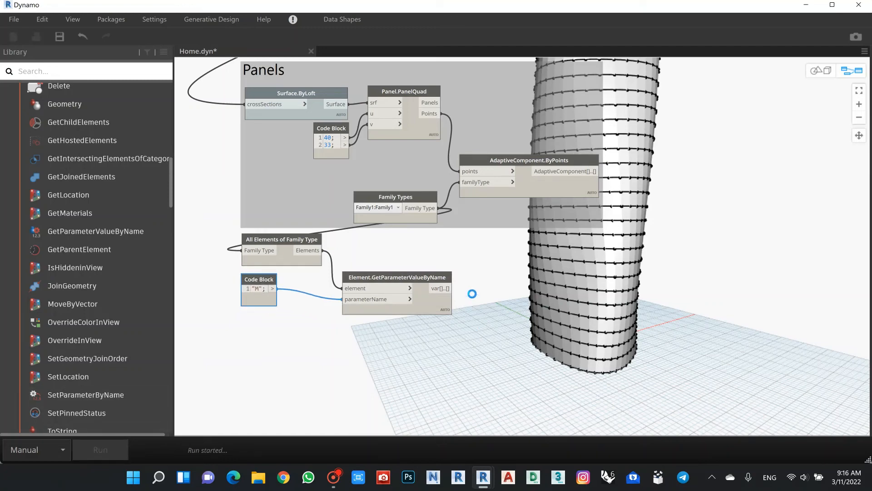
pyautogui.moveTo(492, 330); pyautogui.dragTo(472, 294, button='middle')
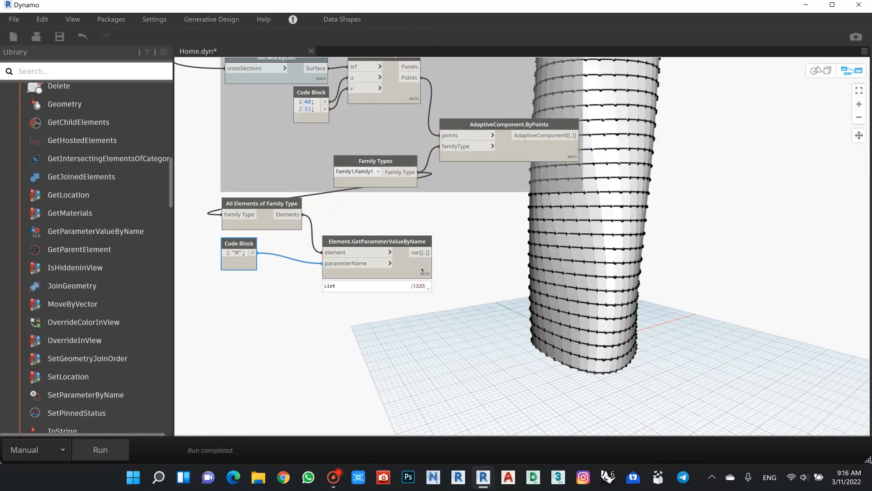
pyautogui.click(427, 291)
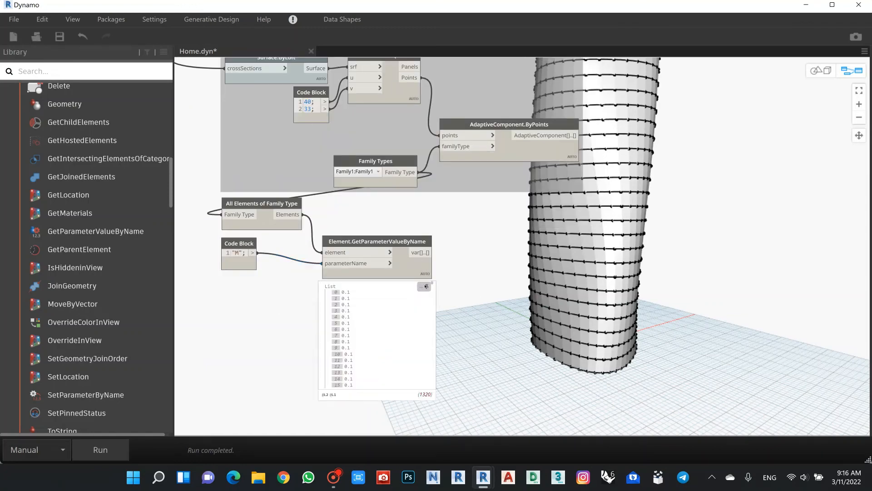
pyautogui.click(424, 287)
pyautogui.scroll(-6, 344, 356)
pyautogui.scroll(-3, 344, 357)
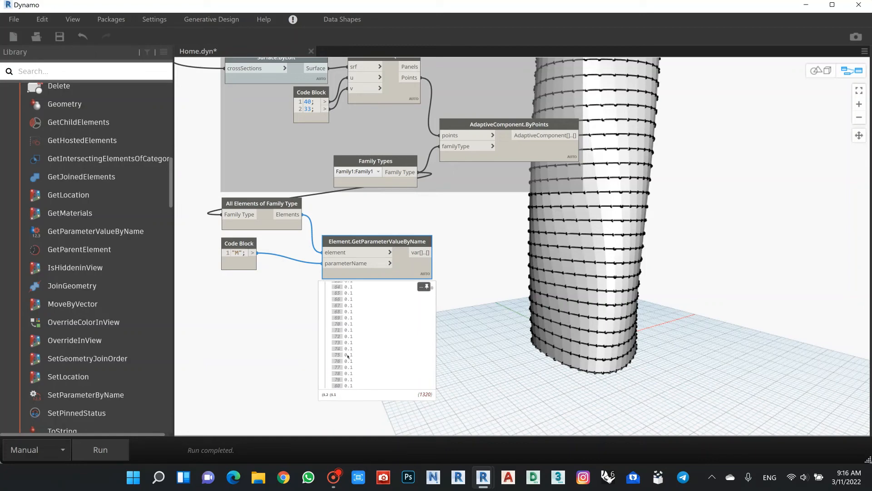
pyautogui.scroll(2, 349, 355)
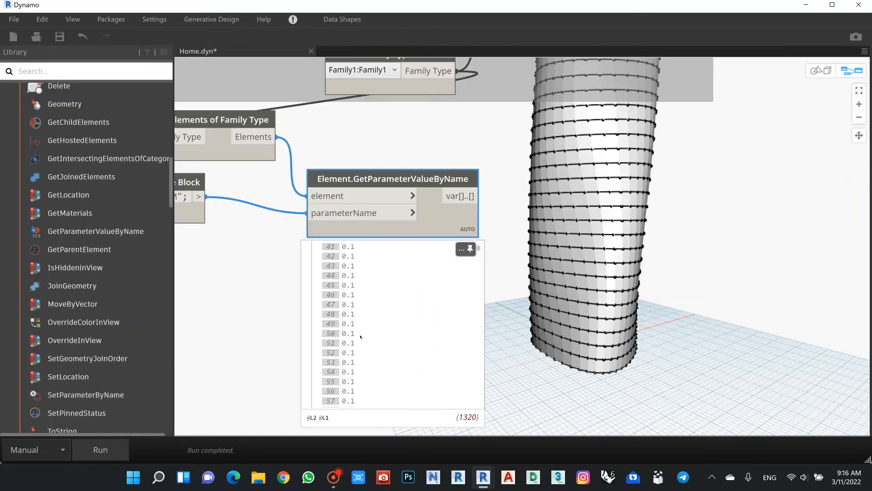
pyautogui.scroll(-5, 361, 337)
pyautogui.scroll(-3, 436, 318)
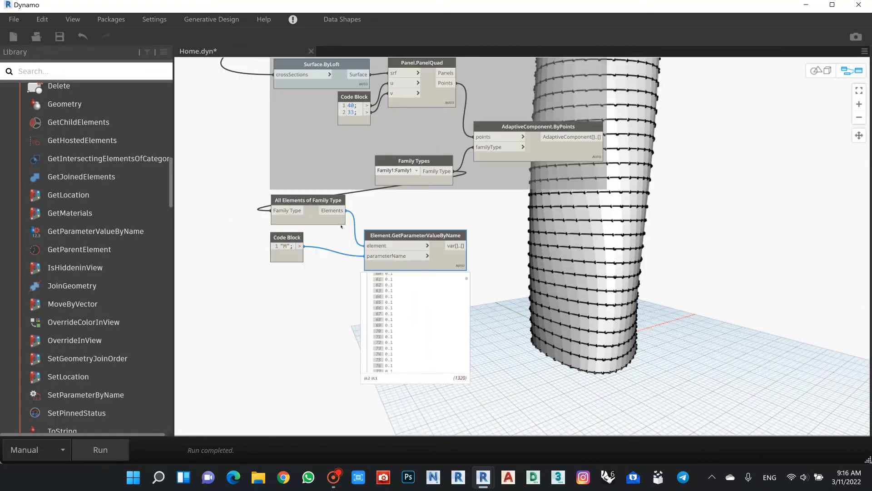
# Step: Align the "M" Code Block and the Element.GetParameterValueByName node tightly against the All Elements of Family Type node
pyautogui.moveTo(293, 236); pyautogui.dragTo(302, 232)
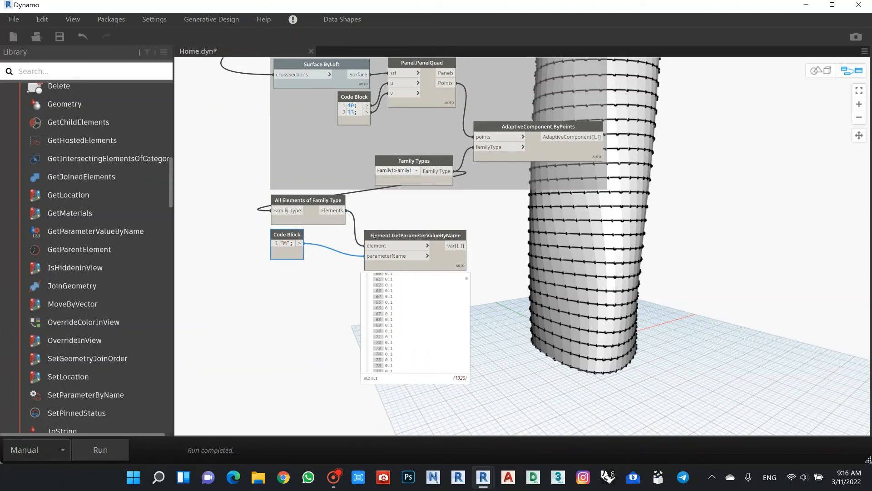
pyautogui.moveTo(375, 236); pyautogui.dragTo(362, 201)
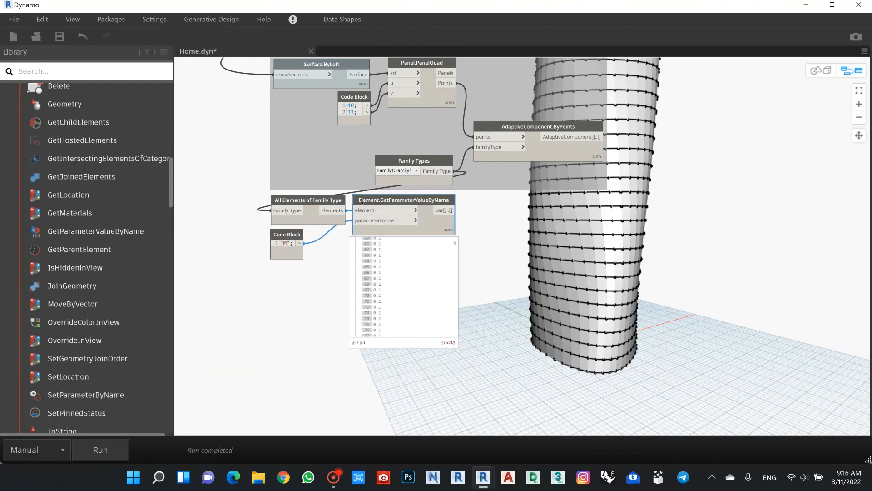
pyautogui.scroll(-3, 481, 228)
pyautogui.moveTo(477, 228); pyautogui.dragTo(340, 228, button='middle')
# Step: Add an Element.SetParameterByName node in the empty canvas area below the Panels group
pyautogui.click(484, 478)
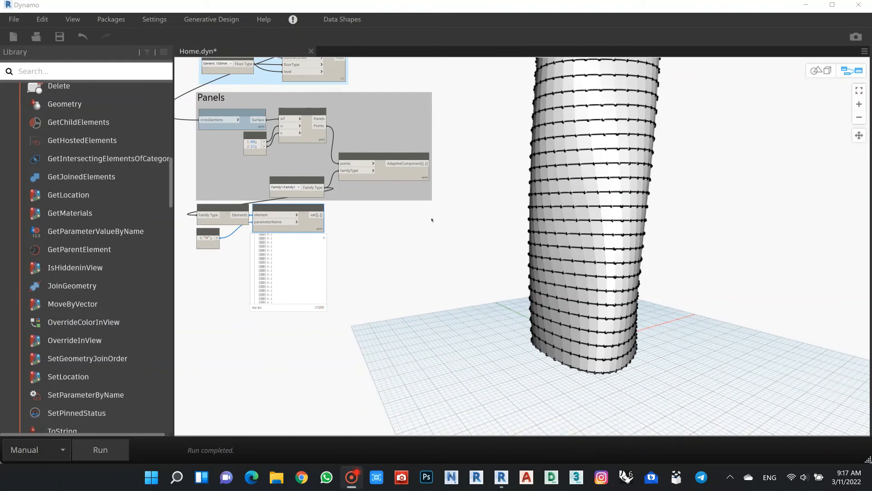
pyautogui.scroll(-5, 84, 182)
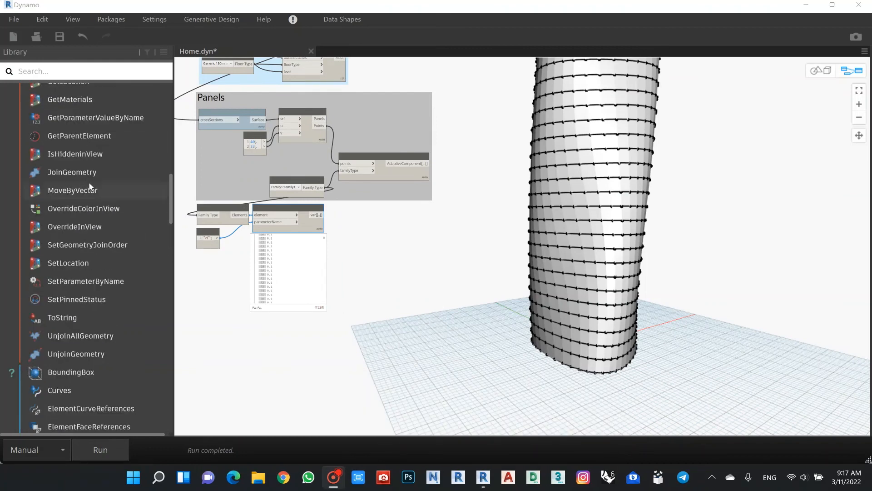
pyautogui.scroll(-3, 88, 219)
pyautogui.moveTo(89, 228); pyautogui.dragTo(428, 241)
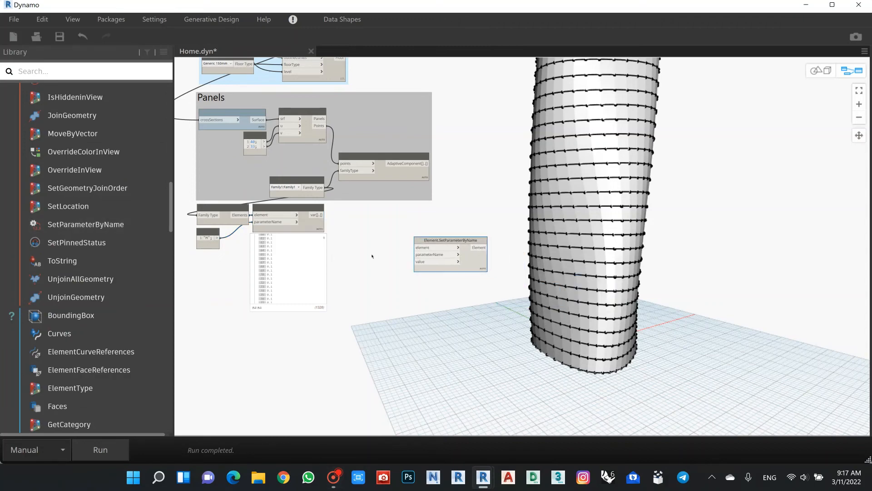
# Step: Unpin the value preview of Element.GetParameterValueByName and move the Element.SetParameterByName node closer to the parameter-reading nodes
pyautogui.scroll(2, 372, 255)
pyautogui.click(372, 256)
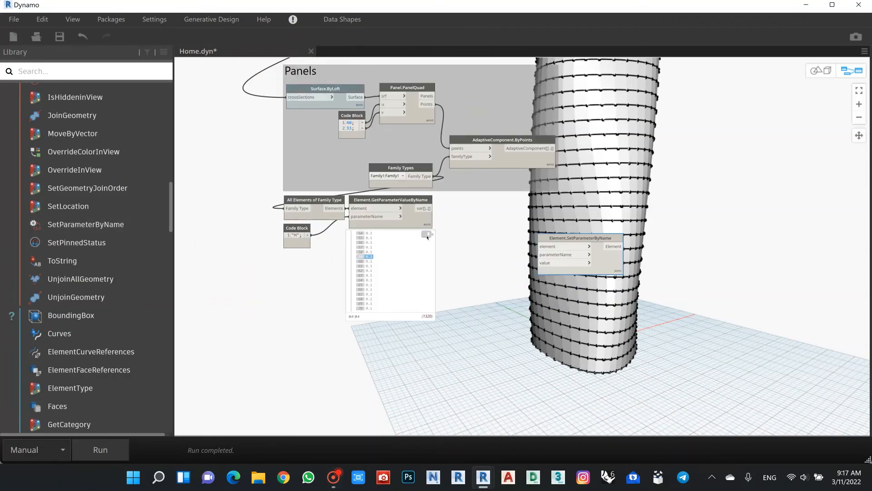
pyautogui.click(432, 235)
pyautogui.moveTo(547, 245); pyautogui.dragTo(483, 244, button='middle')
pyautogui.scroll(3, 494, 240)
pyautogui.moveTo(494, 240); pyautogui.dragTo(404, 268)
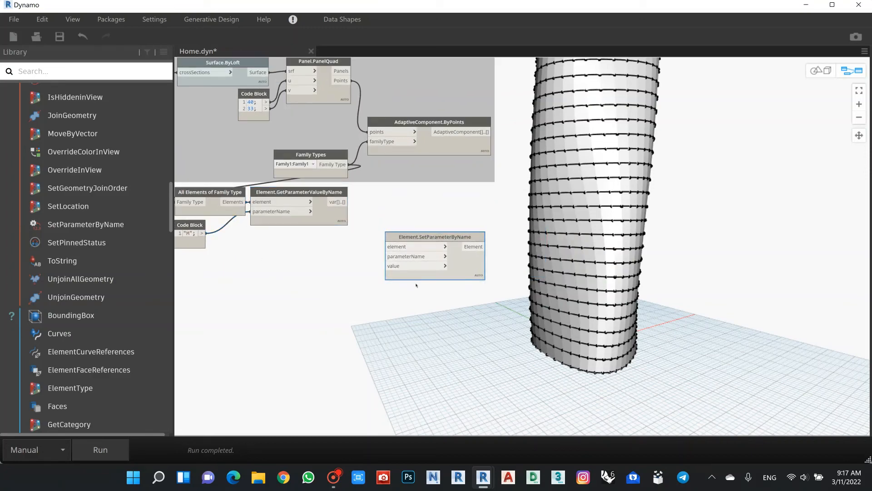
pyautogui.scroll(-5, 407, 270)
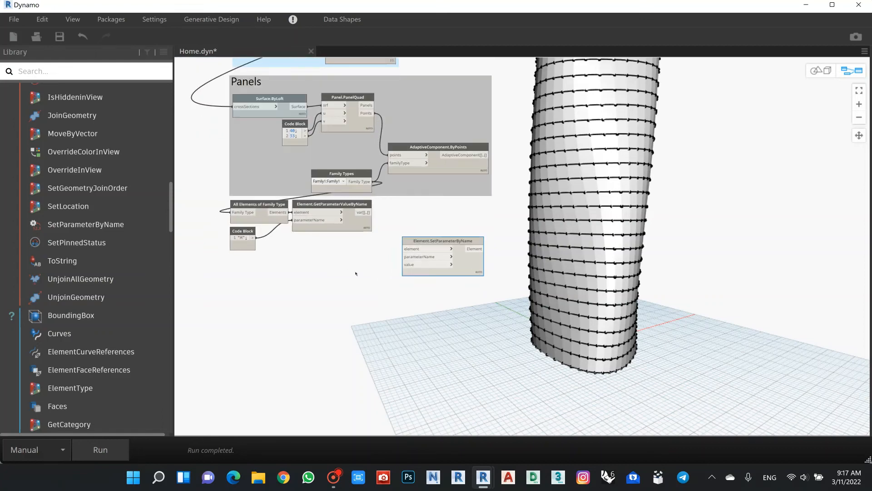
pyautogui.moveTo(365, 302); pyautogui.dragTo(341, 303, button='middle')
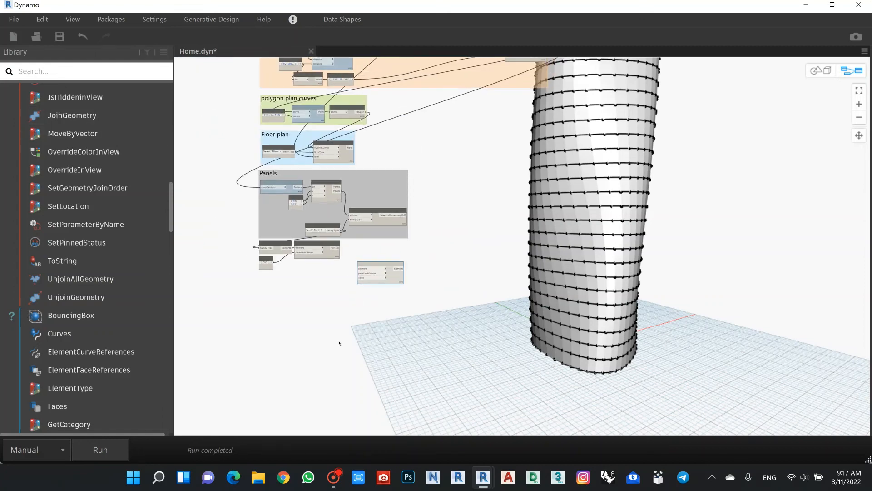
# Step: Create a Code Block below the parameter-reading nodes containing Point.ByCoordinates(50,0,50);
pyautogui.scroll(1, 287, 307)
pyautogui.doubleClick(283, 318)
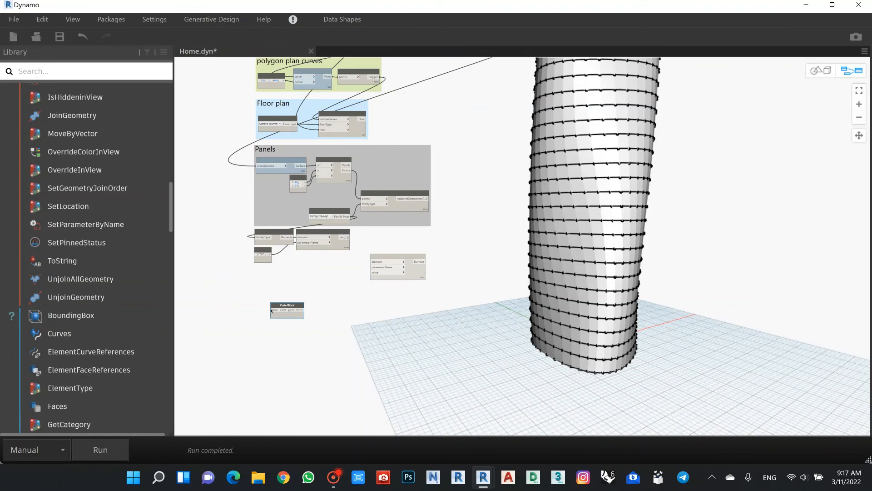
pyautogui.write('poin')
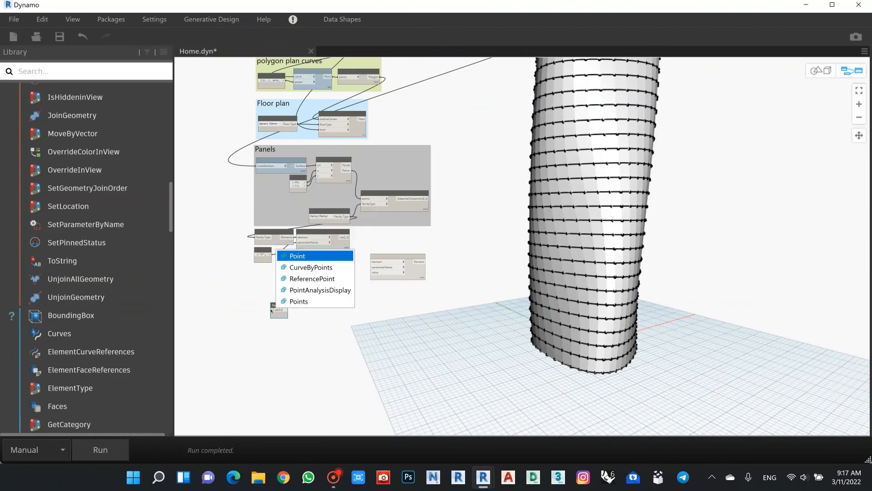
pyautogui.press('Return')
pyautogui.write('.By')
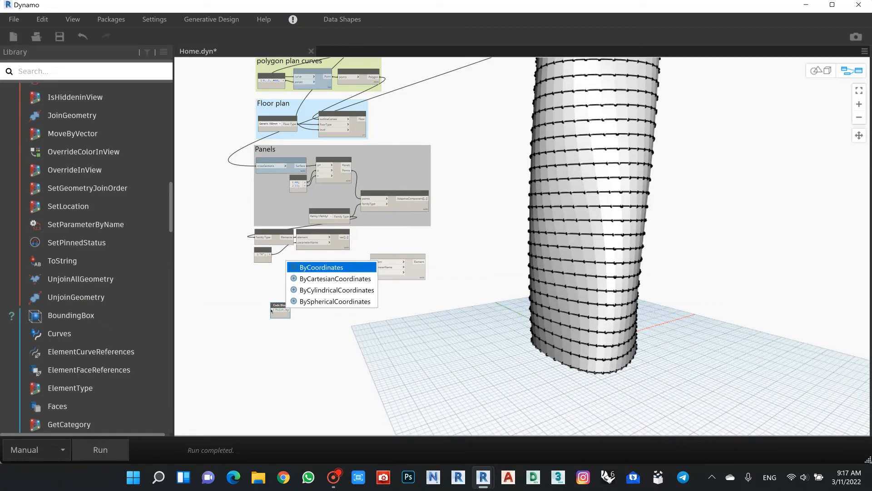
pyautogui.press('Return')
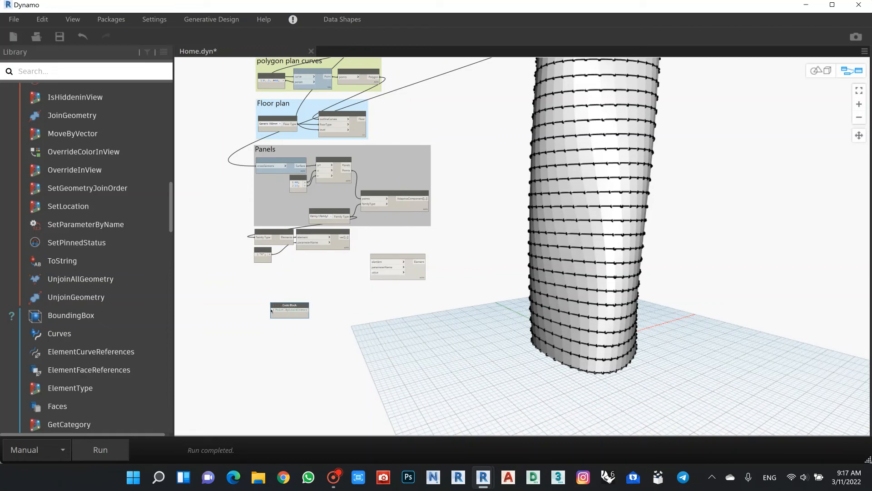
pyautogui.write('(')
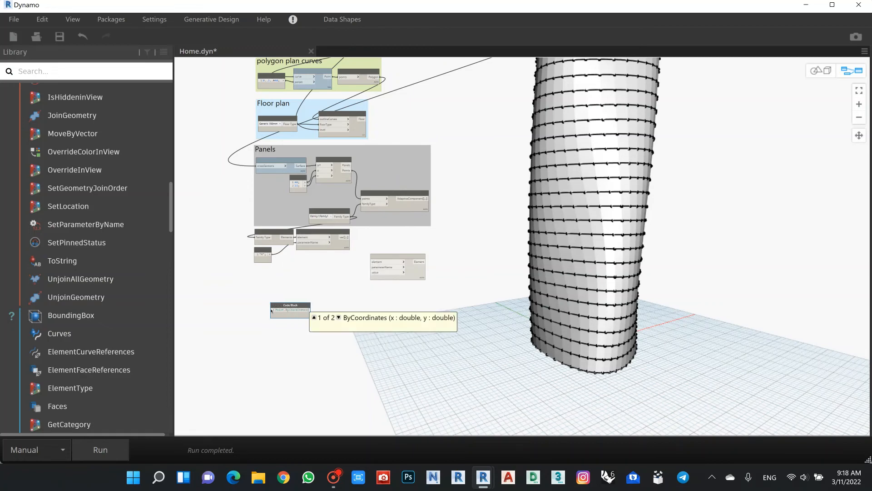
pyautogui.click(339, 318)
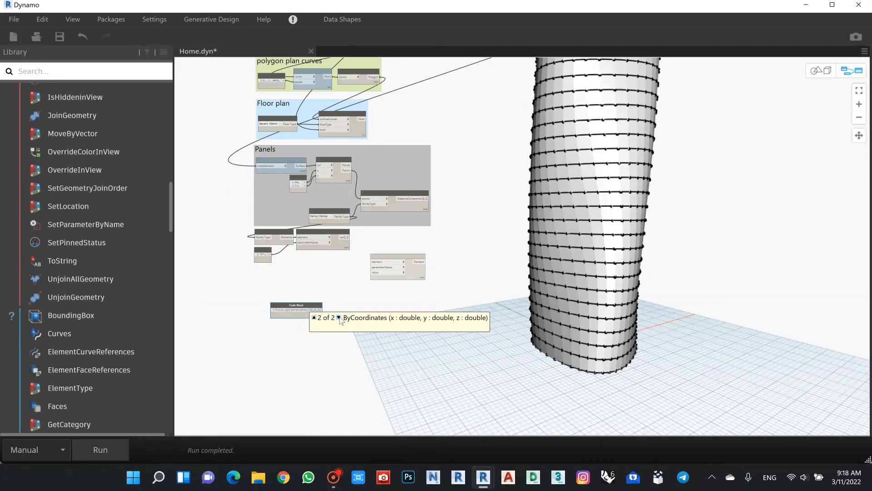
pyautogui.write(');')
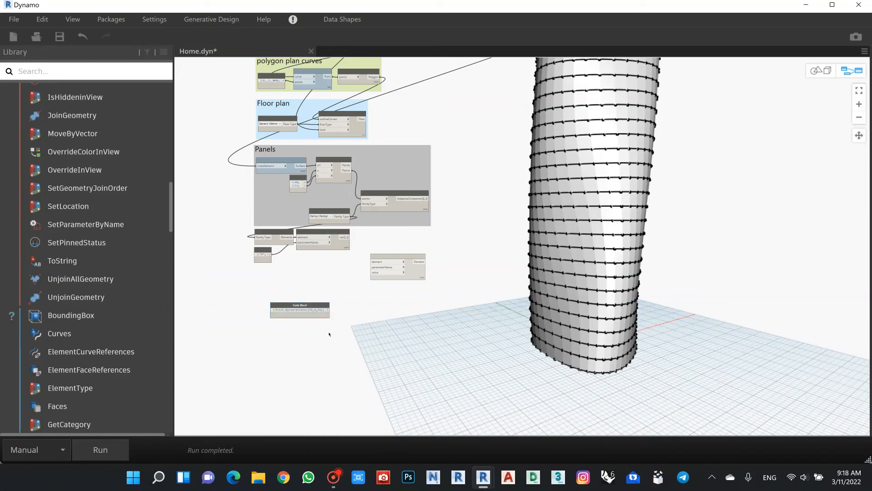
# Step: Run the graph and place the Point.ByCoordinates Code Block directly beneath the "M" Code Block
pyautogui.scroll(5, 334, 335)
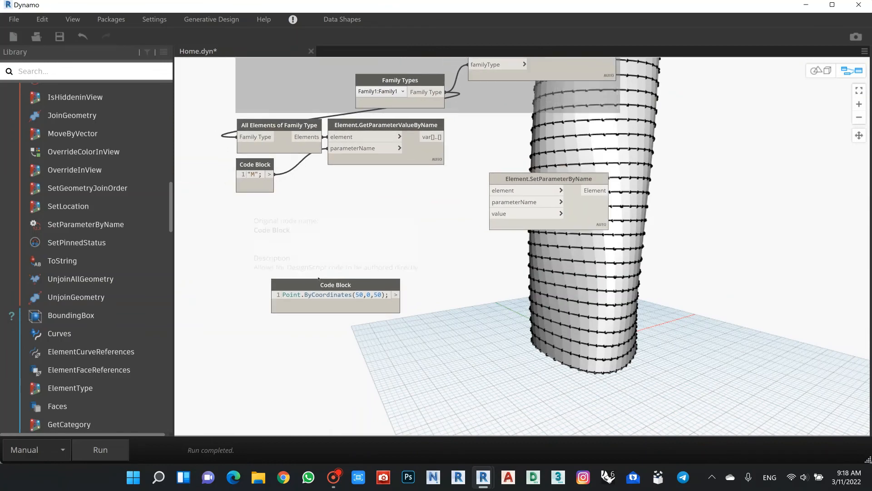
pyautogui.moveTo(331, 282); pyautogui.dragTo(299, 238)
pyautogui.click(89, 445)
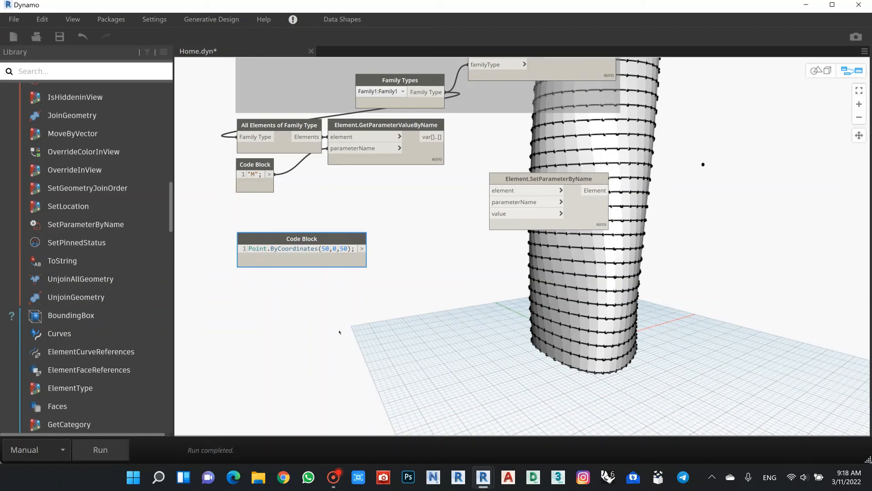
pyautogui.scroll(-6, 421, 300)
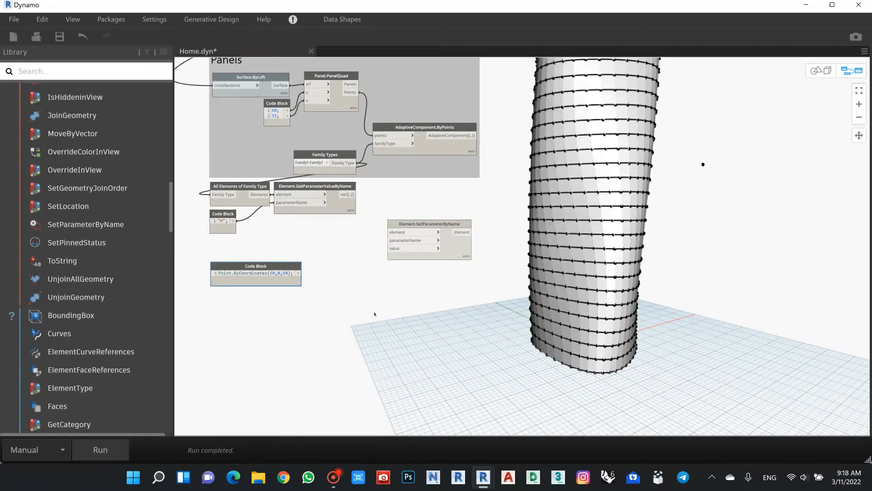
pyautogui.scroll(1, 356, 269)
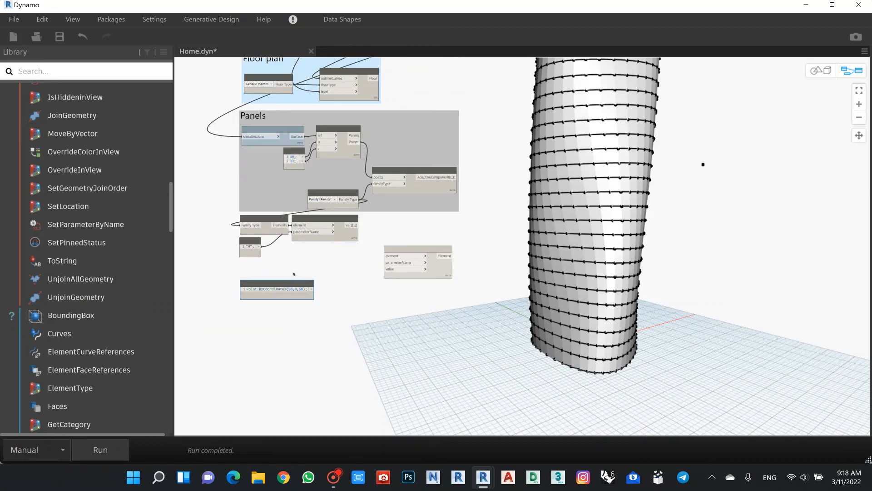
pyautogui.moveTo(275, 285); pyautogui.dragTo(275, 267)
pyautogui.scroll(1, 301, 320)
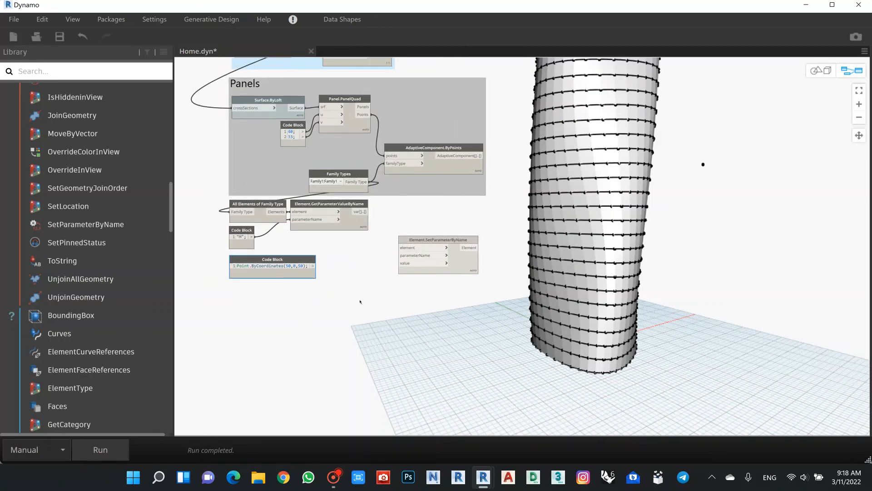
# Step: Search the node library for "location" and examine the available nodes for reading an element's location
pyautogui.scroll(5, 114, 194)
pyautogui.scroll(3, 114, 194)
pyautogui.scroll(-3, 114, 195)
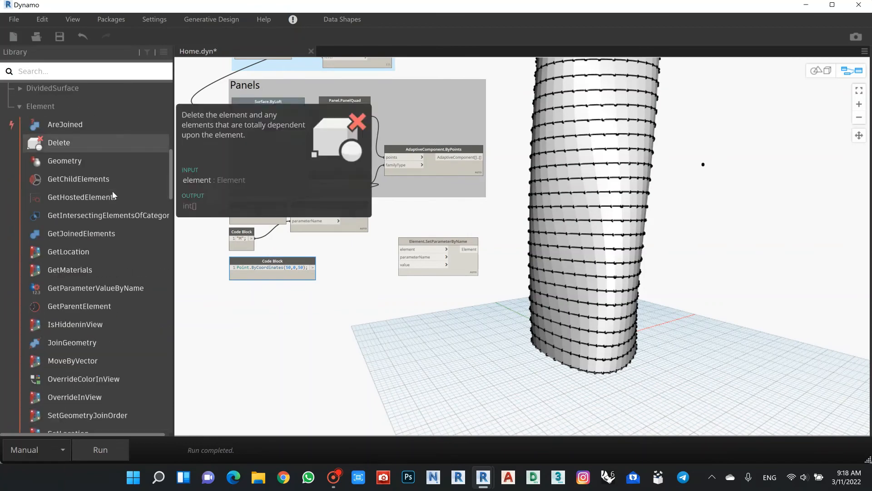
pyautogui.click(57, 71)
pyautogui.write('location')
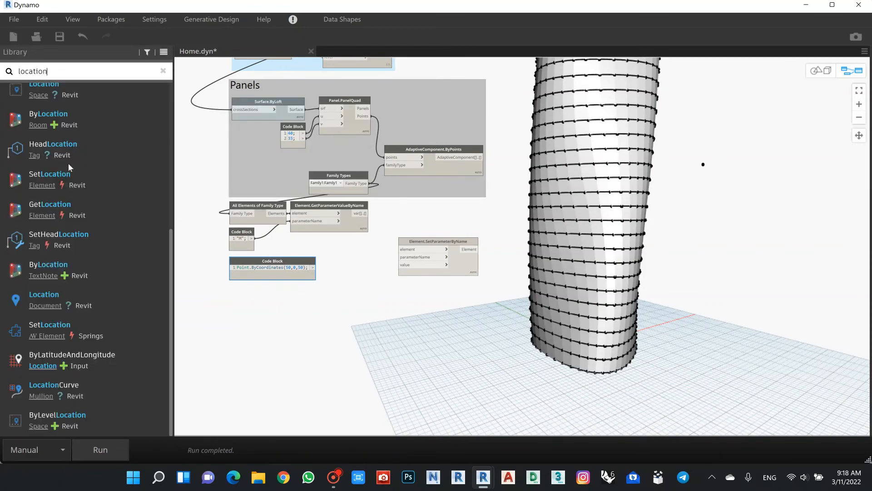
pyautogui.scroll(4, 68, 163)
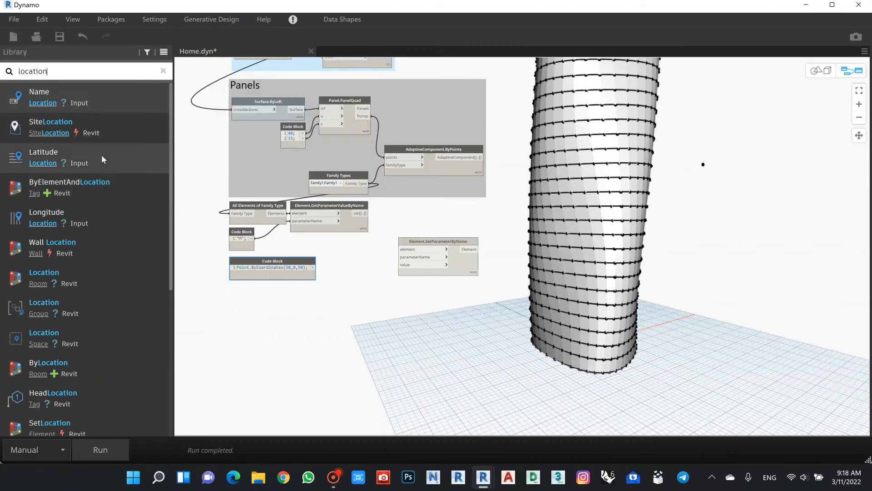
pyautogui.scroll(-5, 101, 155)
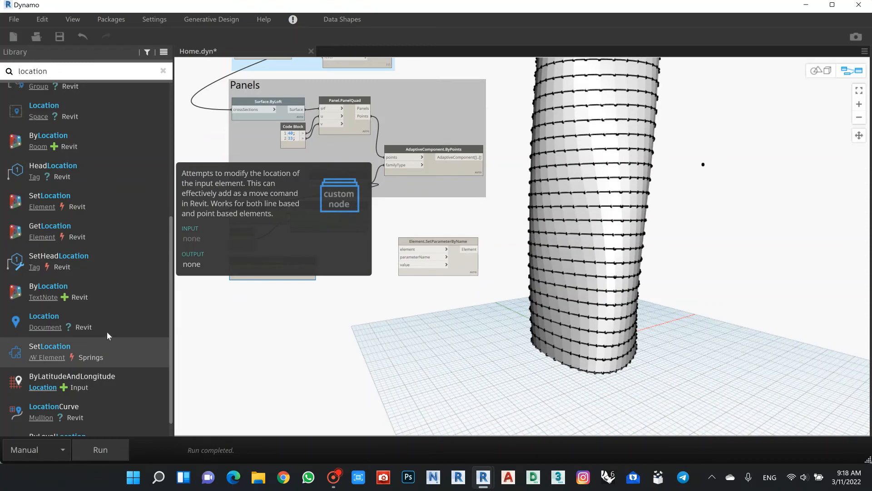
pyautogui.scroll(5, 88, 208)
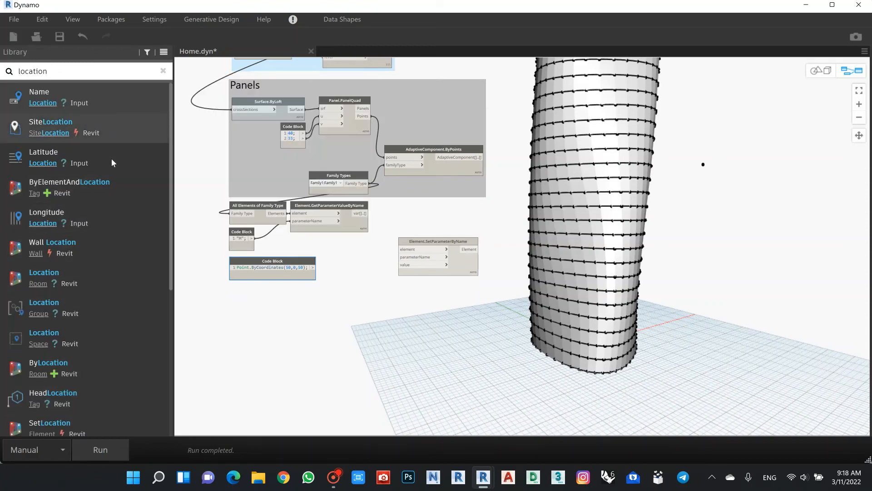
pyautogui.moveTo(117, 213)
pyautogui.scroll(-10, 116, 213)
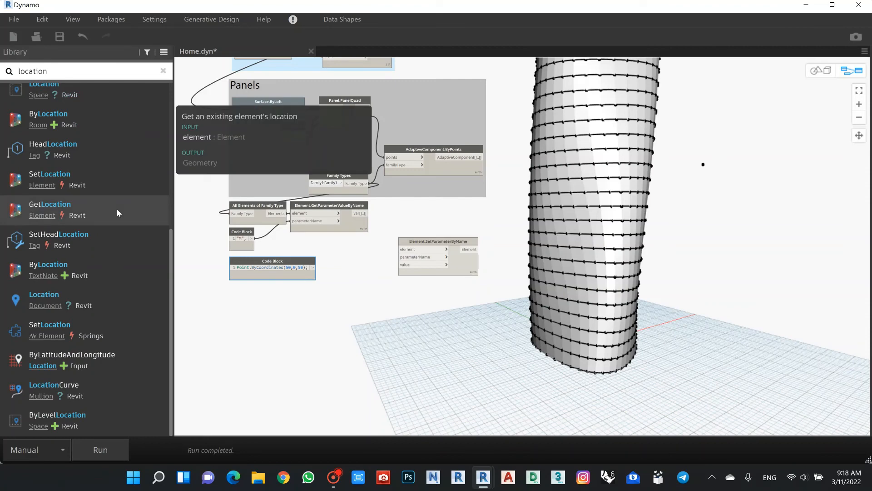
pyautogui.doubleClick(2, 72)
pyautogui.moveTo(43, 187)
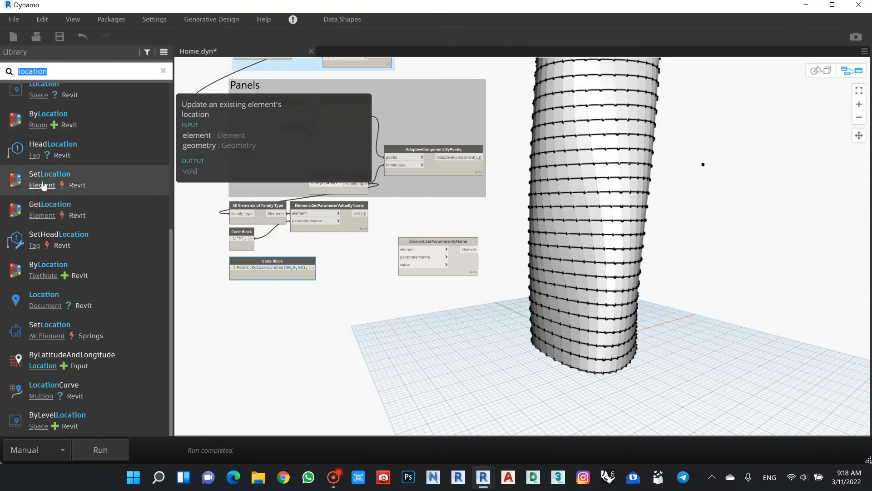
pyautogui.click(105, 182)
pyautogui.moveTo(587, 291); pyautogui.dragTo(476, 318)
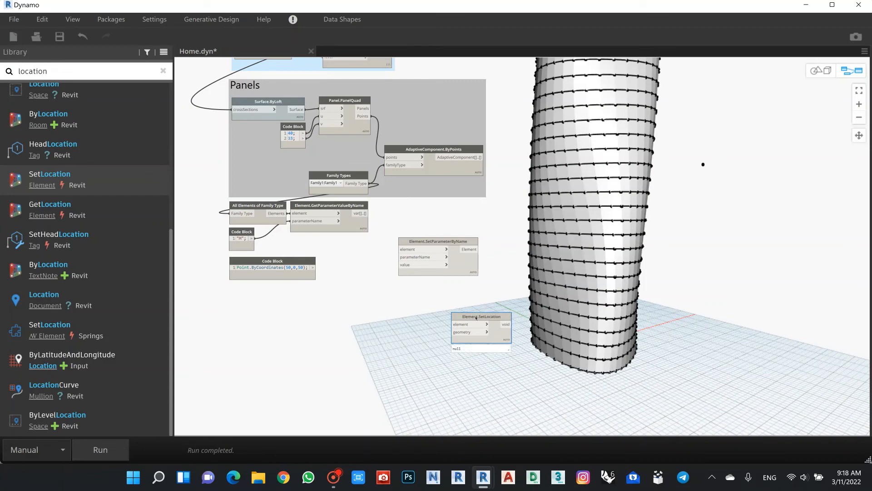
pyautogui.scroll(1, 480, 303)
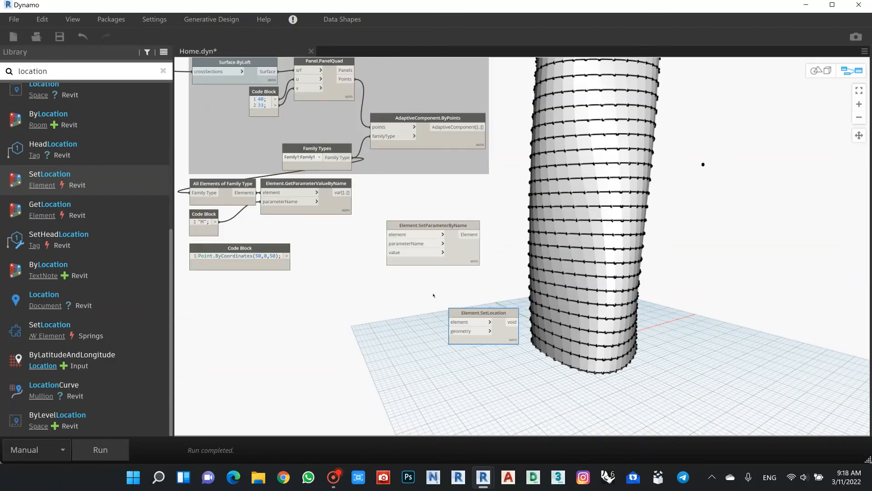
pyautogui.press('Delete')
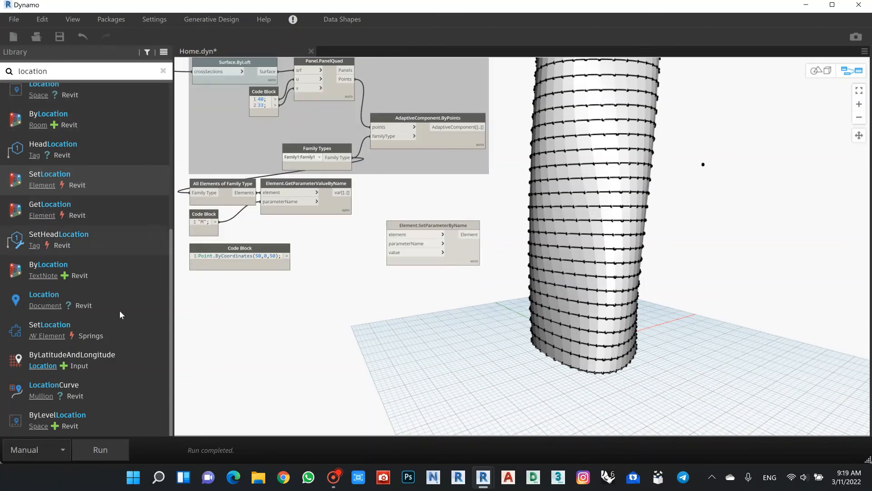
# Step: Search the node library for "element loca" and examine the matching element location nodes
pyautogui.doubleClick(32, 72)
pyautogui.write('element')
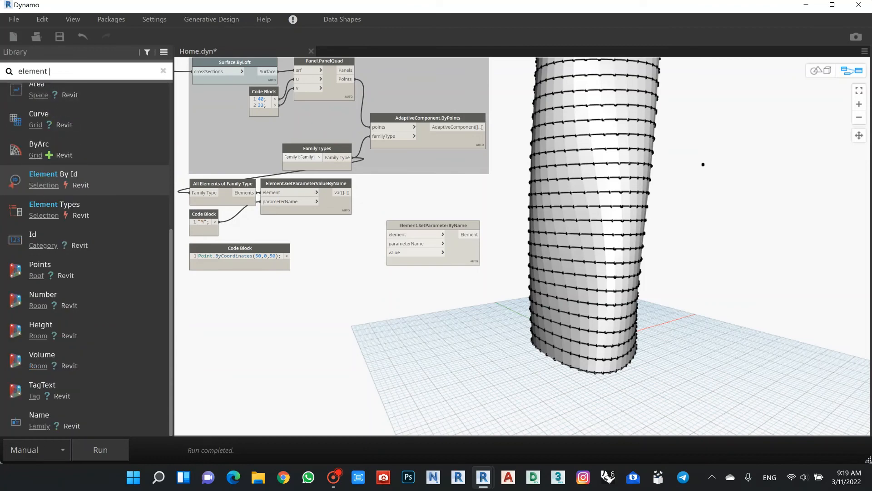
pyautogui.scroll(5, 81, 182)
pyautogui.scroll(1, 95, 182)
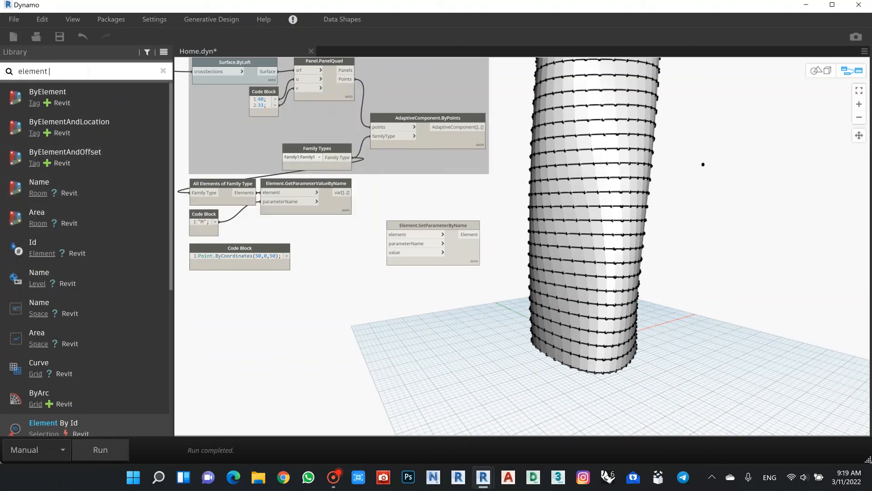
pyautogui.write('lo')
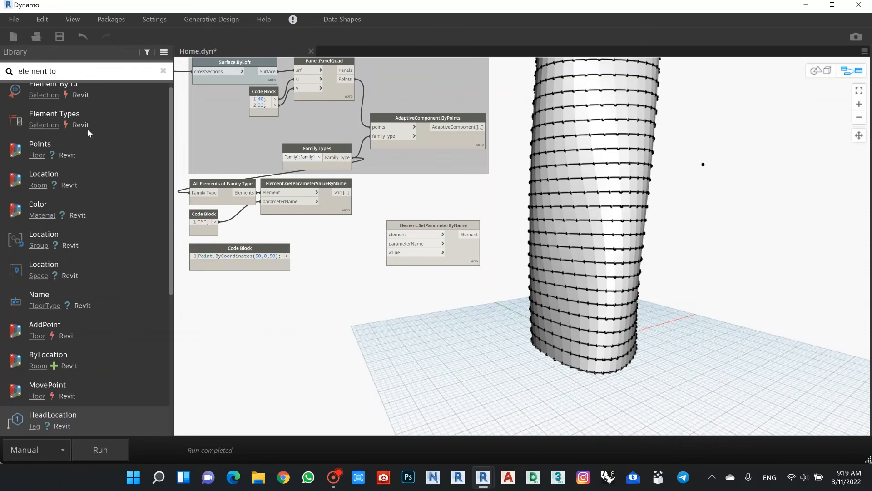
pyautogui.scroll(1, 96, 138)
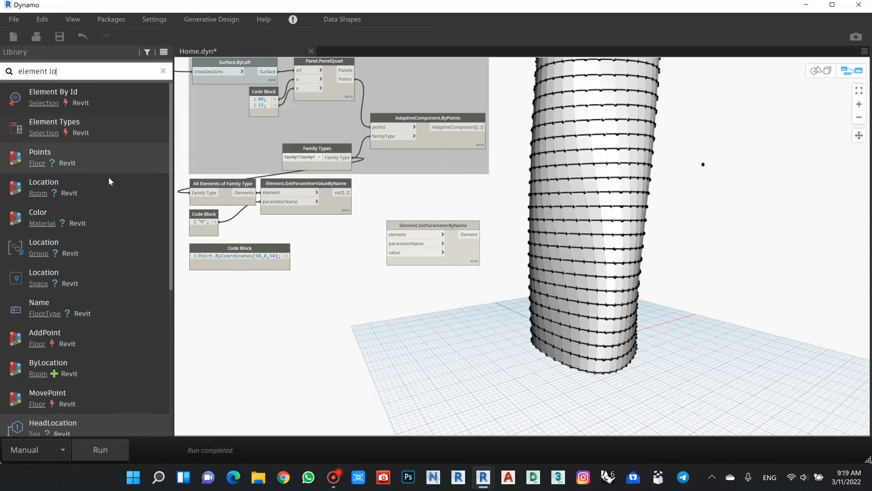
pyautogui.moveTo(110, 189)
pyautogui.write('ca')
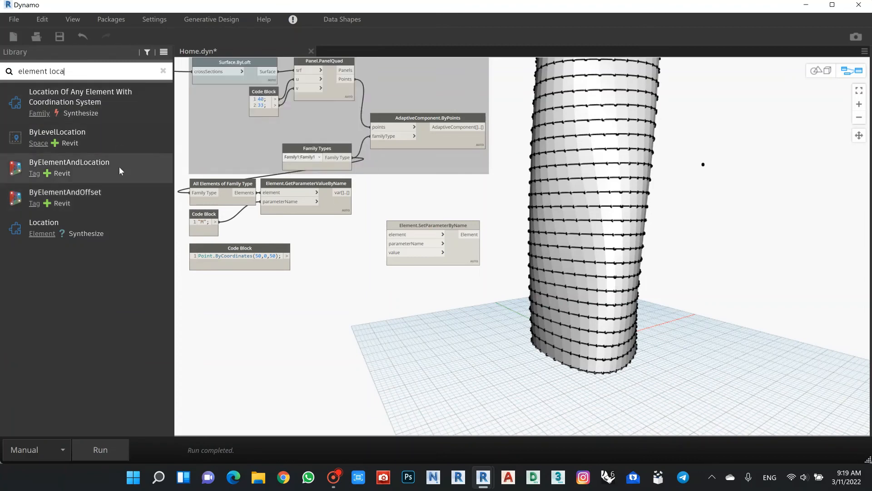
pyautogui.moveTo(119, 233)
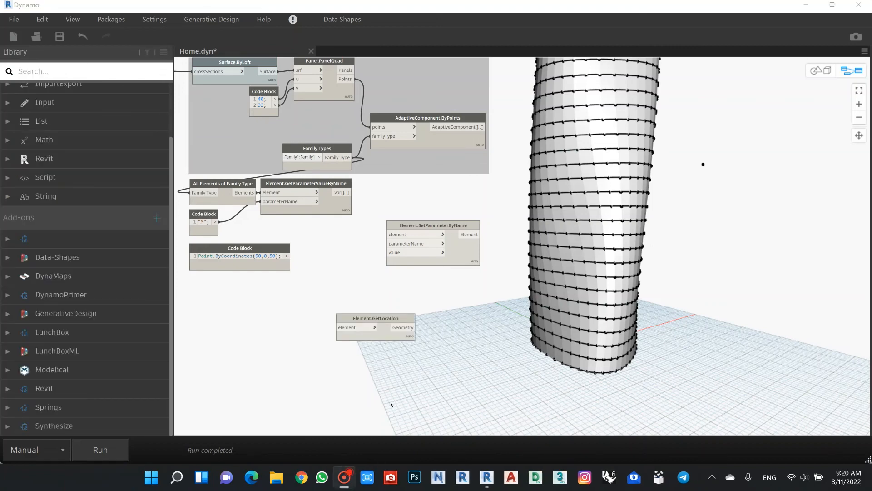
# Step: Connect the Elements output of All Elements of Family Type to the Element.GetLocation node's element input and run the graph
pyautogui.click(60, 71)
pyautogui.write('location')
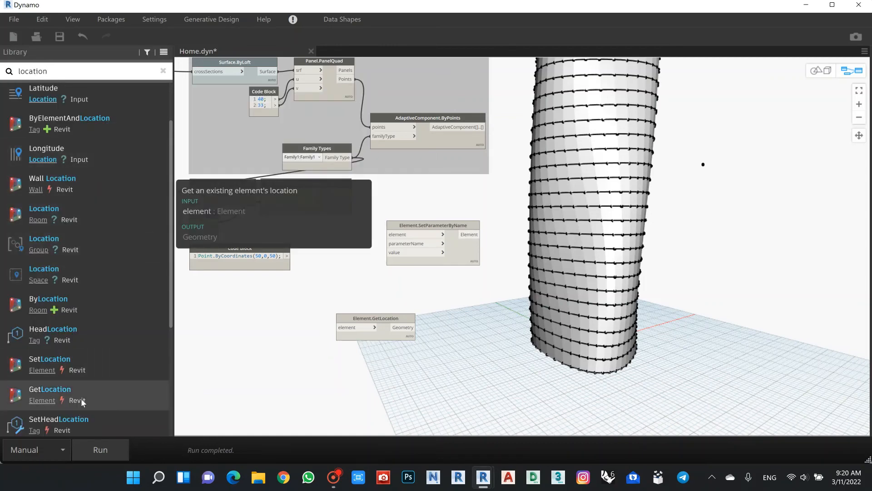
pyautogui.scroll(1, 354, 287)
pyautogui.moveTo(381, 332); pyautogui.dragTo(394, 330, button='middle')
pyautogui.moveTo(386, 322); pyautogui.dragTo(344, 284)
pyautogui.moveTo(254, 175); pyautogui.dragTo(307, 293)
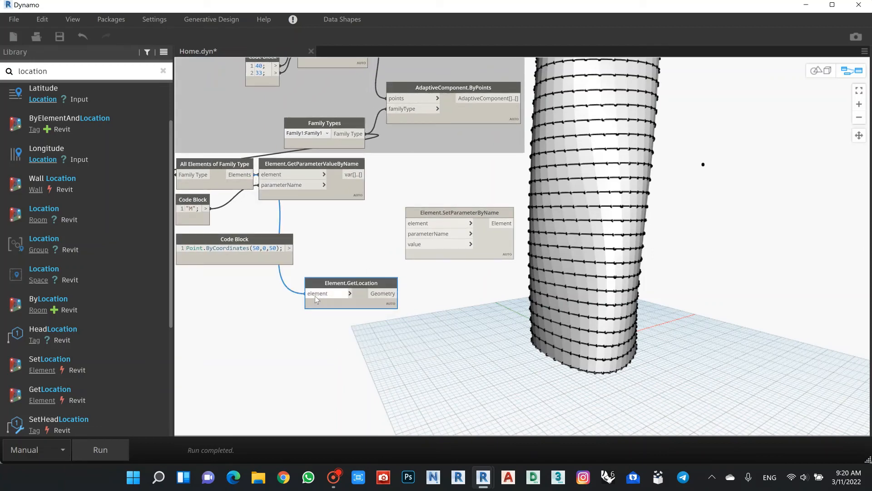
pyautogui.click(111, 449)
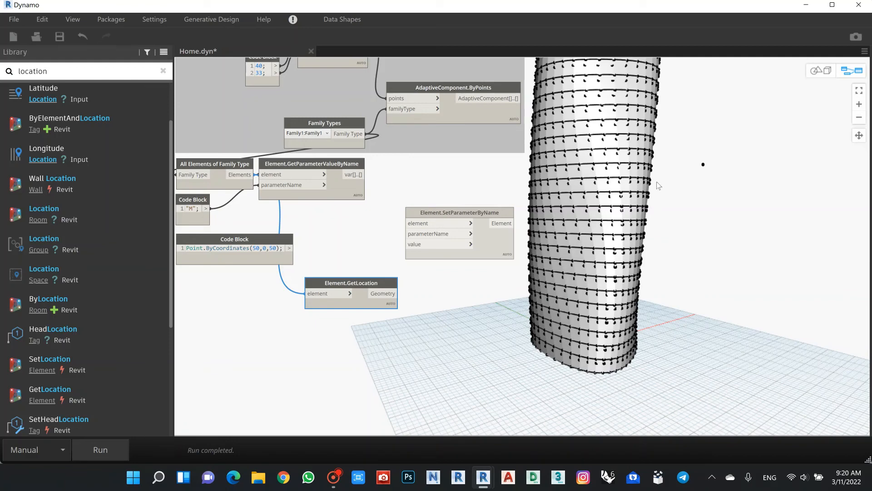
# Step: Place Element.GetLocation directly below the point Code Block and move Element.SetParameterByName farther away to free space between them
pyautogui.moveTo(355, 284); pyautogui.dragTo(251, 275)
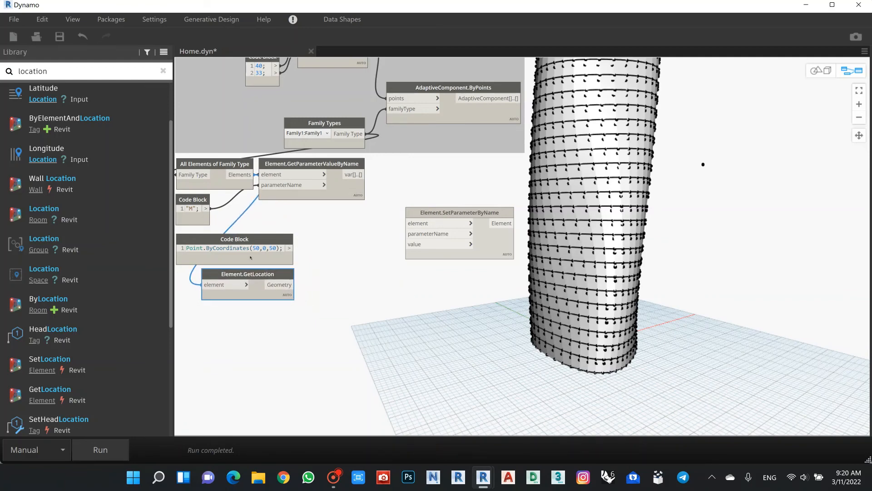
pyautogui.moveTo(379, 285); pyautogui.dragTo(375, 286, button='middle')
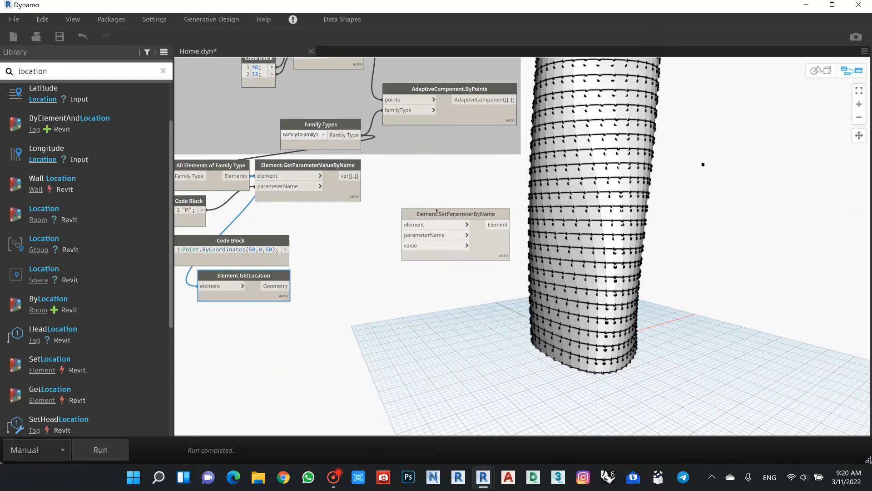
pyautogui.moveTo(434, 214); pyautogui.dragTo(474, 216)
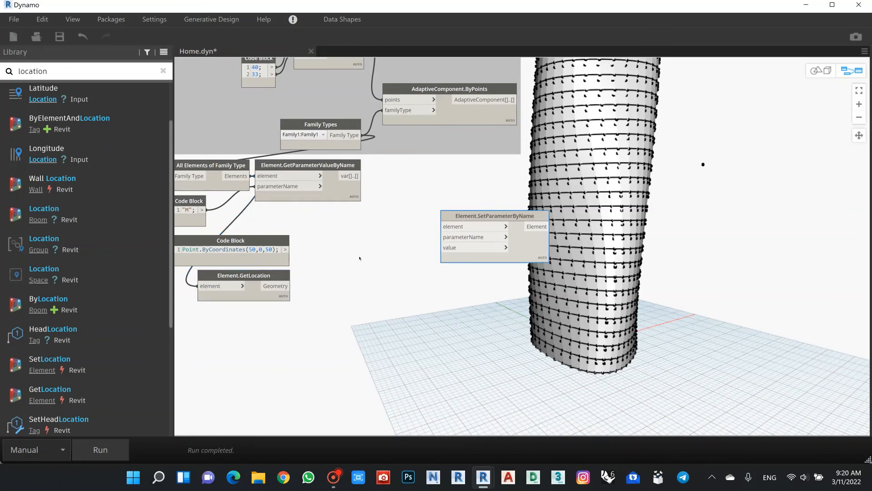
# Step: Search the node library for "distance", add the Geometry.DistanceTo node and place it beside the point Code Block and Element.GetLocation
pyautogui.moveTo(51, 72); pyautogui.dragTo(19, 72)
pyautogui.write('distance')
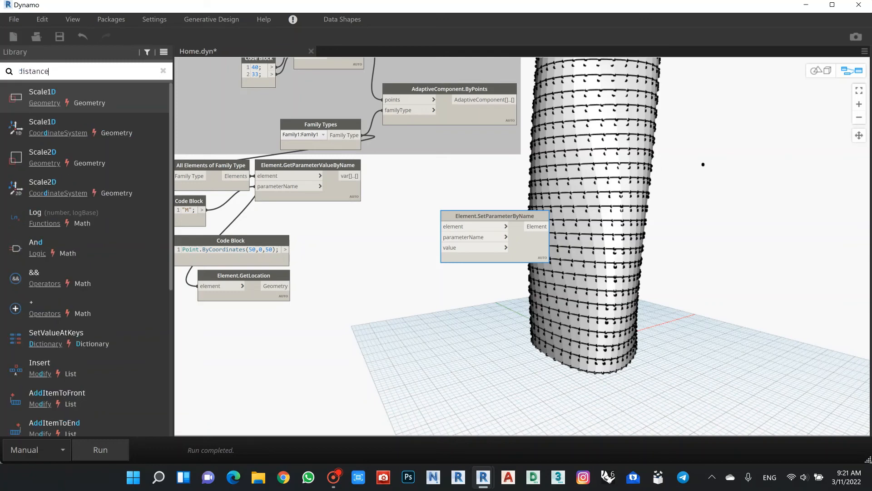
pyautogui.click(98, 275)
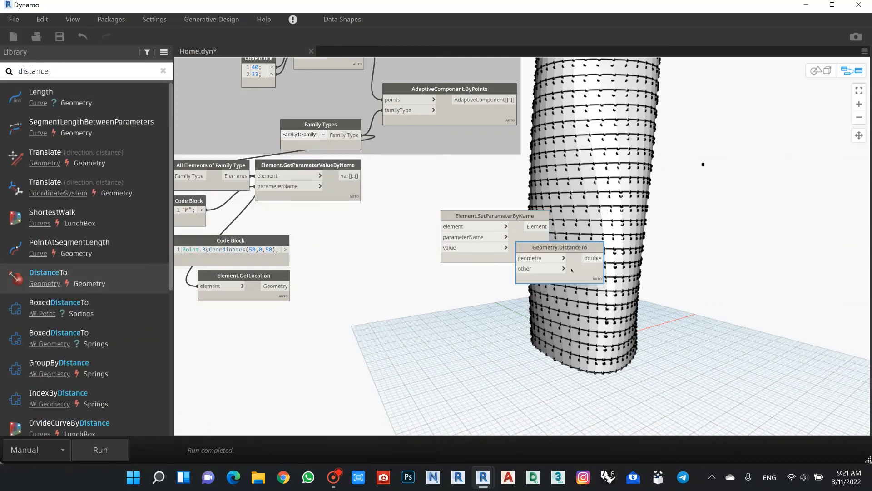
pyautogui.moveTo(542, 250); pyautogui.dragTo(363, 264)
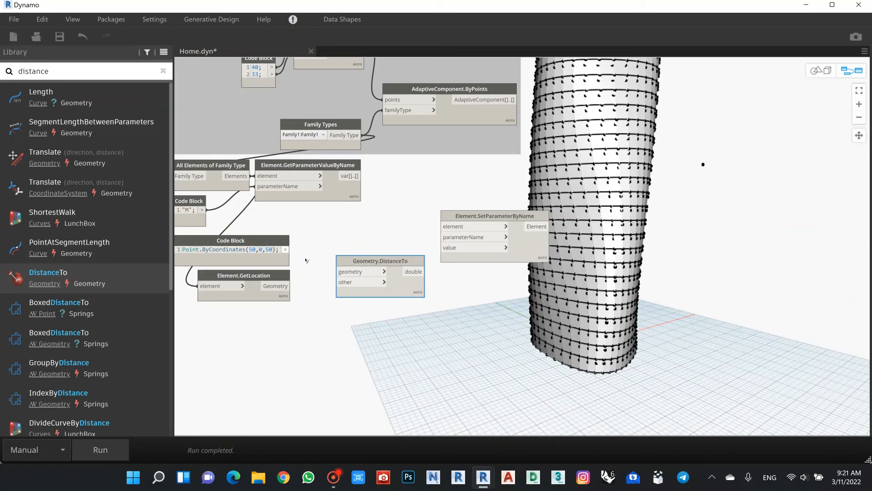
# Step: Connect the point Code Block to DistanceTo's geometry input and Element.GetLocation's Geometry output to other, and move DistanceTo closer to them
pyautogui.click(285, 250)
pyautogui.click(353, 272)
pyautogui.click(280, 287)
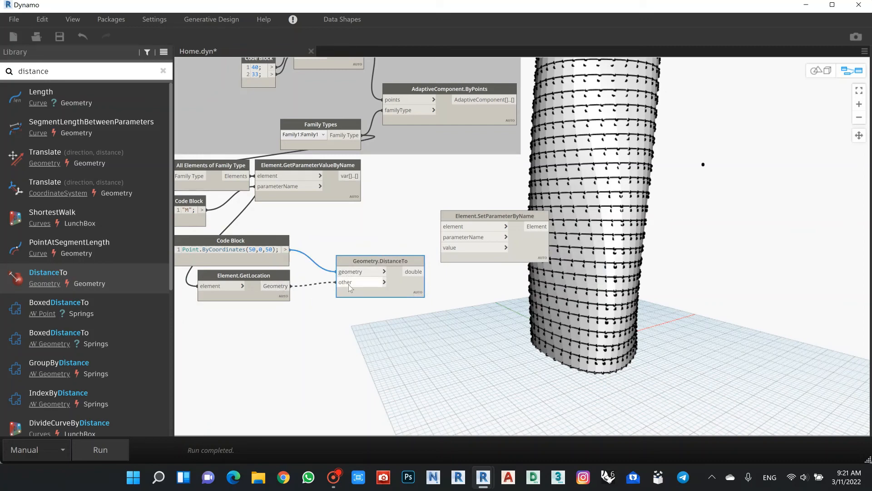
pyautogui.click(346, 282)
pyautogui.moveTo(375, 263); pyautogui.dragTo(339, 267)
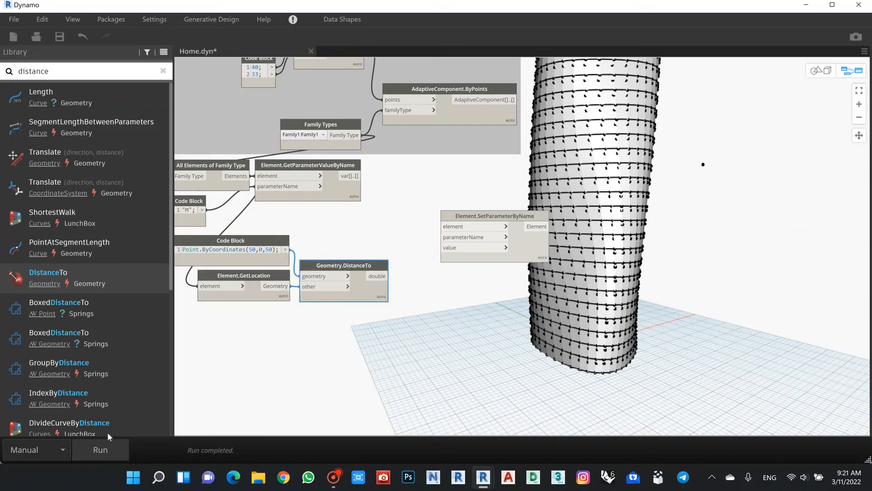
# Step: Switch the graph's run mode to Automatic and preview the distances output by Geometry.DistanceTo
pyautogui.click(60, 450)
pyautogui.click(32, 406)
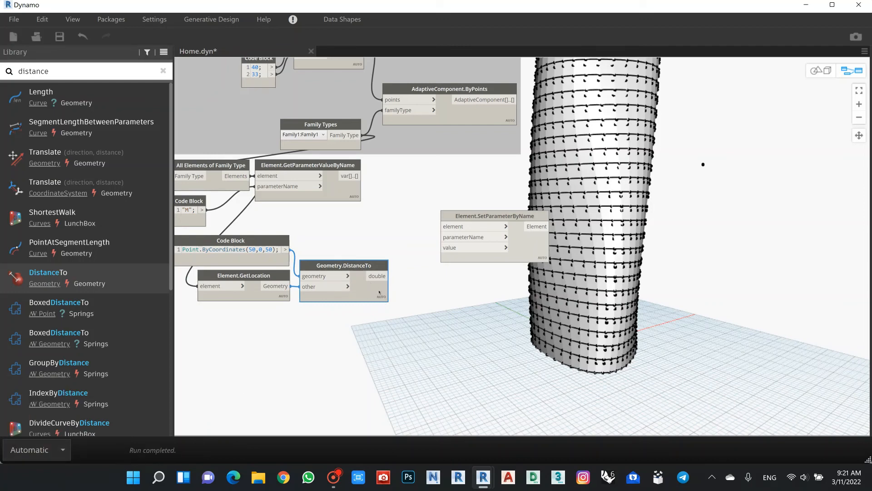
pyautogui.moveTo(379, 310)
pyautogui.moveTo(461, 328); pyautogui.dragTo(413, 310, button='middle')
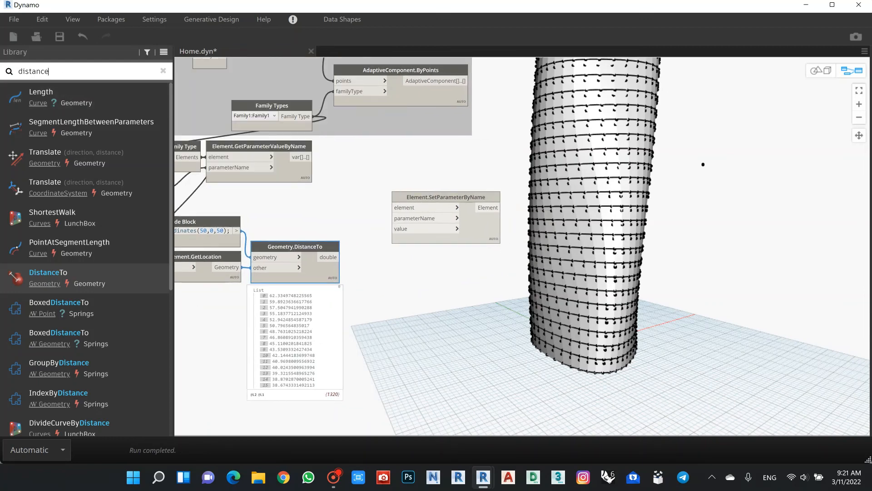
# Step: Search the node library for "remap", add the Math.RemapRange node and place it after Geometry.DistanceTo, below Element.SetParameterByName
pyautogui.moveTo(49, 71); pyautogui.dragTo(18, 71)
pyautogui.write('remap')
pyautogui.moveTo(99, 160)
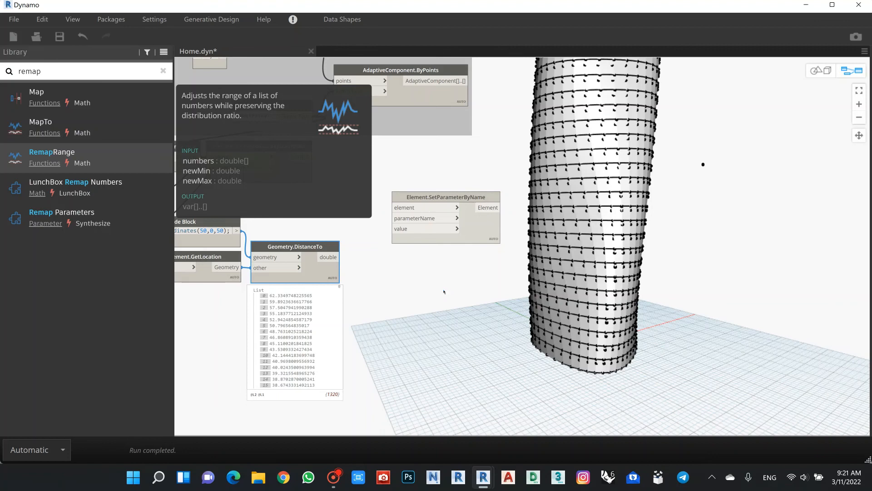
pyautogui.moveTo(454, 276); pyautogui.dragTo(376, 281)
pyautogui.scroll(2, 234, 307)
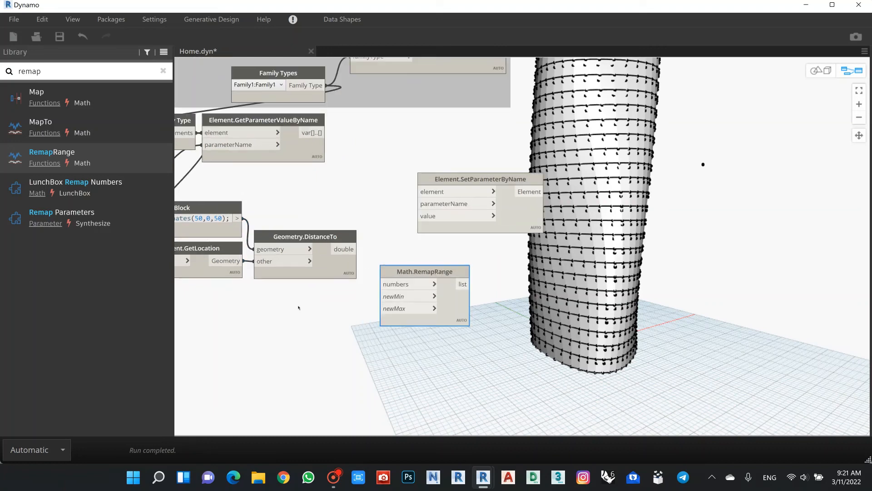
# Step: Create a Code Block below Geometry.DistanceTo with the values 0.1; and 0.4; on separate lines
pyautogui.doubleClick(302, 304)
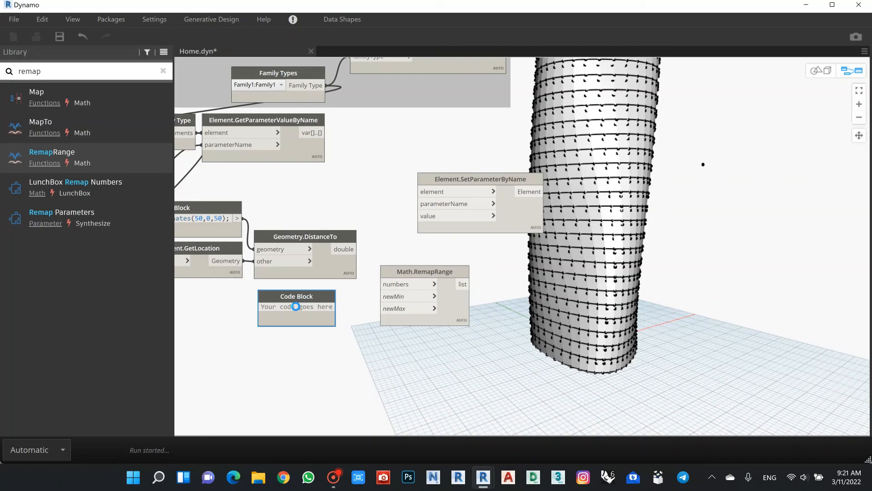
pyautogui.write('0.1')
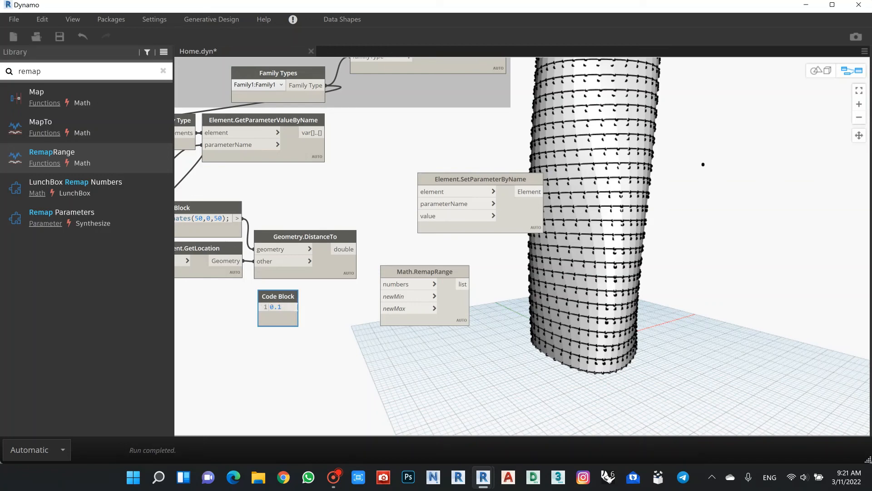
pyautogui.write(';')
pyautogui.press('Return')
pyautogui.write('0.')
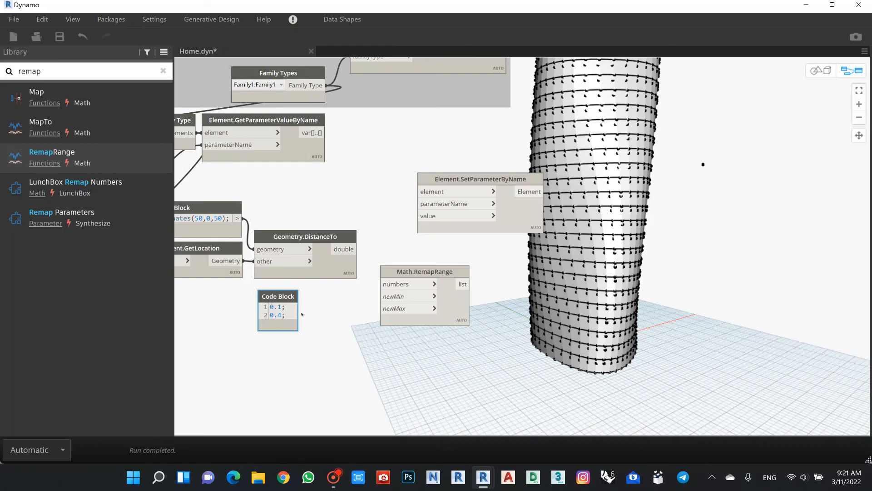
pyautogui.click(317, 321)
# Step: Connect 0.1 to Math.RemapRange's newMin, 0.4 to newMax and the DistanceTo output to numbers, and pin the remapped list preview
pyautogui.click(398, 296)
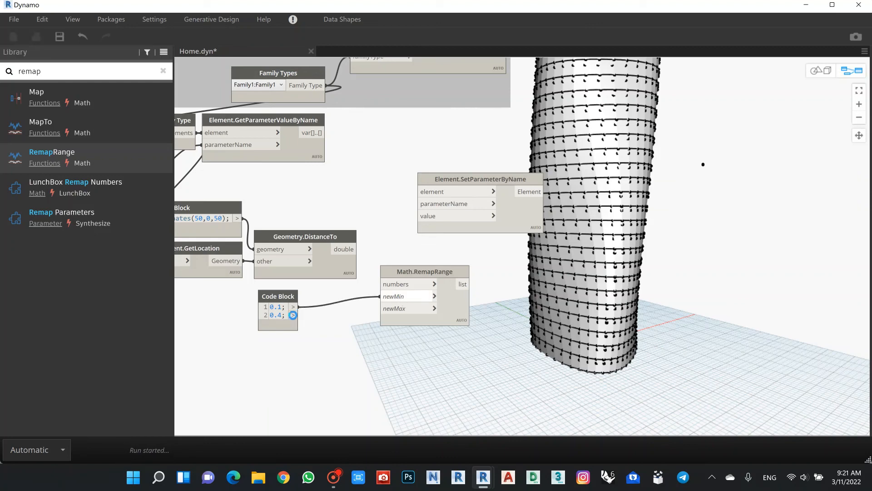
pyautogui.click(392, 310)
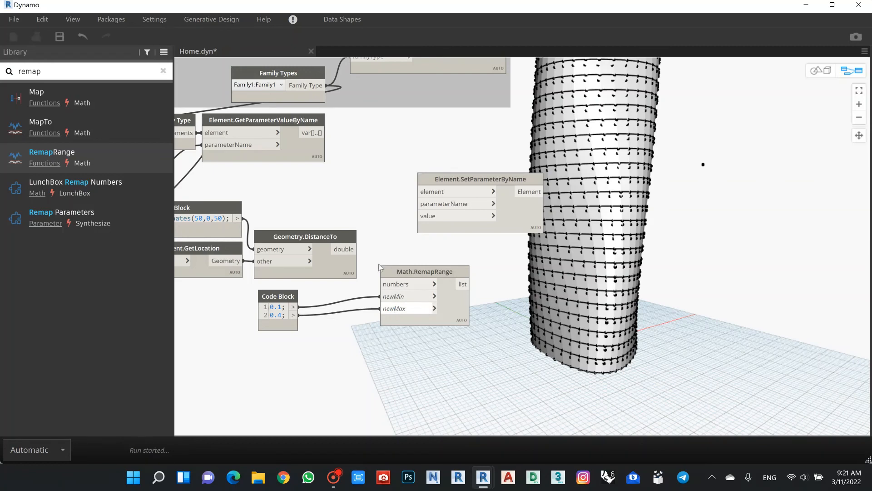
pyautogui.click(347, 249)
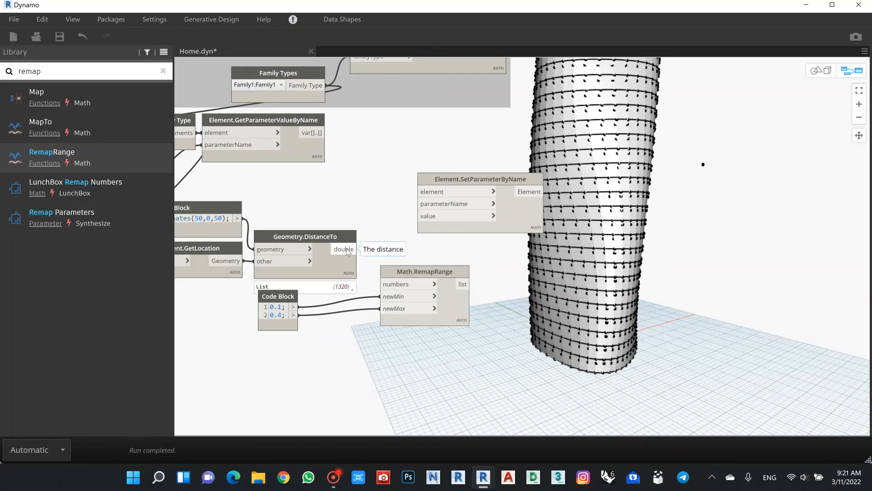
pyautogui.click(394, 284)
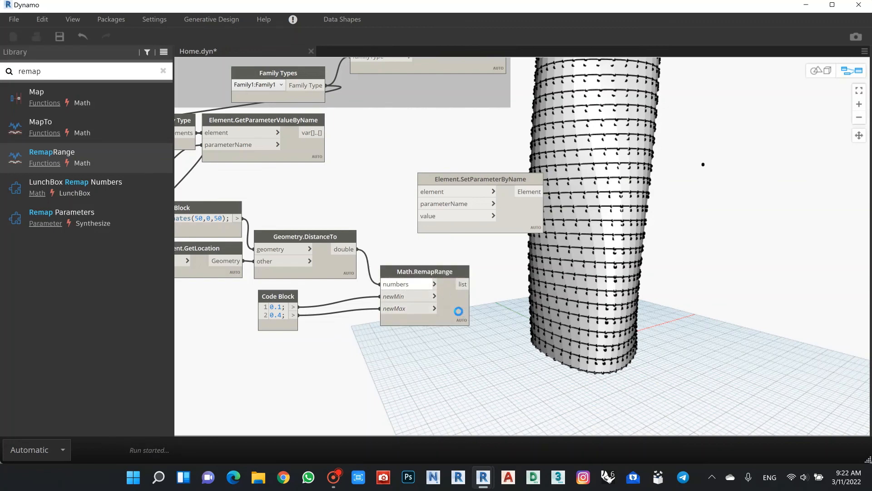
pyautogui.moveTo(459, 312)
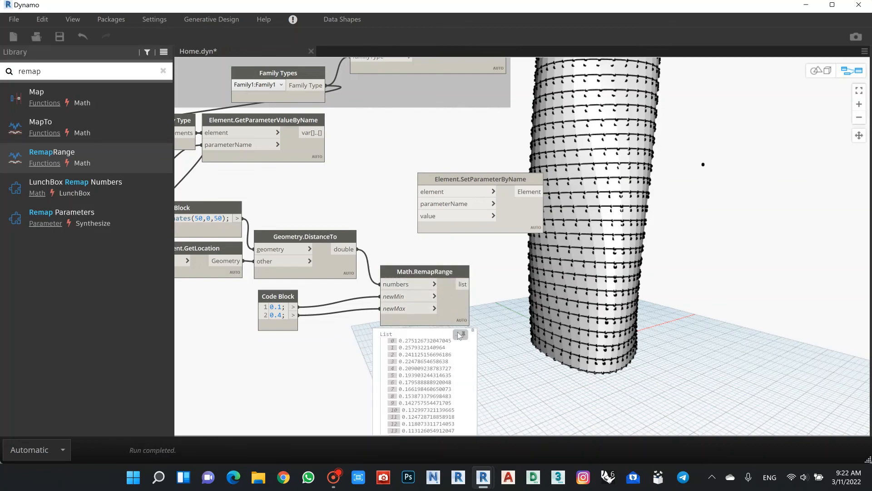
pyautogui.click(458, 333)
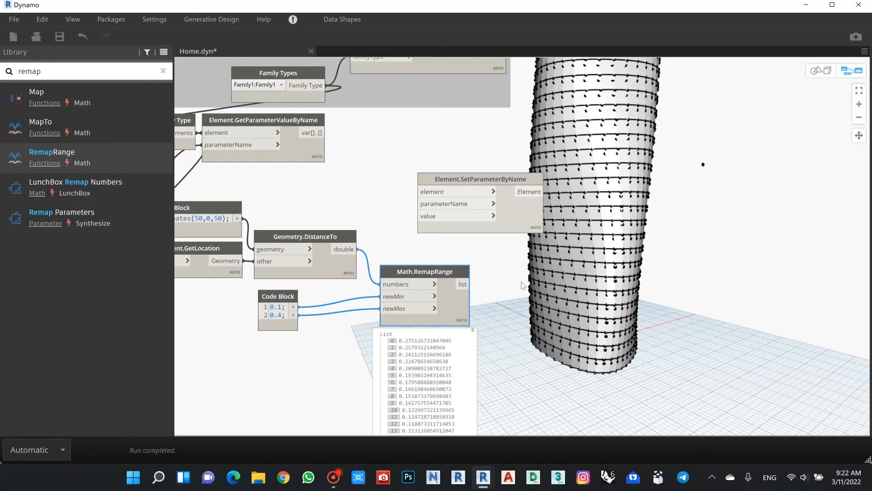
# Step: Search the node library for "roun", add the Math.Round node with number and digits inputs, and place it after Math.RemapRange
pyautogui.moveTo(491, 281); pyautogui.dragTo(416, 269, button='middle')
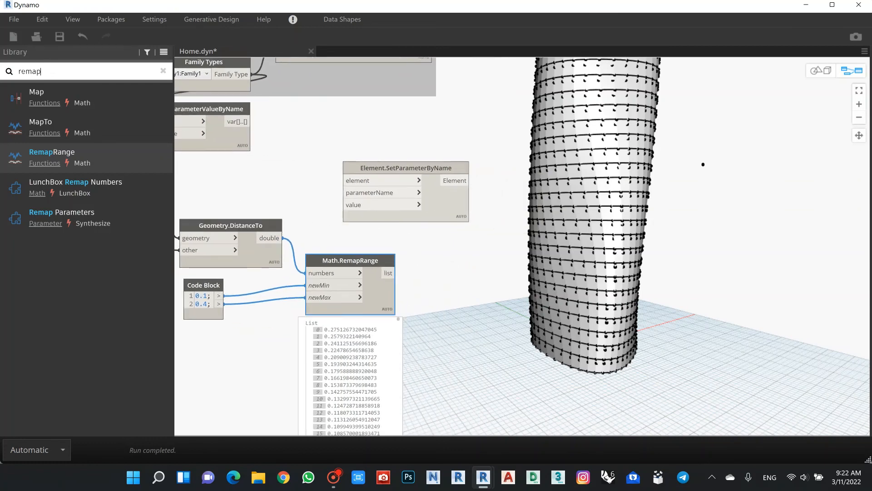
pyautogui.moveTo(52, 71); pyautogui.dragTo(5, 69)
pyautogui.write('rou')
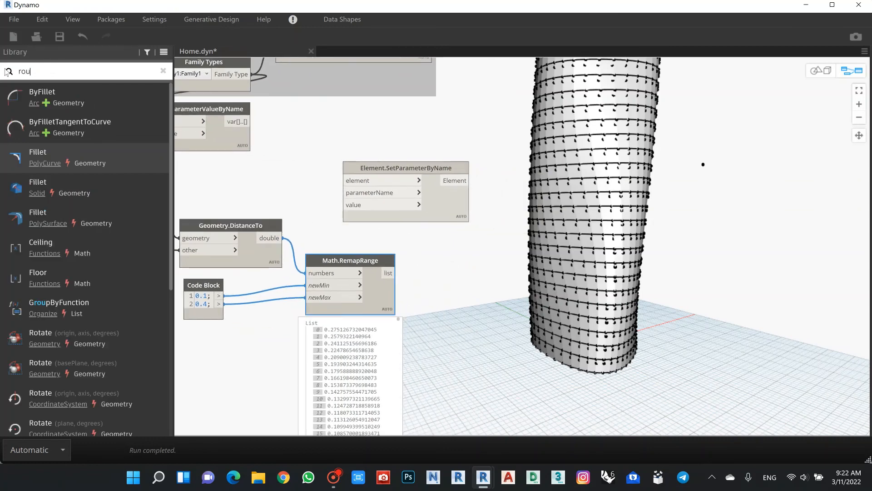
pyautogui.write('n')
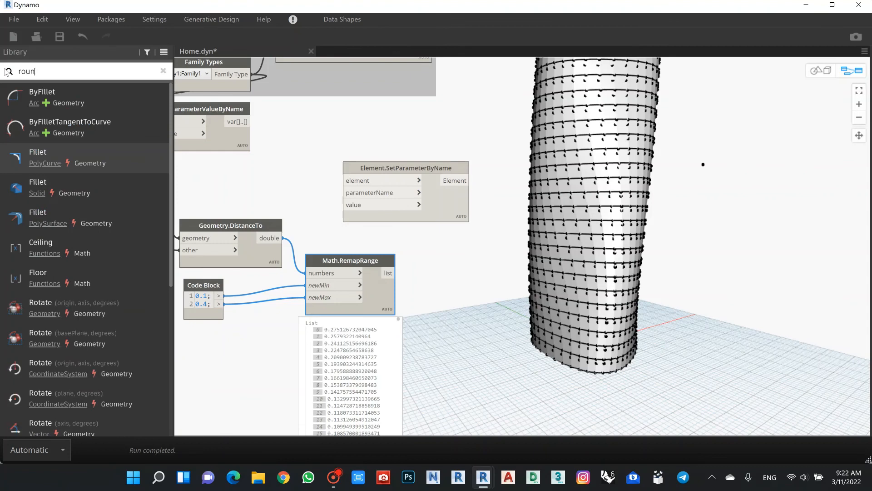
pyautogui.scroll(-3, 75, 152)
pyautogui.scroll(-2, 76, 152)
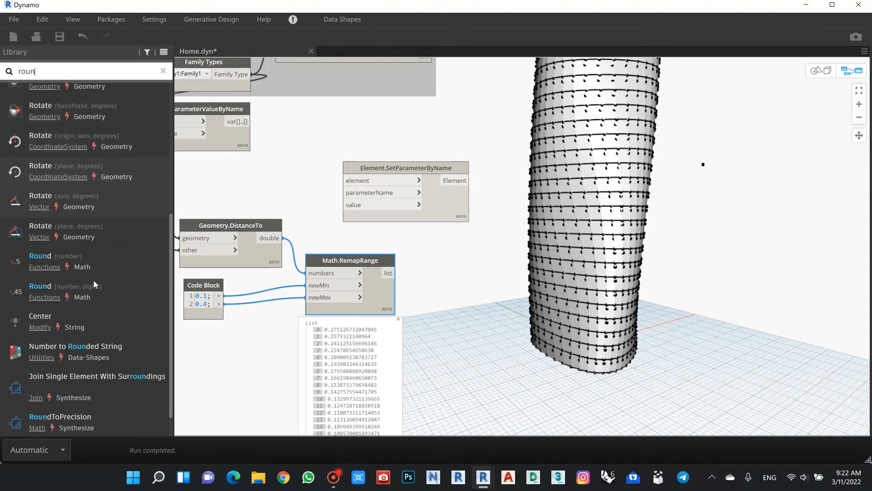
pyautogui.moveTo(94, 293)
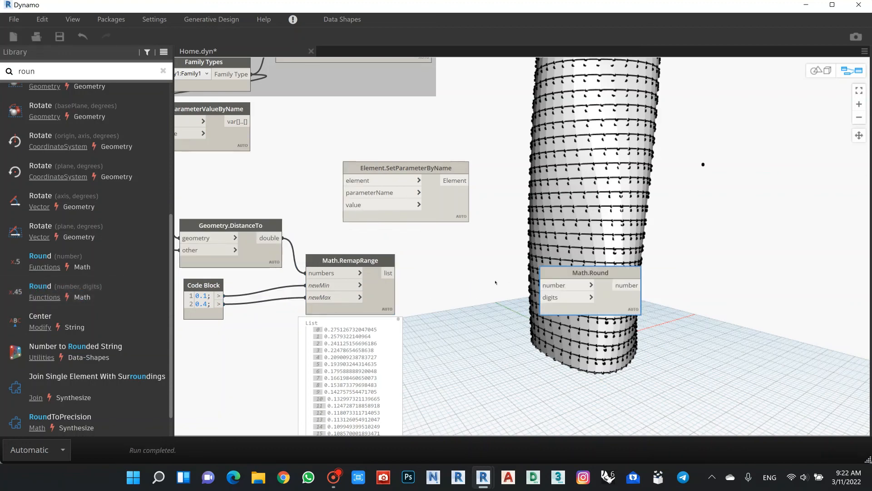
pyautogui.moveTo(551, 274); pyautogui.dragTo(496, 283)
pyautogui.click(444, 322)
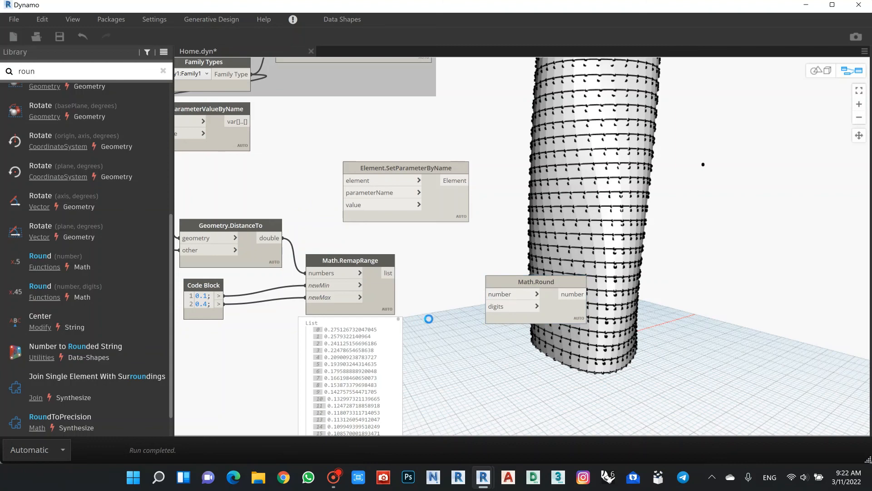
pyautogui.doubleClick(429, 319)
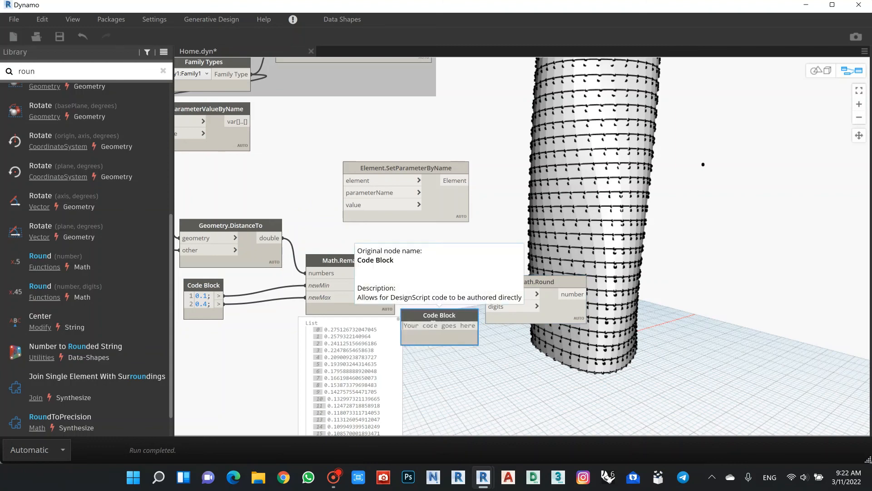
pyautogui.moveTo(467, 314); pyautogui.dragTo(465, 326)
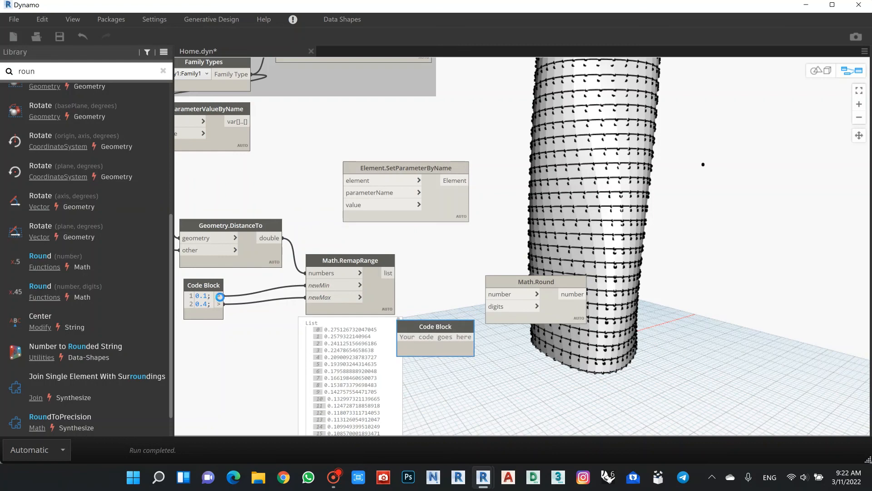
pyautogui.press('Delete')
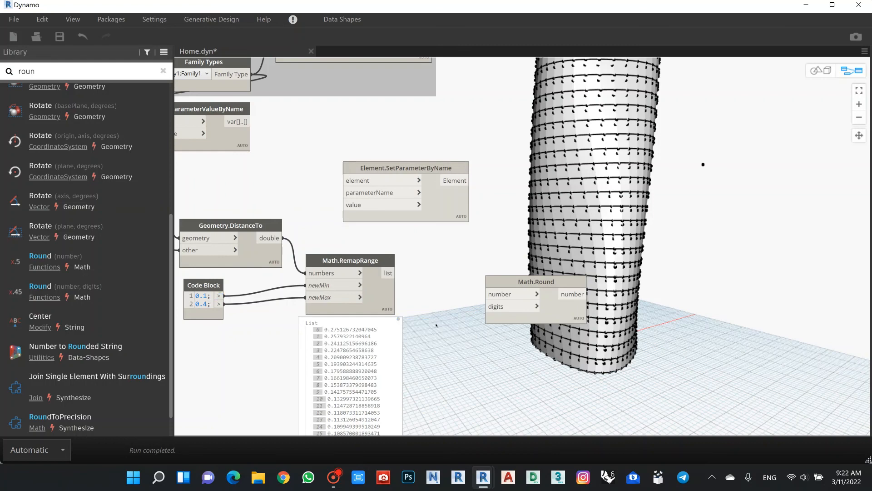
# Step: Add a third line with the value 1; to the Code Block holding 0.1 and 0.4
pyautogui.click(210, 304)
pyautogui.press('Return')
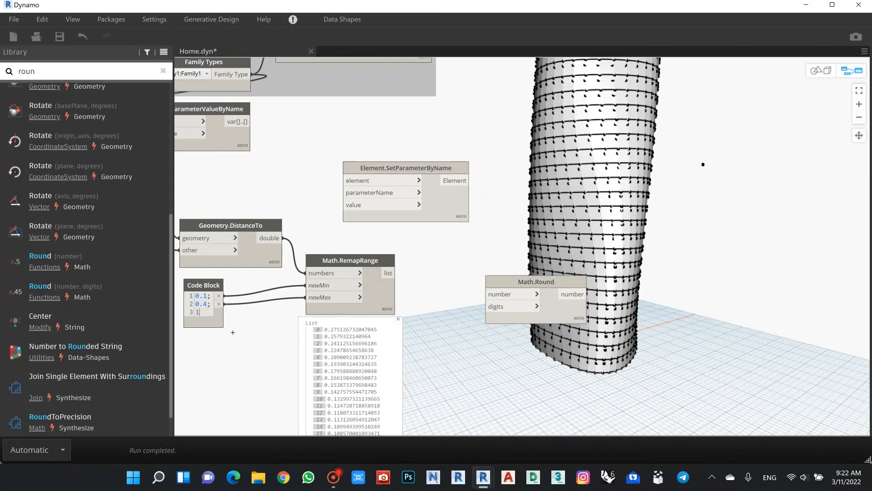
pyautogui.click(249, 320)
# Step: Connect the Code Block's value 1 to Math.Round's digits input and the Math.RemapRange list to its number input
pyautogui.click(219, 313)
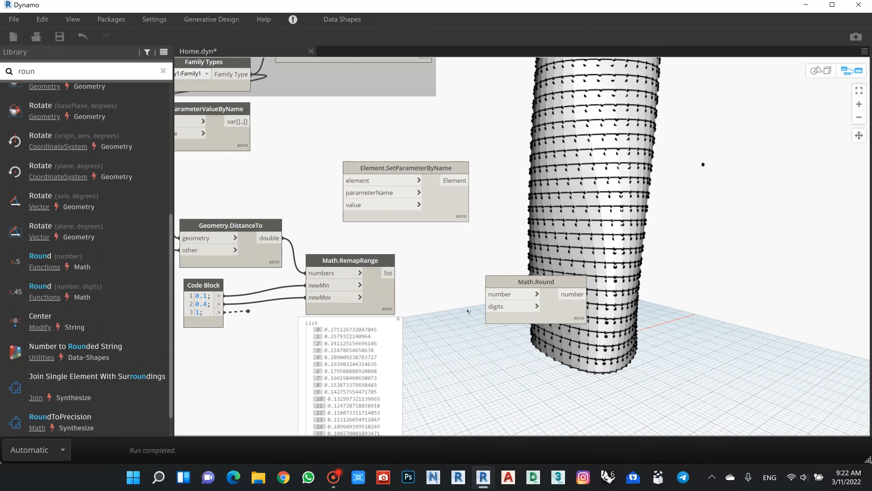
pyautogui.click(508, 307)
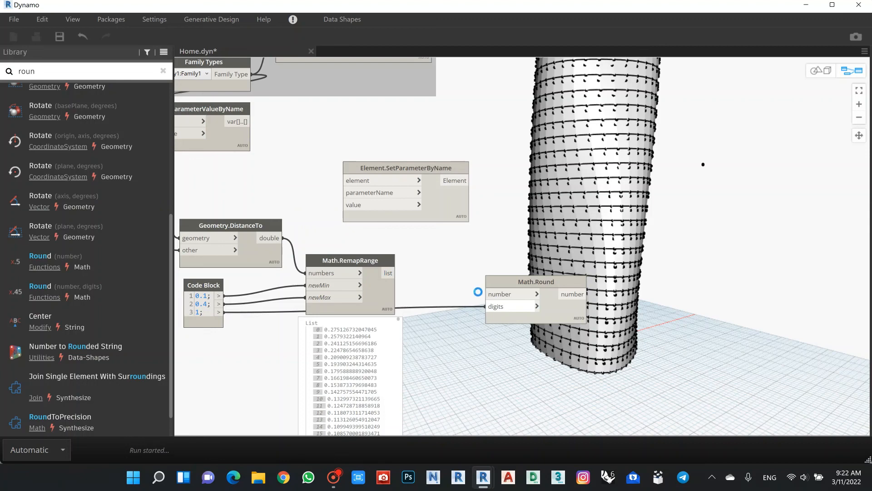
pyautogui.click(396, 272)
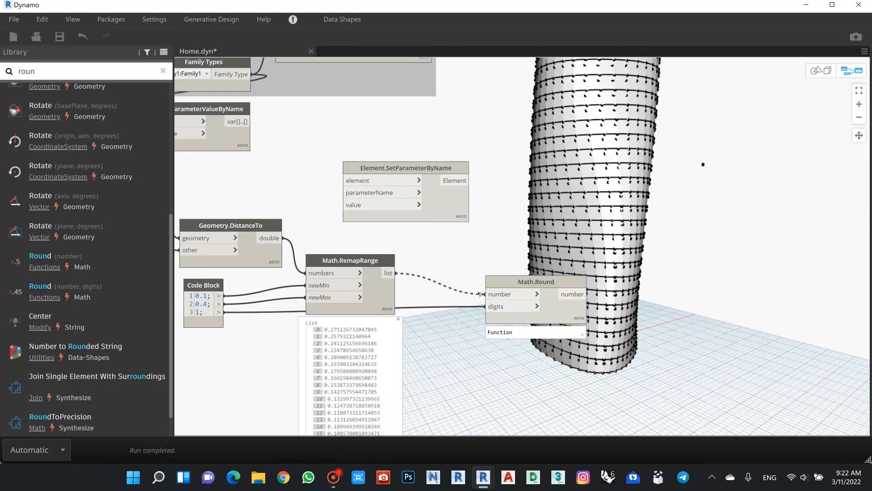
pyautogui.click(500, 298)
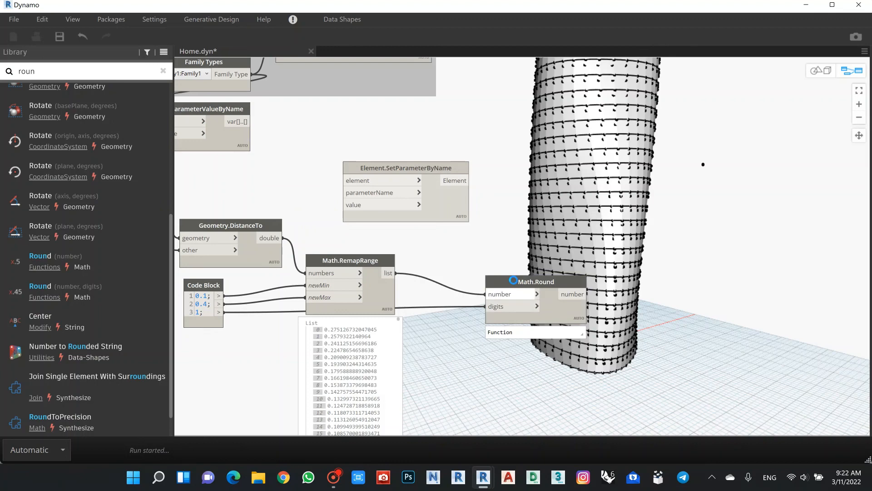
# Step: Move Math.Round closer to Math.RemapRange and examine the rounded values in its output preview
pyautogui.moveTo(486, 282); pyautogui.dragTo(424, 282)
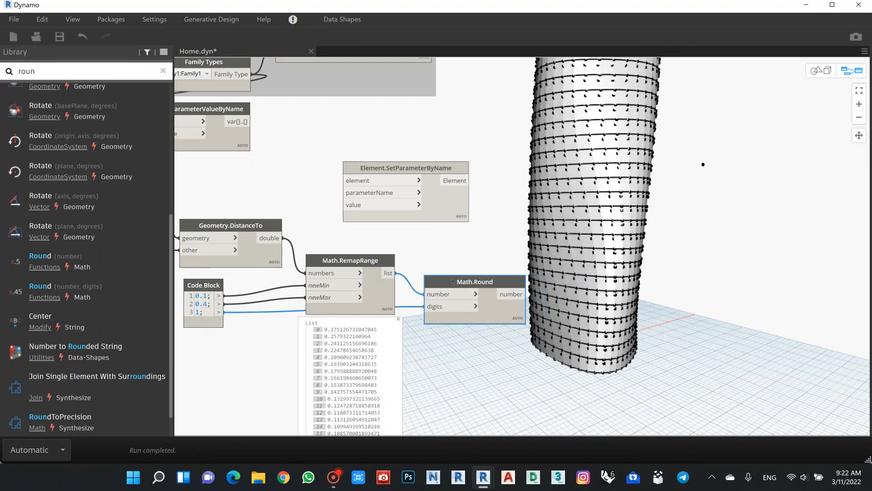
pyautogui.moveTo(436, 331)
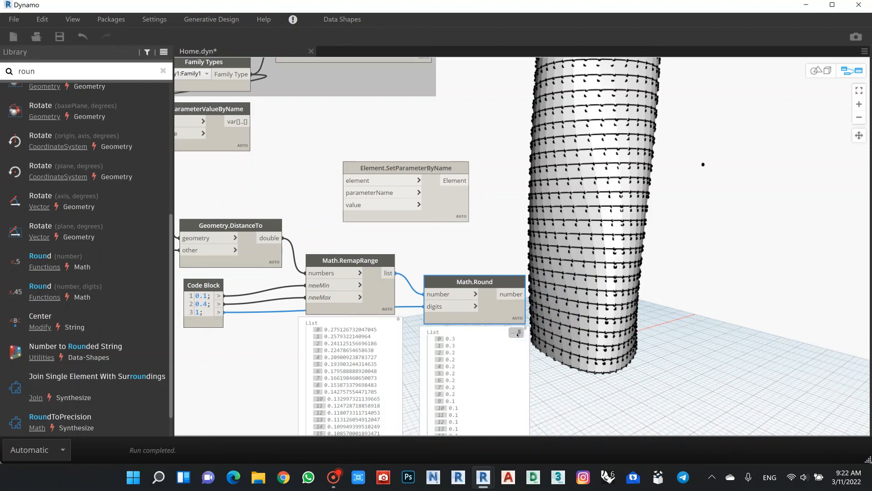
pyautogui.scroll(-20, 453, 356)
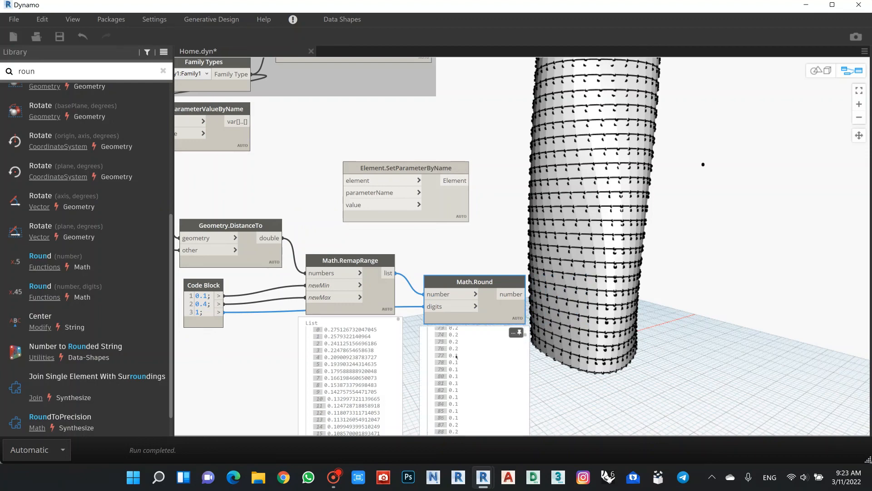
# Step: Scroll through the rest of Math.Round's rounded values and set the graph's run mode to Manual
pyautogui.scroll(-20, 462, 356)
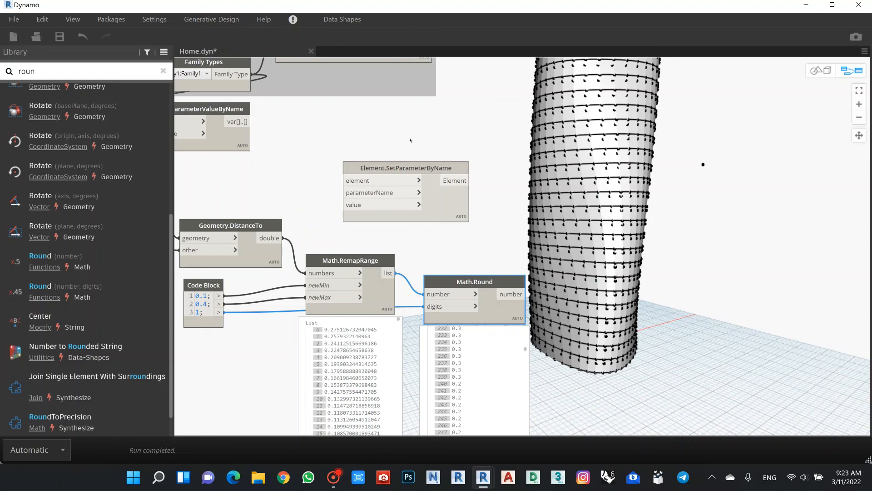
pyautogui.moveTo(406, 136); pyautogui.dragTo(420, 154, button='middle')
pyautogui.moveTo(334, 142); pyautogui.dragTo(482, 146, button='middle')
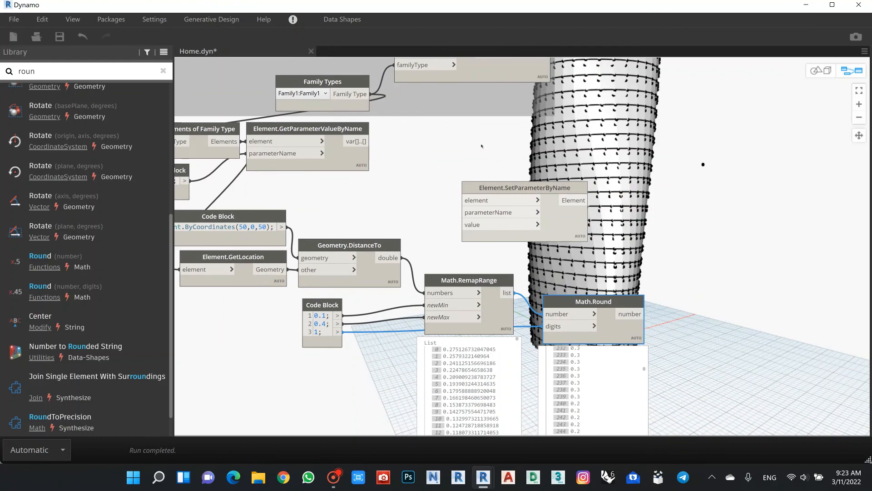
pyautogui.click(36, 451)
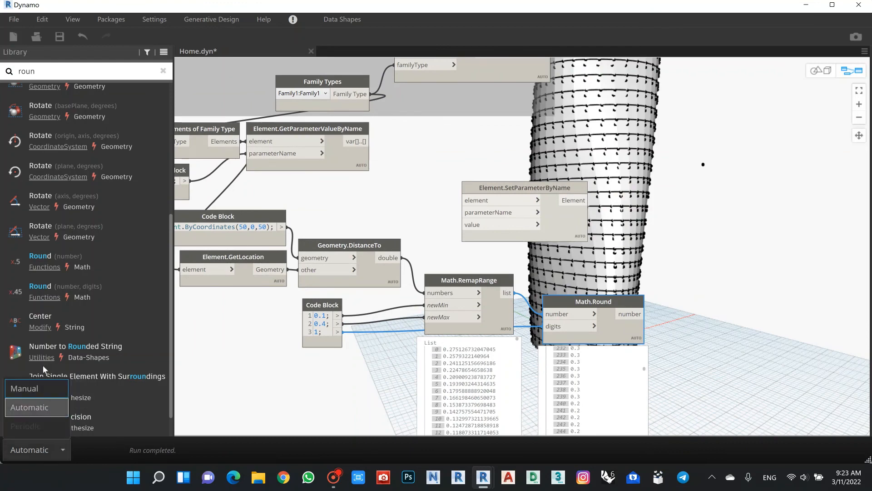
pyautogui.click(24, 388)
pyautogui.moveTo(453, 157); pyautogui.dragTo(505, 157, button='middle')
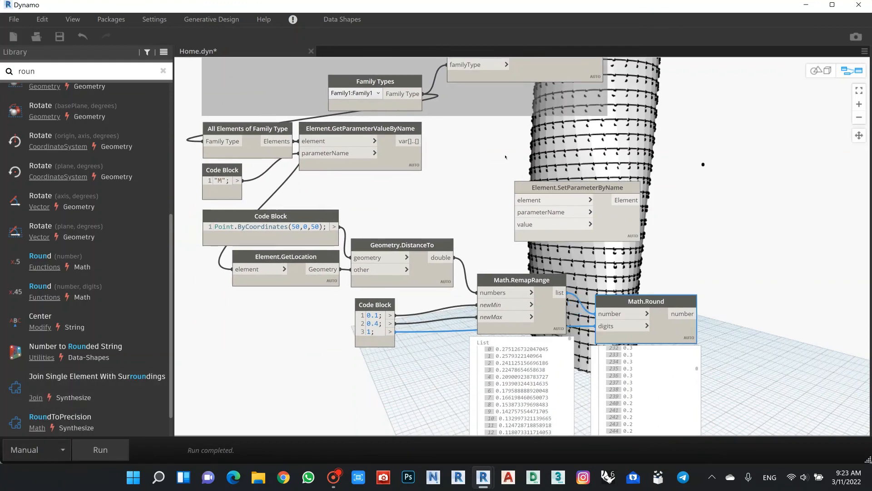
# Step: Feed Element.SetParameterByName with Math.Round's number as value, the "M" Code Block as parameterName and the All Elements of Family Type output as element
pyautogui.click(697, 314)
pyautogui.click(528, 225)
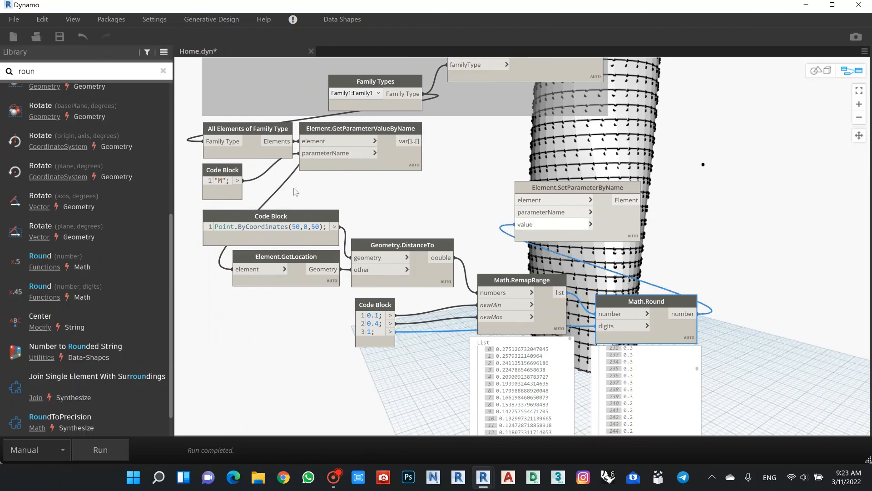
pyautogui.click(237, 180)
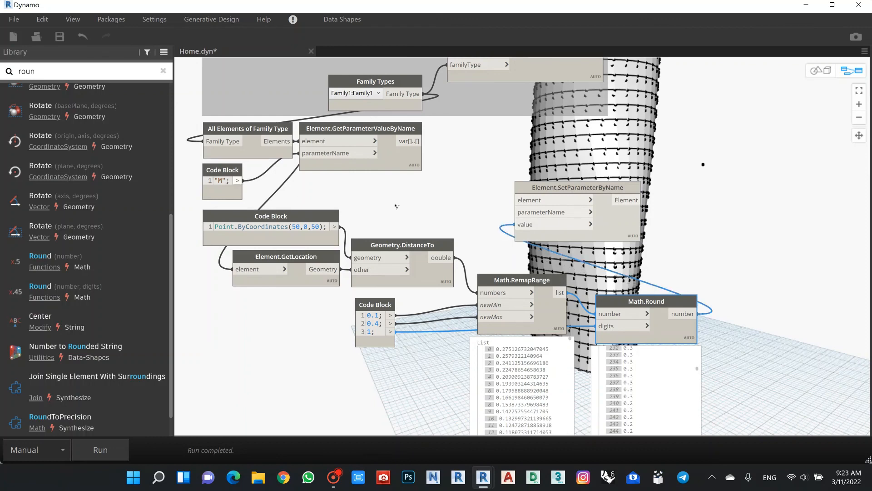
pyautogui.click(536, 217)
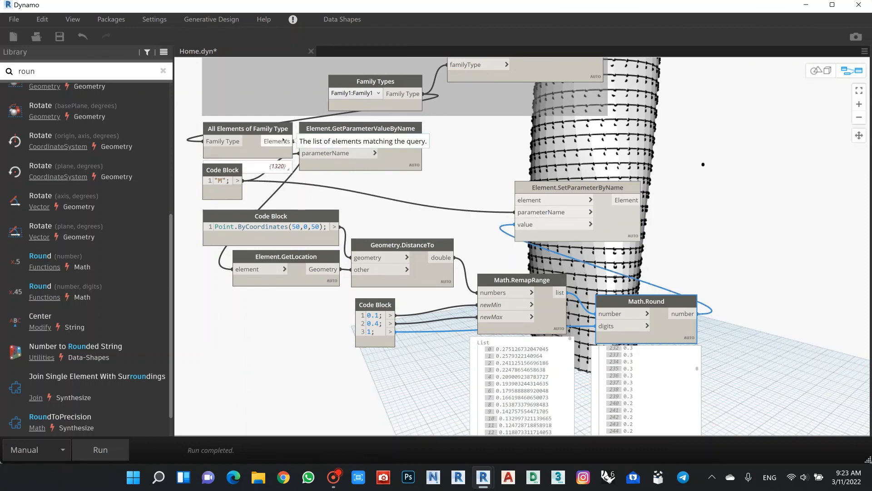
pyautogui.click(282, 141)
pyautogui.click(518, 203)
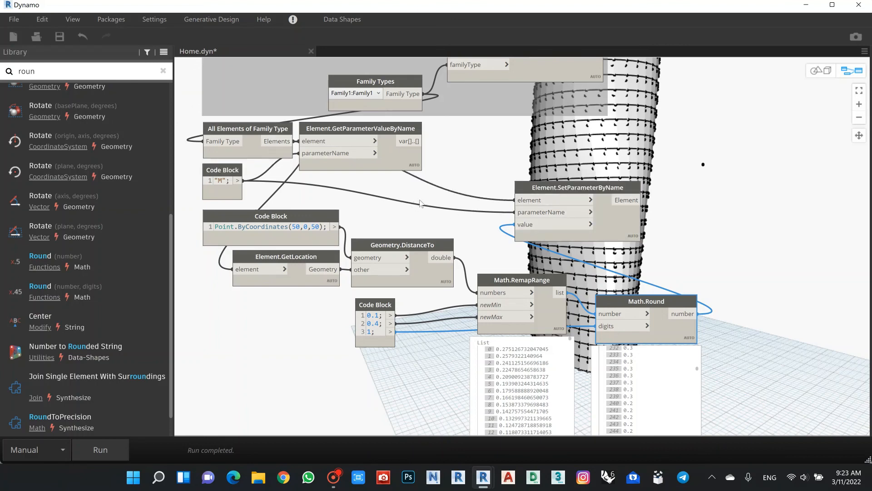
# Step: Run the graph to write the M values to the panels and switch to the Revit project
pyautogui.click(100, 449)
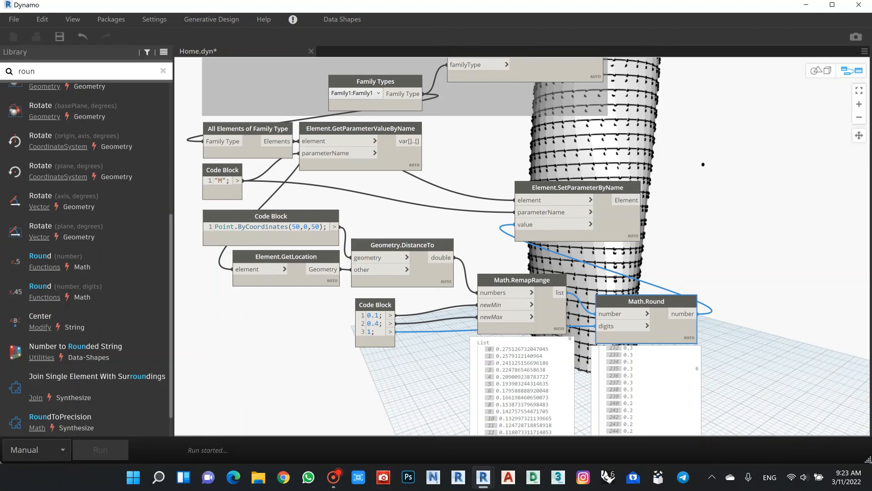
pyautogui.click(333, 477)
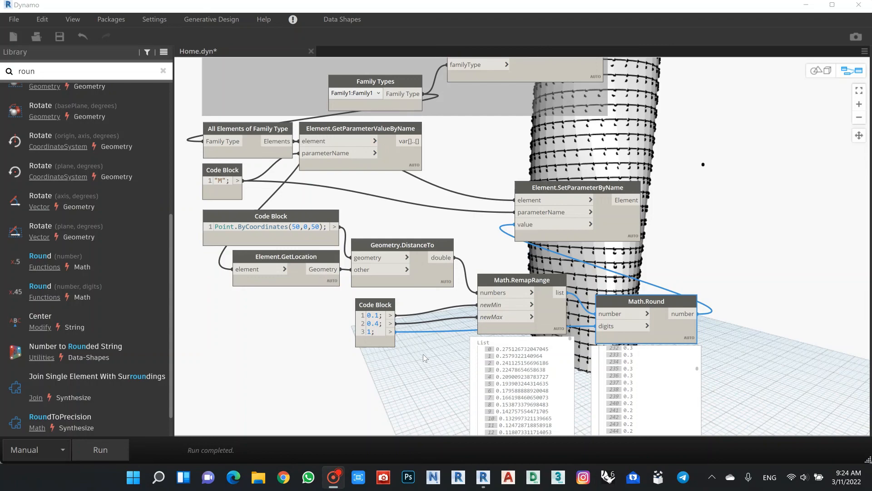
pyautogui.click(806, 5)
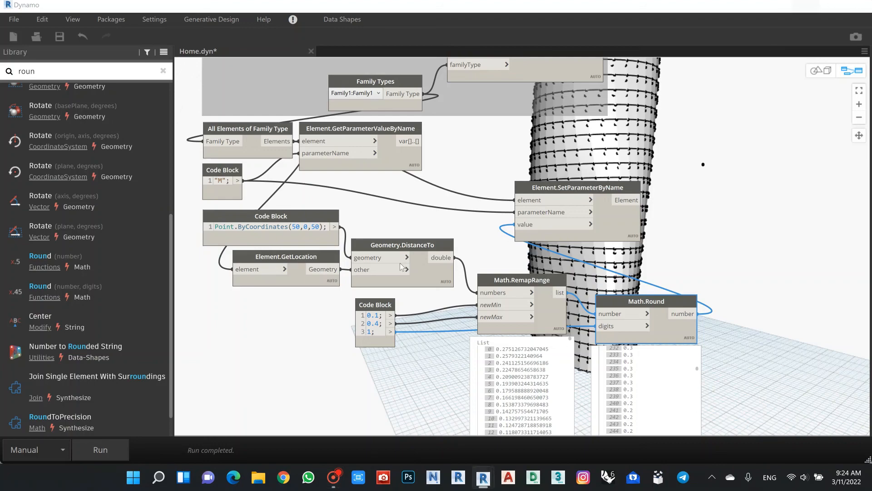
# Step: Examine how the panel openings vary across the tower facade relative to the attractor point from several angles
pyautogui.keyDown('shift'); pyautogui.moveTo(506, 278); pyautogui.dragTo(607, 218, button='middle'); pyautogui.keyUp('shift')
pyautogui.scroll(4, 504, 286)
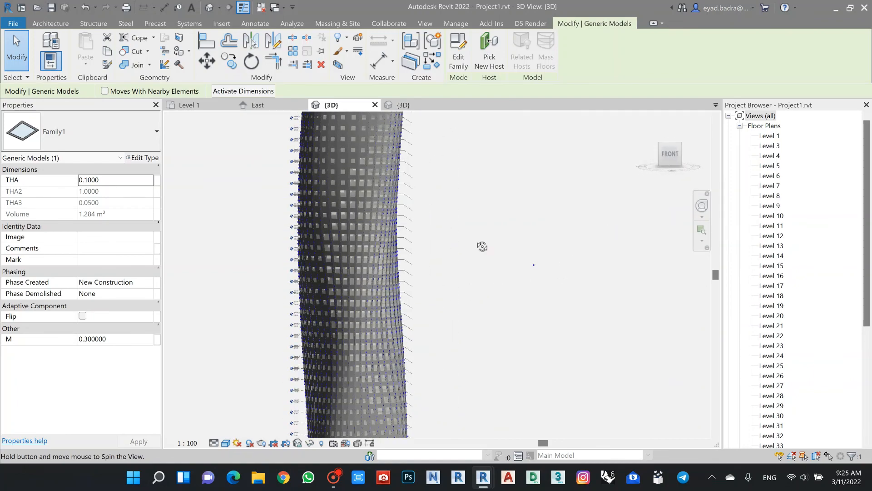
pyautogui.keyDown('shift'); pyautogui.moveTo(482, 246); pyautogui.dragTo(501, 249, button='middle'); pyautogui.keyUp('shift')
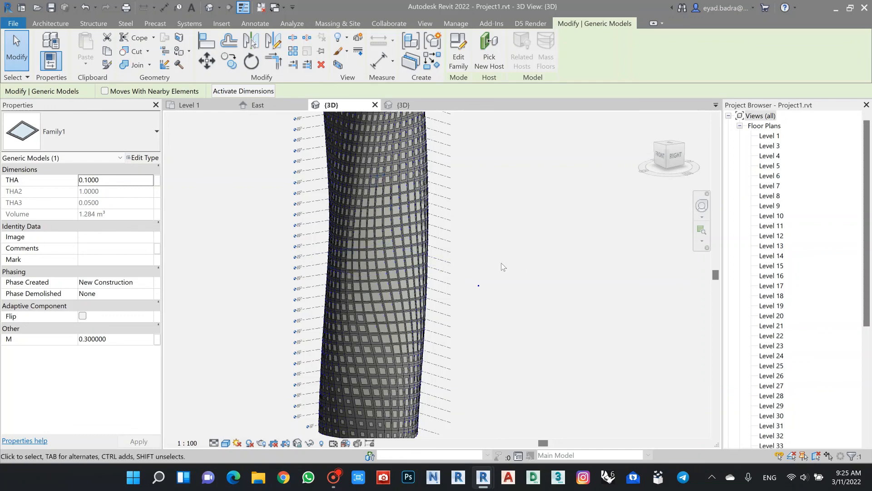
pyautogui.keyDown('shift'); pyautogui.moveTo(500, 263); pyautogui.dragTo(492, 271, button='middle'); pyautogui.keyUp('shift')
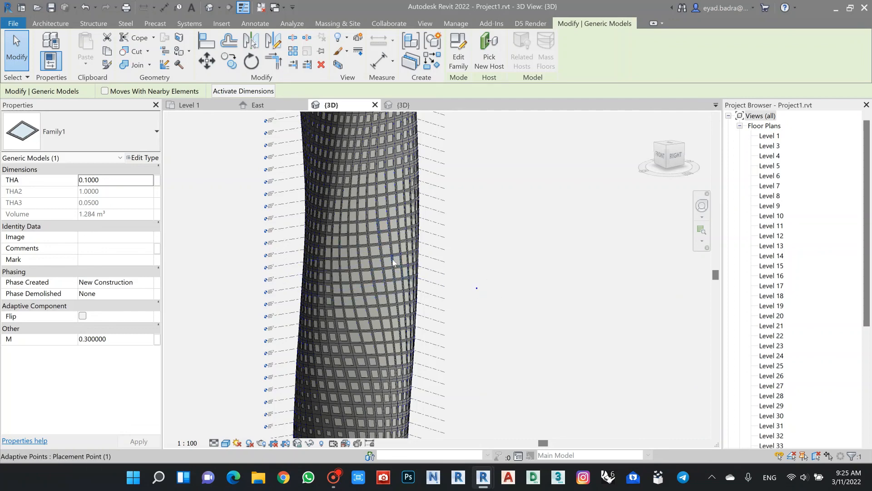
pyautogui.scroll(4, 389, 262)
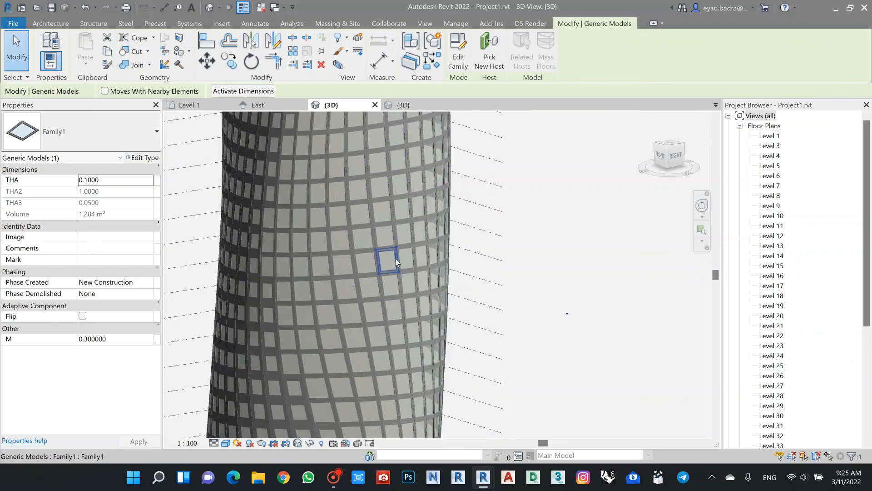
pyautogui.scroll(-5, 396, 259)
pyautogui.keyDown('shift'); pyautogui.moveTo(475, 238); pyautogui.dragTo(561, 218, button='middle'); pyautogui.keyUp('shift')
pyautogui.moveTo(509, 235)
pyautogui.keyDown('shift'); pyautogui.mouseDown(button='middle')
pyautogui.moveTo(485, 234)
pyautogui.moveTo(498, 223)
pyautogui.mouseUp(button='middle'); pyautogui.keyUp('shift')
pyautogui.moveTo(497, 223); pyautogui.dragTo(504, 248, button='middle')
pyautogui.scroll(3, 400, 305)
pyautogui.scroll(-3, 366, 261)
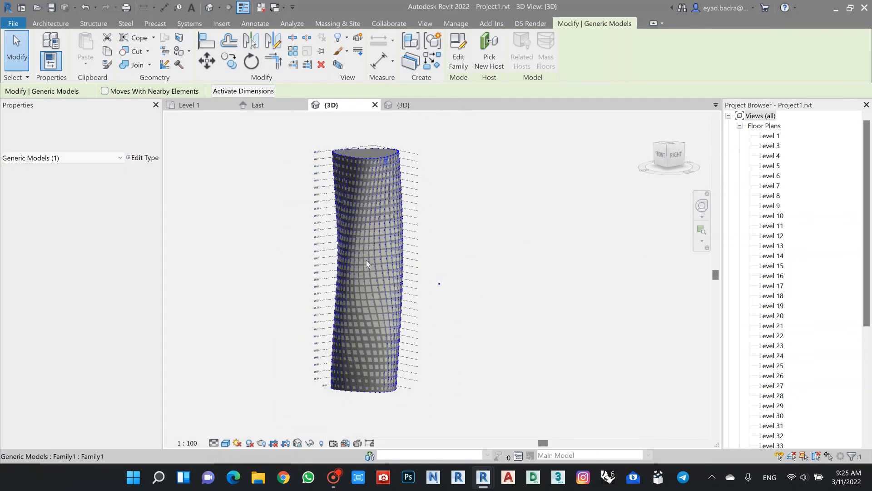
pyautogui.keyDown('shift'); pyautogui.moveTo(273, 292); pyautogui.dragTo(365, 278, button='middle'); pyautogui.keyUp('shift')
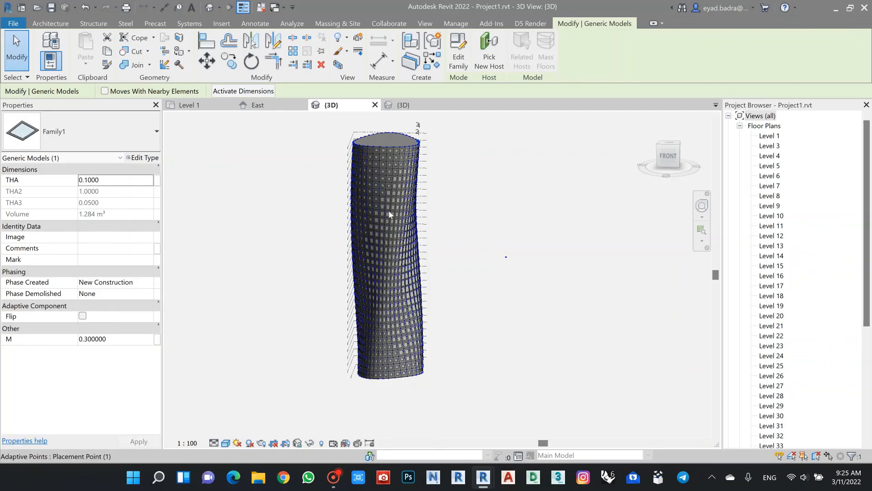
pyautogui.keyDown('shift'); pyautogui.moveTo(475, 261); pyautogui.dragTo(452, 307, button='middle'); pyautogui.keyUp('shift')
pyautogui.scroll(3, 428, 296)
pyautogui.scroll(-4, 451, 306)
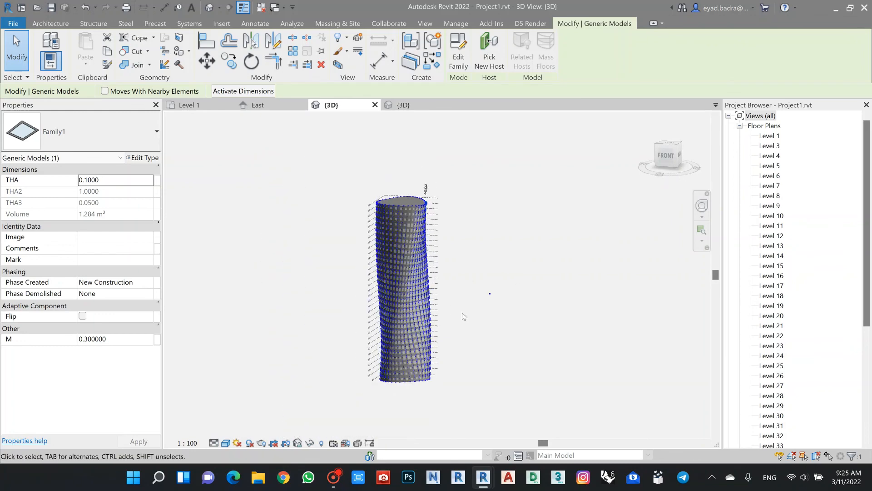
# Step: Open the Level 1 floor plan and place a perspective camera southeast of the tower, targeting the tower's plan circle
pyautogui.scroll(-5, 786, 282)
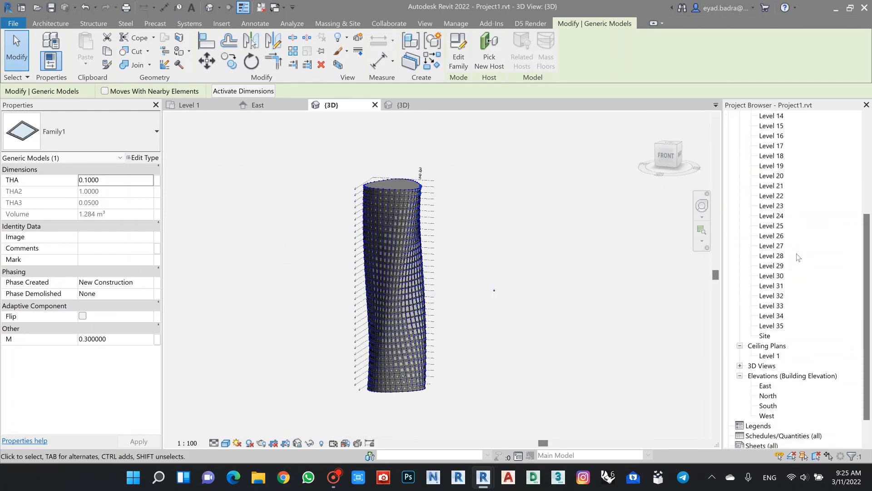
pyautogui.scroll(5, 786, 154)
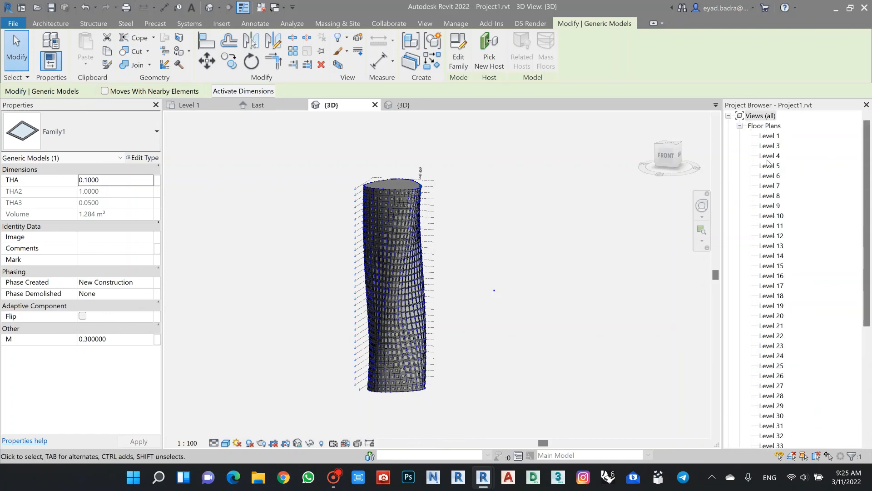
pyautogui.doubleClick(768, 136)
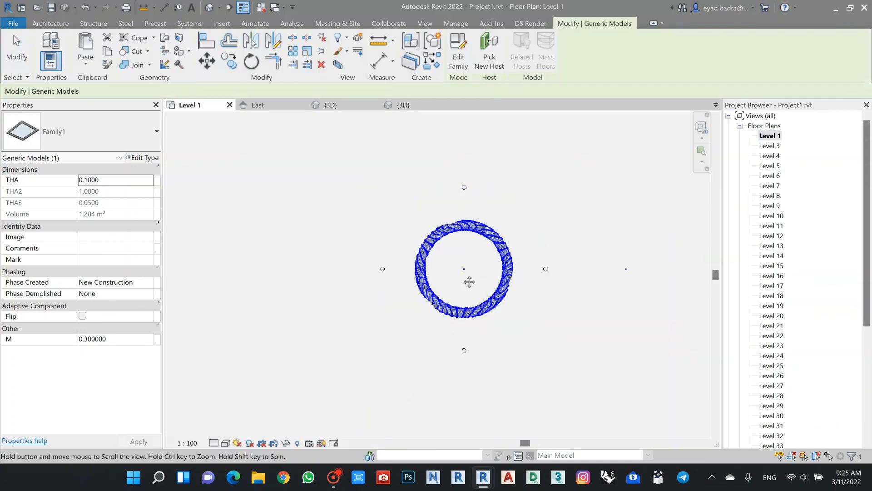
pyautogui.click(219, 8)
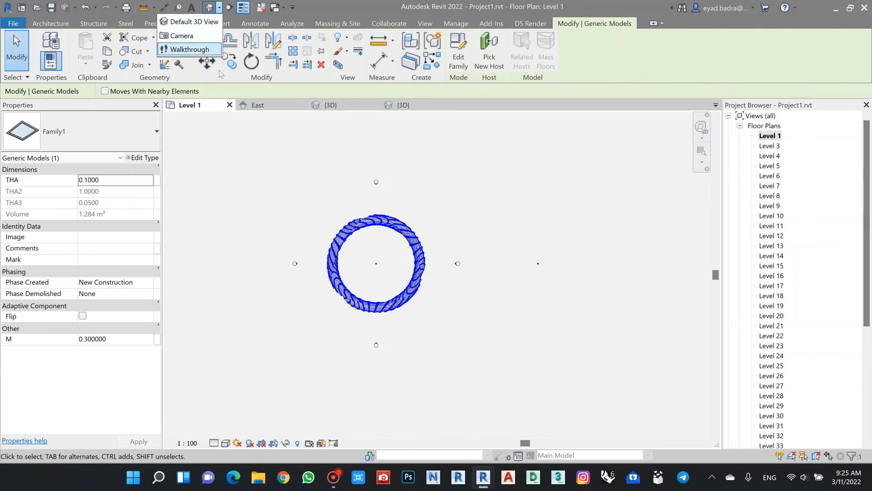
pyautogui.click(184, 36)
pyautogui.scroll(-5, 362, 267)
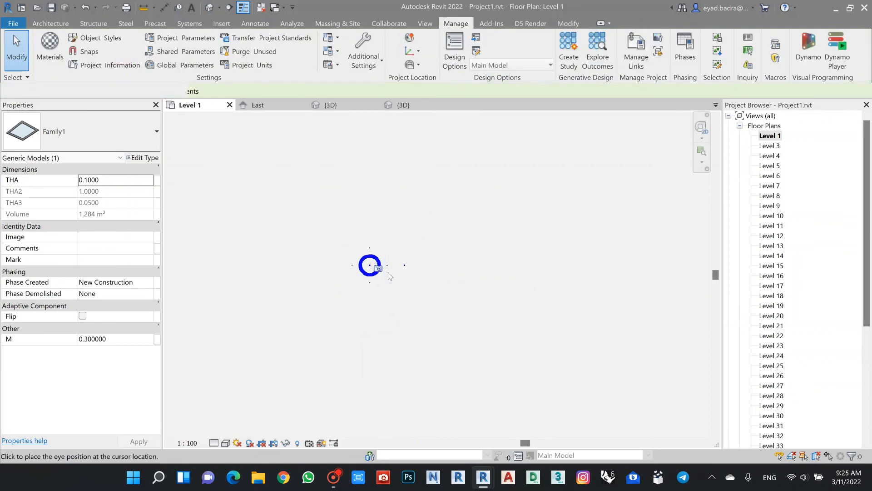
pyautogui.click(403, 311)
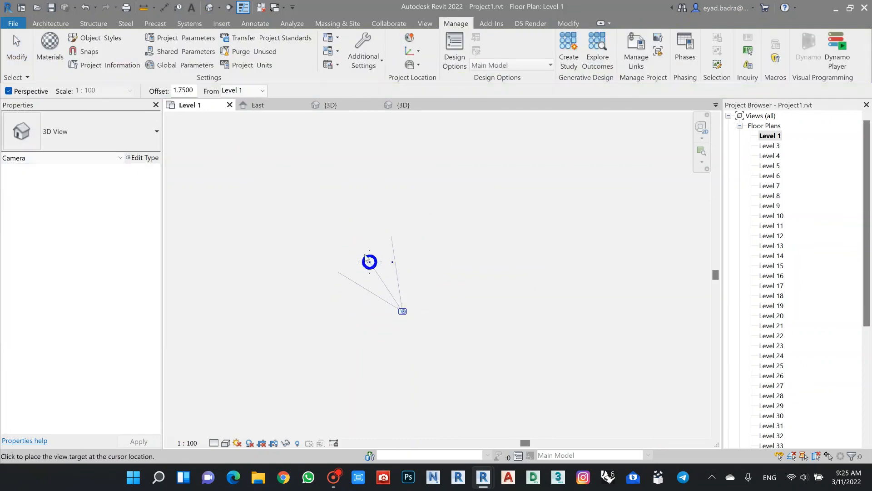
pyautogui.click(366, 257)
# Step: Extend the camera view's crop region upward to include the whole tower and raise its lower edge to just beneath the base
pyautogui.scroll(-4, 337, 305)
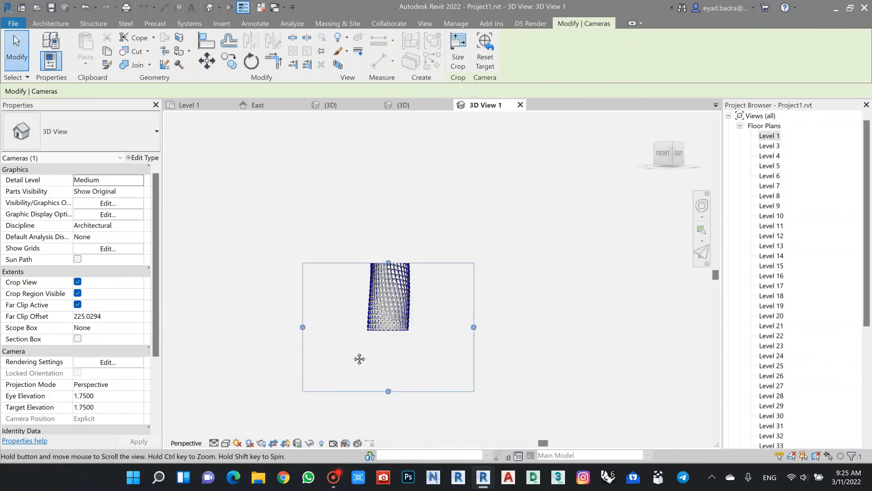
pyautogui.moveTo(359, 359); pyautogui.dragTo(372, 378, button='middle')
pyautogui.moveTo(401, 282); pyautogui.dragTo(400, 158)
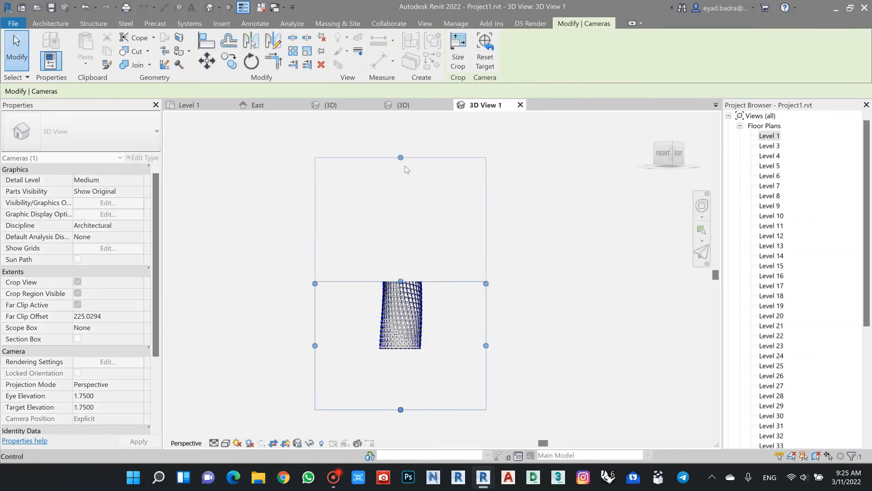
pyautogui.moveTo(400, 410); pyautogui.dragTo(400, 363)
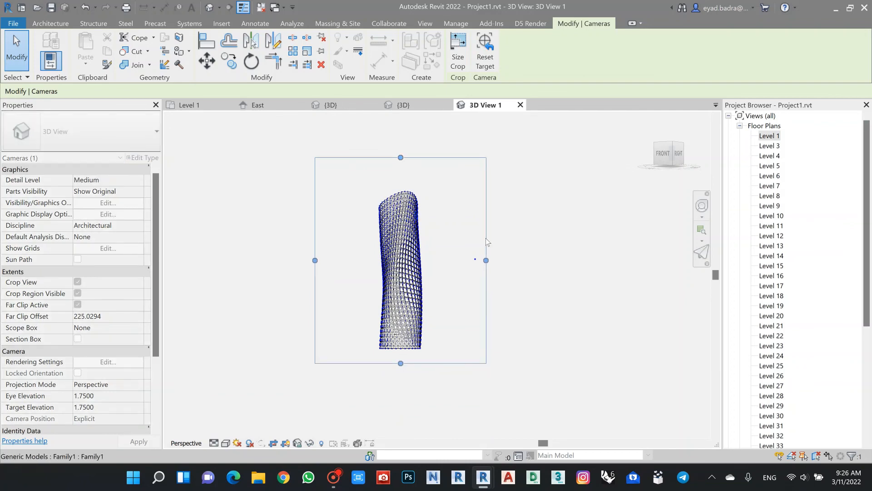
pyautogui.click(550, 276)
# Step: Set the camera view's visual style to Shaded and frame the tower closer
pyautogui.click(226, 443)
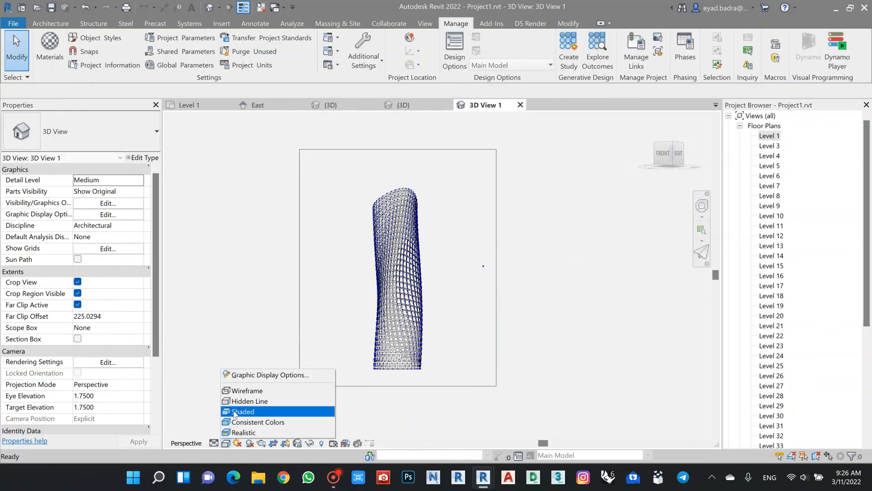
pyautogui.click(234, 412)
pyautogui.scroll(3, 448, 311)
pyautogui.moveTo(448, 312); pyautogui.dragTo(480, 320, button='middle')
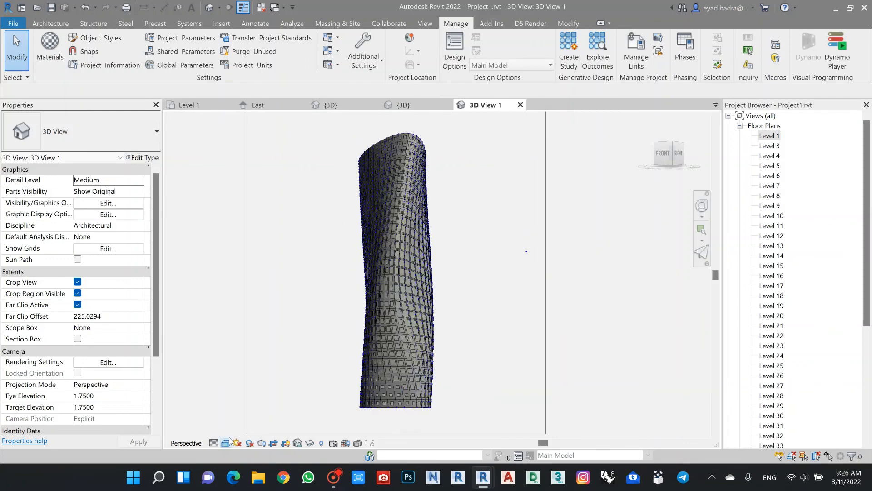
# Step: Try the Consistent Colors visual style on the camera view and switch back to Shaded
pyautogui.click(226, 443)
pyautogui.click(245, 422)
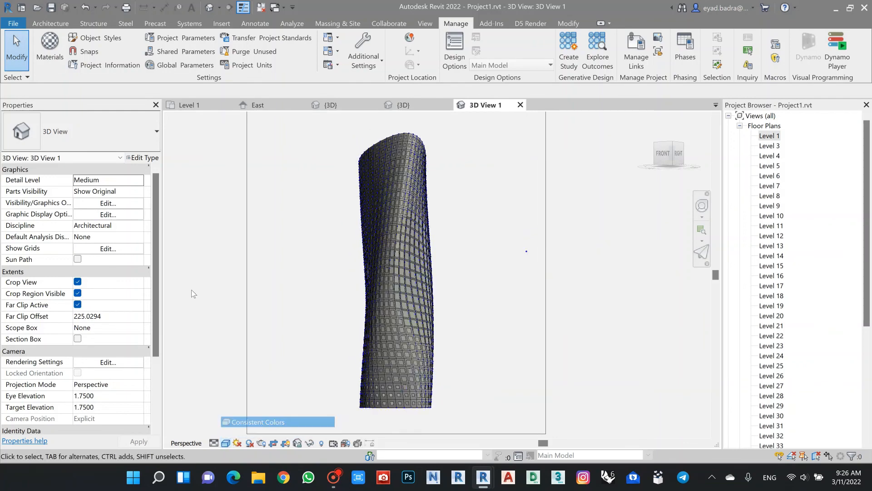
pyautogui.click(226, 444)
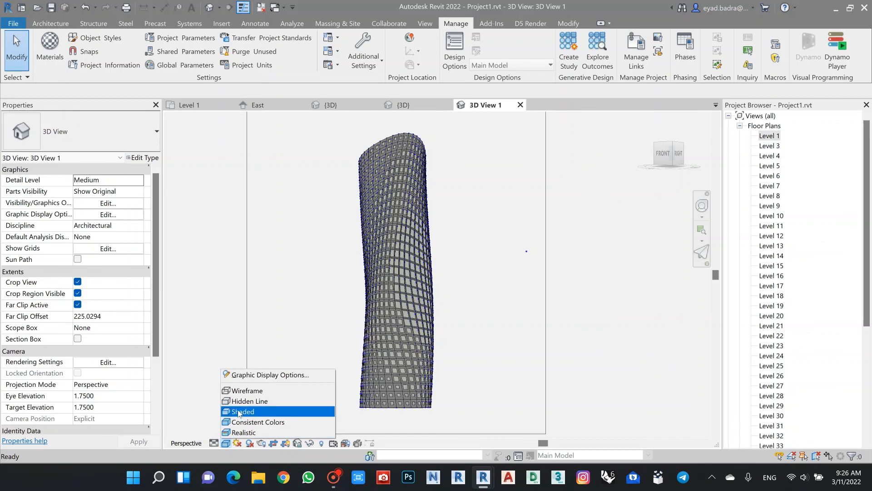
pyautogui.click(240, 412)
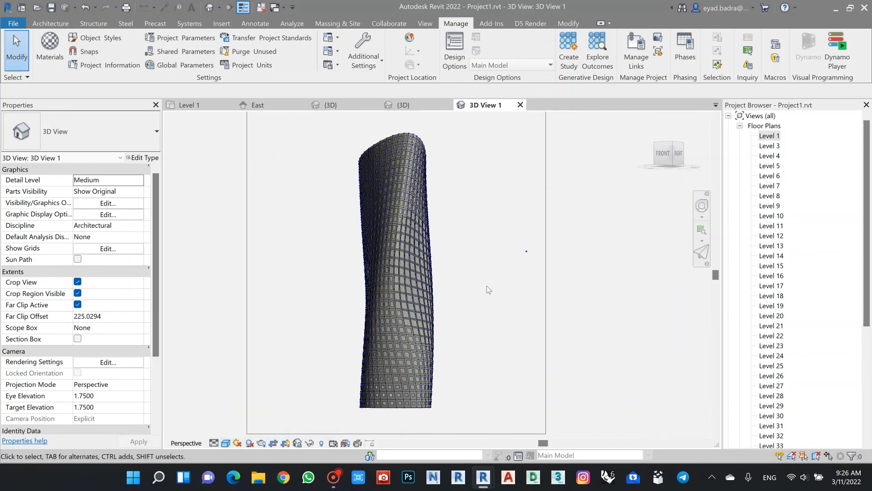
pyautogui.moveTo(463, 275); pyautogui.dragTo(486, 265, button='middle')
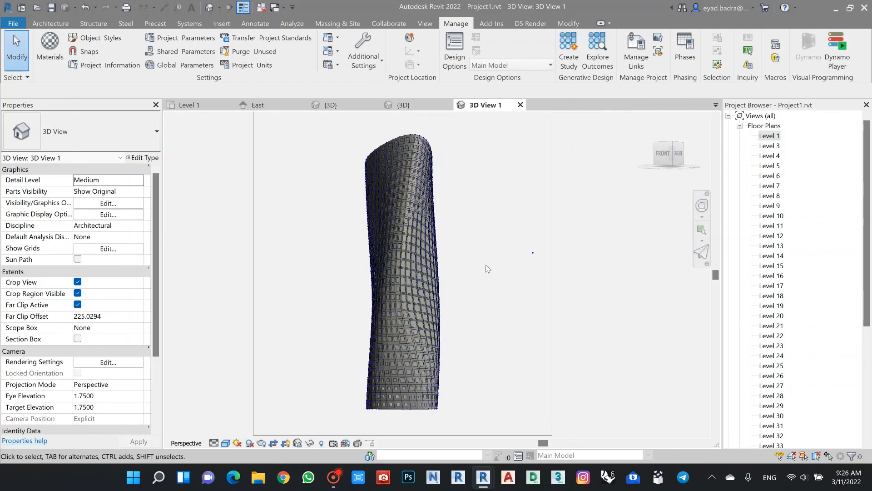